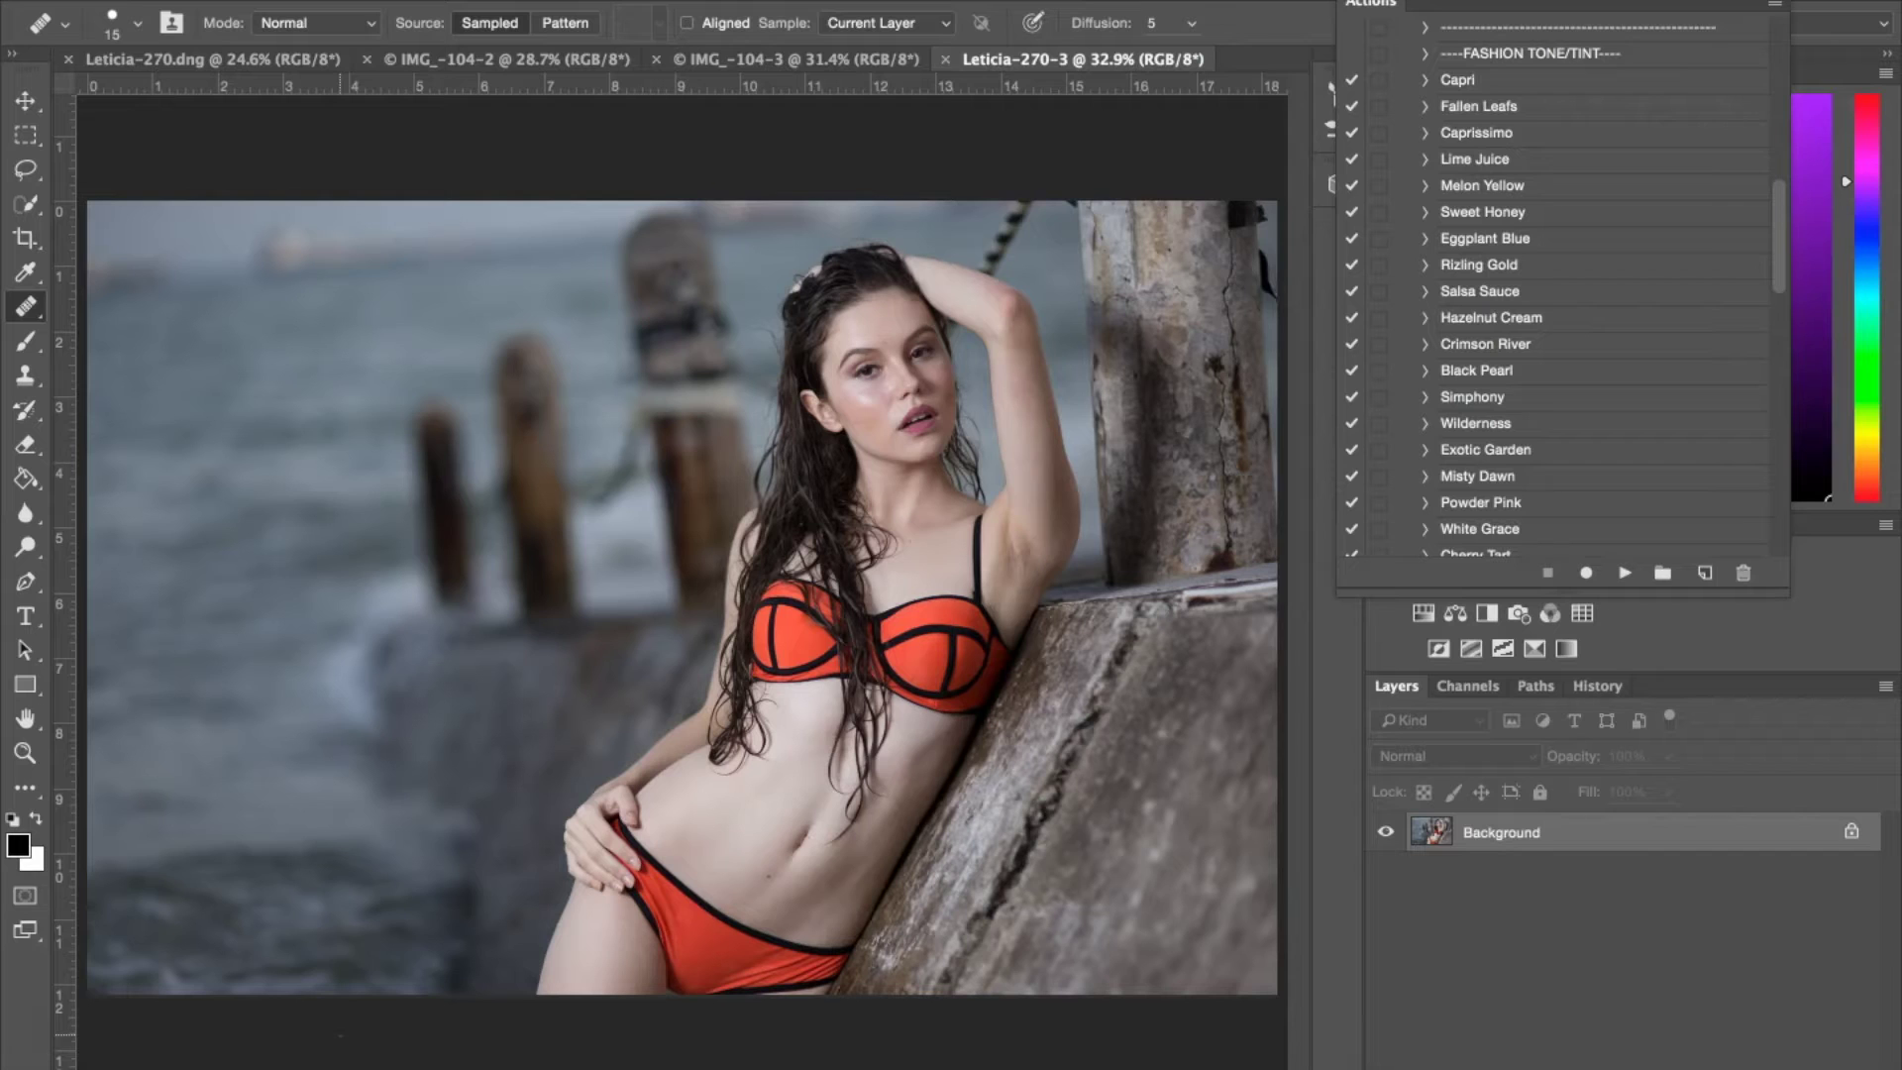
# Run the Fashion - Base/Overexposed Fix action from the Sleeklens Fashion Workflow set on the photo.
pyautogui.scroll(5, 1538, 240)
pyautogui.scroll(3, 1538, 241)
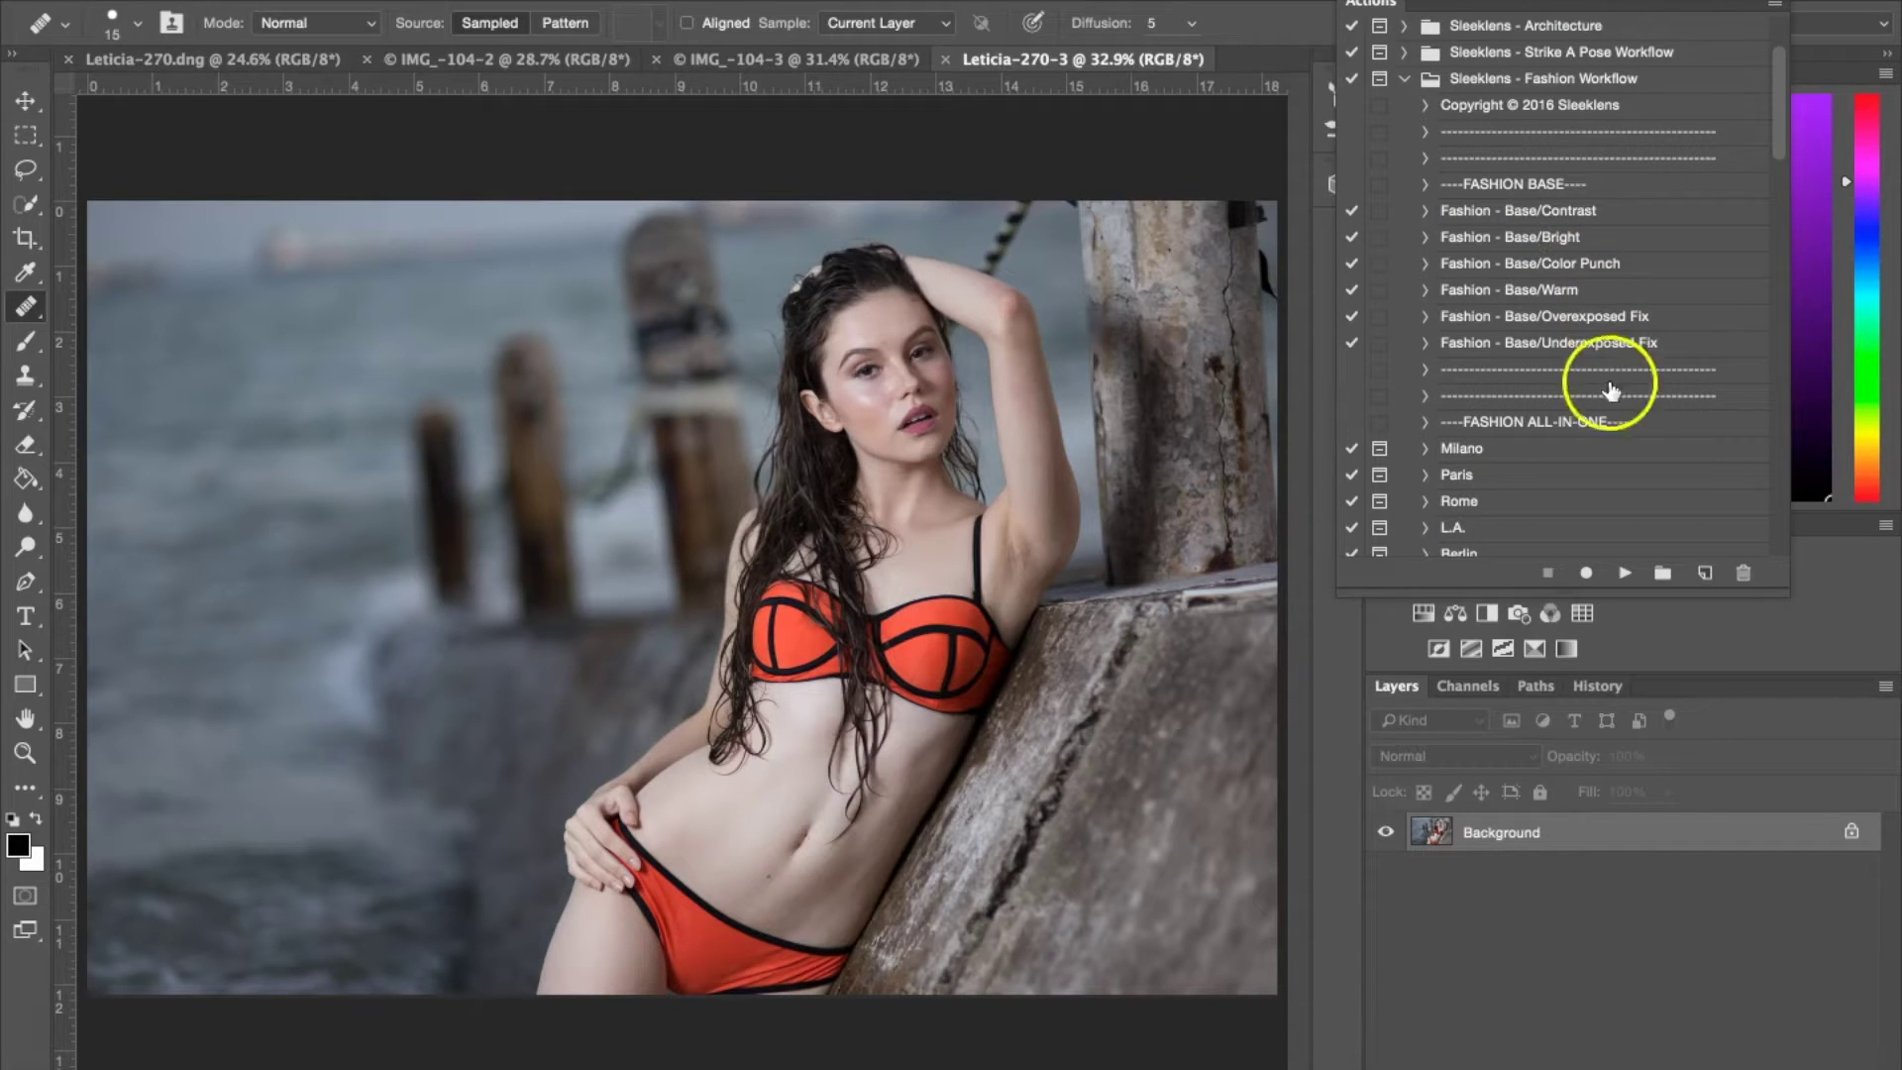
pyautogui.click(1572, 319)
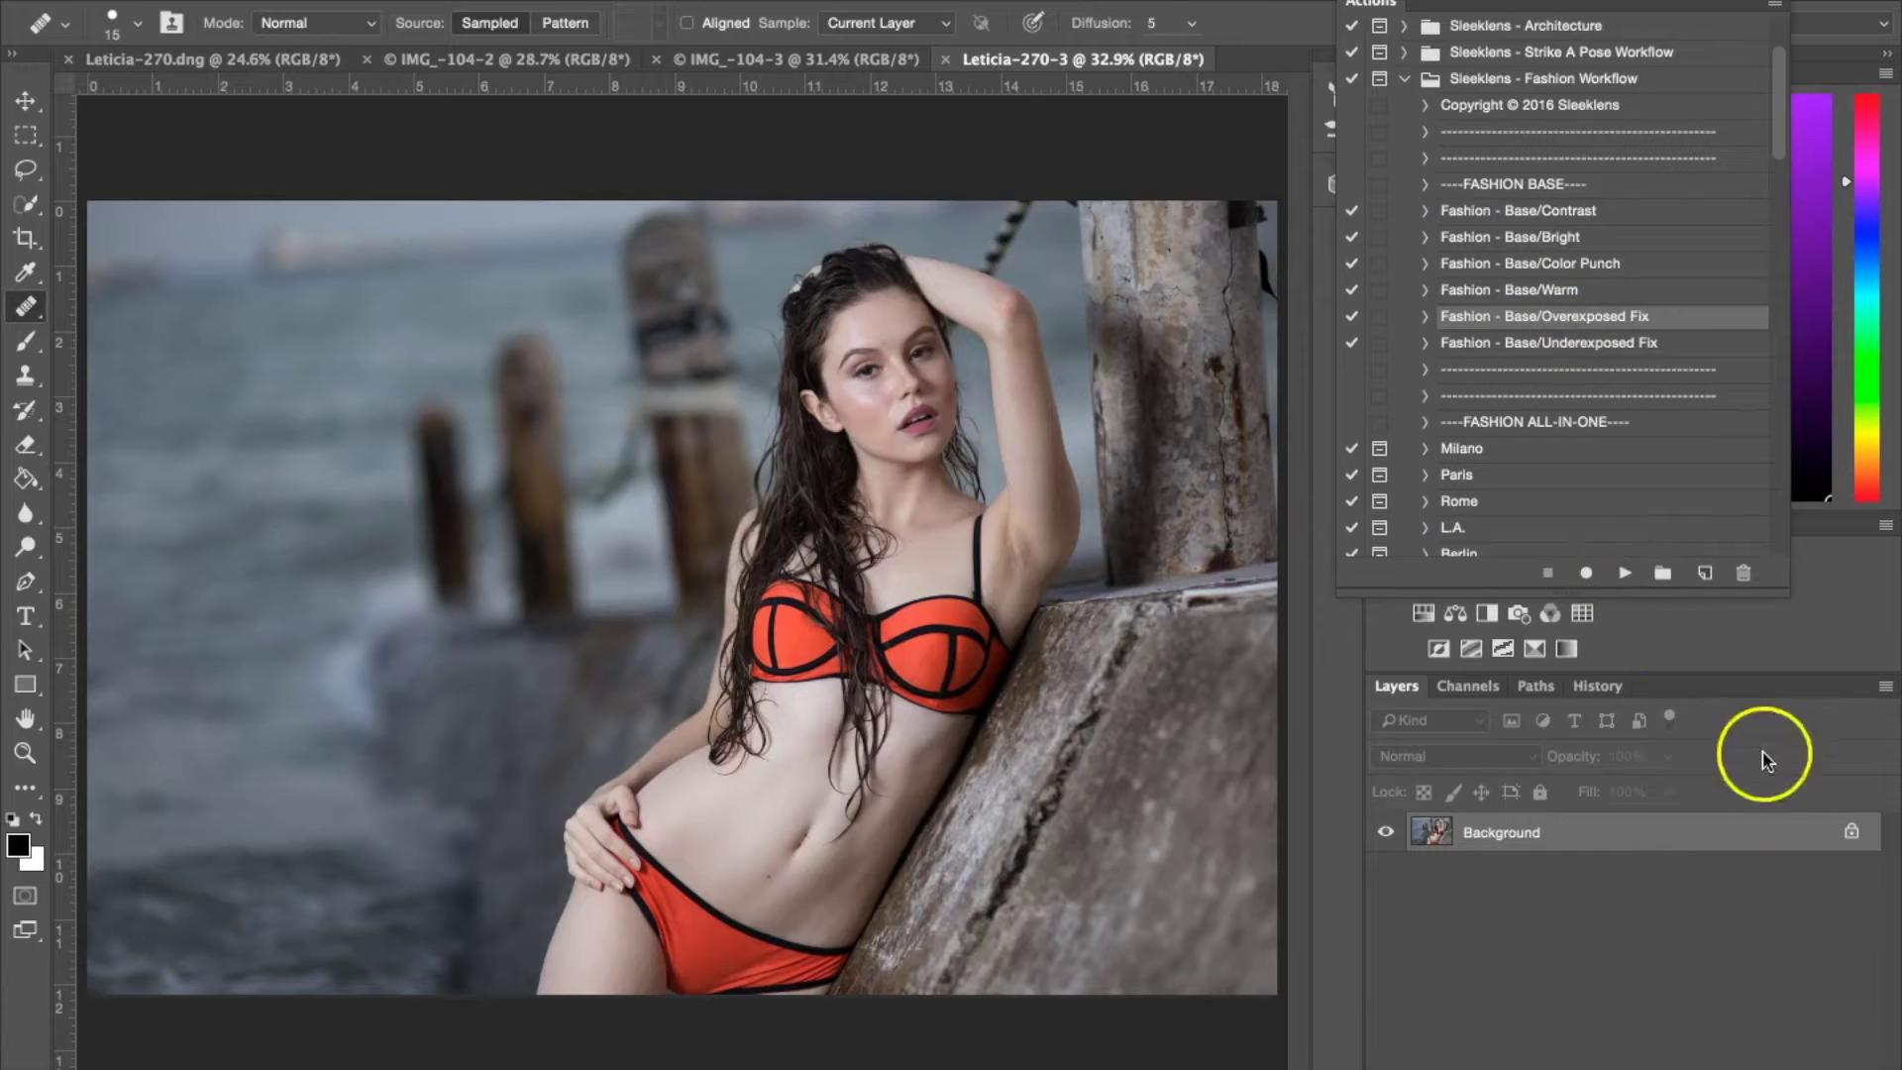
pyautogui.click(1626, 574)
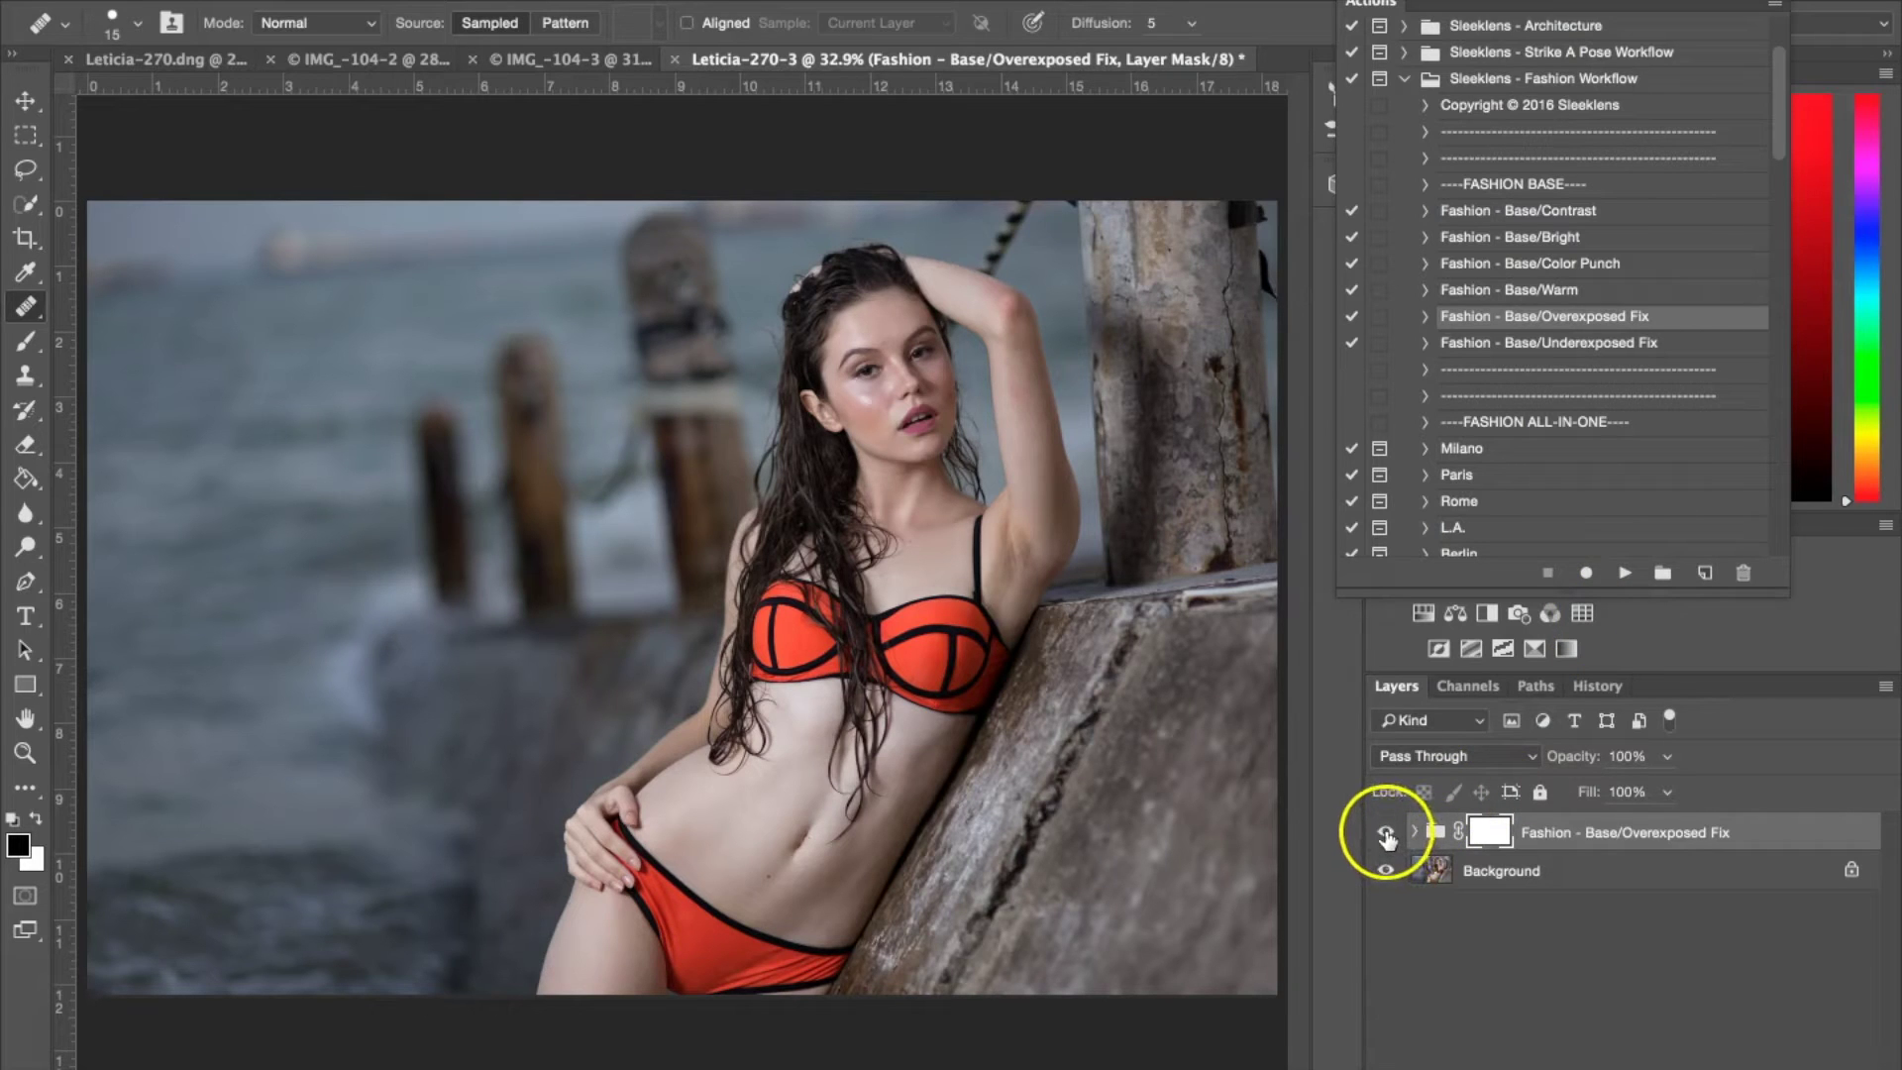
# Compare the photo with and without the Overexposed Fix group by toggling the group's visibility.
pyautogui.click(1387, 833)
pyautogui.click(1387, 833)
pyautogui.click(1387, 833)
pyautogui.click(1387, 833)
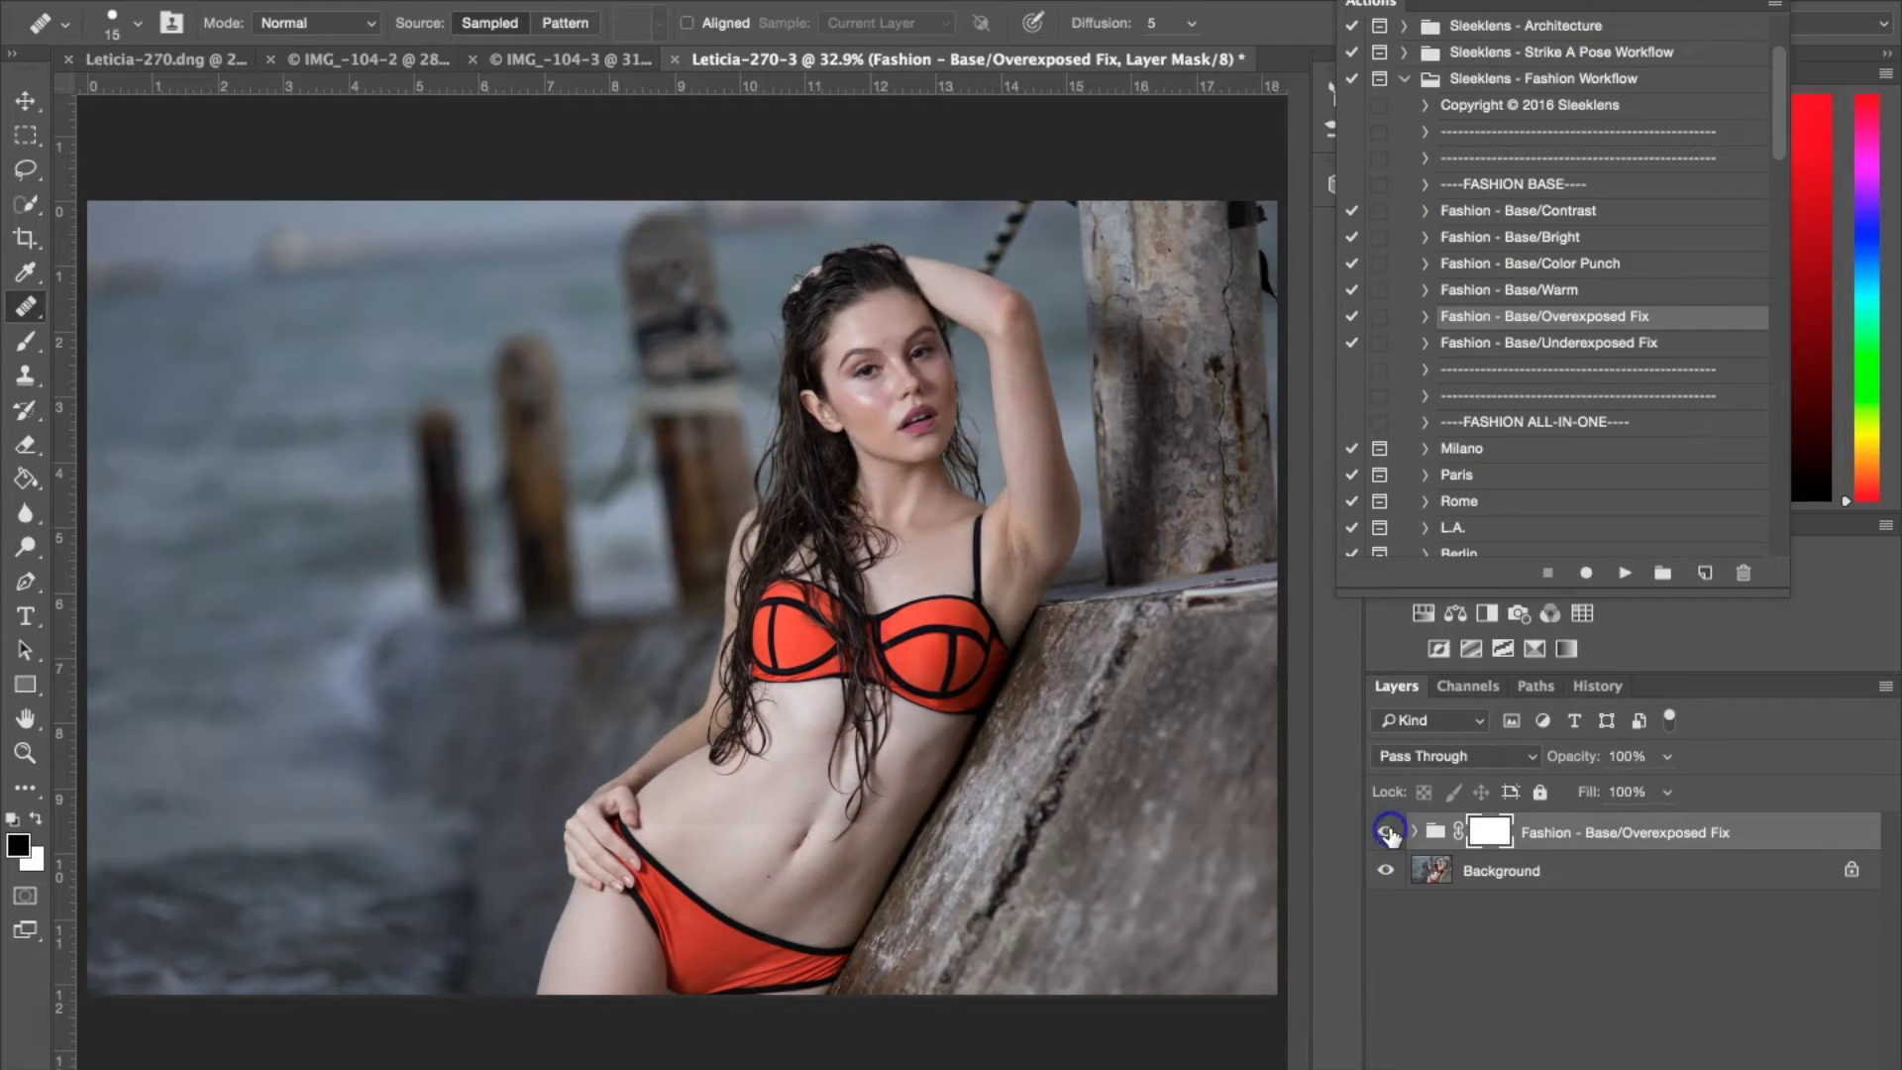
pyautogui.click(1388, 834)
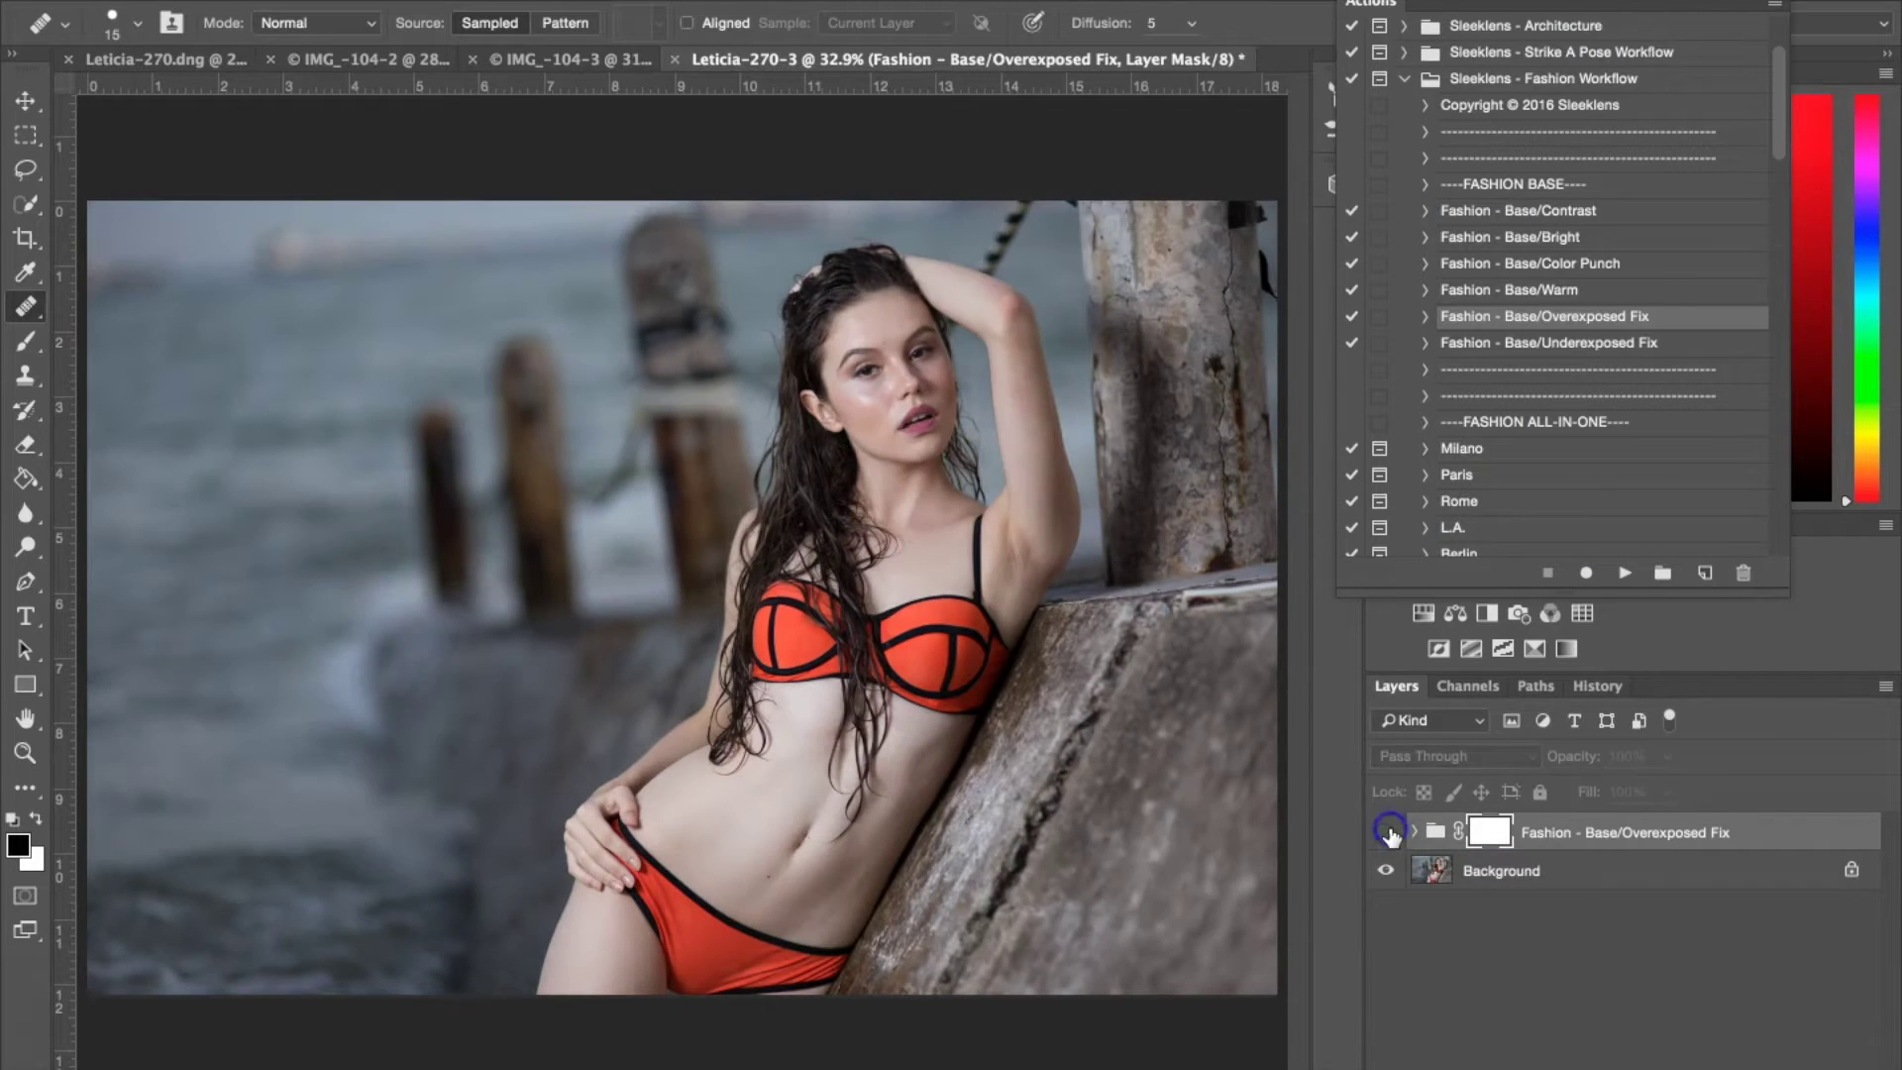
pyautogui.click(1388, 833)
pyautogui.click(1388, 833)
pyautogui.click(1388, 833)
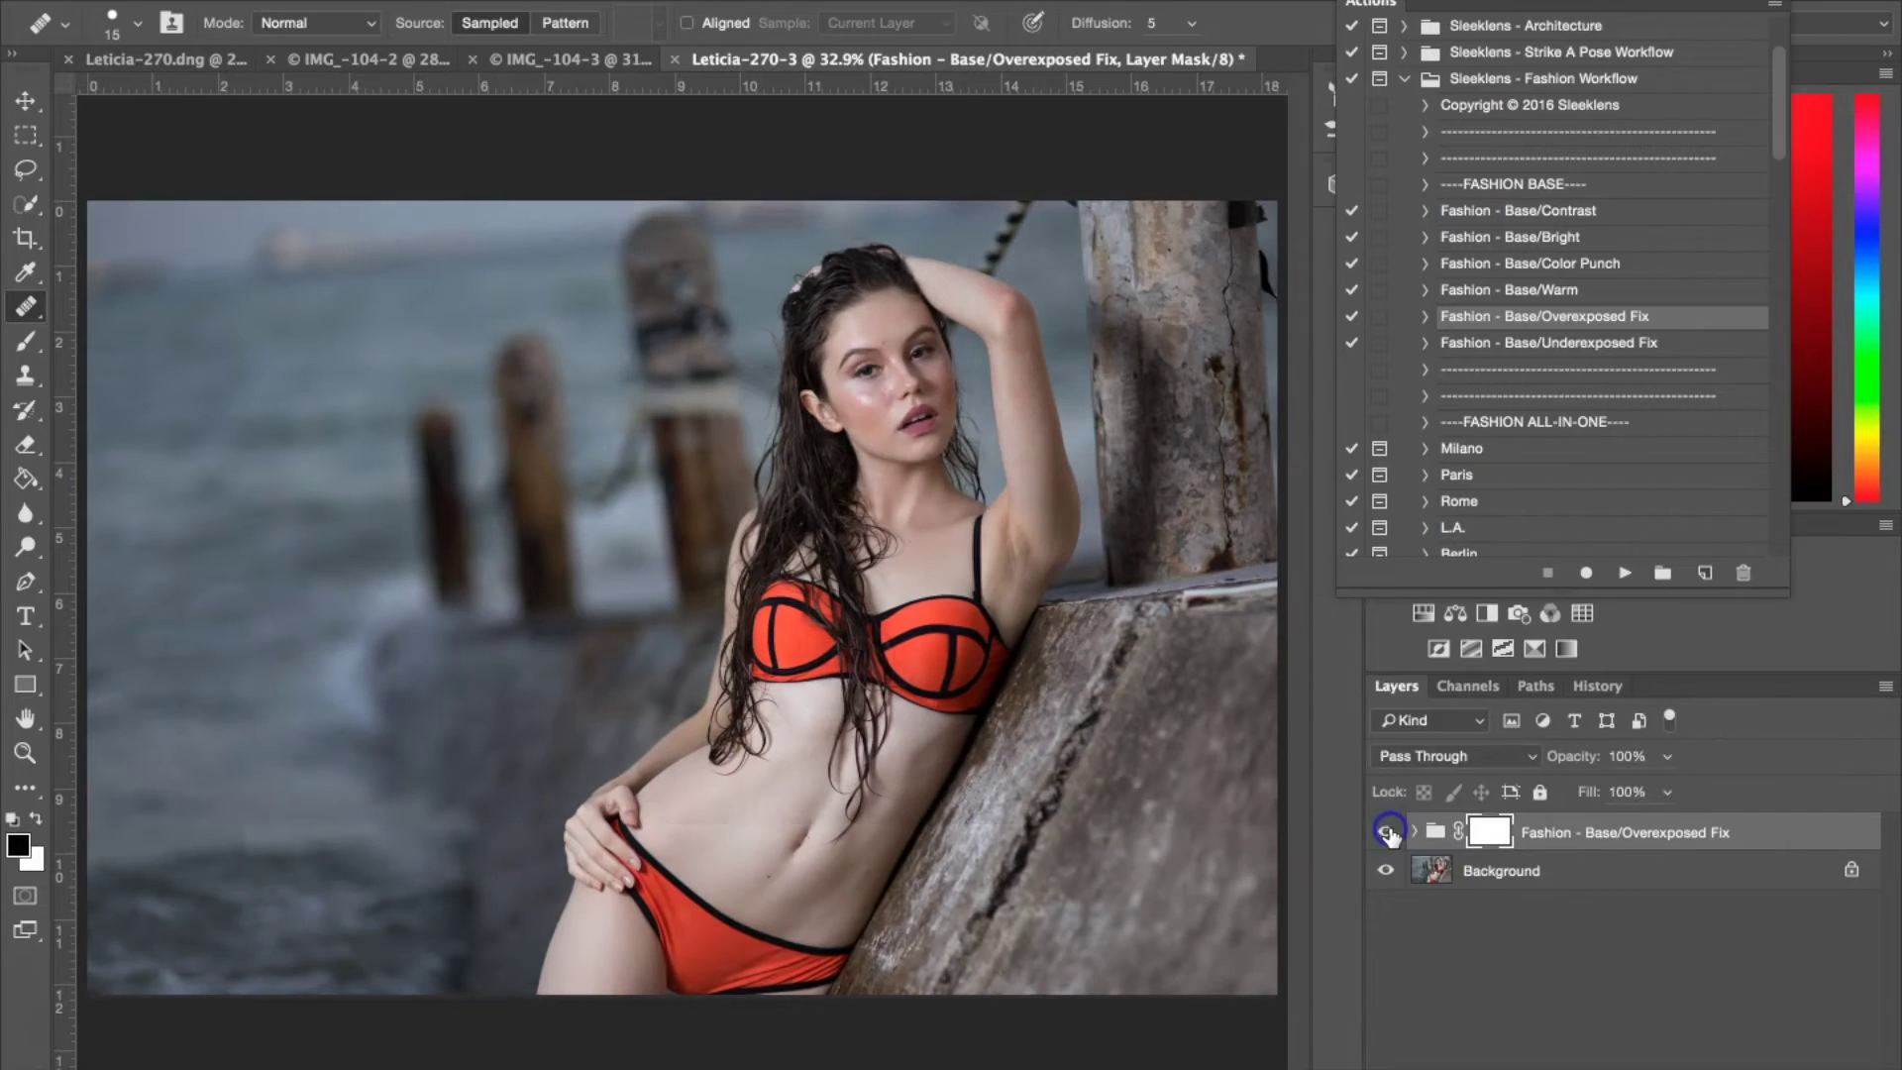
# Flatten the image and run the Milano action from the Fashion All-in-One group.
pyautogui.rightClick(1558, 871)
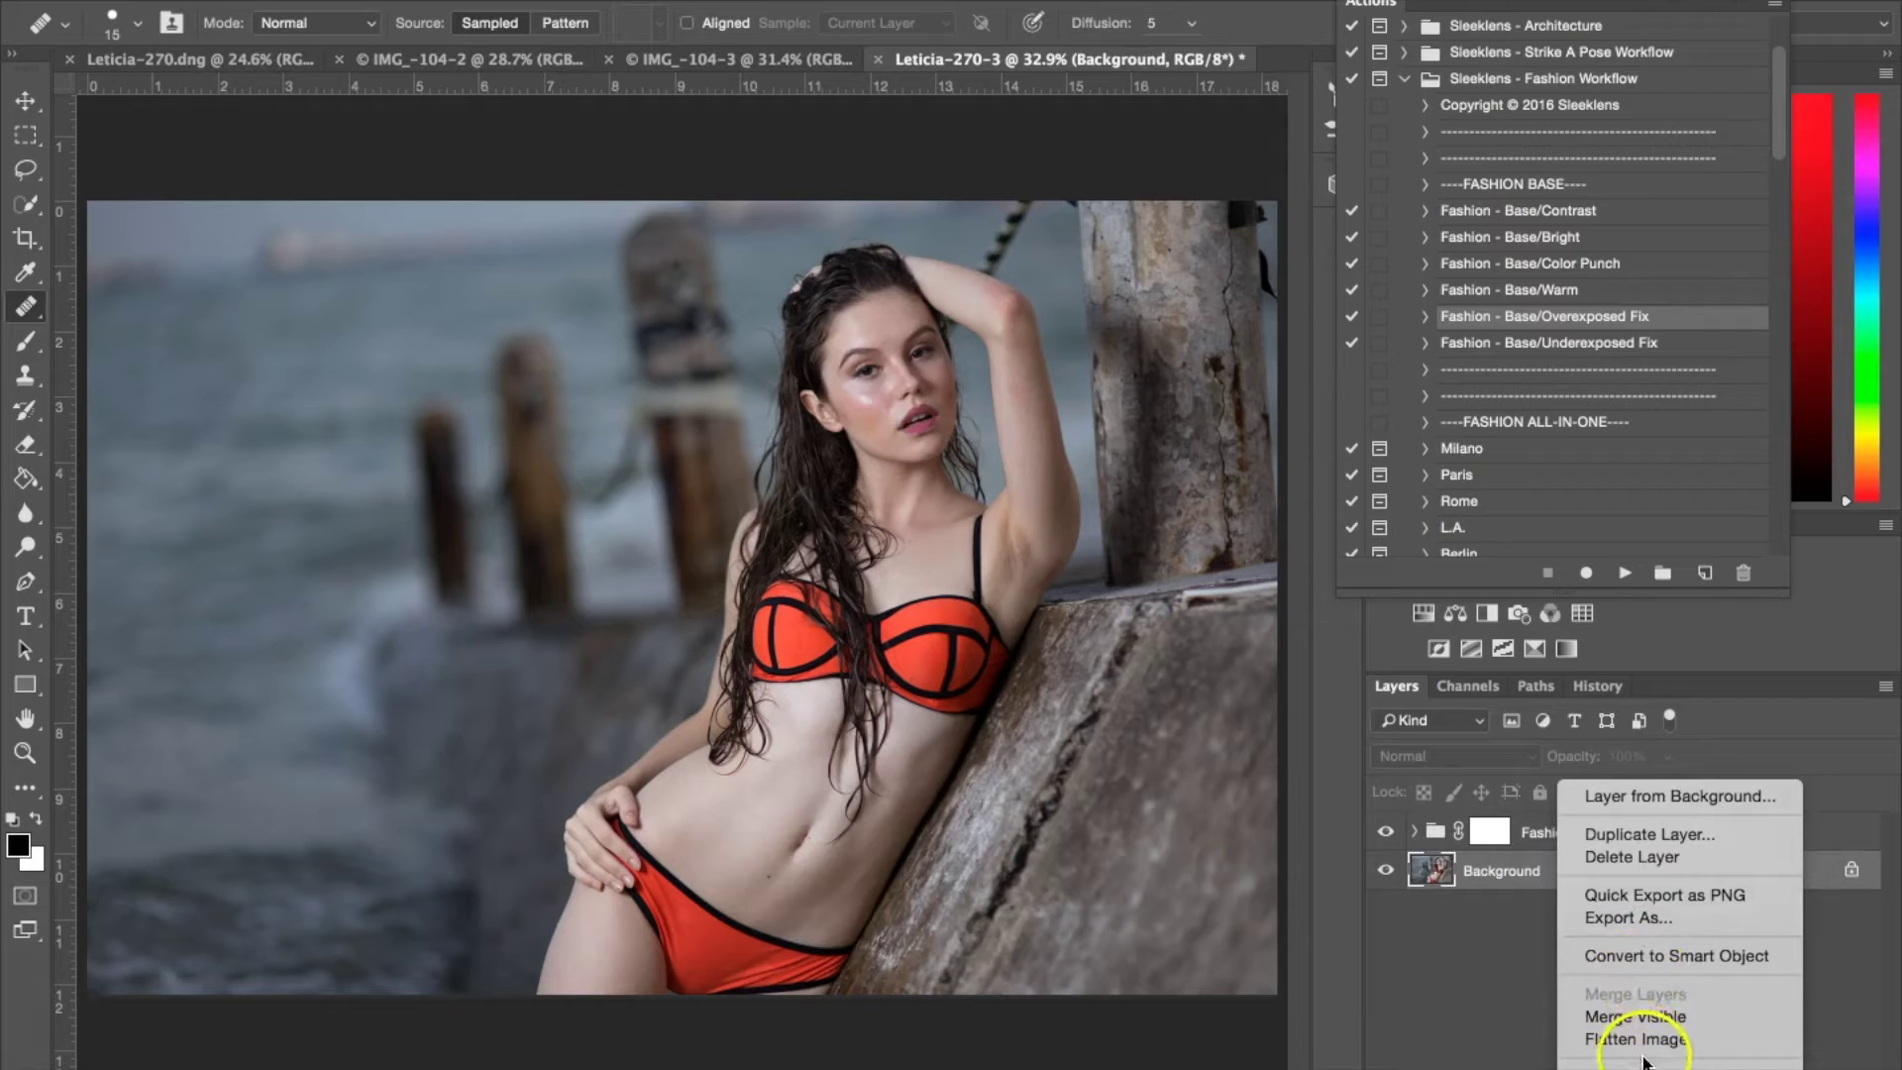
pyautogui.click(1640, 1038)
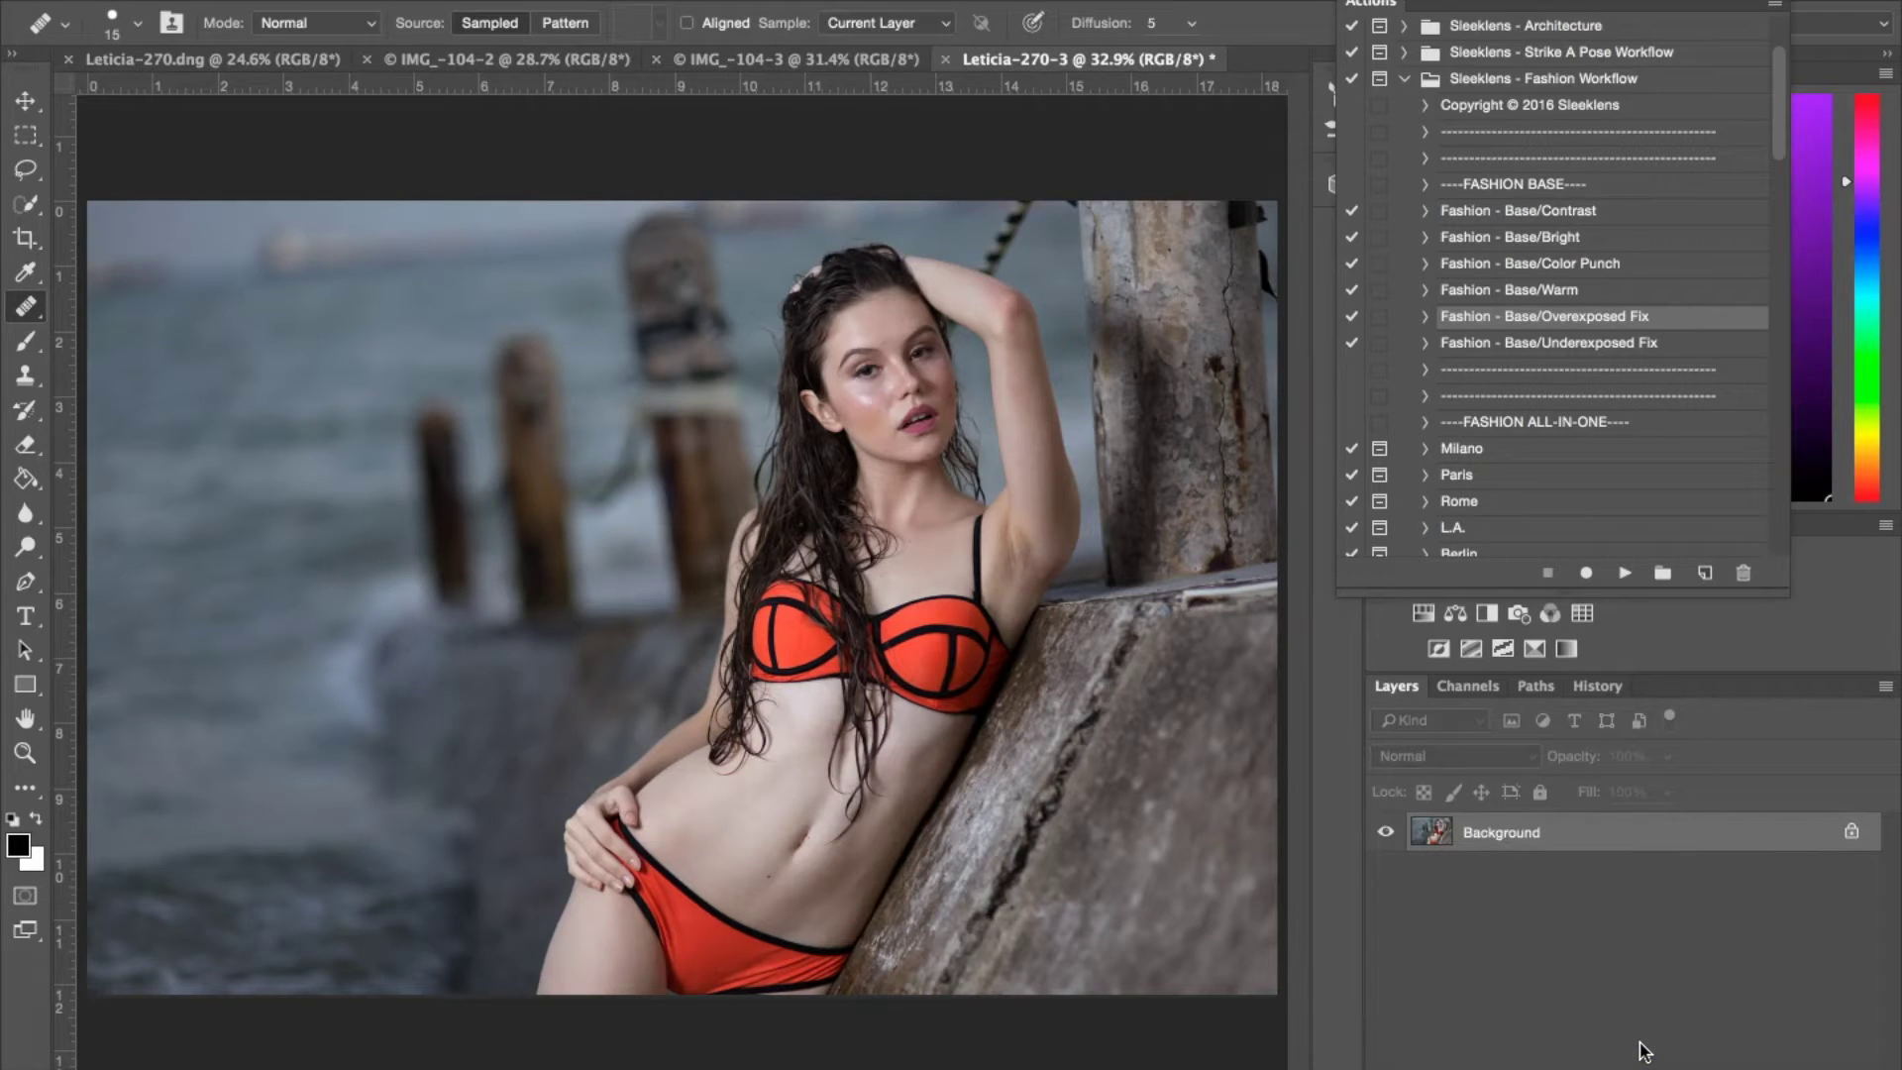
pyautogui.scroll(-3, 1643, 392)
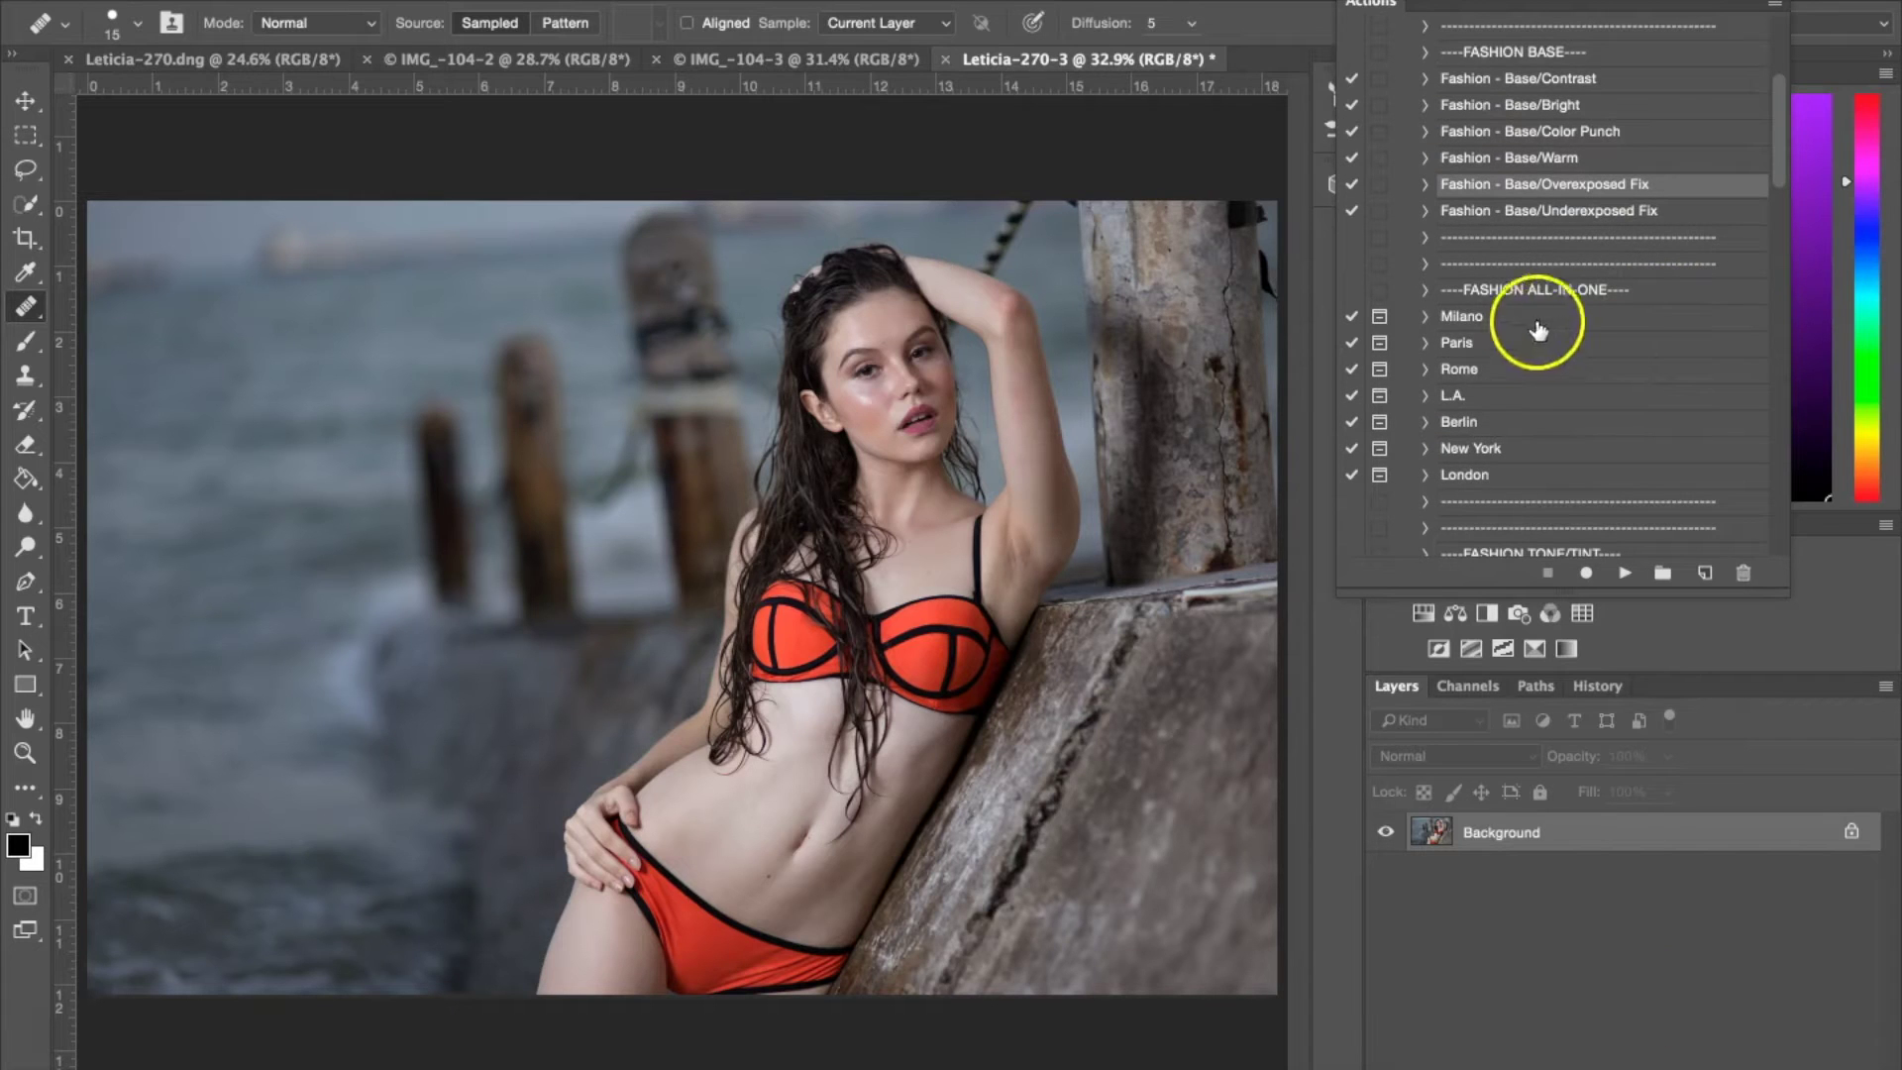
pyautogui.click(1455, 318)
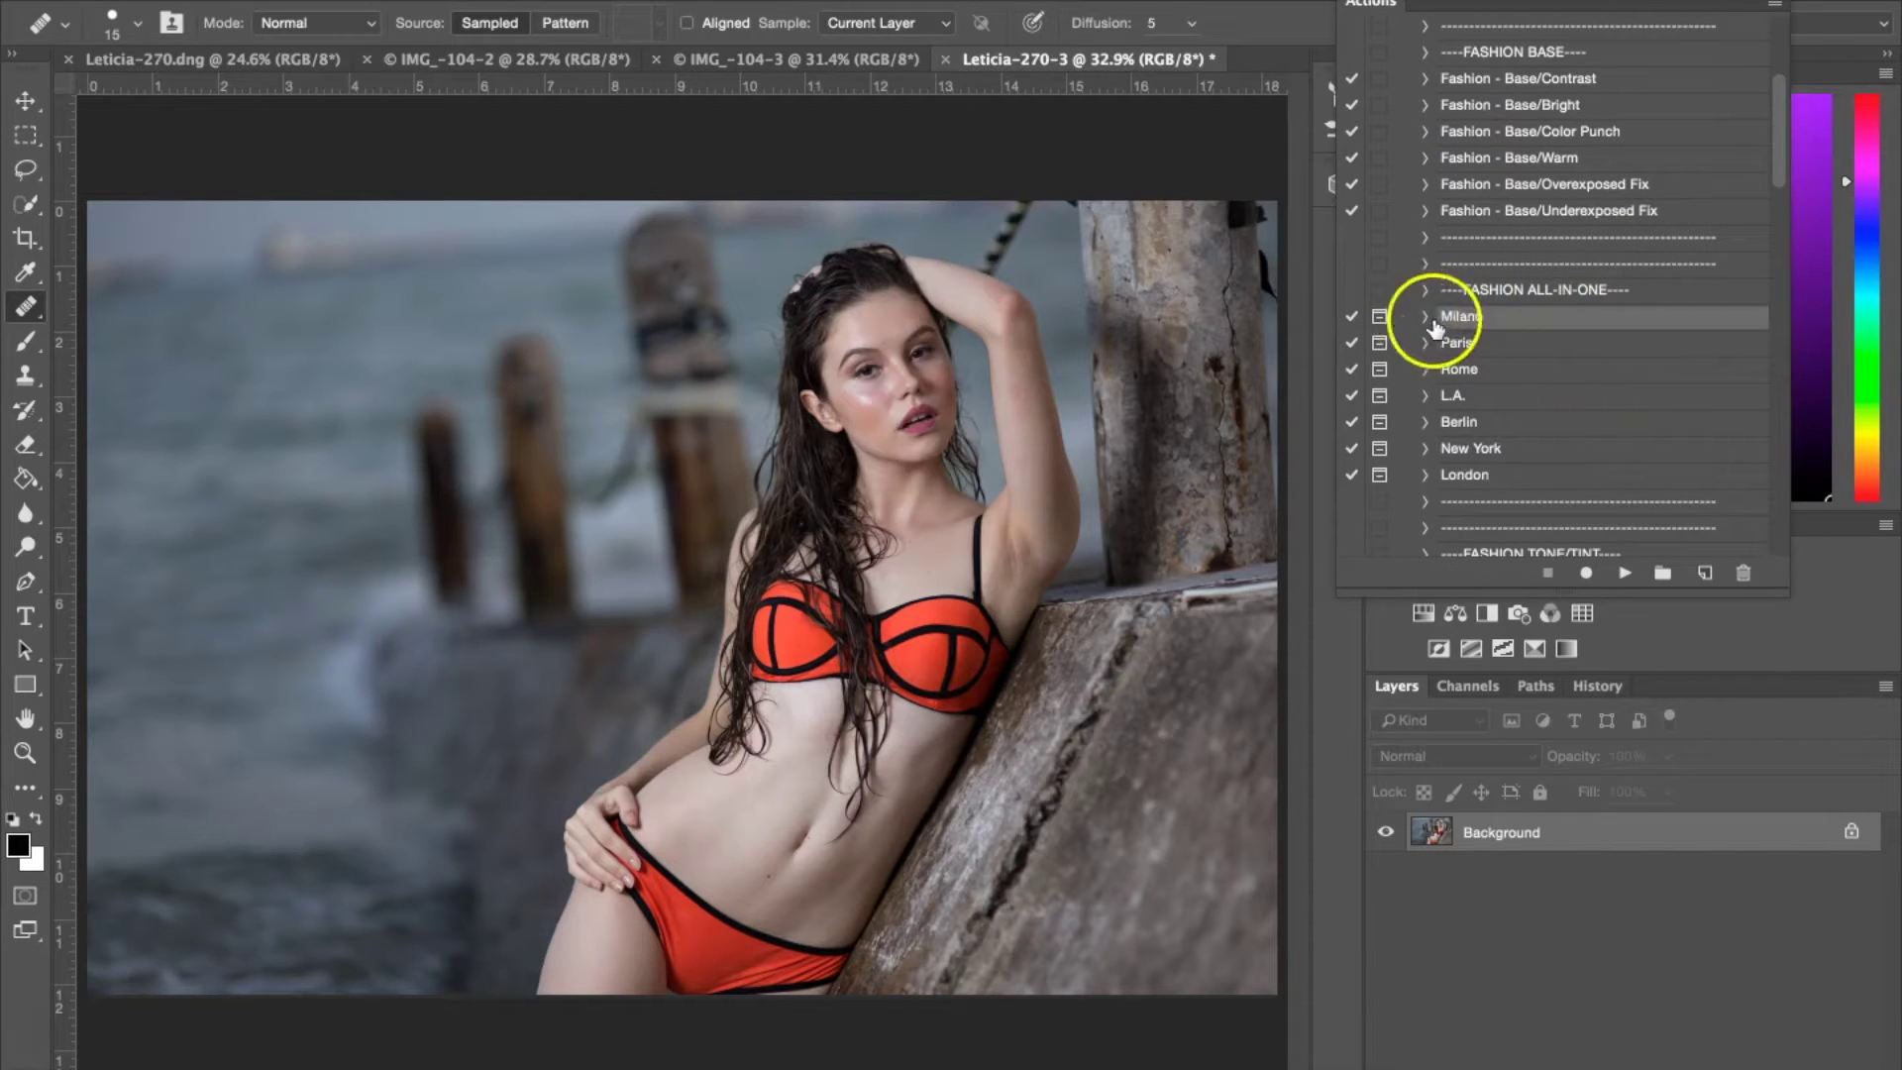
pyautogui.click(1626, 575)
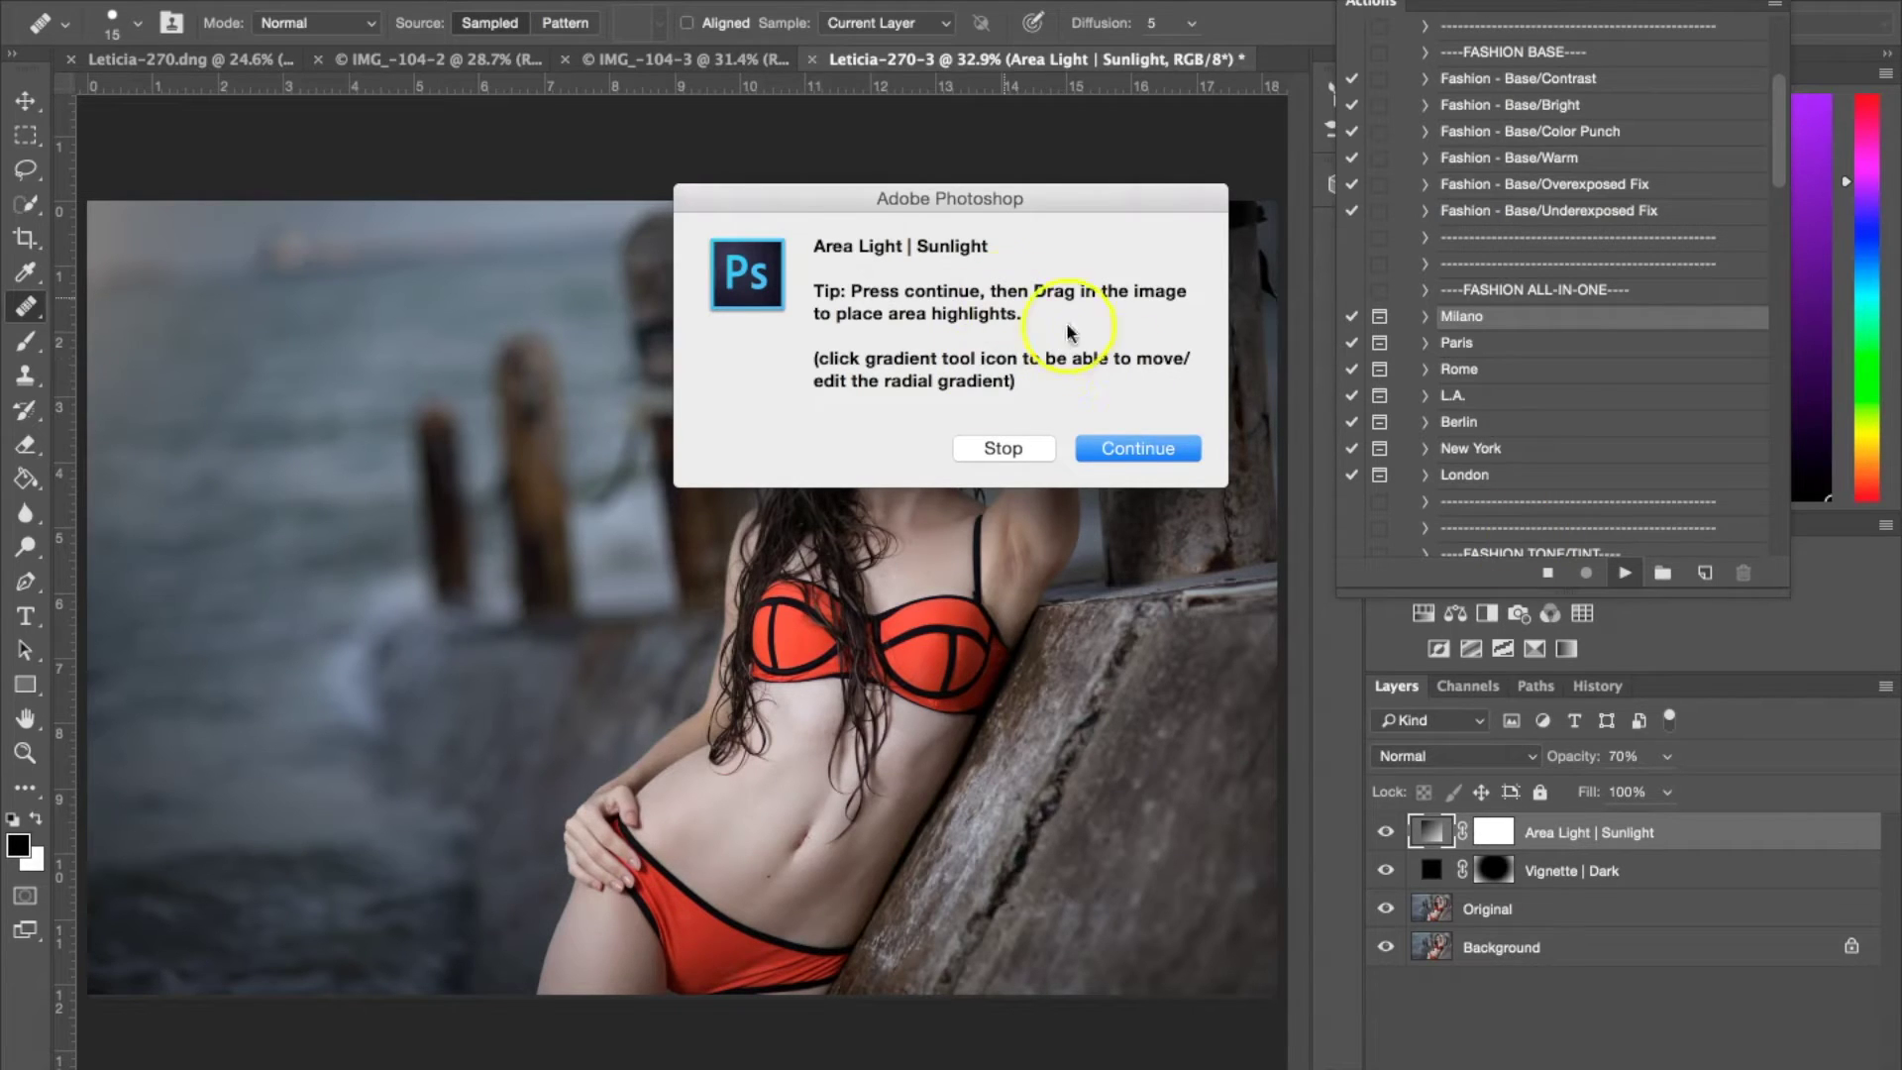
# Place the Area Light | Sunlight radial gradient in the photo's upper-left corner, keeping its angle and scale, and accept the fill.
pyautogui.click(1132, 446)
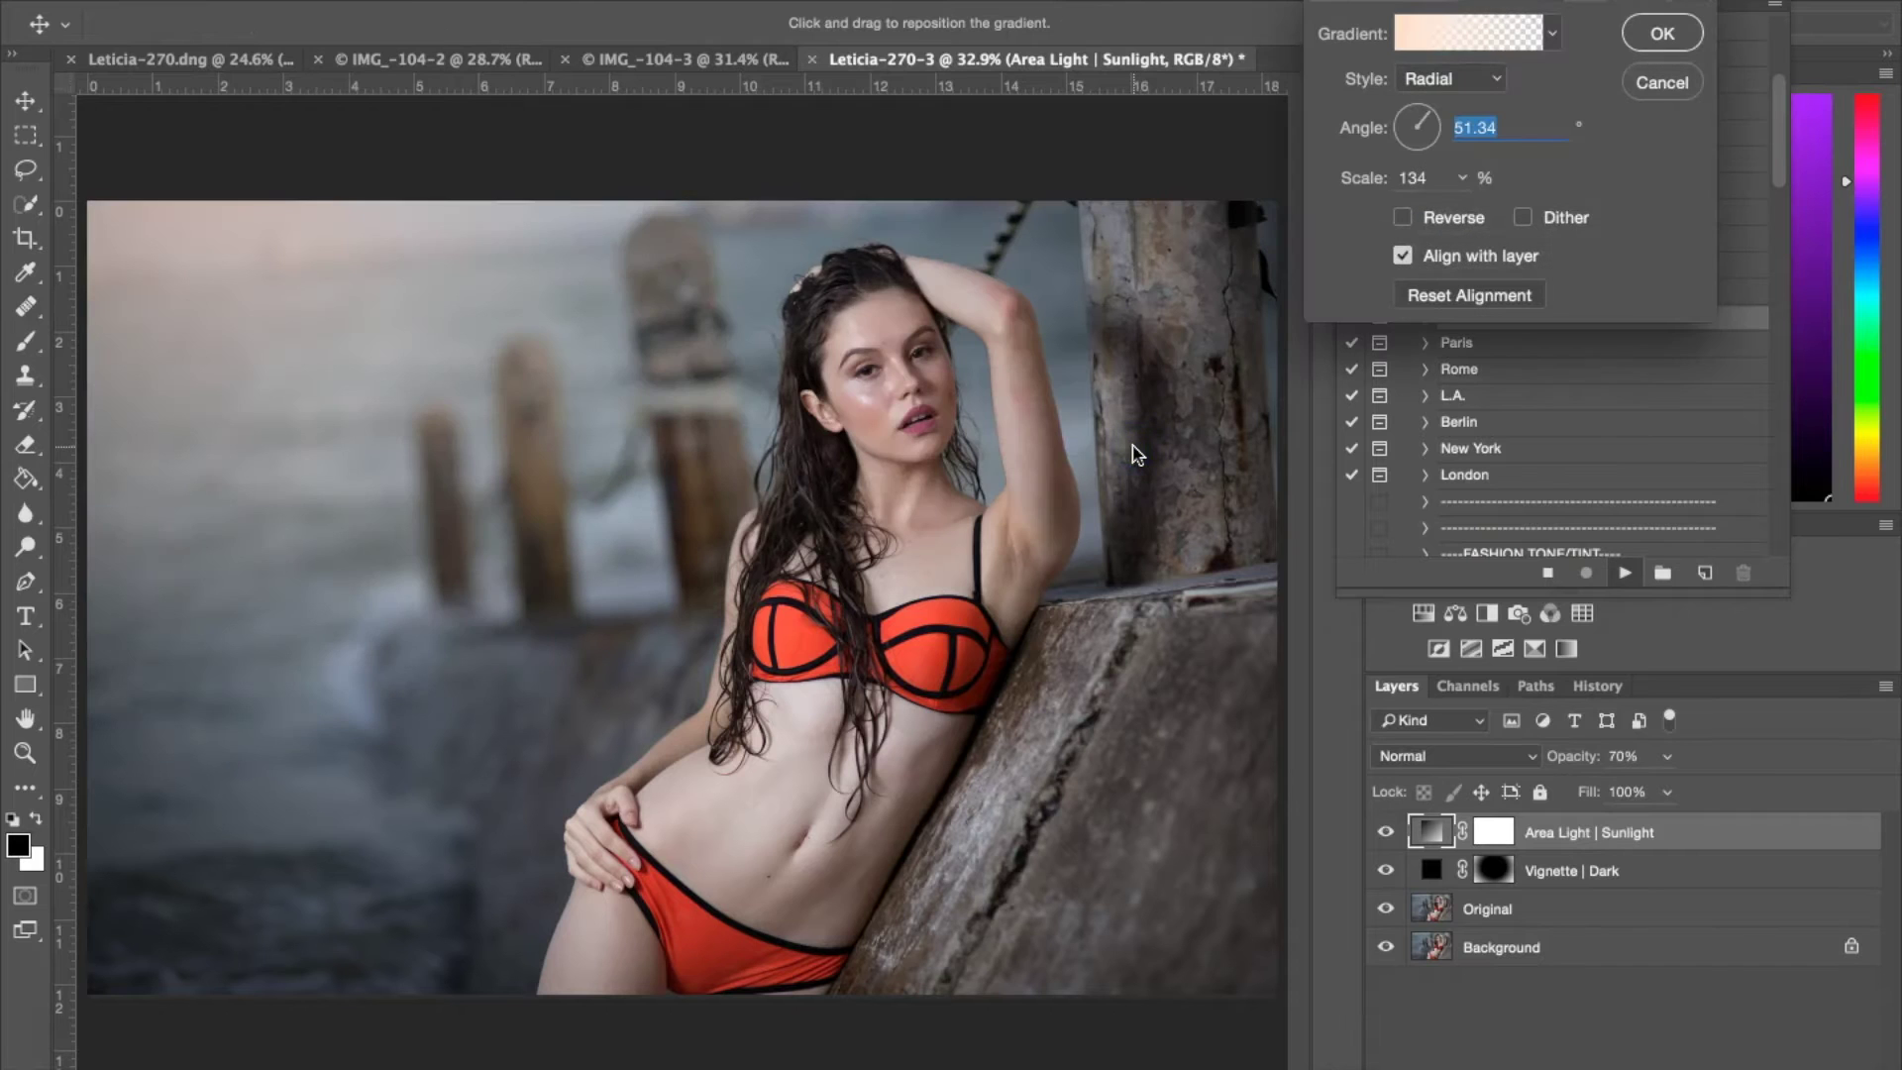
pyautogui.moveTo(1452, 5); pyautogui.dragTo(1148, 38)
pyautogui.click(493, 501)
pyautogui.moveTo(494, 500); pyautogui.dragTo(566, 561)
pyautogui.click(1204, 66)
pyautogui.click(1628, 92)
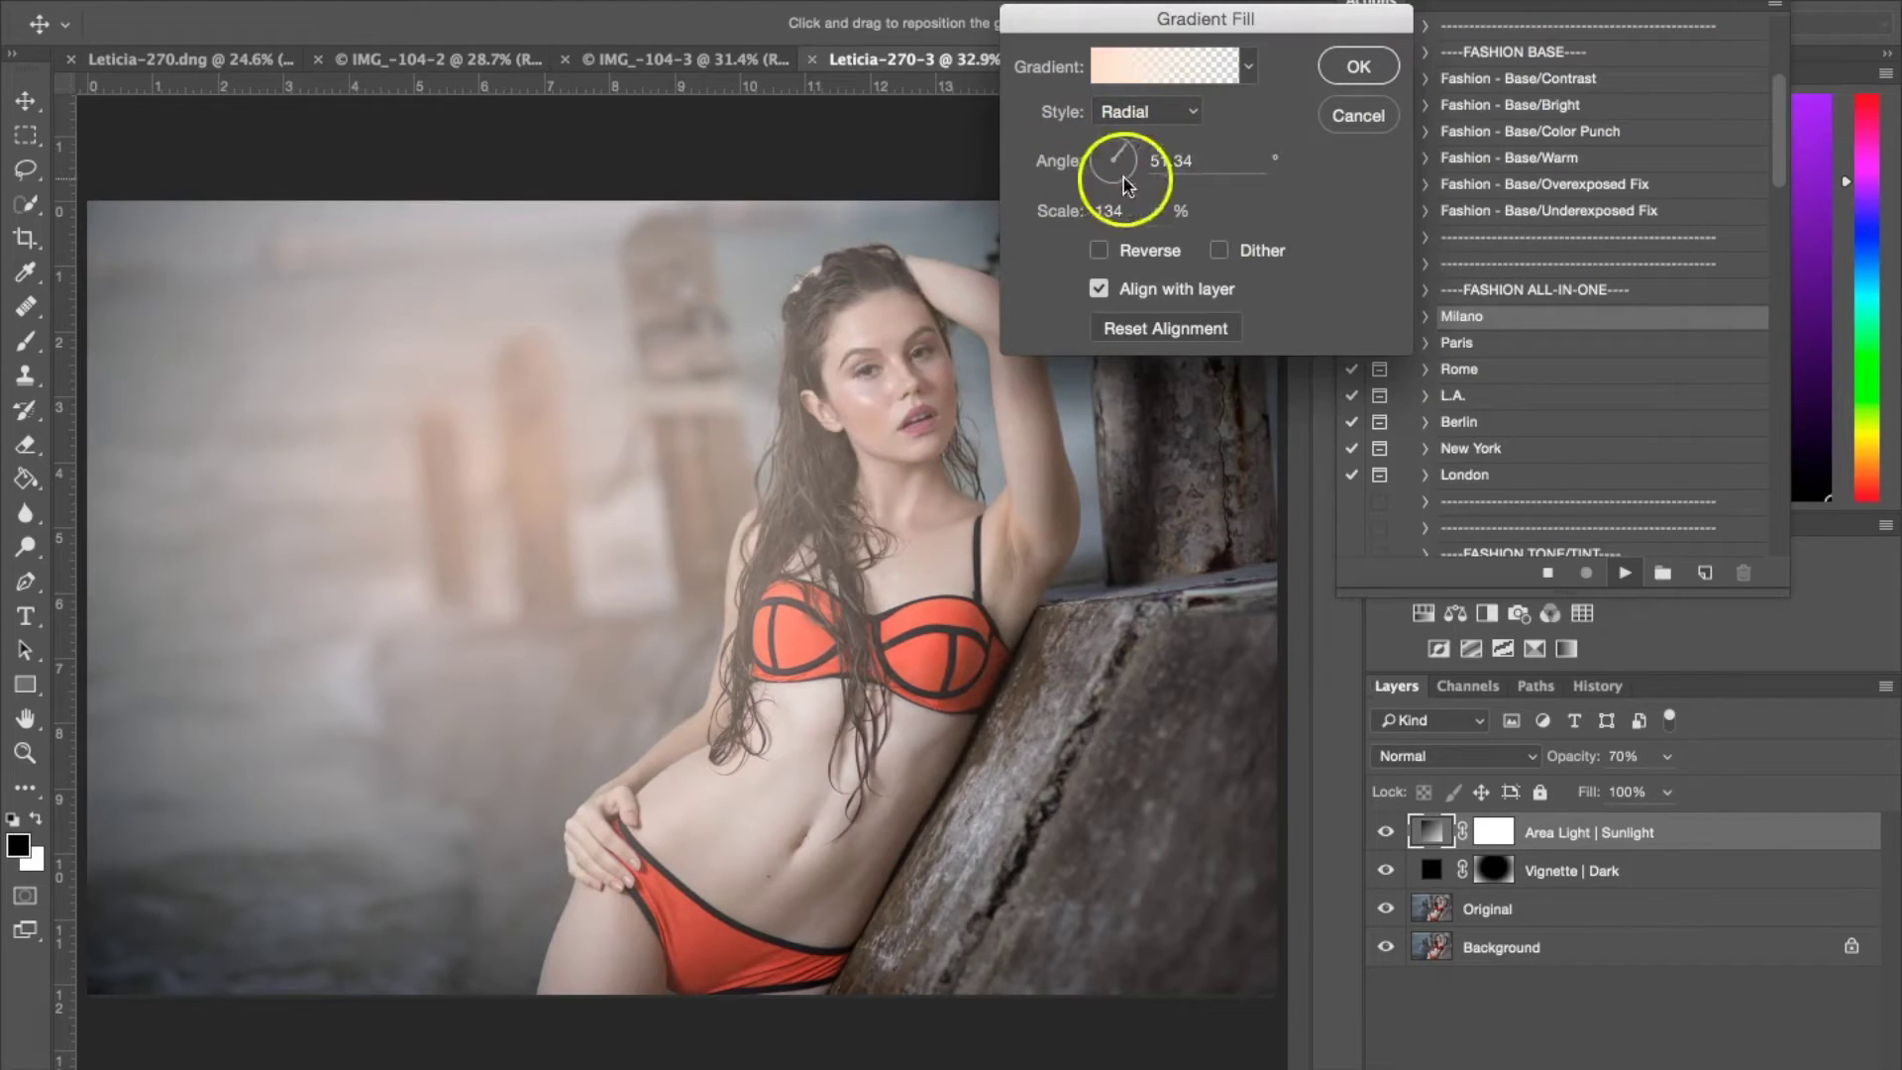
pyautogui.moveTo(540, 456); pyautogui.dragTo(135, 243)
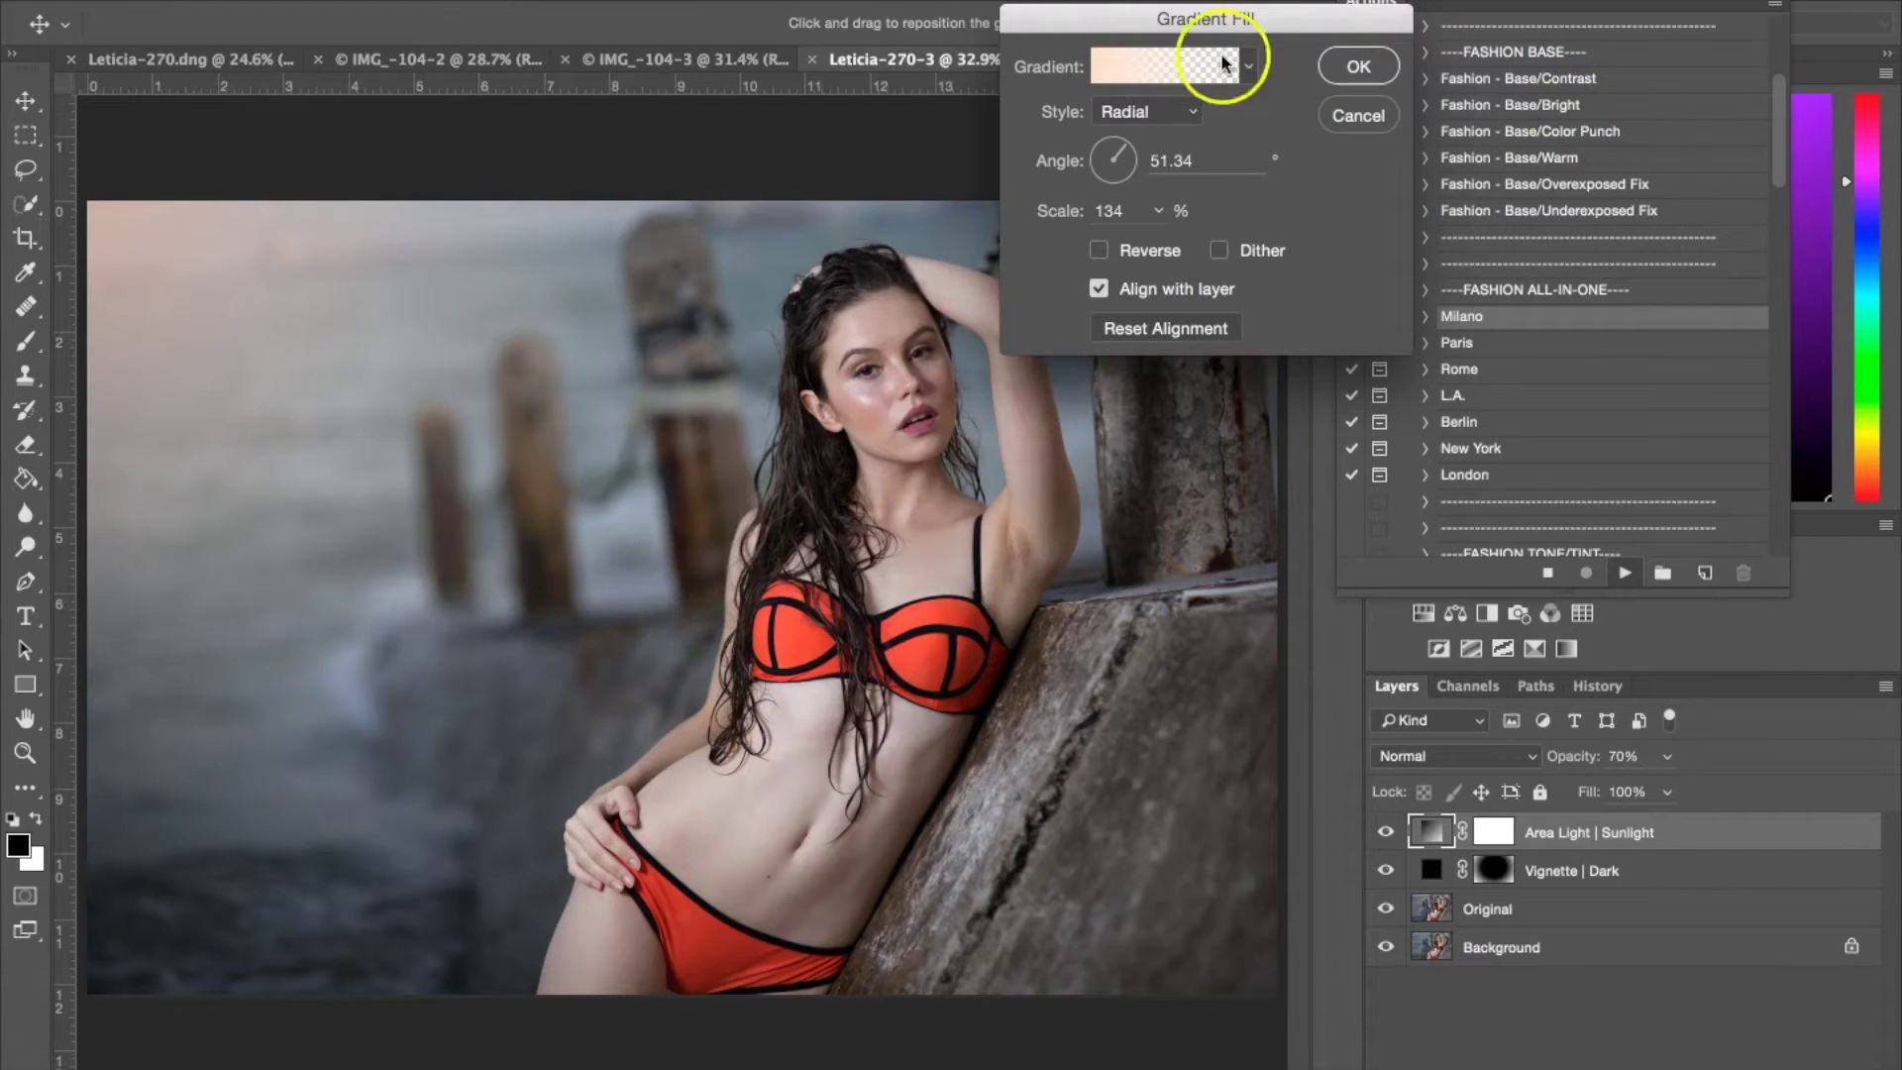
pyautogui.click(1360, 68)
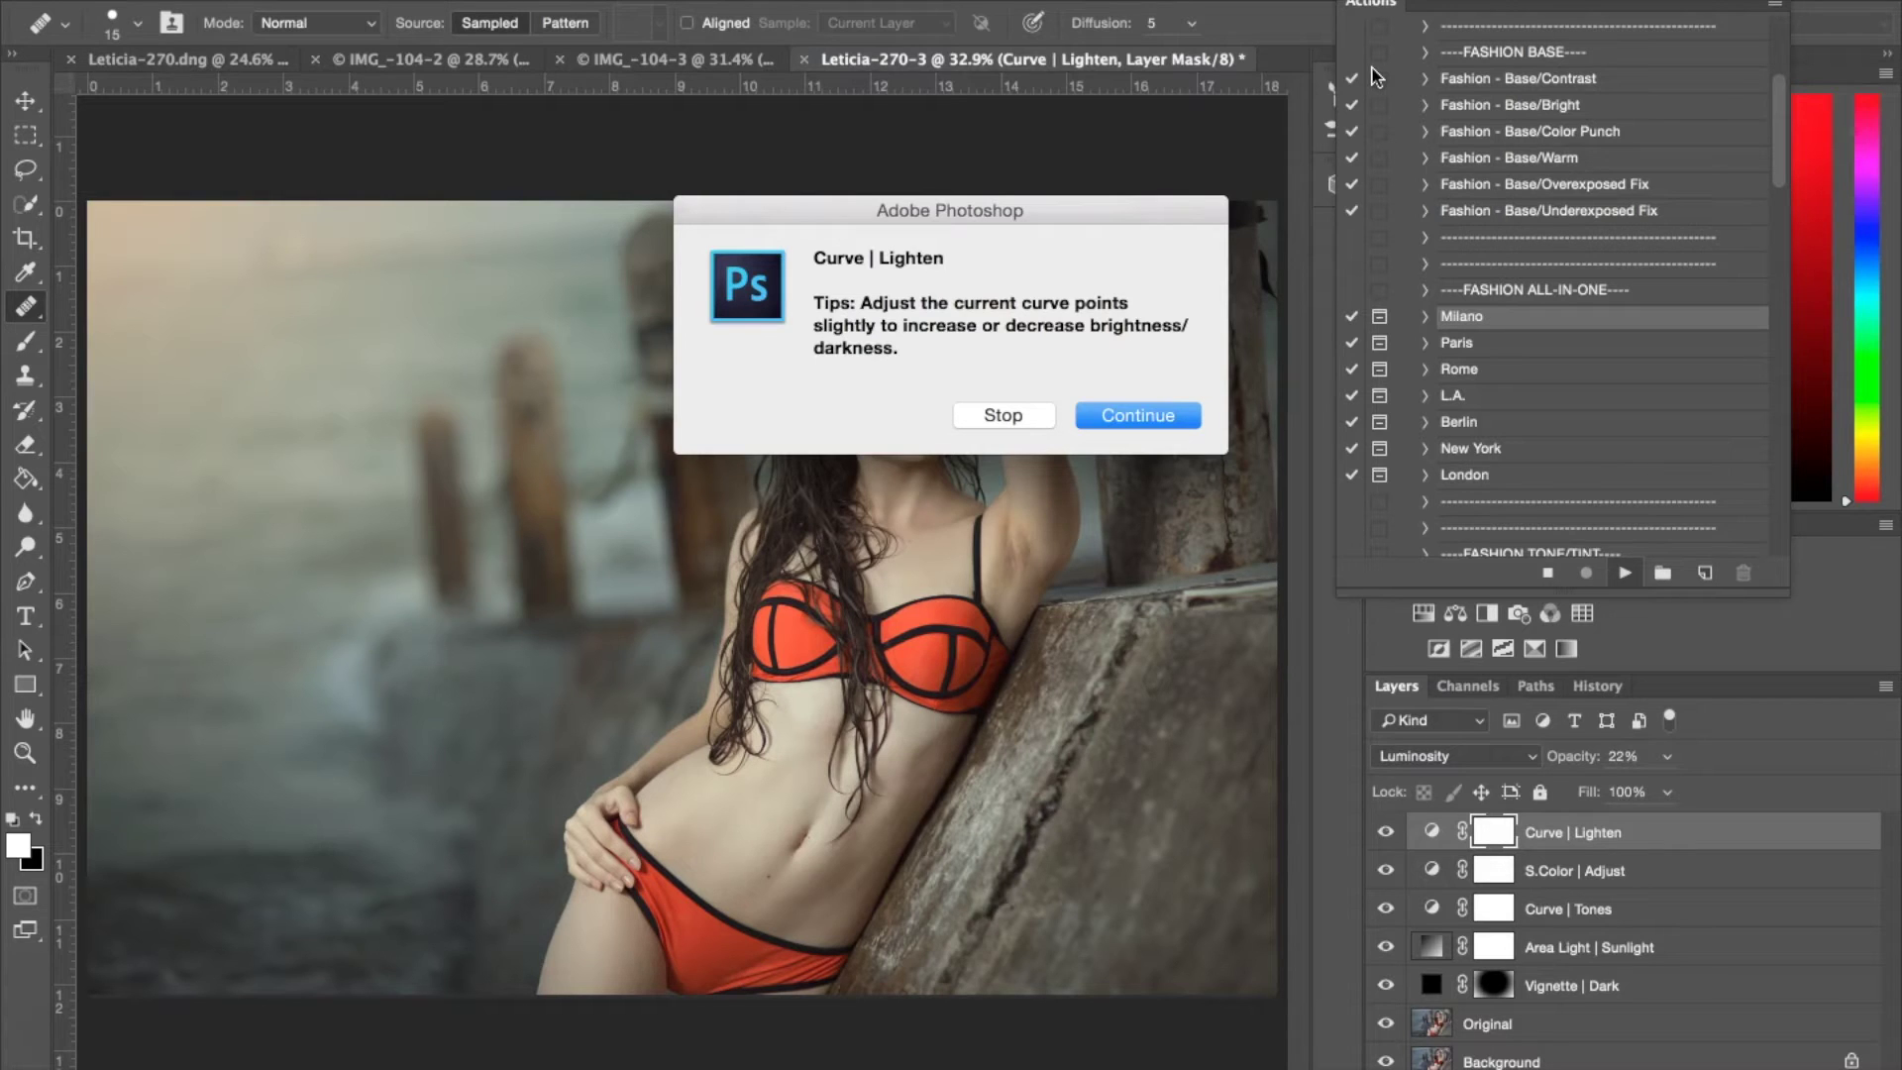
# Adjust the Curve | Lighten RGB curve, moving the upper point to input 163, output 213 and the lower point to input 74, output 58.
pyautogui.click(1162, 415)
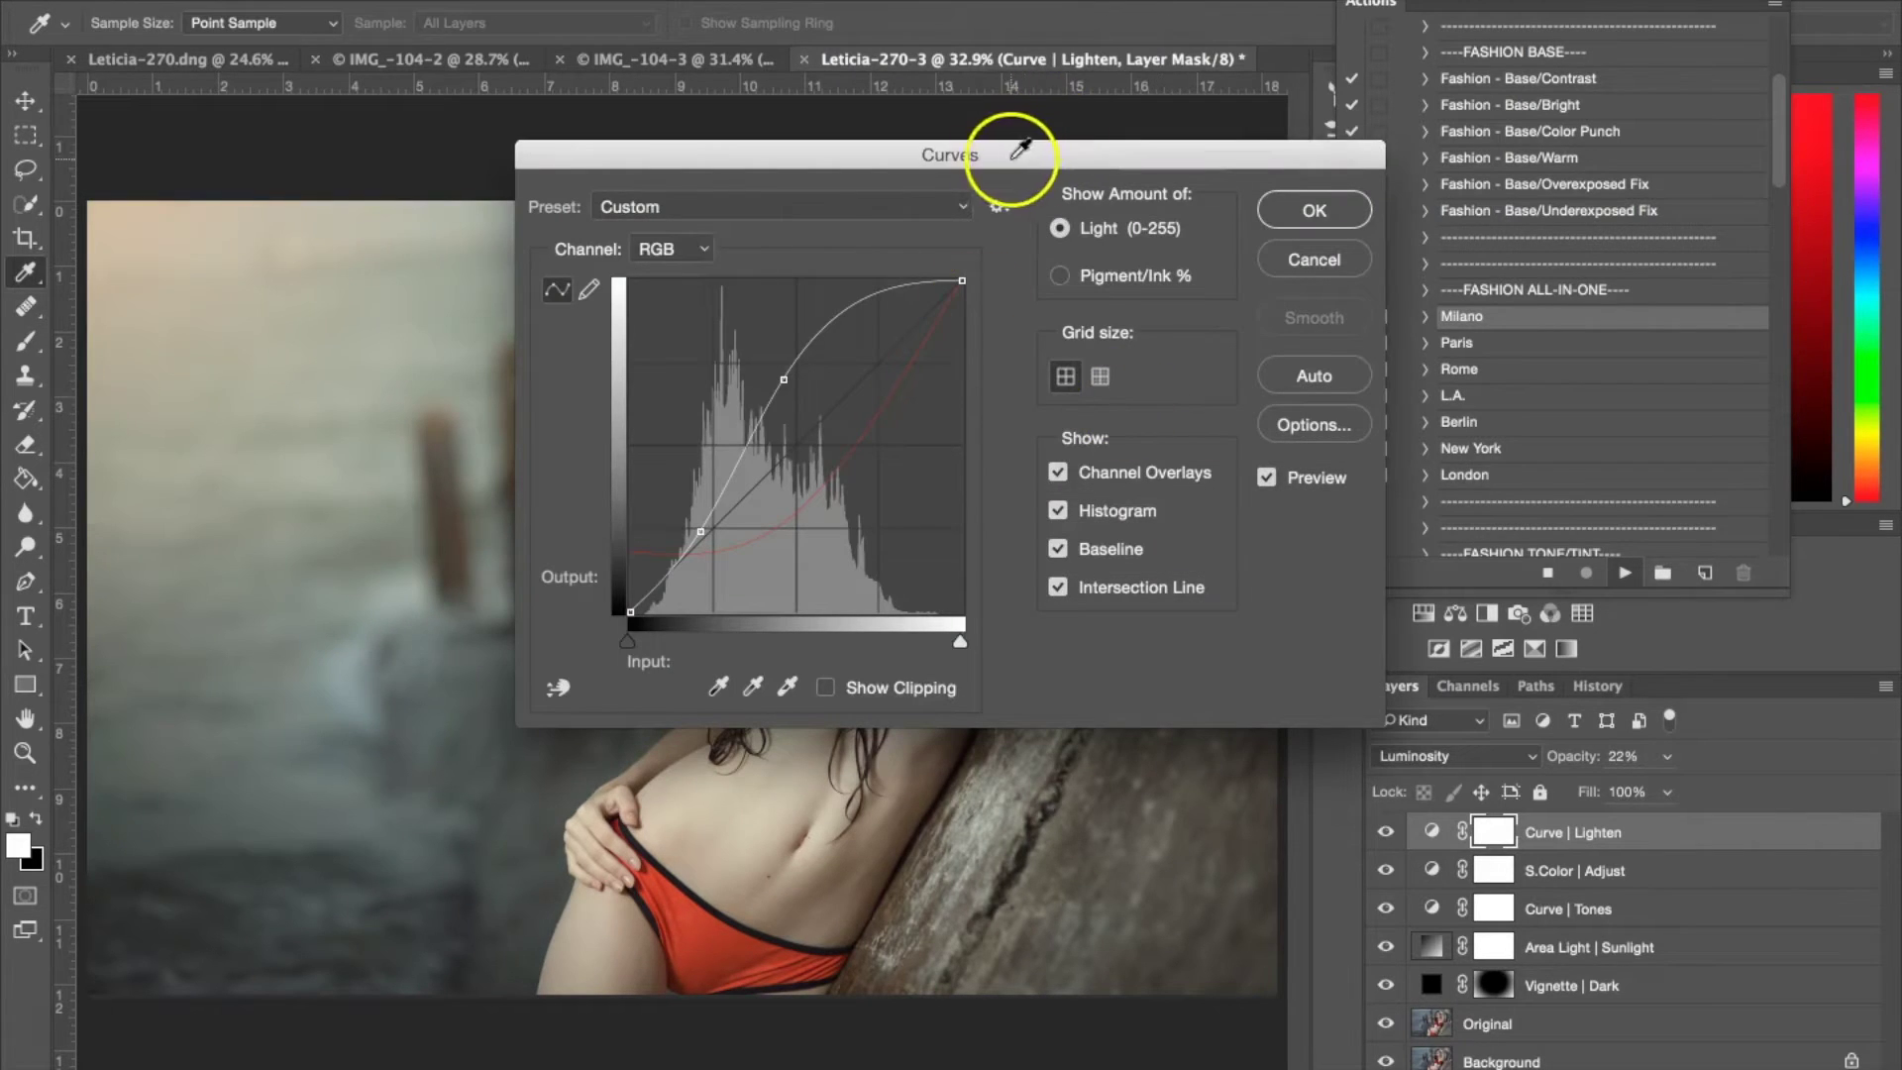
pyautogui.moveTo(1156, 156); pyautogui.dragTo(1606, 0)
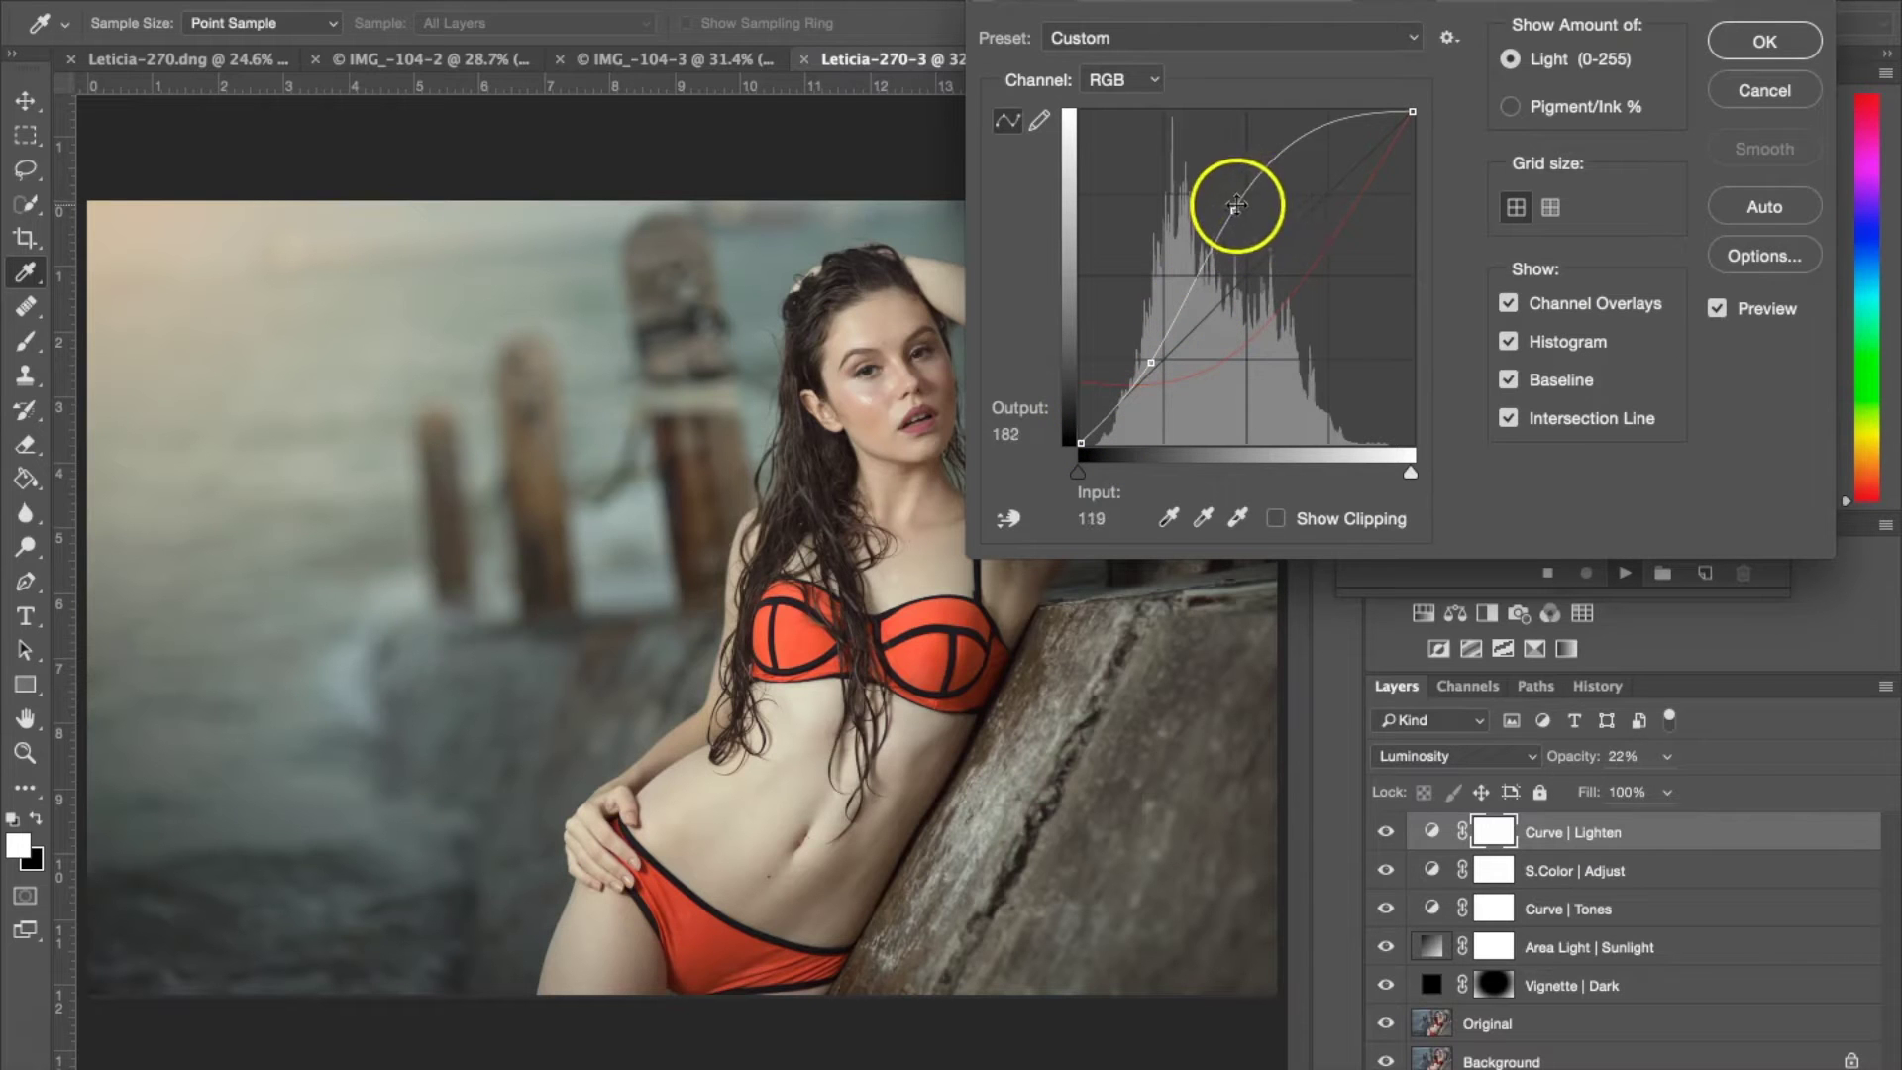
pyautogui.moveTo(1234, 202); pyautogui.dragTo(1283, 167)
pyautogui.moveTo(1150, 362)
pyautogui.mouseDown()
pyautogui.moveTo(1138, 373)
pyautogui.moveTo(1178, 367)
pyautogui.mouseUp()
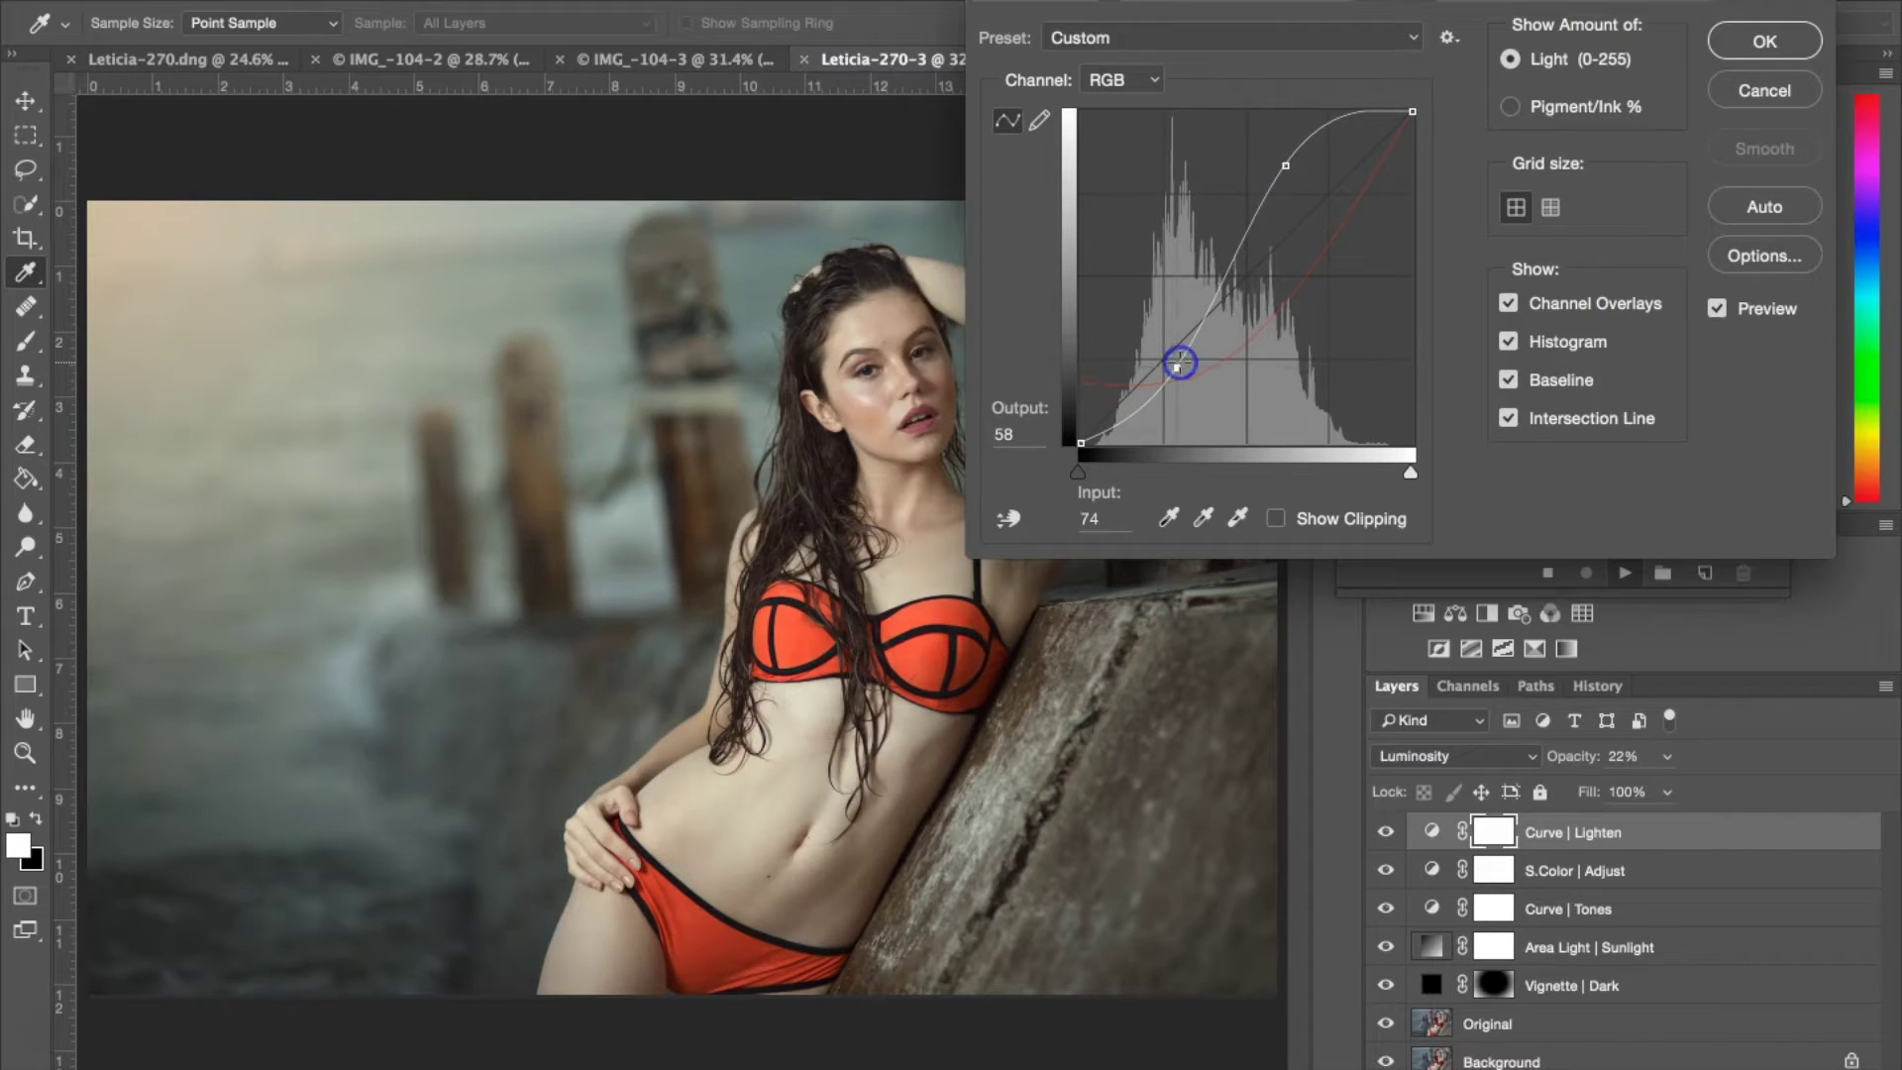
pyautogui.moveTo(1287, 160); pyautogui.dragTo(1293, 161)
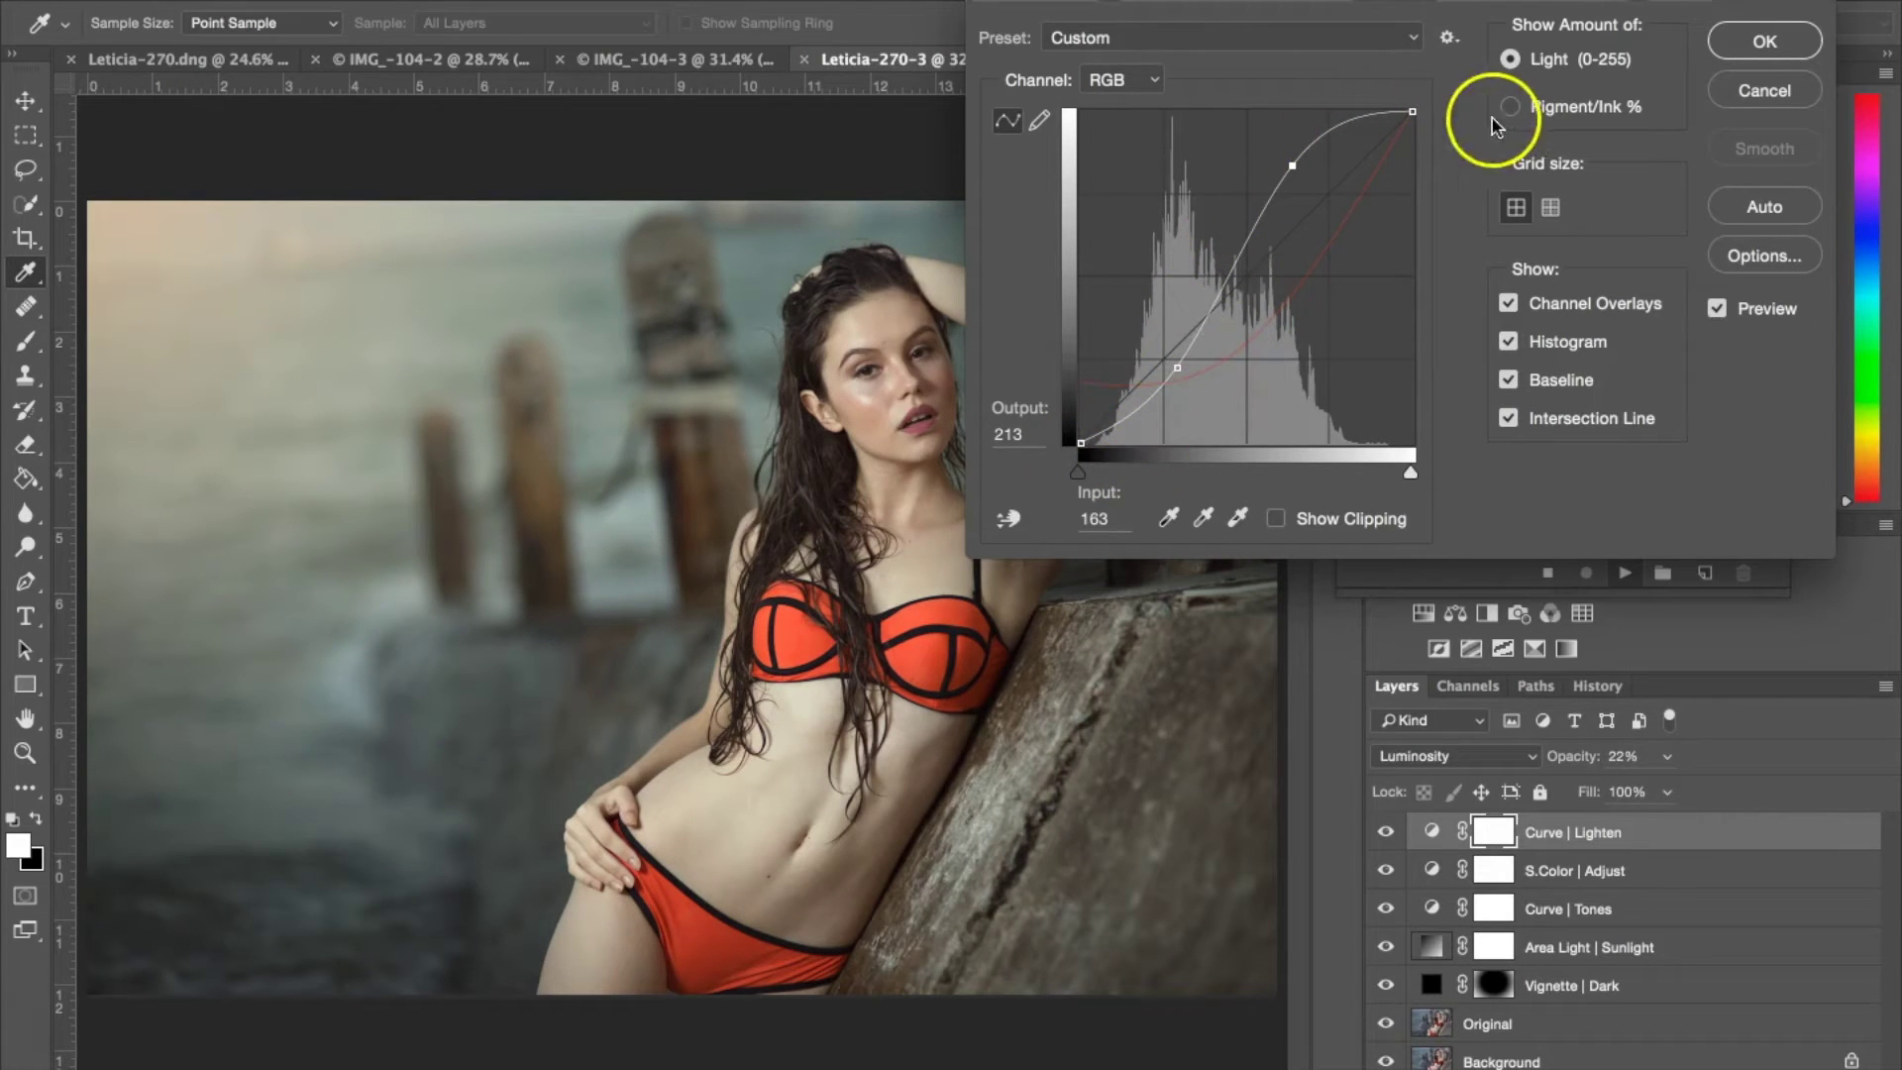
pyautogui.click(1713, 55)
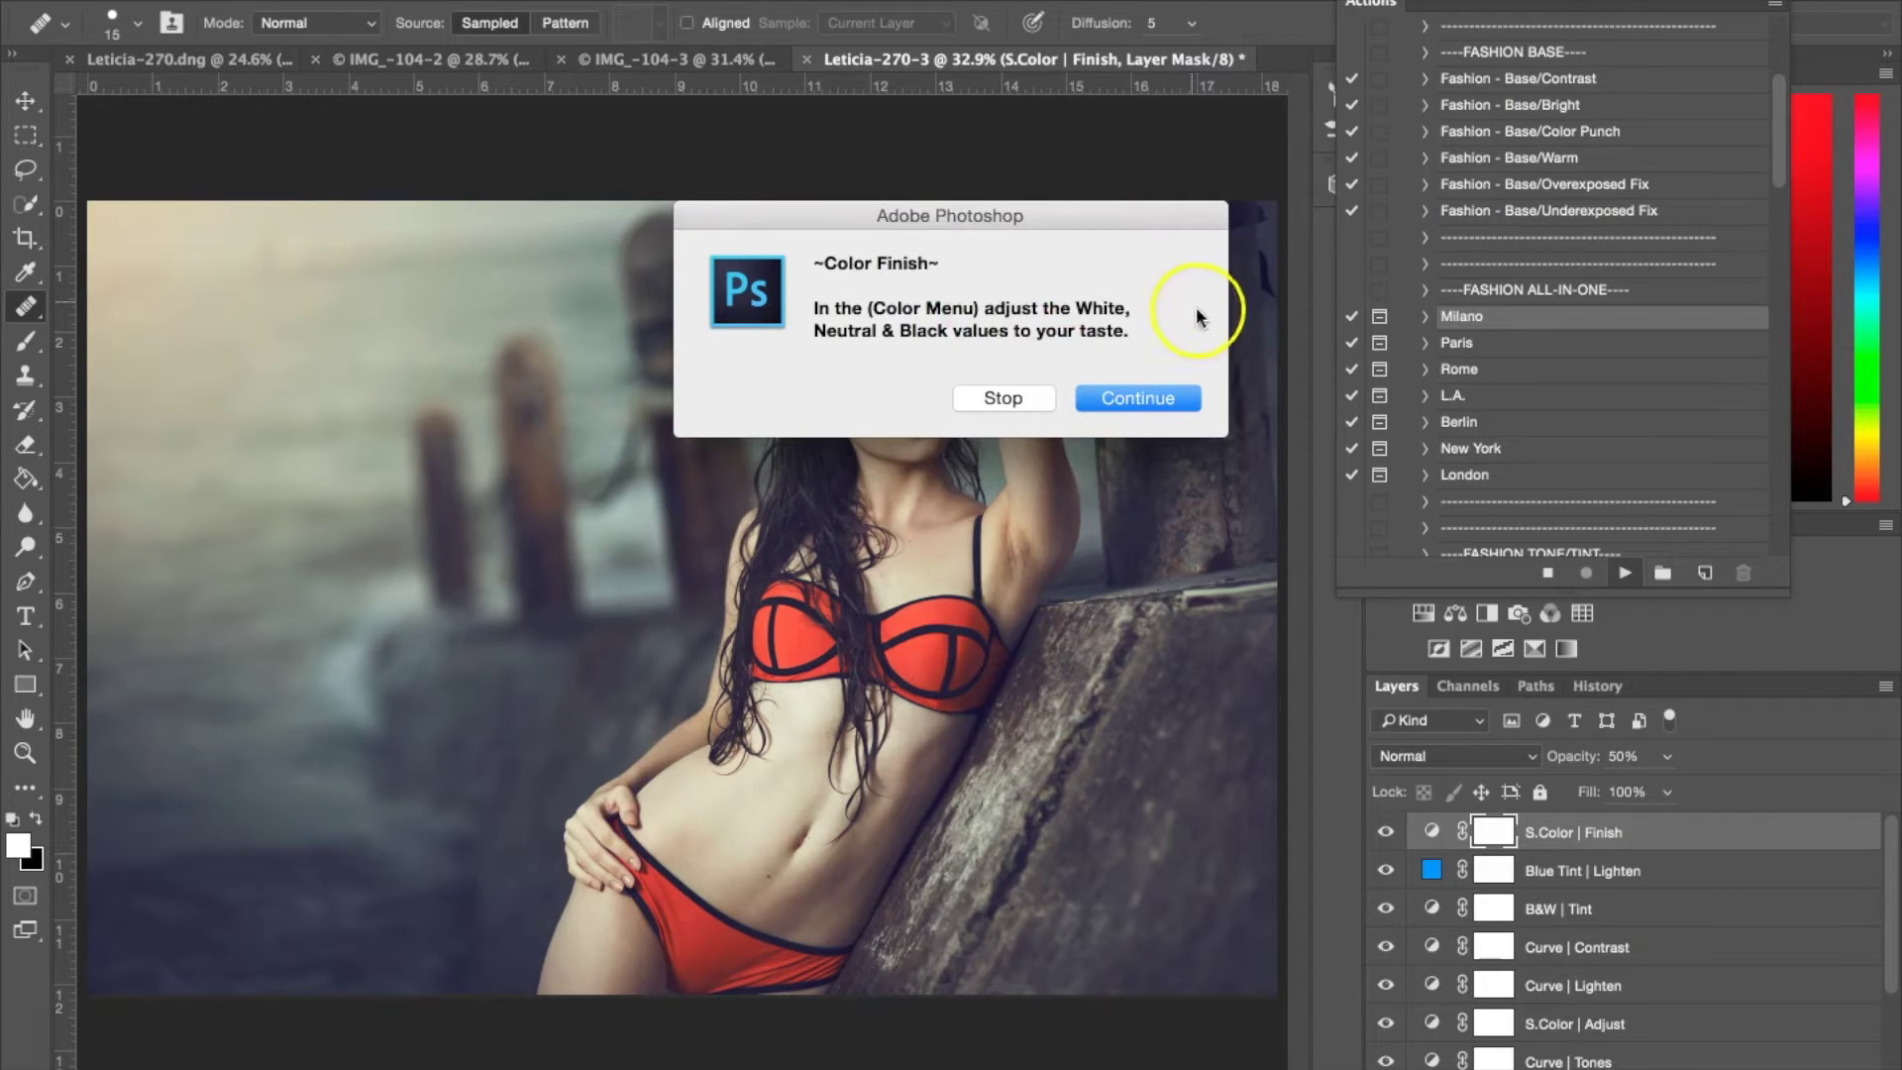
# In the S.Color | Finish selective color, set the Reds to Magenta +35%, Yellow +37% and Black +16%.
pyautogui.click(1138, 402)
pyautogui.moveTo(1279, 16); pyautogui.dragTo(1510, 42)
pyautogui.click(1433, 129)
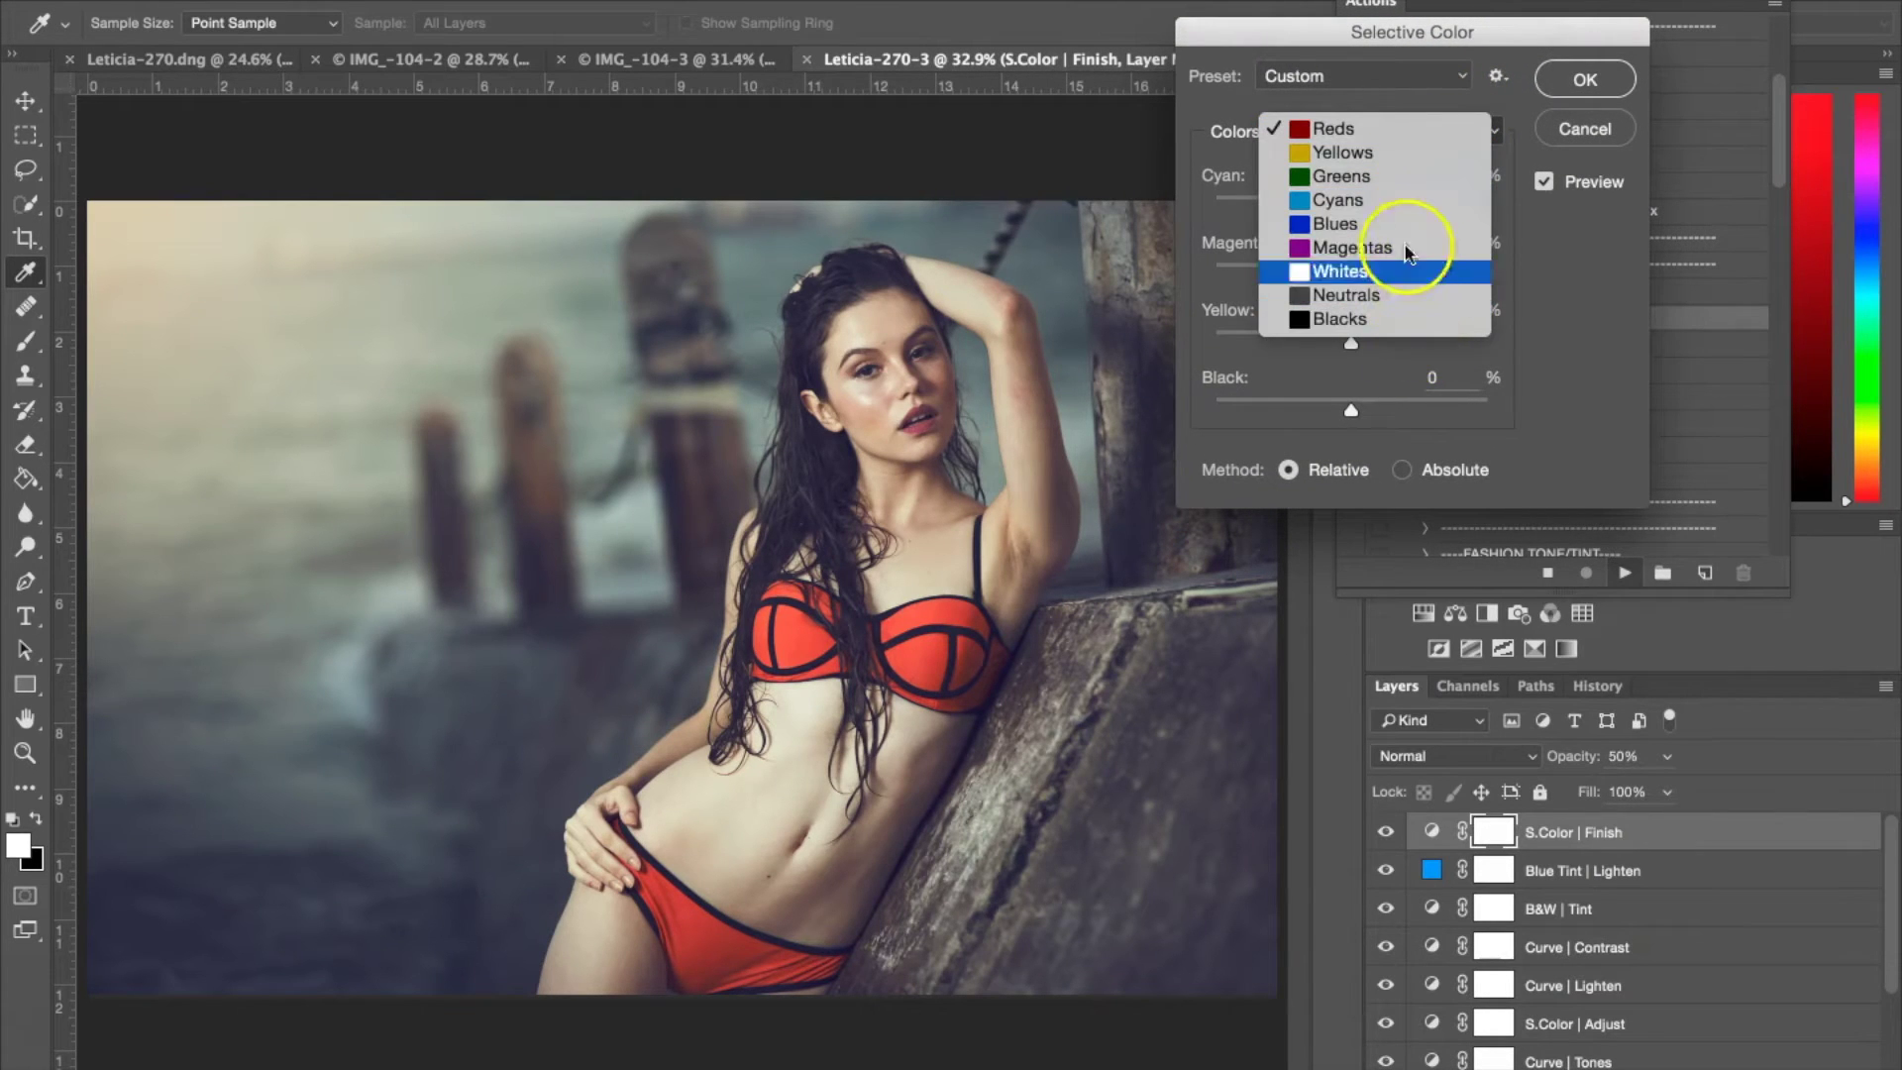
pyautogui.click(1331, 138)
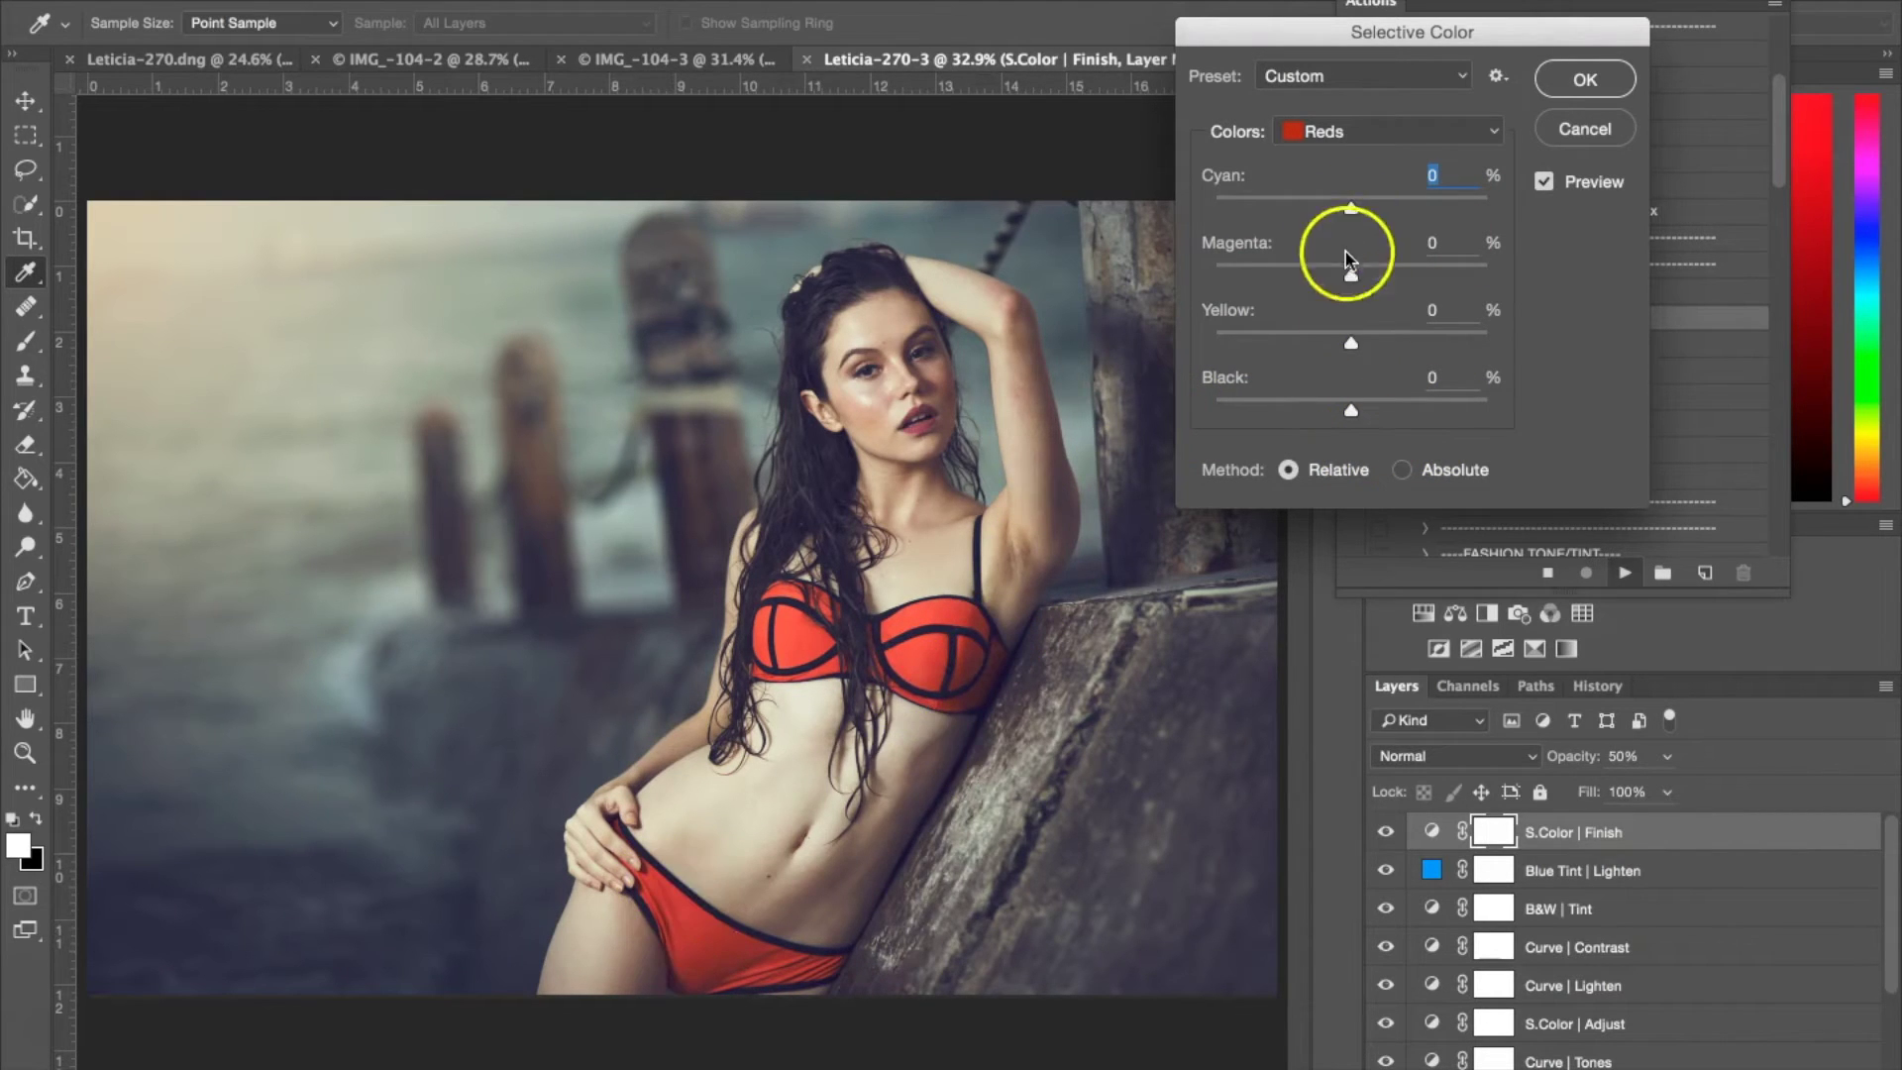
pyautogui.moveTo(1350, 274); pyautogui.dragTo(1399, 271)
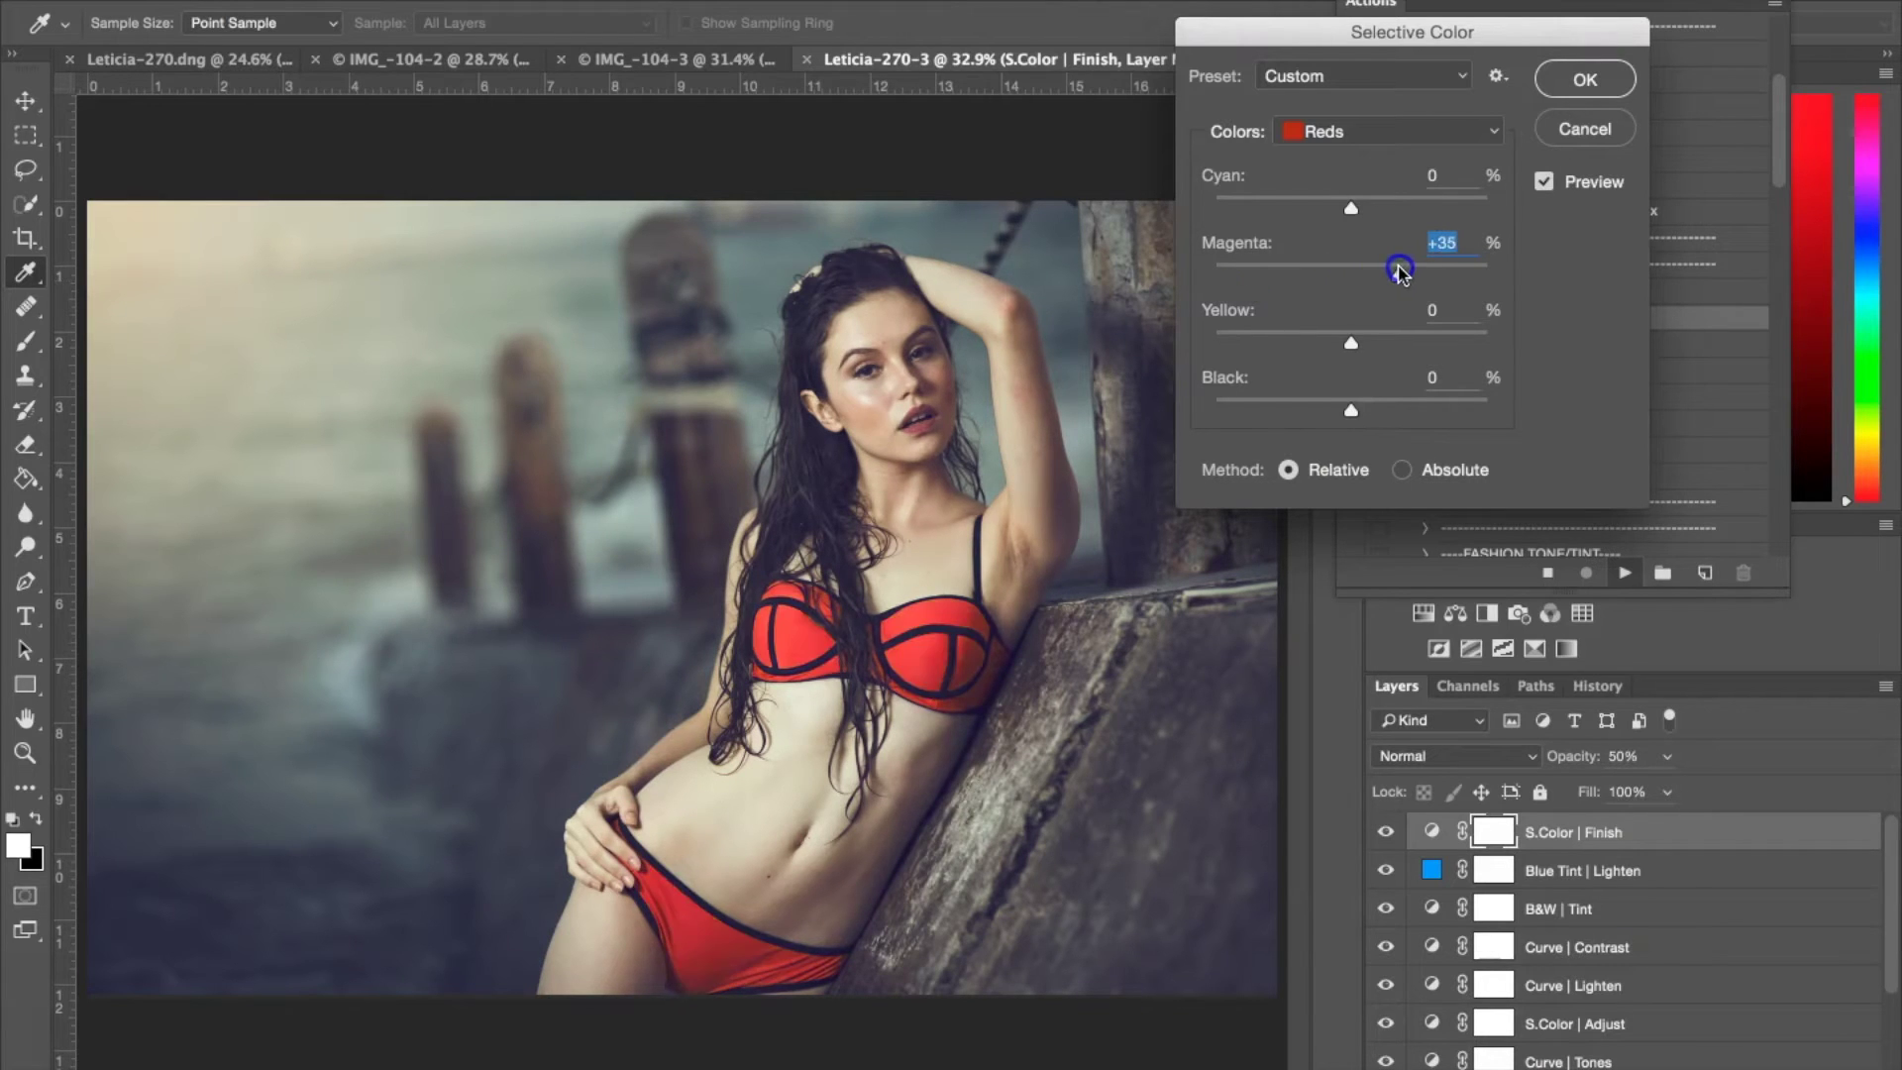
pyautogui.click(1370, 444)
pyautogui.moveTo(1352, 416); pyautogui.dragTo(1372, 417)
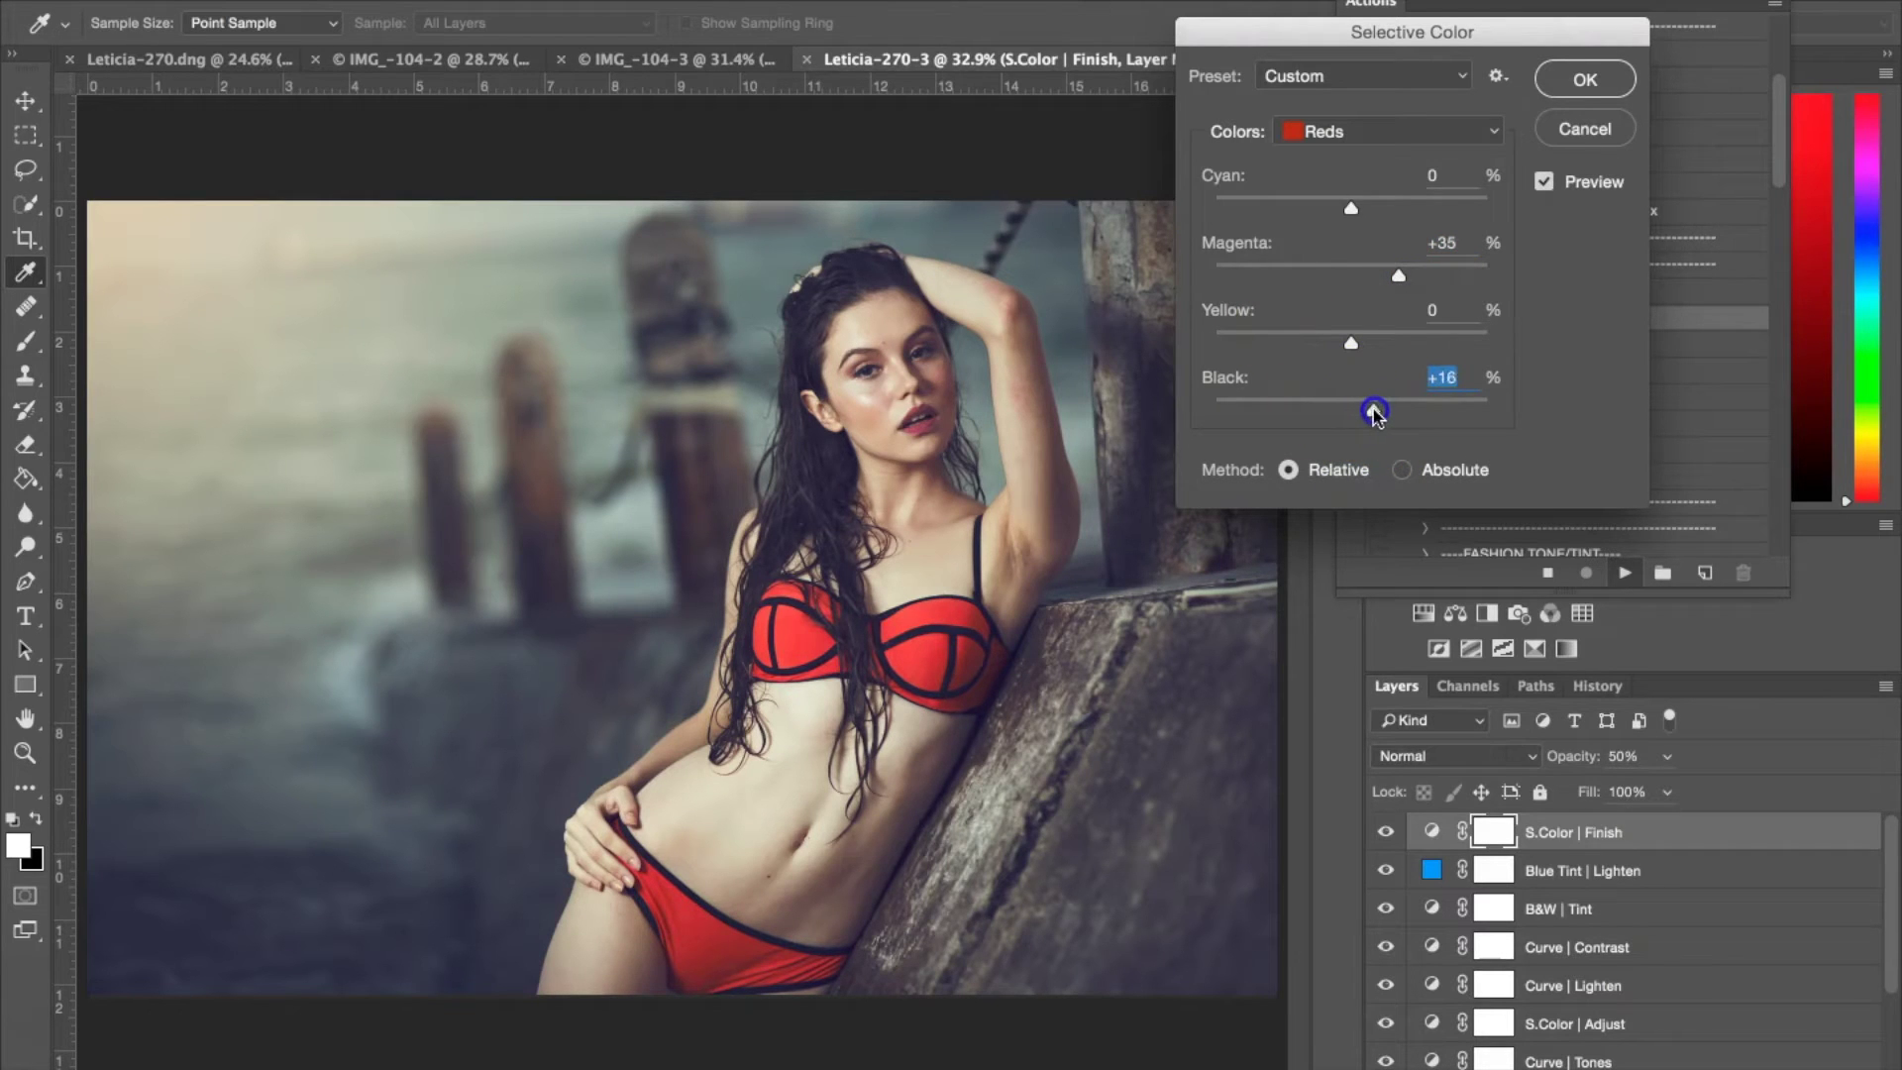
pyautogui.moveTo(1354, 342); pyautogui.dragTo(1393, 340)
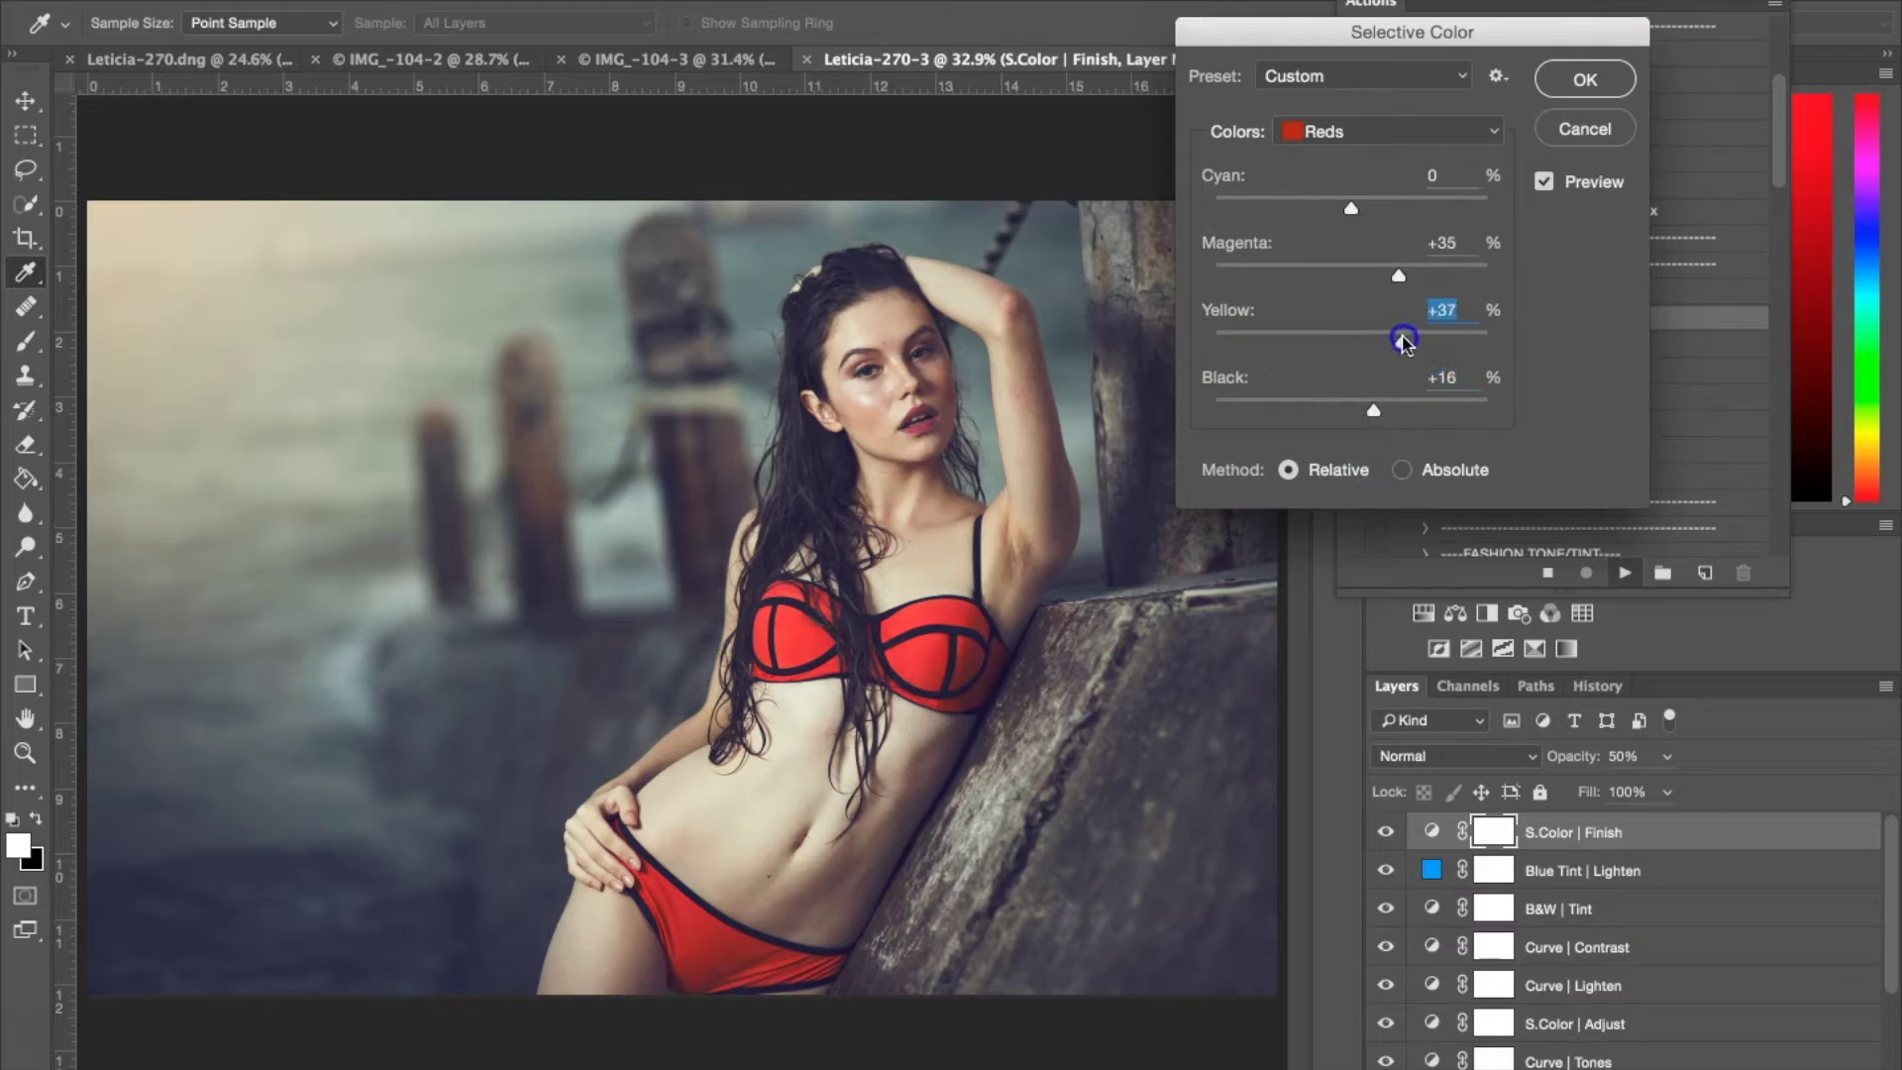
# Set the Cyans to Cyan +16%, Yellow +28% and Black +30%, and apply the selective color adjustment.
pyautogui.click(1461, 136)
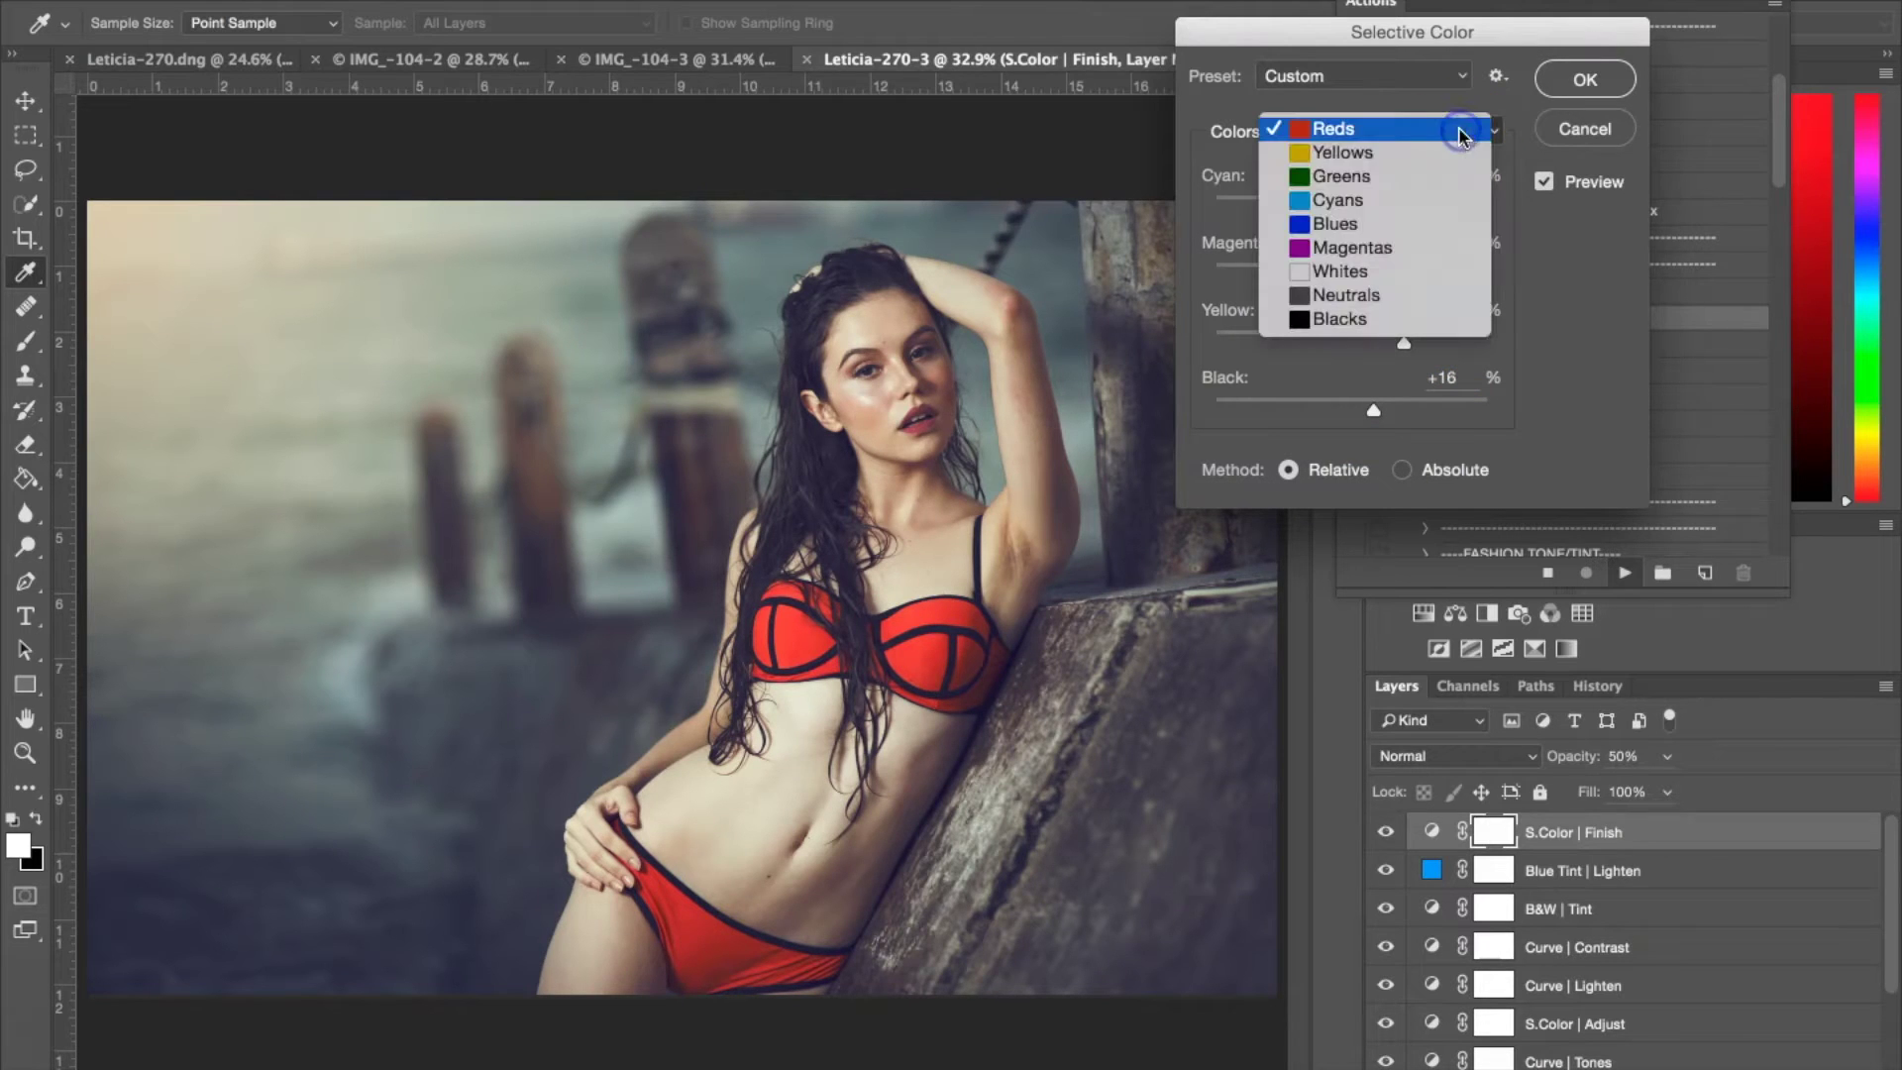
pyautogui.click(1355, 202)
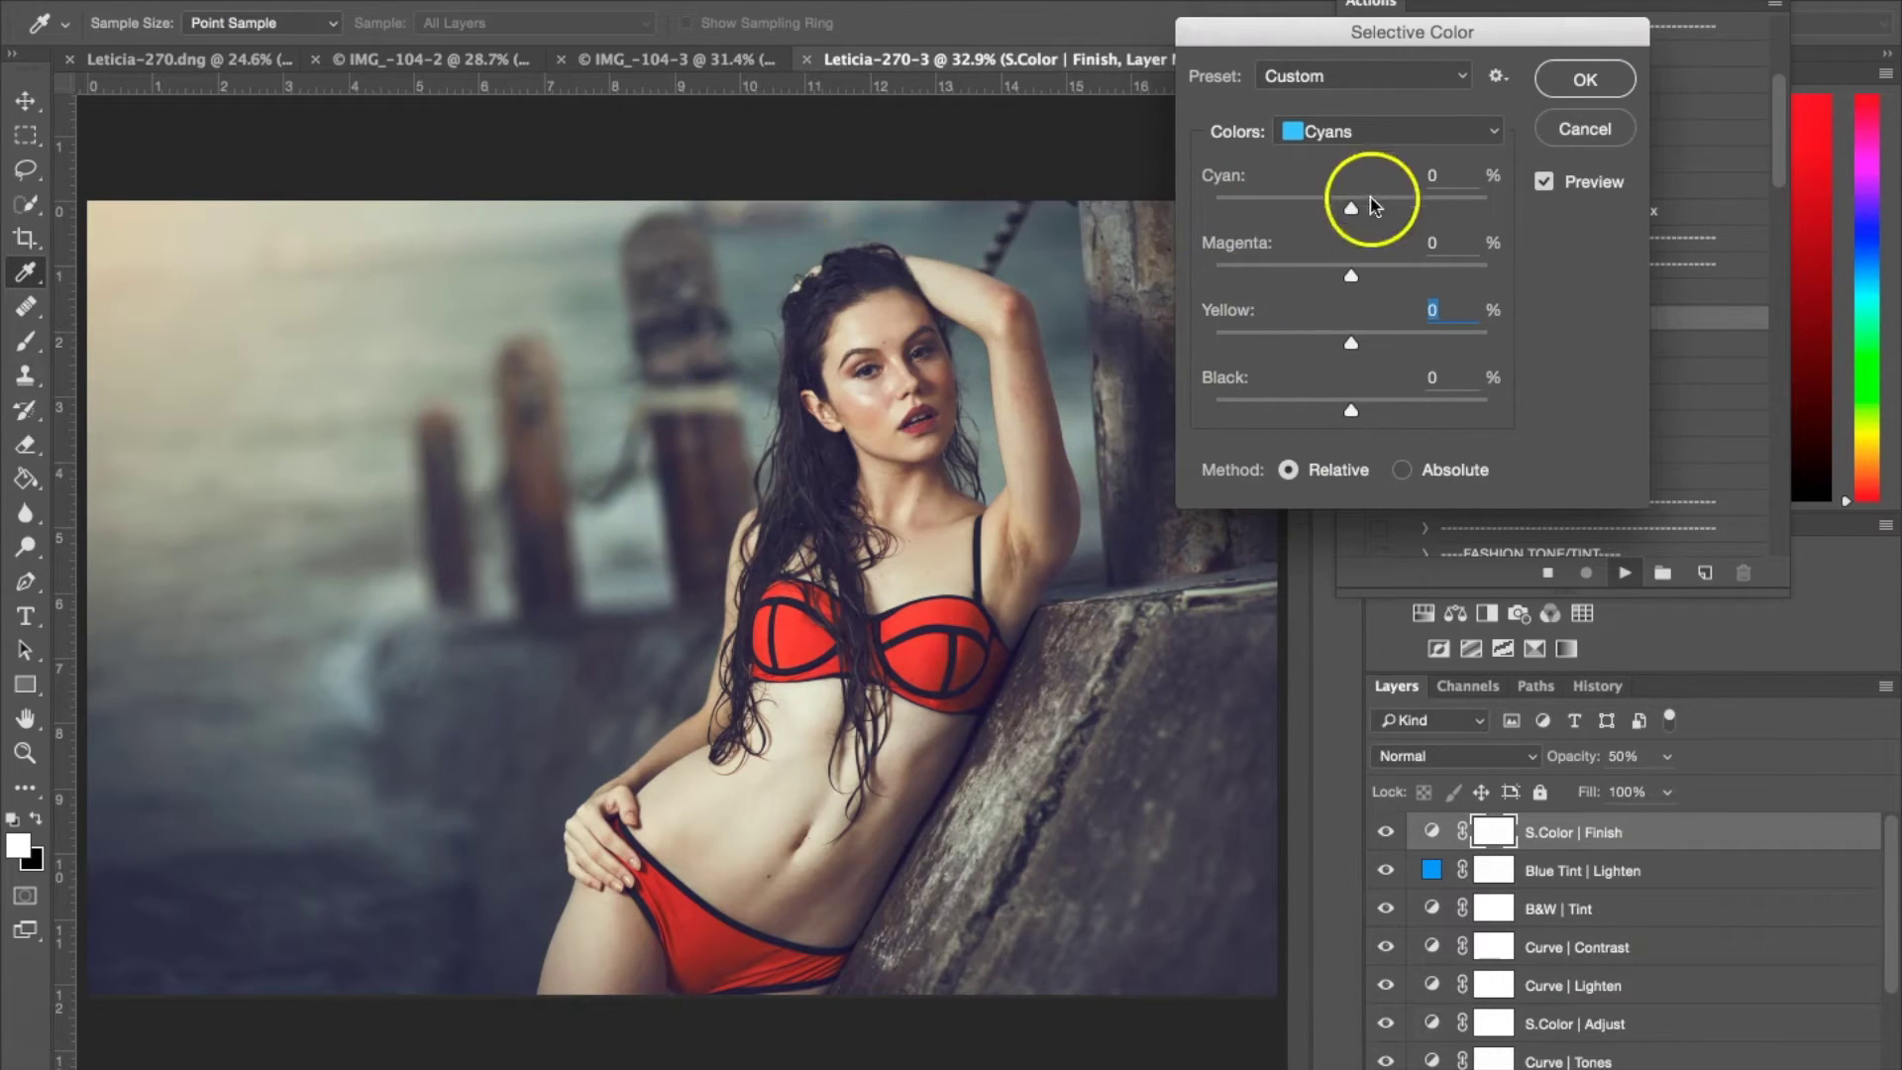
pyautogui.moveTo(1344, 218); pyautogui.dragTo(1375, 210)
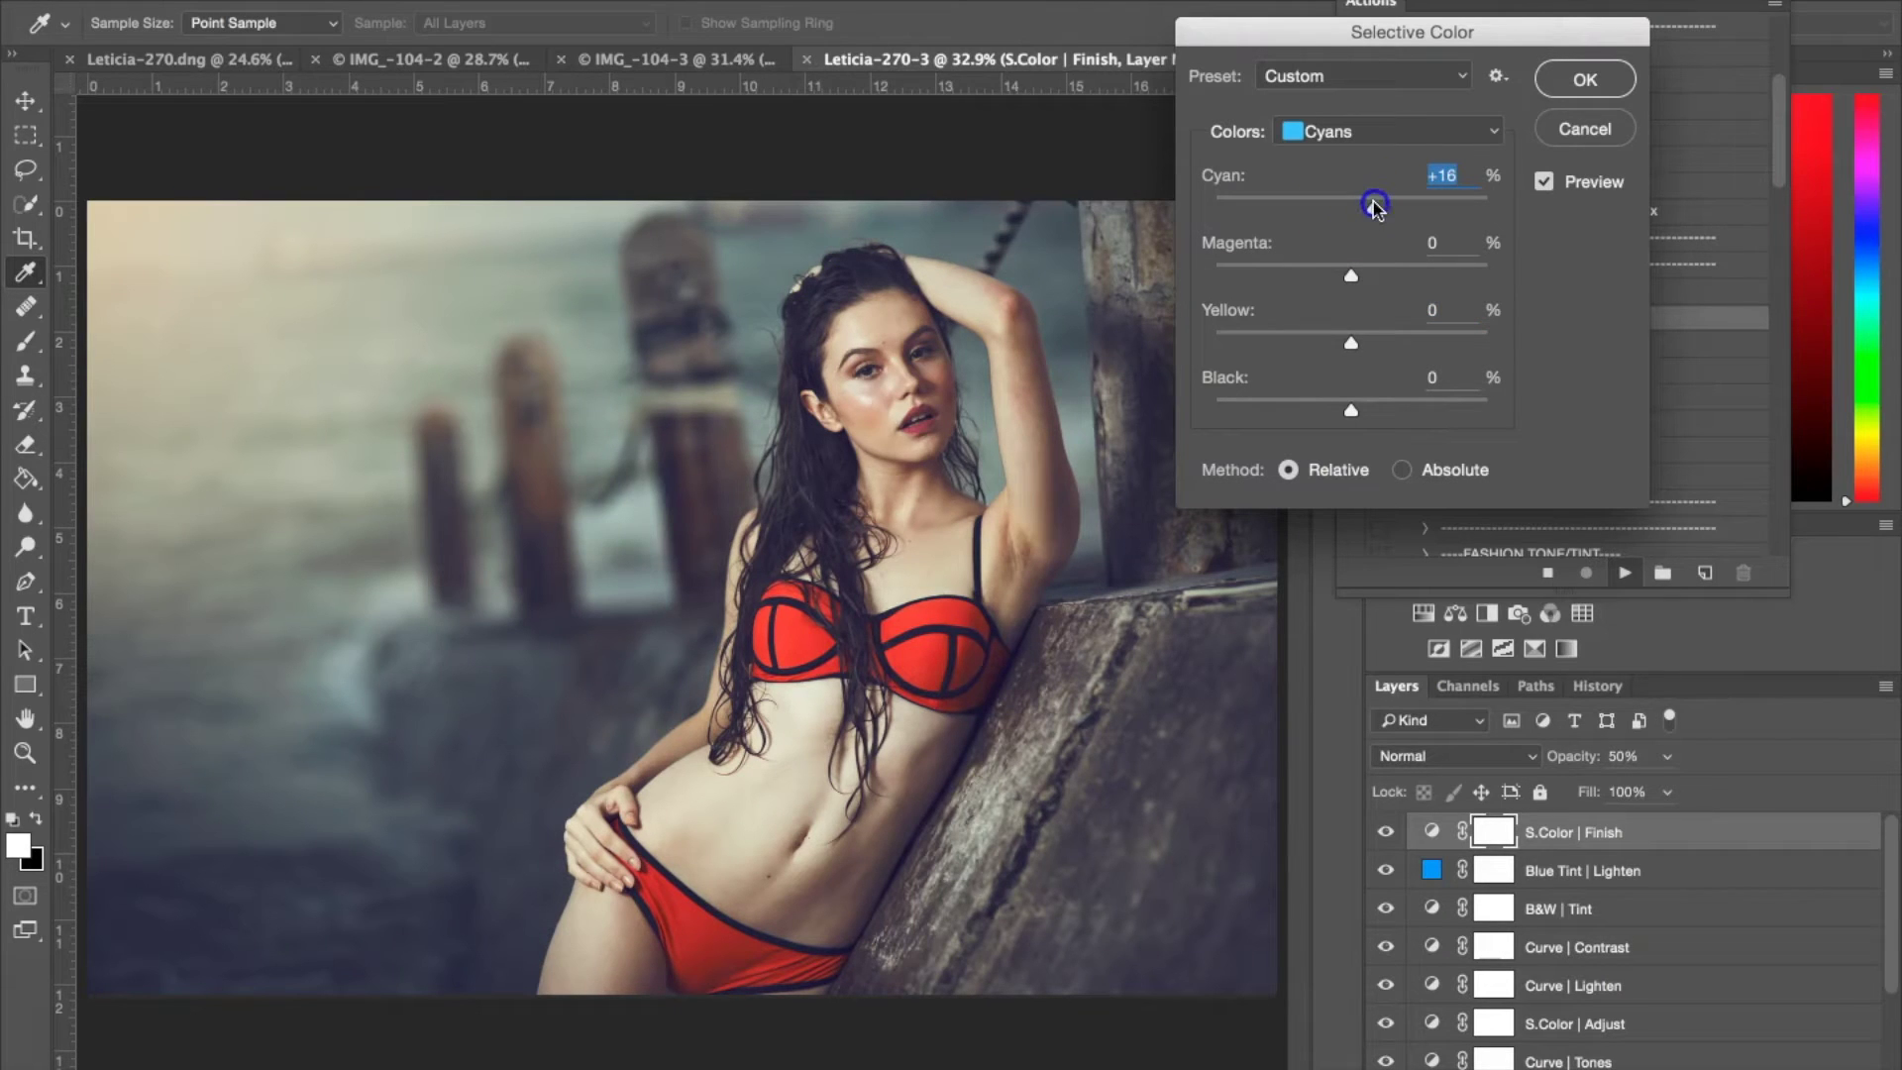
pyautogui.moveTo(1351, 410)
pyautogui.mouseDown()
pyautogui.moveTo(1328, 411)
pyautogui.moveTo(1385, 418)
pyautogui.mouseUp()
pyautogui.moveTo(1350, 342); pyautogui.dragTo(1393, 347)
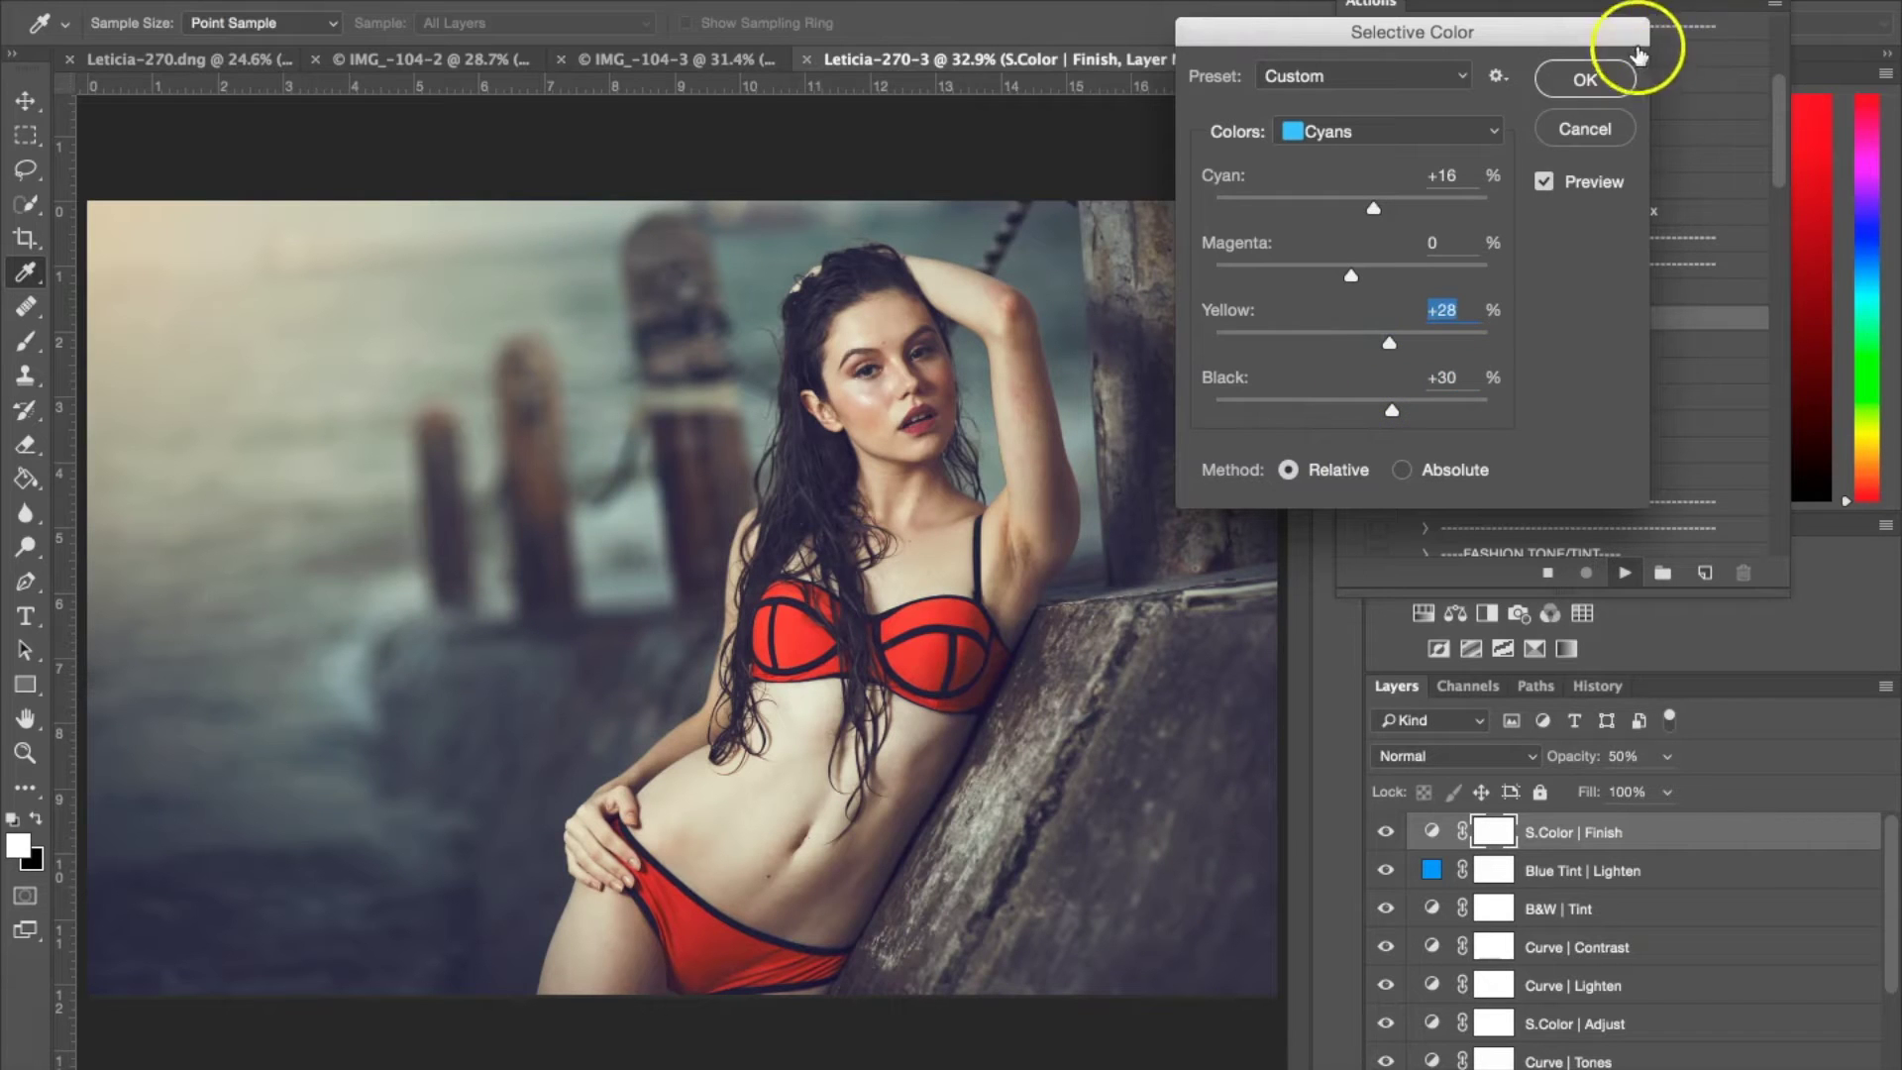
pyautogui.click(1610, 77)
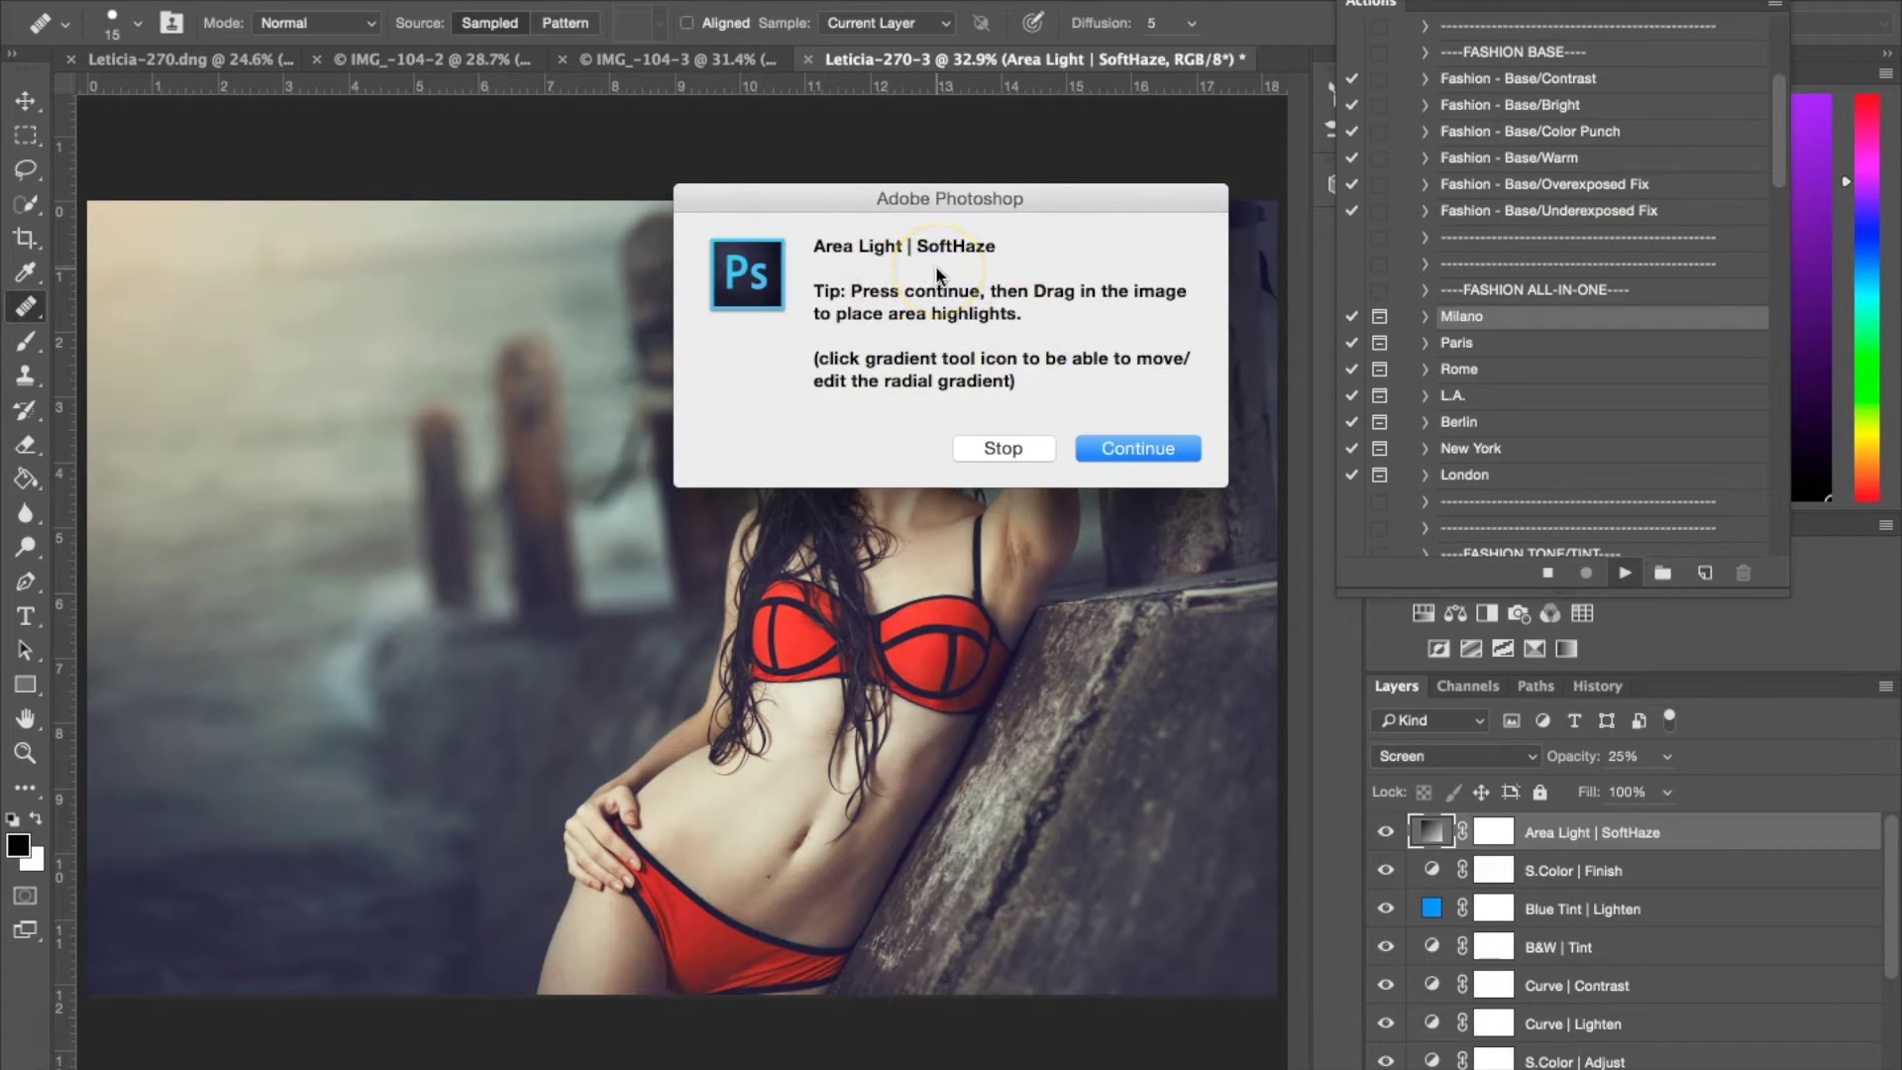
# Place the Area Light | SoftHaze radial gradient over the rock at the photo's lower right and let the Milano action finish.
pyautogui.click(1157, 450)
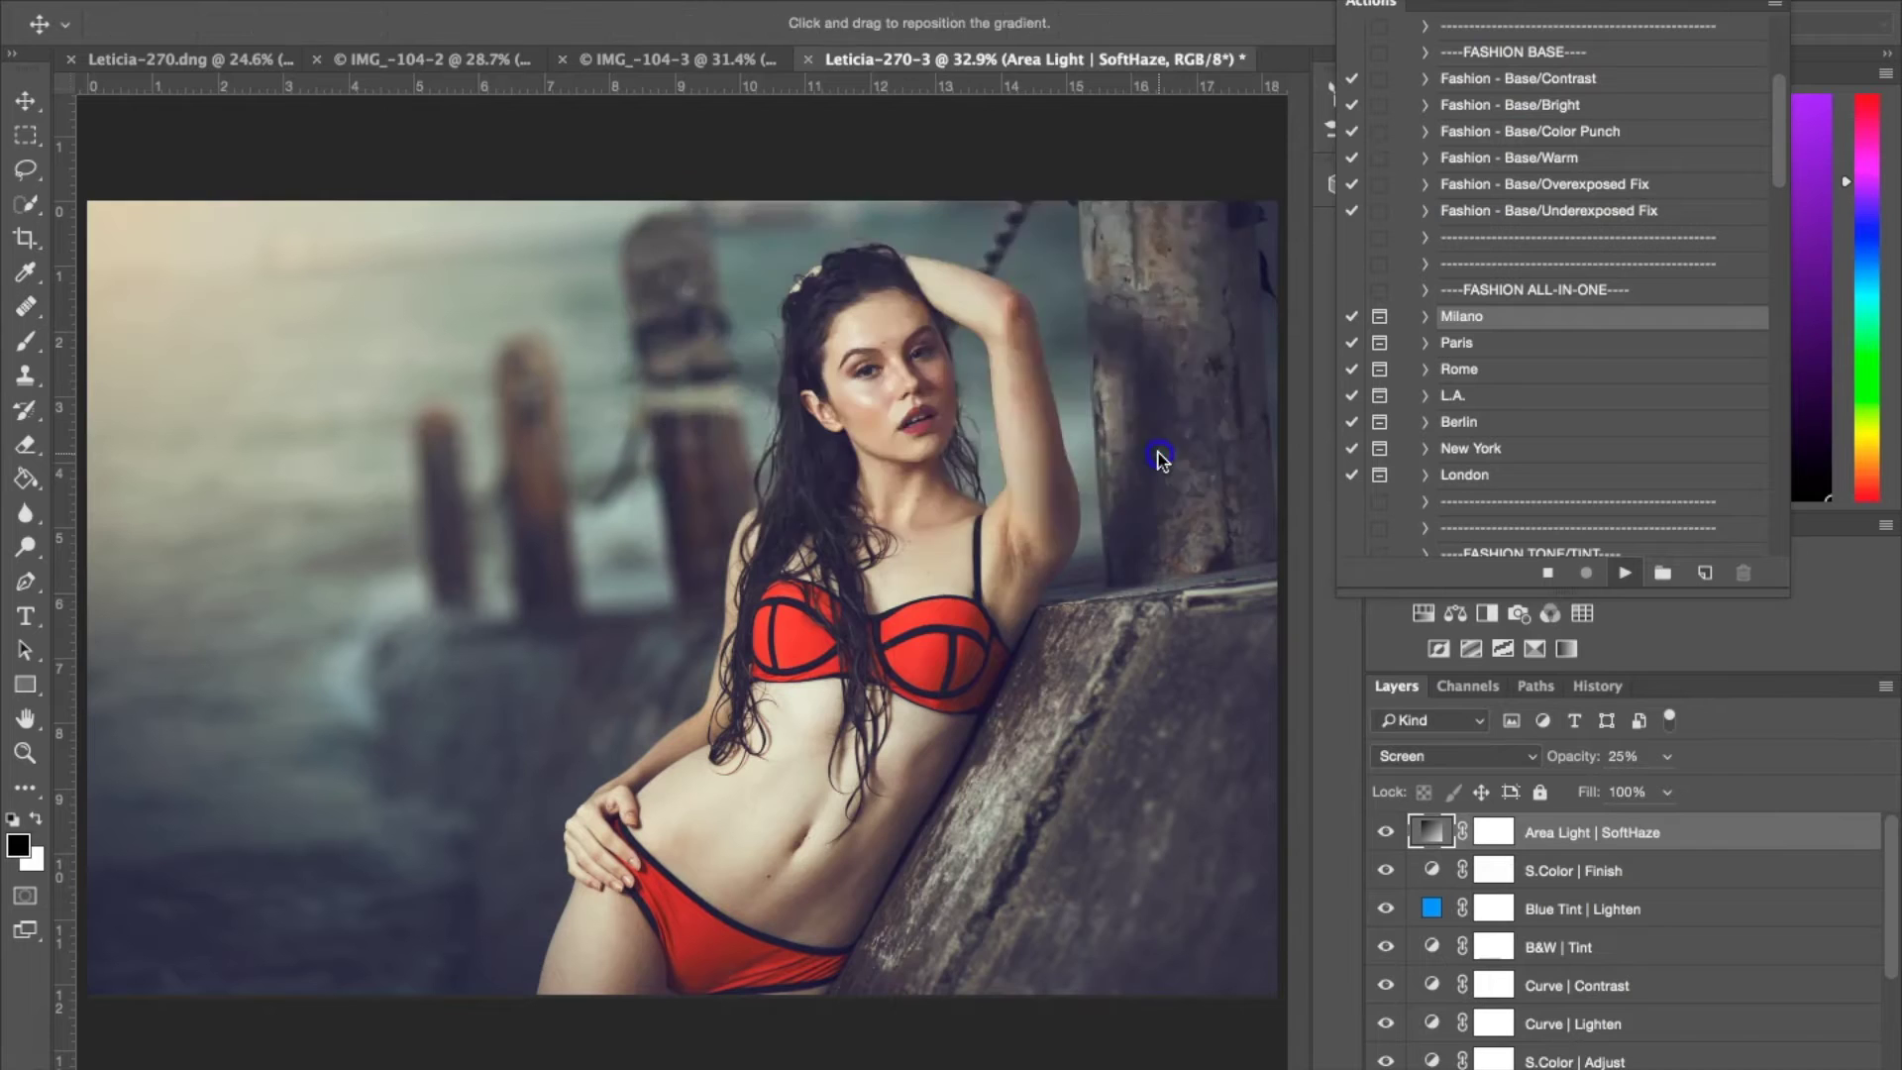
pyautogui.moveTo(823, 612); pyautogui.dragTo(746, 592)
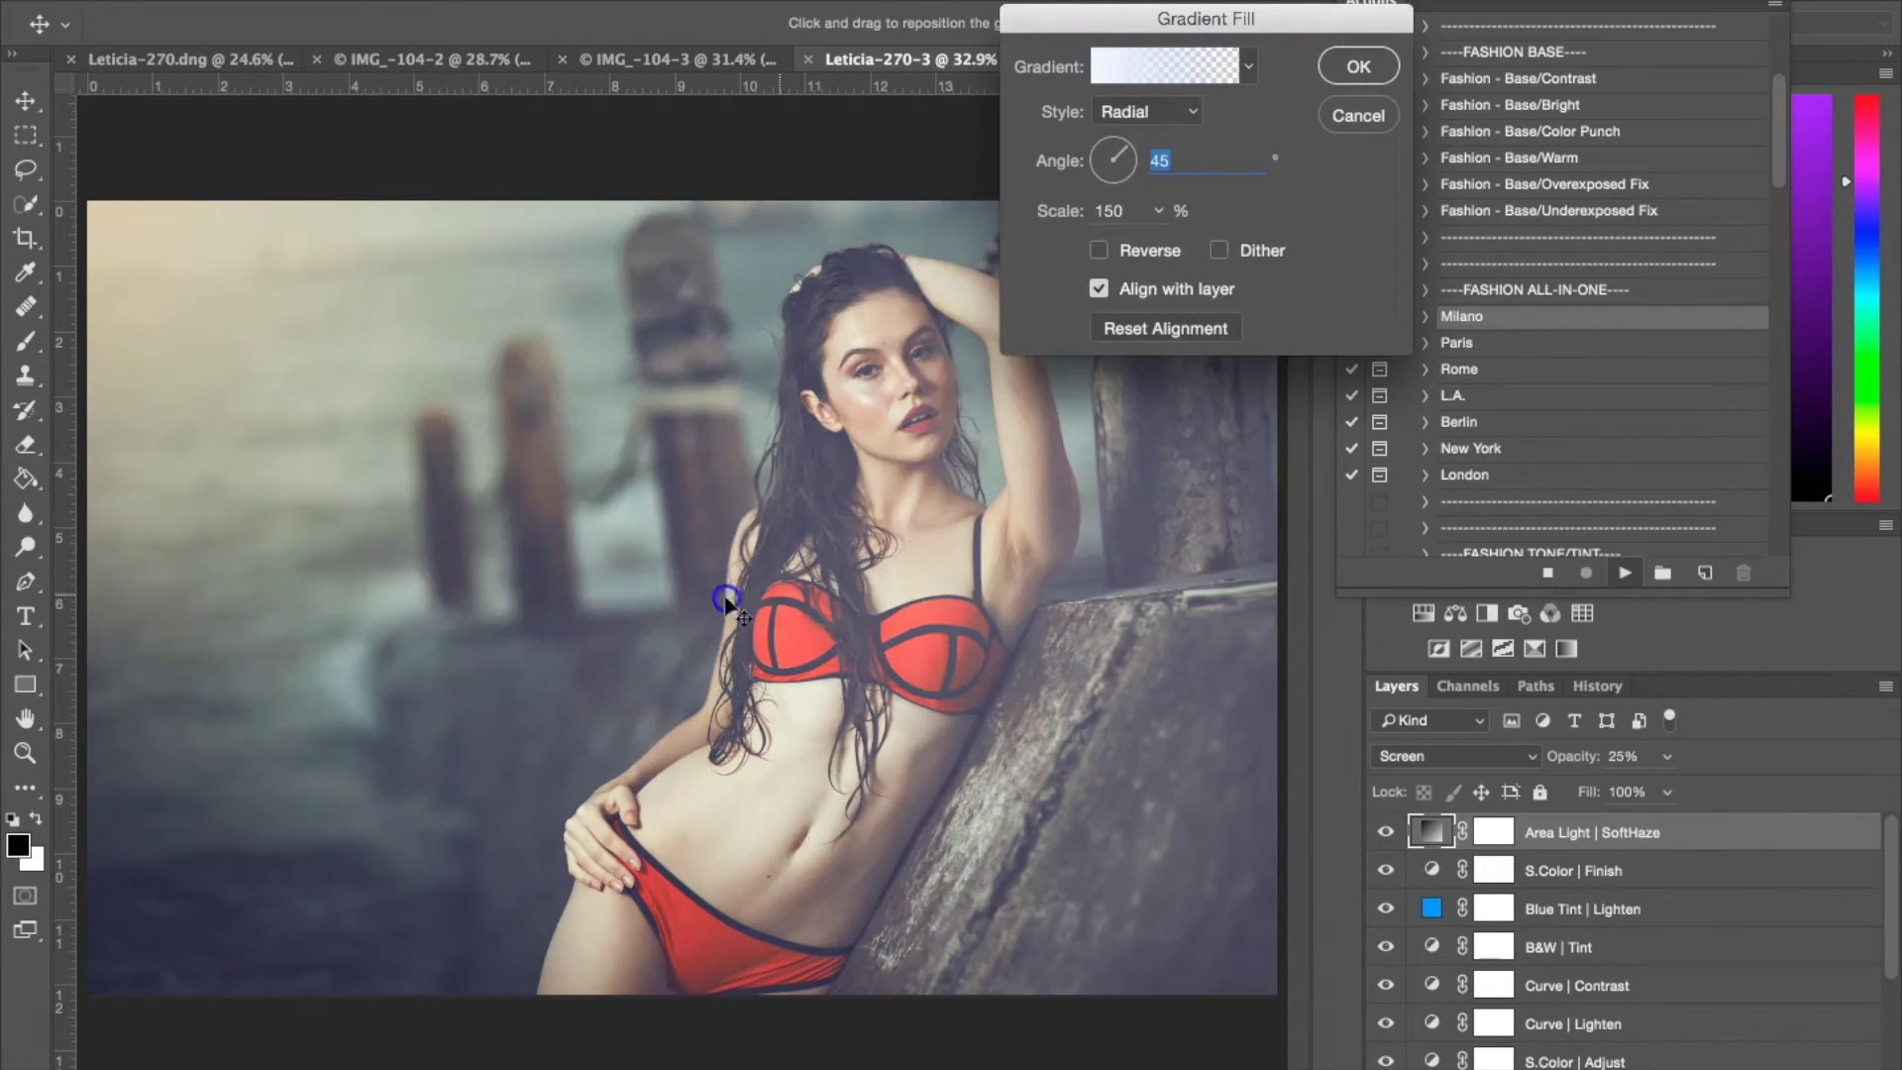
pyautogui.moveTo(604, 594); pyautogui.dragTo(1245, 822)
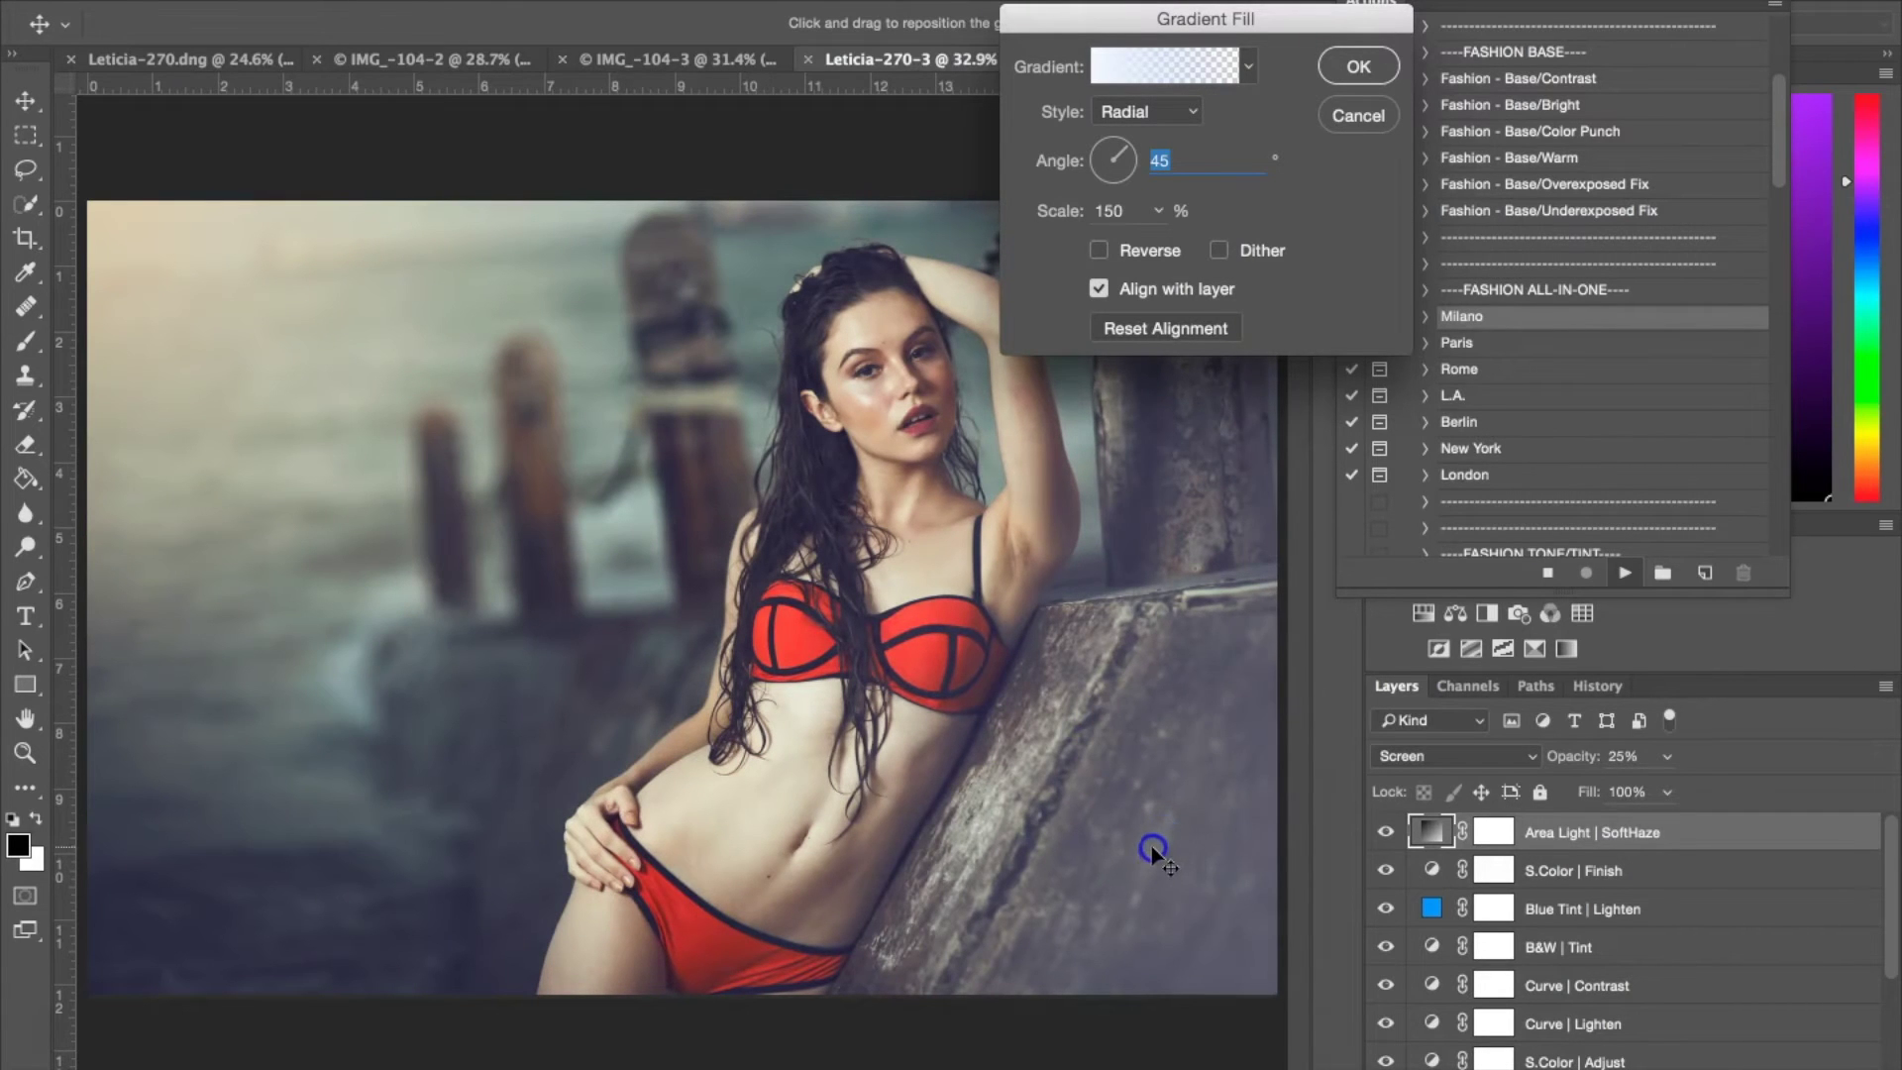
pyautogui.click(1357, 66)
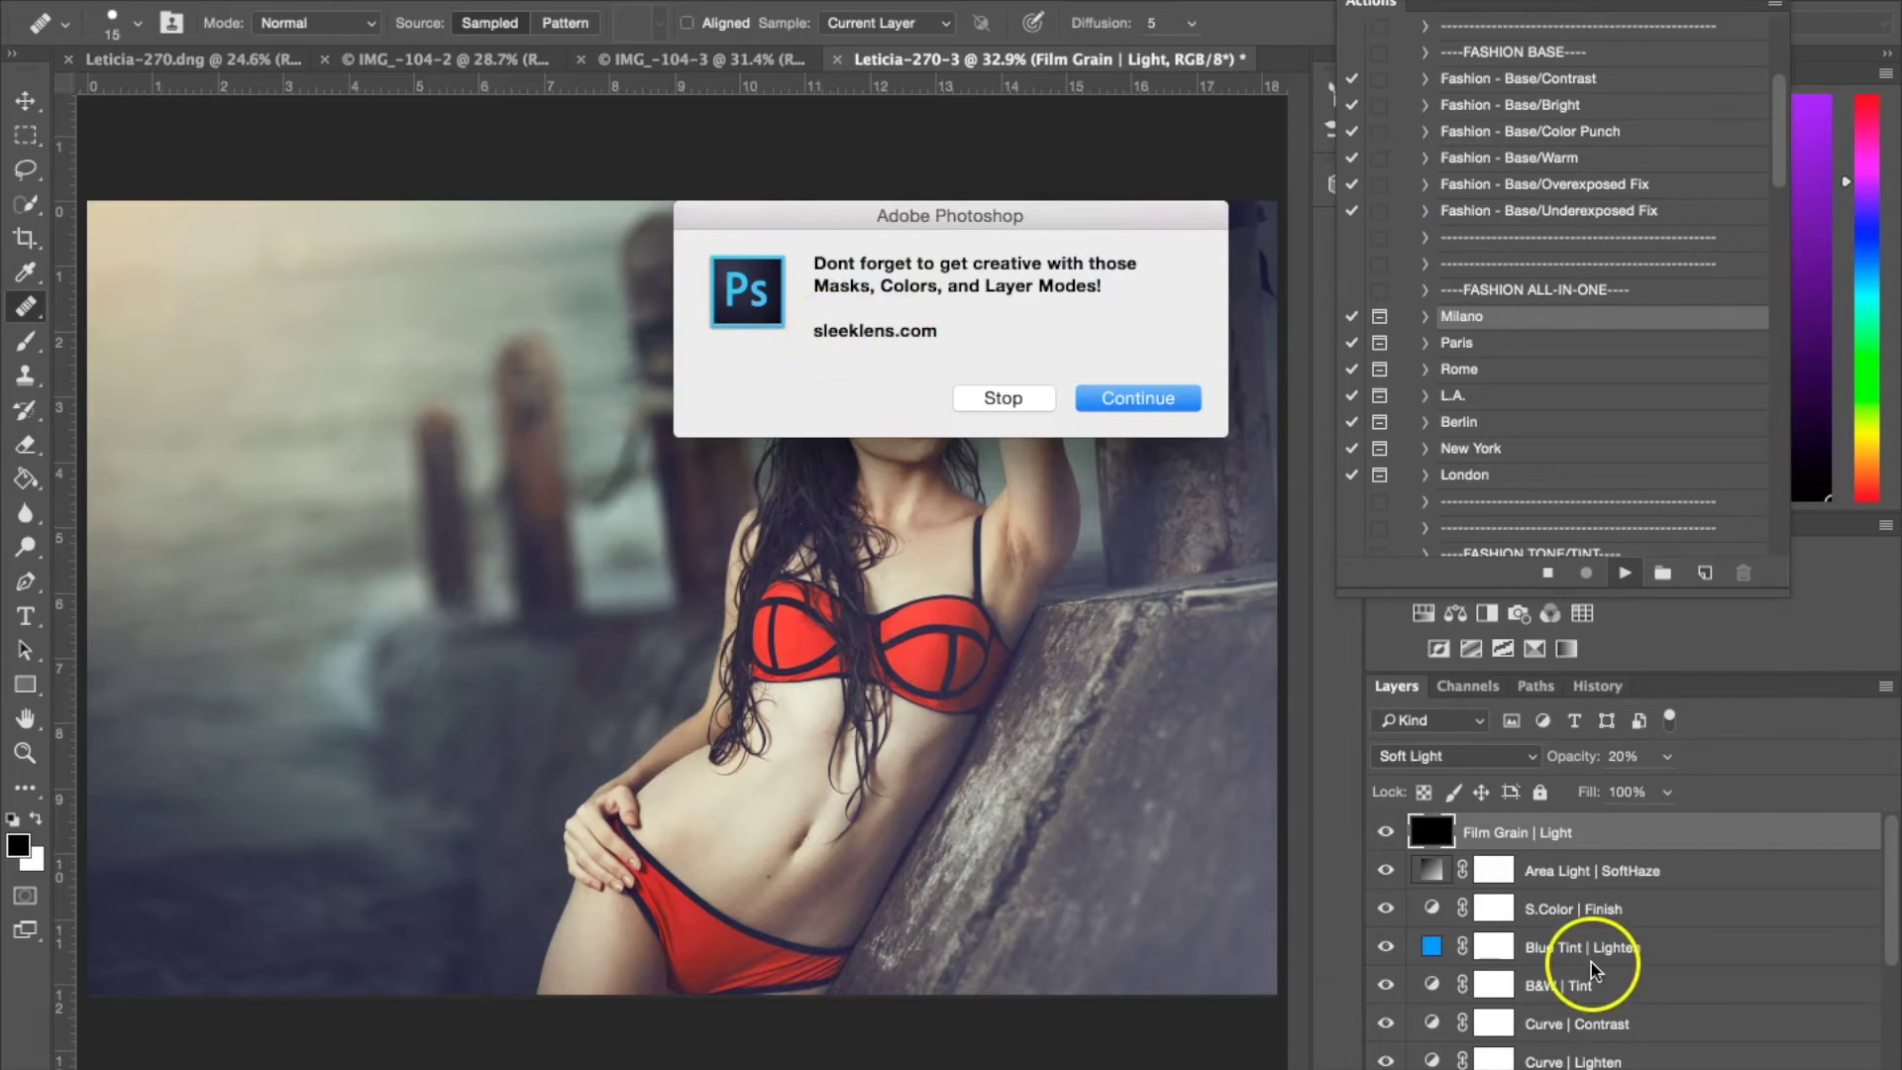
pyautogui.click(1194, 414)
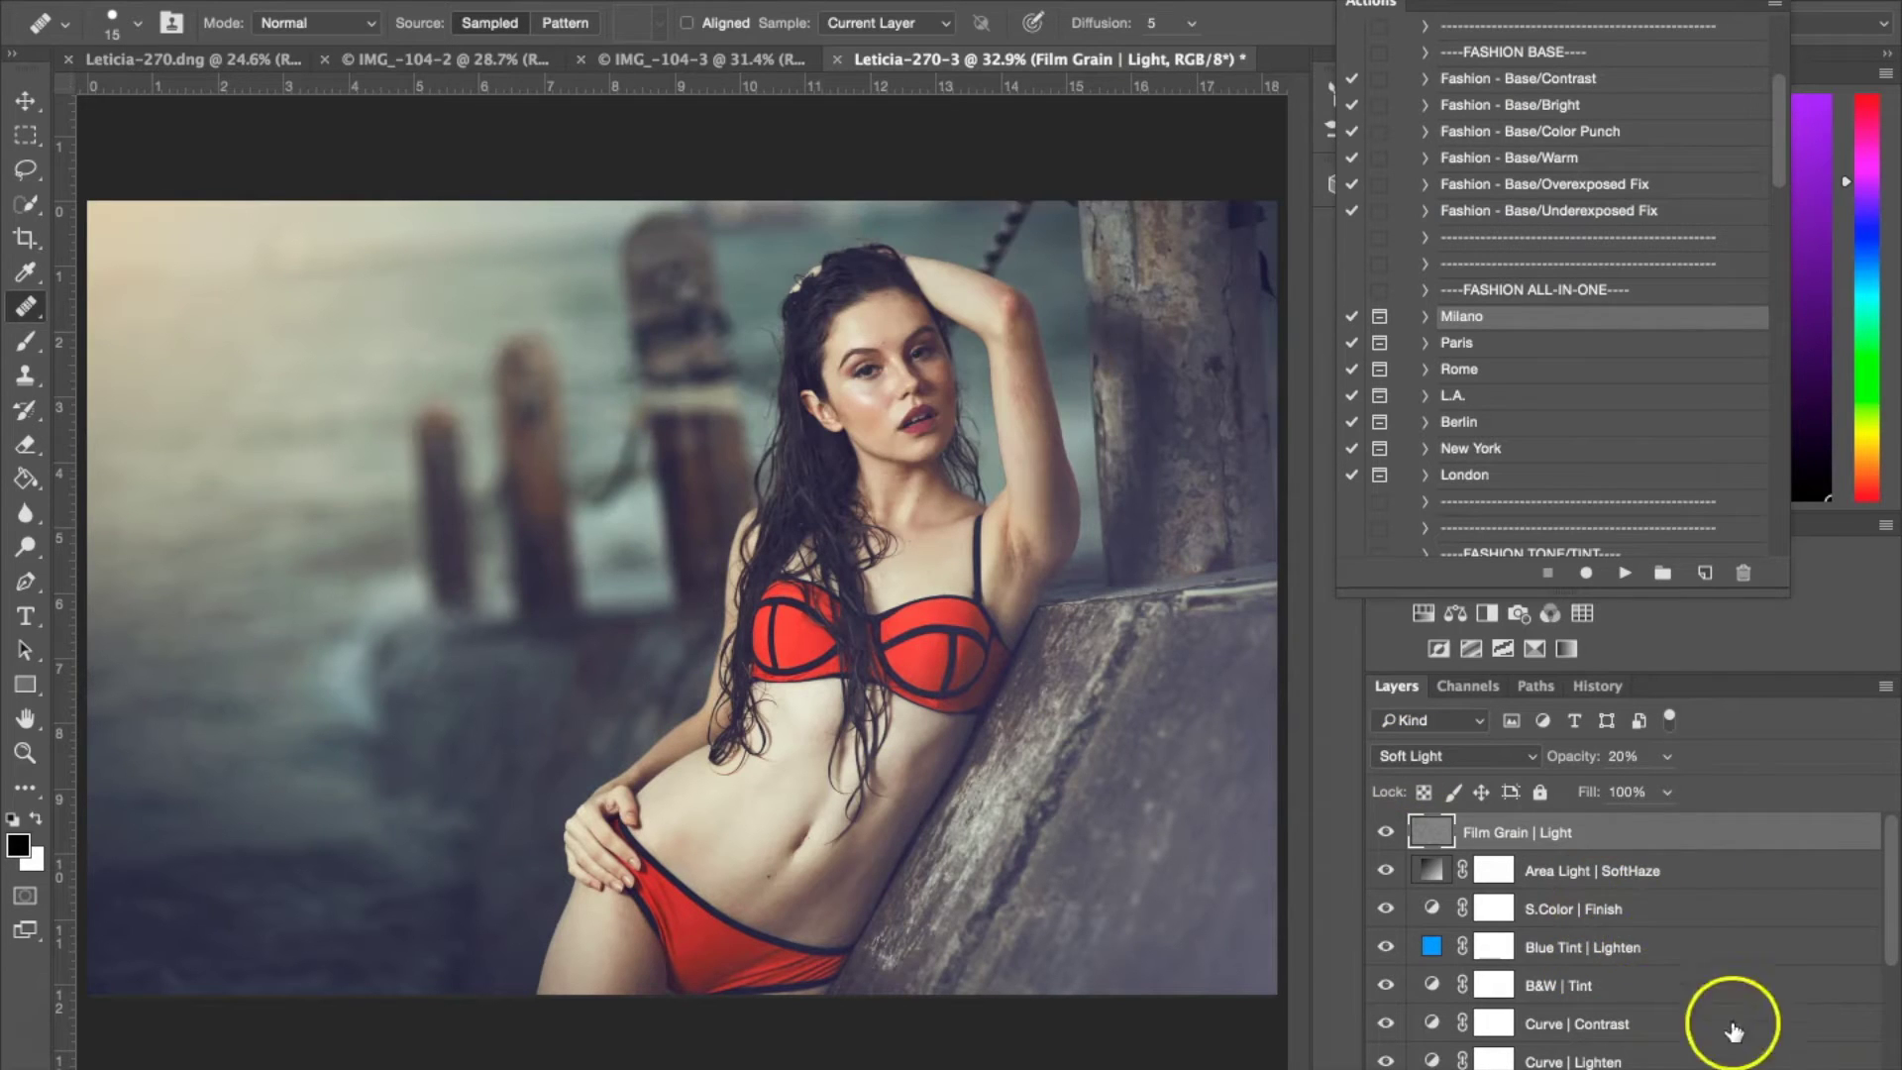
# Hide the Film Grain | Light layer and delete it from the layer stack.
pyautogui.scroll(-5, 1648, 942)
pyautogui.scroll(-2, 1641, 942)
pyautogui.scroll(8, 1645, 941)
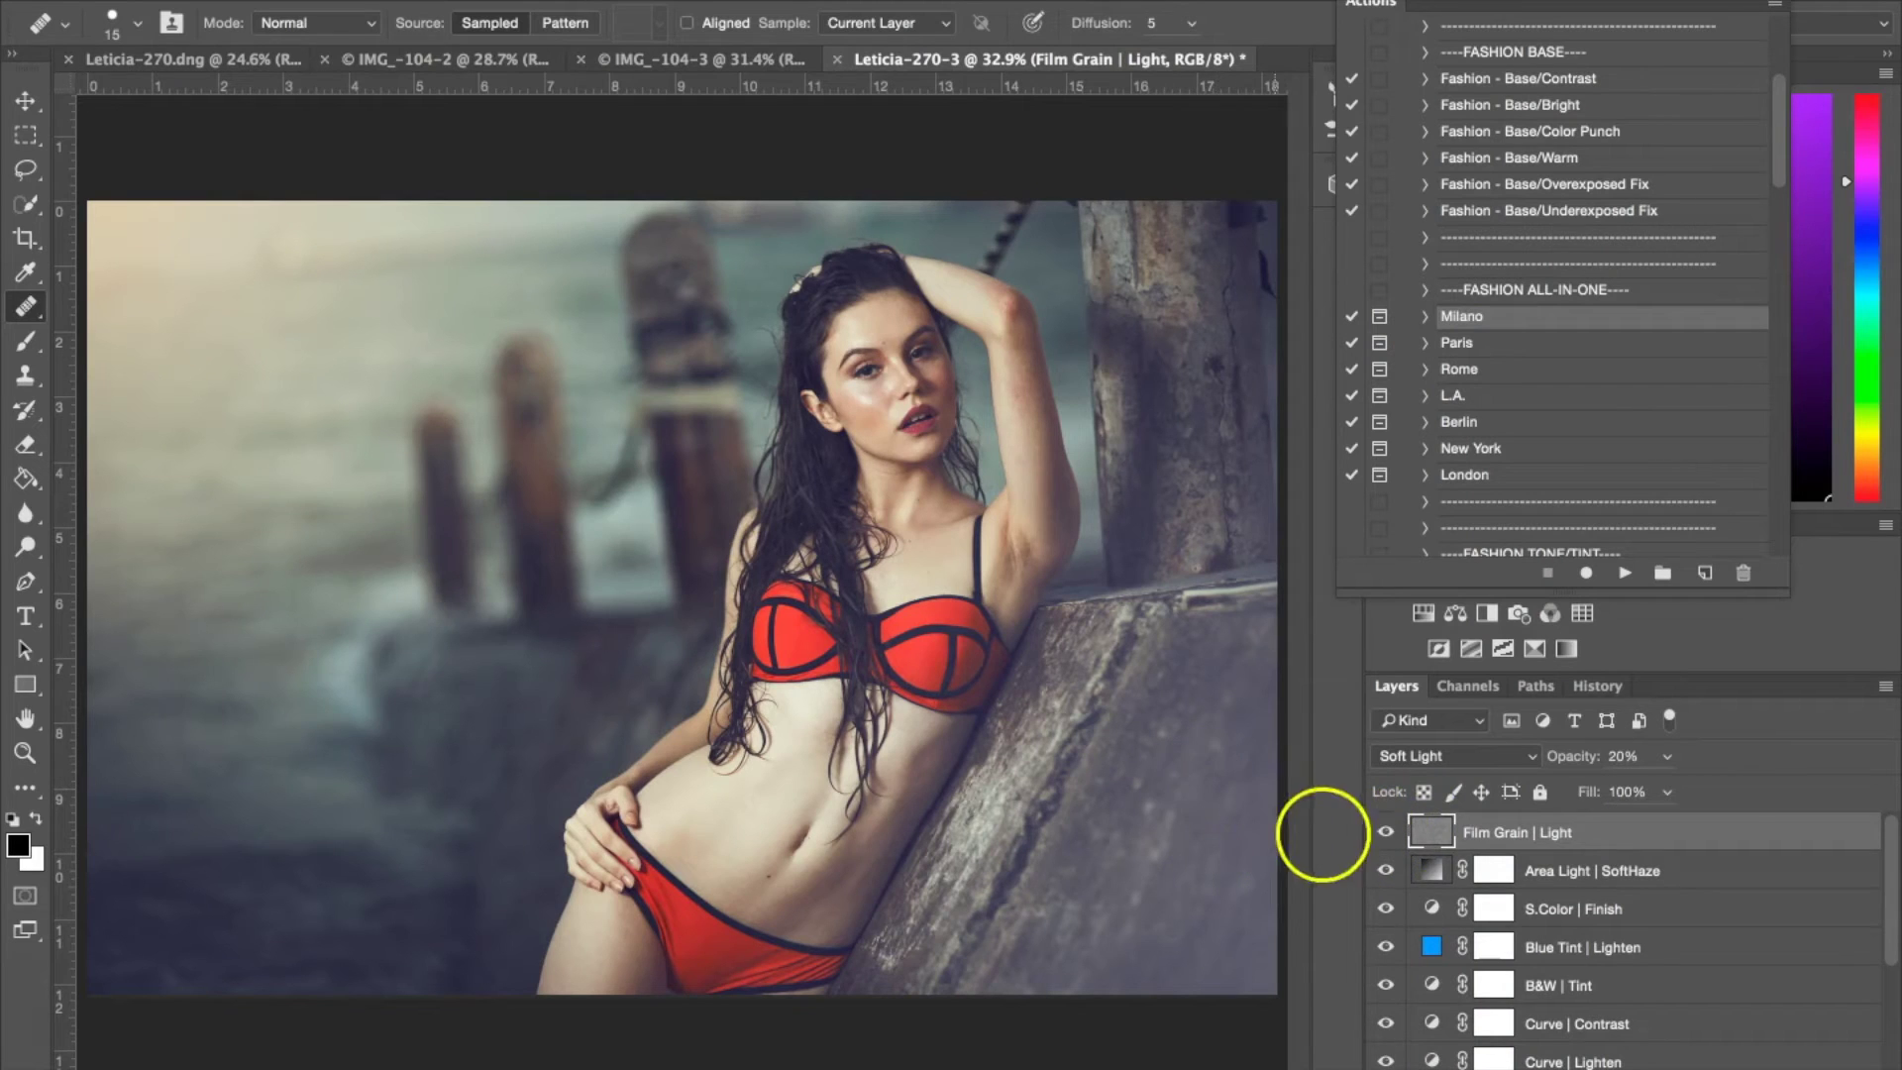
pyautogui.click(1385, 834)
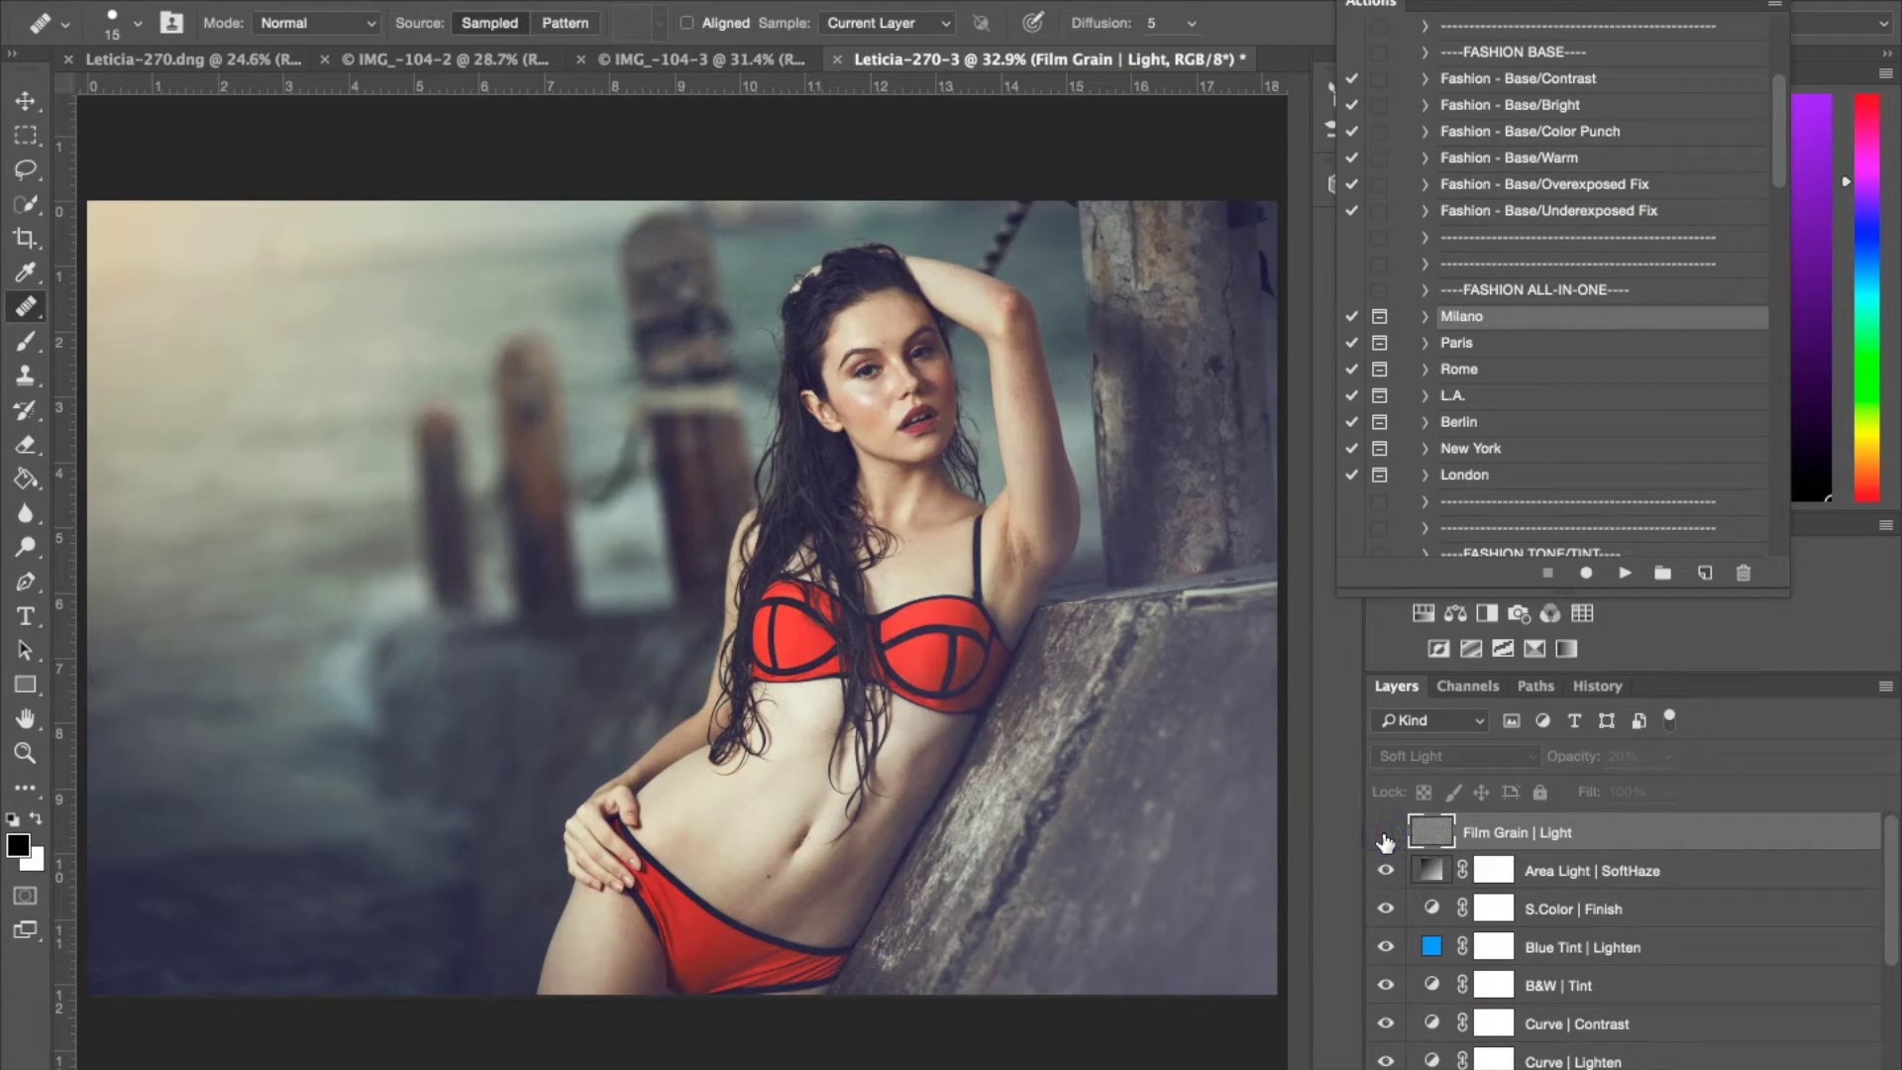
pyautogui.scroll(-3, 1385, 842)
pyautogui.scroll(3, 1382, 870)
pyautogui.click(1848, 1068)
pyautogui.click(1169, 384)
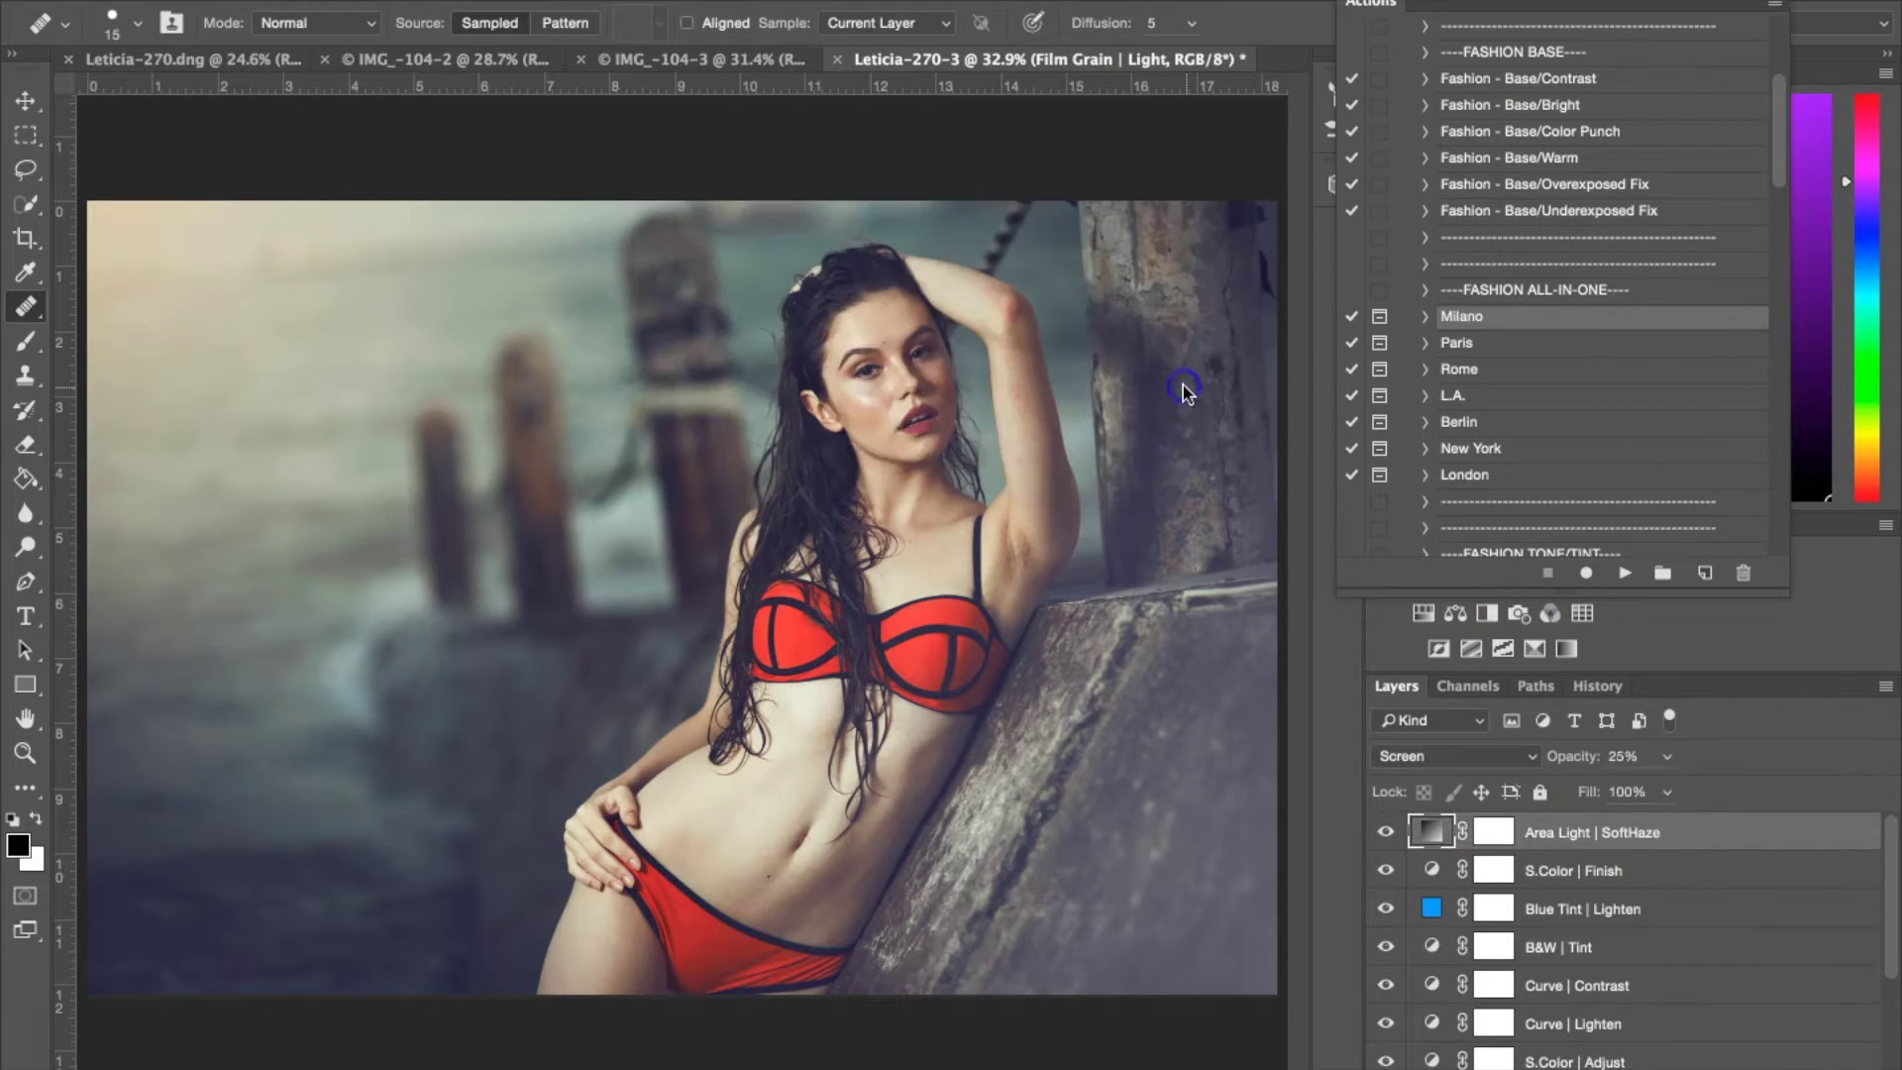
# Flatten all the Milano adjustment layers into a single Background layer.
pyautogui.scroll(-3, 1554, 906)
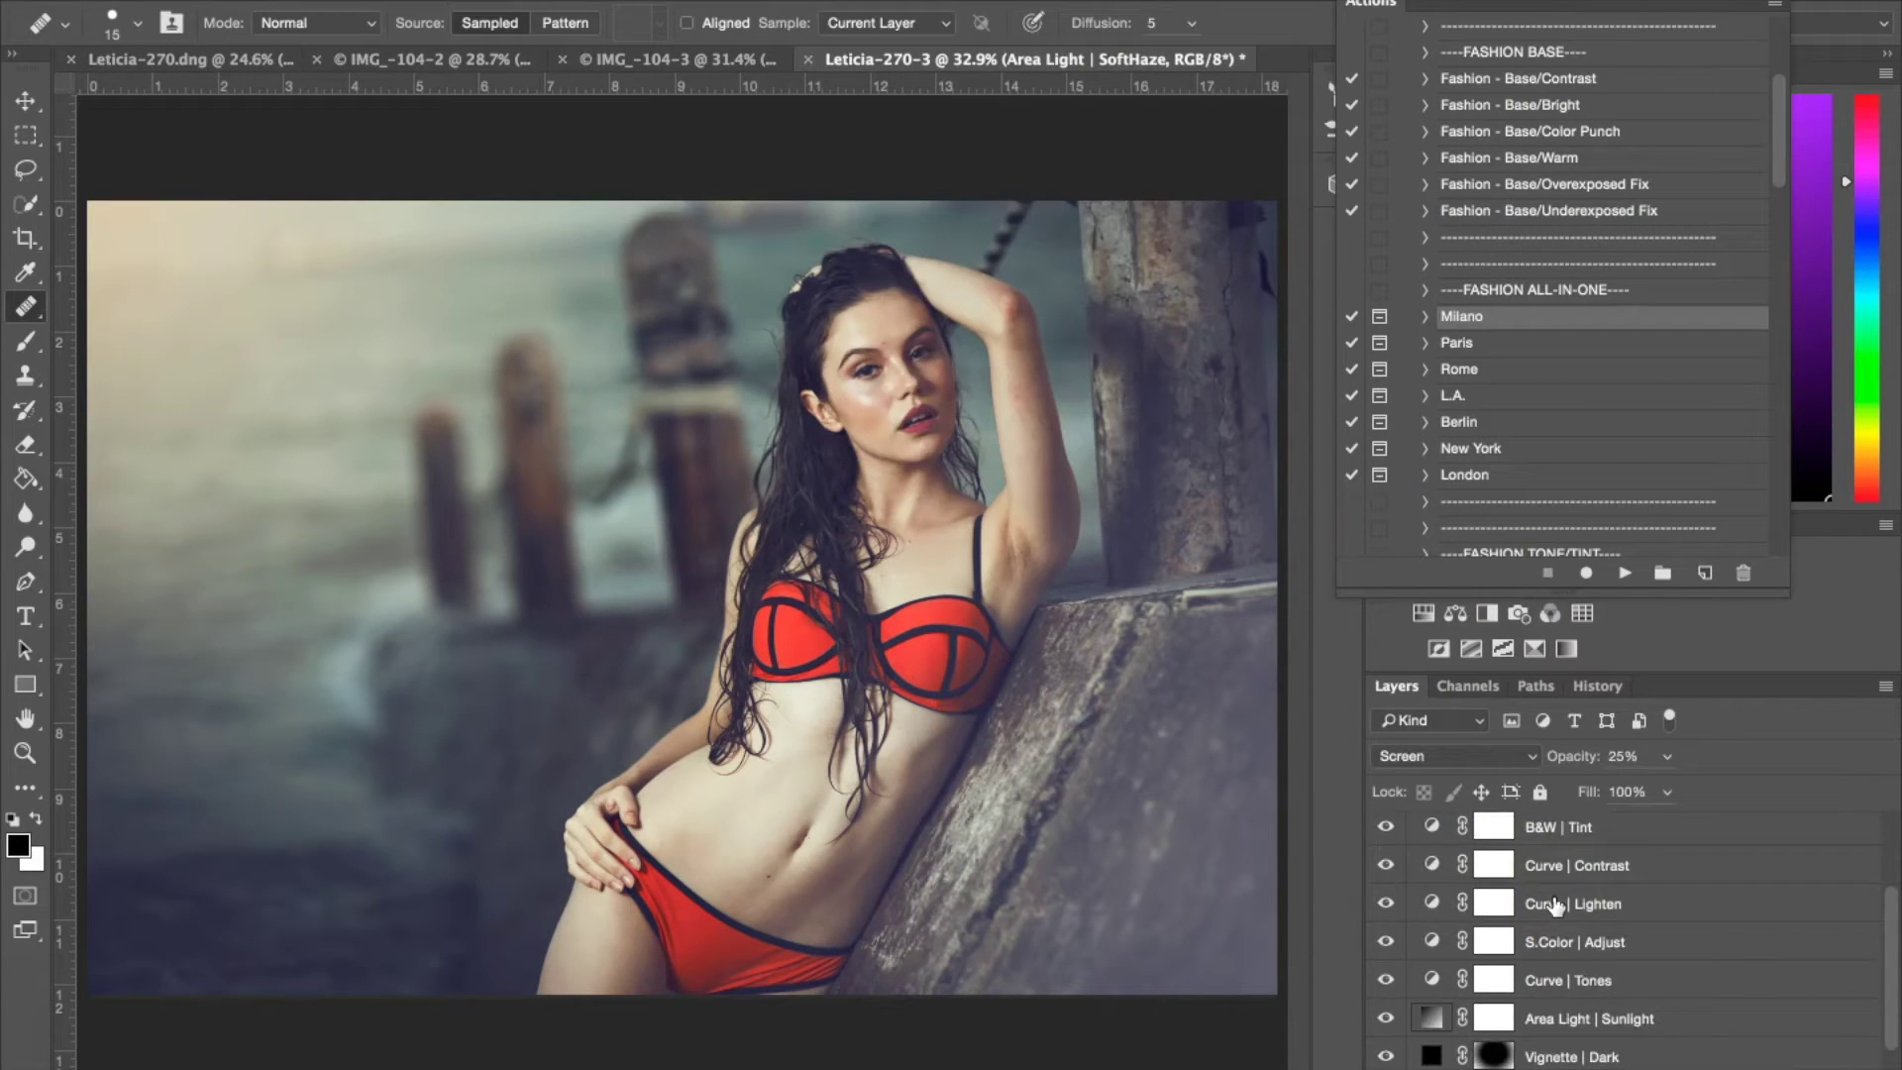
pyautogui.scroll(-2, 1555, 906)
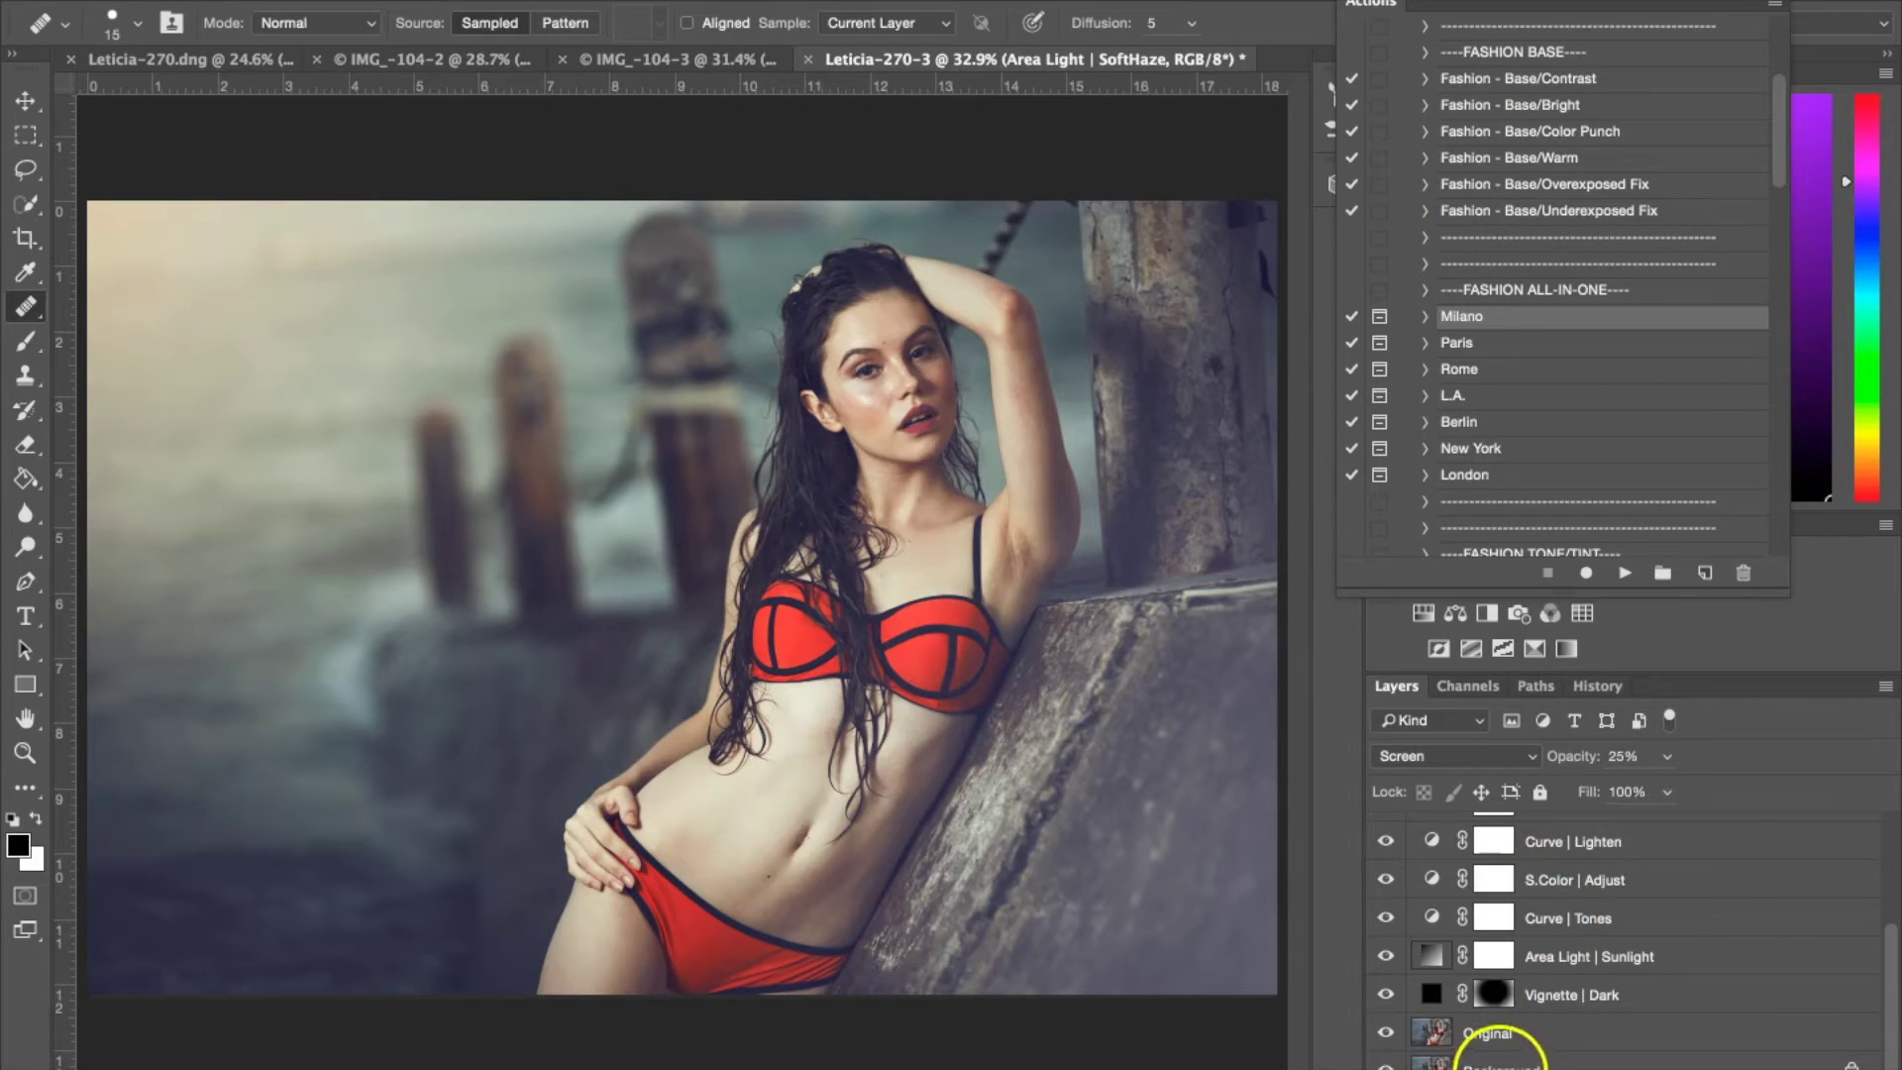
pyautogui.rightClick(1486, 1060)
pyautogui.click(1593, 1039)
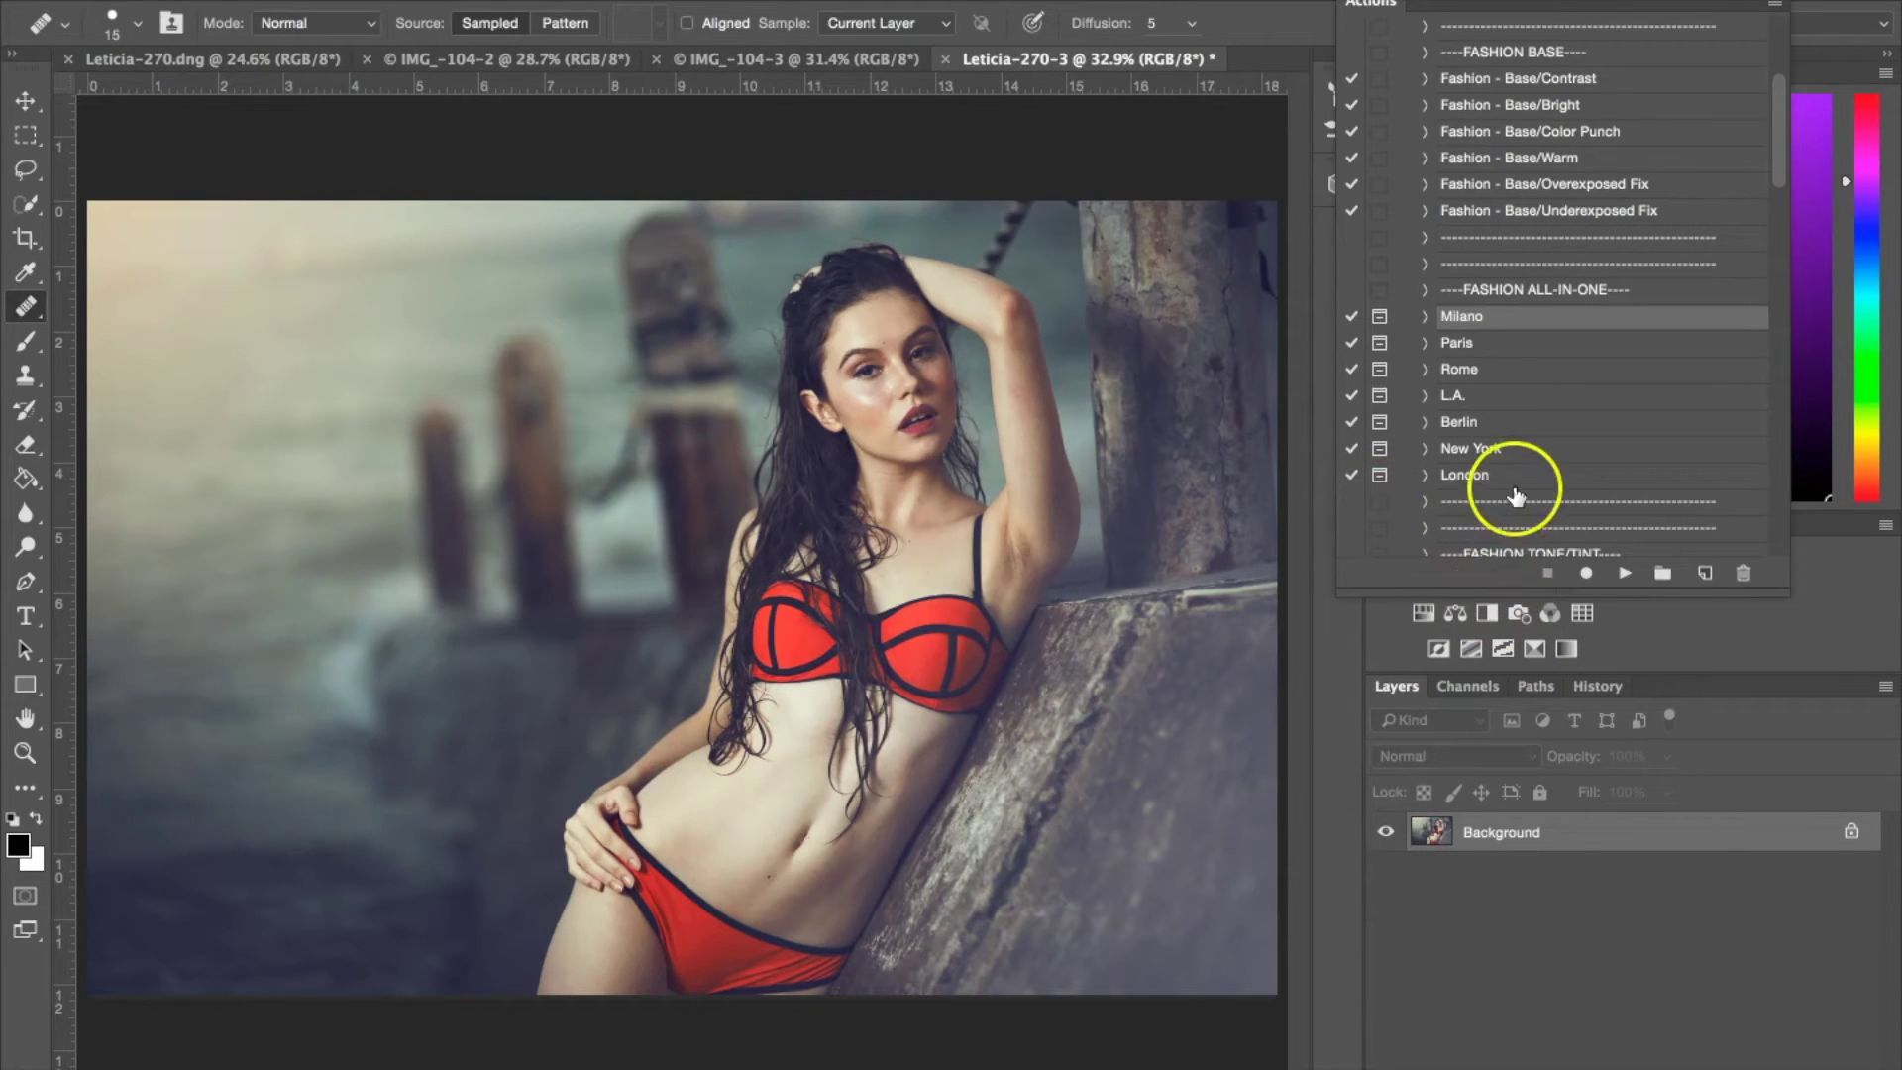
# Run the Advanced portrait retouch action from the Bonus section on the flattened image.
pyautogui.scroll(-5, 1512, 492)
pyautogui.scroll(-9, 1515, 495)
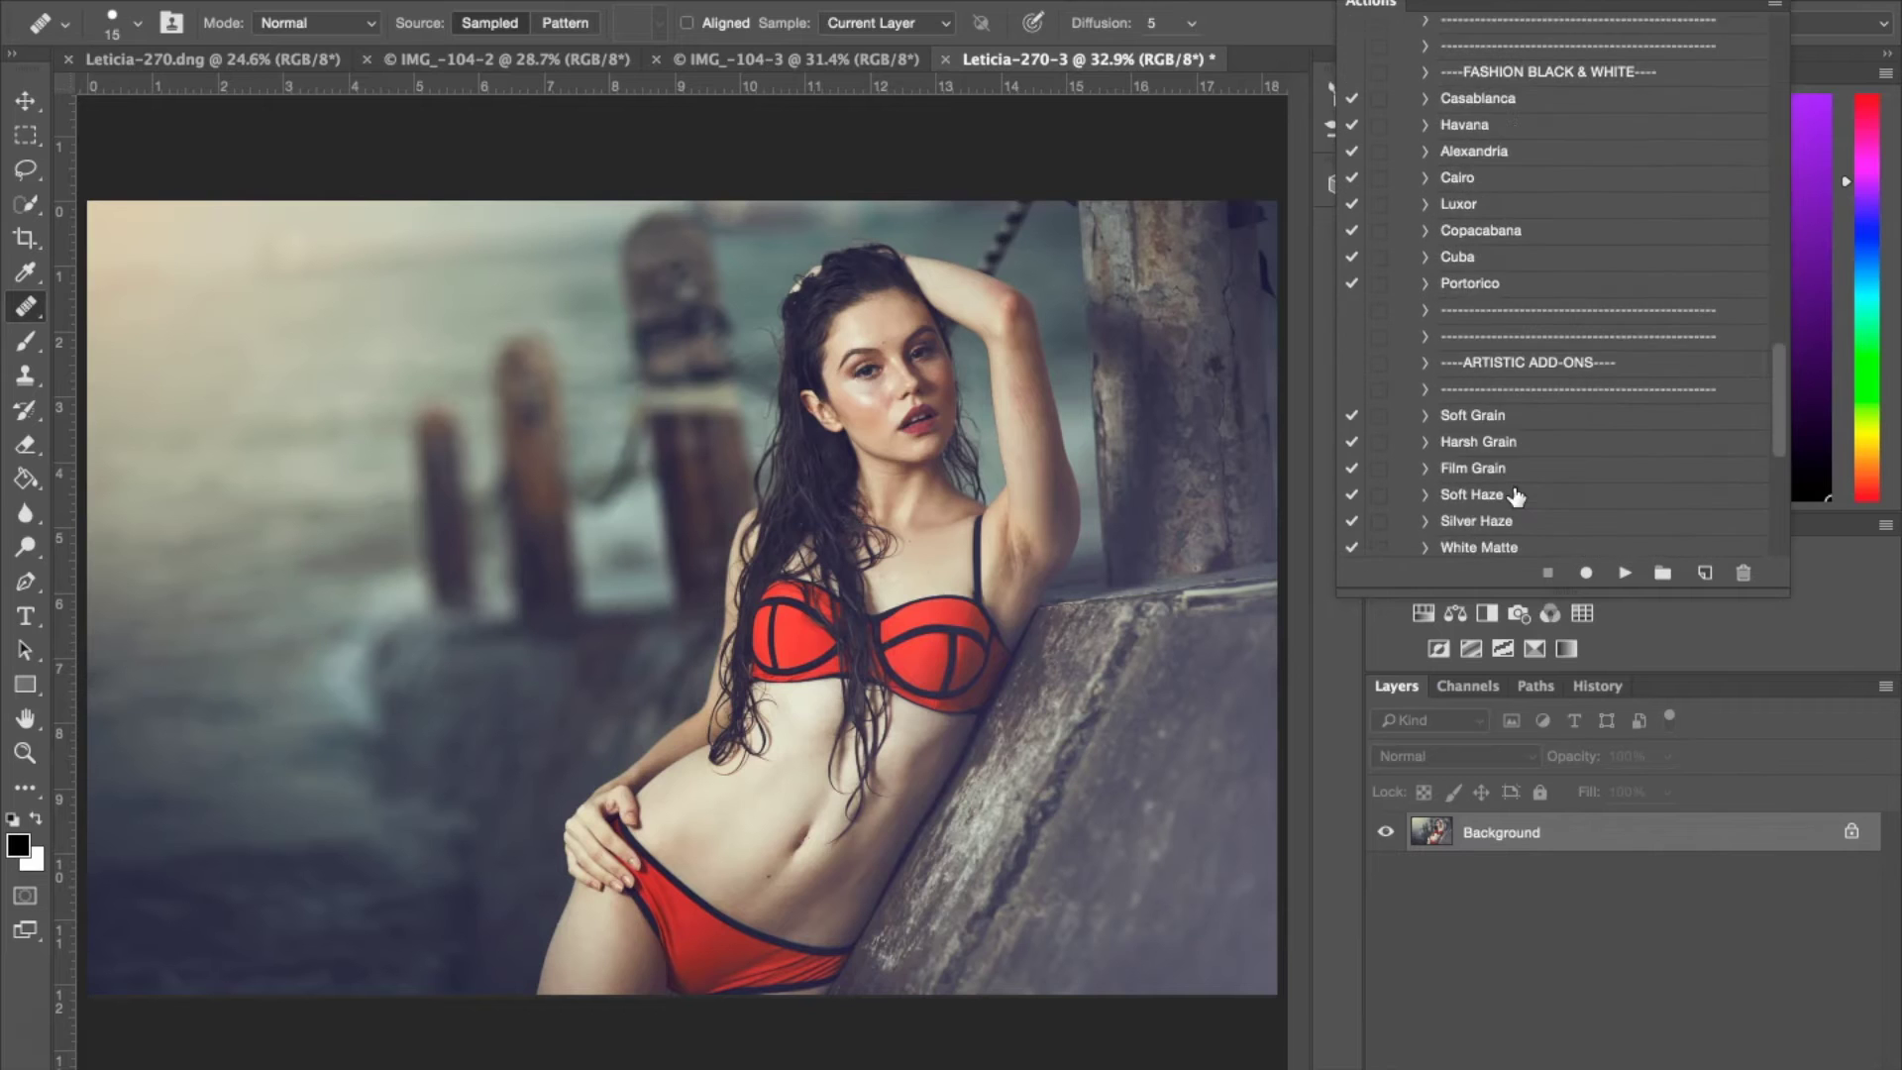
pyautogui.scroll(-8, 1516, 495)
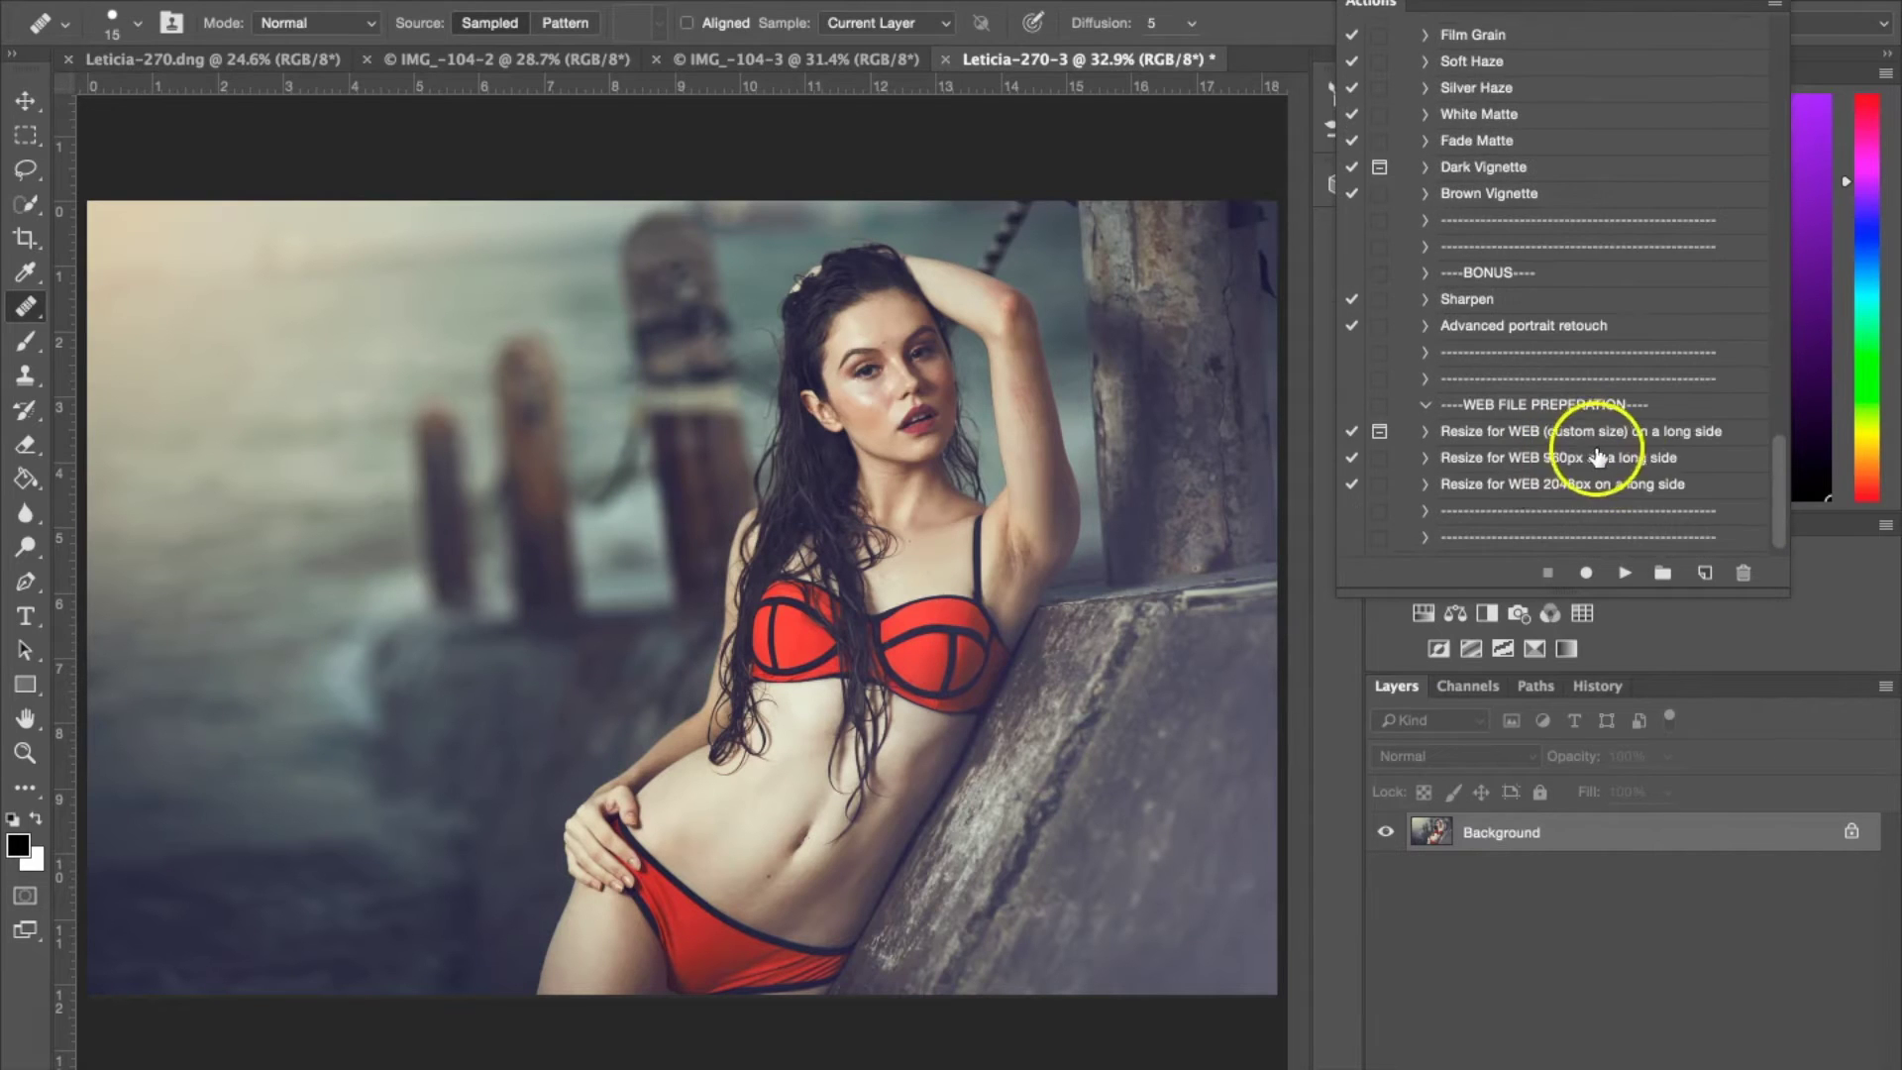
pyautogui.click(1517, 326)
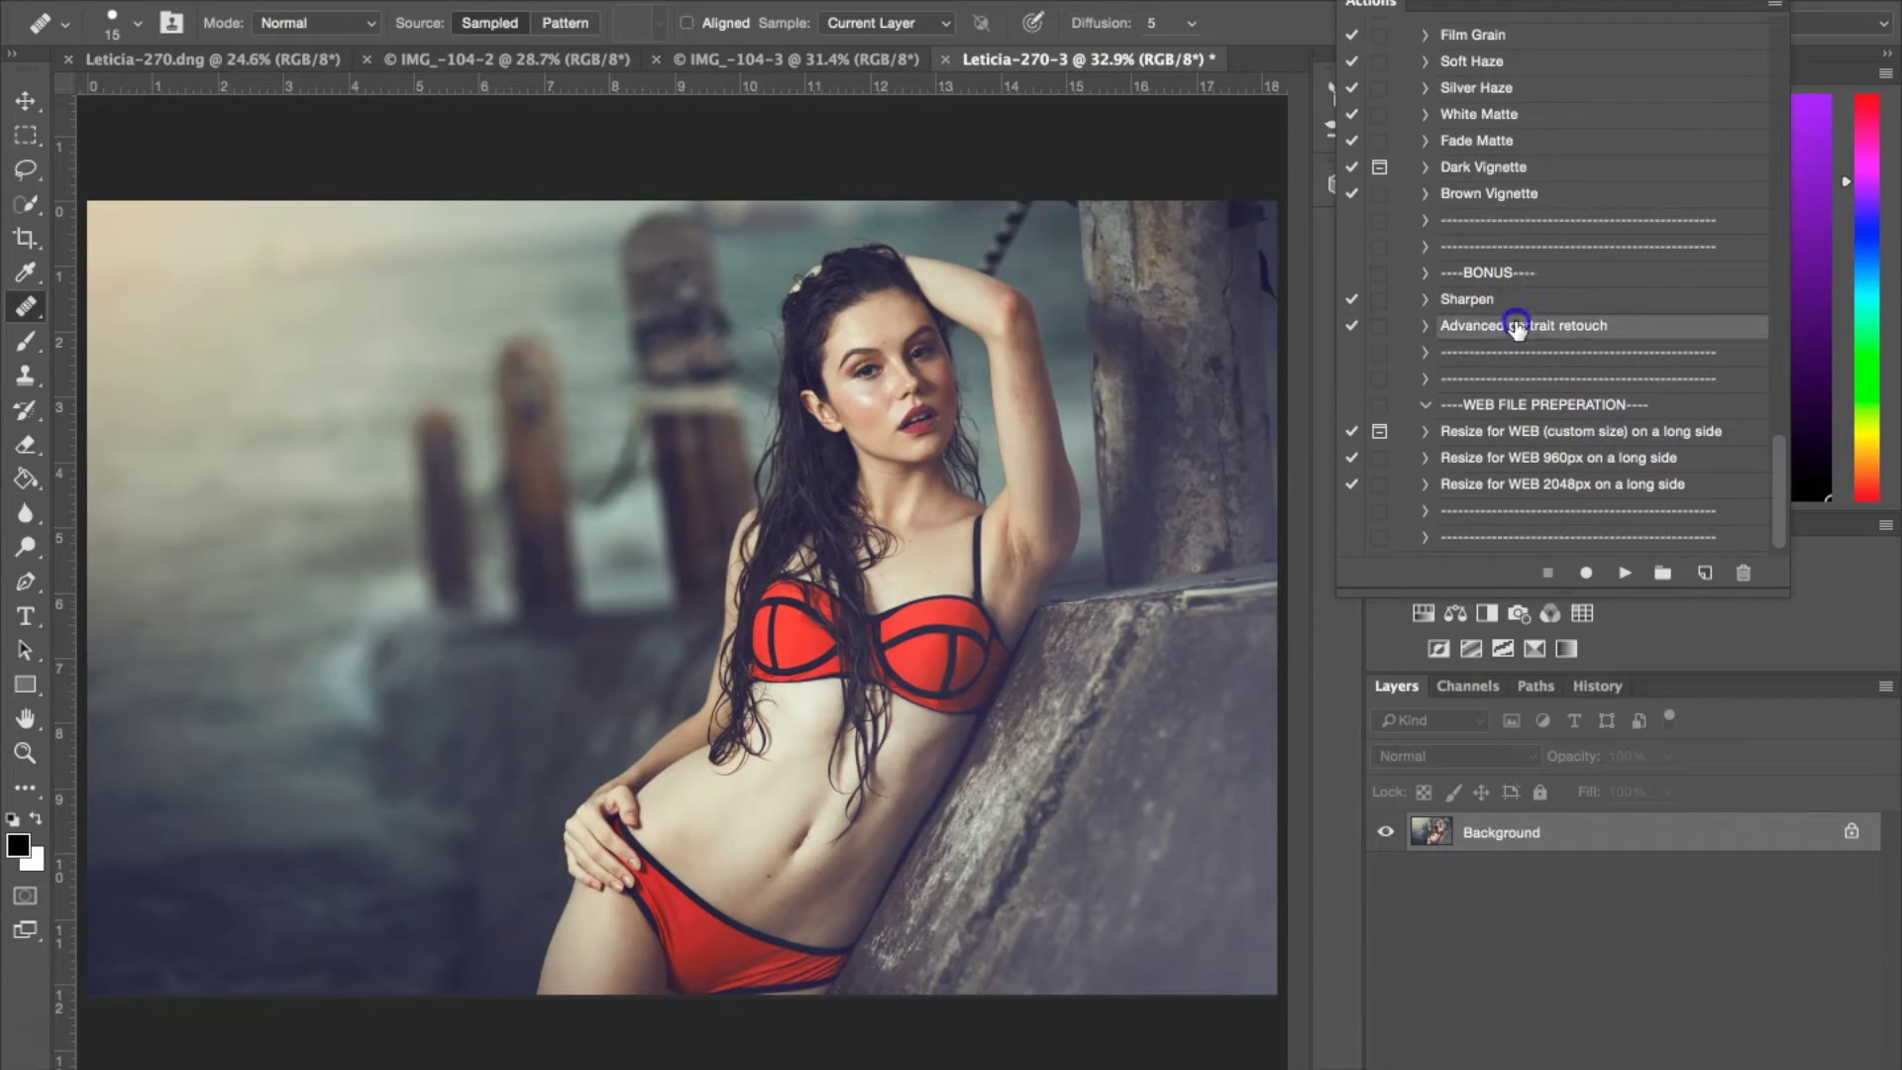
pyautogui.click(1627, 579)
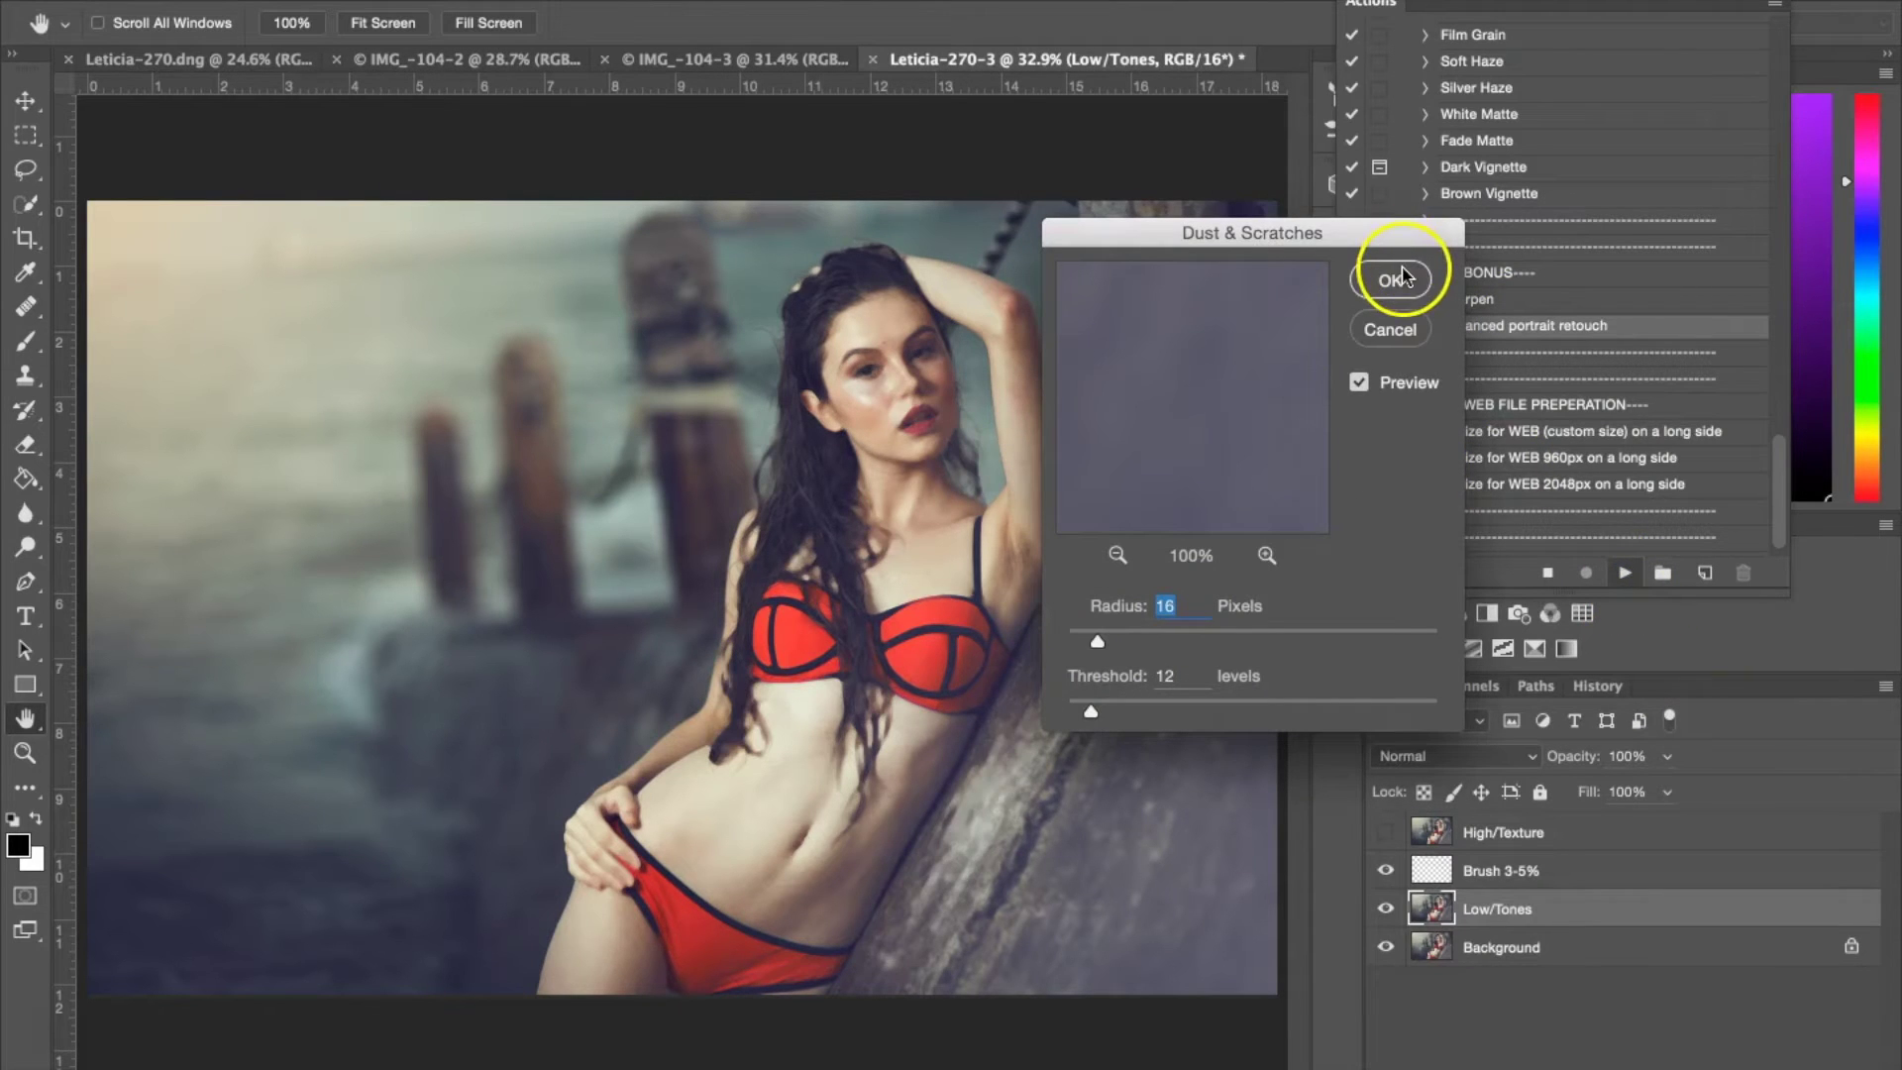
# Set the Dust & Scratches radius to 22 pixels, apply it and let the retouch action finish.
pyautogui.moveTo(1328, 224); pyautogui.dragTo(1196, 217)
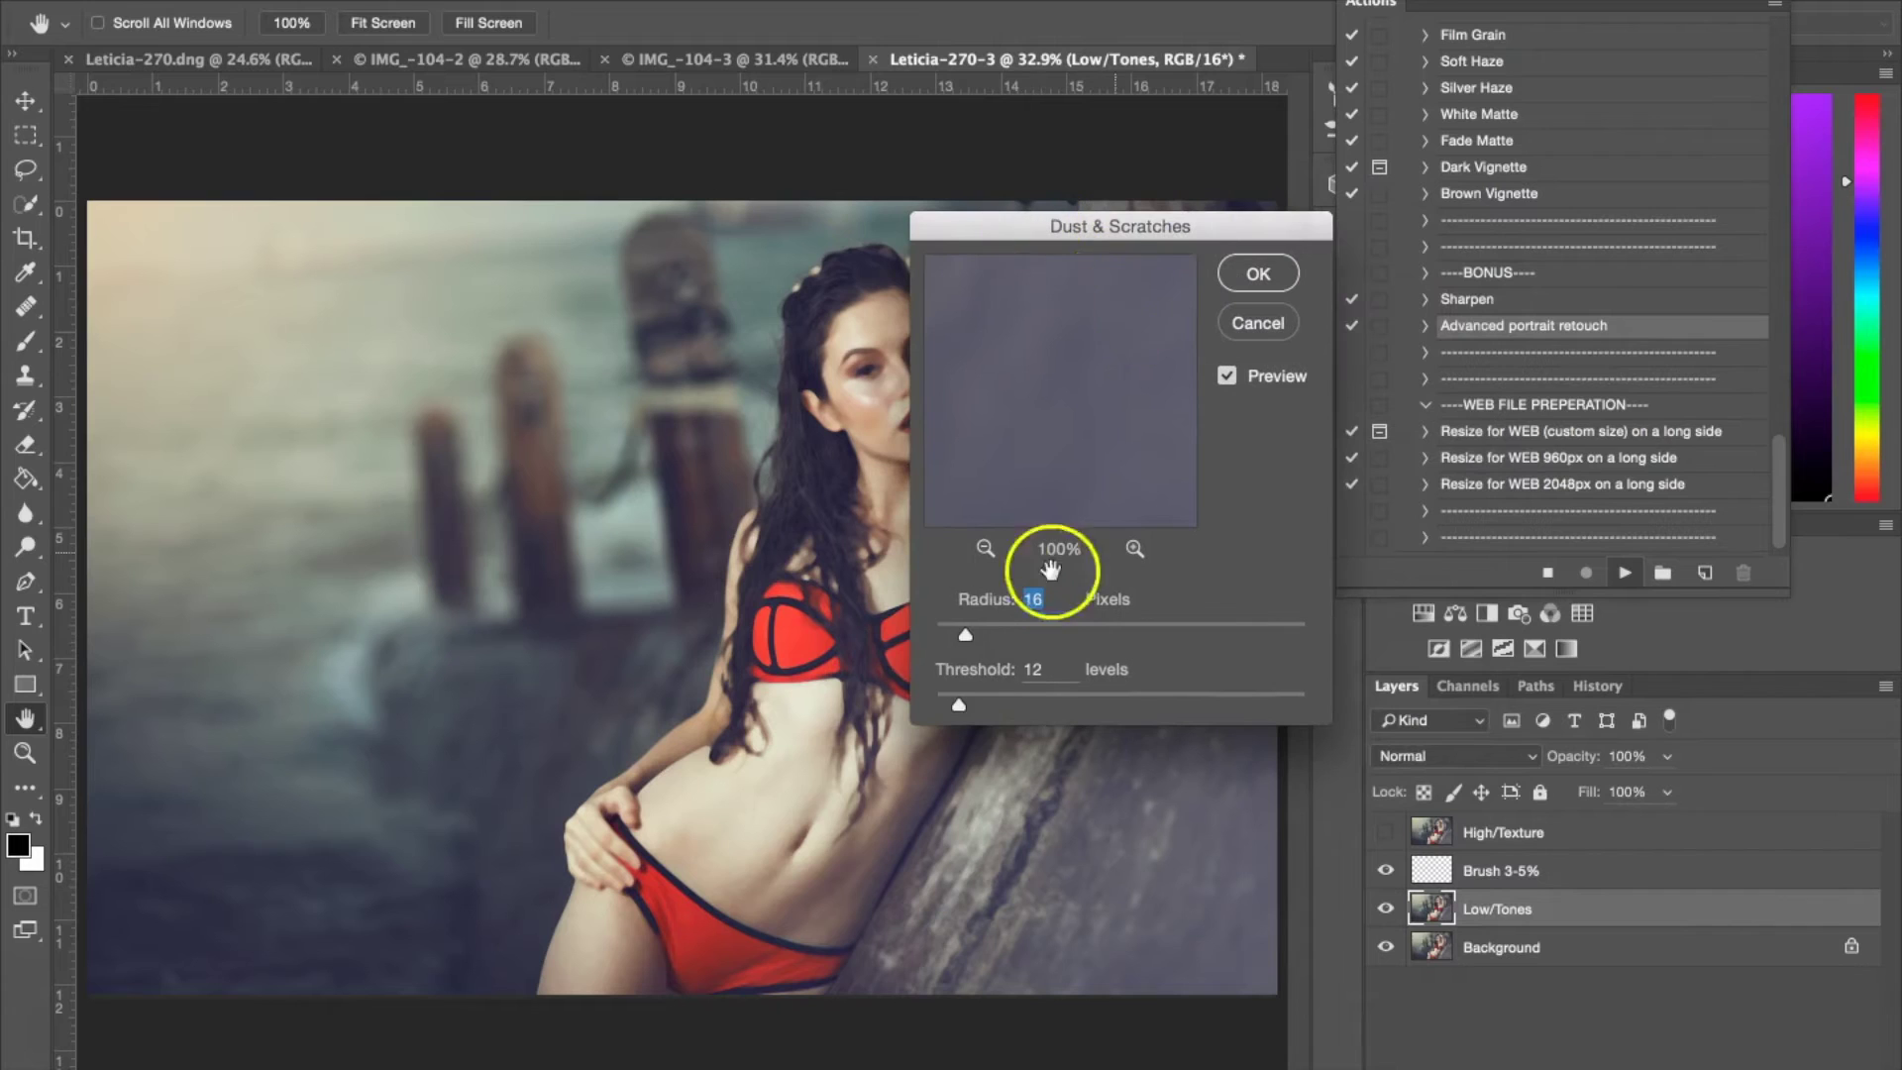
pyautogui.click(968, 638)
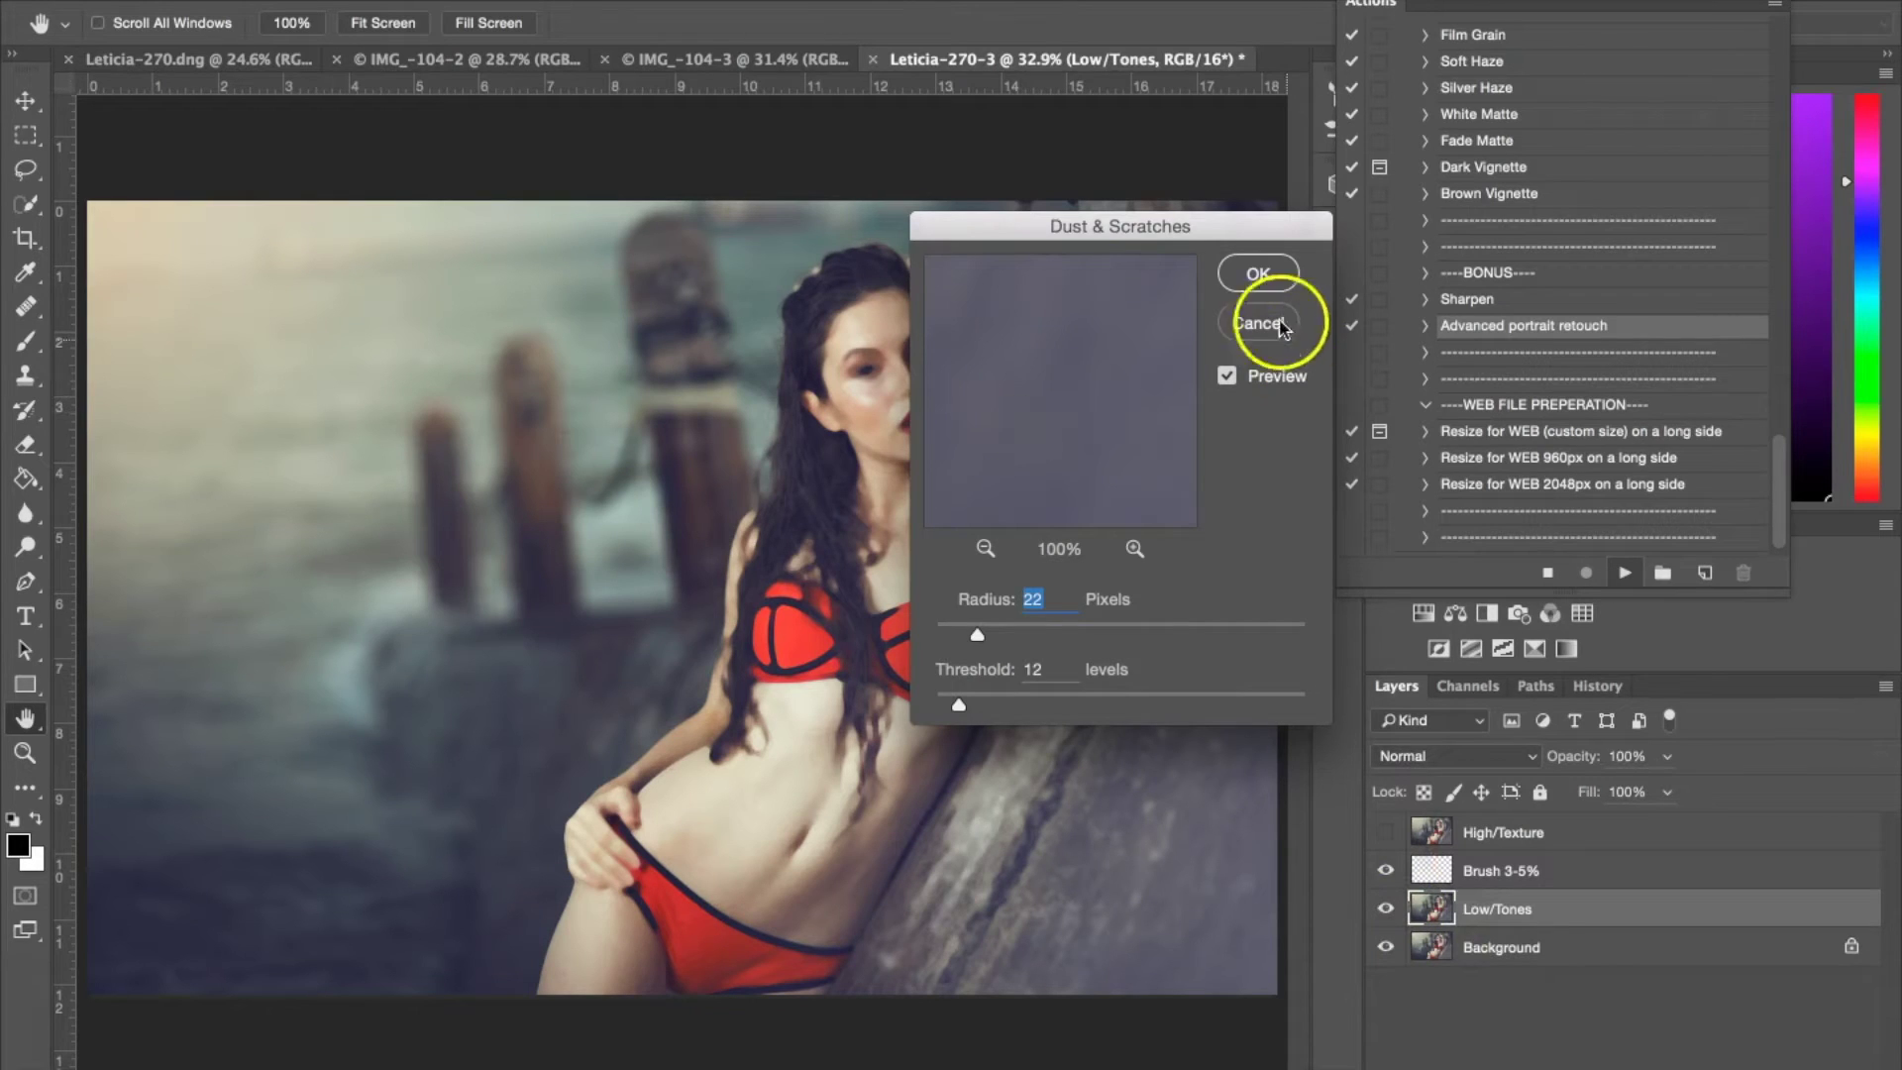
pyautogui.click(1260, 277)
pyautogui.press('j')
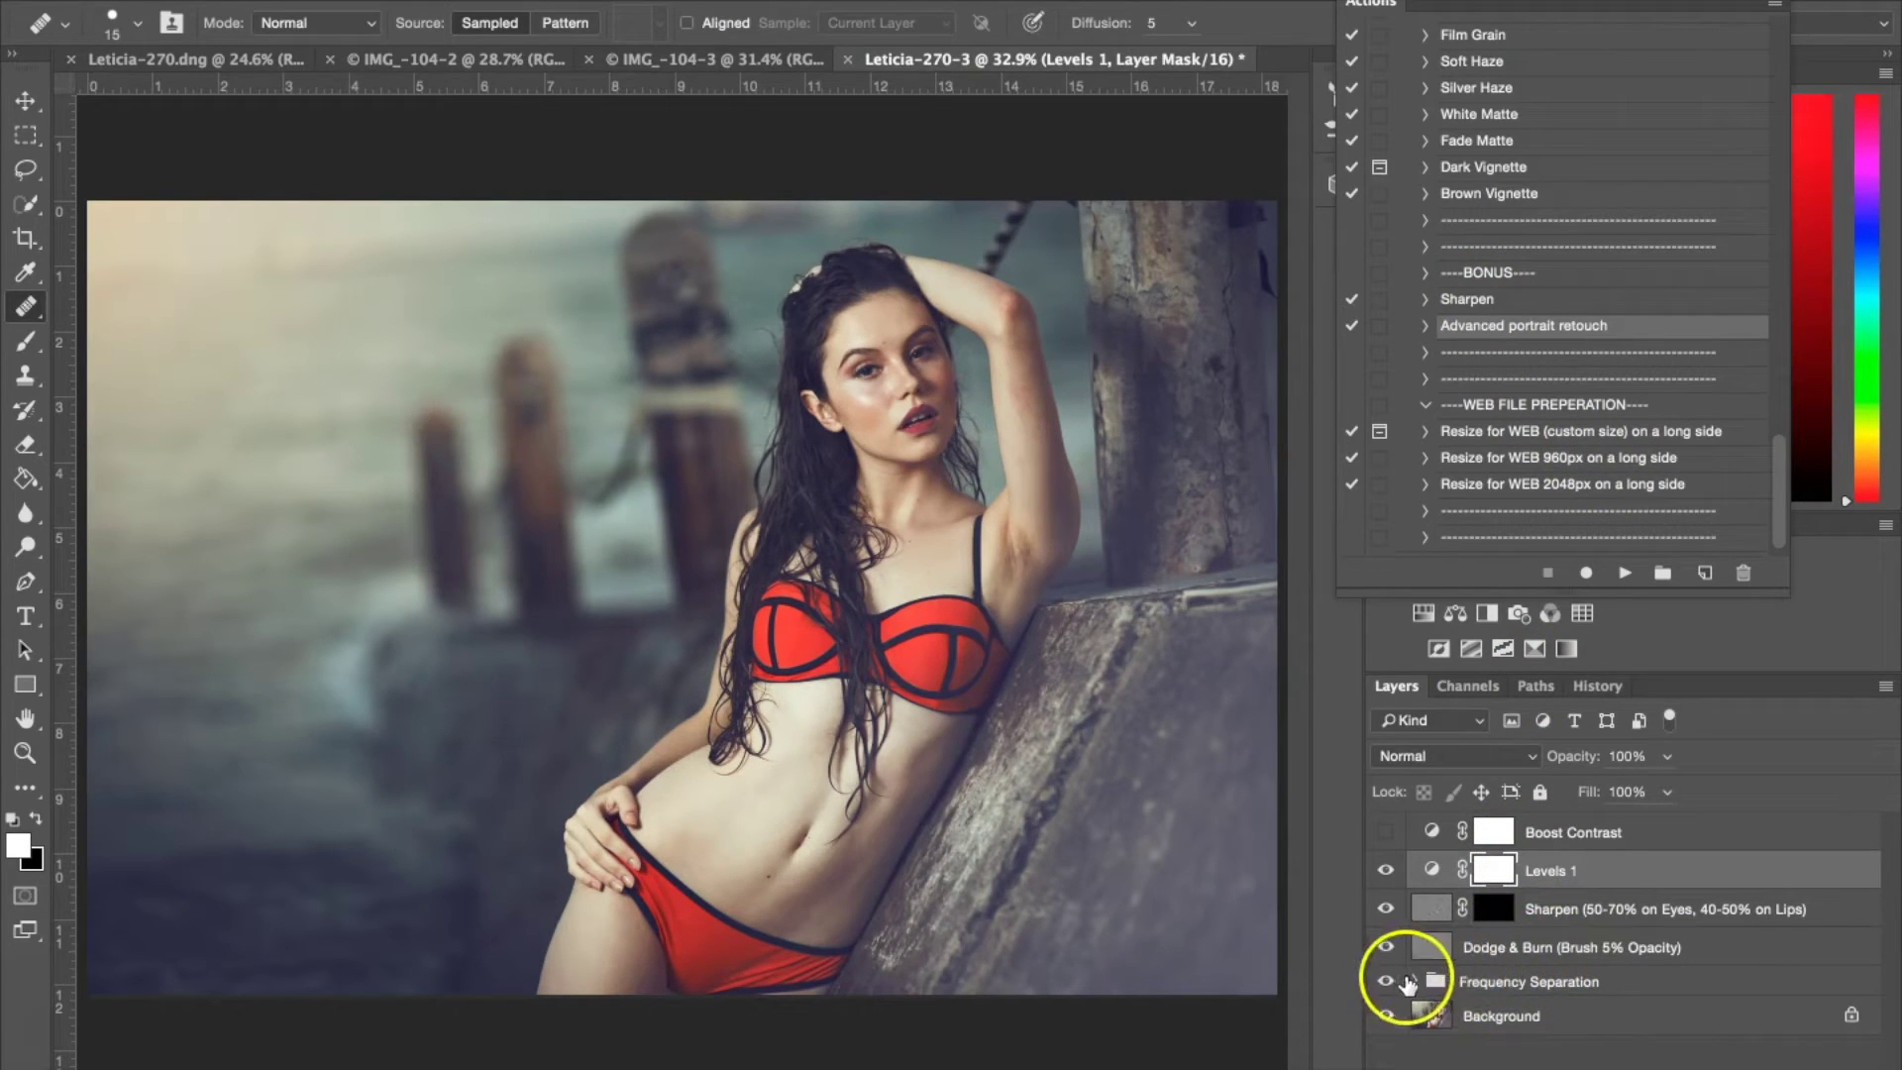
# Expand the Frequency Separation group and select its Low/Tones layer.
pyautogui.click(1474, 989)
pyautogui.click(1414, 981)
pyautogui.scroll(-2, 1581, 1013)
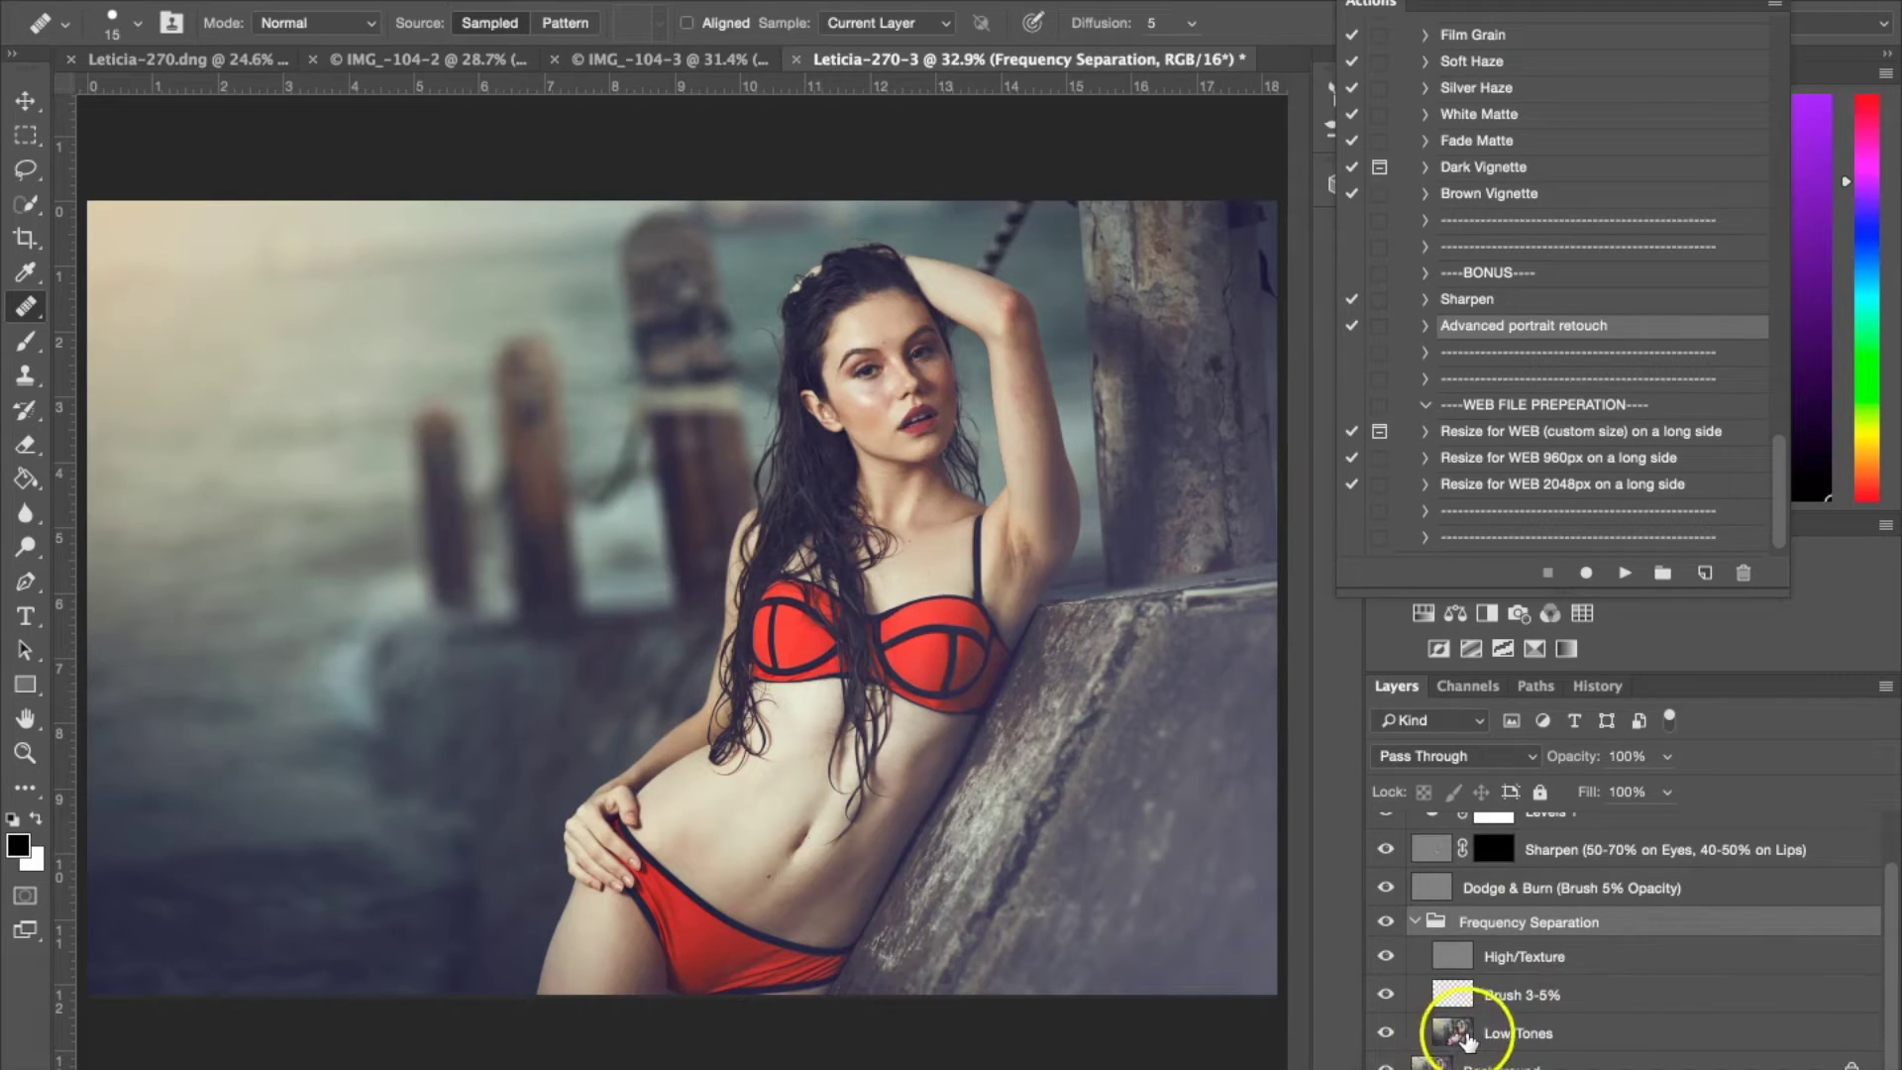
pyautogui.click(1541, 1034)
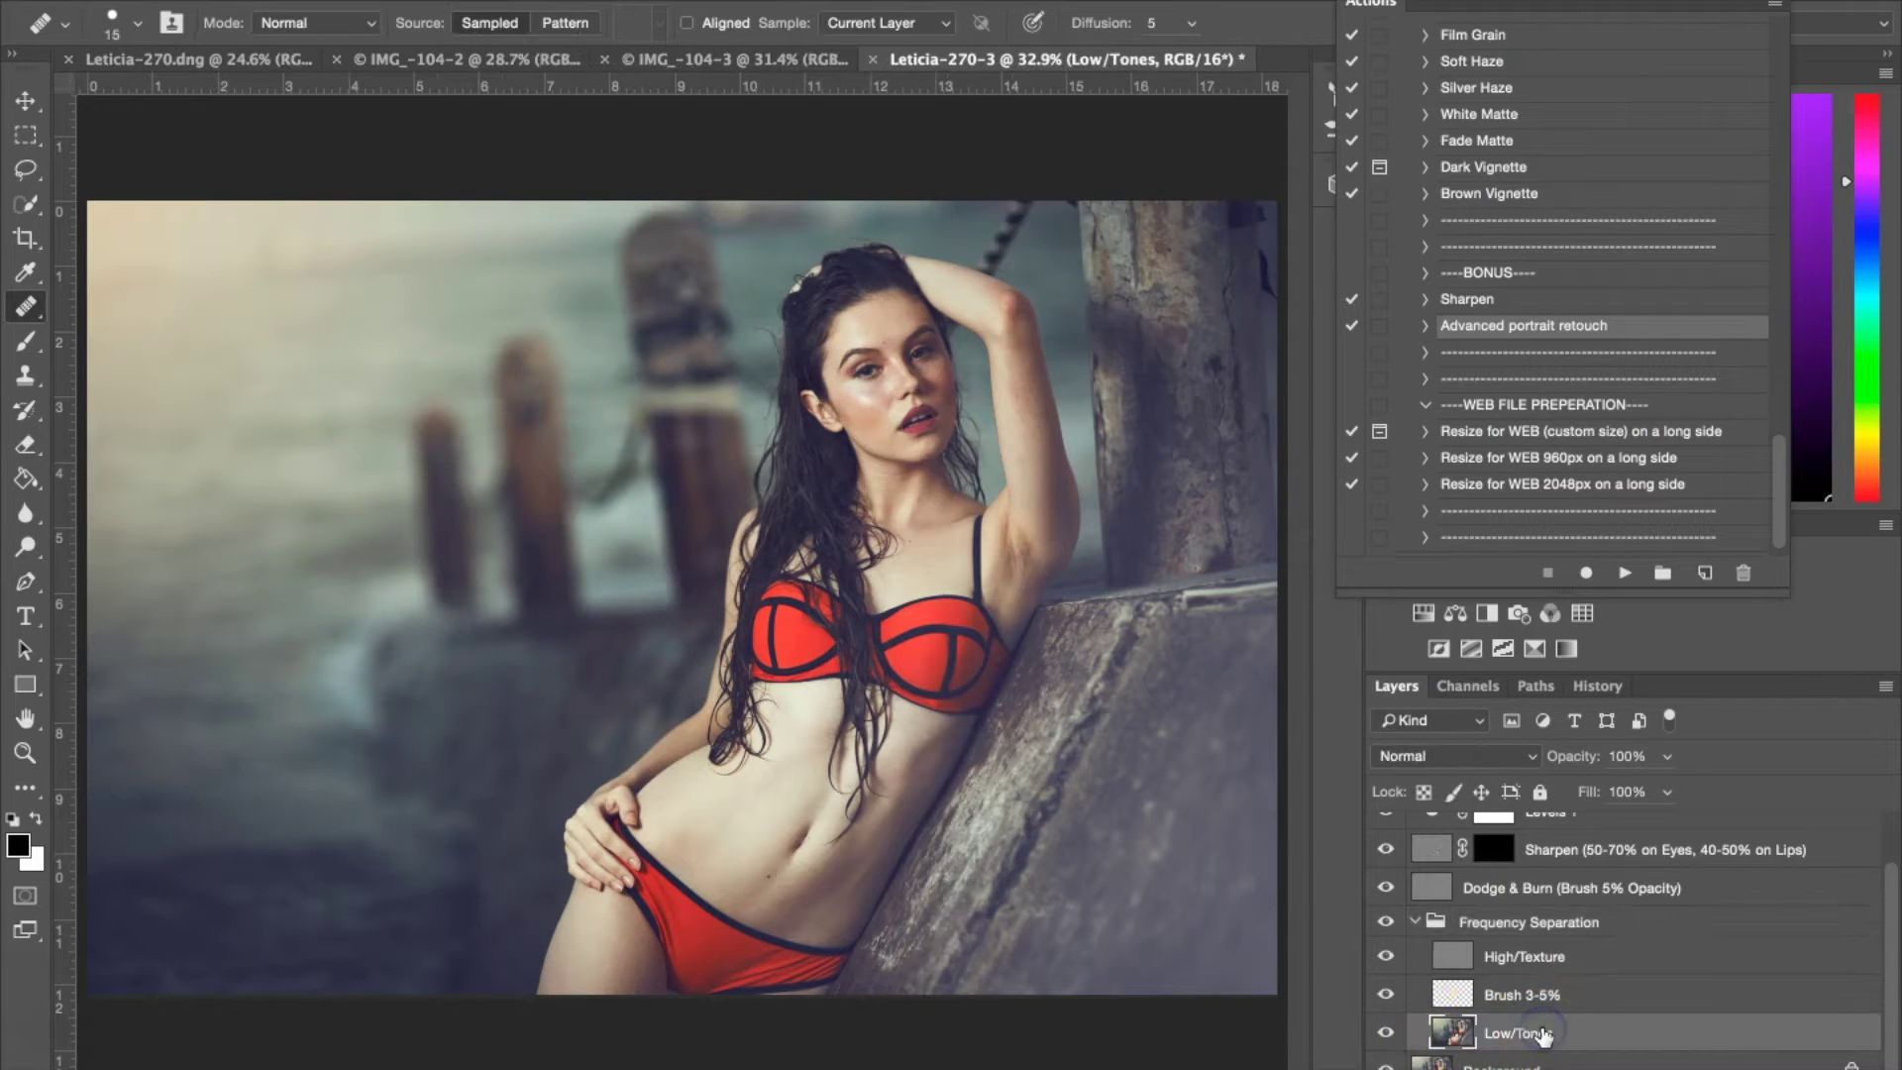
# Draw a freehand Lasso selection around the bright cheek below the eye nearest the ear.
pyautogui.scroll(3, 907, 424)
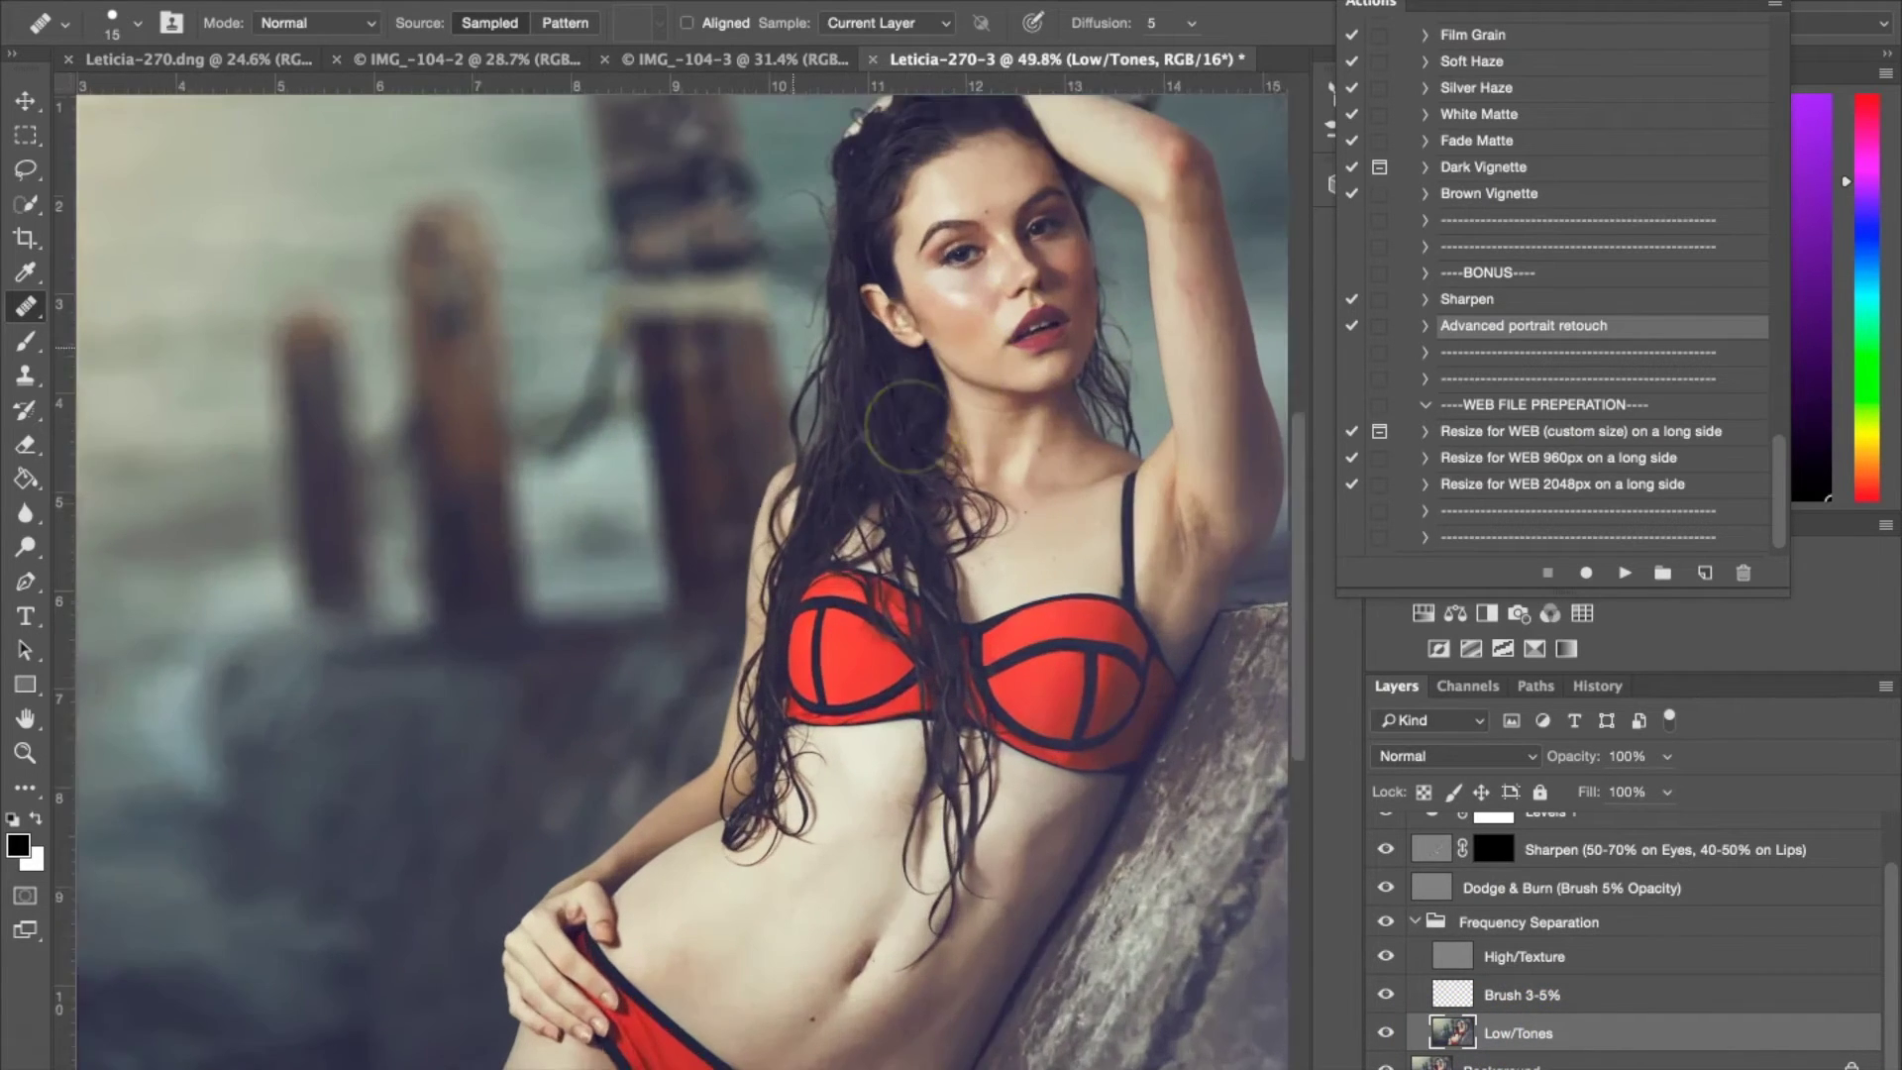
pyautogui.scroll(2, 907, 424)
pyautogui.scroll(2, 907, 424)
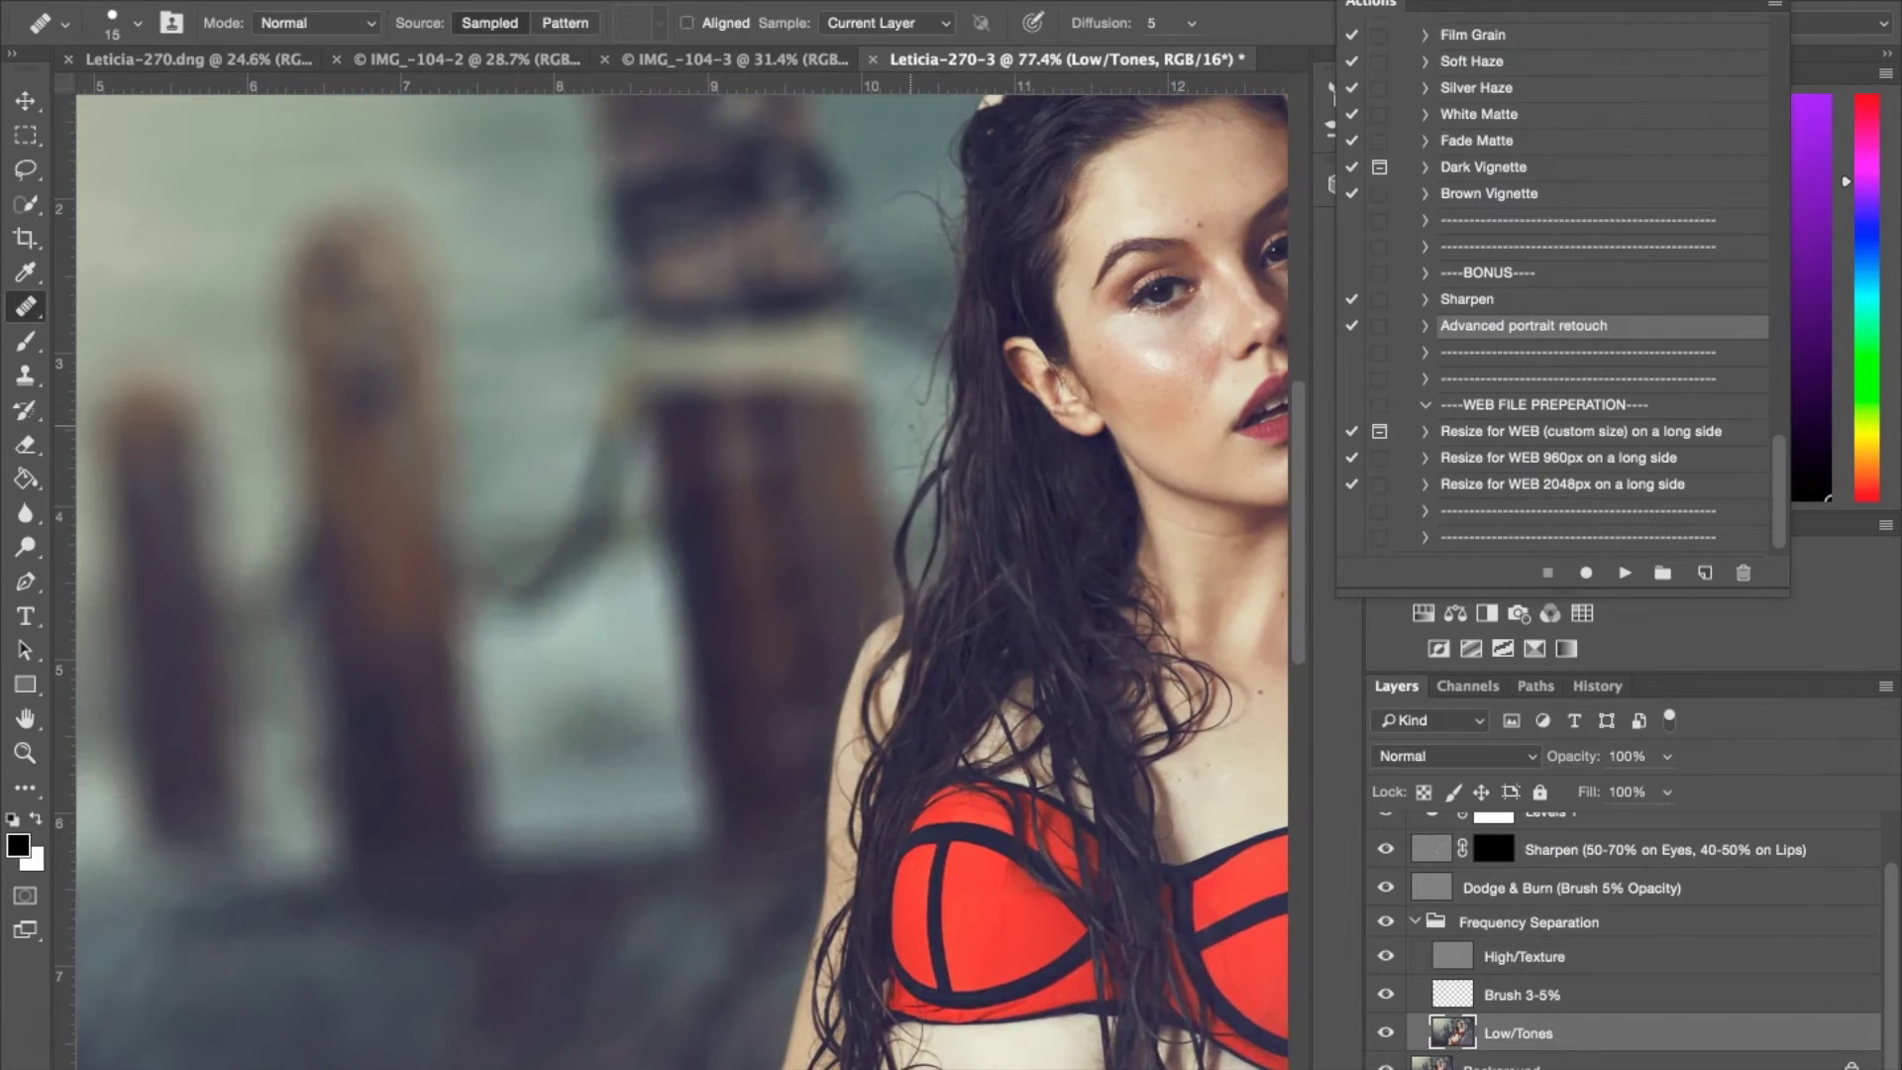
pyautogui.scroll(2, 909, 426)
pyautogui.scroll(3, 909, 426)
pyautogui.hscroll(4, 910, 427)
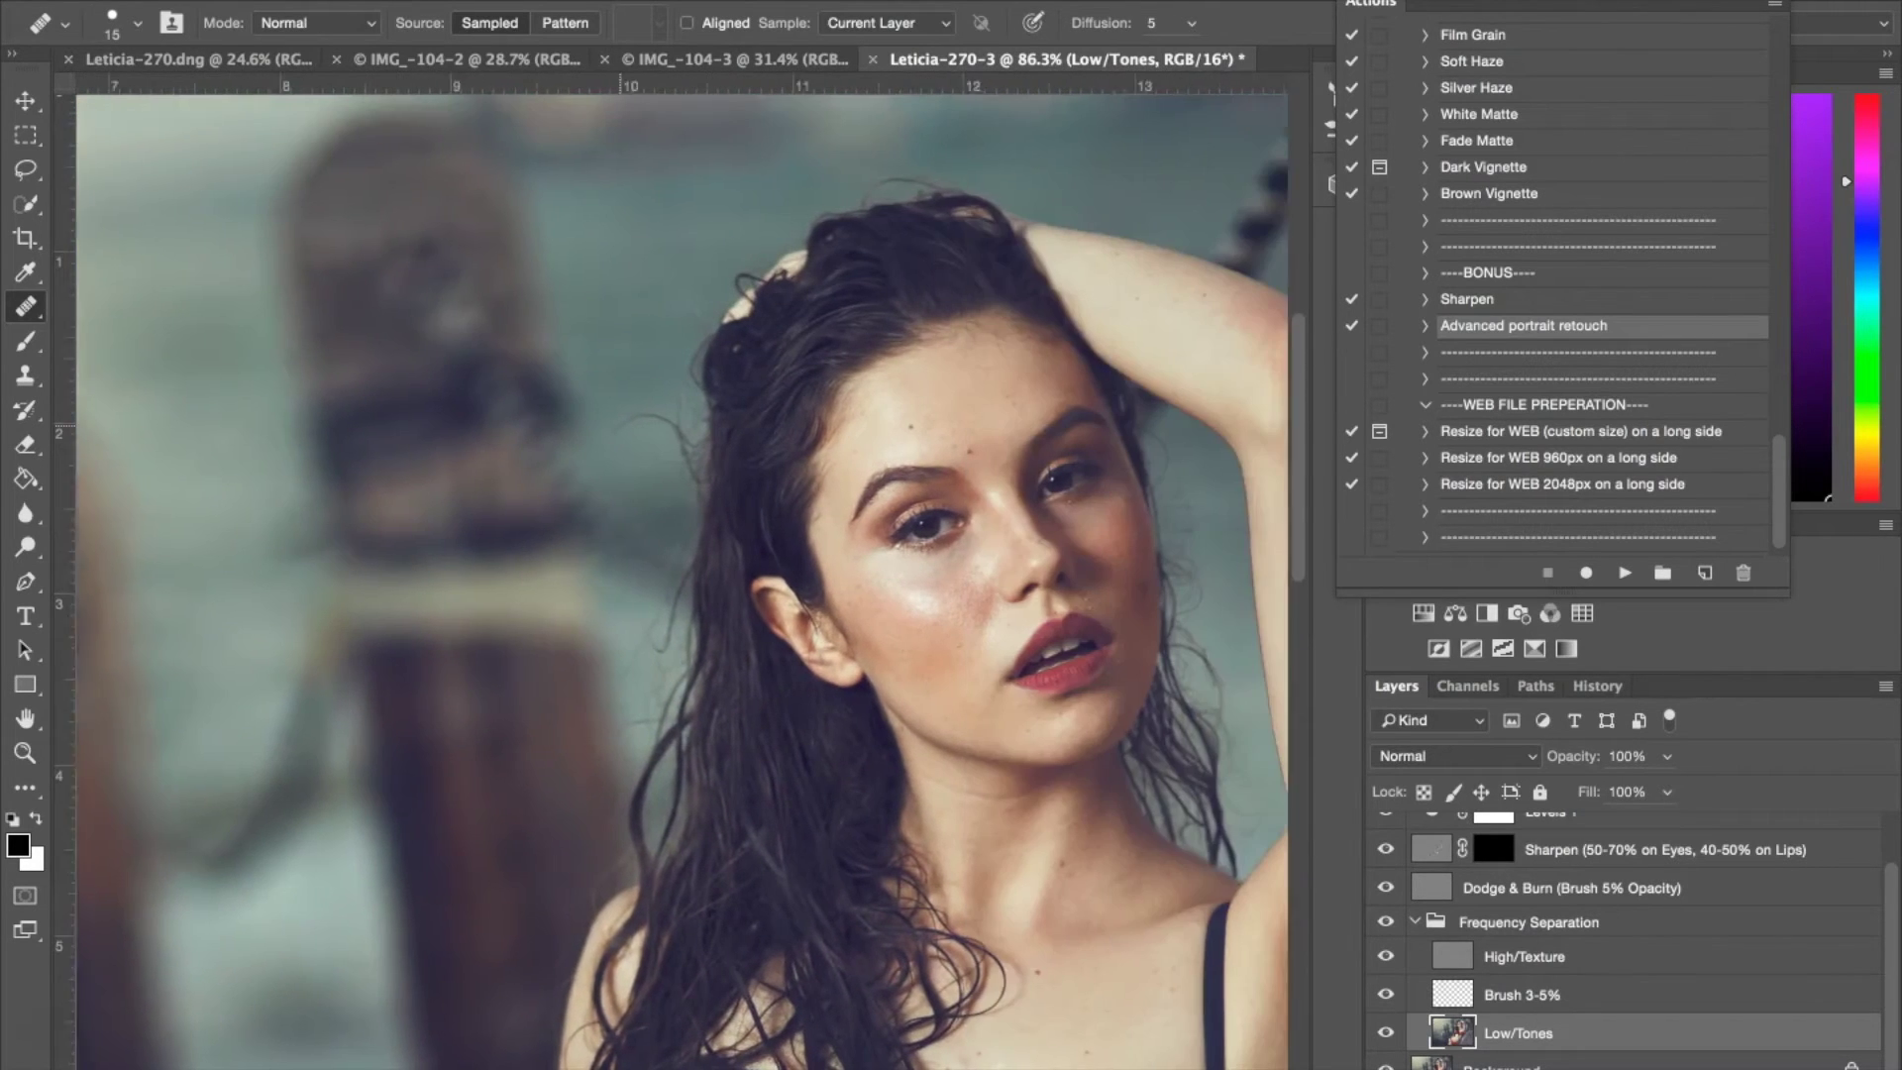
pyautogui.scroll(2, 1248, 771)
pyautogui.hscroll(5, 1249, 771)
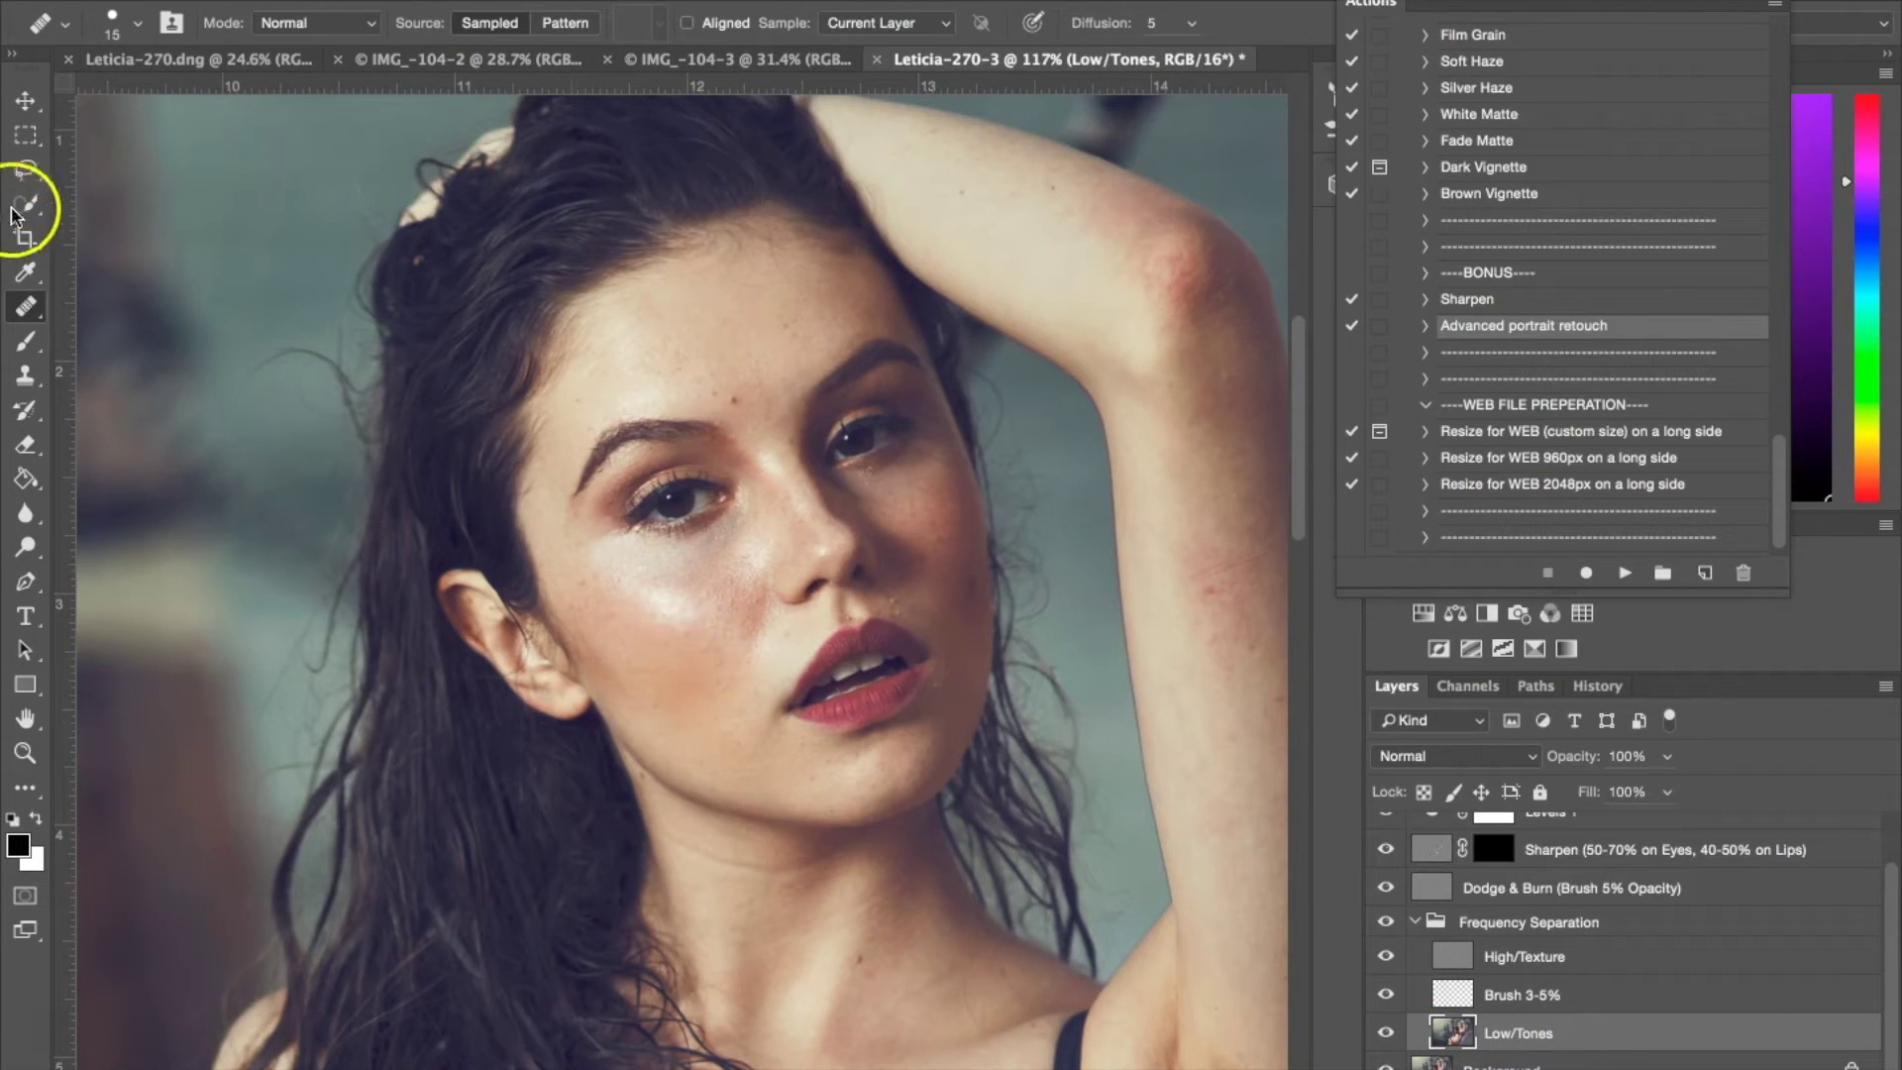
pyautogui.click(24, 170)
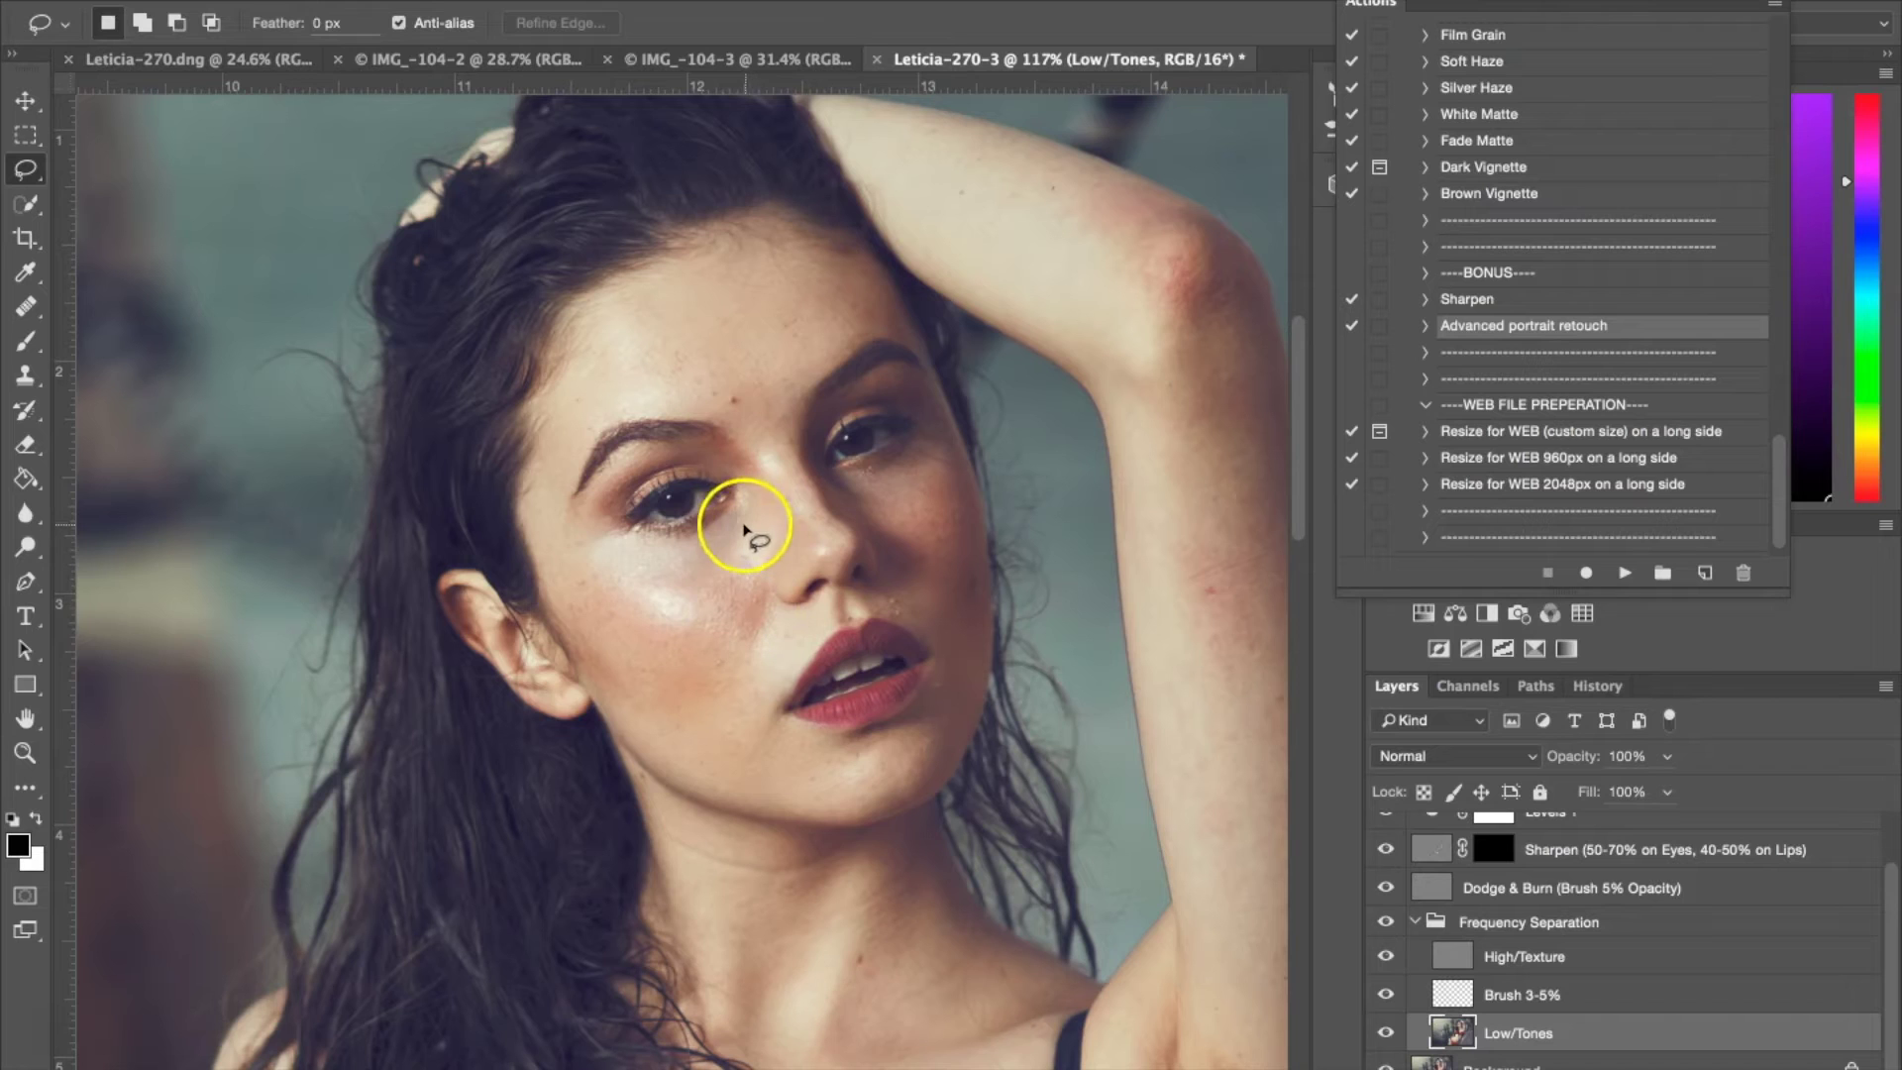
pyautogui.moveTo(734, 693)
pyautogui.mouseDown()
pyautogui.moveTo(775, 616)
pyautogui.moveTo(755, 526)
pyautogui.mouseUp()
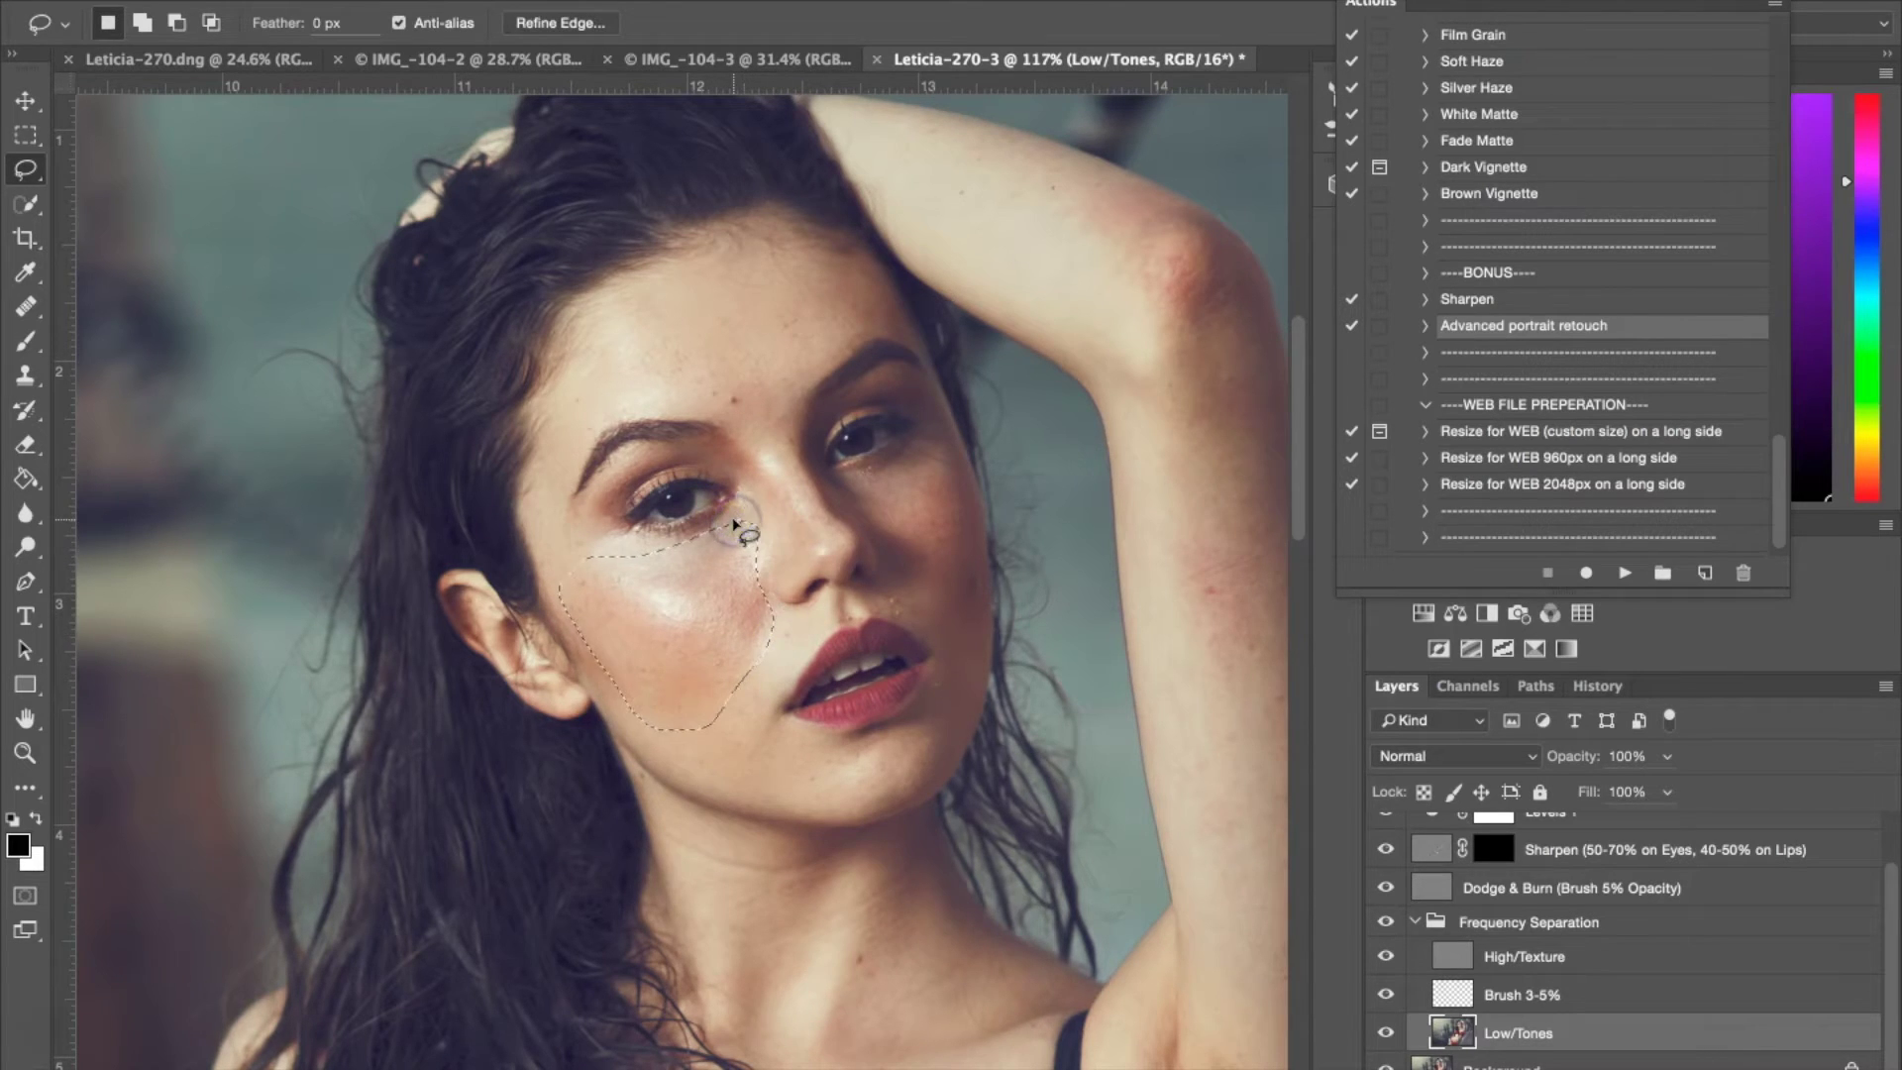
# Apply a Gaussian Blur with a radius of about 2.5 pixels to the selected cheek area.
pyautogui.click(664, 2)
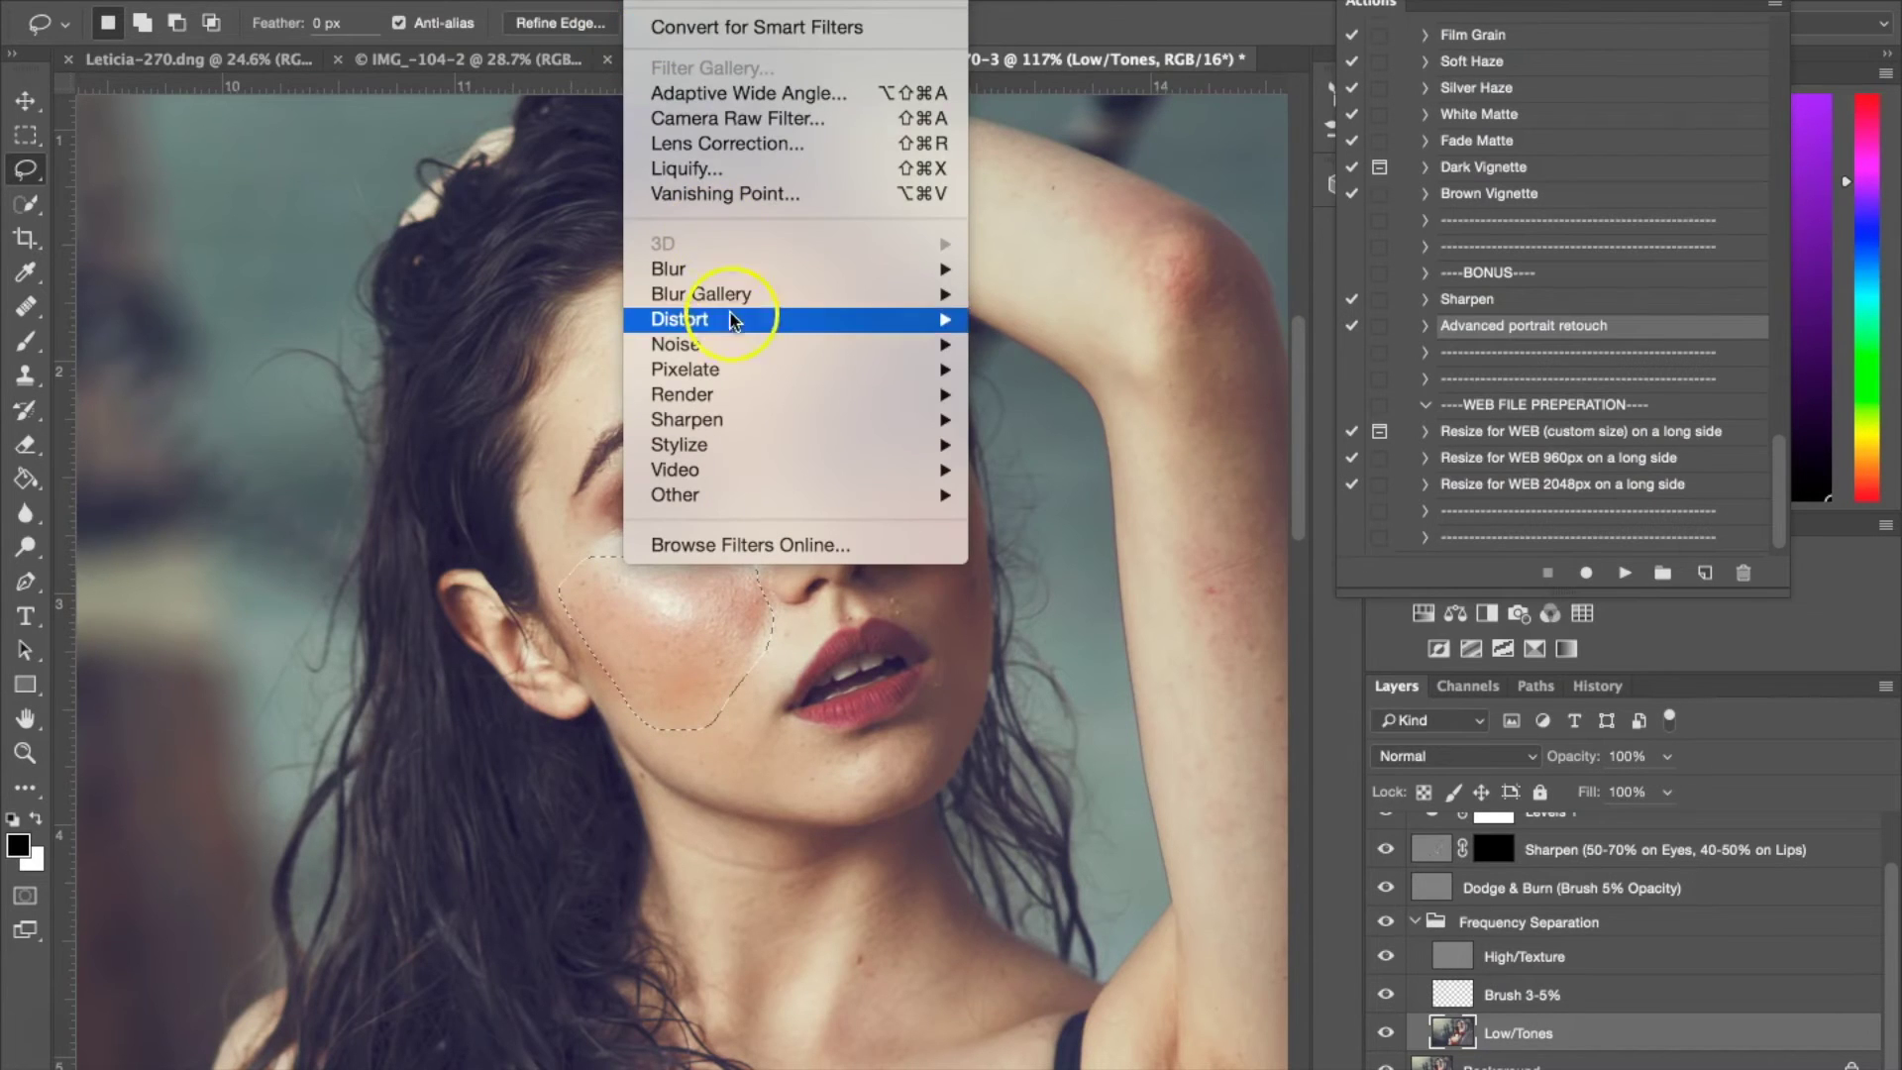
pyautogui.moveTo(727, 273)
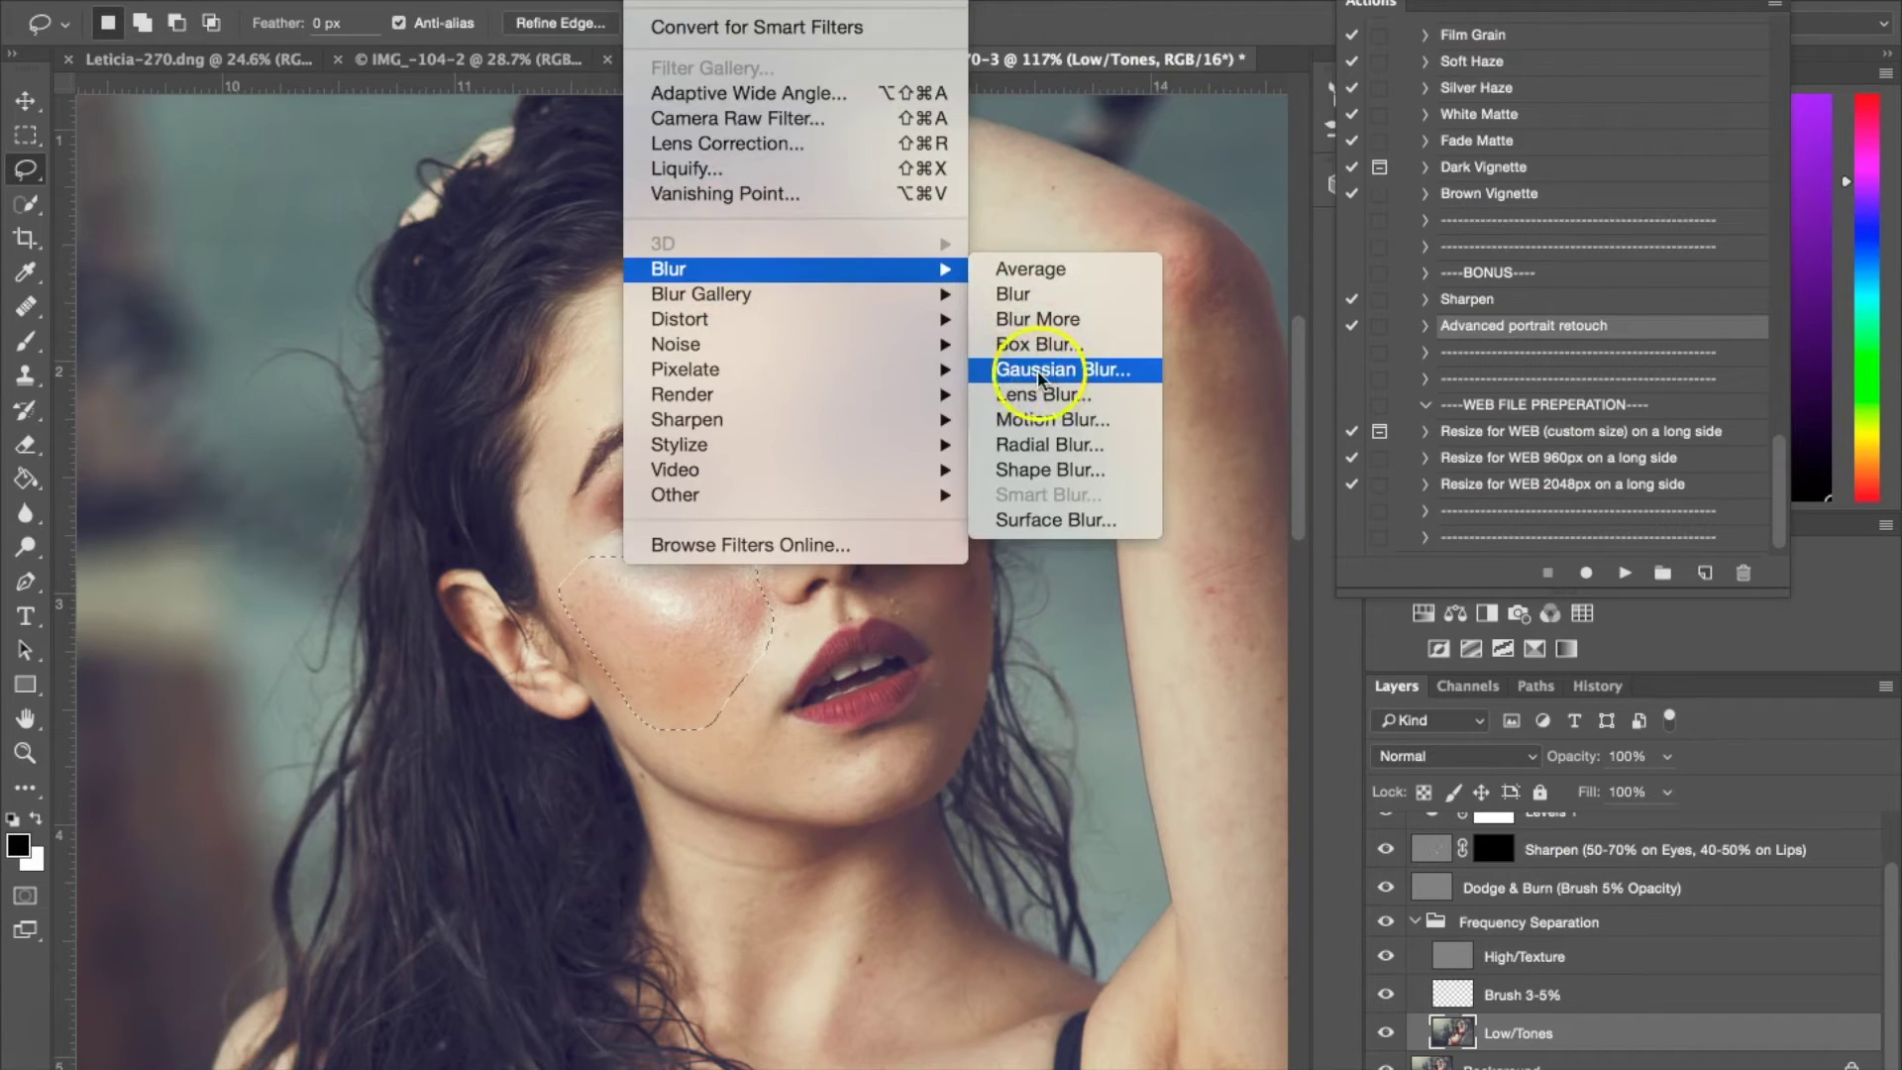
pyautogui.click(1071, 370)
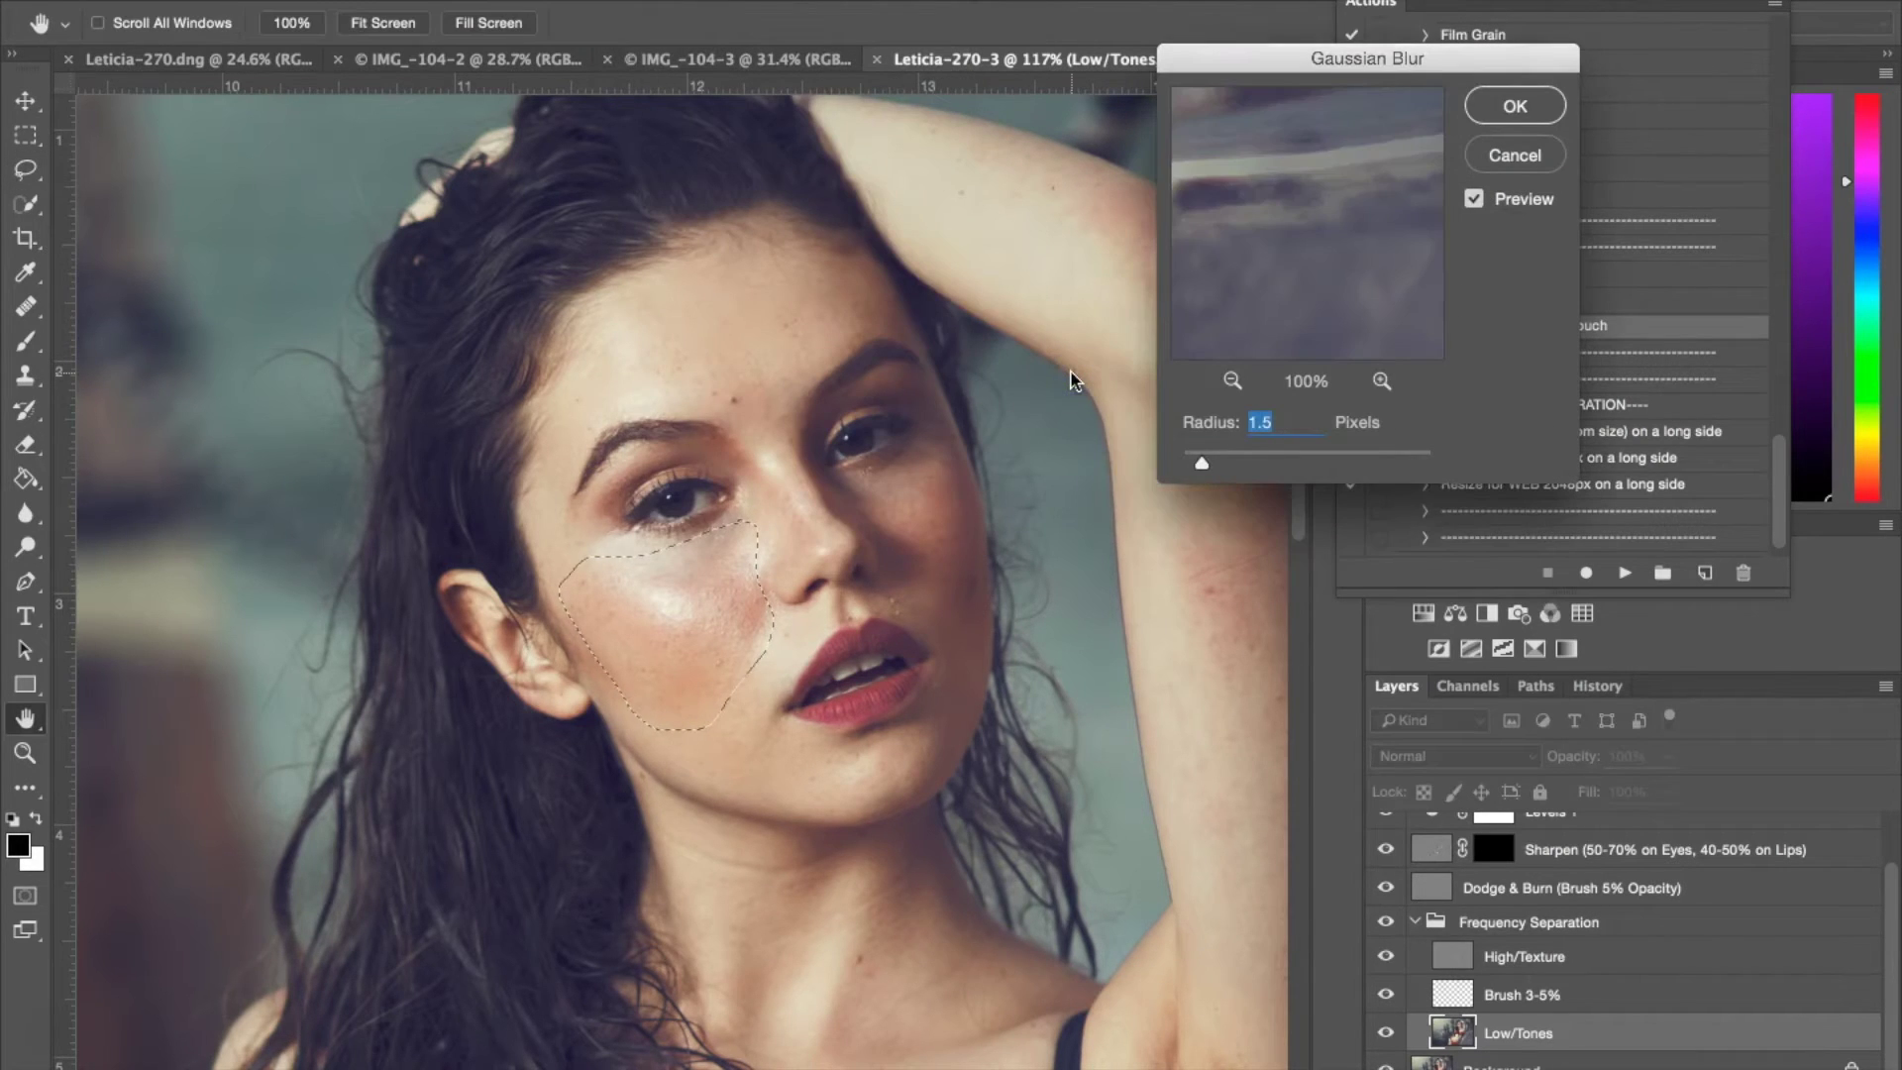
pyautogui.moveTo(1202, 460)
pyautogui.mouseDown()
pyautogui.moveTo(1329, 467)
pyautogui.moveTo(1185, 461)
pyautogui.moveTo(1215, 459)
pyautogui.mouseUp()
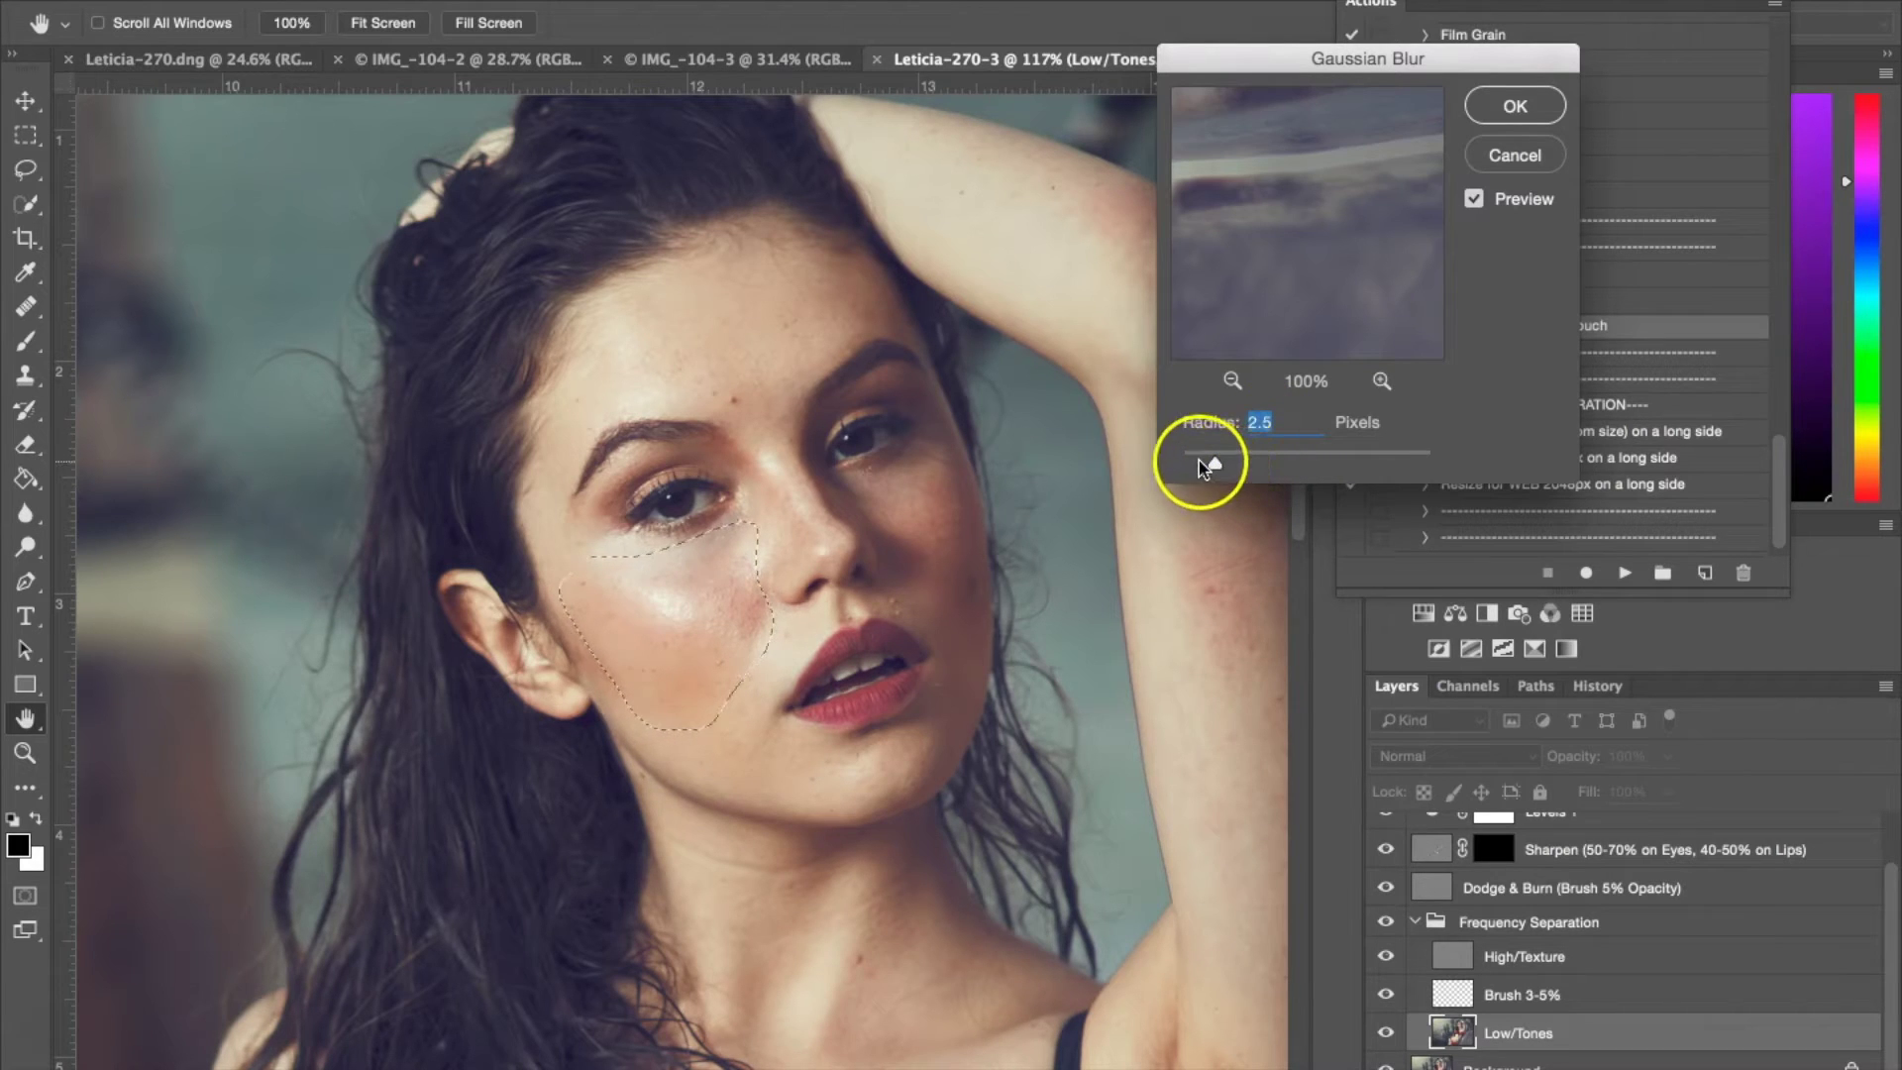
pyautogui.moveTo(1207, 462); pyautogui.dragTo(1215, 467)
pyautogui.click(1515, 106)
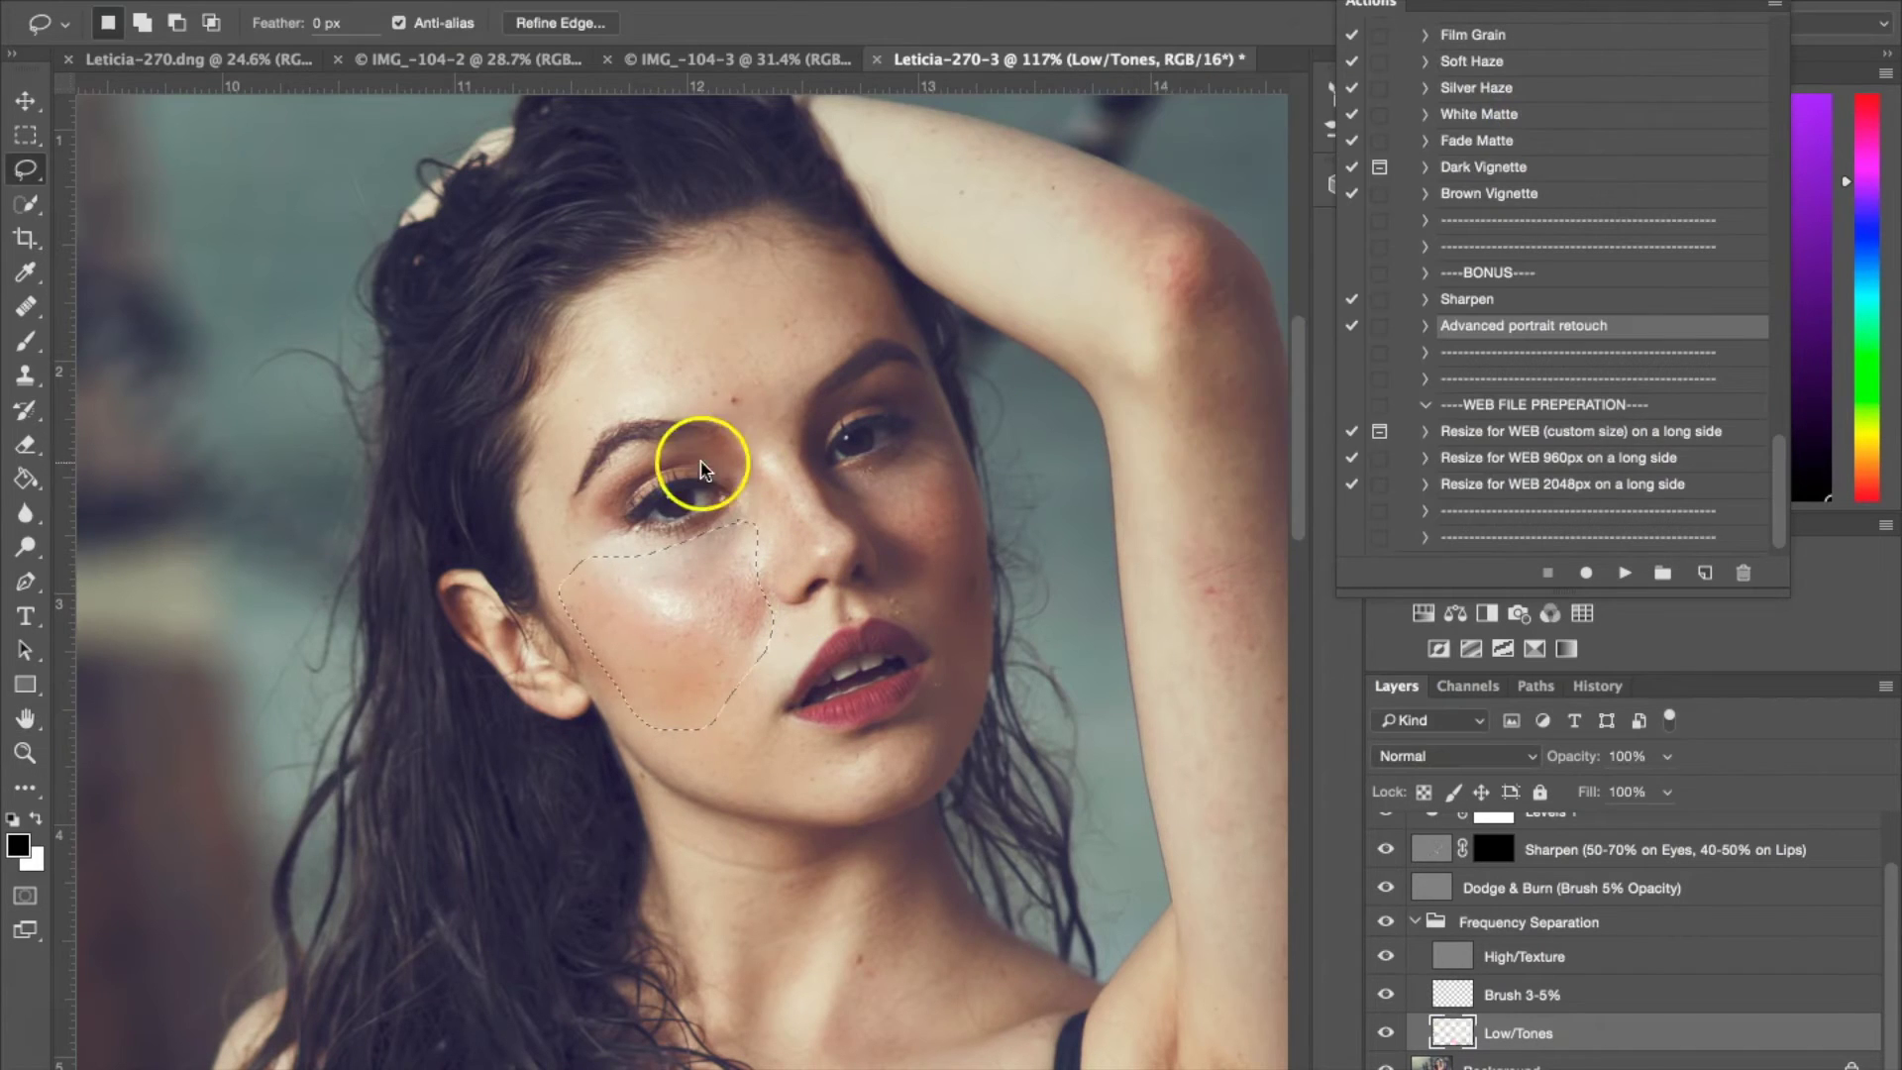
# Lasso the forehead and the shaded cheek in turn, reapplying the last Gaussian Blur to each.
pyautogui.moveTo(687, 290)
pyautogui.mouseDown()
pyautogui.moveTo(618, 312)
pyautogui.moveTo(606, 386)
pyautogui.mouseUp()
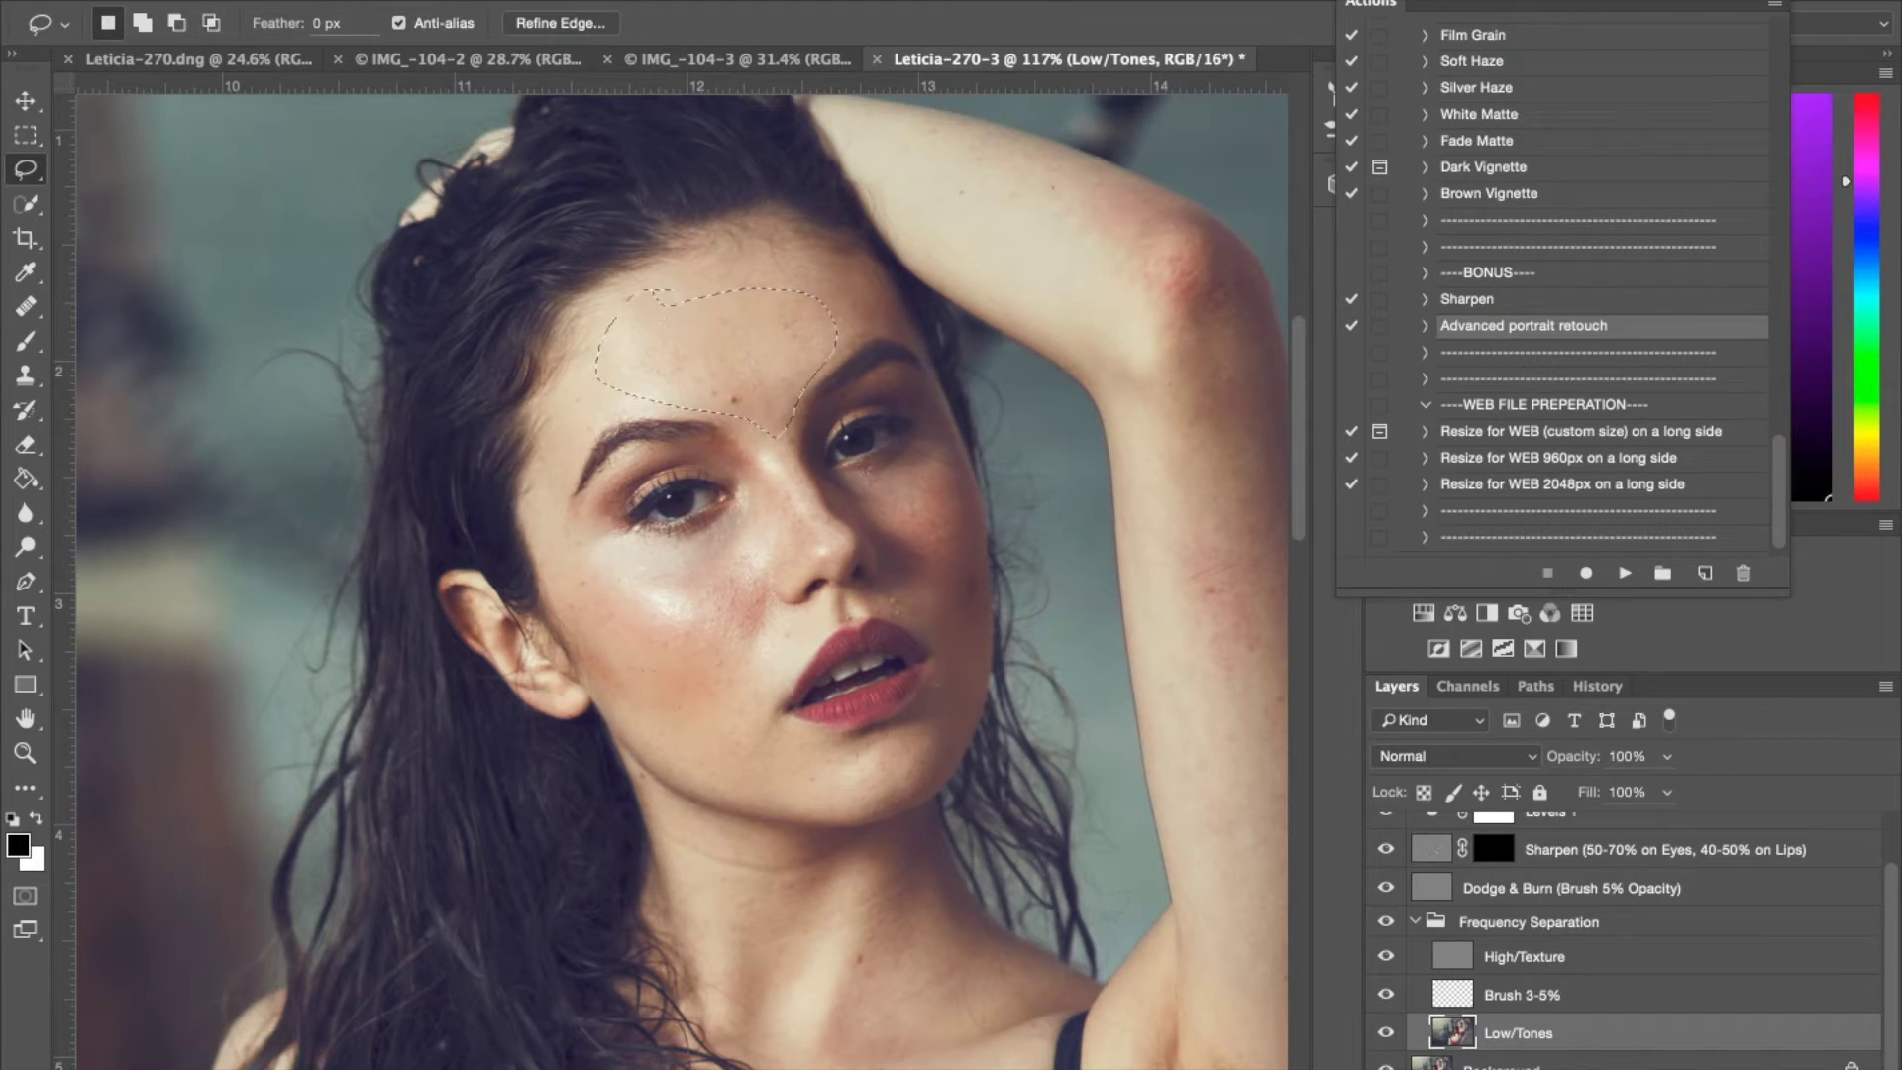
pyautogui.click(688, 8)
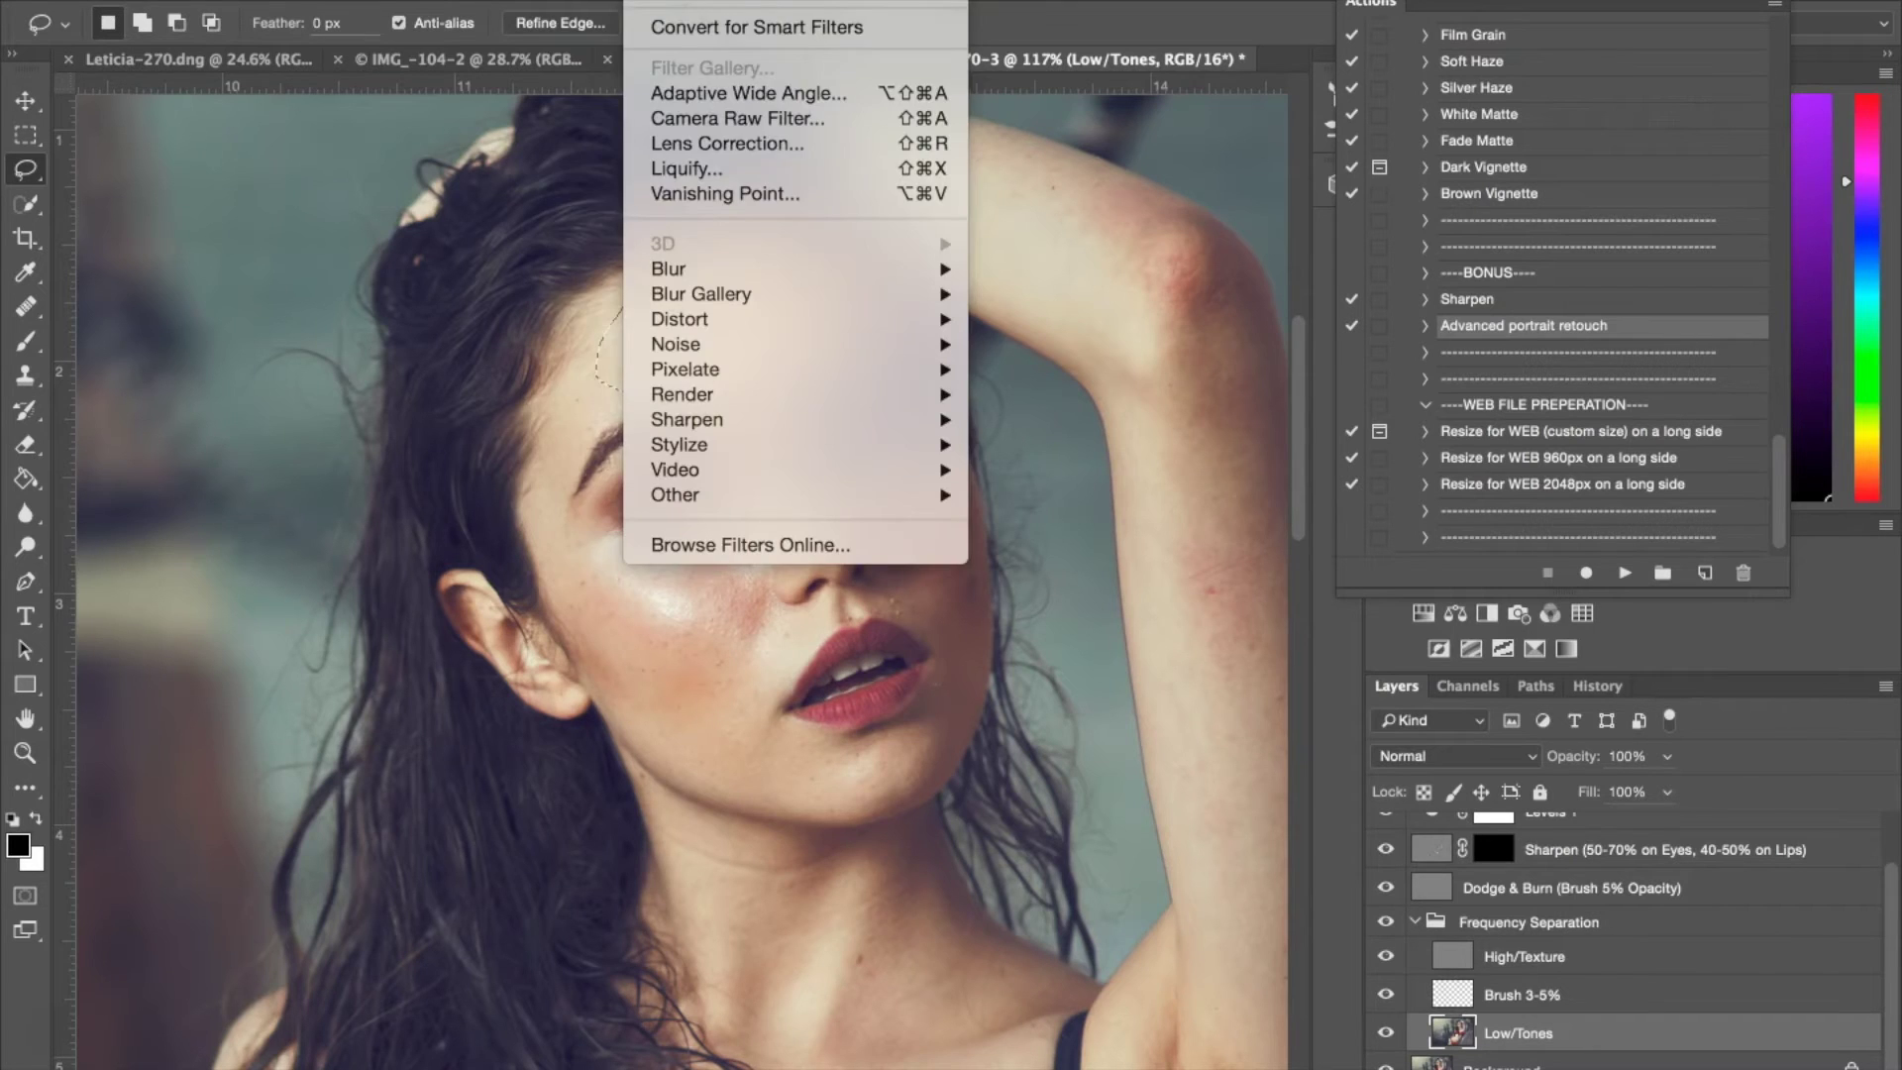
pyautogui.click(713, 5)
pyautogui.click(883, 518)
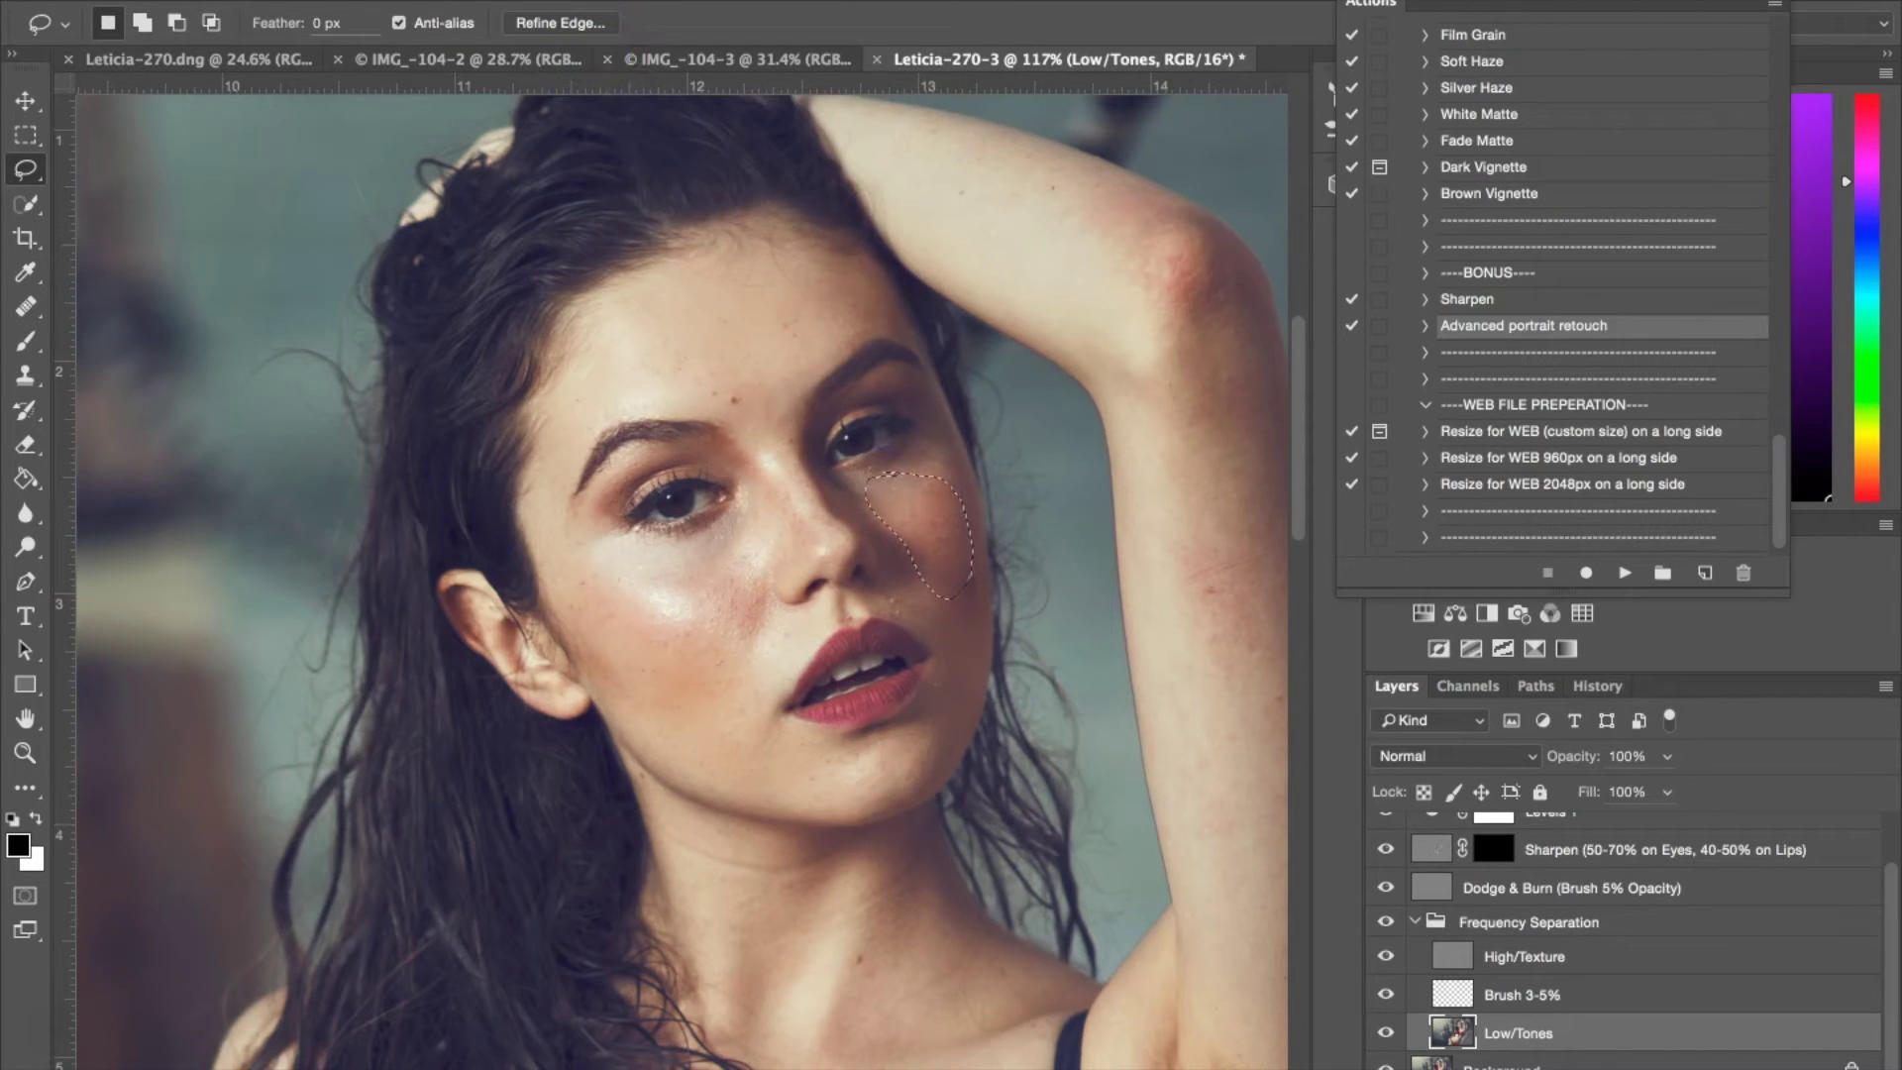
pyautogui.click(644, 2)
pyautogui.click(689, 4)
# Lasso the shadowed underarm of the raised arm, reapply the last Gaussian Blur and clear the selection.
pyautogui.scroll(-5, 1108, 726)
pyautogui.hscroll(5, 1108, 726)
pyautogui.scroll(-1, 1108, 727)
pyautogui.hscroll(-1, 1108, 727)
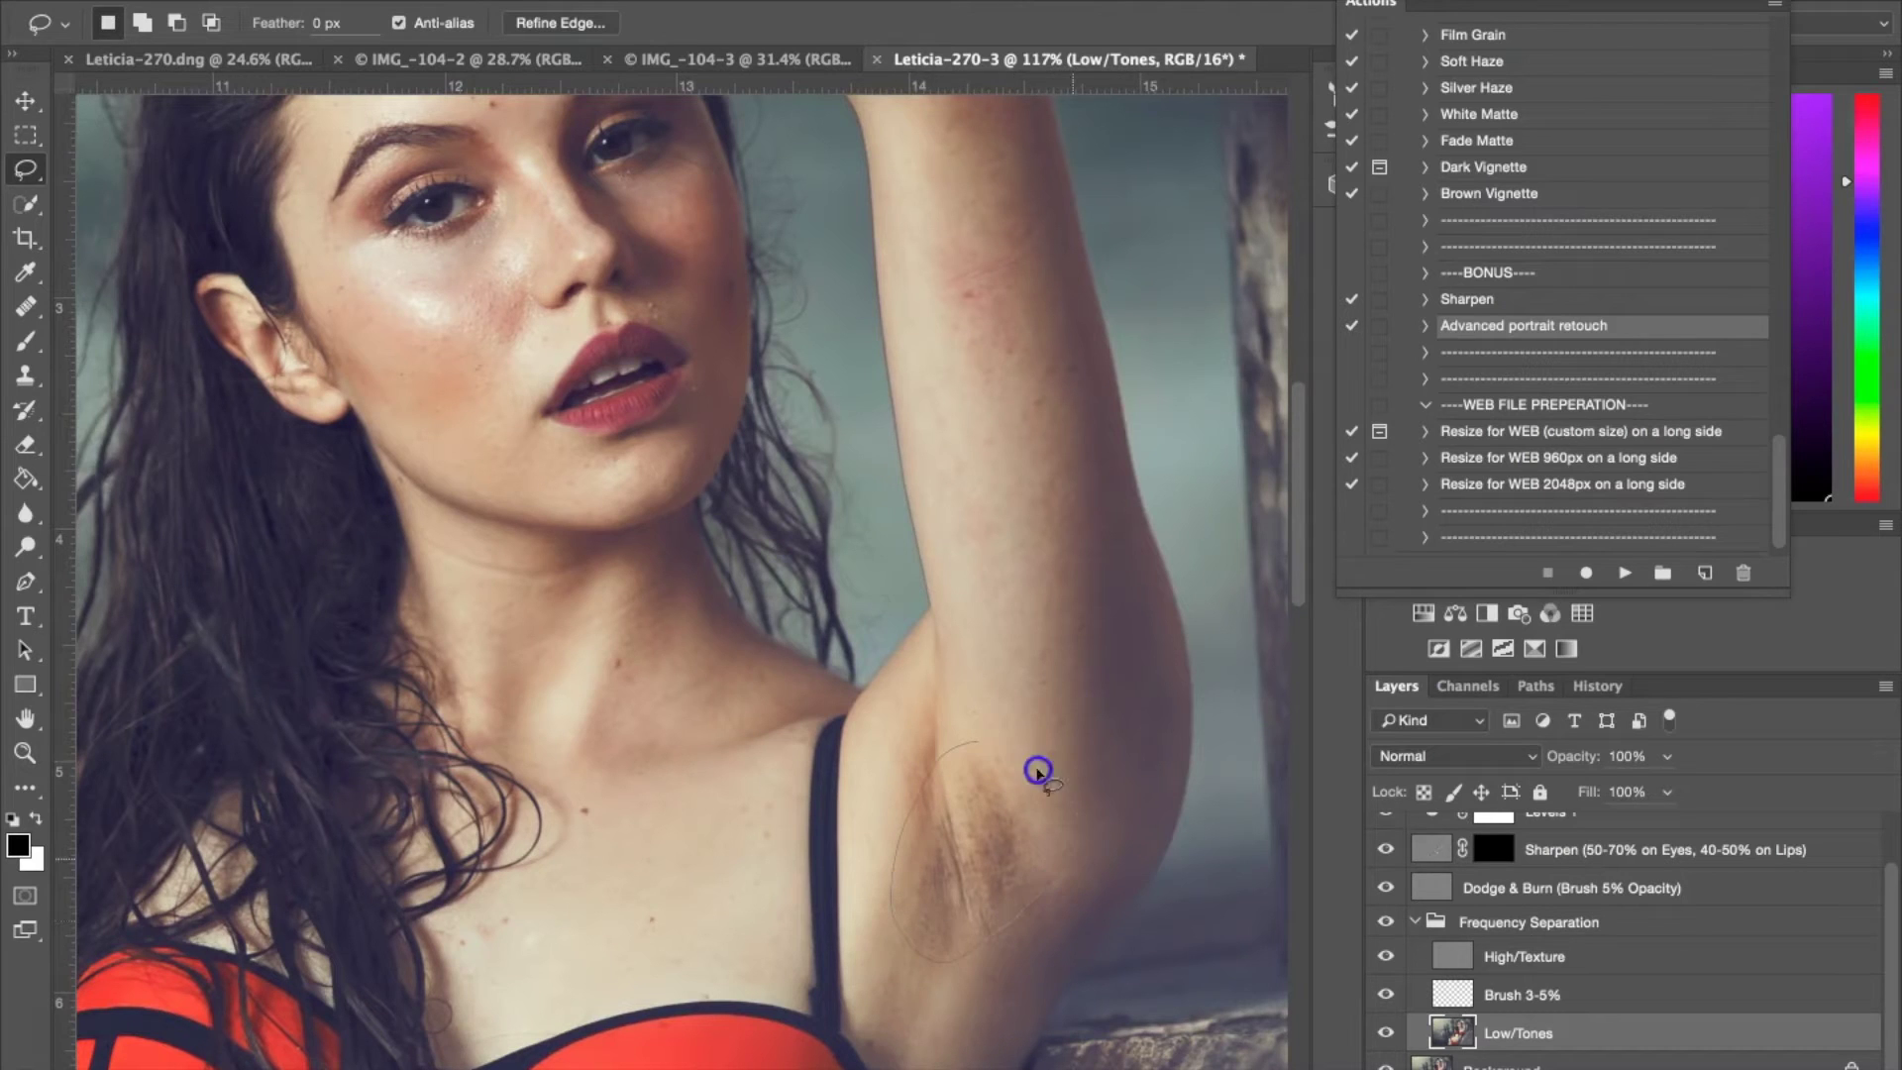
pyautogui.moveTo(953, 749); pyautogui.dragTo(954, 743)
pyautogui.click(669, 2)
pyautogui.click(697, 2)
pyautogui.click(862, 777)
# Collapse the Frequency Separation group and select the Dodge & Burn layer.
pyautogui.scroll(5, 859, 783)
pyautogui.hscroll(-1, 859, 783)
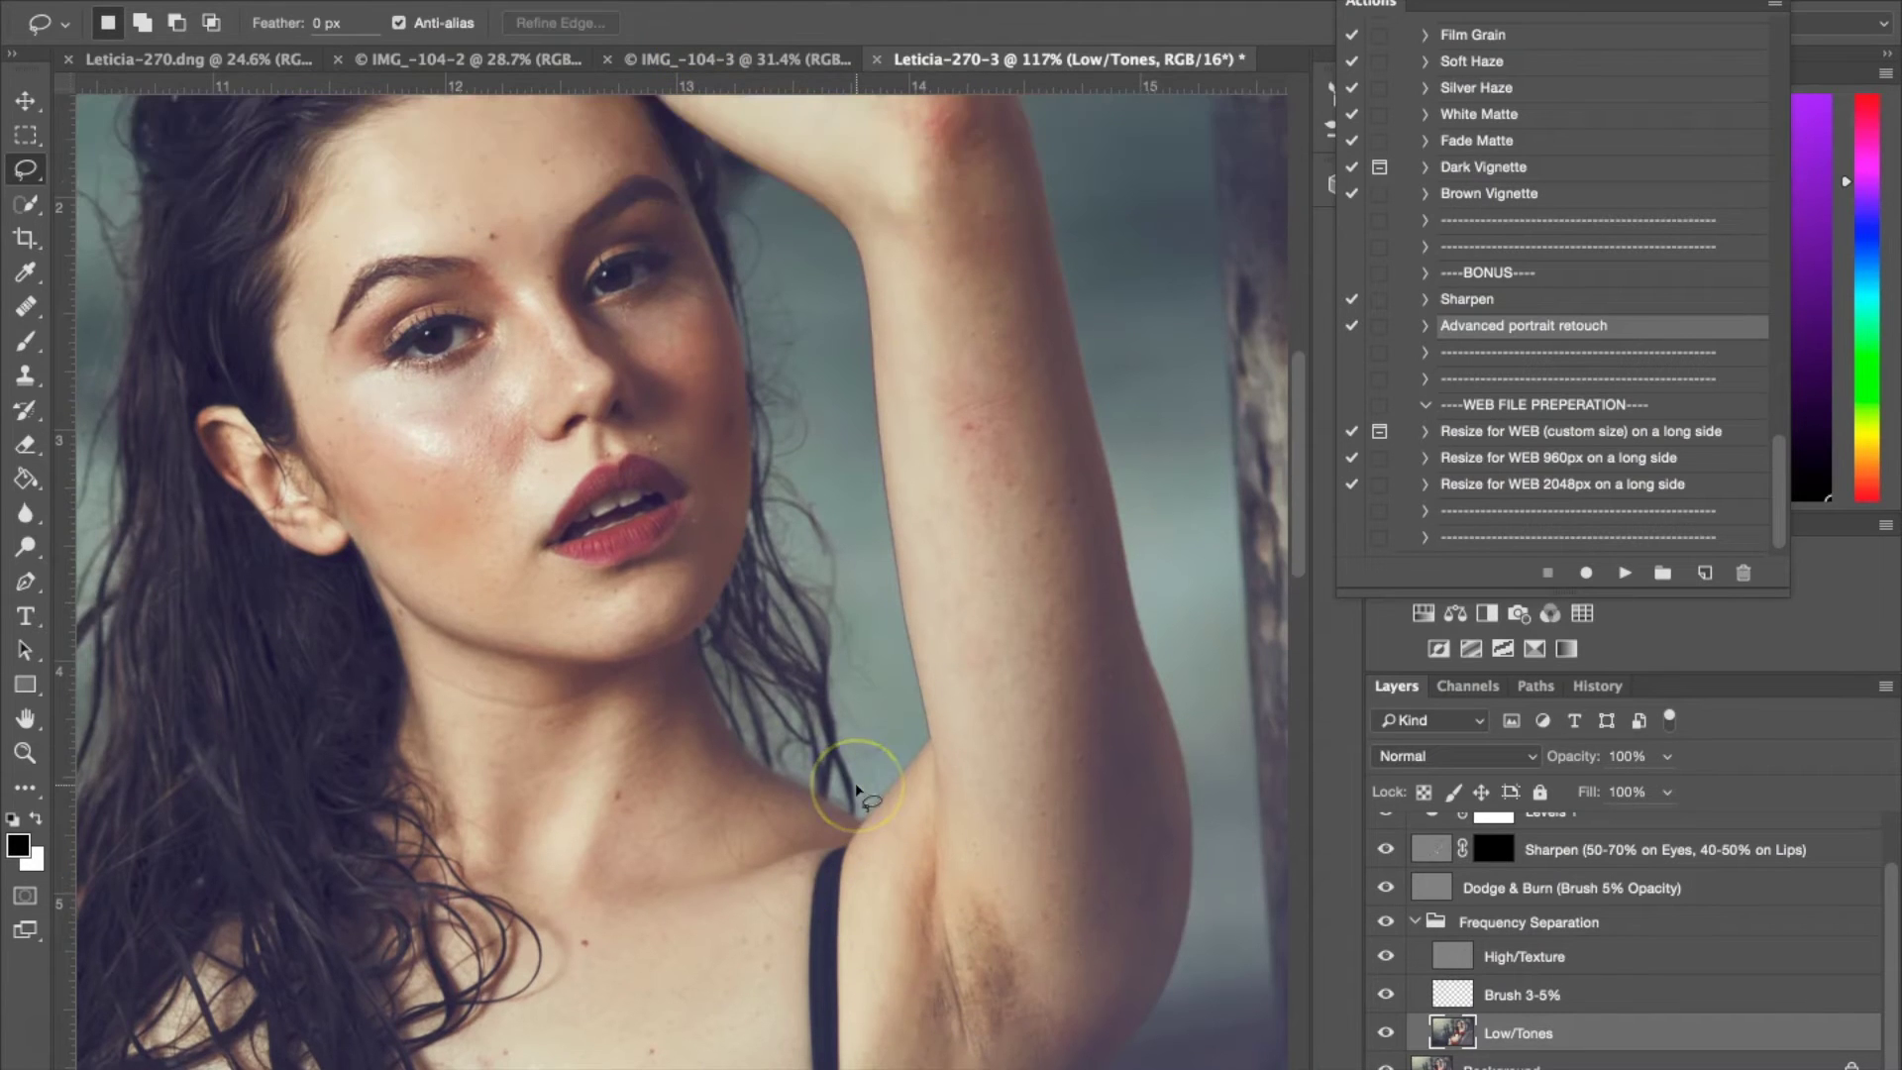
pyautogui.hscroll(-4, 858, 789)
pyautogui.scroll(-2, 857, 789)
pyautogui.click(1414, 922)
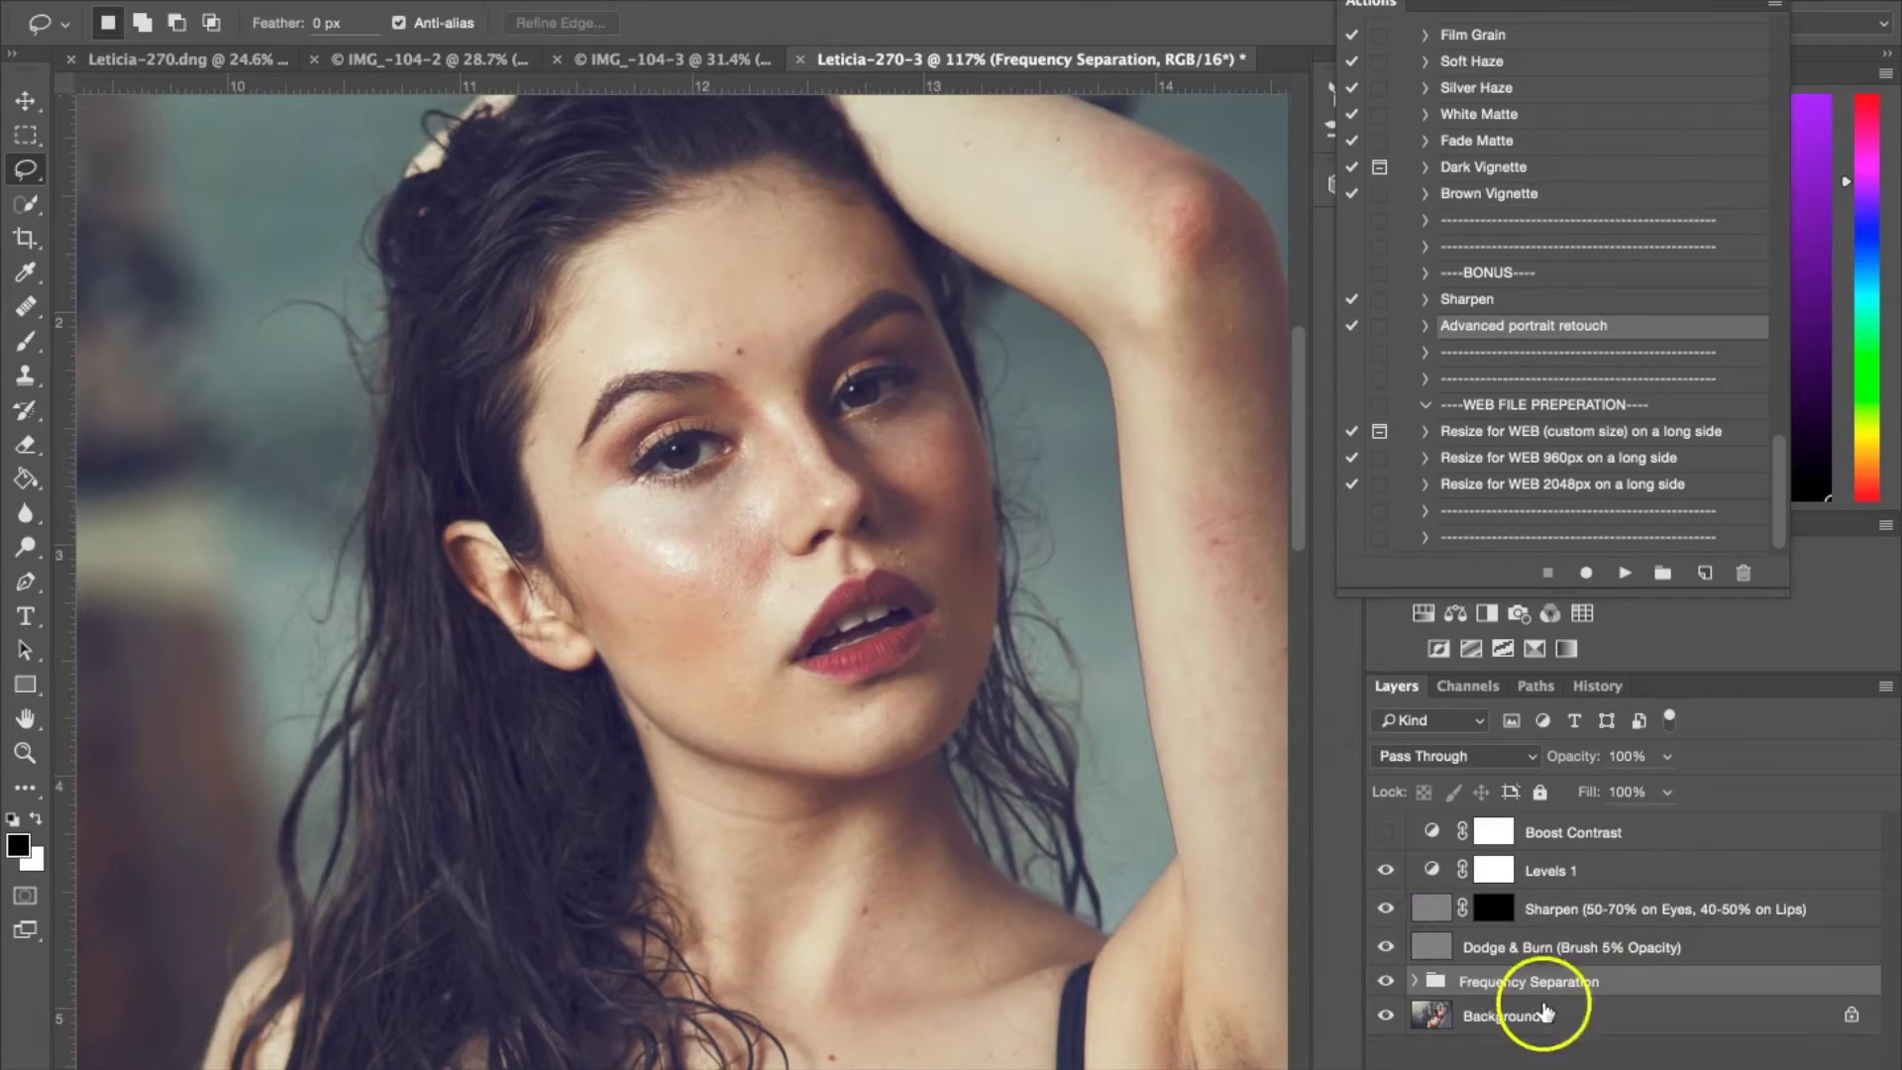
pyautogui.click(1511, 949)
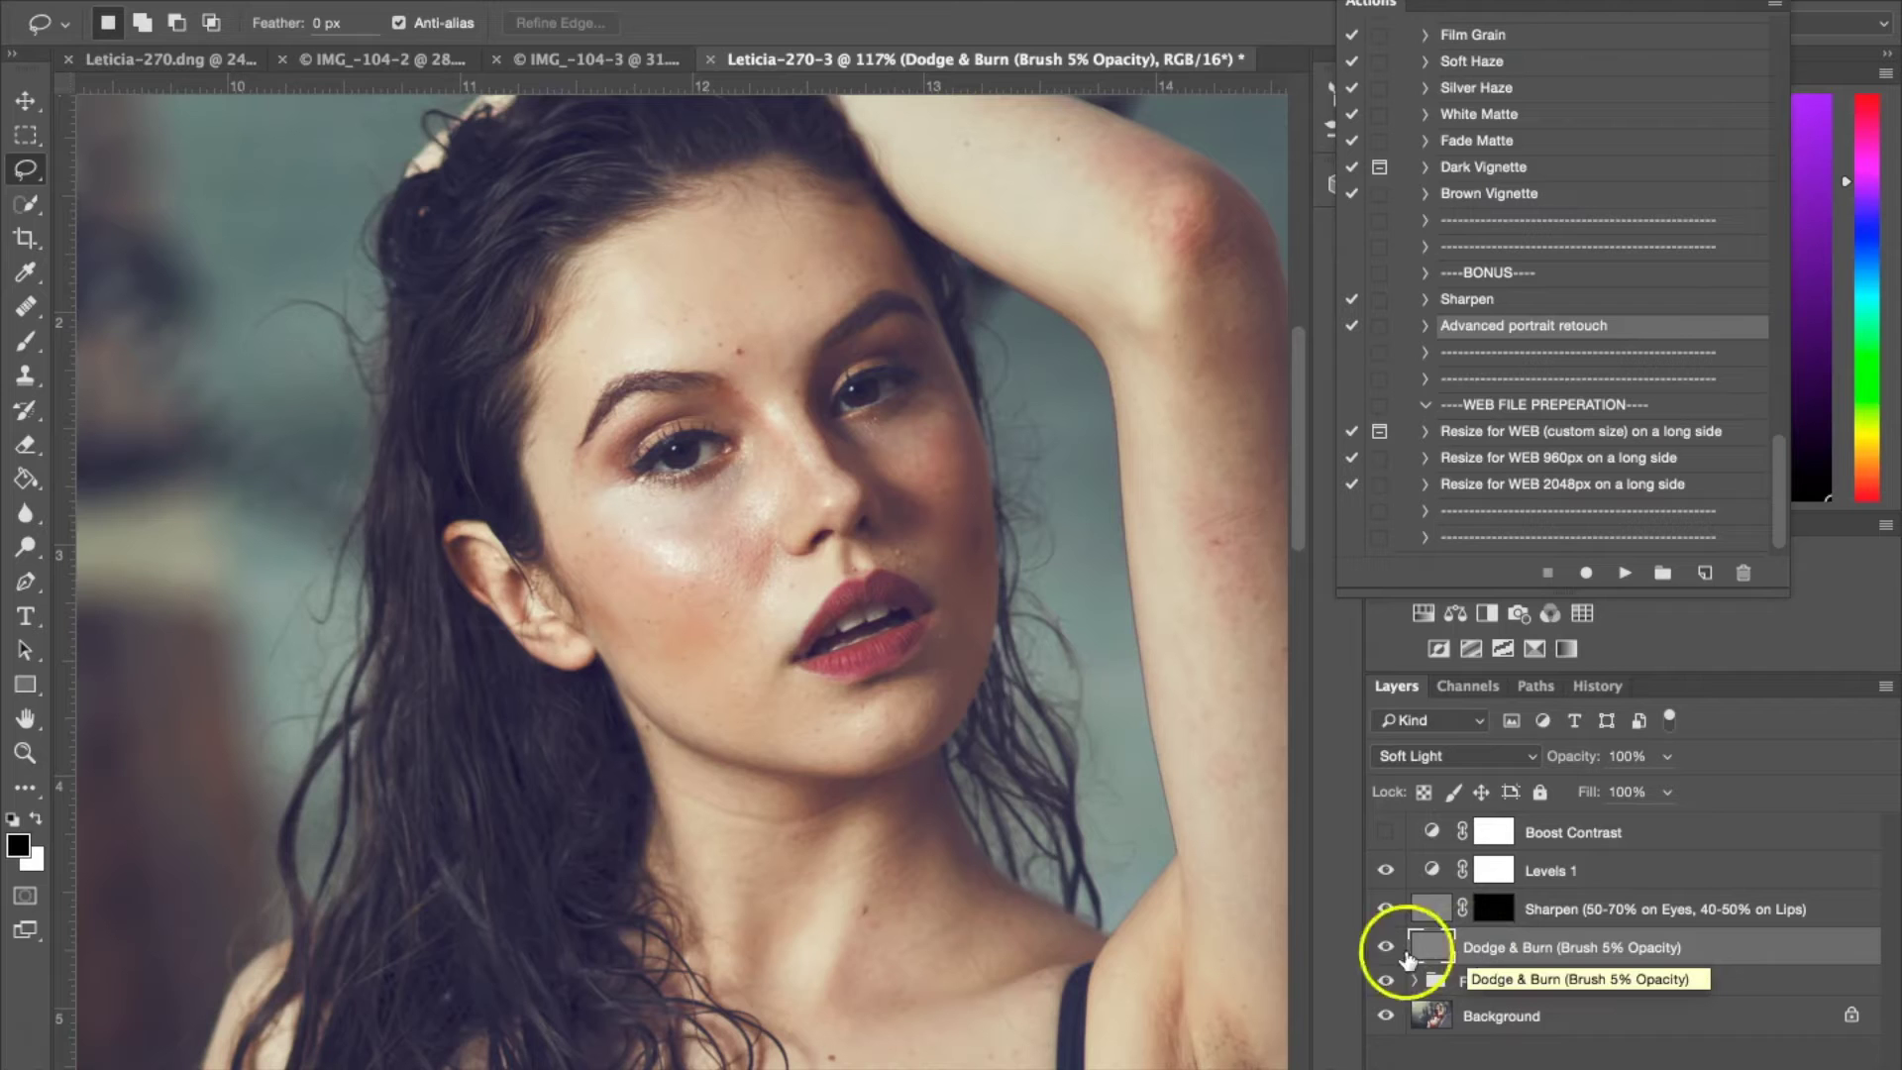
# Set up the Brush with 6% opacity and white as foreground, and lighten the brightly lit cheek under the eye.
pyautogui.click(24, 346)
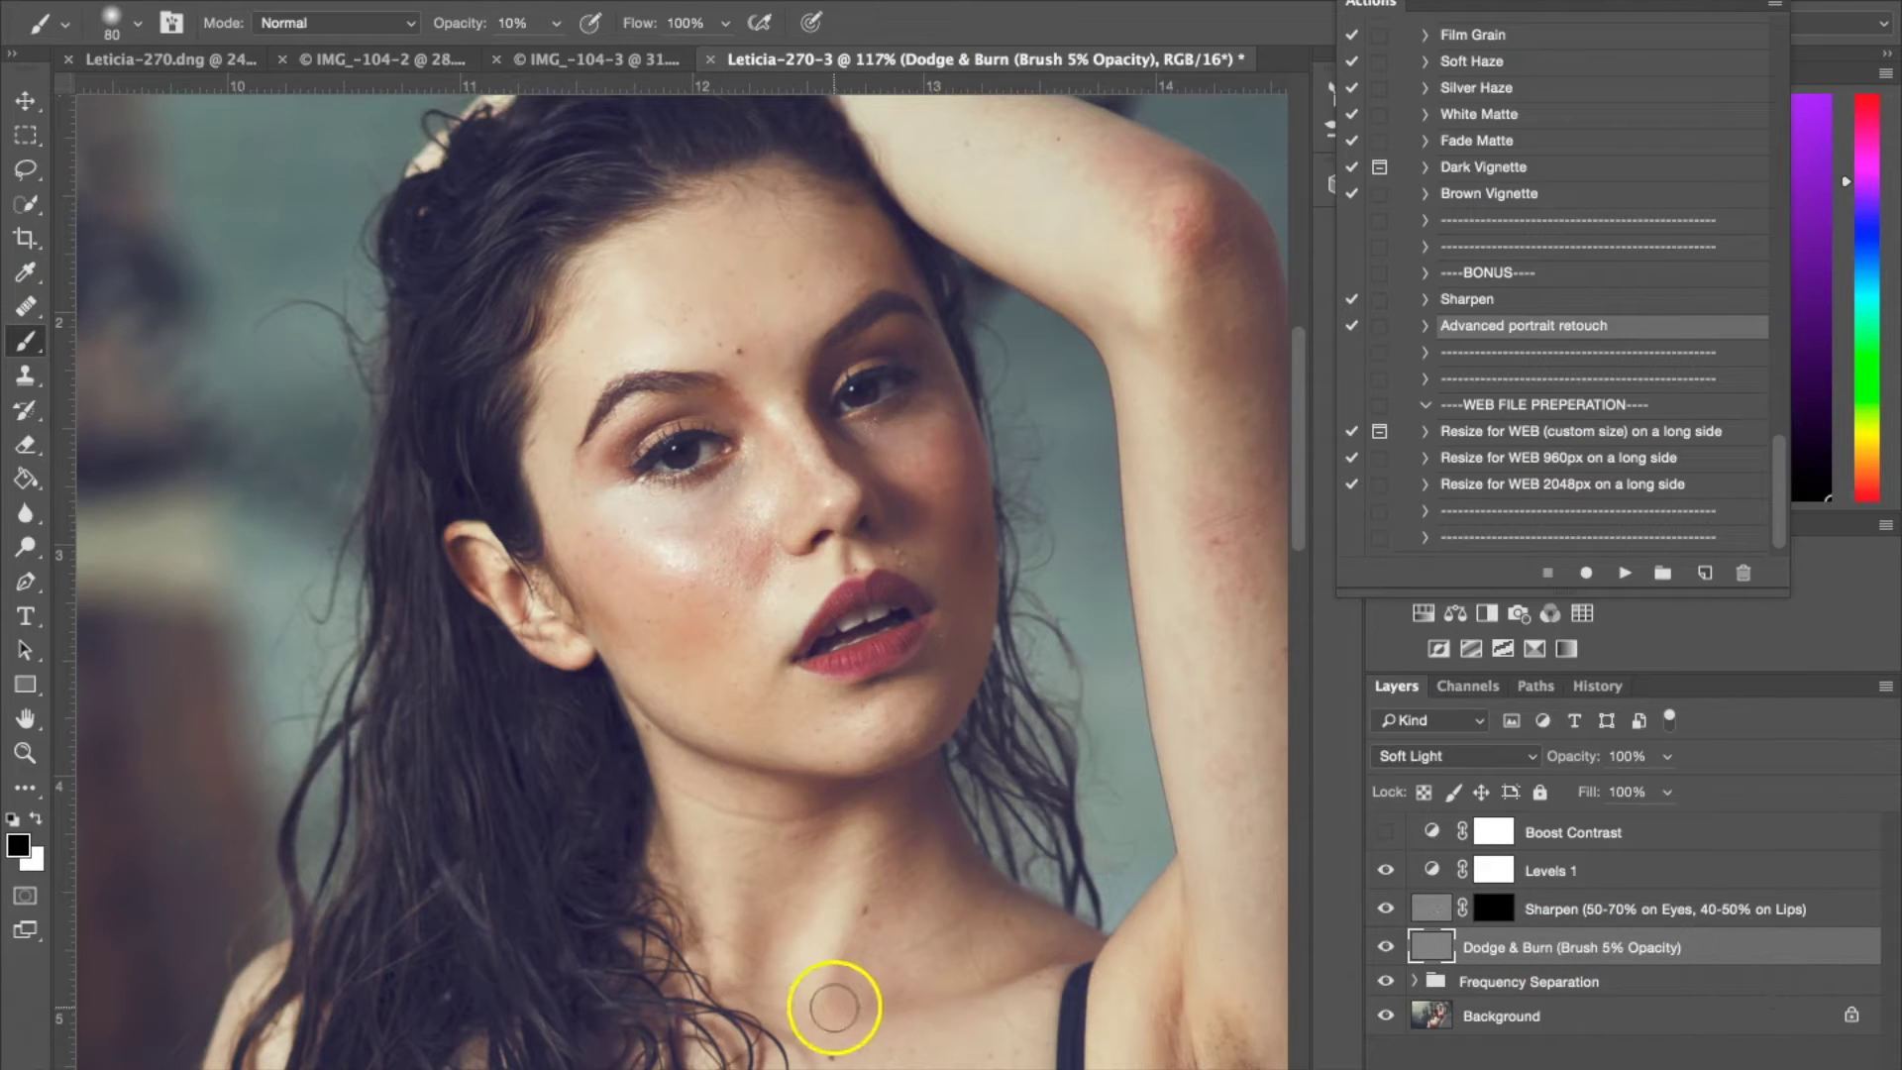
pyautogui.click(557, 28)
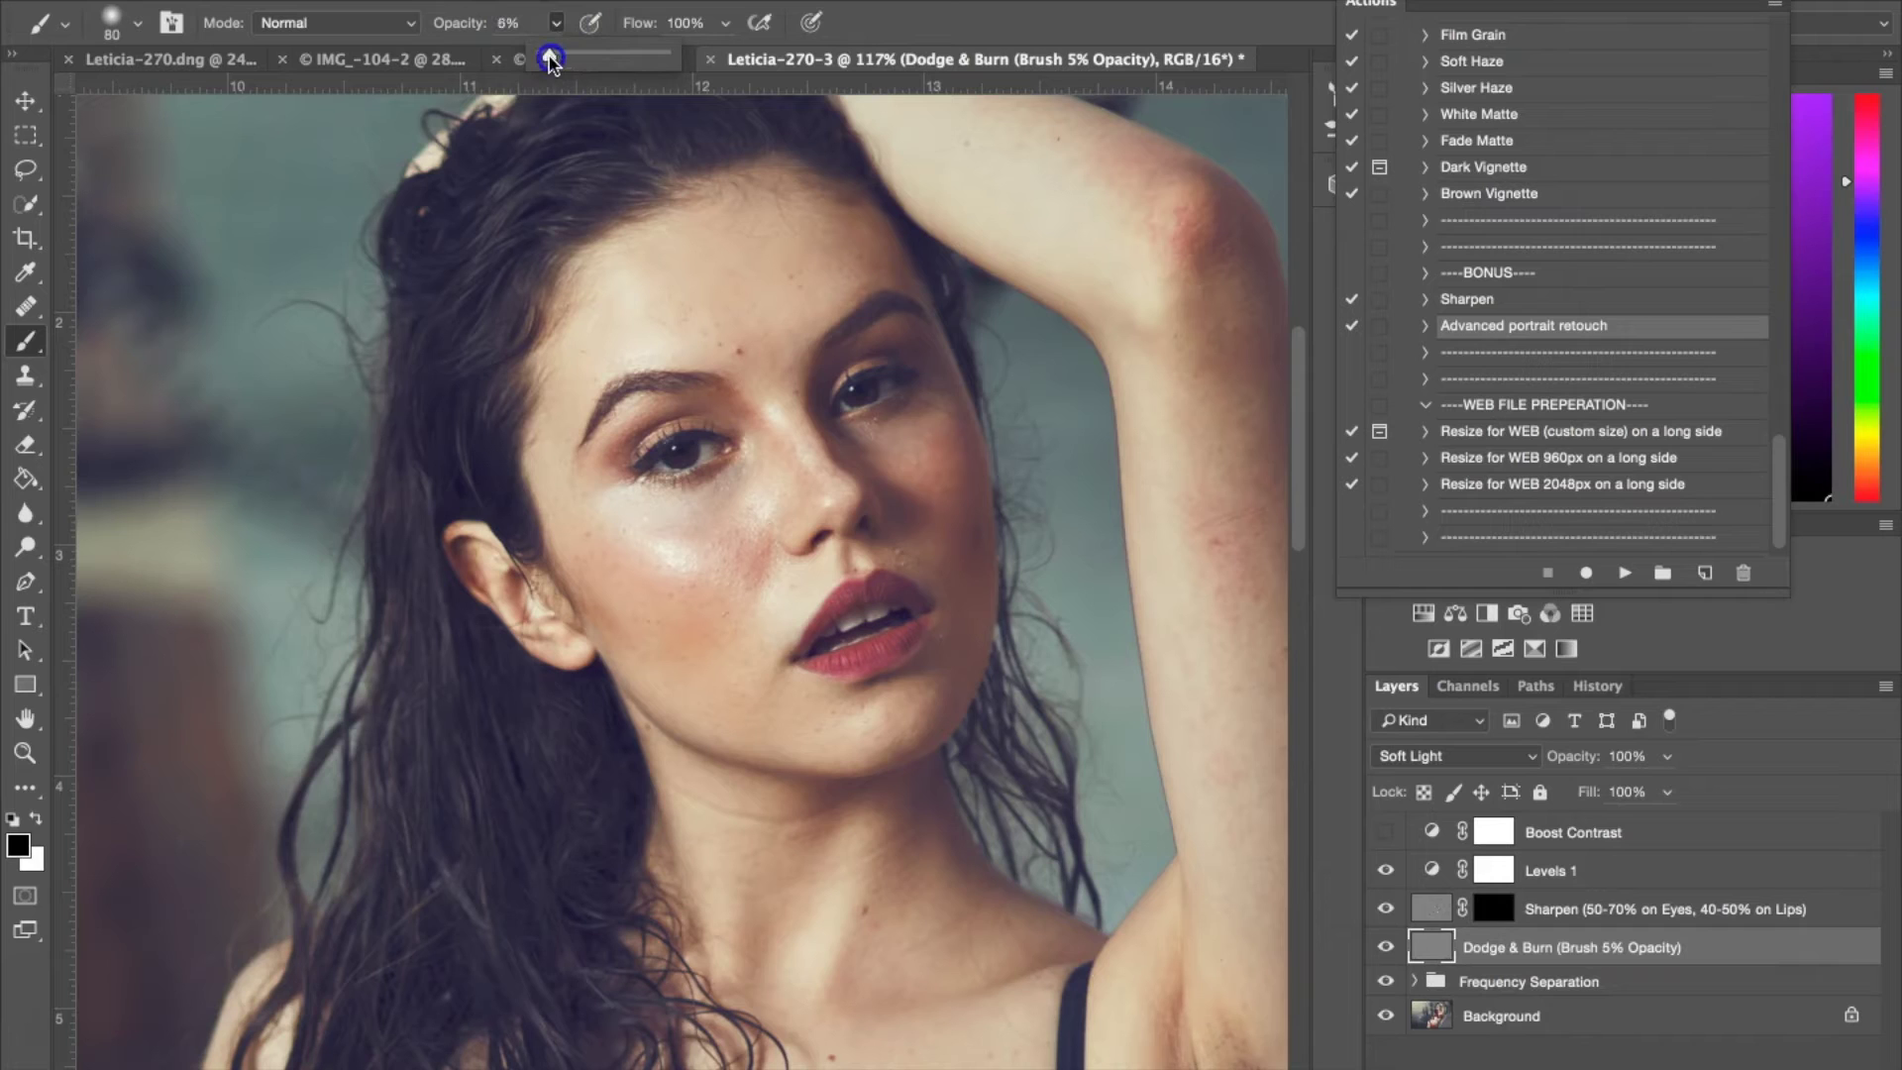
pyautogui.click(508, 19)
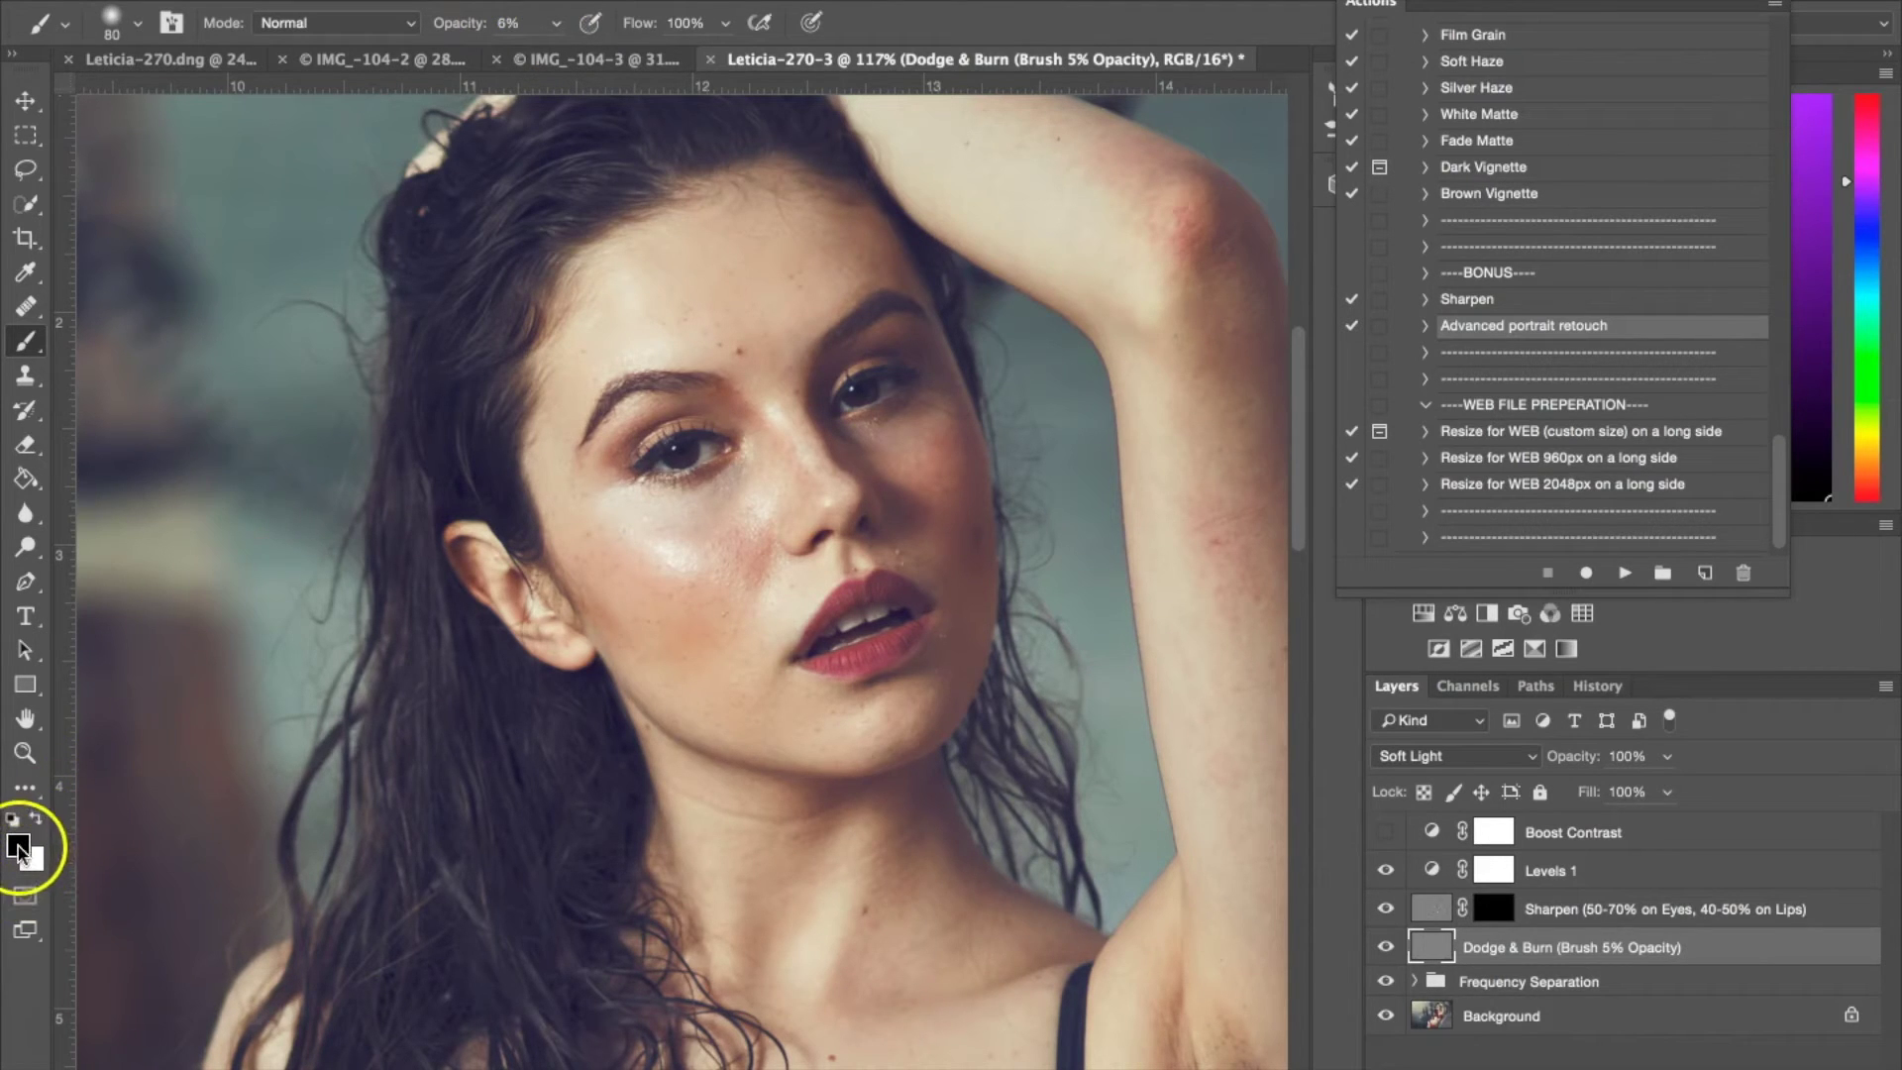
pyautogui.click(39, 820)
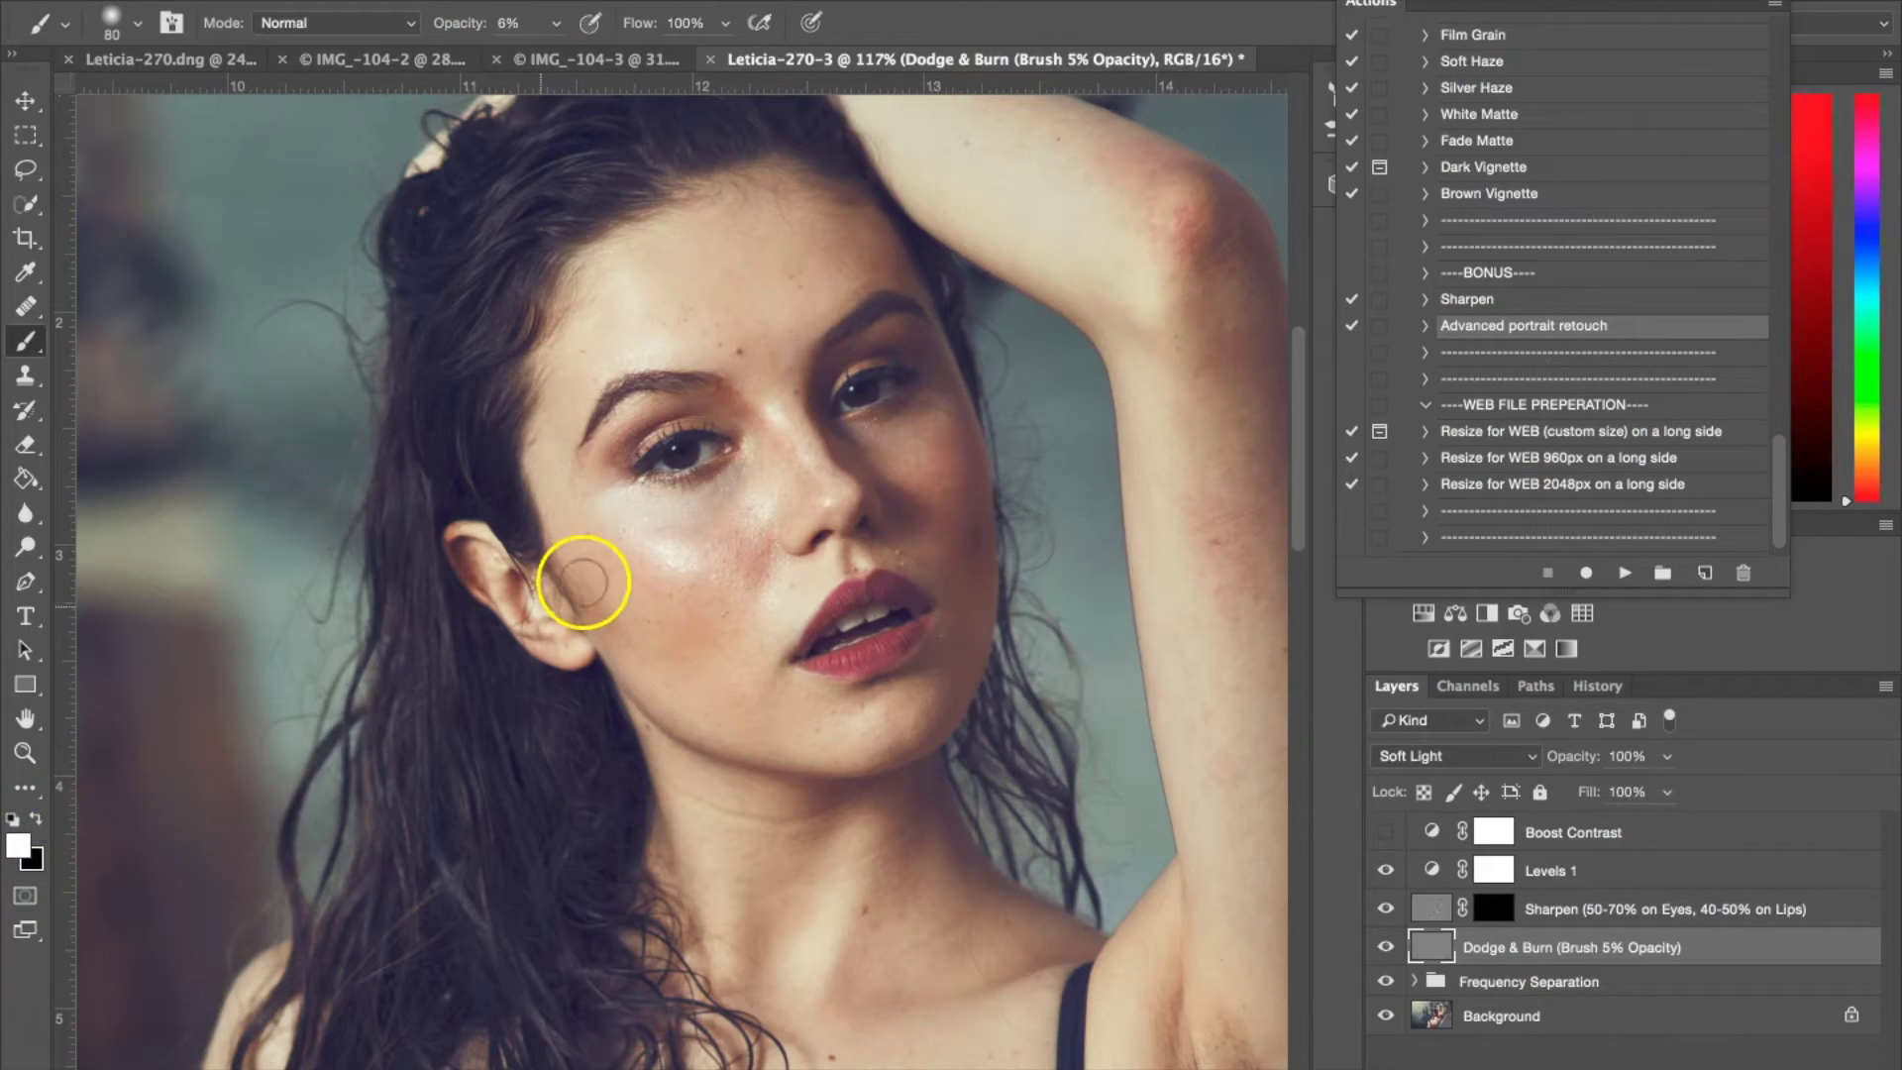
pyautogui.moveTo(731, 492); pyautogui.dragTo(606, 504)
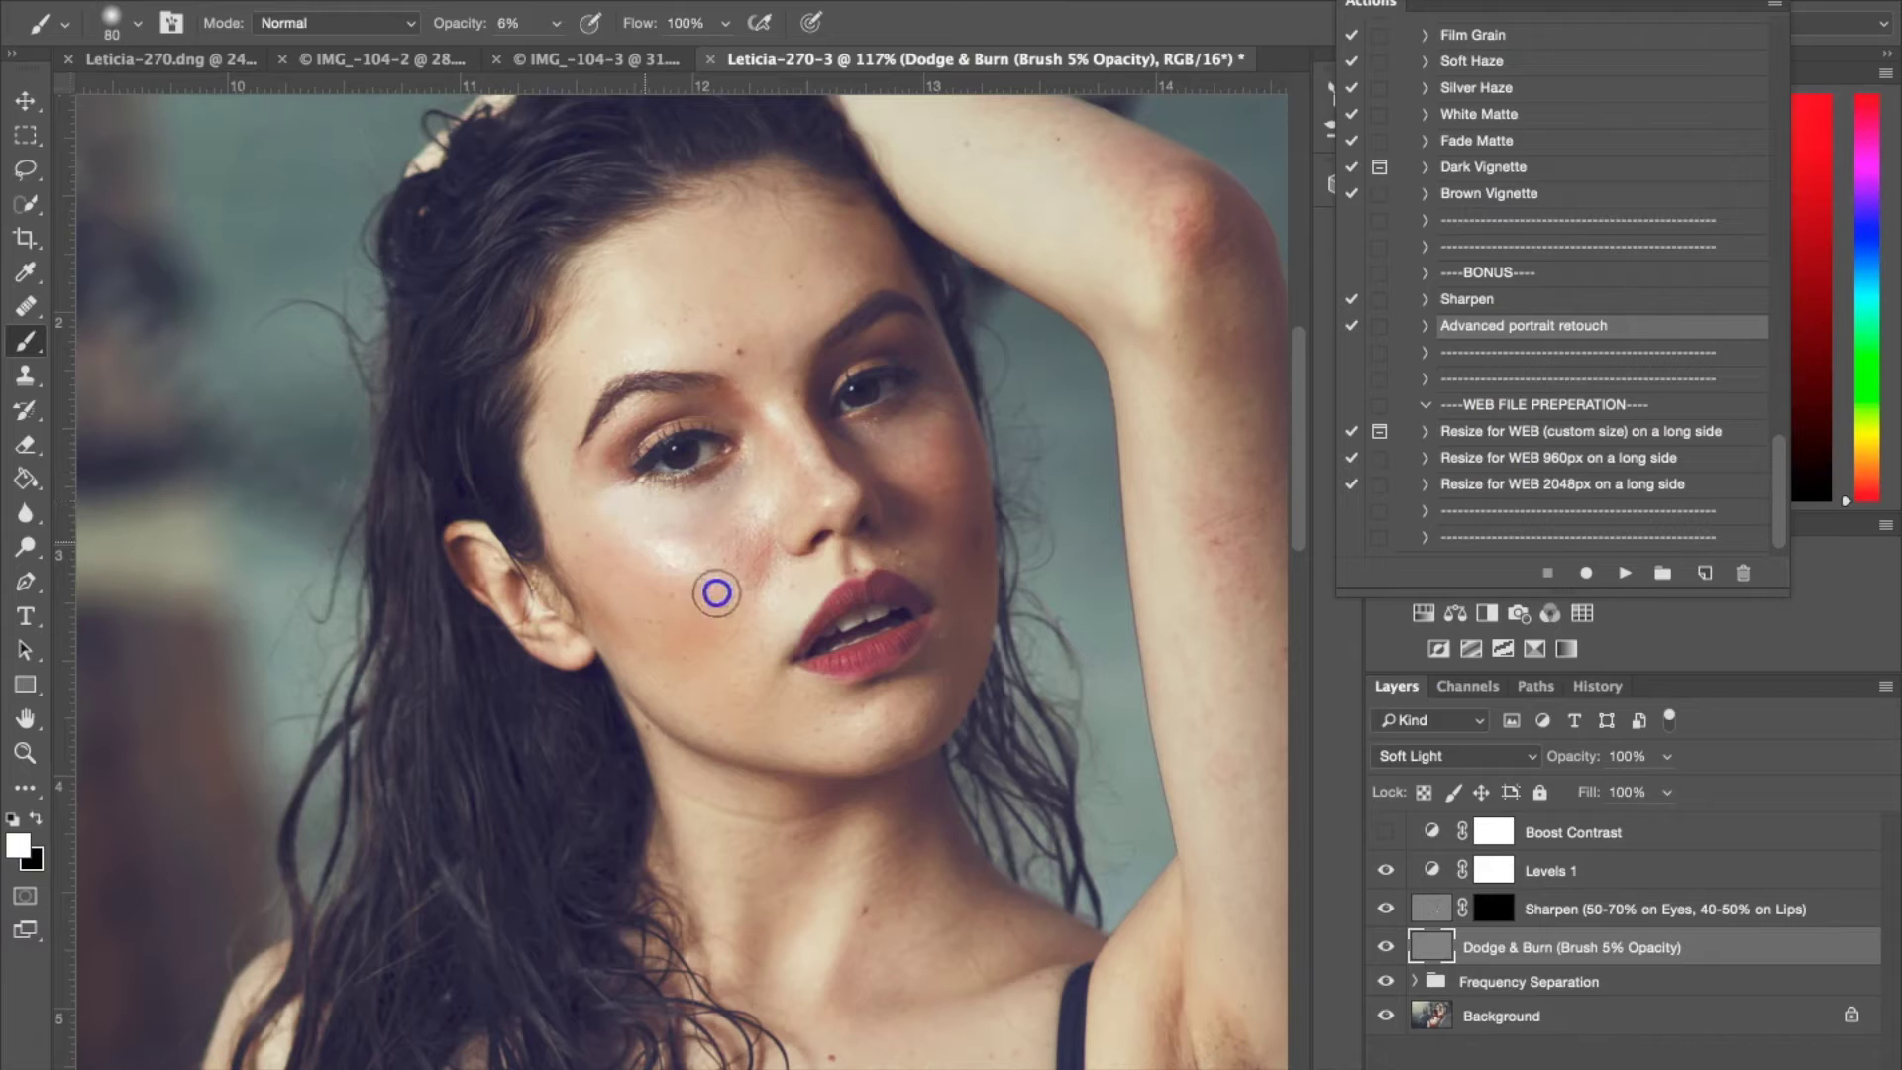
# Raise the brush opacity to 11% and dodge the highlights on the cheeks, nose, forehead and chin.
pyautogui.click(559, 24)
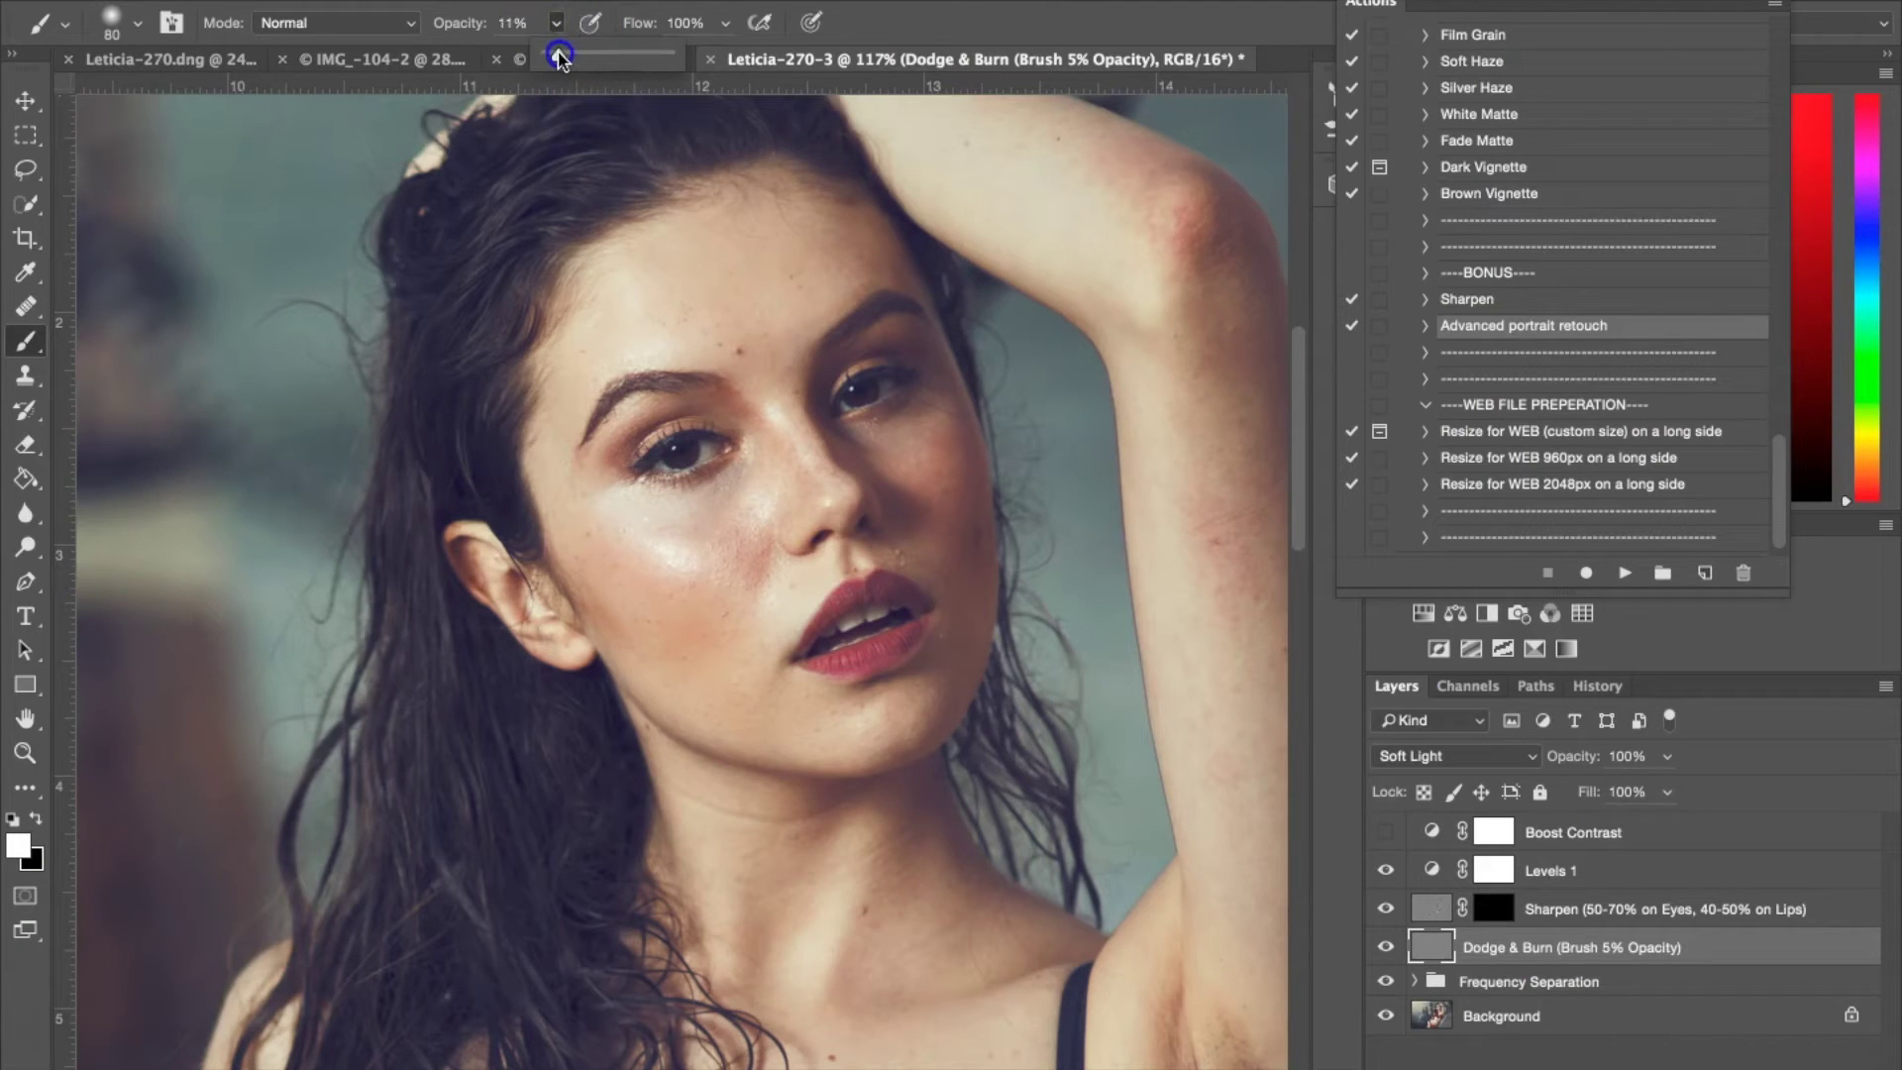
pyautogui.click(559, 23)
pyautogui.moveTo(764, 594)
pyautogui.mouseDown()
pyautogui.moveTo(737, 523)
pyautogui.moveTo(736, 558)
pyautogui.moveTo(735, 507)
pyautogui.moveTo(705, 571)
pyautogui.moveTo(601, 503)
pyautogui.moveTo(681, 577)
pyautogui.moveTo(922, 471)
pyautogui.moveTo(919, 440)
pyautogui.moveTo(591, 288)
pyautogui.mouseUp()
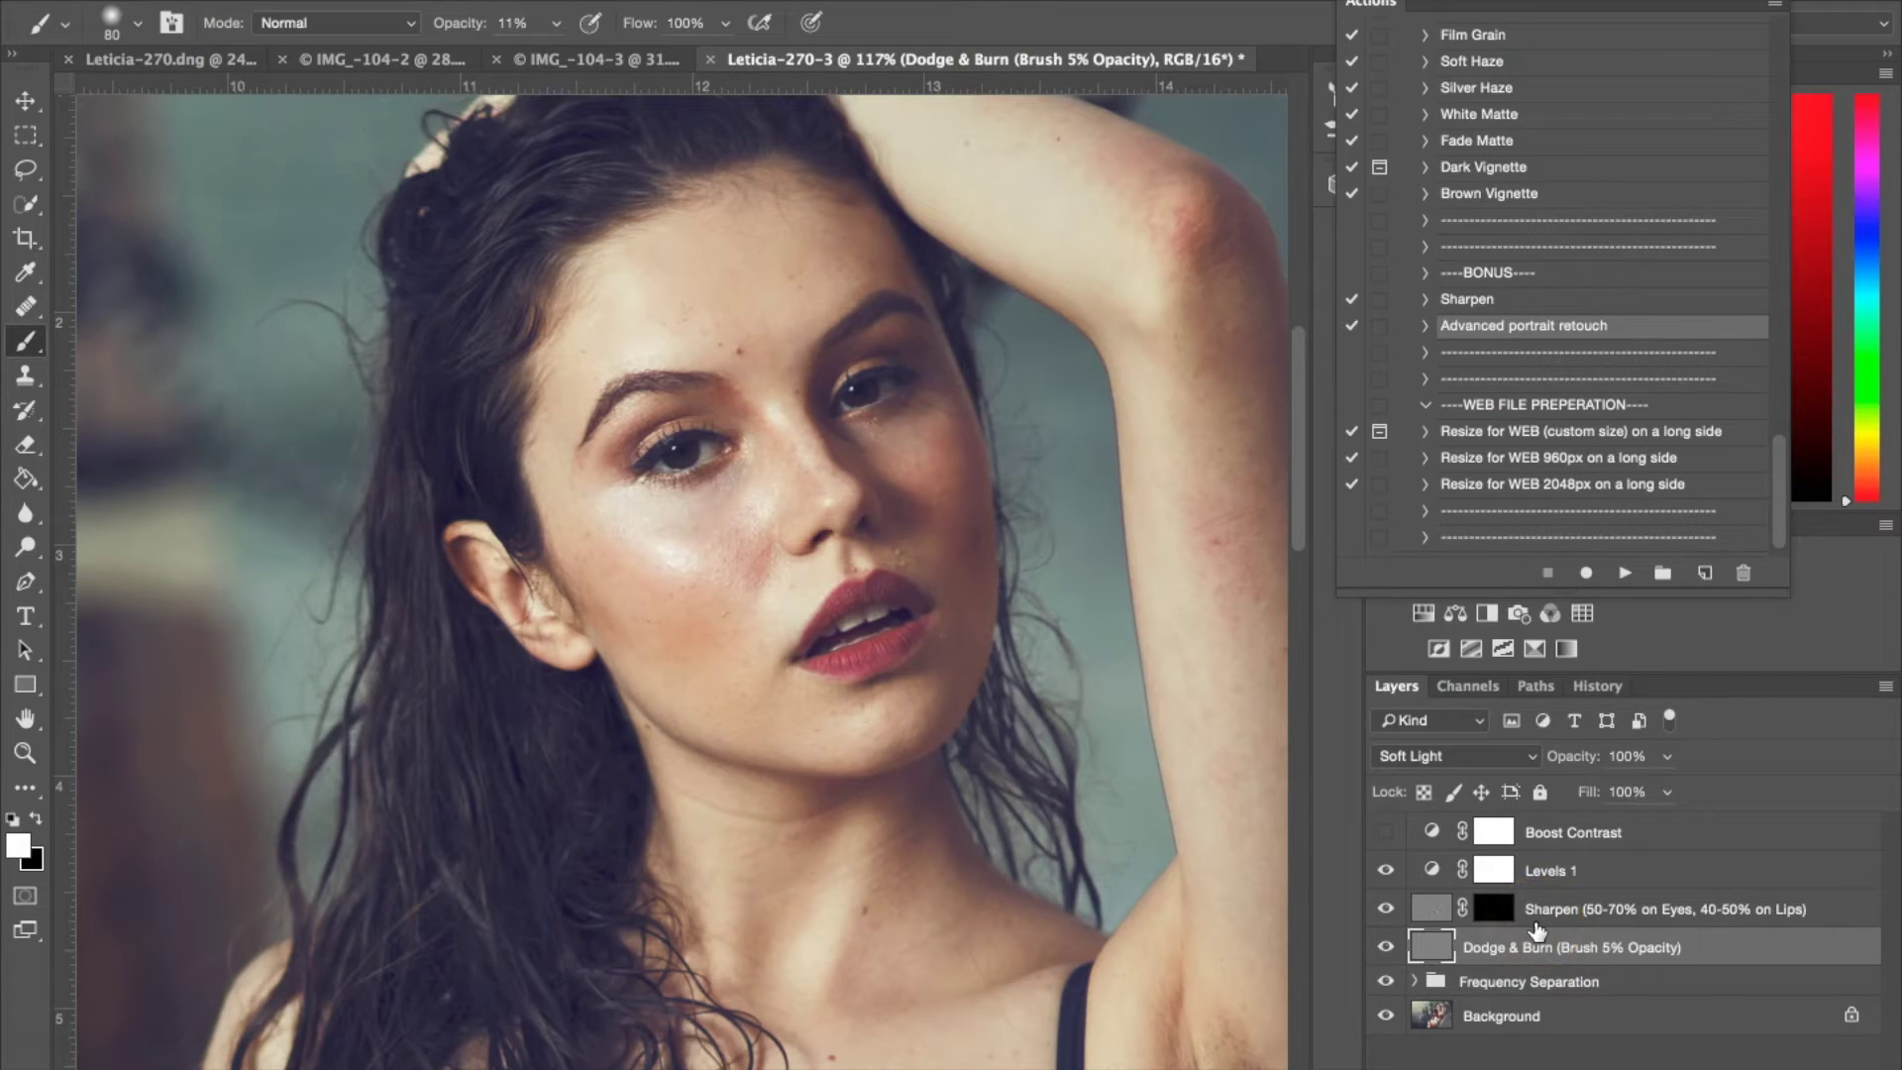
pyautogui.moveTo(900, 563)
pyautogui.mouseDown()
pyautogui.moveTo(707, 502)
pyautogui.moveTo(709, 476)
pyautogui.moveTo(734, 483)
pyautogui.moveTo(650, 505)
pyautogui.moveTo(717, 600)
pyautogui.moveTo(747, 462)
pyautogui.mouseUp()
pyautogui.moveTo(903, 458); pyautogui.dragTo(929, 426)
pyautogui.moveTo(718, 273); pyautogui.dragTo(769, 318)
pyautogui.moveTo(650, 276)
pyautogui.mouseDown()
pyautogui.moveTo(814, 272)
pyautogui.moveTo(803, 333)
pyautogui.moveTo(743, 306)
pyautogui.mouseUp()
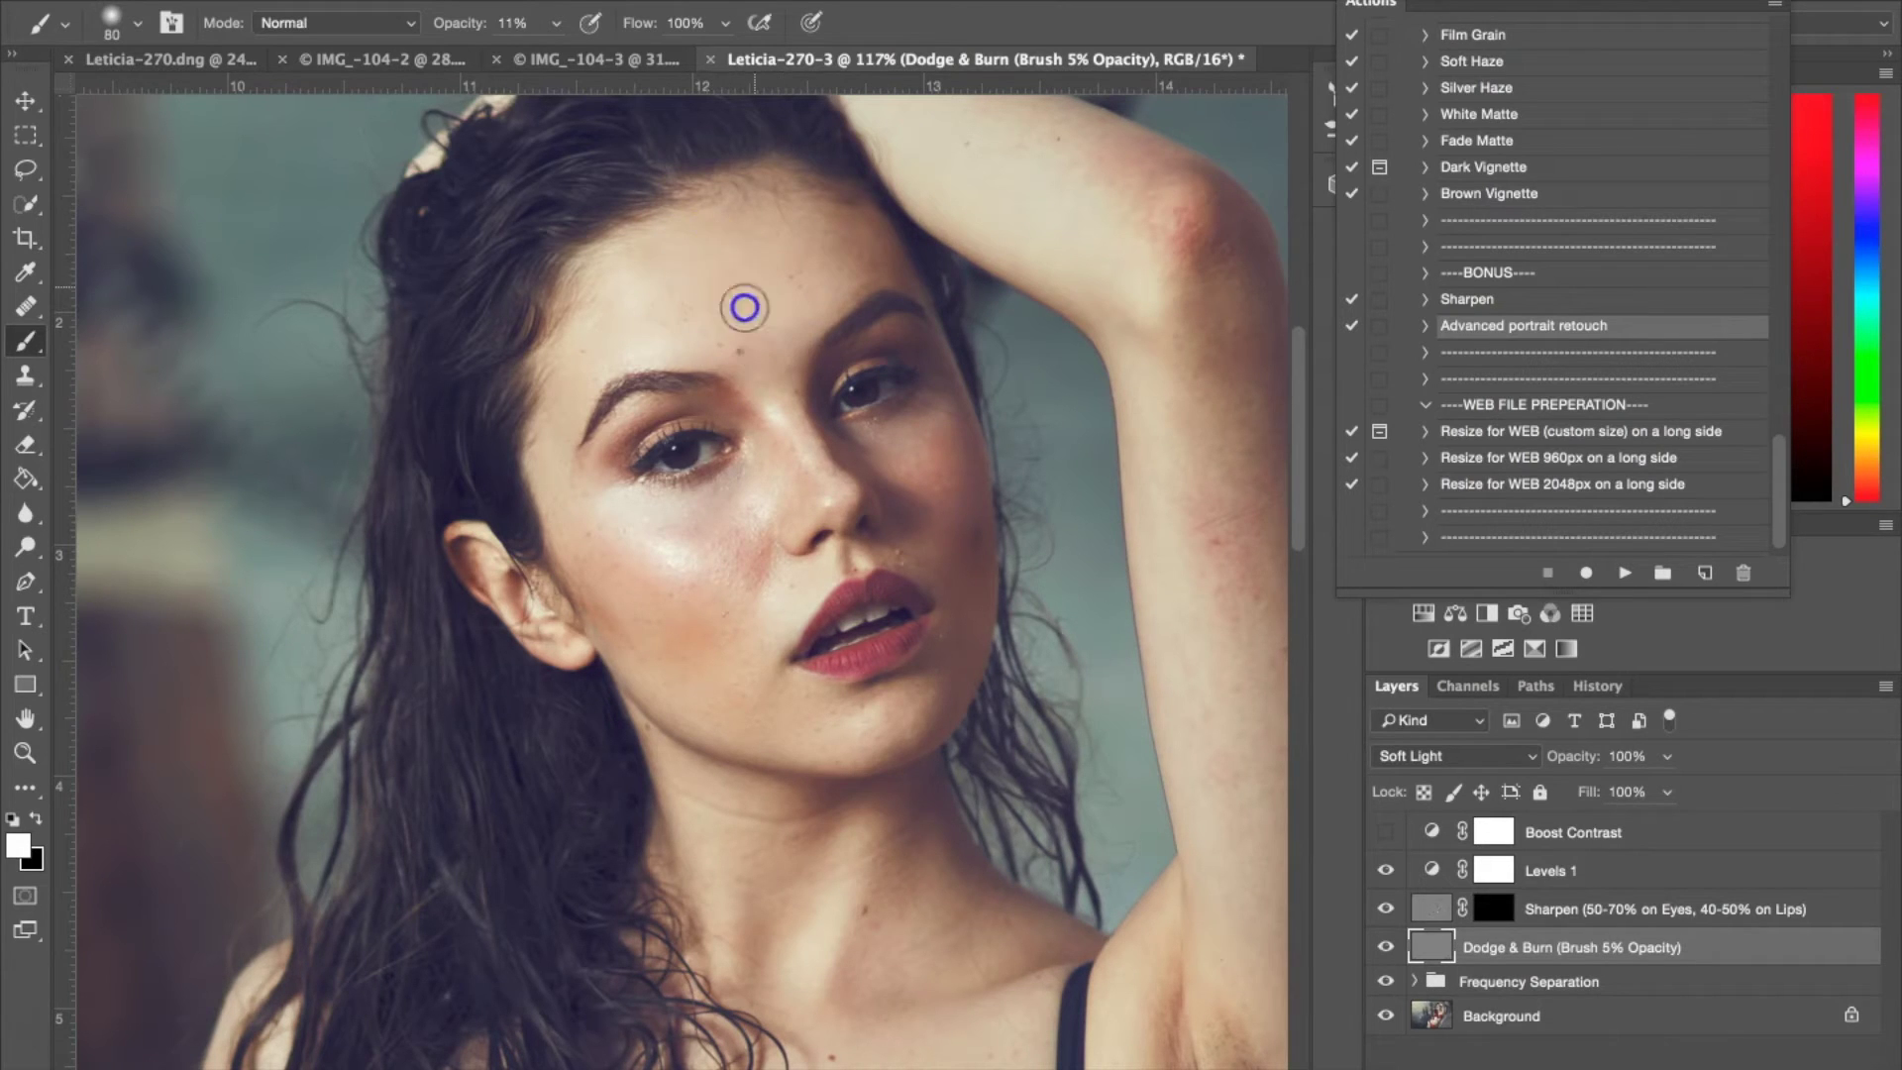
pyautogui.moveTo(1026, 763)
pyautogui.mouseDown()
pyautogui.moveTo(984, 795)
pyautogui.moveTo(884, 735)
pyautogui.moveTo(850, 546)
pyautogui.moveTo(875, 730)
pyautogui.mouseUp()
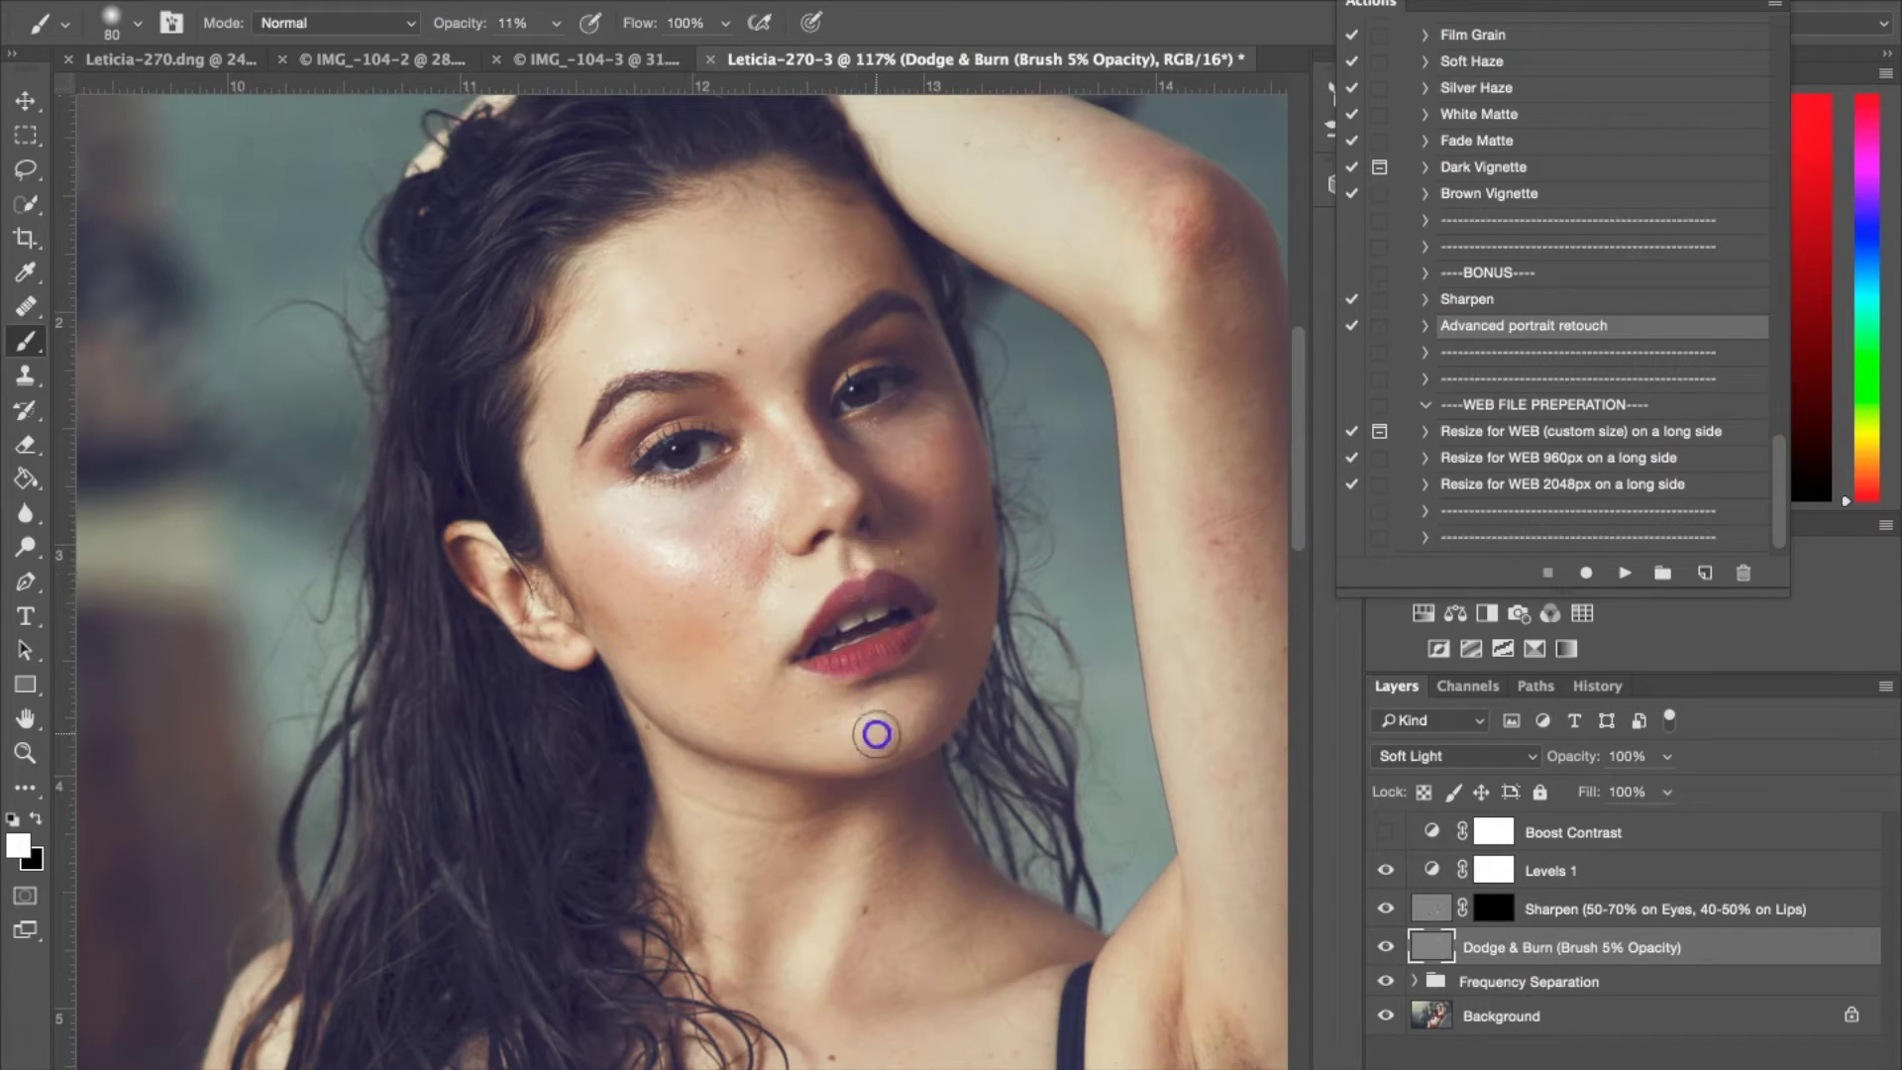
# Toggle the Dodge & Burn layer's visibility to compare the face before and after the dodging.
pyautogui.click(1386, 949)
pyautogui.click(1386, 949)
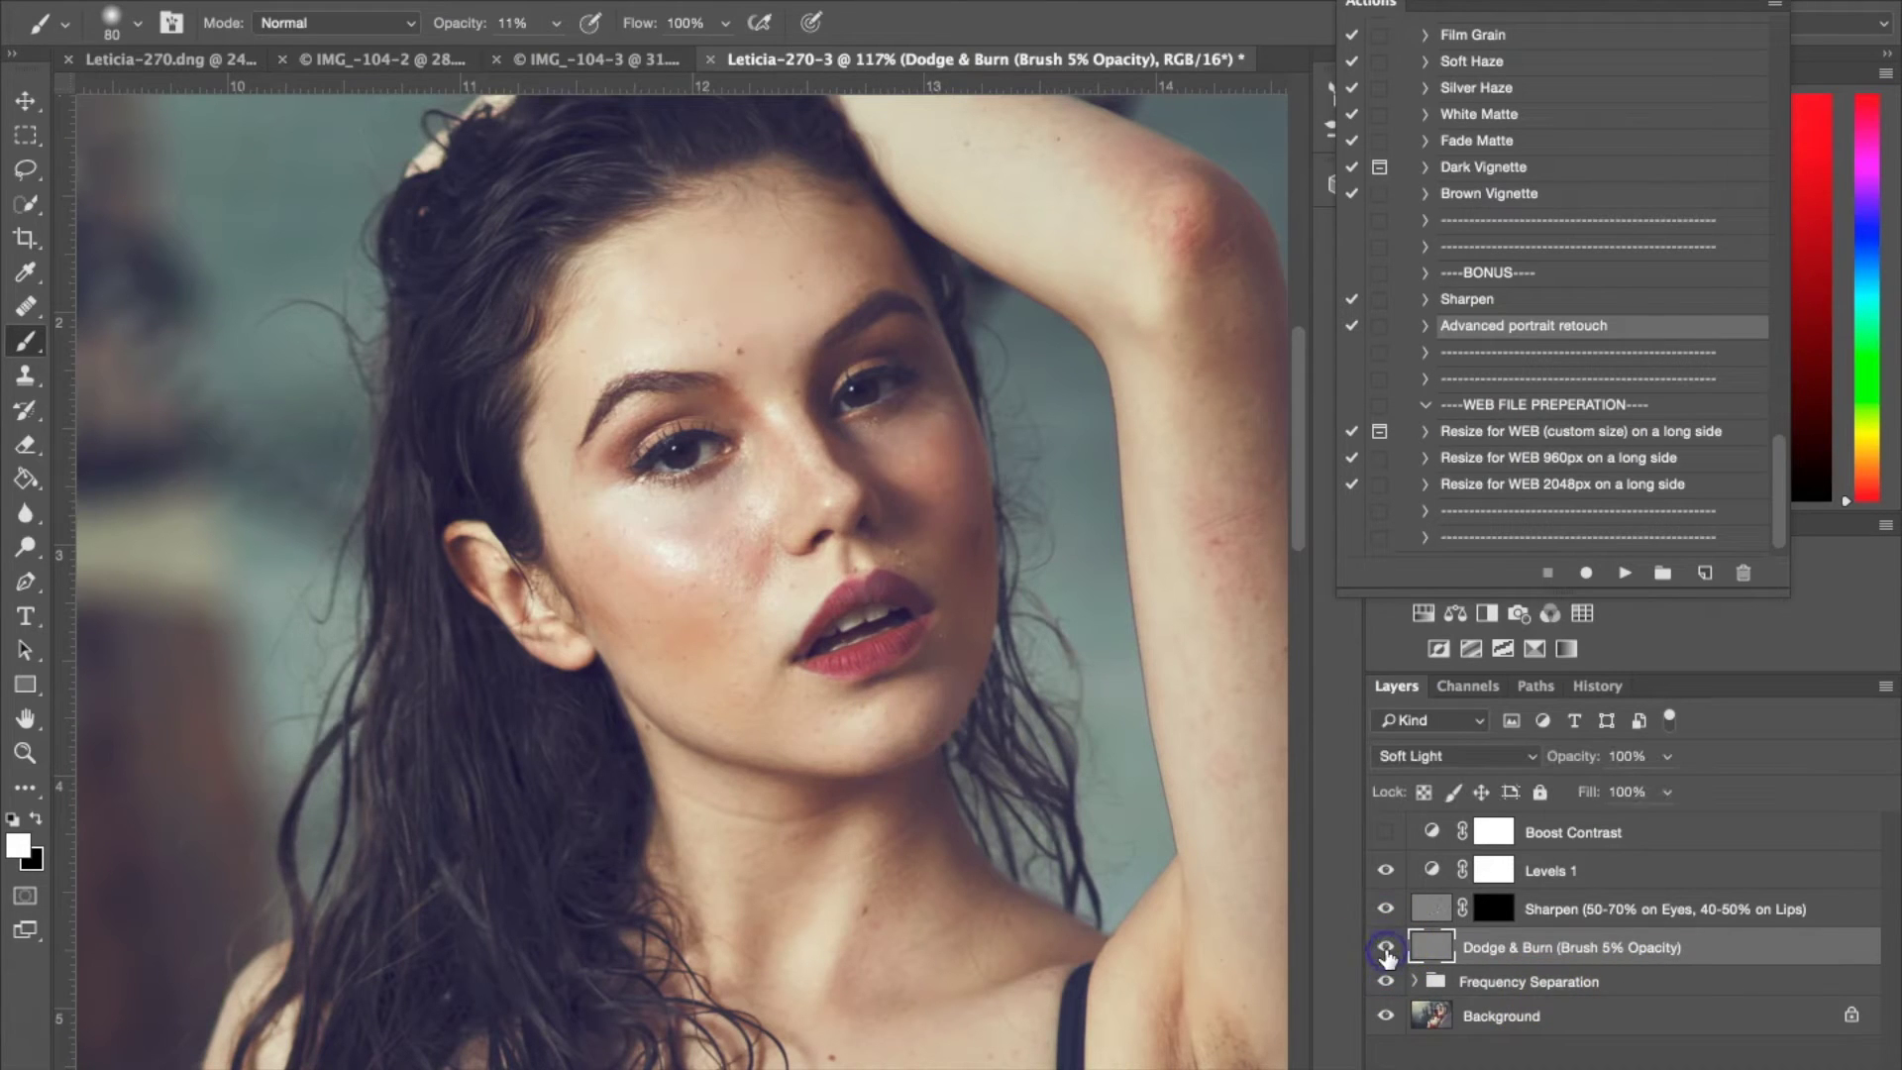
pyautogui.click(1386, 949)
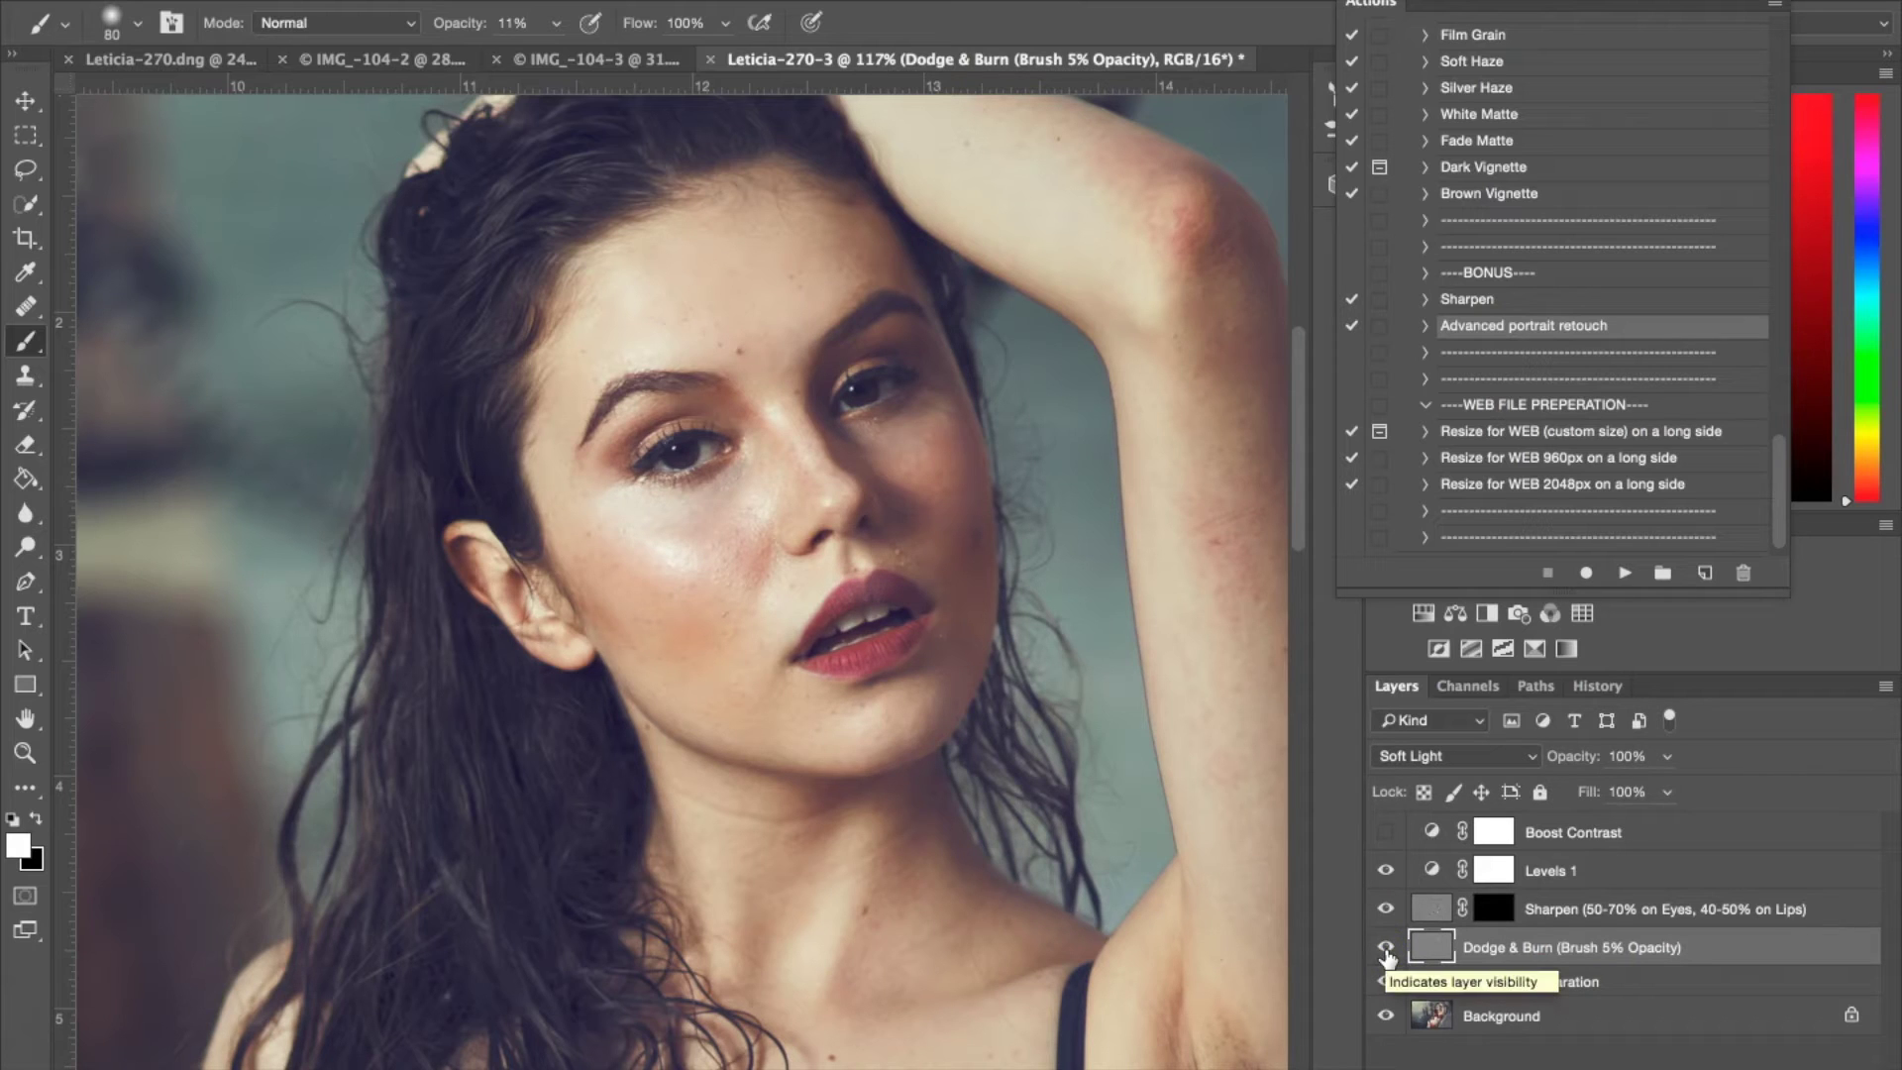
pyautogui.click(1387, 949)
pyautogui.click(1386, 950)
# Switch the brush to black at 5% opacity and burn the nose side, brow area, jaw, cheek contour and temple.
pyautogui.press(']')
pyautogui.press('0')
pyautogui.press('5')
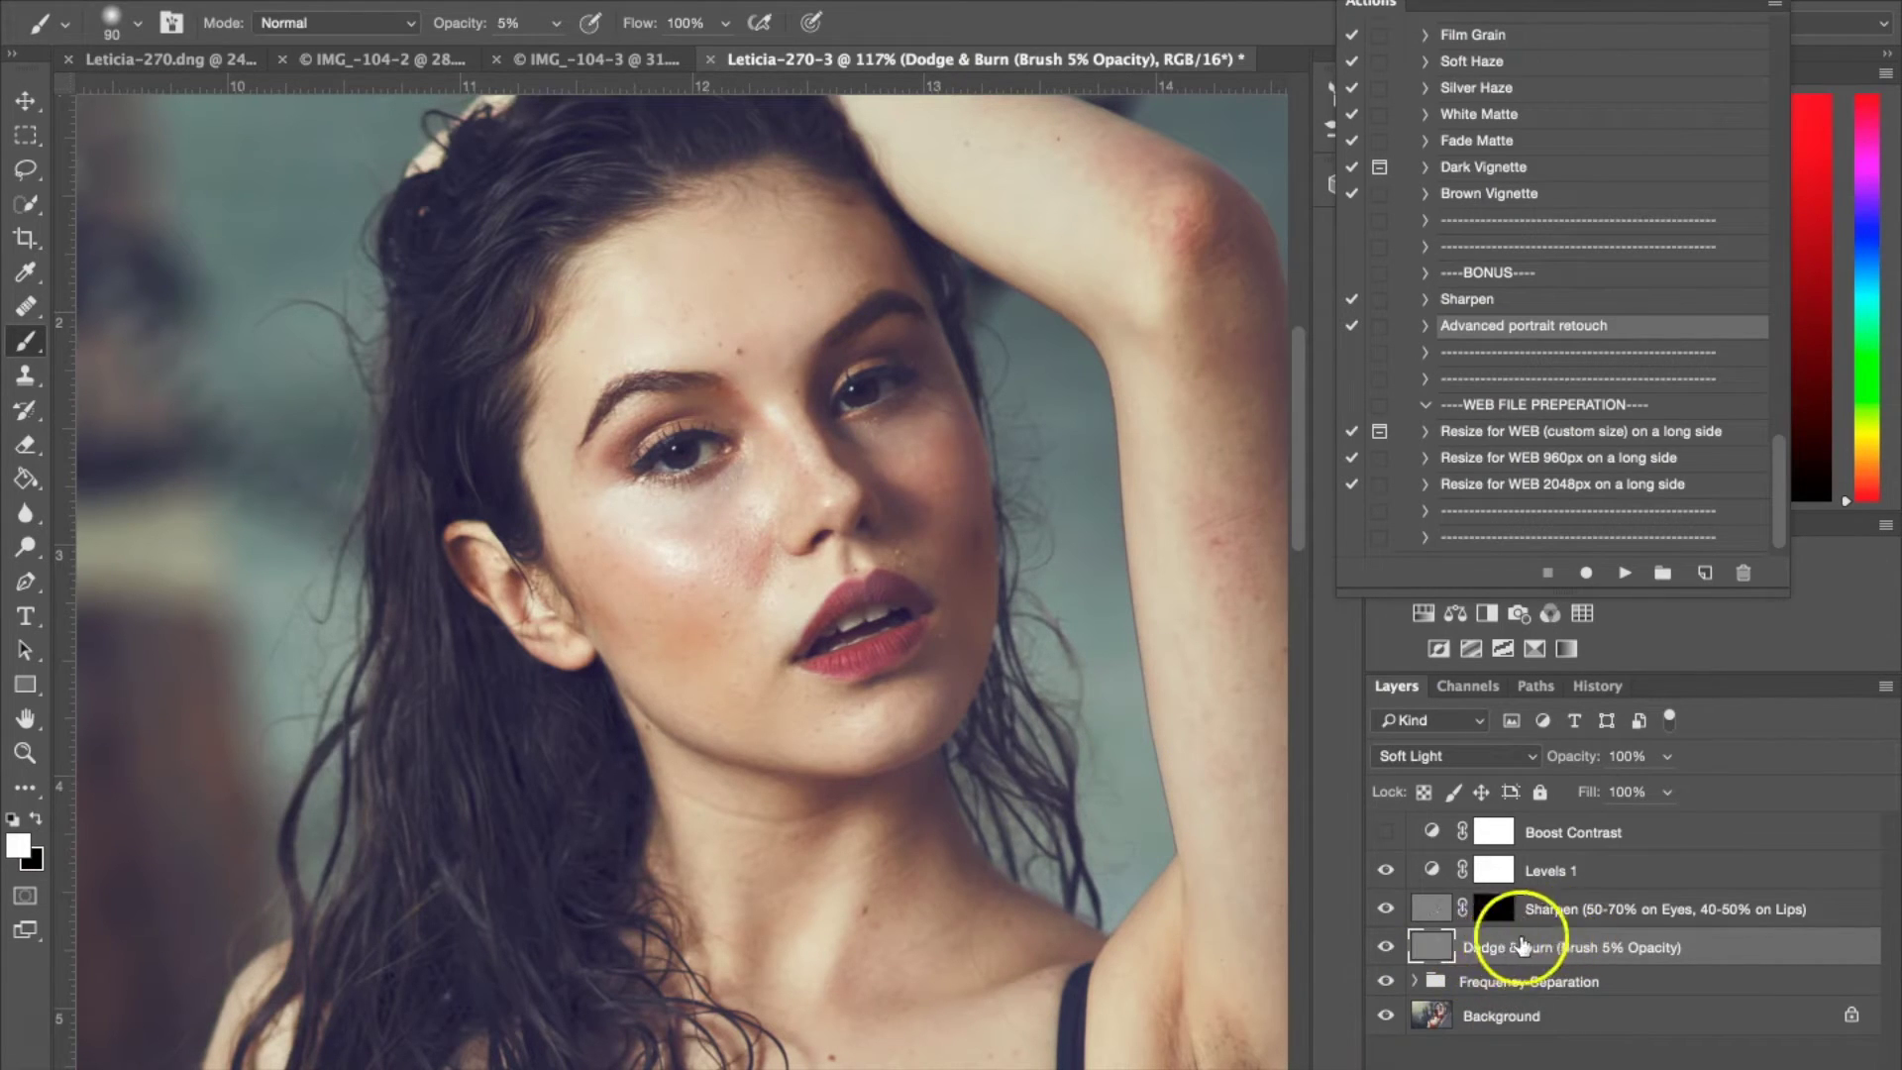
pyautogui.click(37, 820)
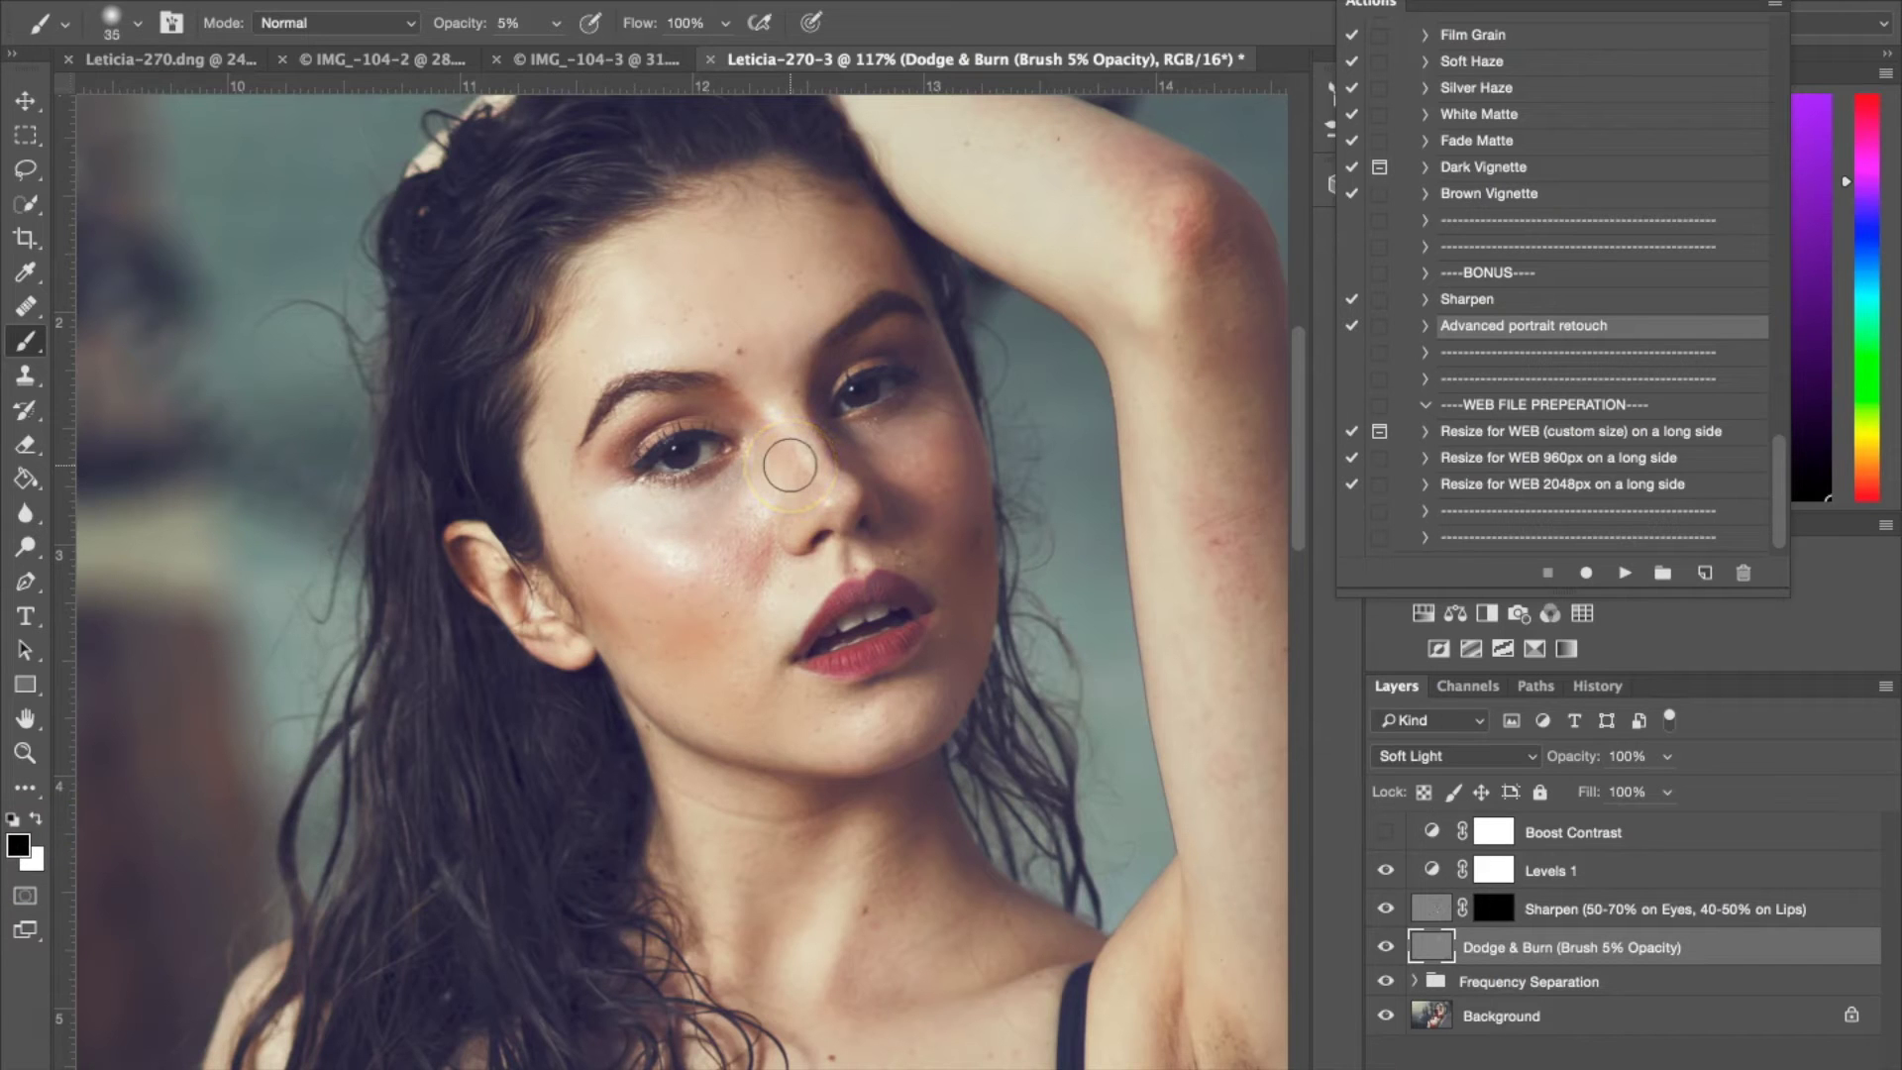
pyautogui.moveTo(790, 465); pyautogui.dragTo(706, 384)
pyautogui.moveTo(837, 340); pyautogui.dragTo(841, 334)
pyautogui.moveTo(628, 764)
pyautogui.mouseDown()
pyautogui.moveTo(589, 548)
pyautogui.moveTo(667, 685)
pyautogui.moveTo(715, 605)
pyautogui.moveTo(673, 641)
pyautogui.mouseUp()
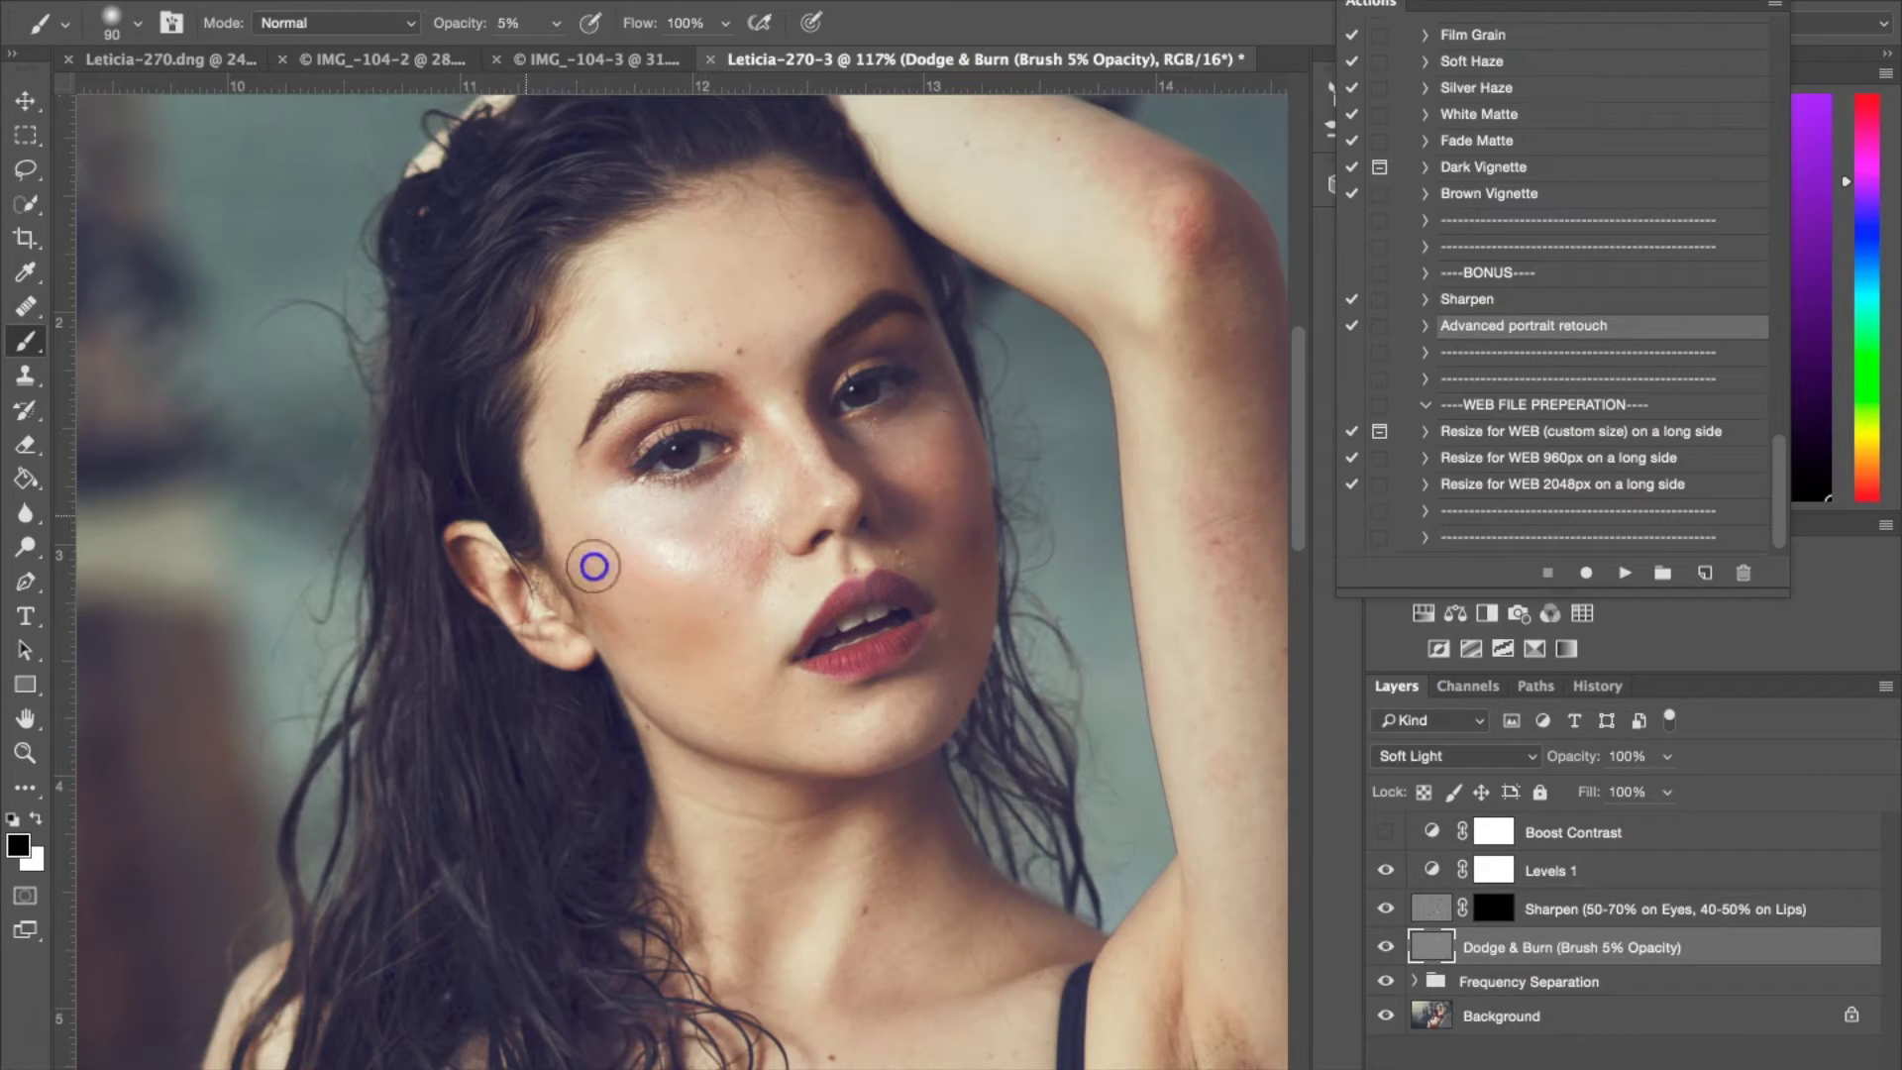
pyautogui.moveTo(549, 387); pyautogui.dragTo(565, 318)
# Raise the brush opacity to 9% and darken the temple, the cheek edge and the shaded far side of the face.
pyautogui.click(556, 23)
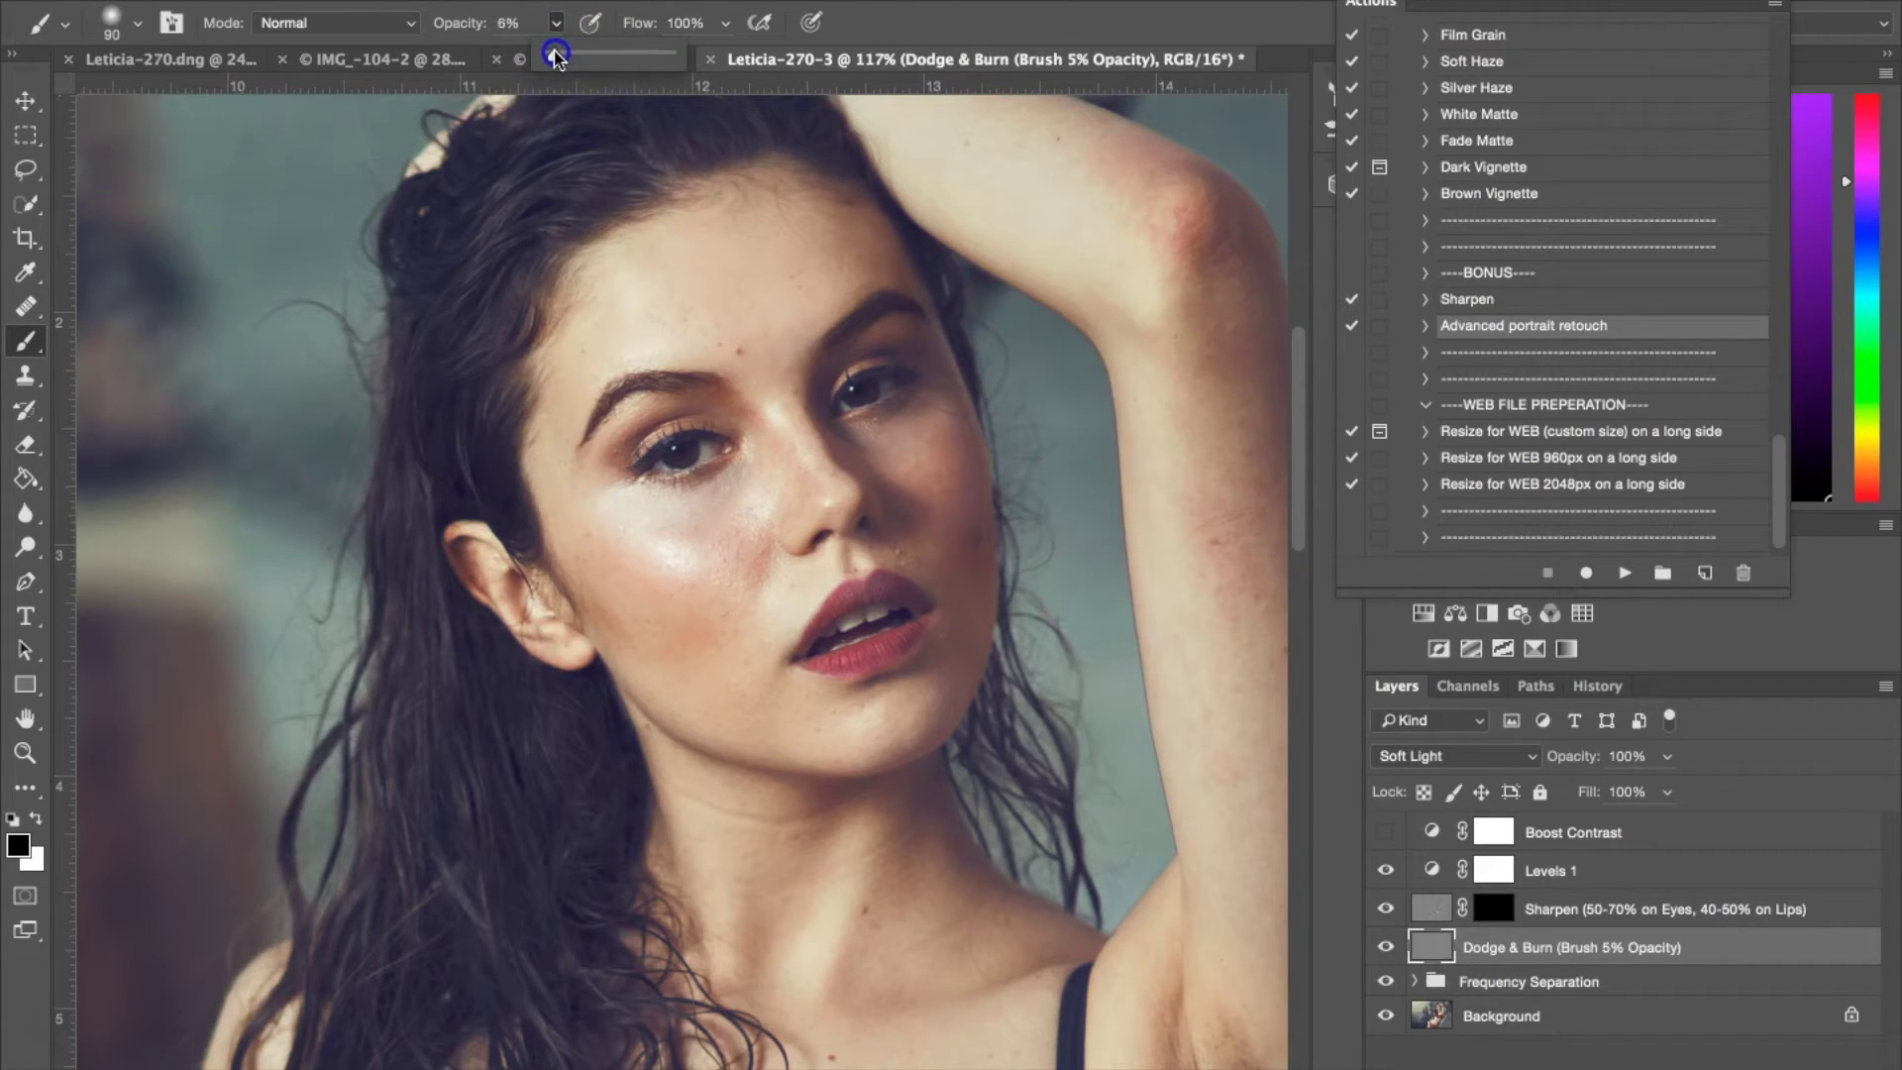
pyautogui.click(549, 3)
pyautogui.moveTo(580, 475); pyautogui.dragTo(542, 377)
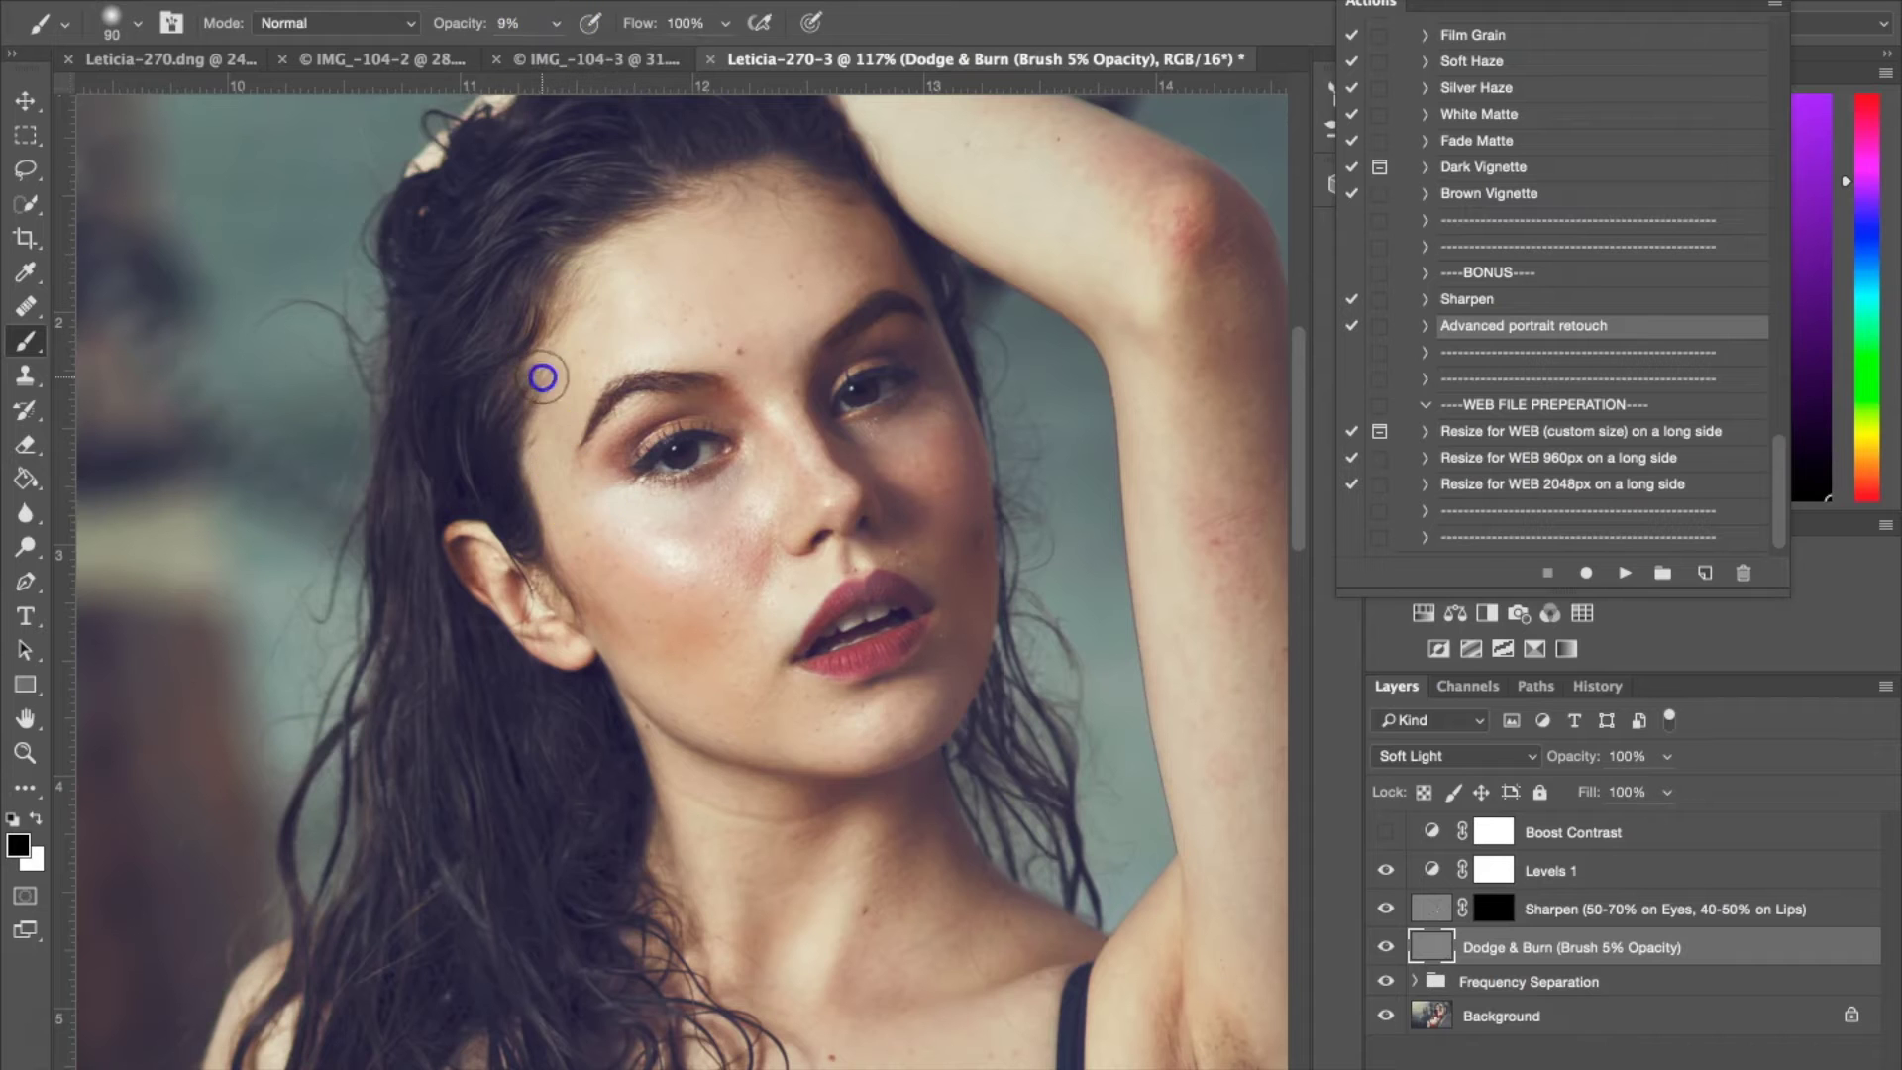
pyautogui.click(558, 528)
pyautogui.moveTo(927, 560); pyautogui.dragTo(955, 516)
pyautogui.moveTo(963, 414); pyautogui.dragTo(943, 347)
# Deepen the cheek hollow and the shadows under the jaw, and contour the nose with a 40 px brush.
pyautogui.moveTo(492, 496)
pyautogui.mouseDown()
pyautogui.moveTo(578, 306)
pyautogui.moveTo(615, 581)
pyautogui.moveTo(662, 581)
pyautogui.mouseUp()
pyautogui.moveTo(524, 423)
pyautogui.mouseDown()
pyautogui.moveTo(595, 246)
pyautogui.moveTo(563, 299)
pyautogui.moveTo(552, 535)
pyautogui.mouseUp()
pyautogui.moveTo(832, 798); pyautogui.dragTo(784, 773)
pyautogui.moveTo(922, 810); pyautogui.dragTo(955, 711)
pyautogui.moveTo(768, 578)
pyautogui.mouseDown()
pyautogui.moveTo(740, 522)
pyautogui.moveTo(810, 534)
pyautogui.moveTo(806, 485)
pyautogui.mouseUp()
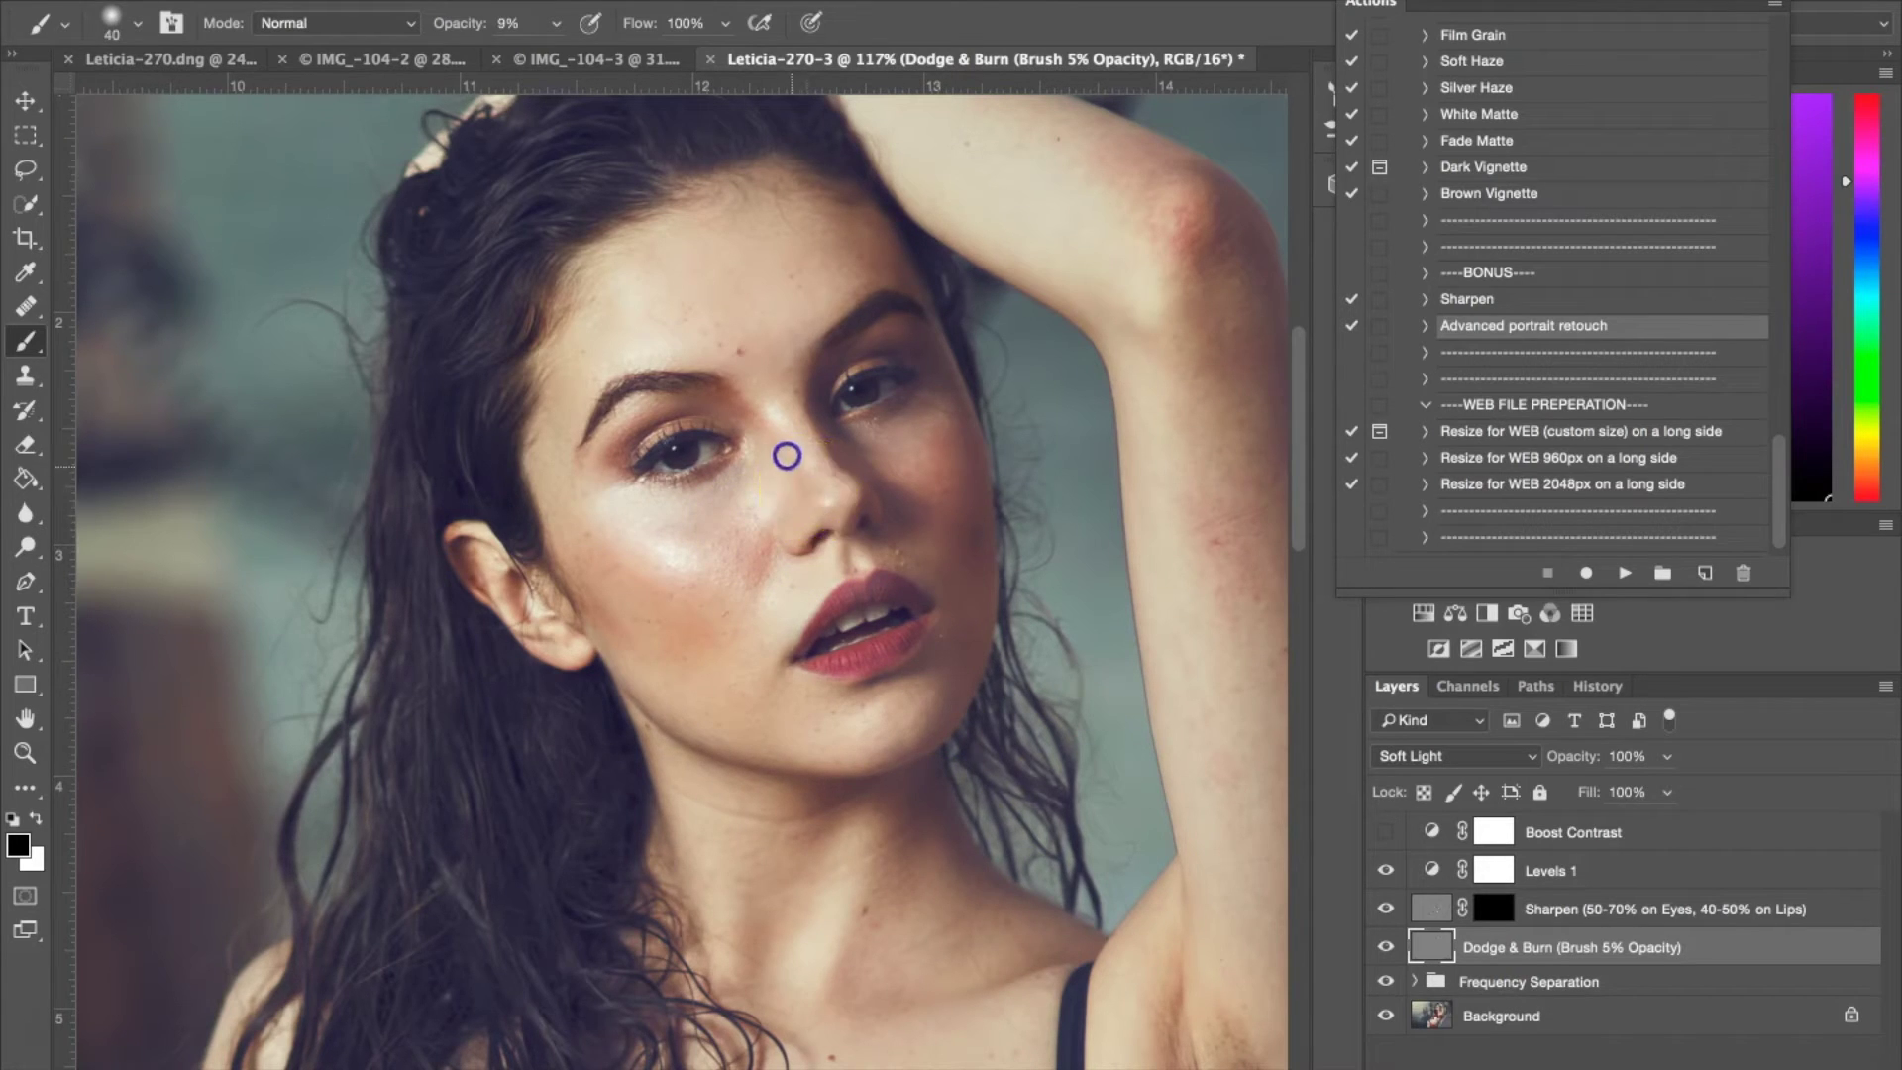
pyautogui.moveTo(836, 433)
pyautogui.mouseDown()
pyautogui.moveTo(915, 684)
pyautogui.moveTo(939, 482)
pyautogui.mouseUp()
# Swap the brush color to white and lighten the dark underarm of the raised arm at 9% opacity.
pyautogui.scroll(-5, 939, 482)
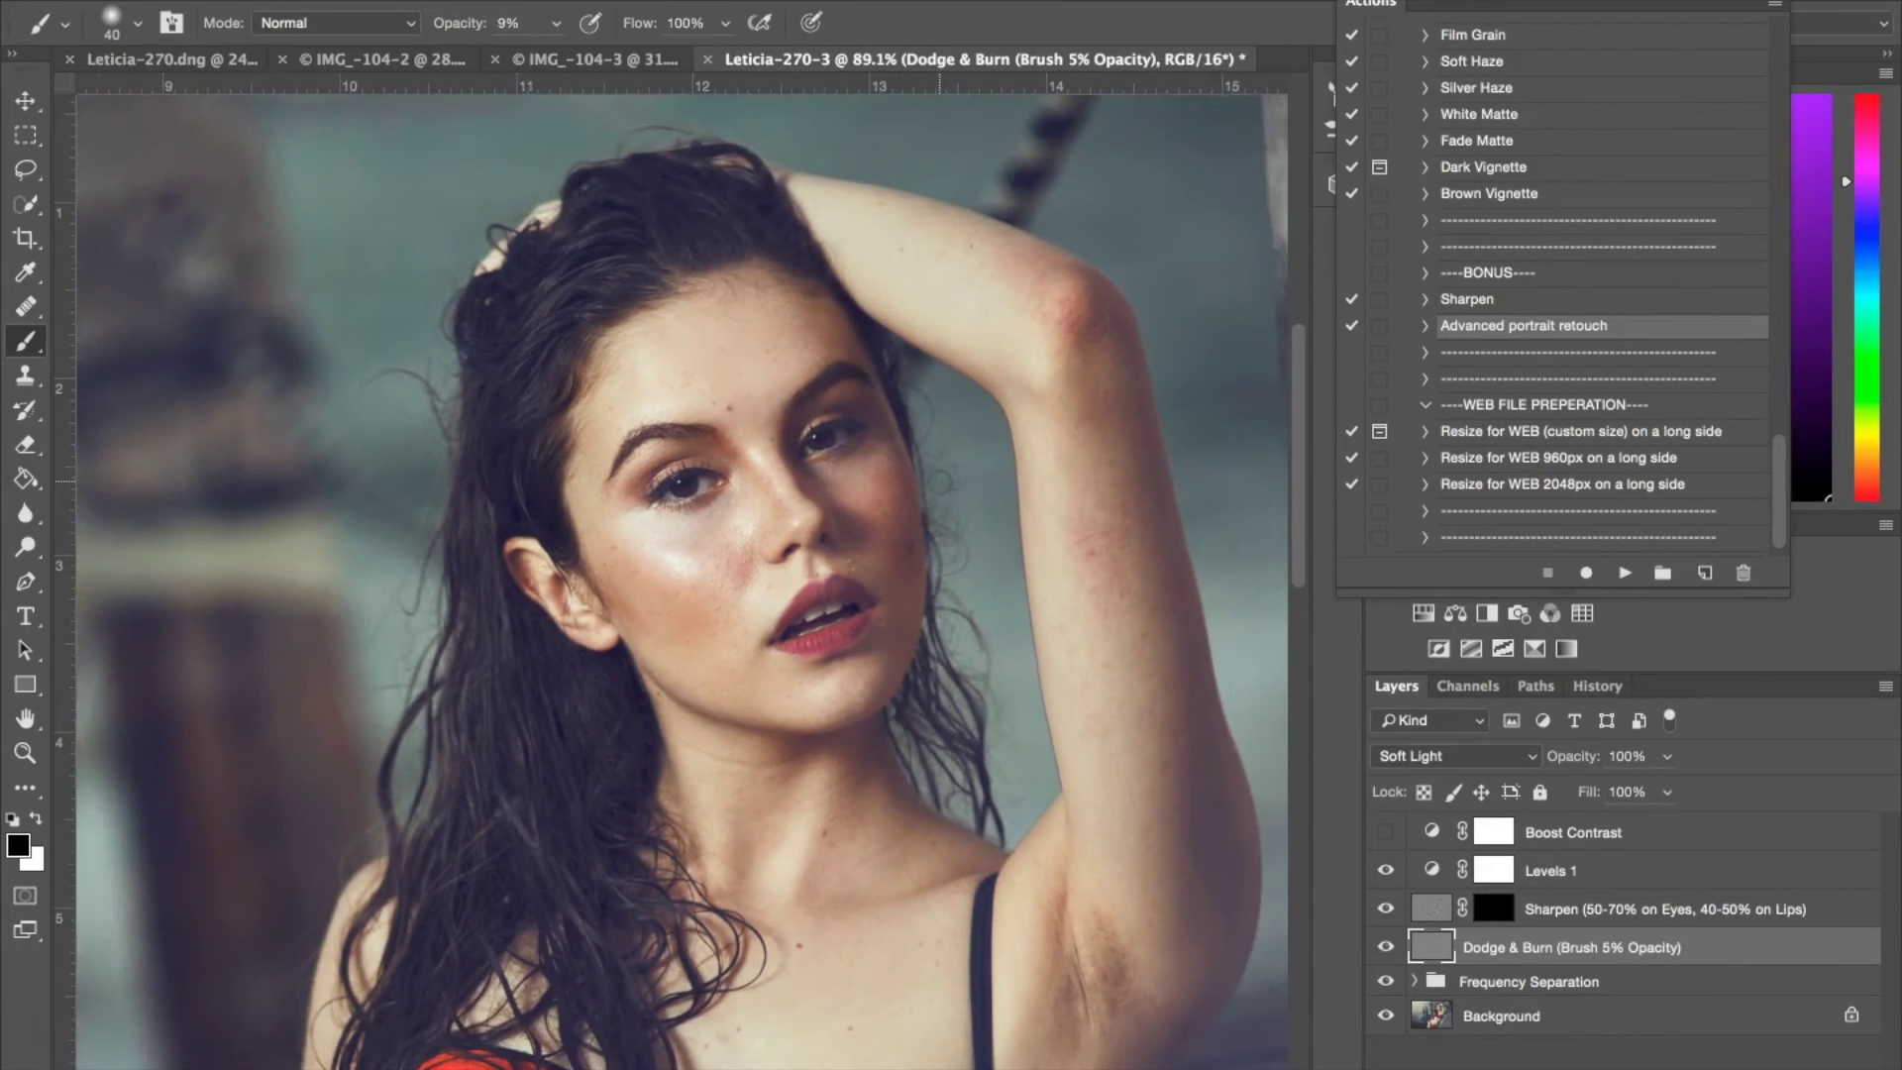
pyautogui.scroll(-2, 937, 489)
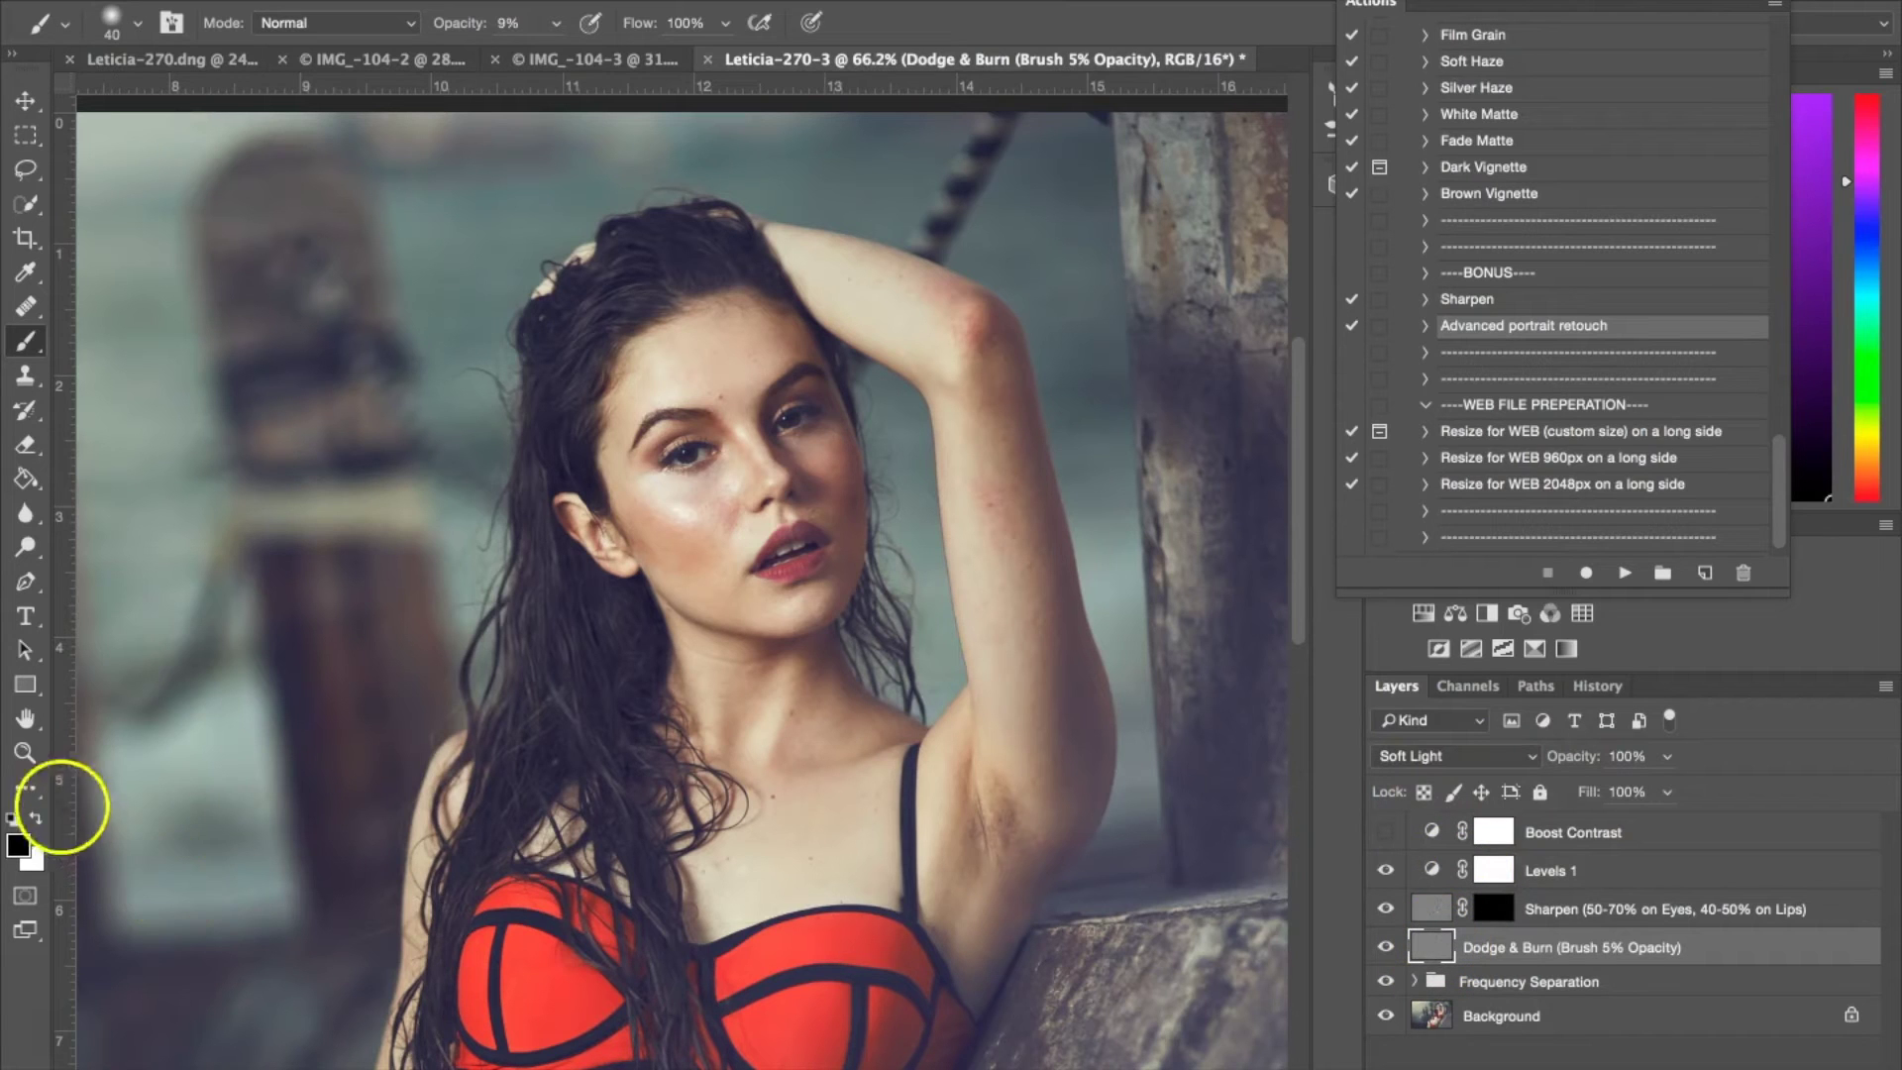
pyautogui.click(36, 818)
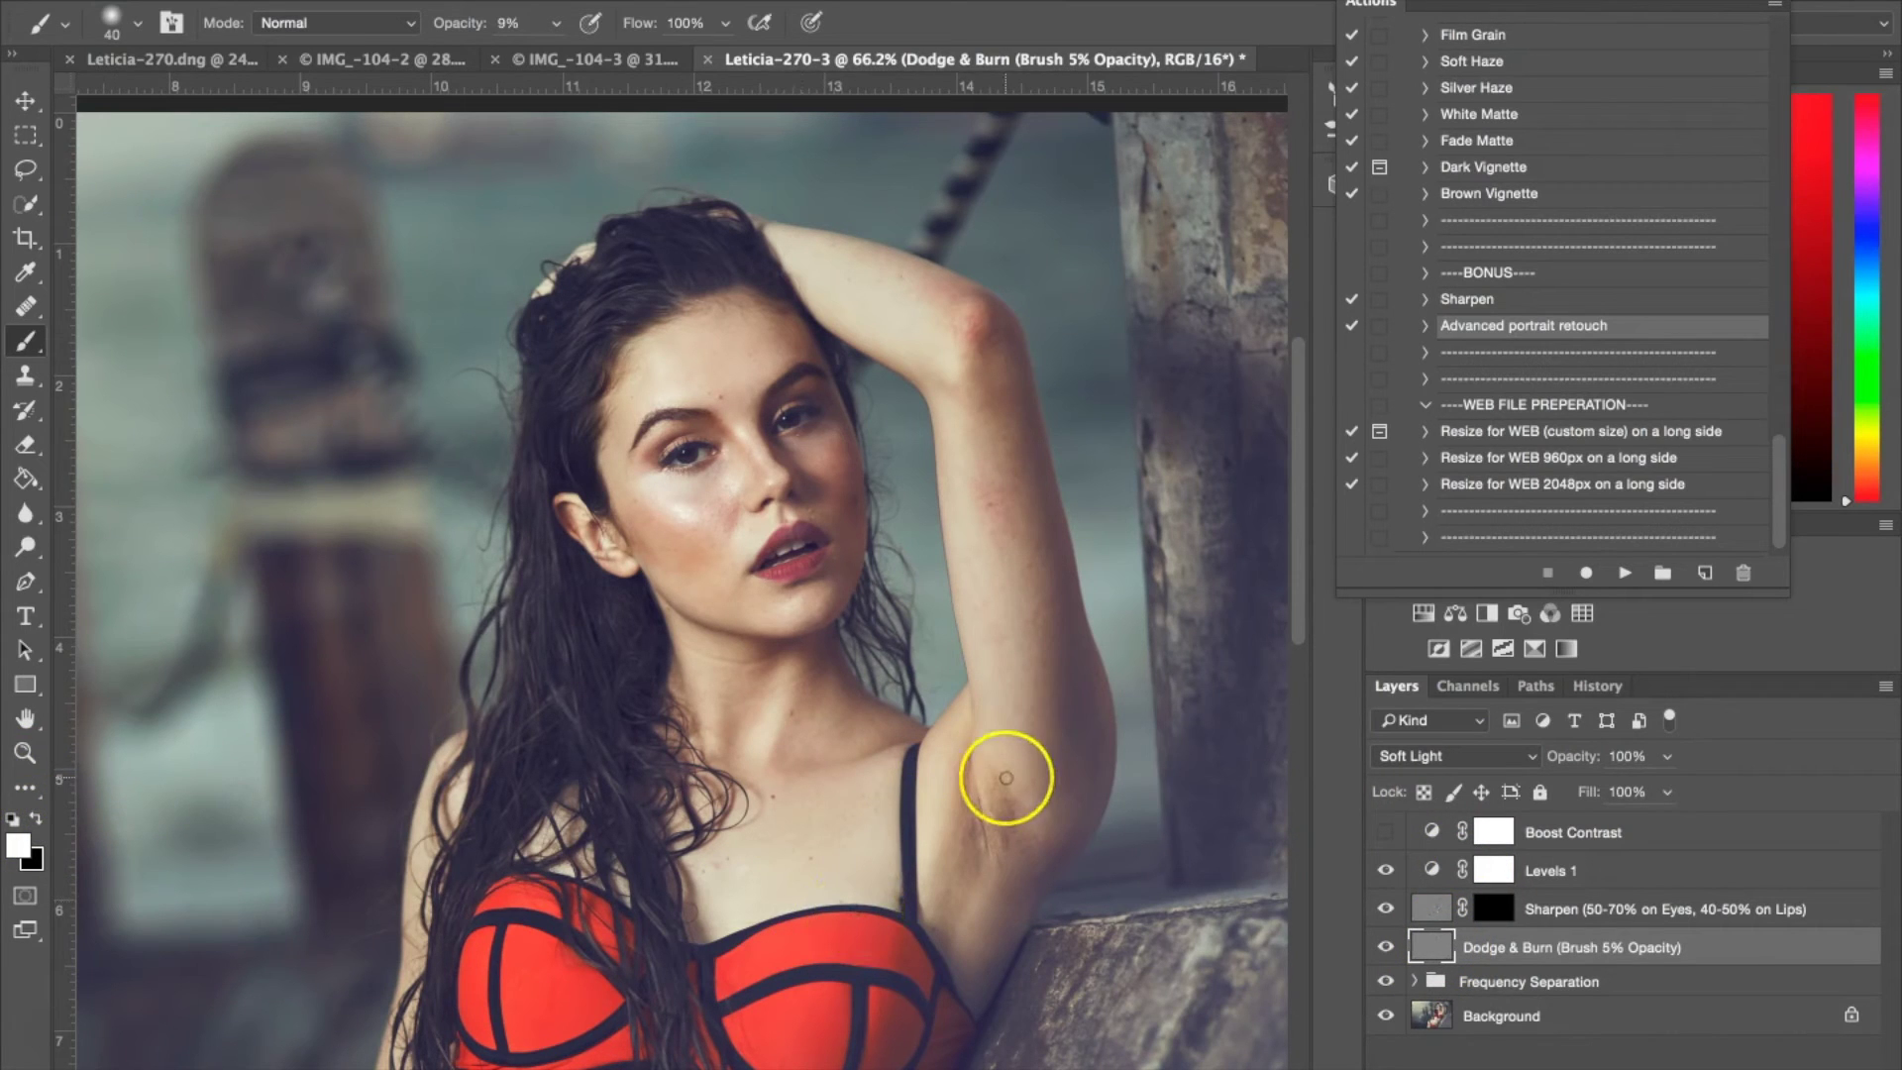
pyautogui.moveTo(1017, 832); pyautogui.dragTo(996, 834)
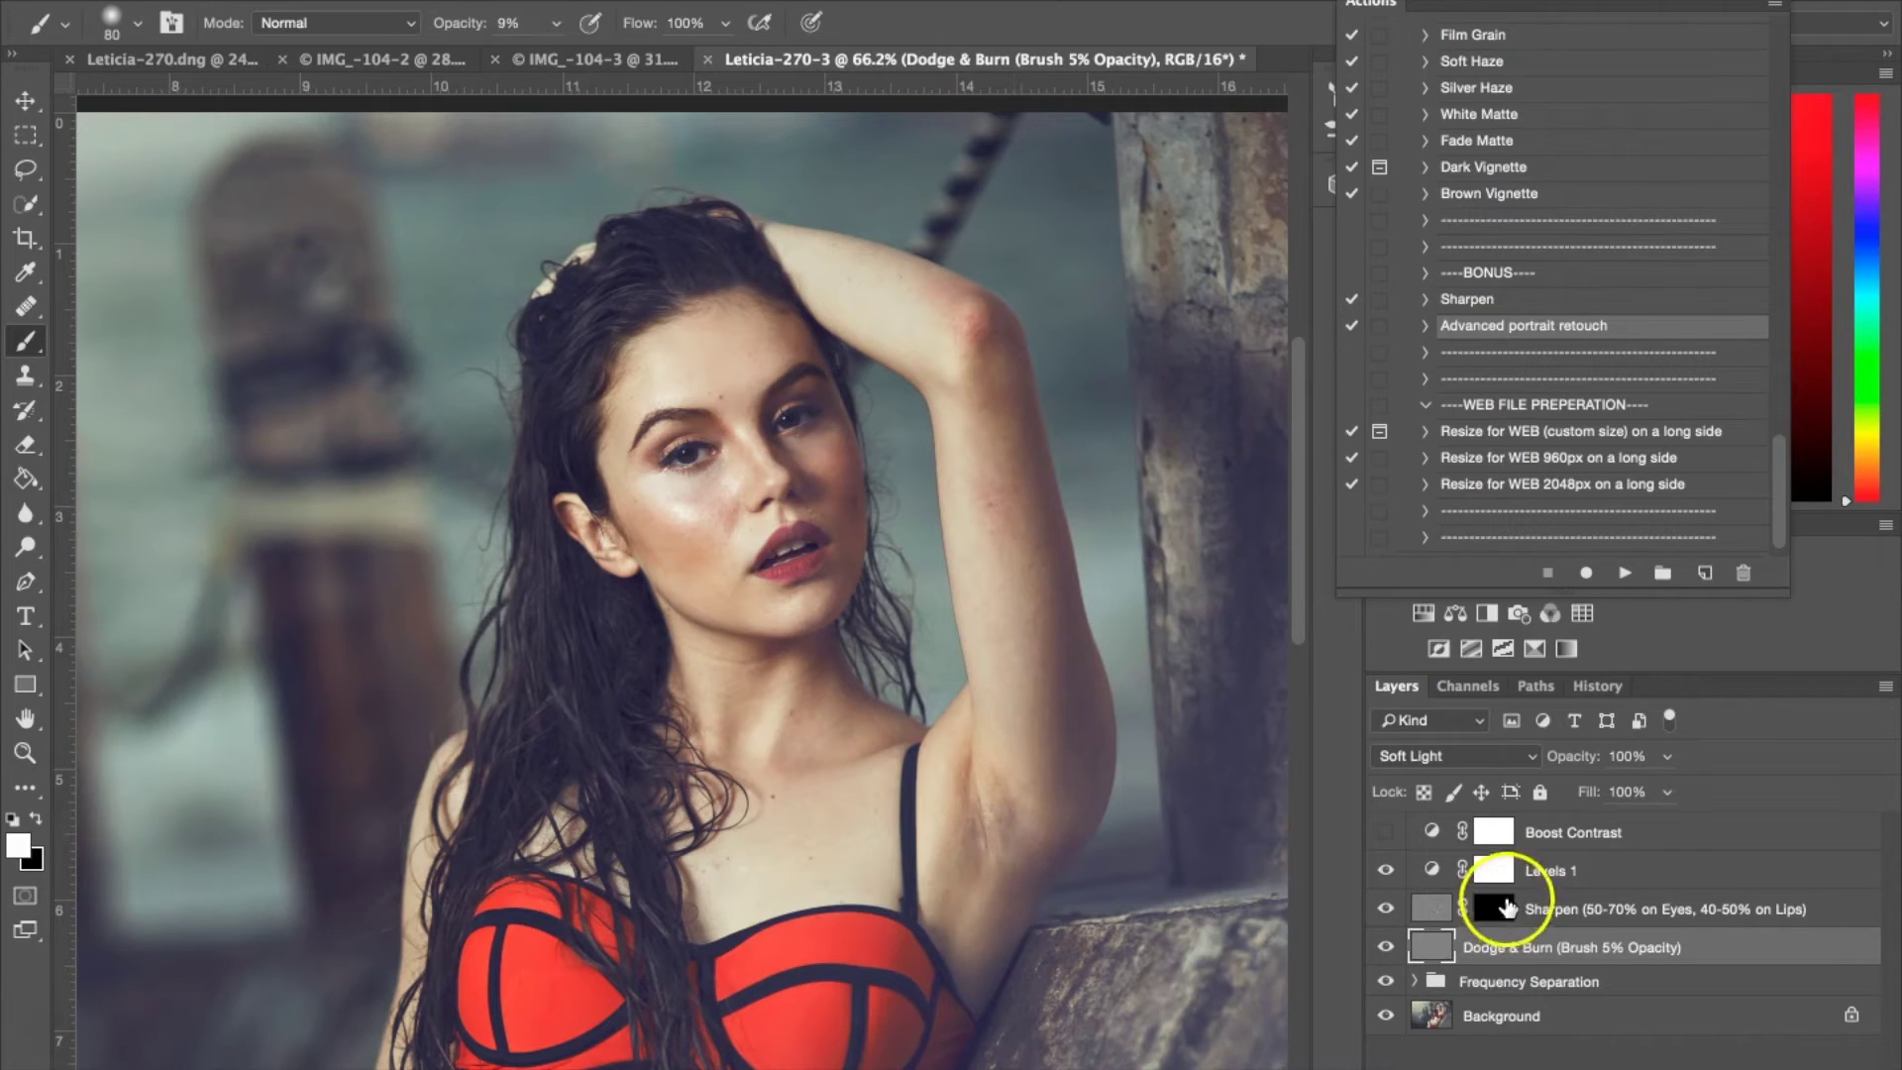
# Toggle the Dodge & Burn layer off and on to compare the contoured face and lightened underarm.
pyautogui.click(1386, 947)
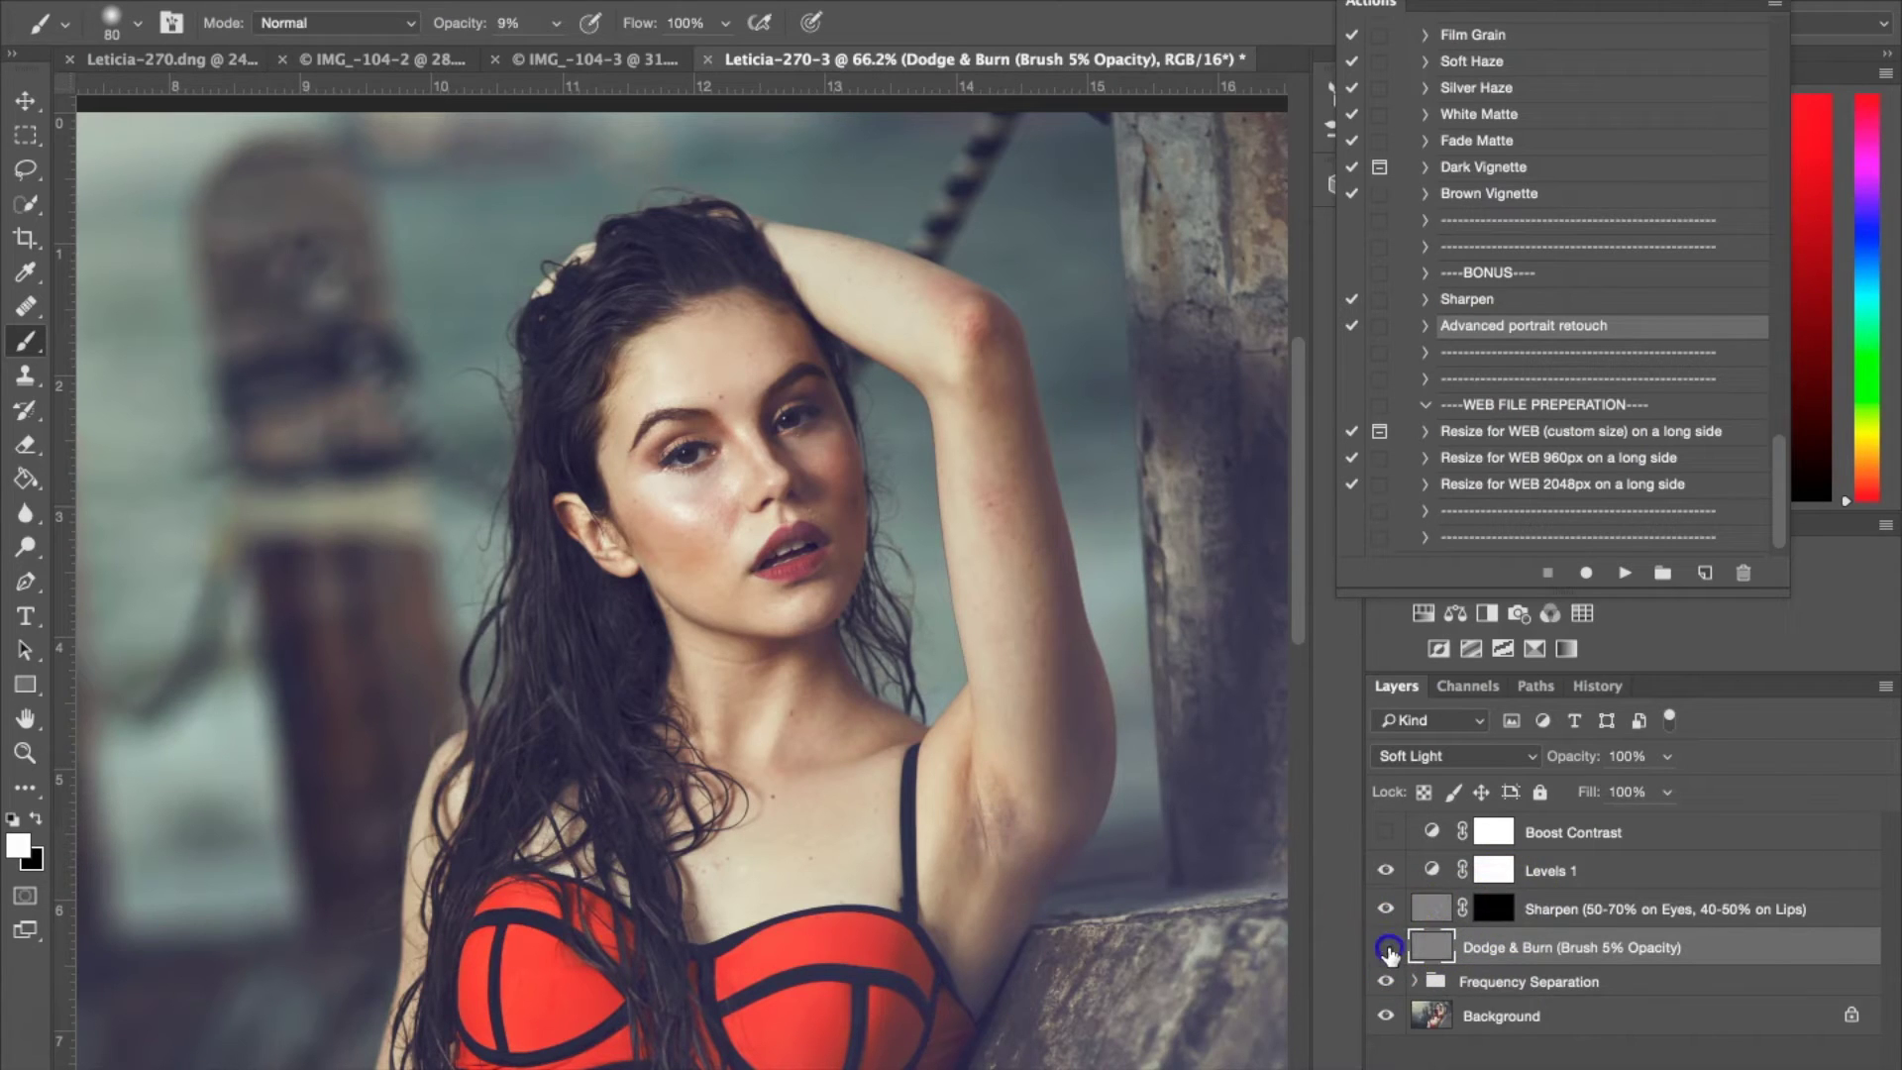
pyautogui.click(1387, 949)
pyautogui.click(1388, 949)
pyautogui.click(1387, 949)
pyautogui.click(1387, 949)
pyautogui.click(1387, 949)
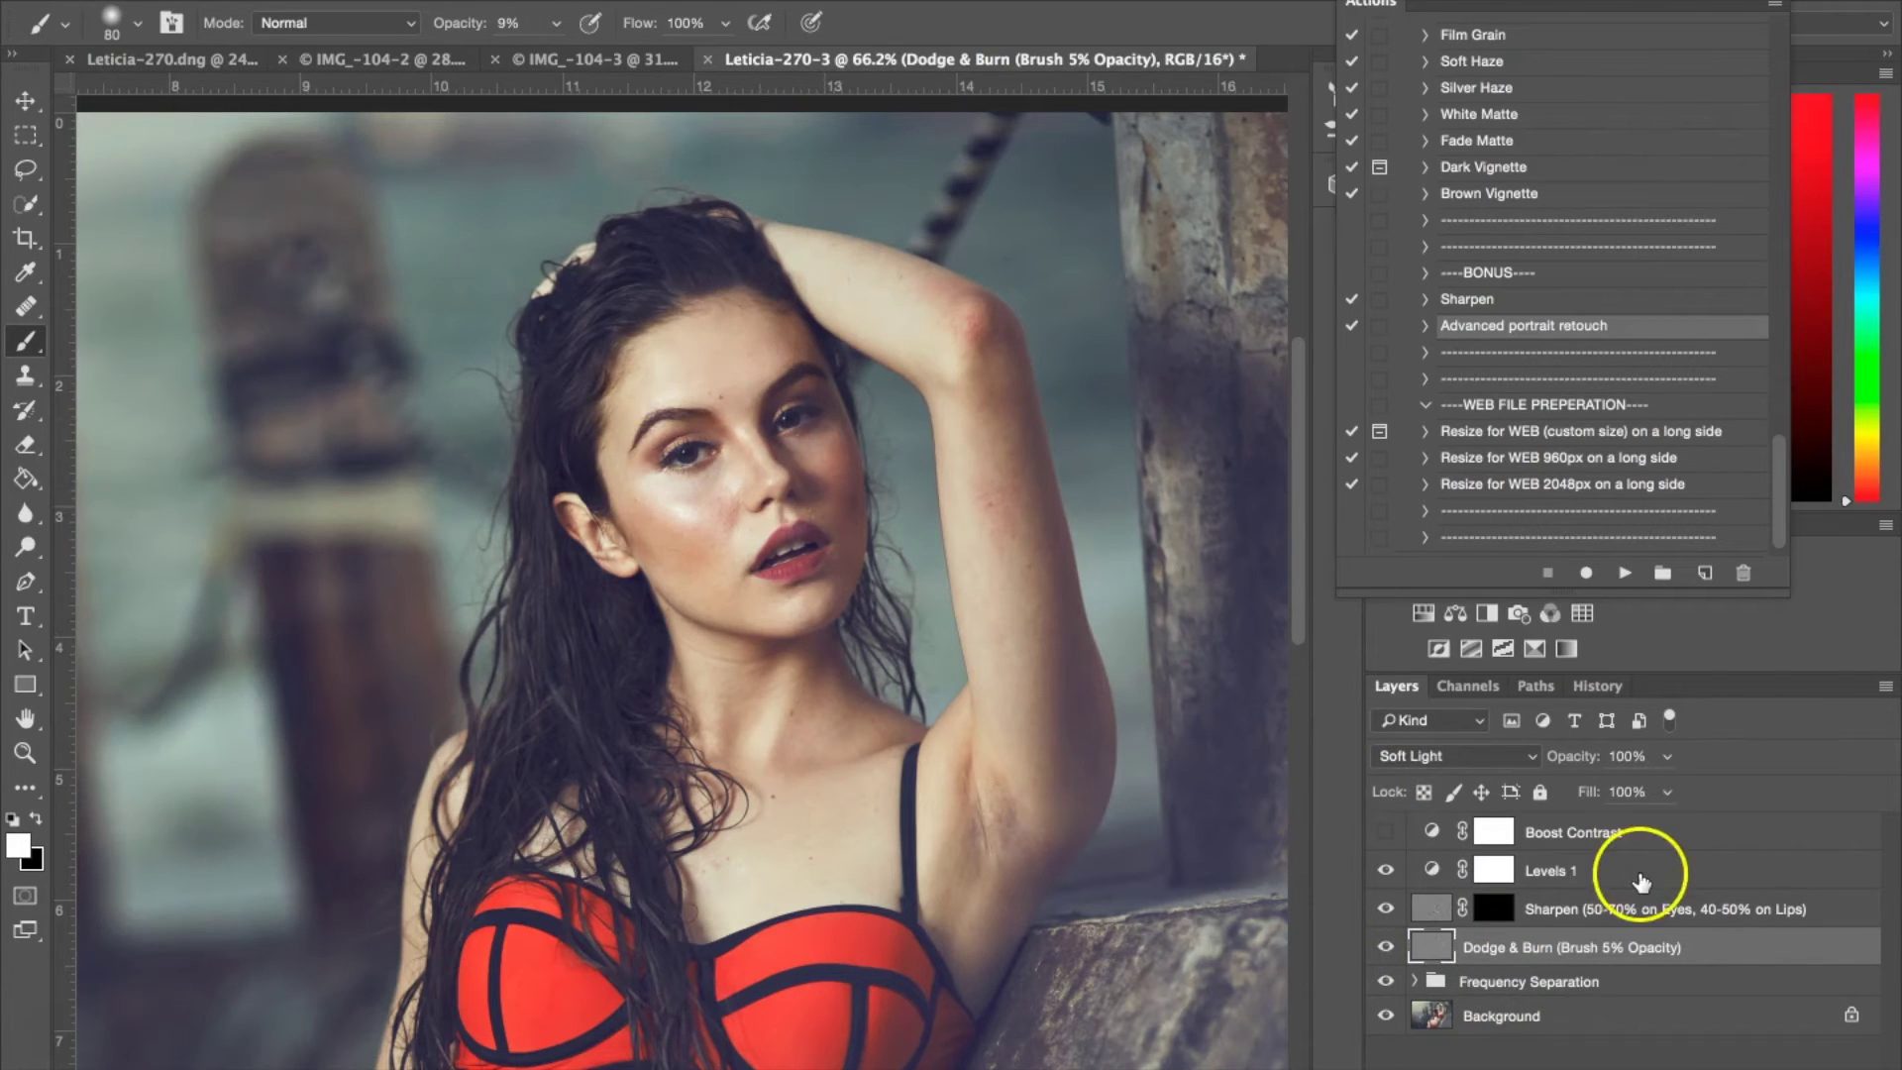
# Paint white at 50% opacity over both eyes and the lips on the Sharpen layer's mask.
pyautogui.click(1503, 910)
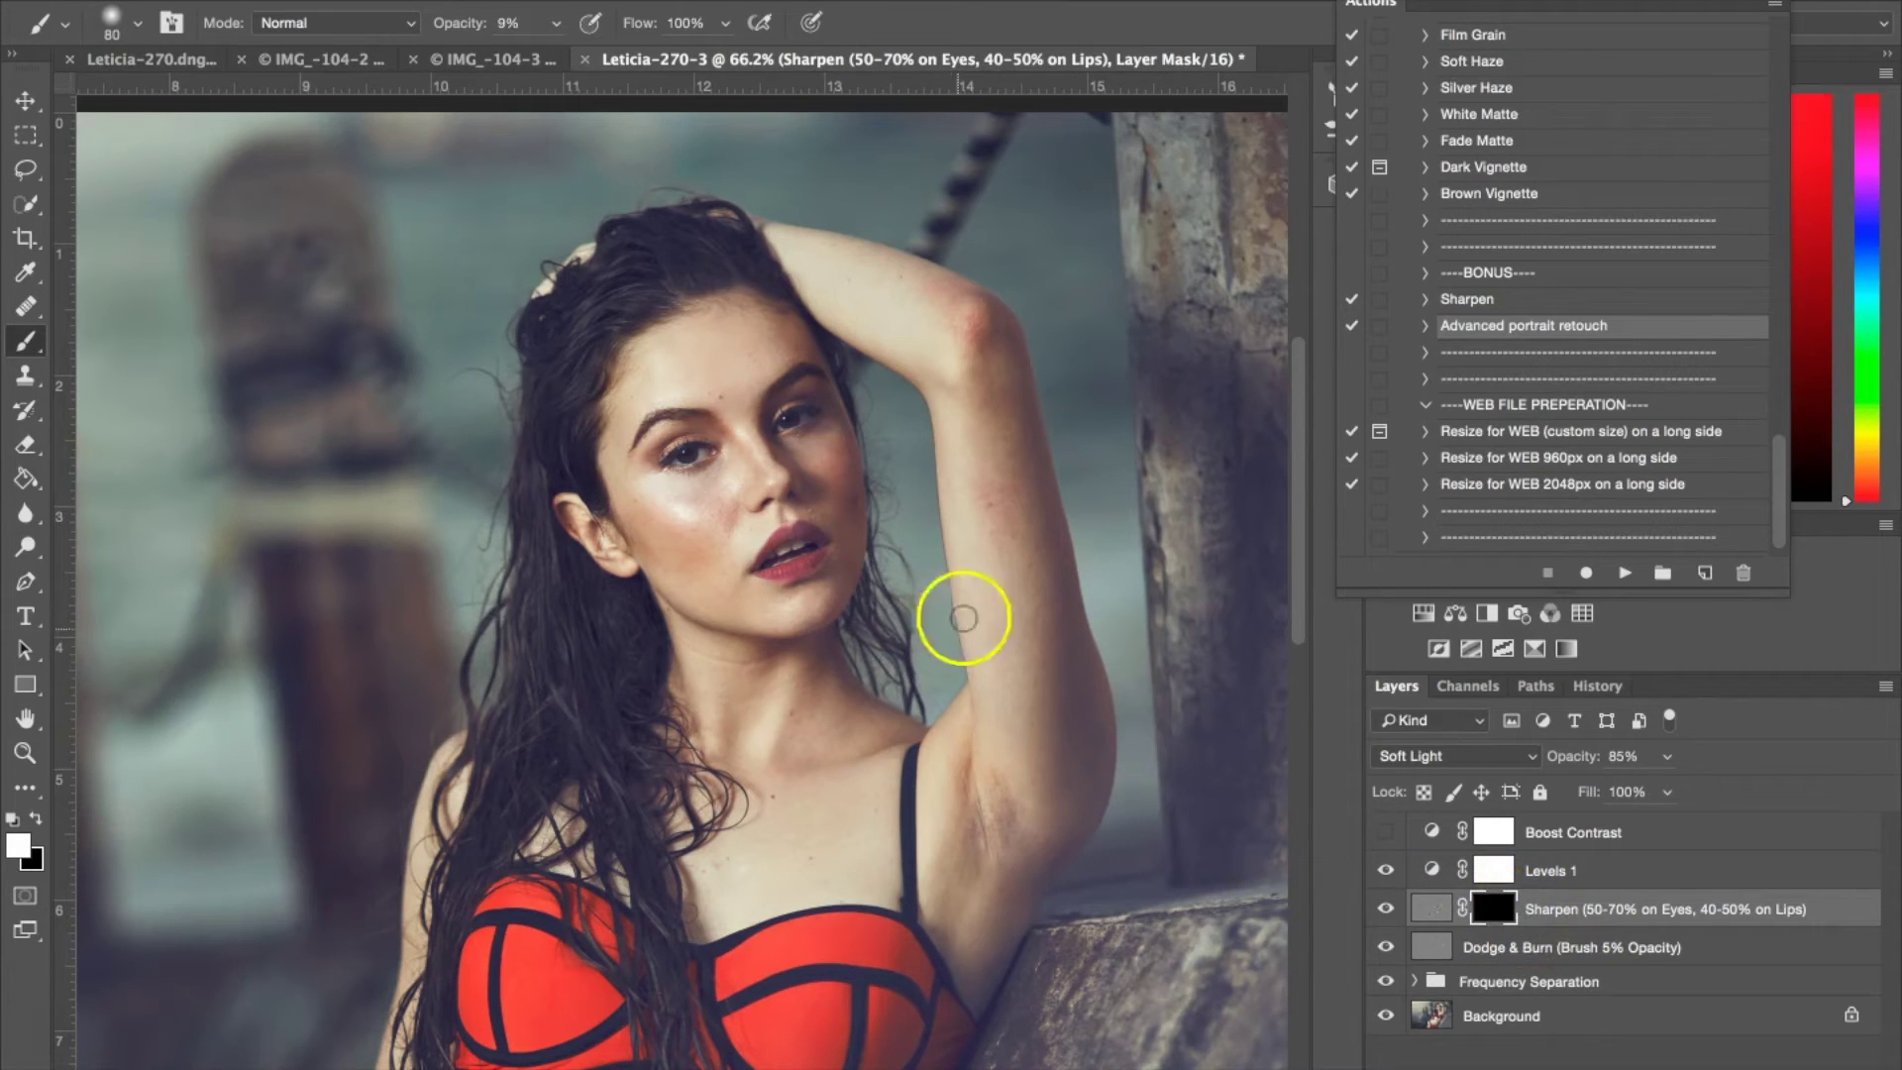
pyautogui.click(554, 24)
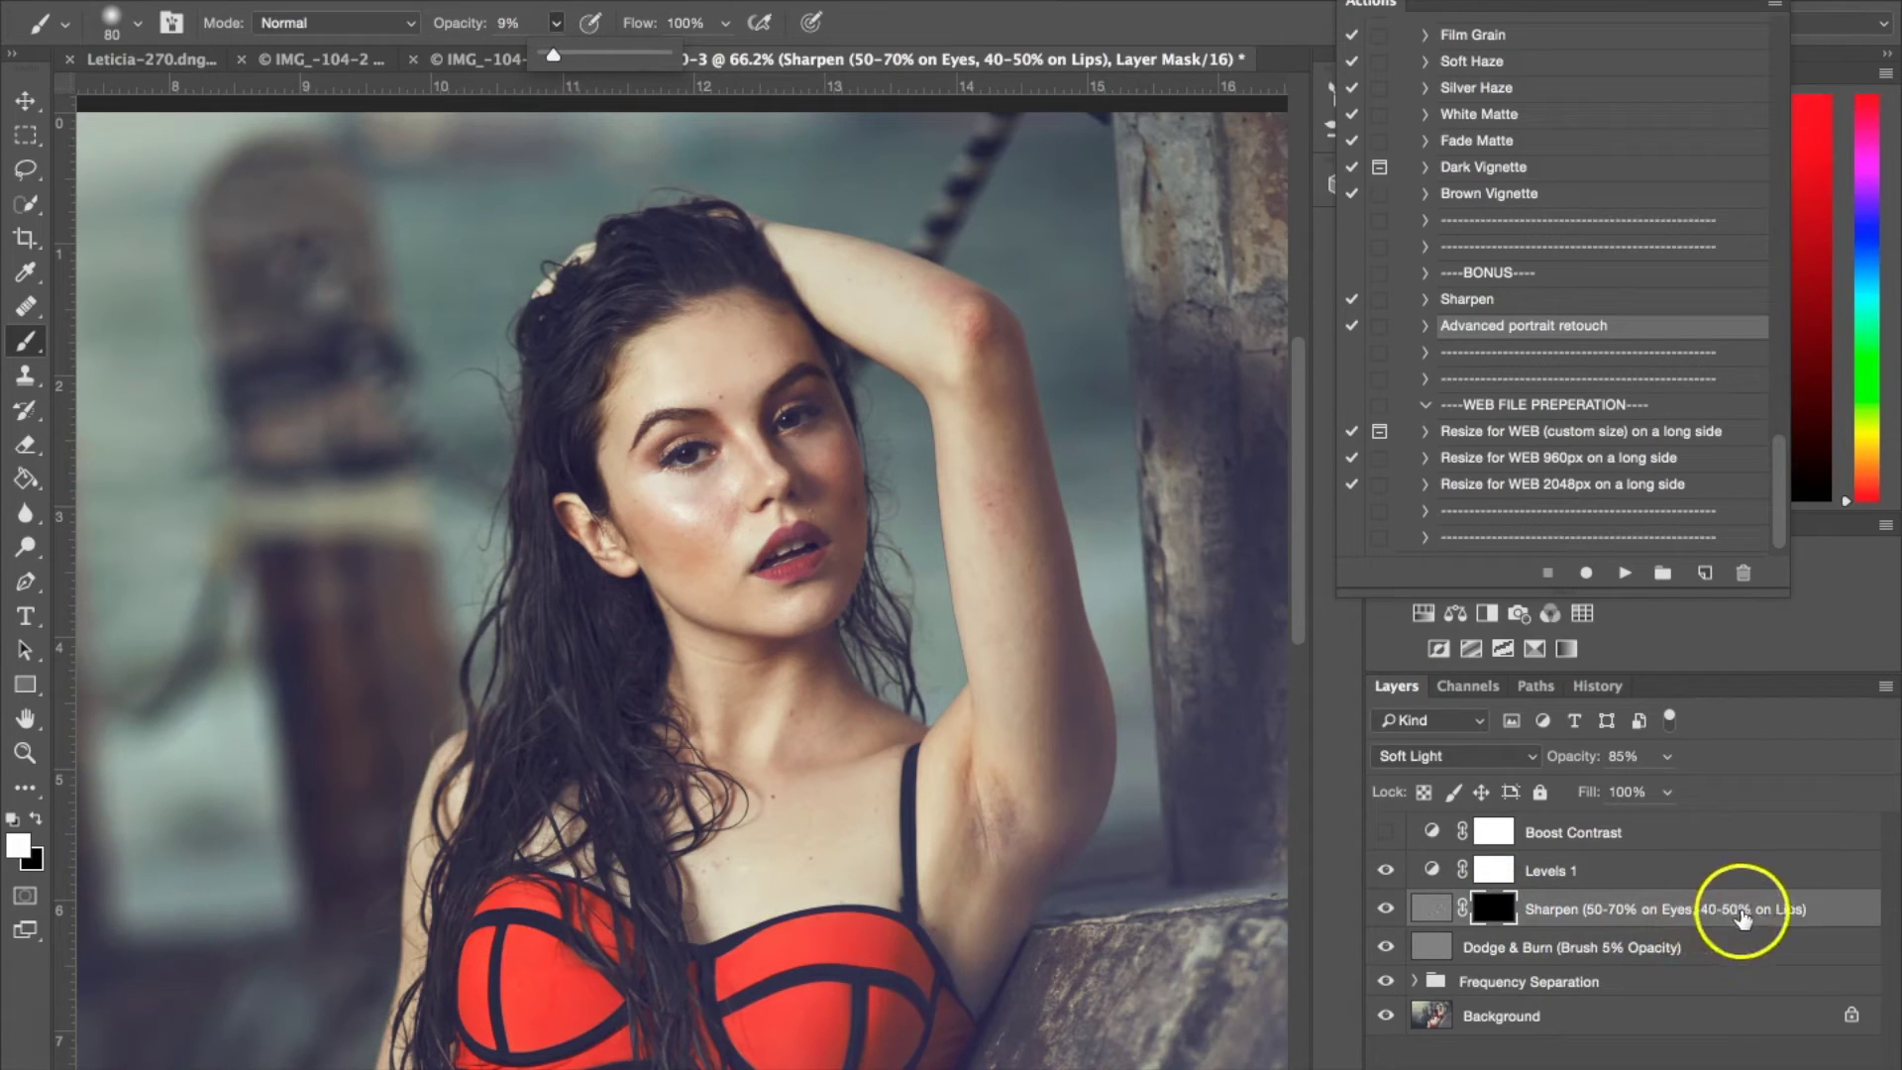
pyautogui.click(510, 25)
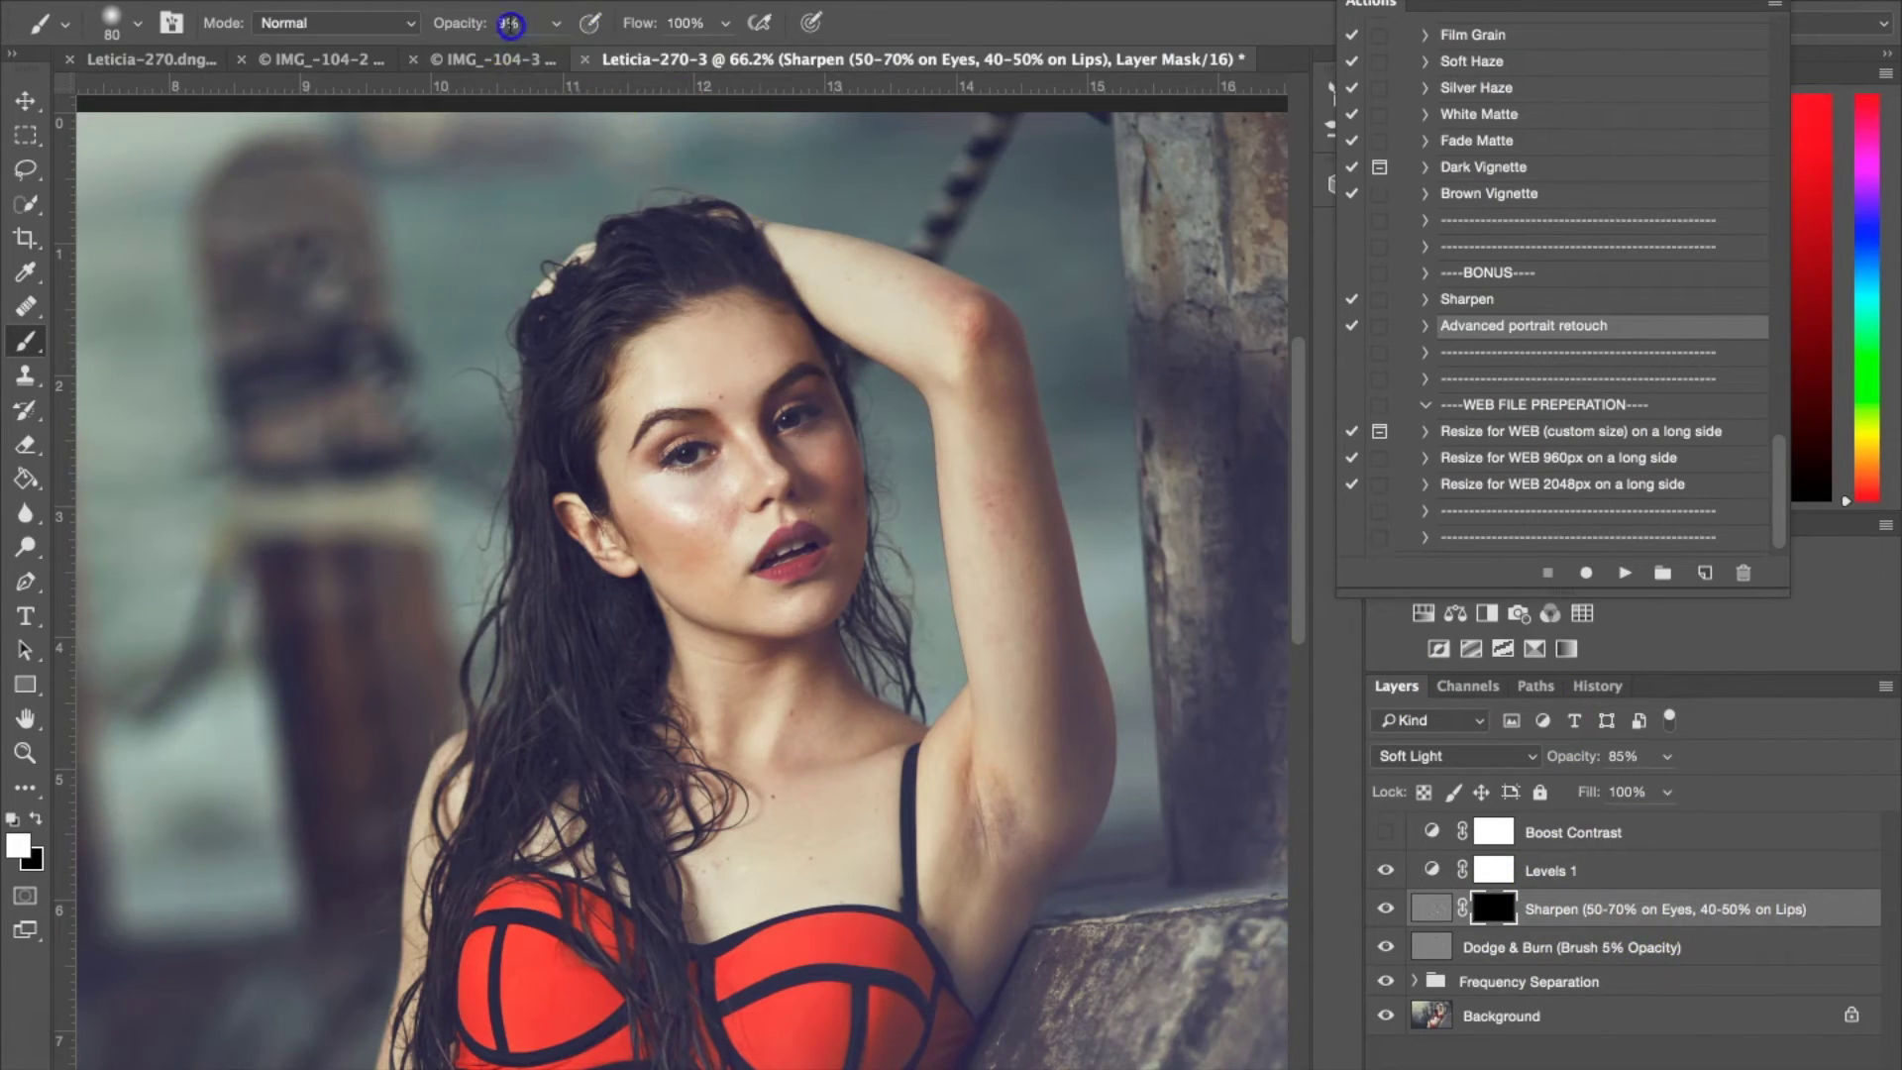
pyautogui.write('50')
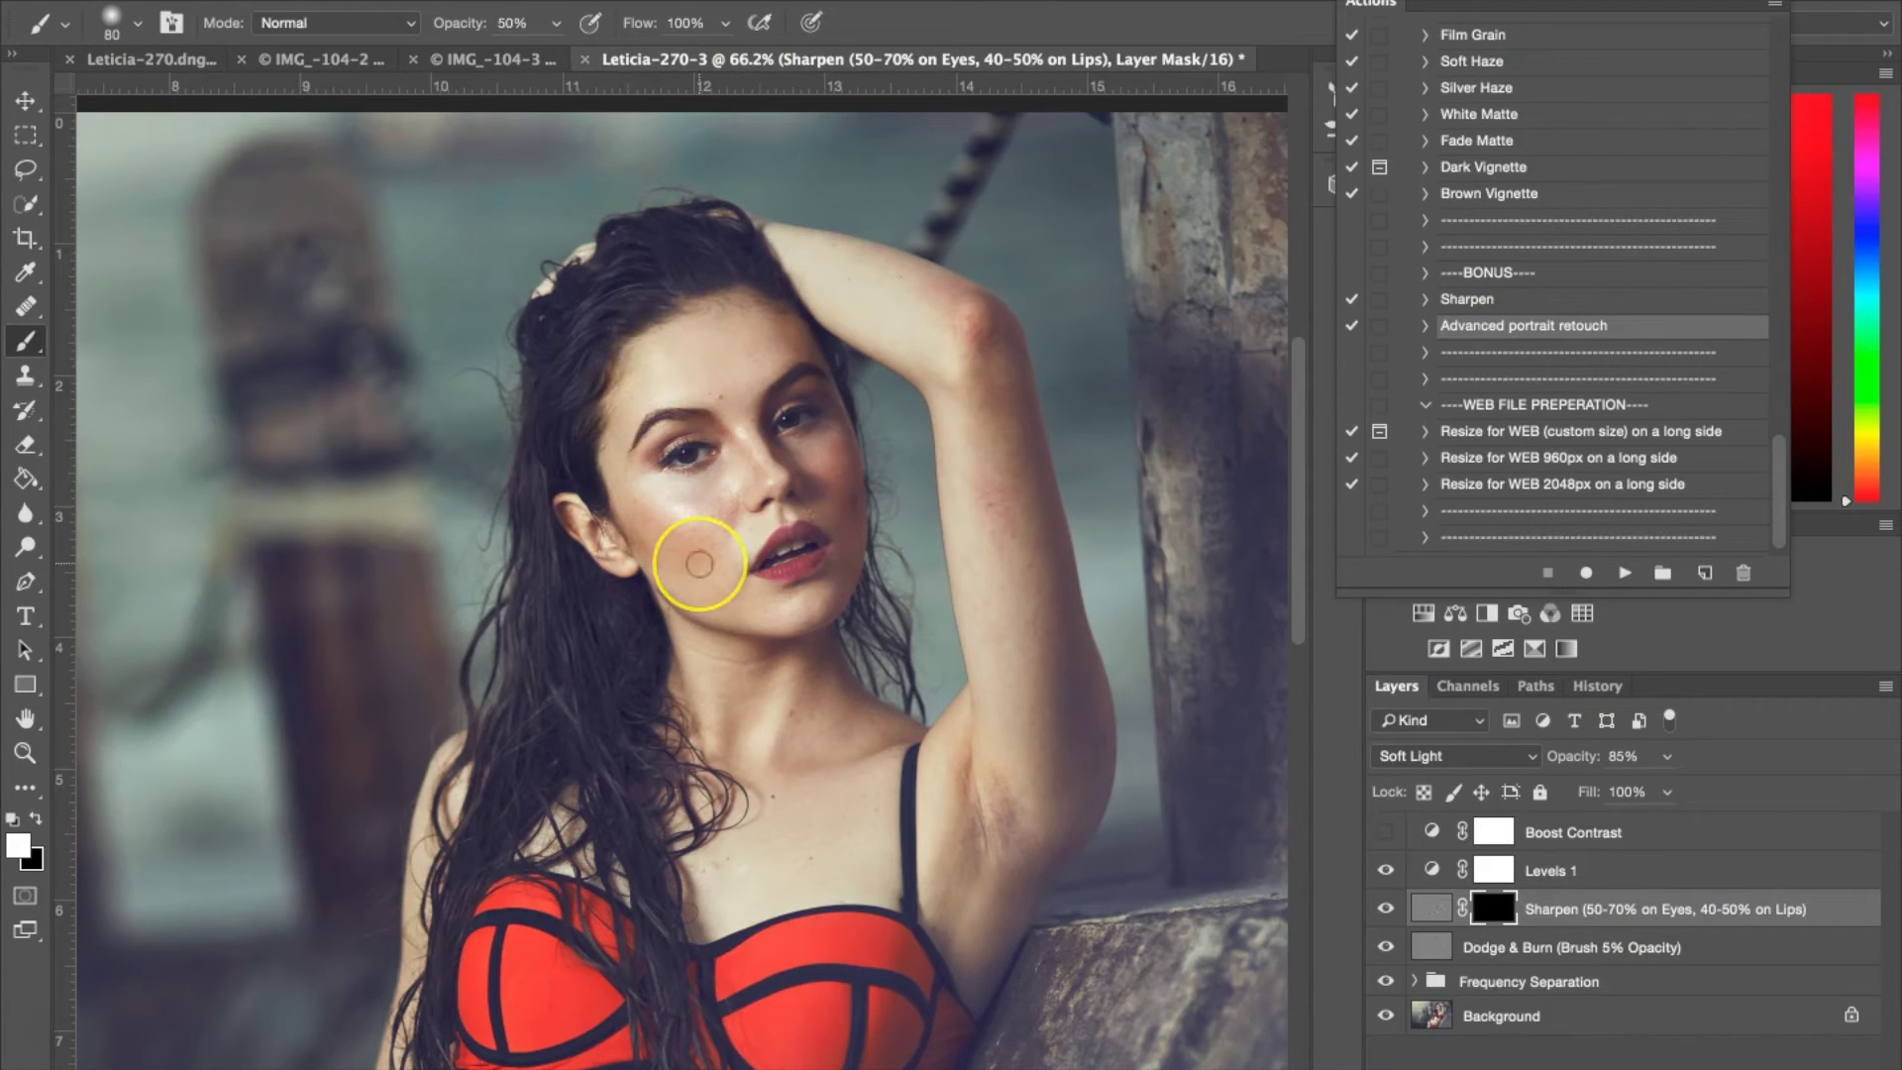
pyautogui.click(700, 448)
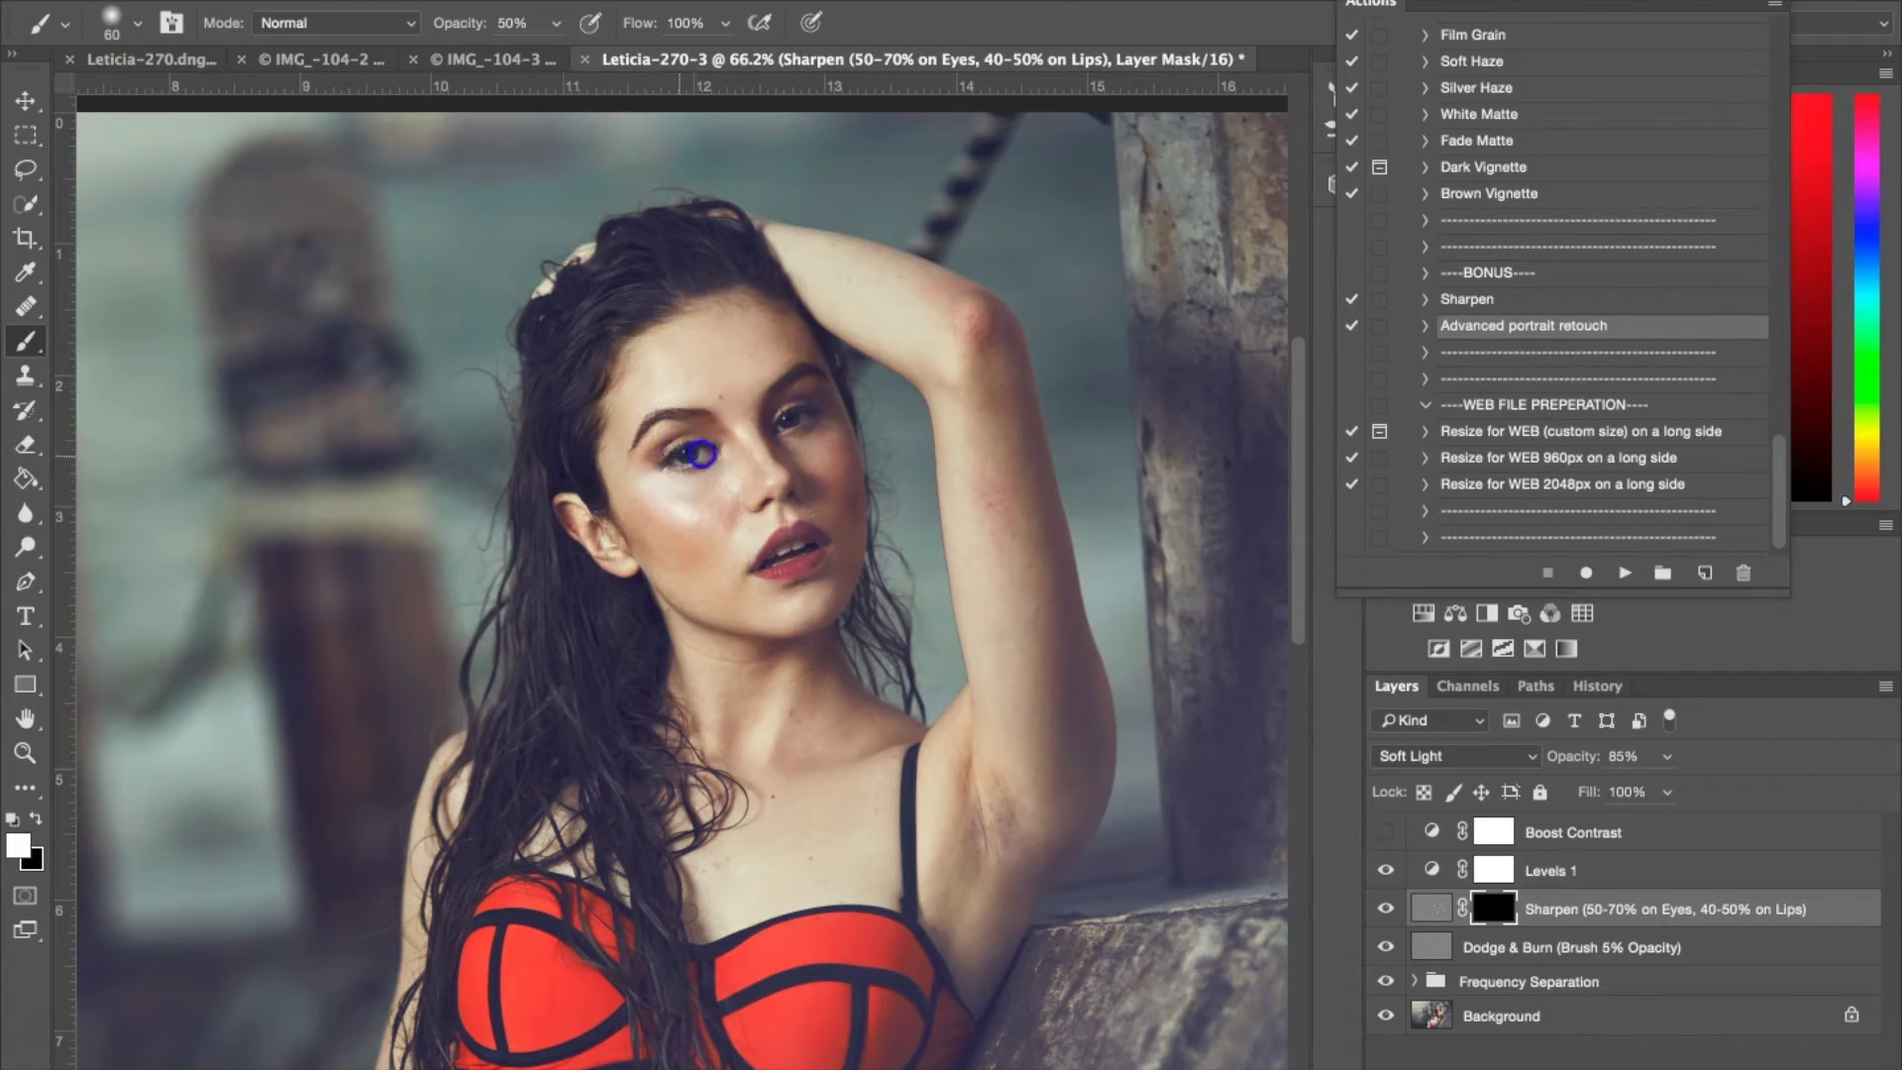
pyautogui.click(820, 399)
pyautogui.moveTo(829, 509)
pyautogui.mouseDown()
pyautogui.moveTo(816, 543)
pyautogui.moveTo(797, 526)
pyautogui.mouseUp()
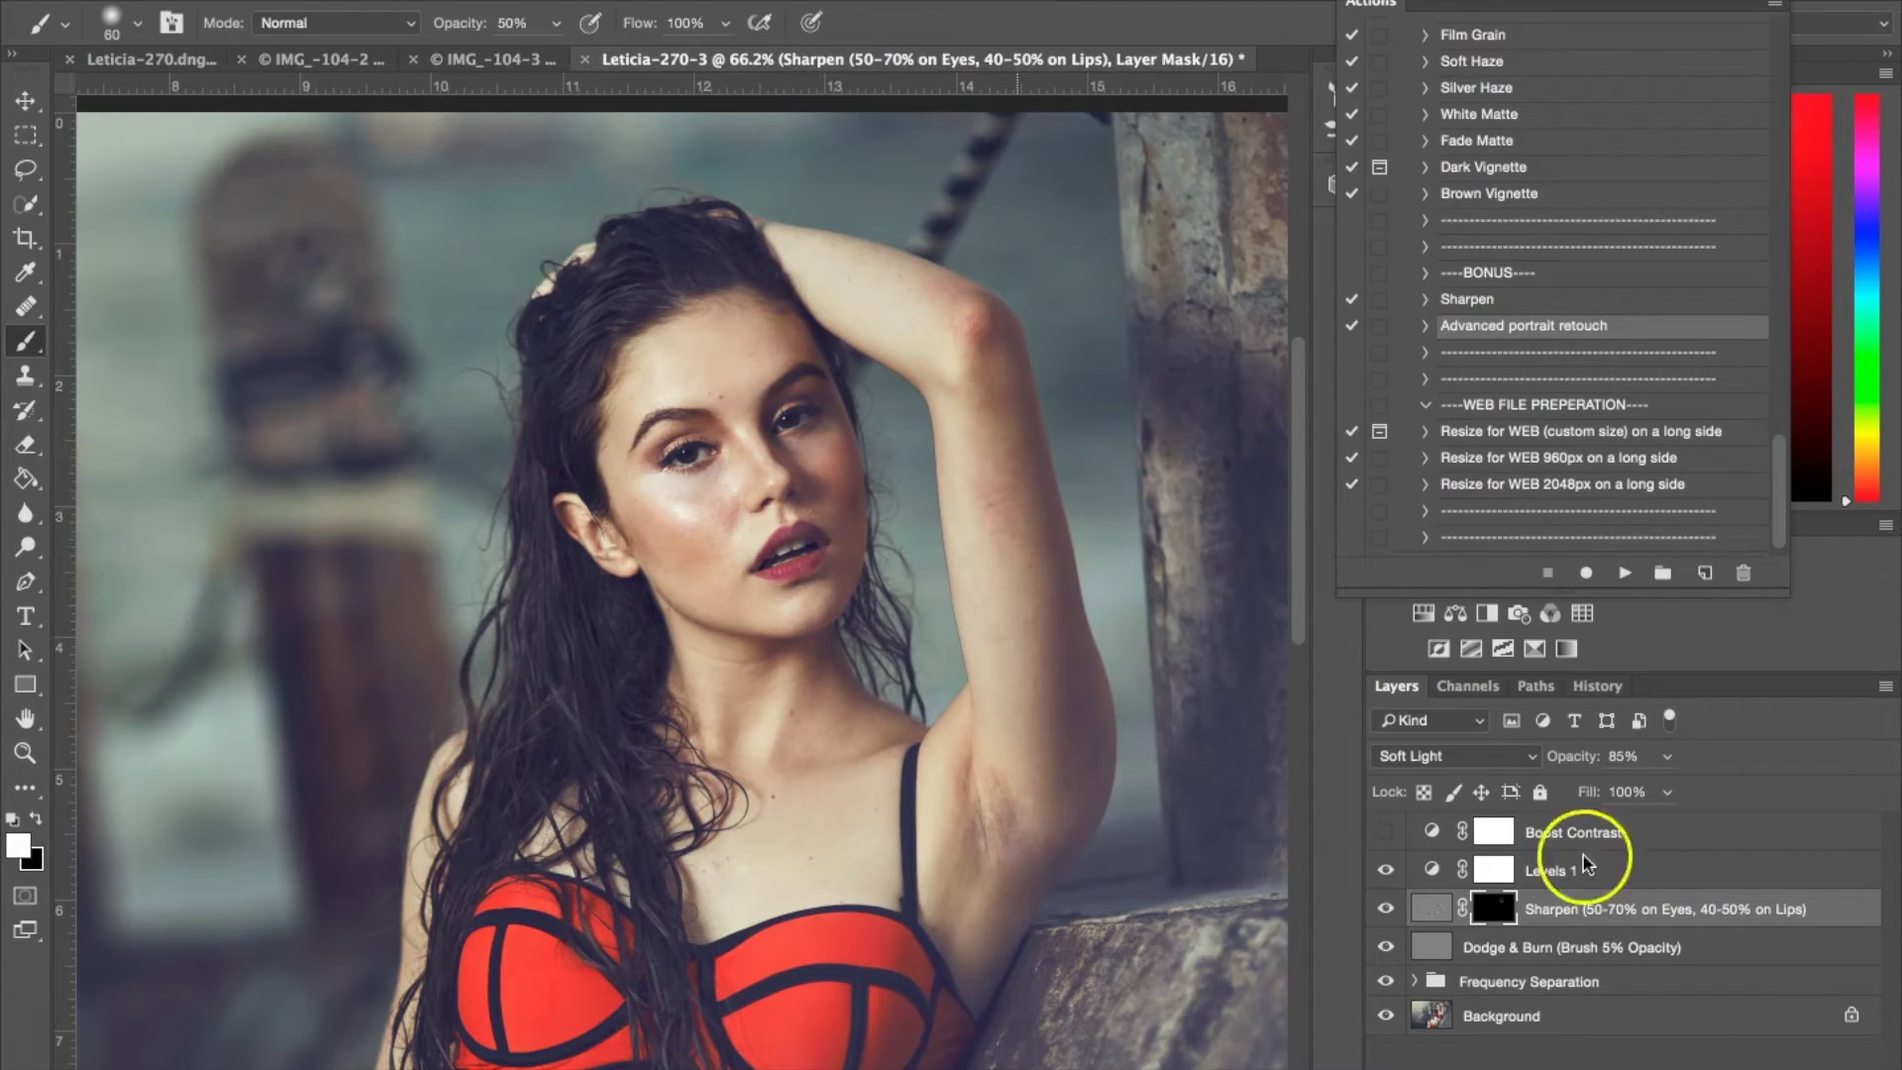
# Open the Levels 1 adjustment settings, choose the Blue channel and dock the settings beside Actions.
pyautogui.click(1502, 865)
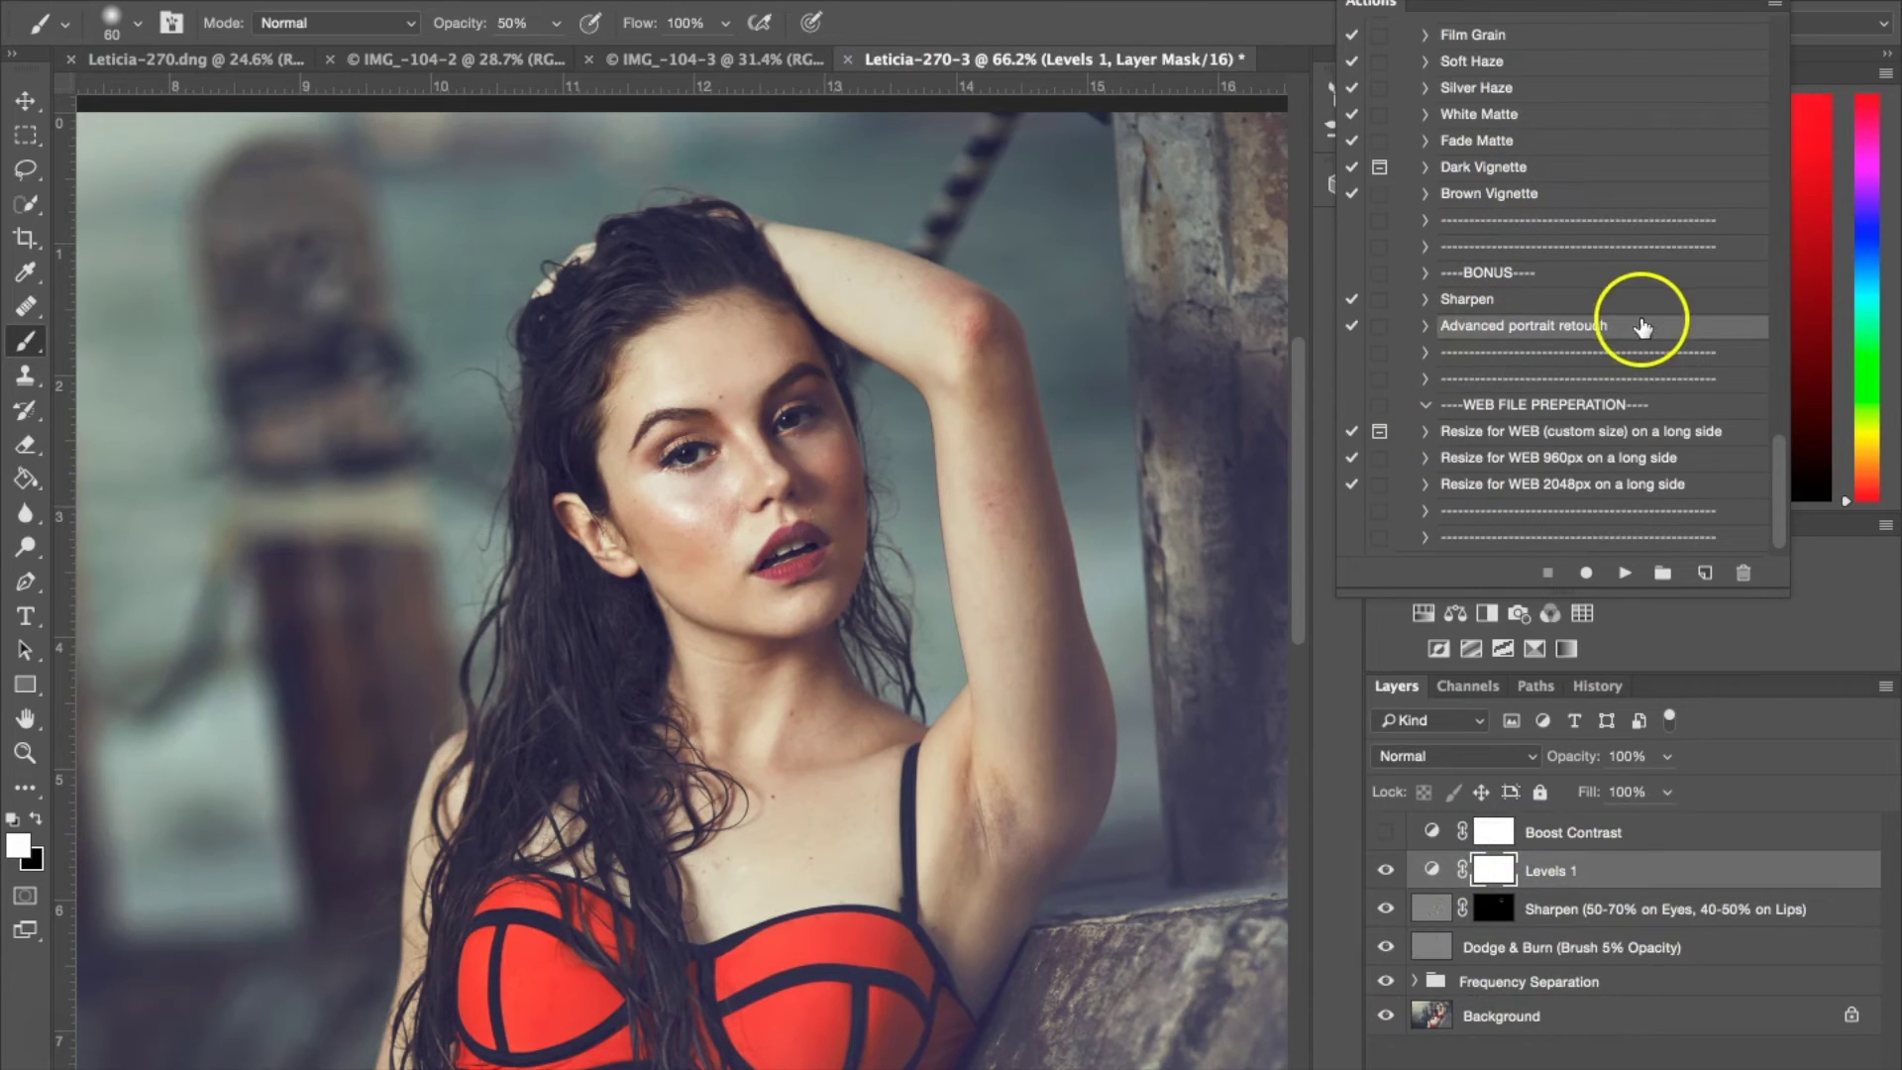
pyautogui.doubleClick(1488, 868)
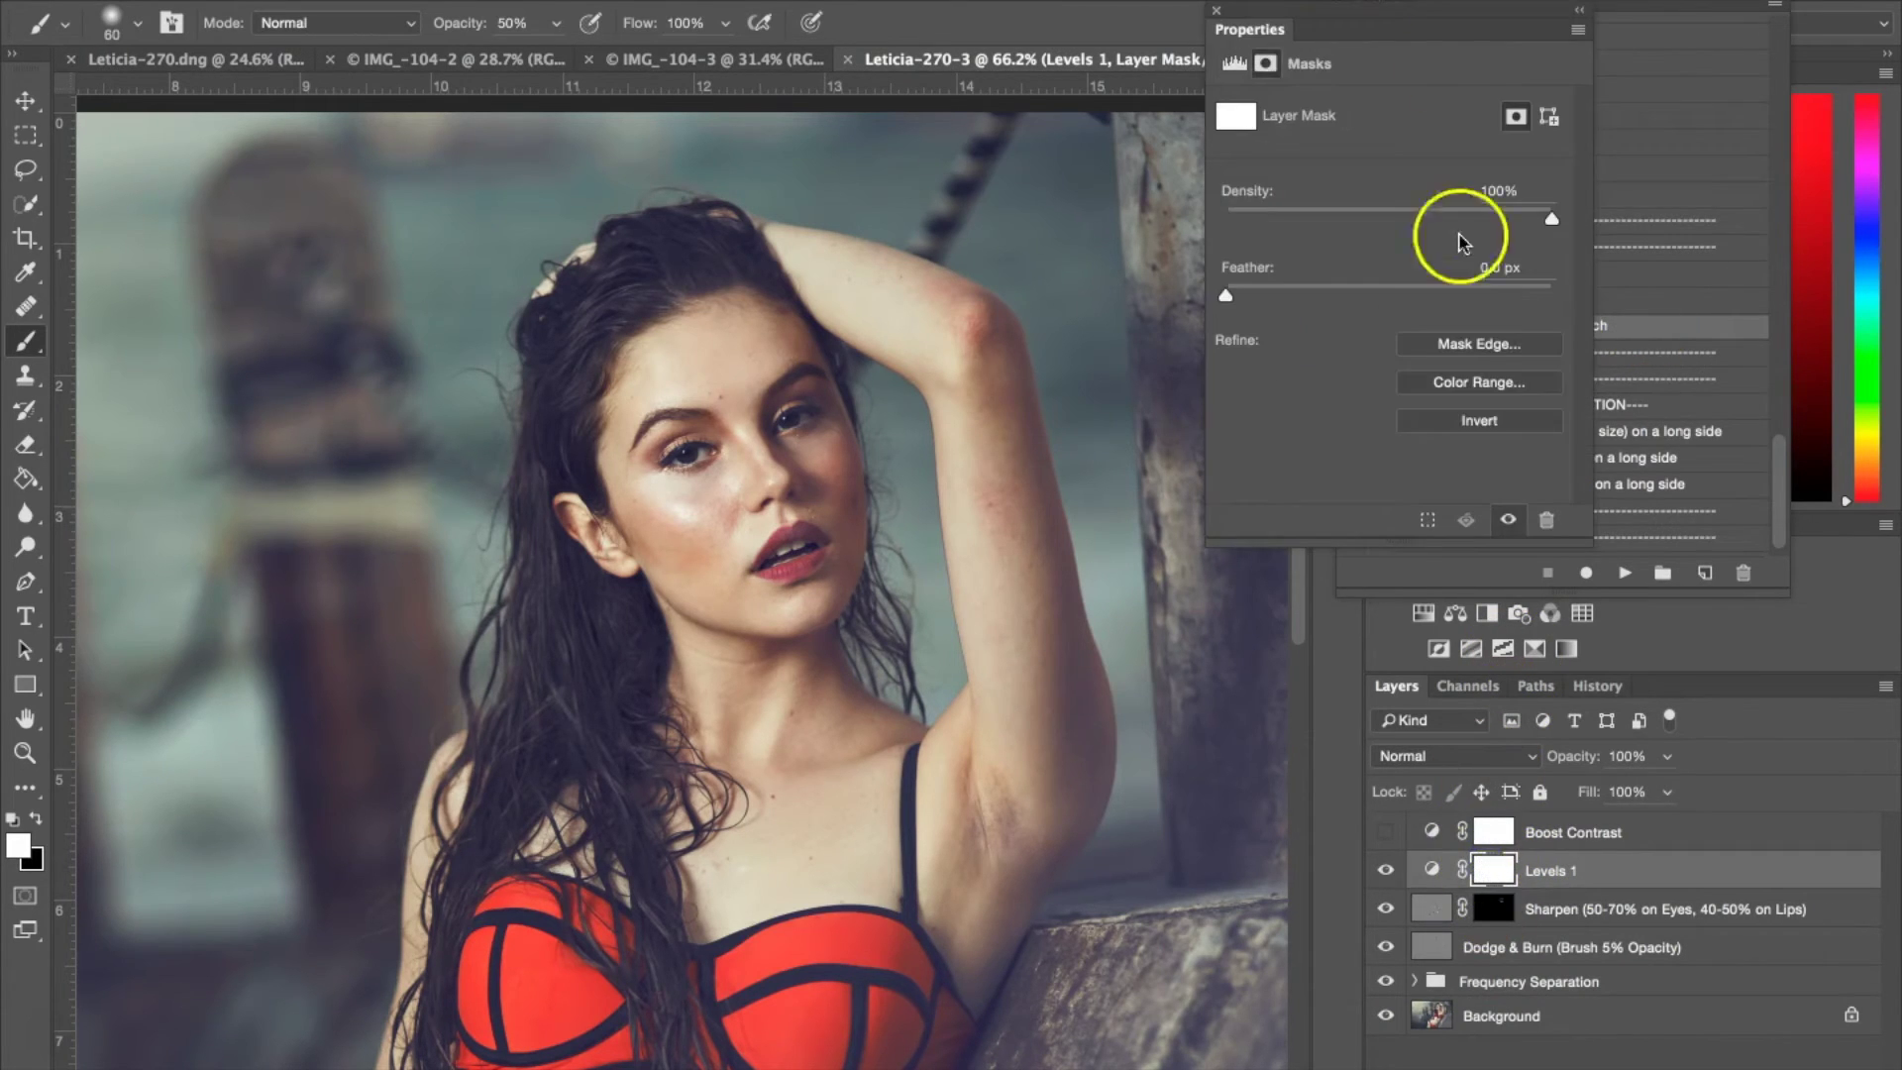
pyautogui.click(1234, 63)
pyautogui.scroll(-6, 991, 644)
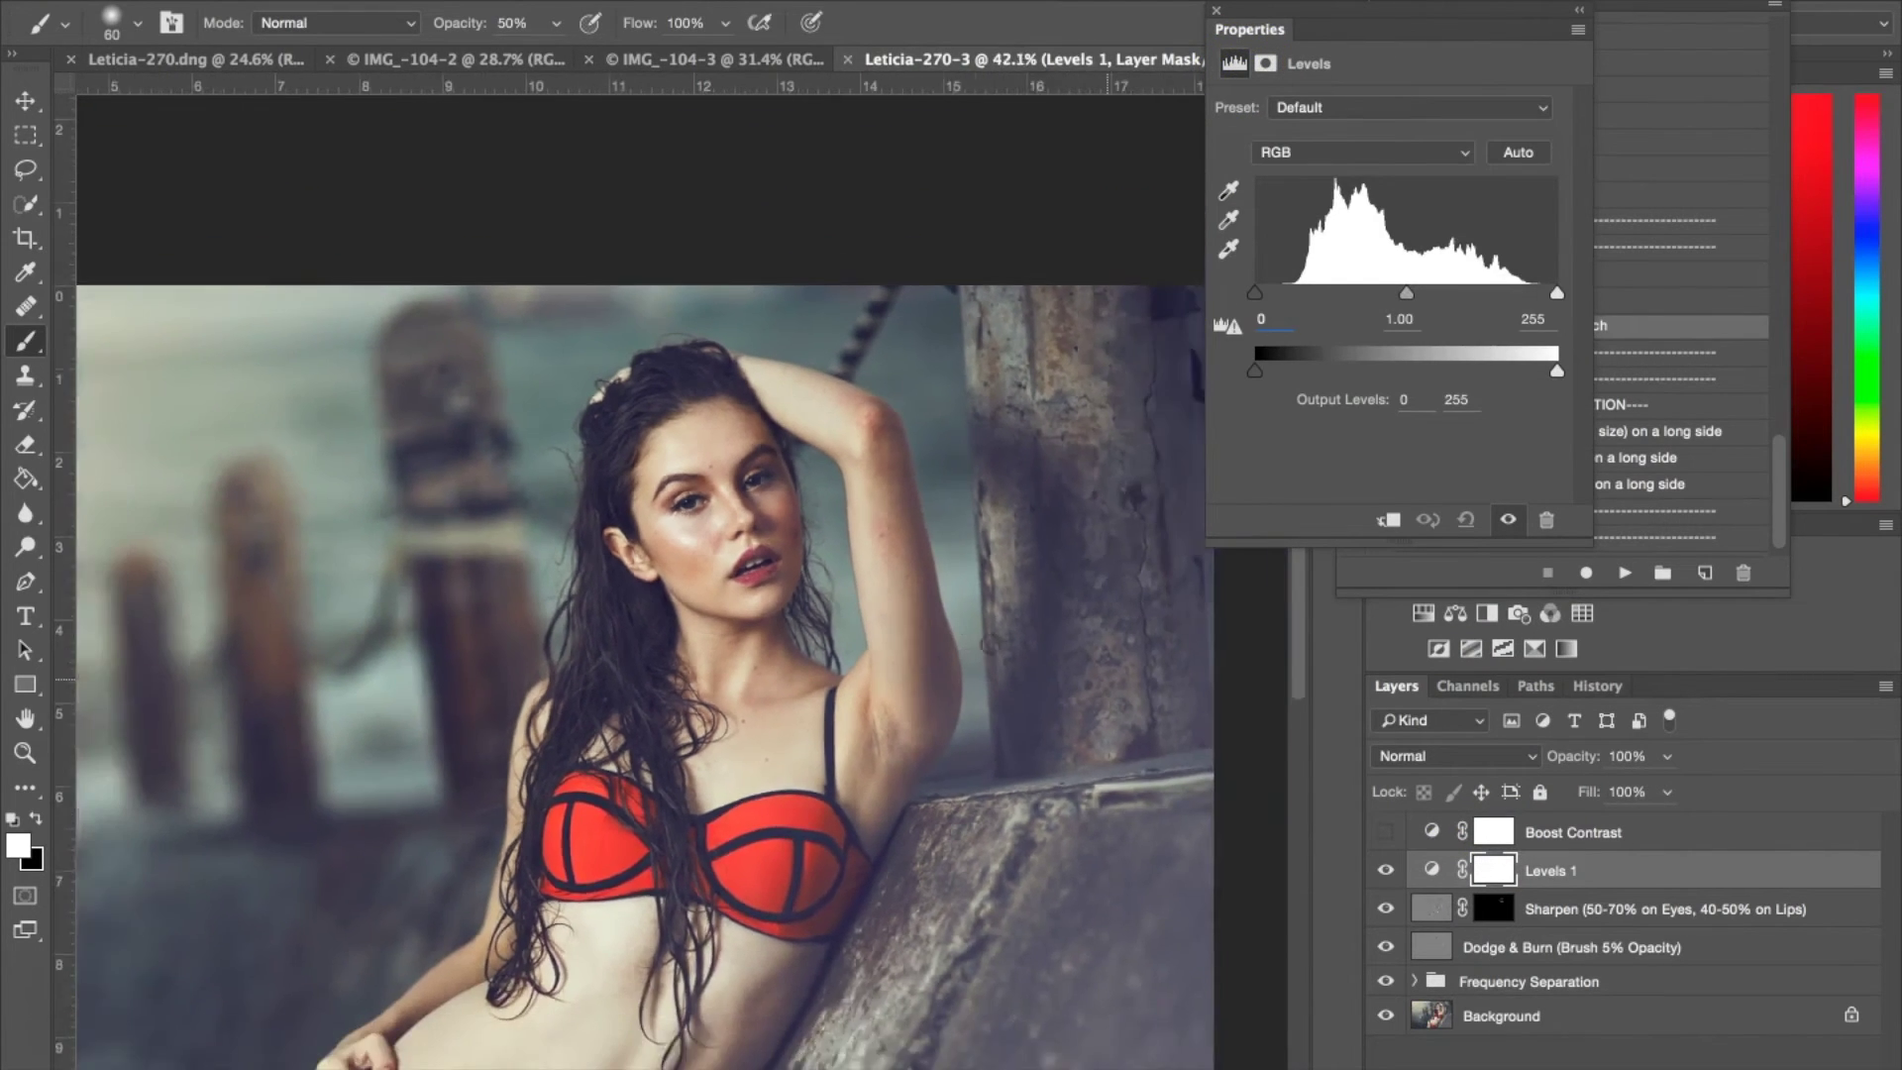
pyautogui.scroll(-1, 651, 645)
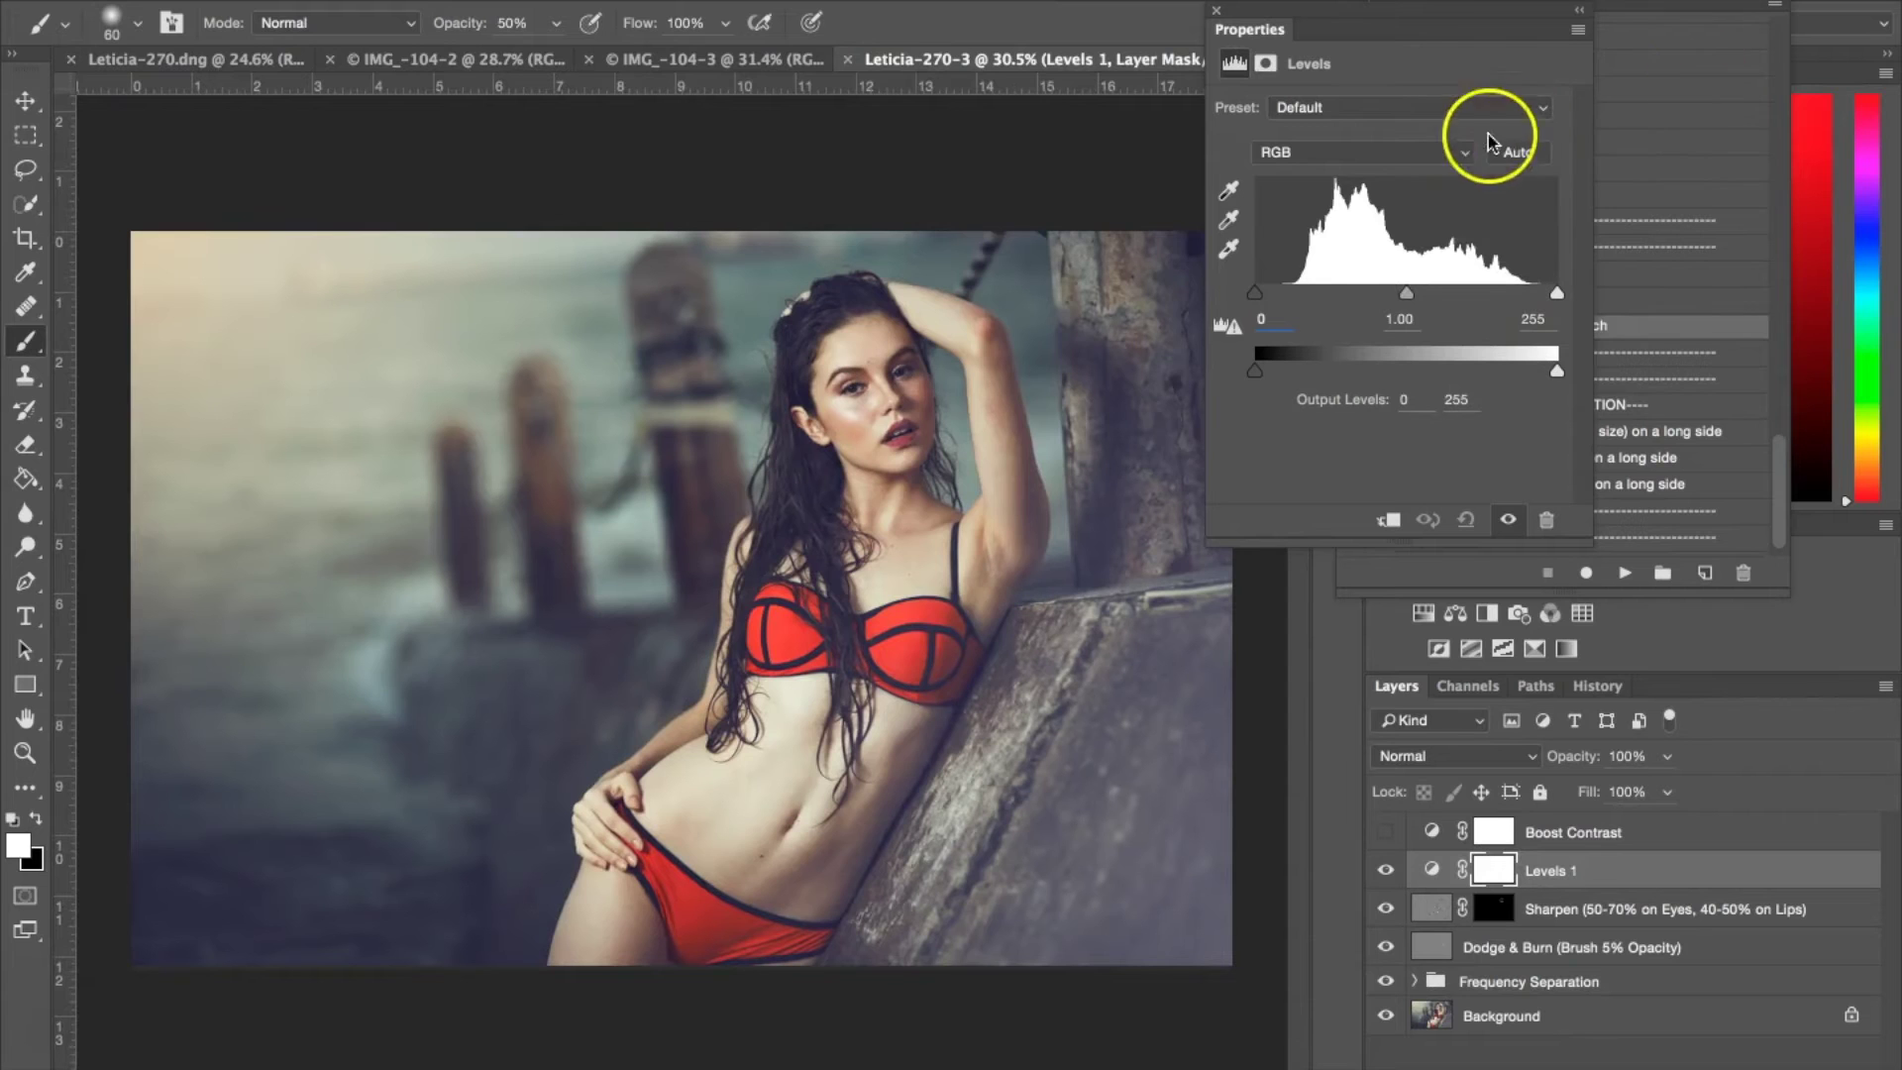
pyautogui.click(1465, 152)
pyautogui.click(1423, 209)
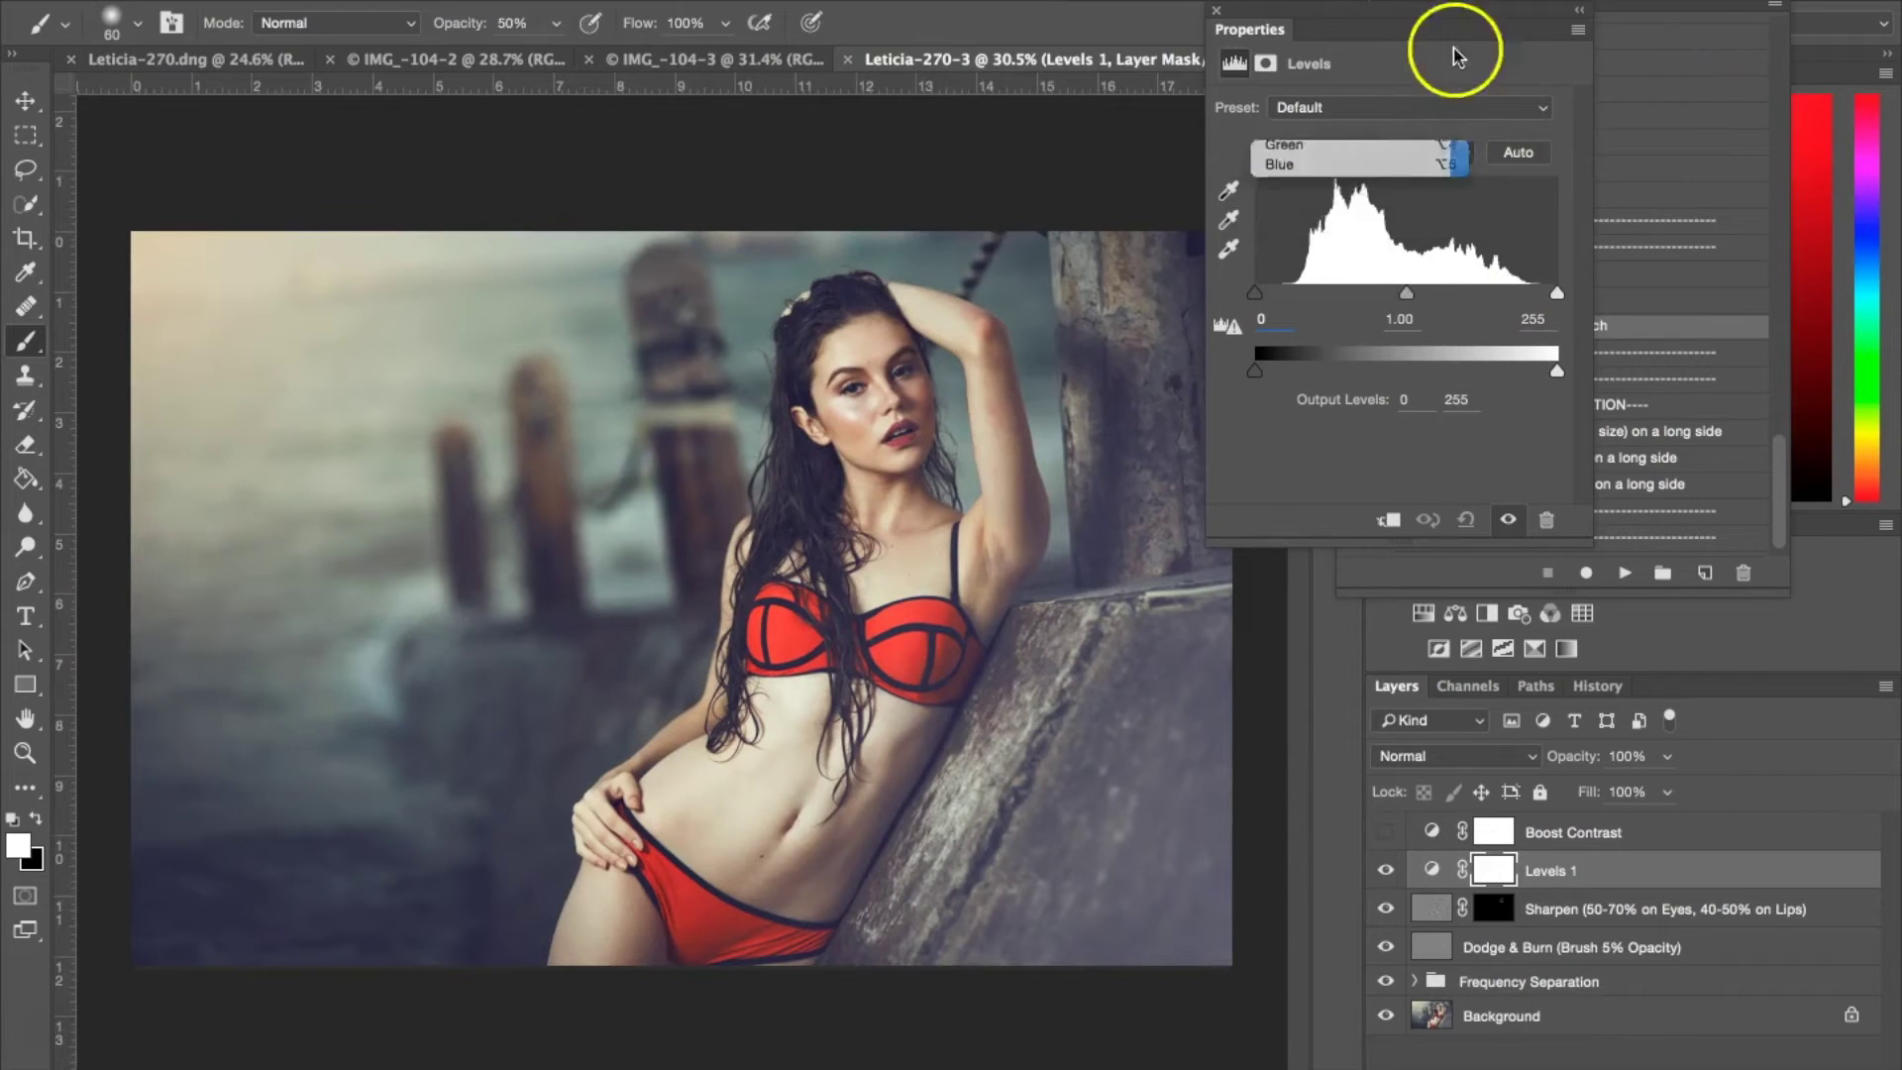
pyautogui.moveTo(1443, 17)
pyautogui.mouseDown()
pyautogui.moveTo(1520, 11)
pyautogui.moveTo(1478, 18)
pyautogui.mouseUp()
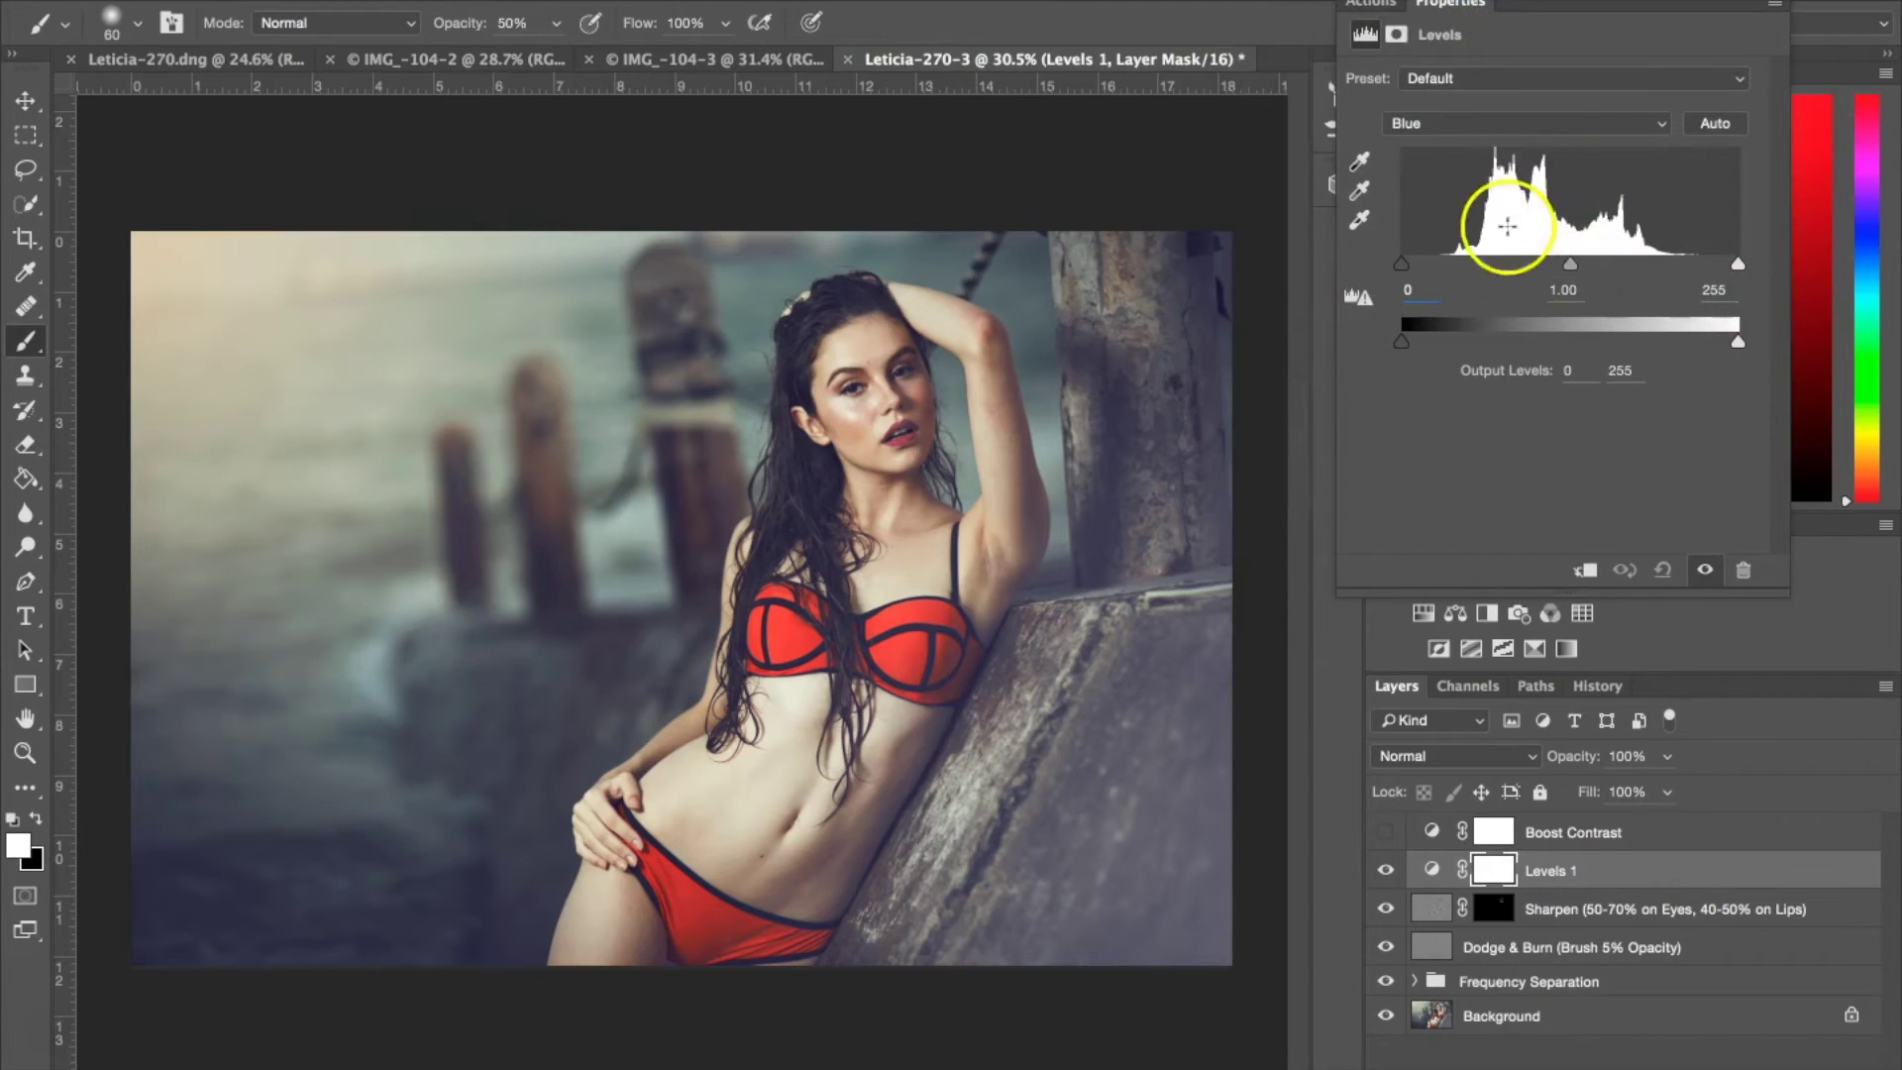
# Set the Levels 1 Blue channel's output levels to 11 and 242, and put the adjustment settings away.
pyautogui.moveTo(1739, 345); pyautogui.dragTo(1740, 349)
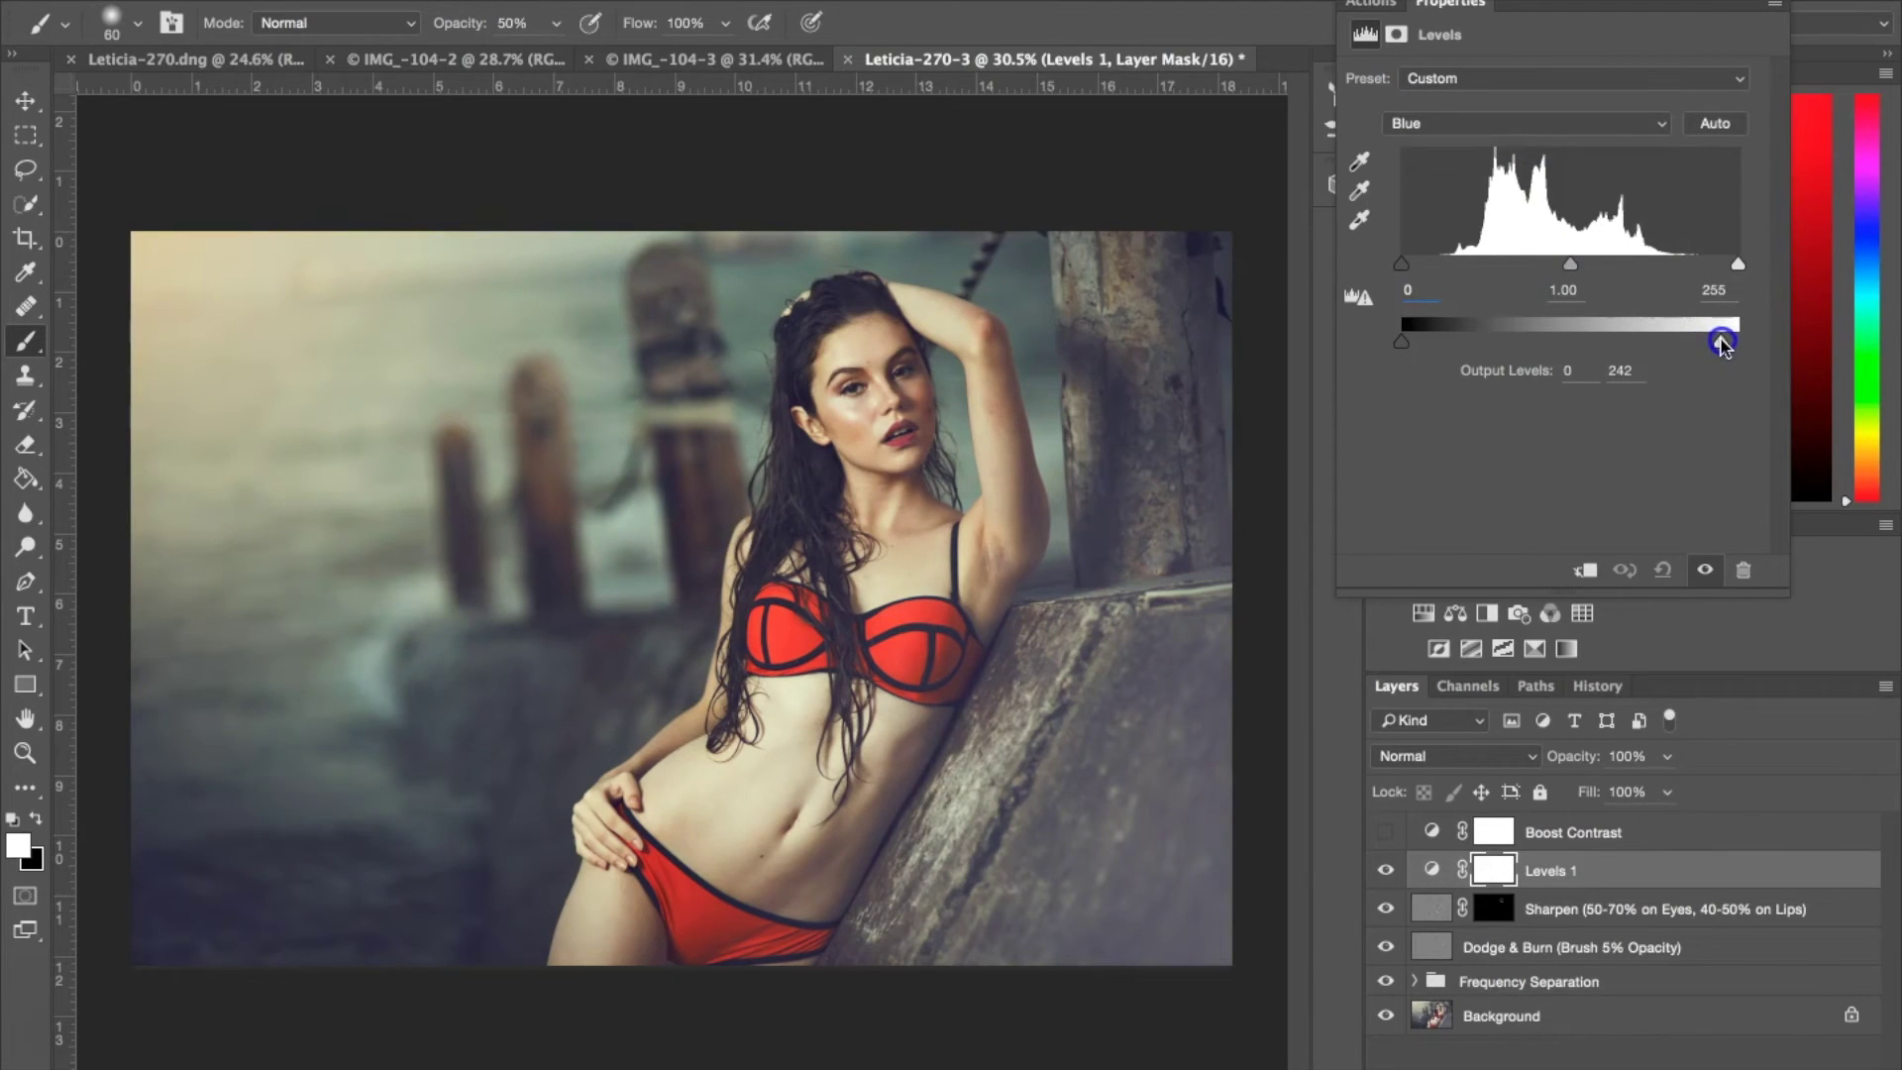
pyautogui.moveTo(1403, 349); pyautogui.dragTo(1412, 347)
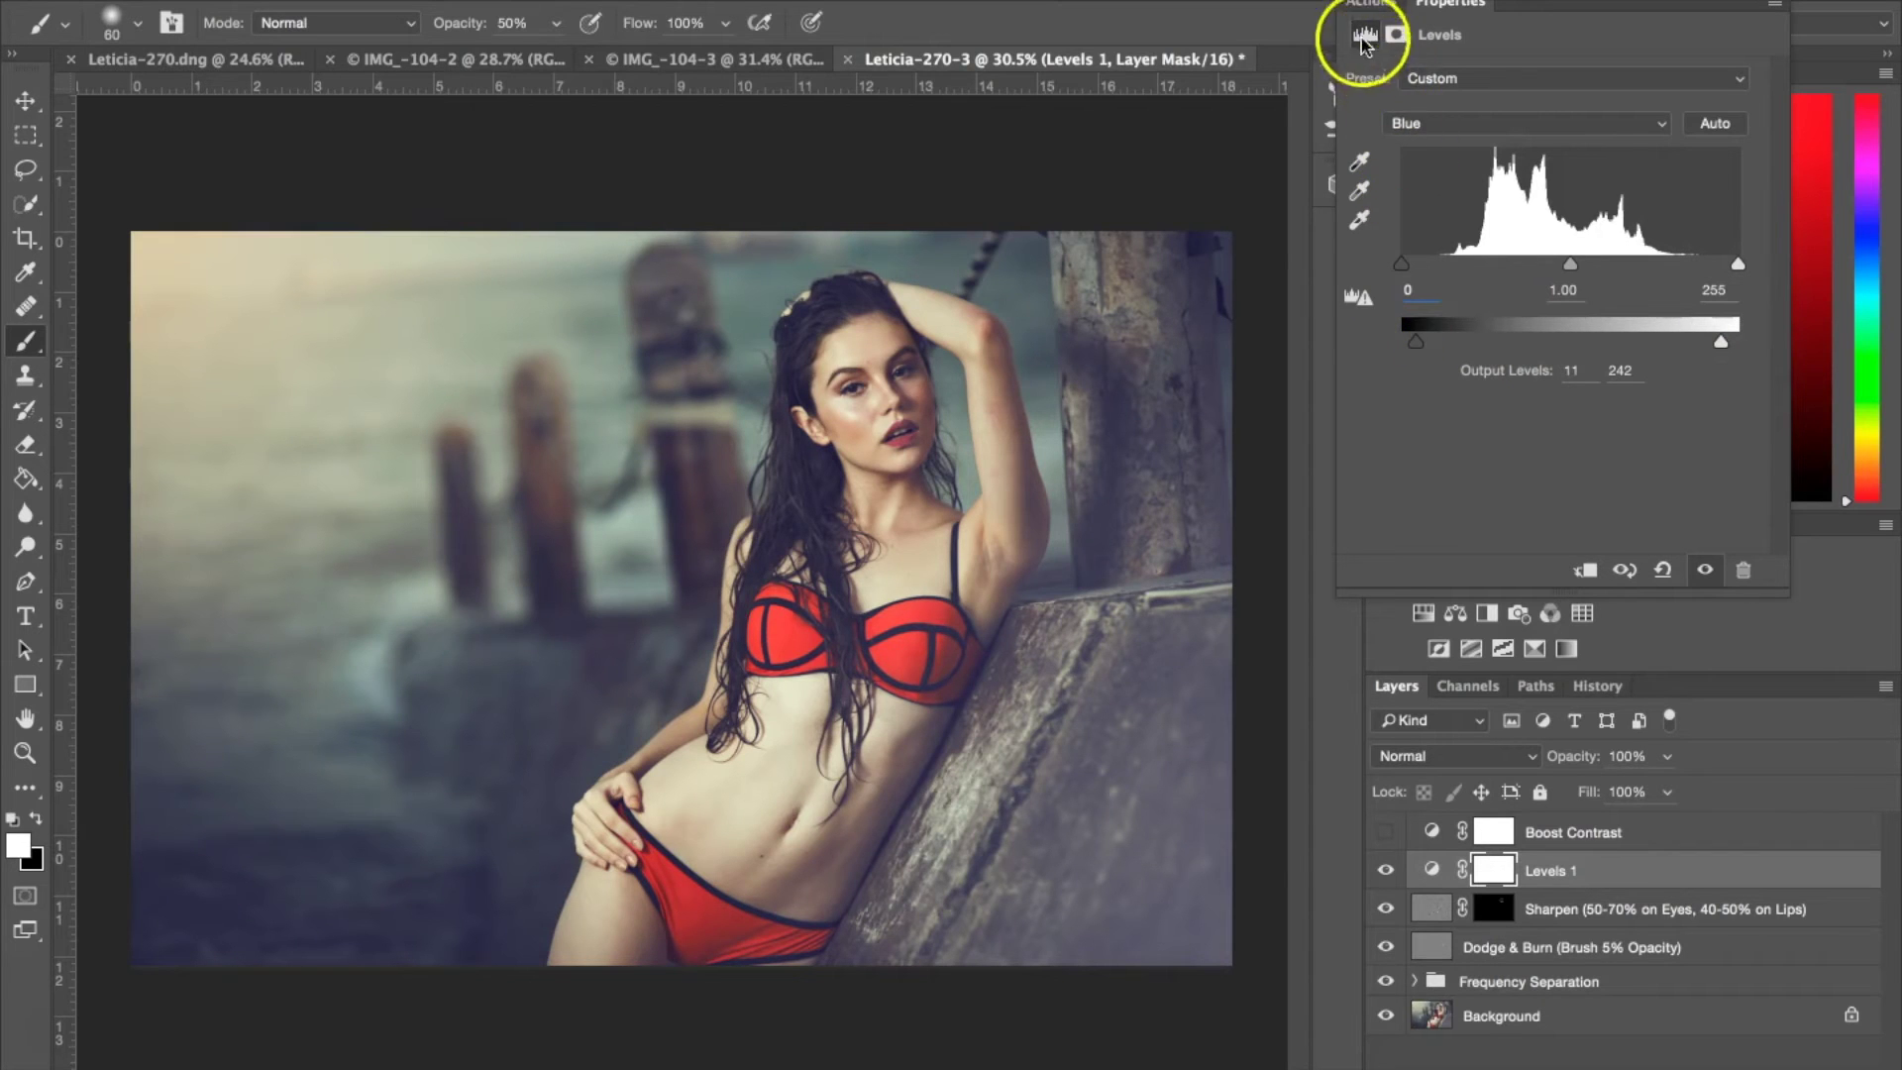
pyautogui.click(1355, 3)
# Flatten the image into a single Background layer, discarding the hidden layers.
pyautogui.rightClick(1534, 1031)
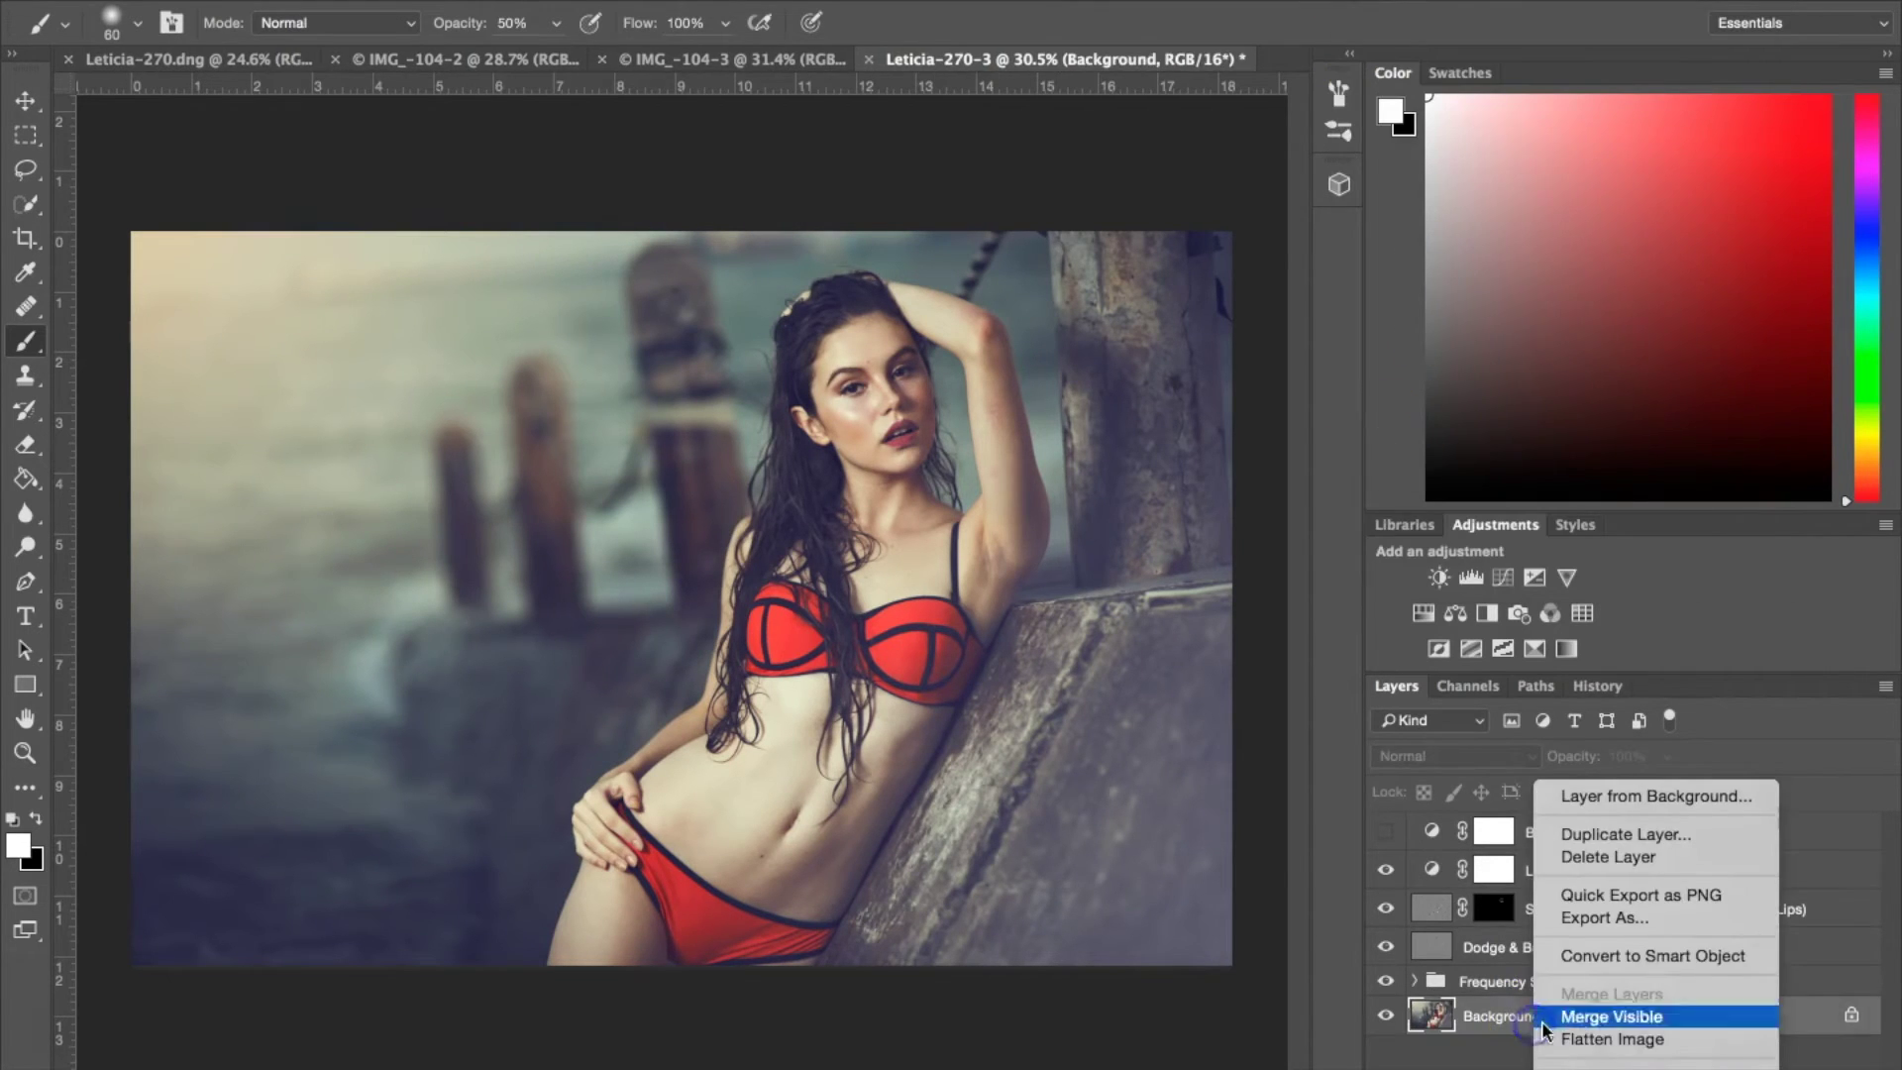
pyautogui.click(1561, 1036)
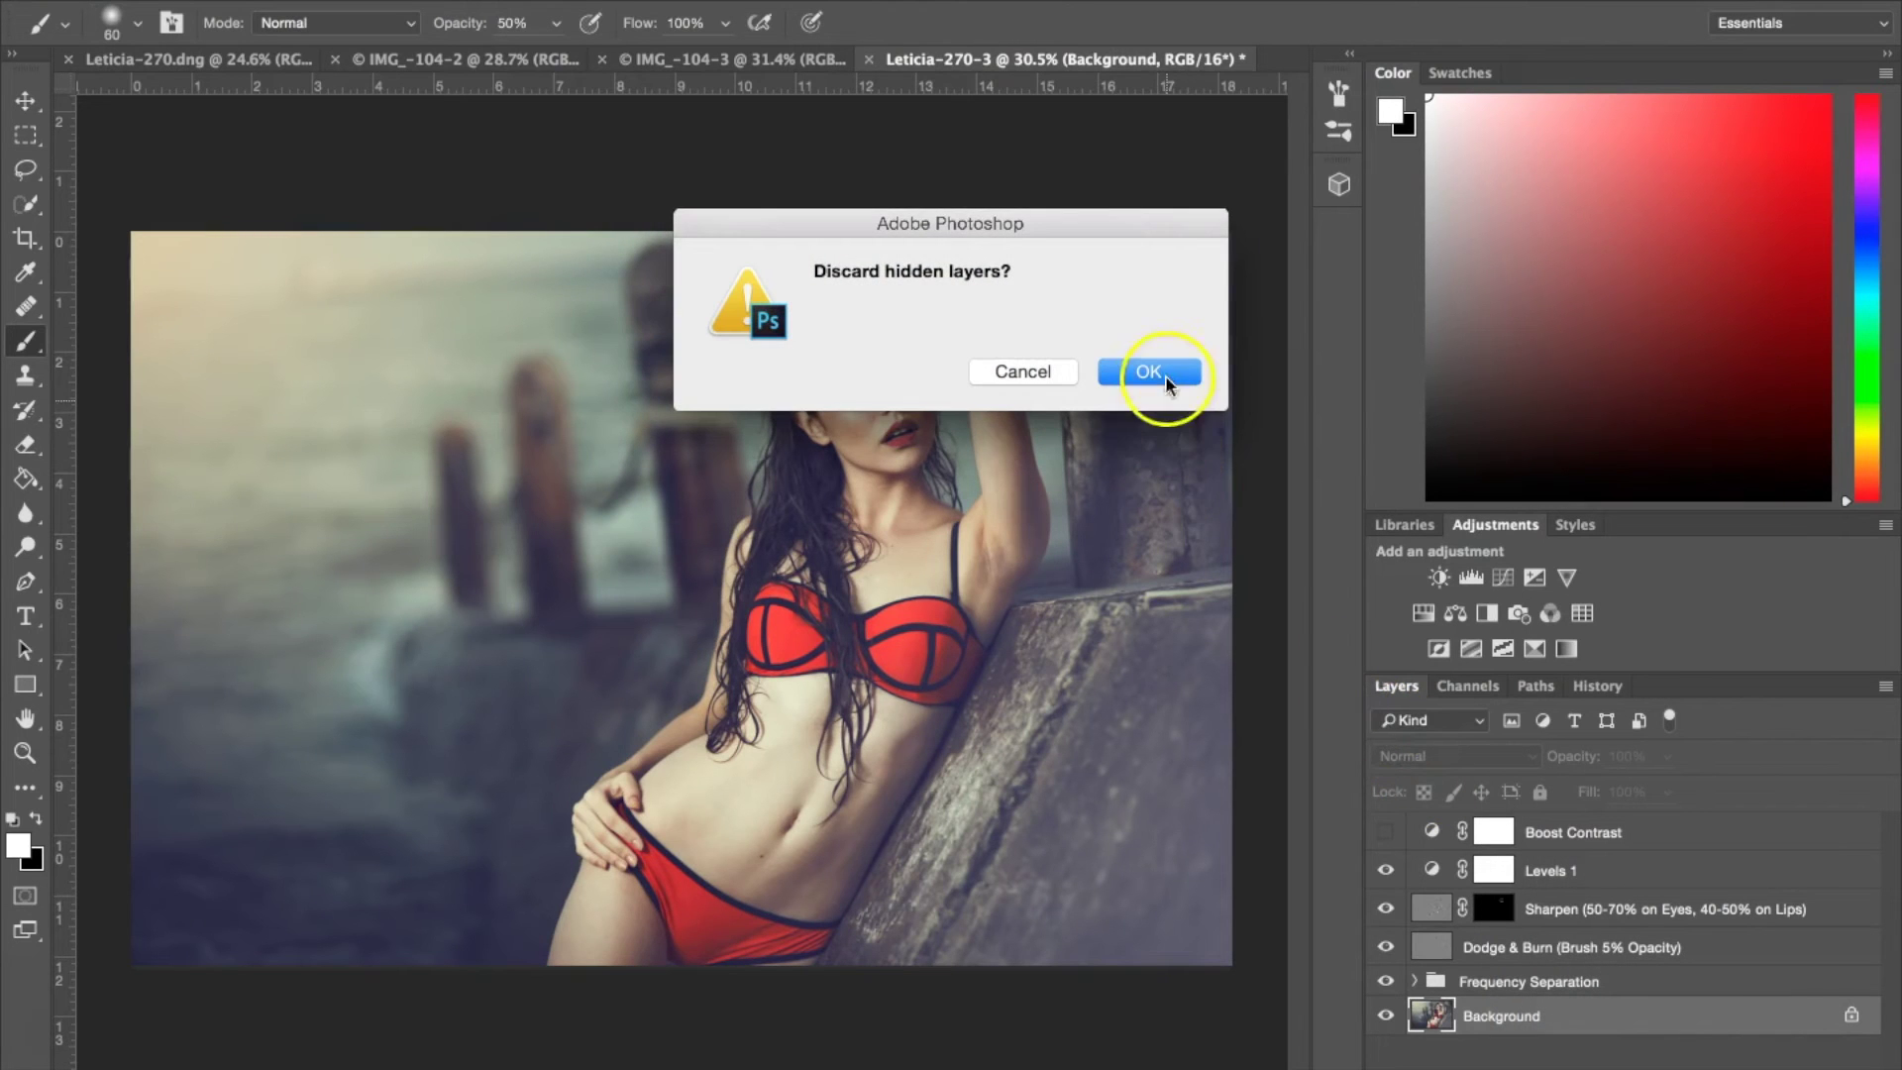
pyautogui.click(1152, 372)
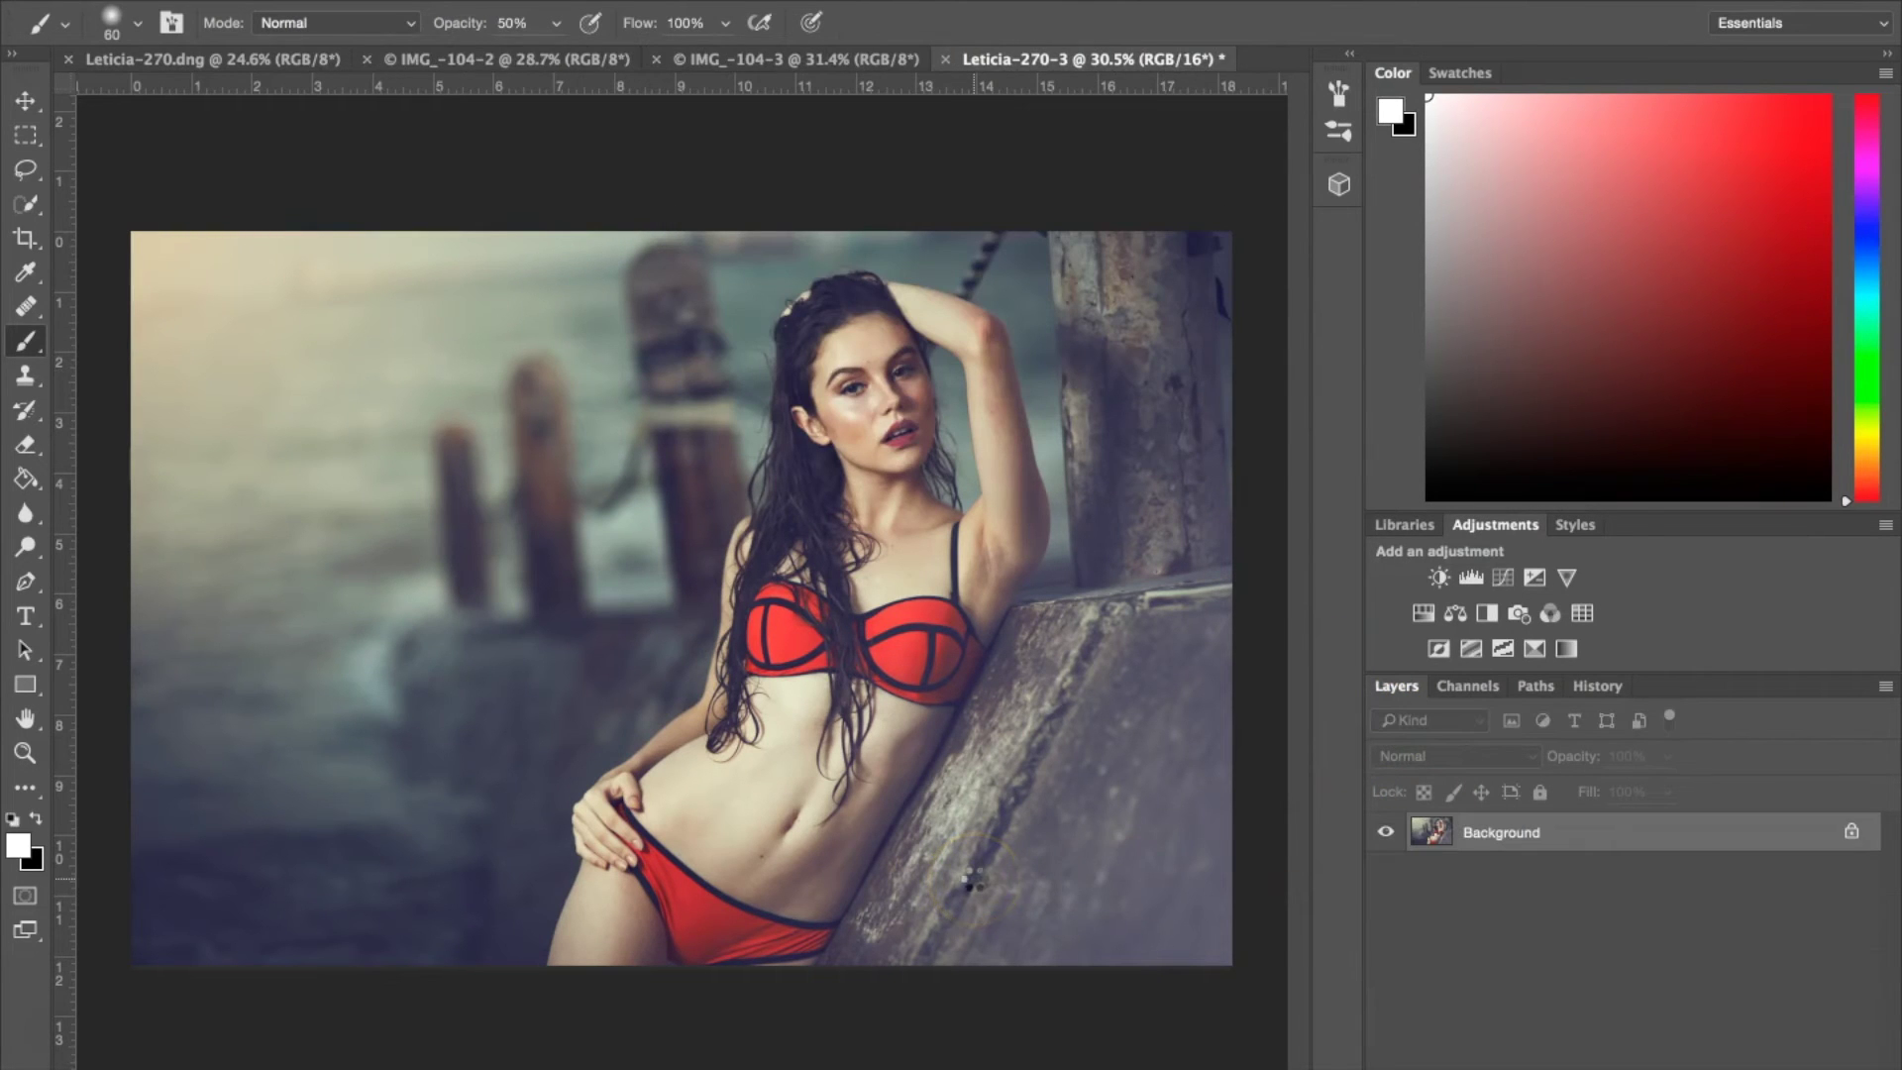
# Heal the remaining blemishes around the mouth, lower cheek and jaw using the Healing Brush at size 25.
pyautogui.scroll(5, 892, 531)
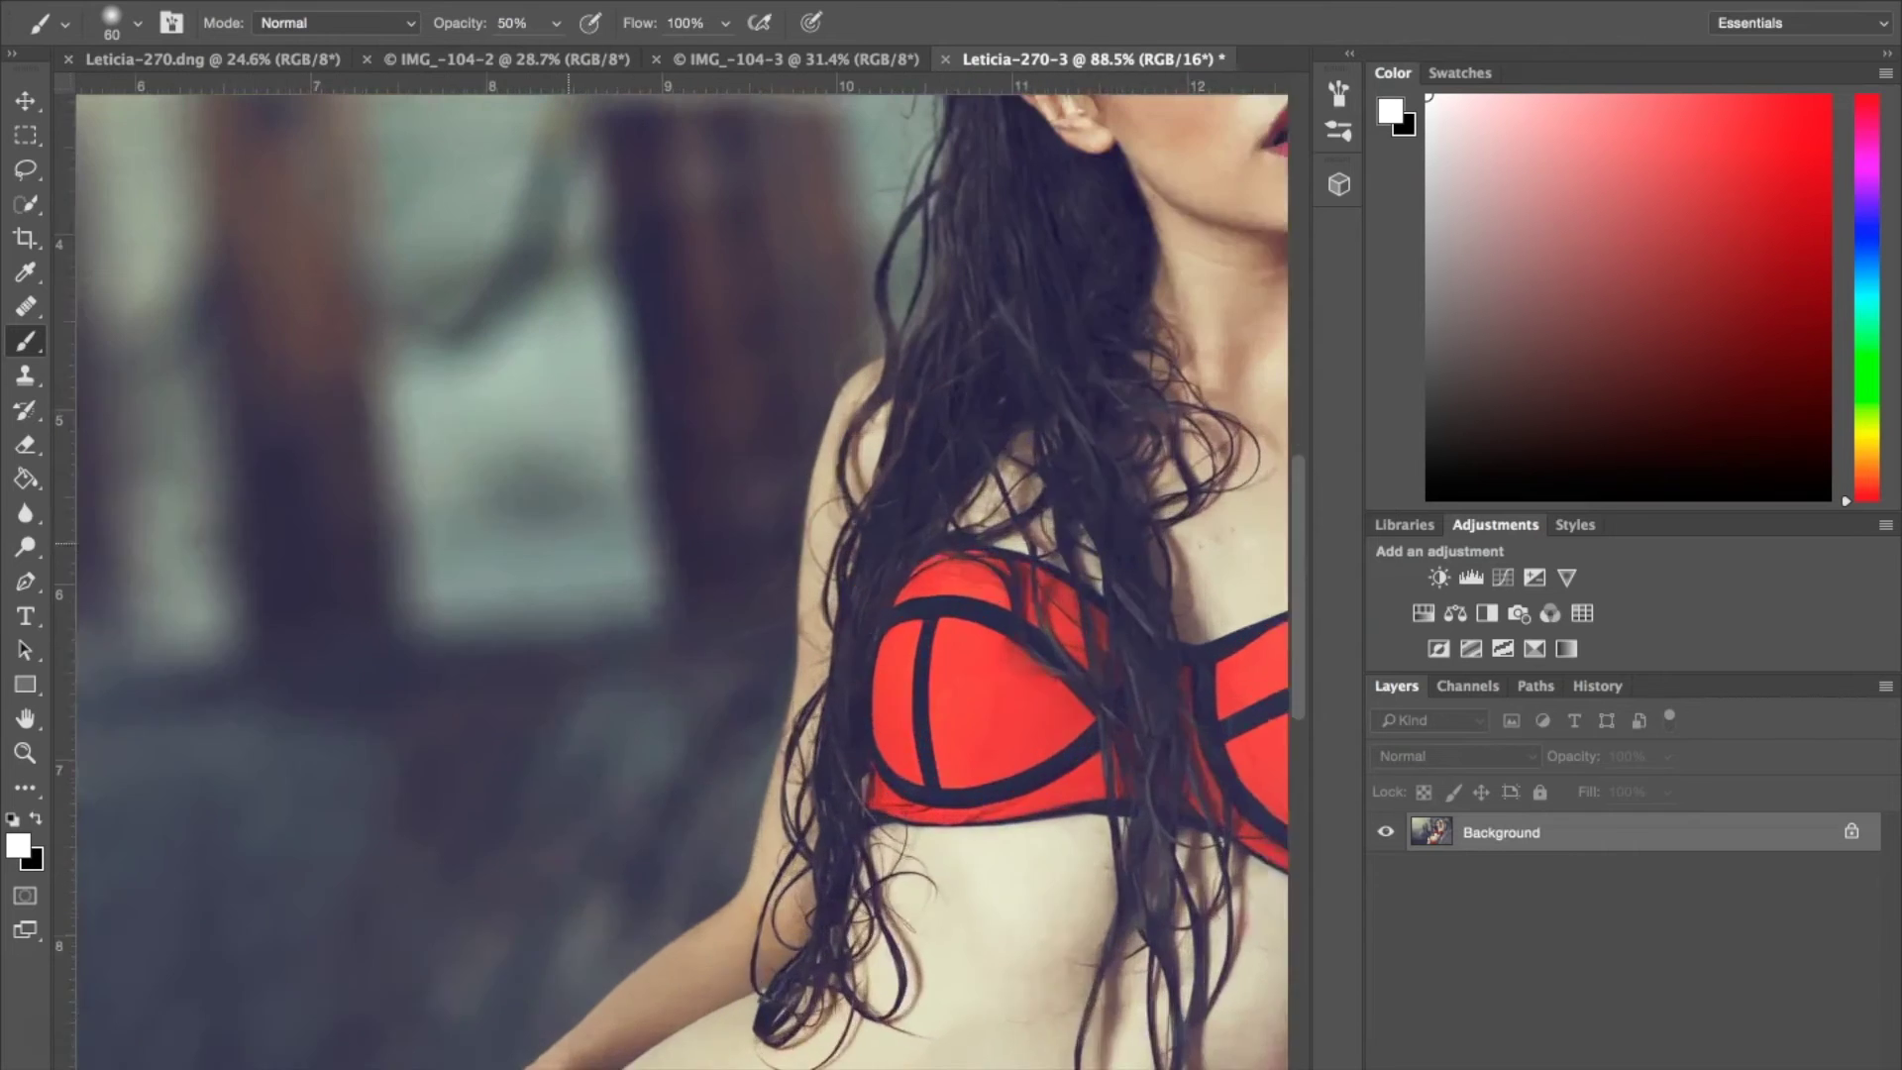
pyautogui.scroll(4, 569, 543)
pyautogui.scroll(3, 569, 543)
pyautogui.hscroll(8, 328, 582)
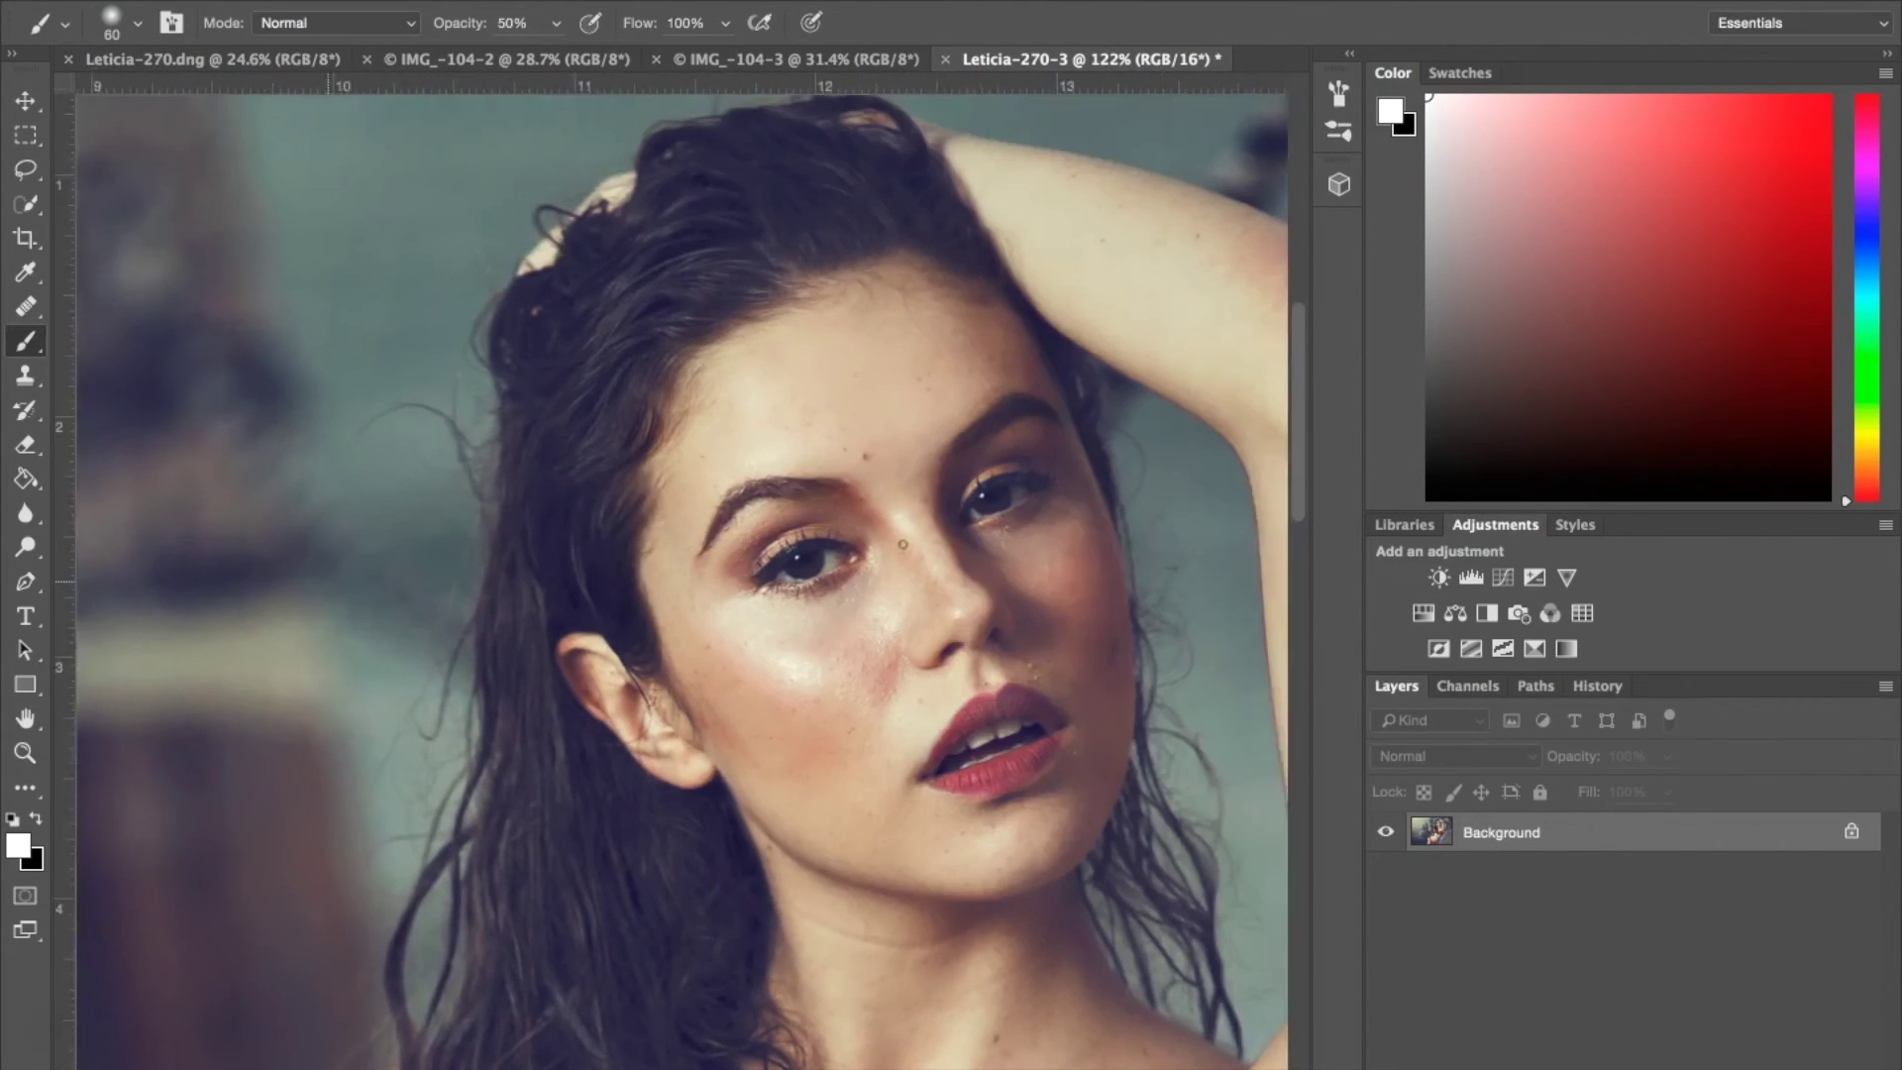
pyautogui.hscroll(5, 903, 544)
pyautogui.click(29, 307)
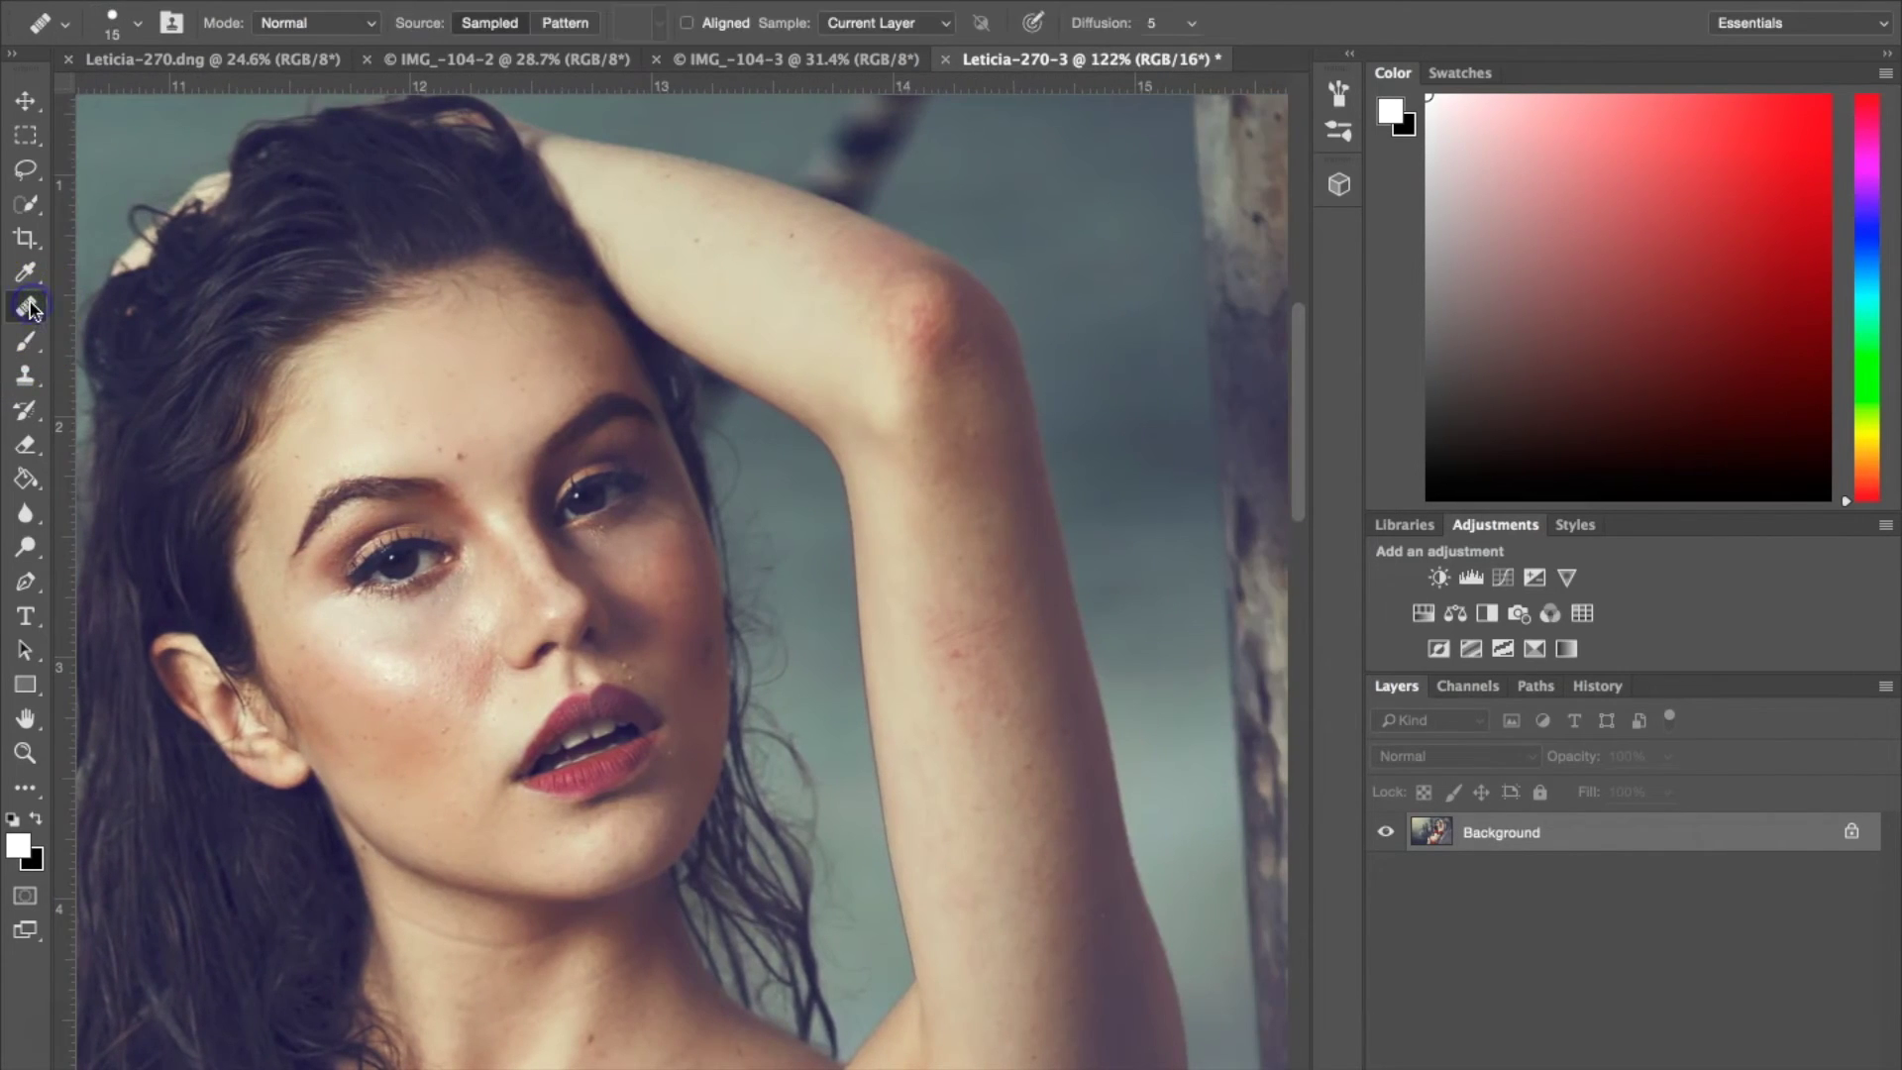
pyautogui.press(']')
pyautogui.press(']')
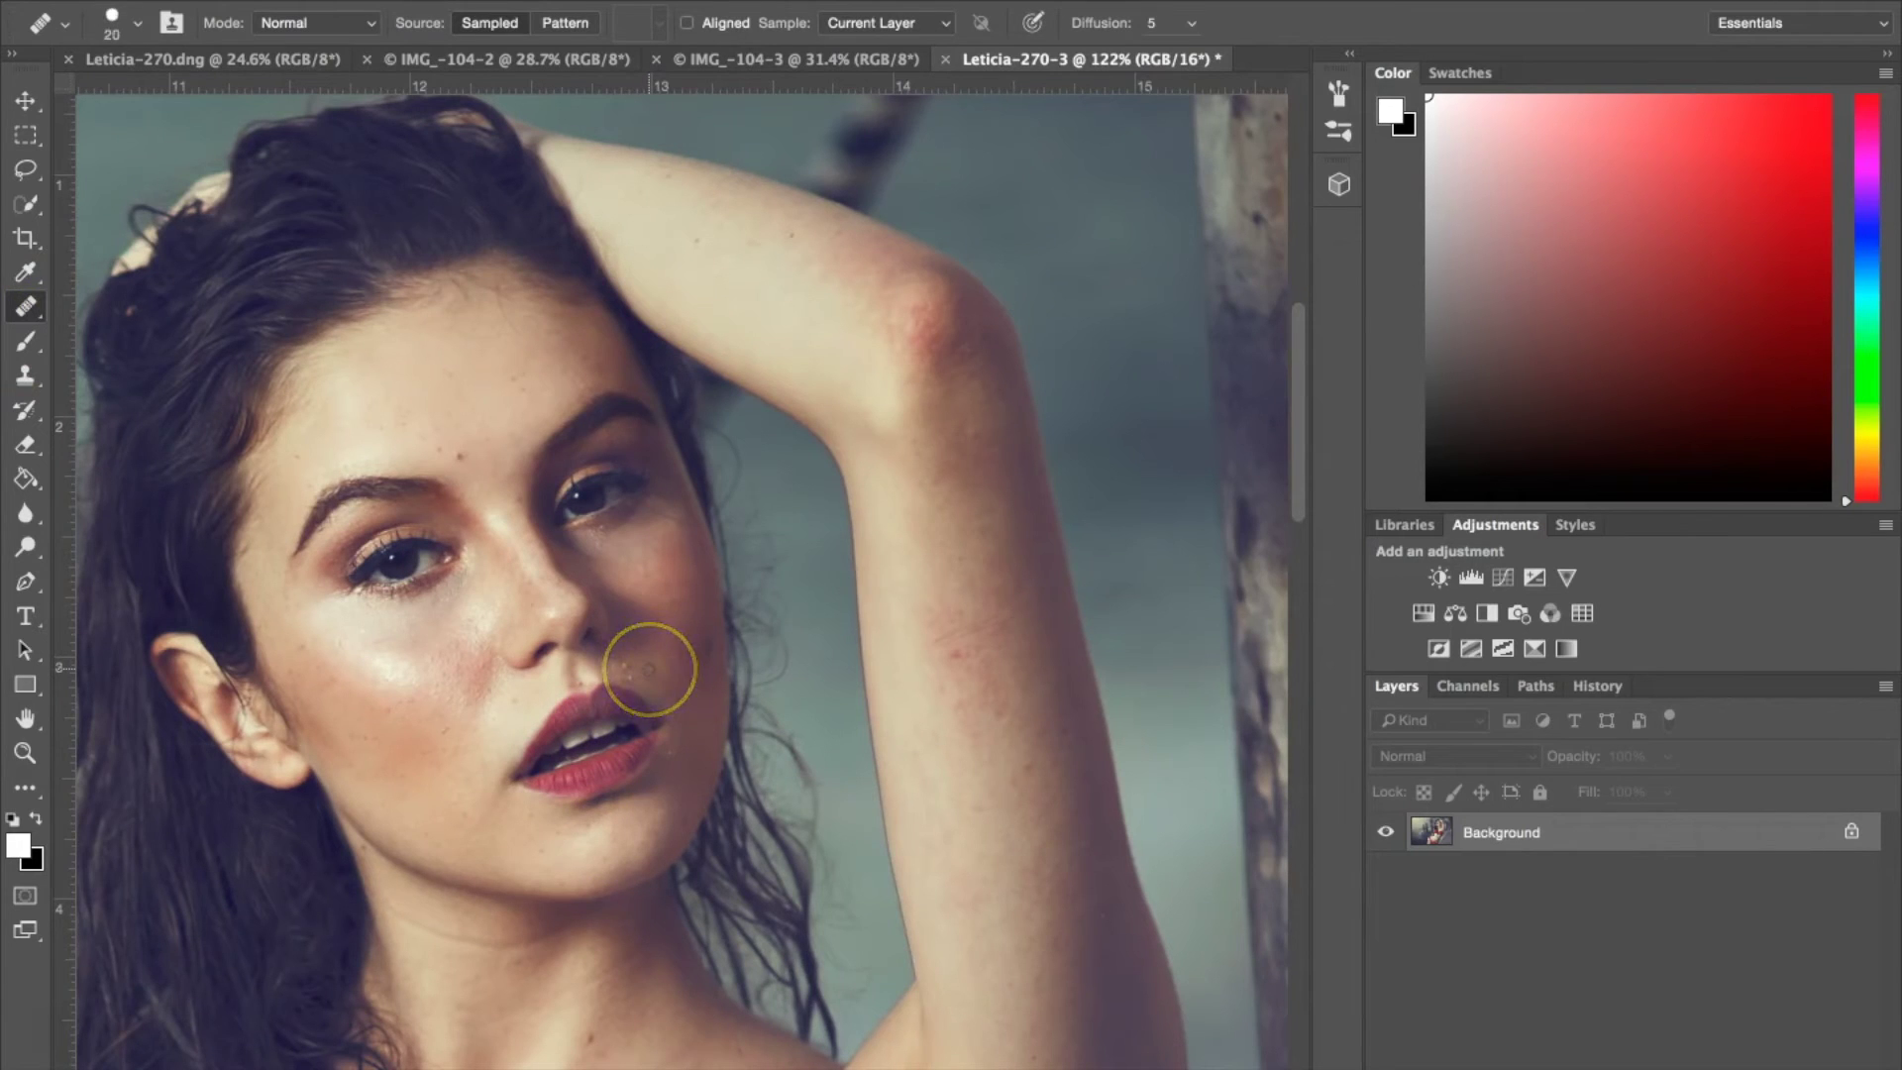
pyautogui.click(634, 654)
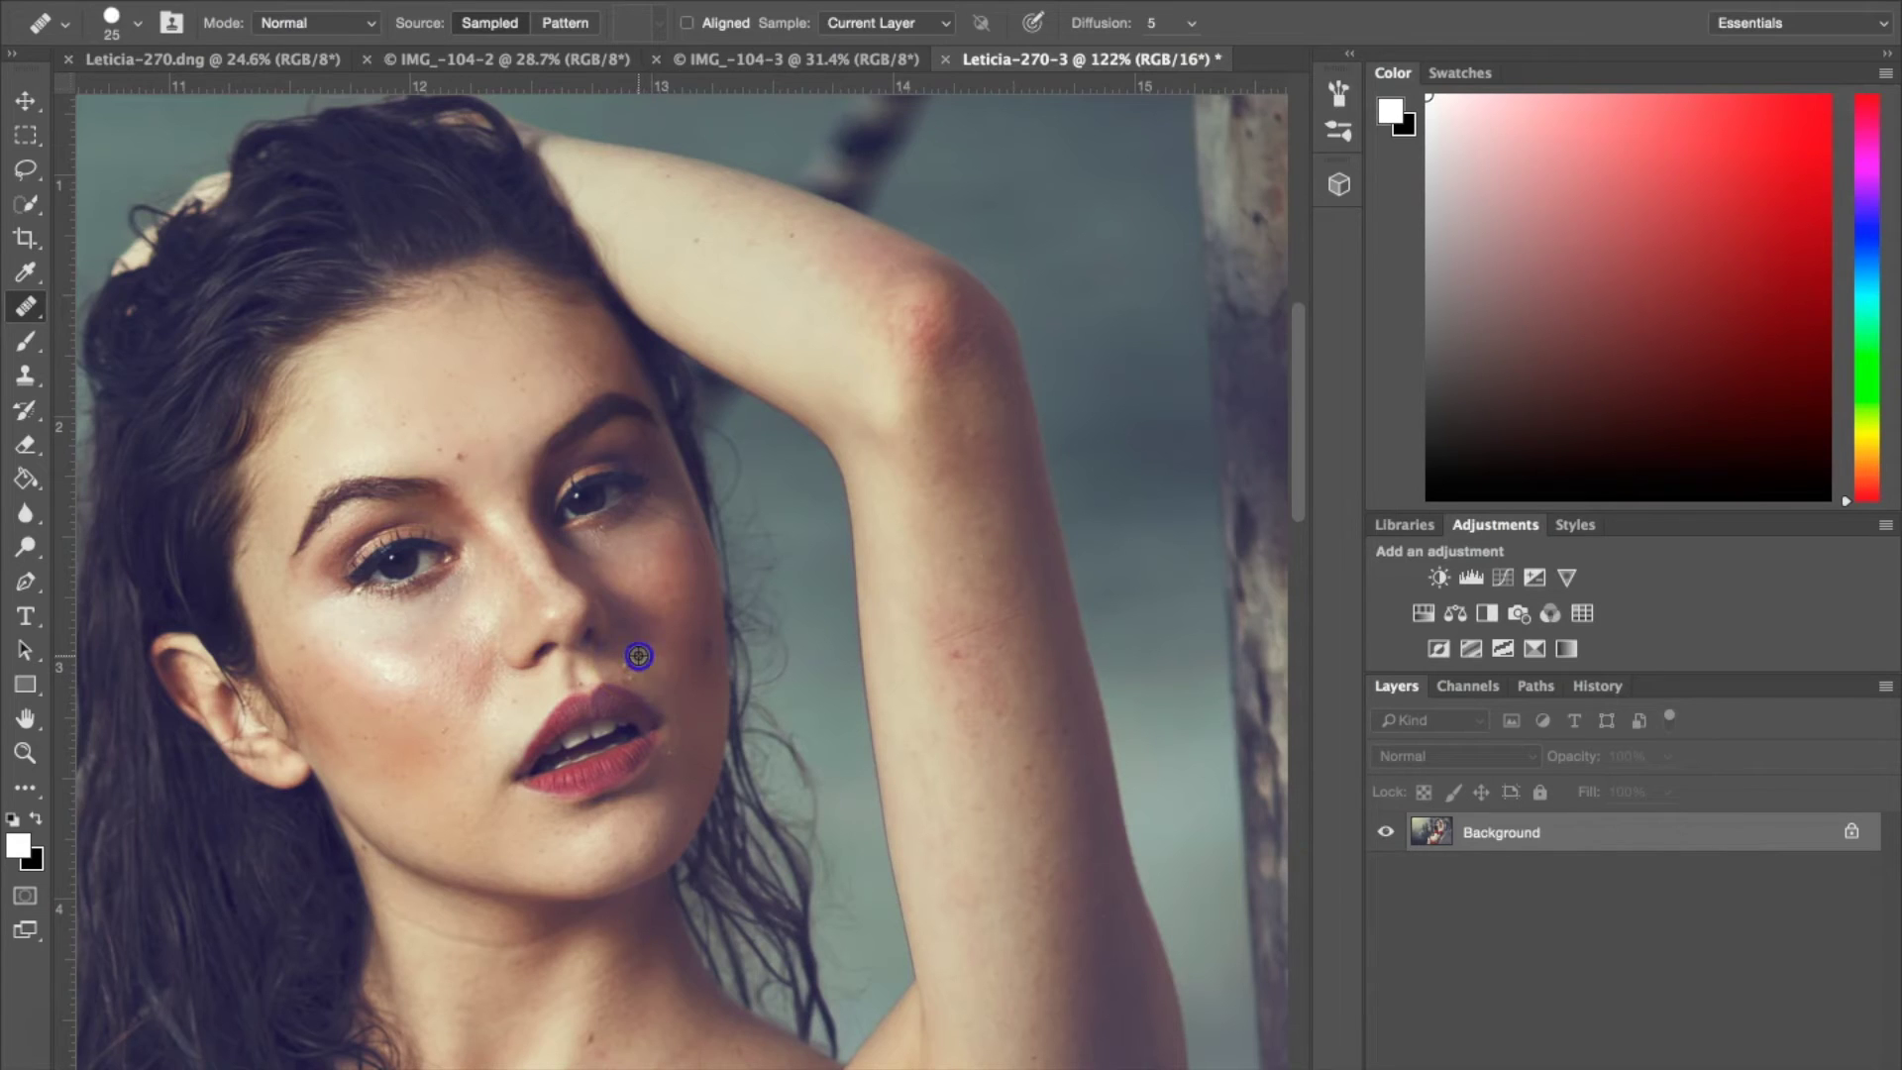
pyautogui.click(689, 764)
pyautogui.click(586, 680)
# Heal the small spots on the nose bridge, between the eyebrows and across the forehead.
pyautogui.click(519, 509)
pyautogui.click(466, 460)
pyautogui.click(451, 443)
pyautogui.click(394, 425)
pyautogui.click(480, 400)
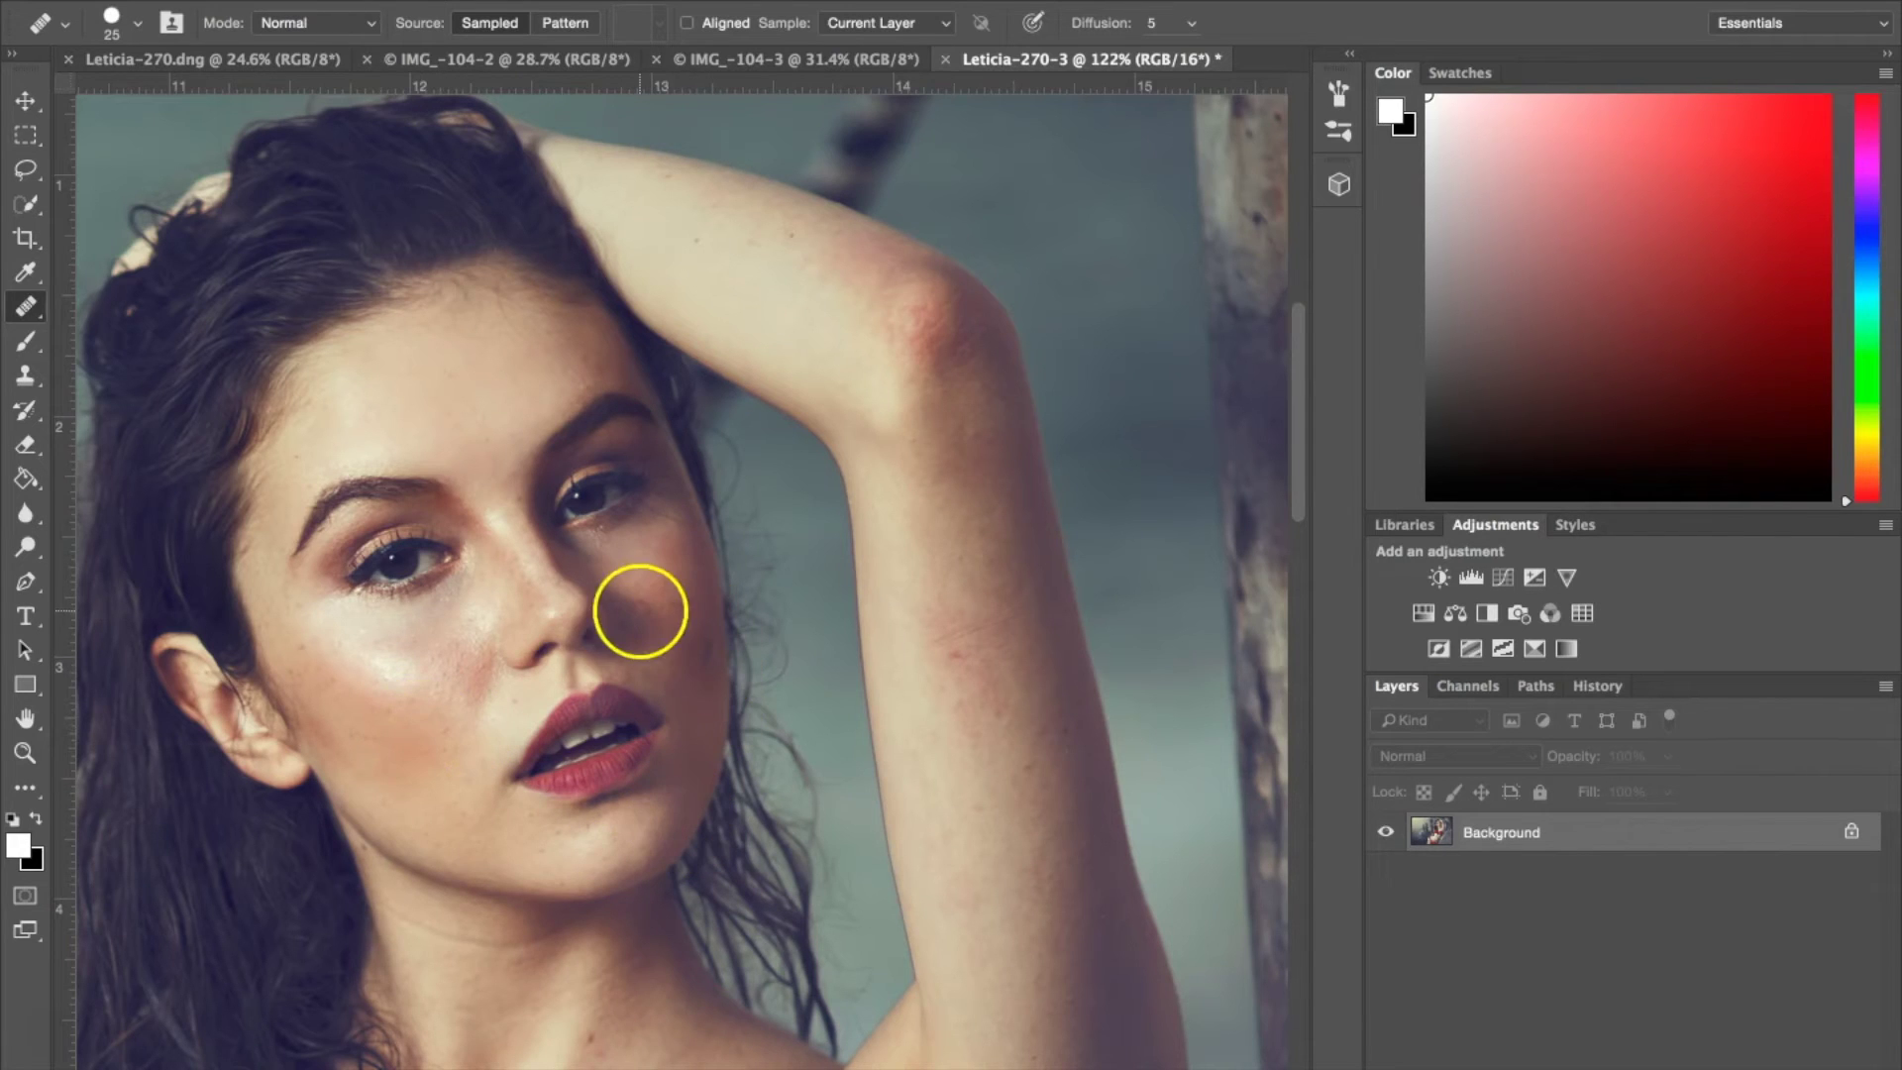
# Soften the skin on the cheek and beneath both eyes with the Clone Stamp at 27% opacity and a small soft brush.
pyautogui.click(28, 378)
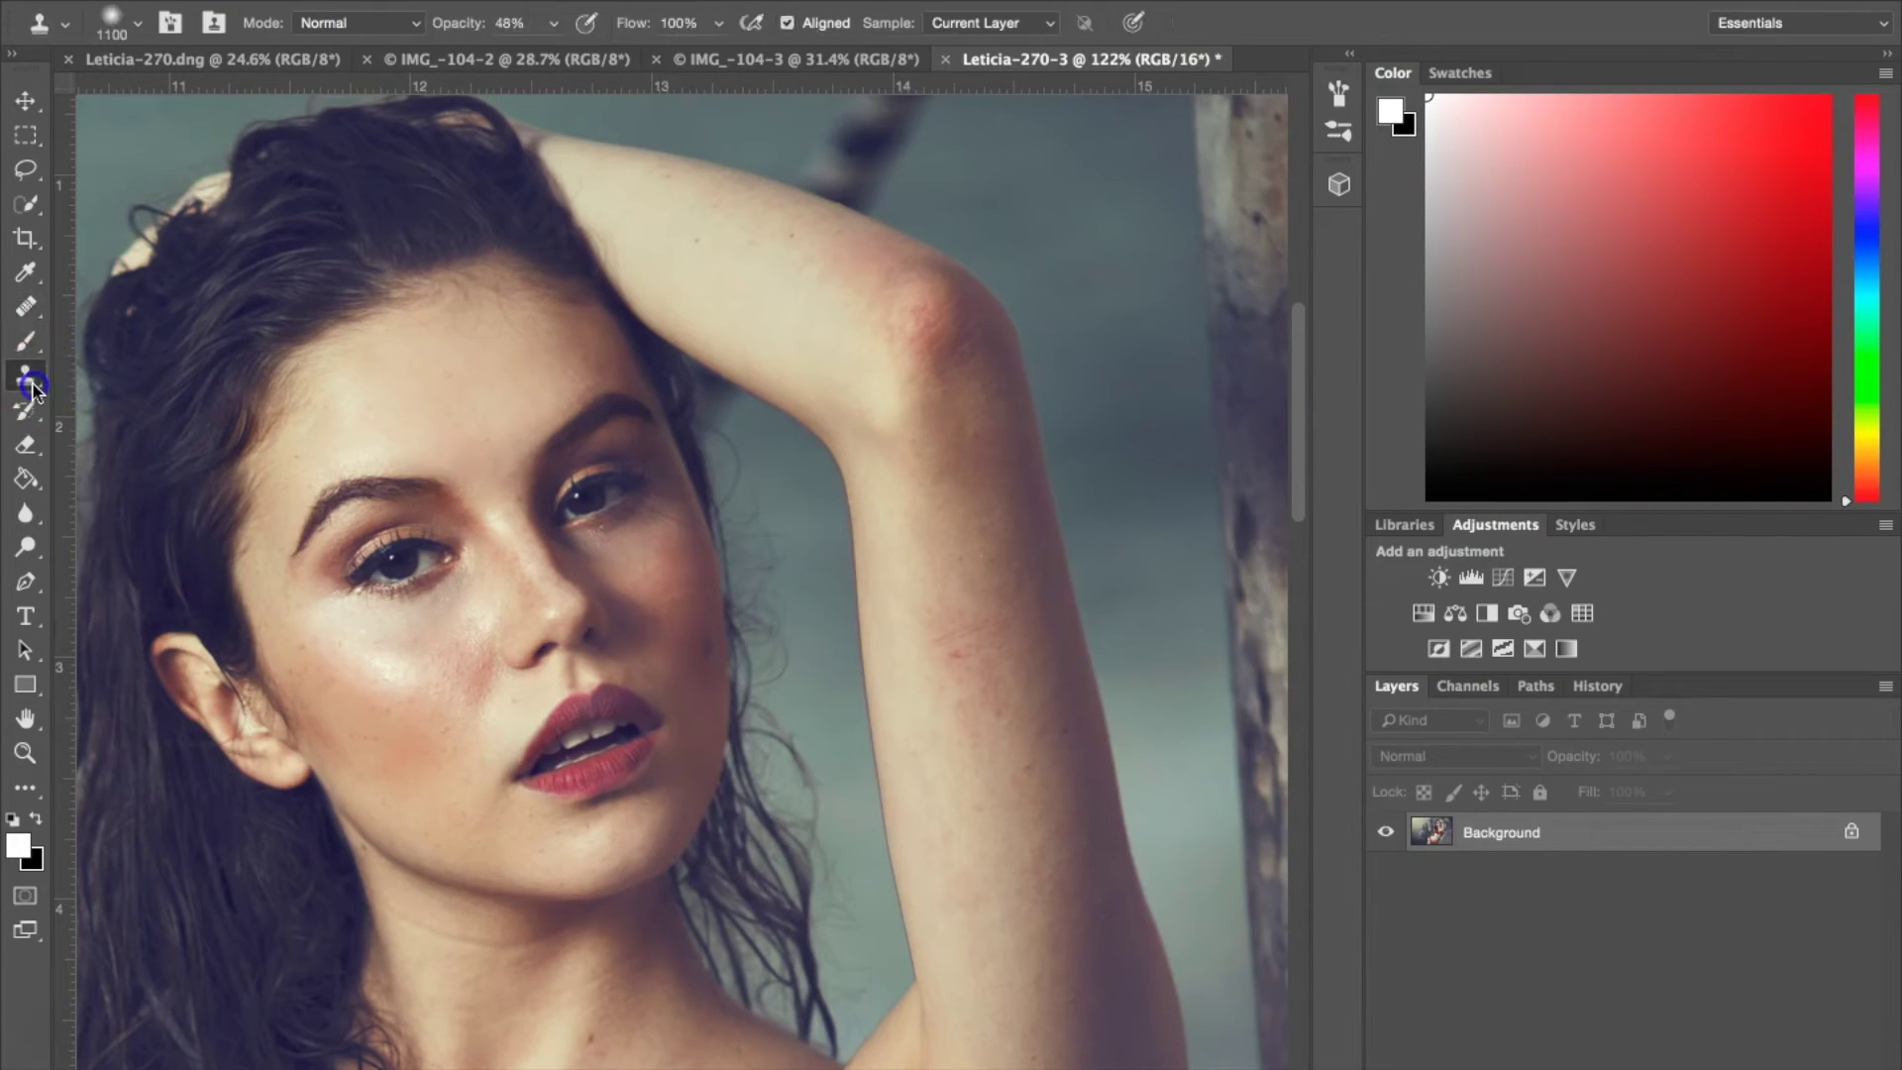
pyautogui.click(553, 23)
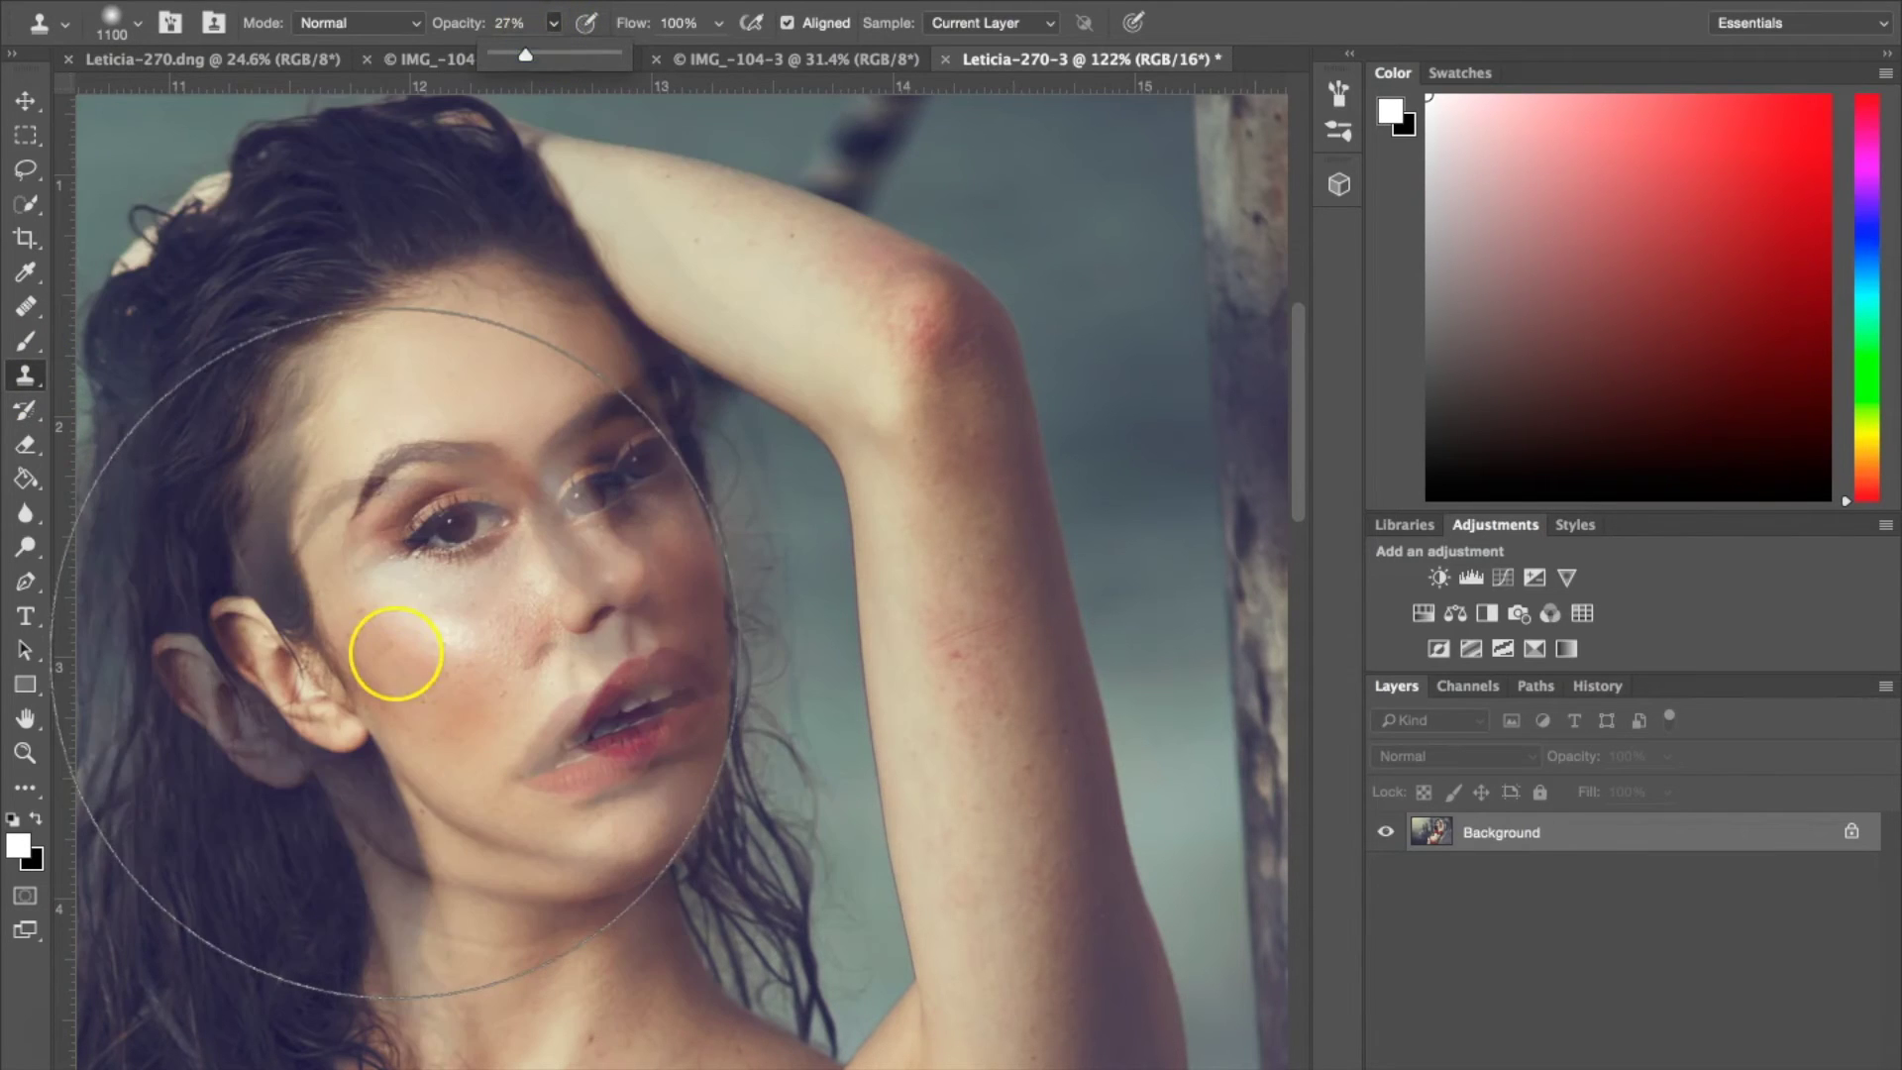
pyautogui.press('Return')
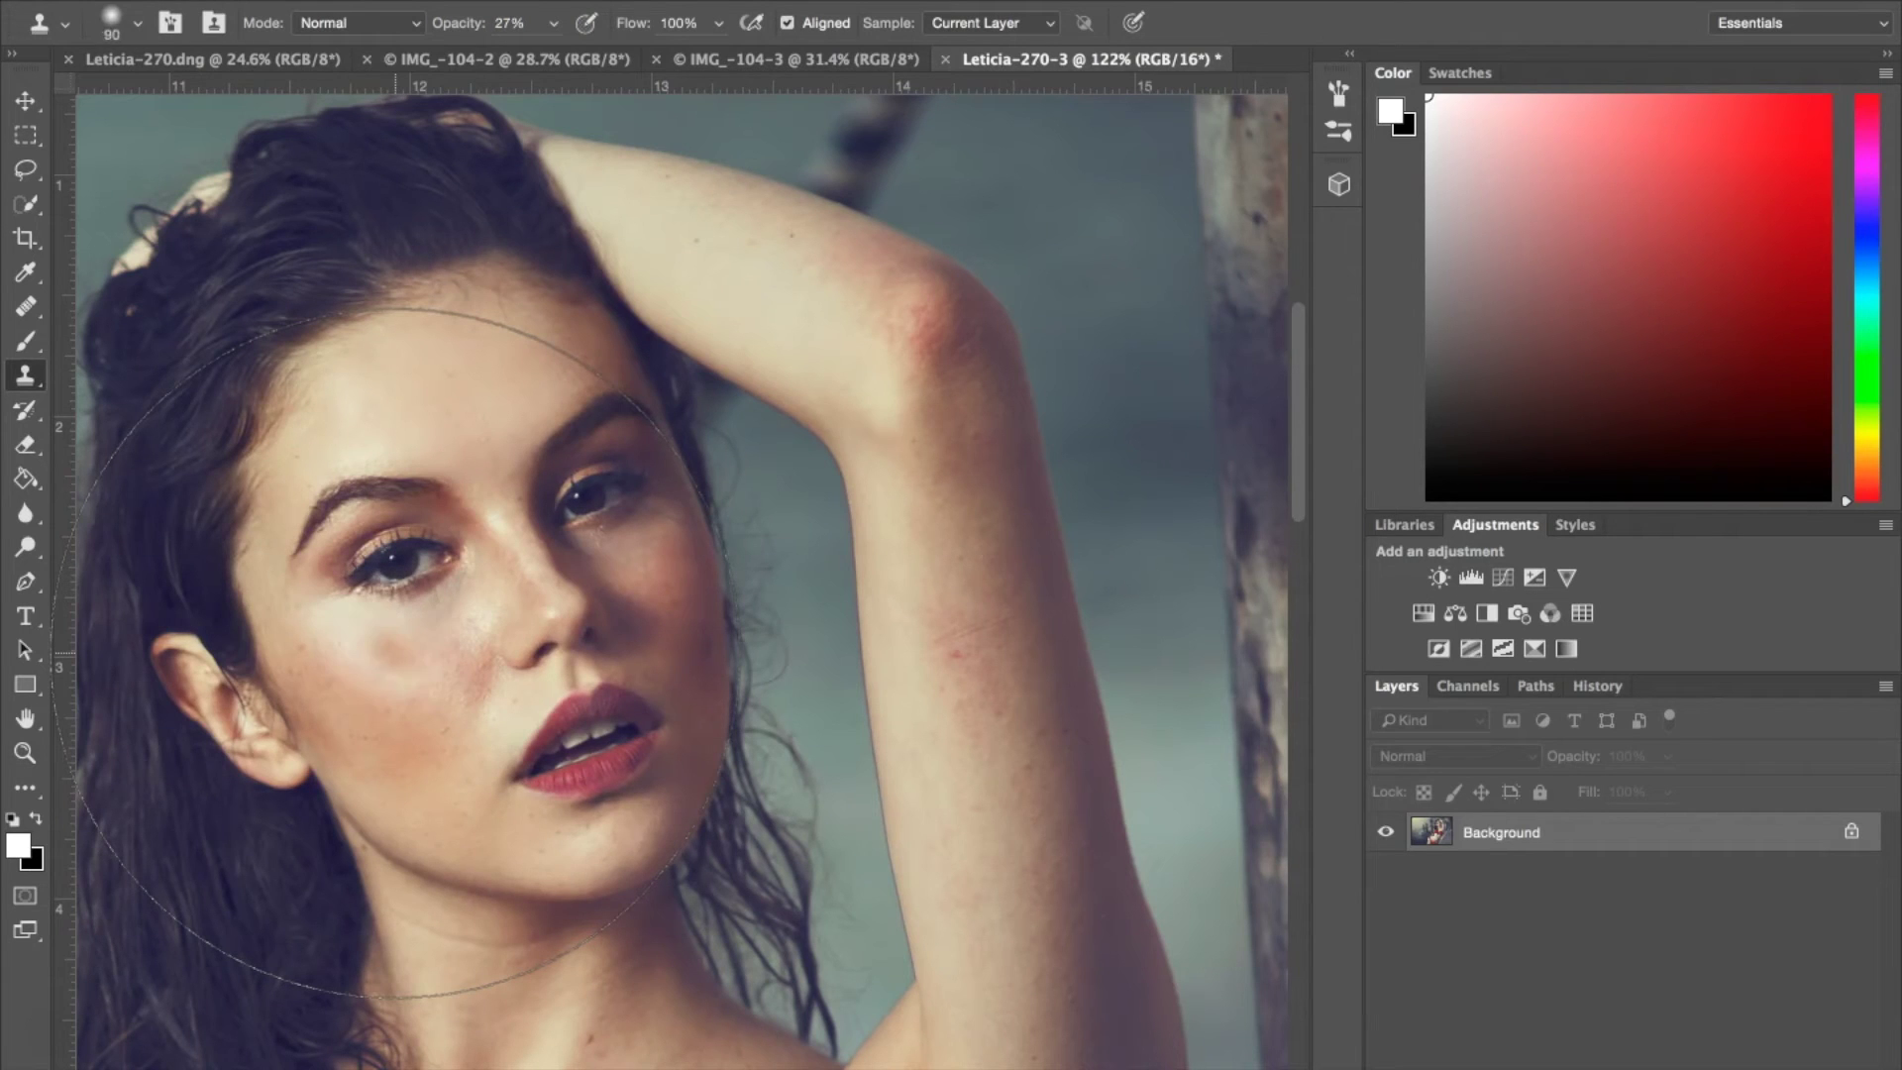
pyautogui.keyDown('alt'); pyautogui.click(412, 634); pyautogui.keyUp('alt')
pyautogui.moveTo(416, 623)
pyautogui.mouseDown()
pyautogui.moveTo(424, 607)
pyautogui.moveTo(391, 615)
pyautogui.moveTo(480, 607)
pyautogui.mouseUp()
pyautogui.keyDown('alt'); pyautogui.click(633, 544); pyautogui.keyUp('alt')
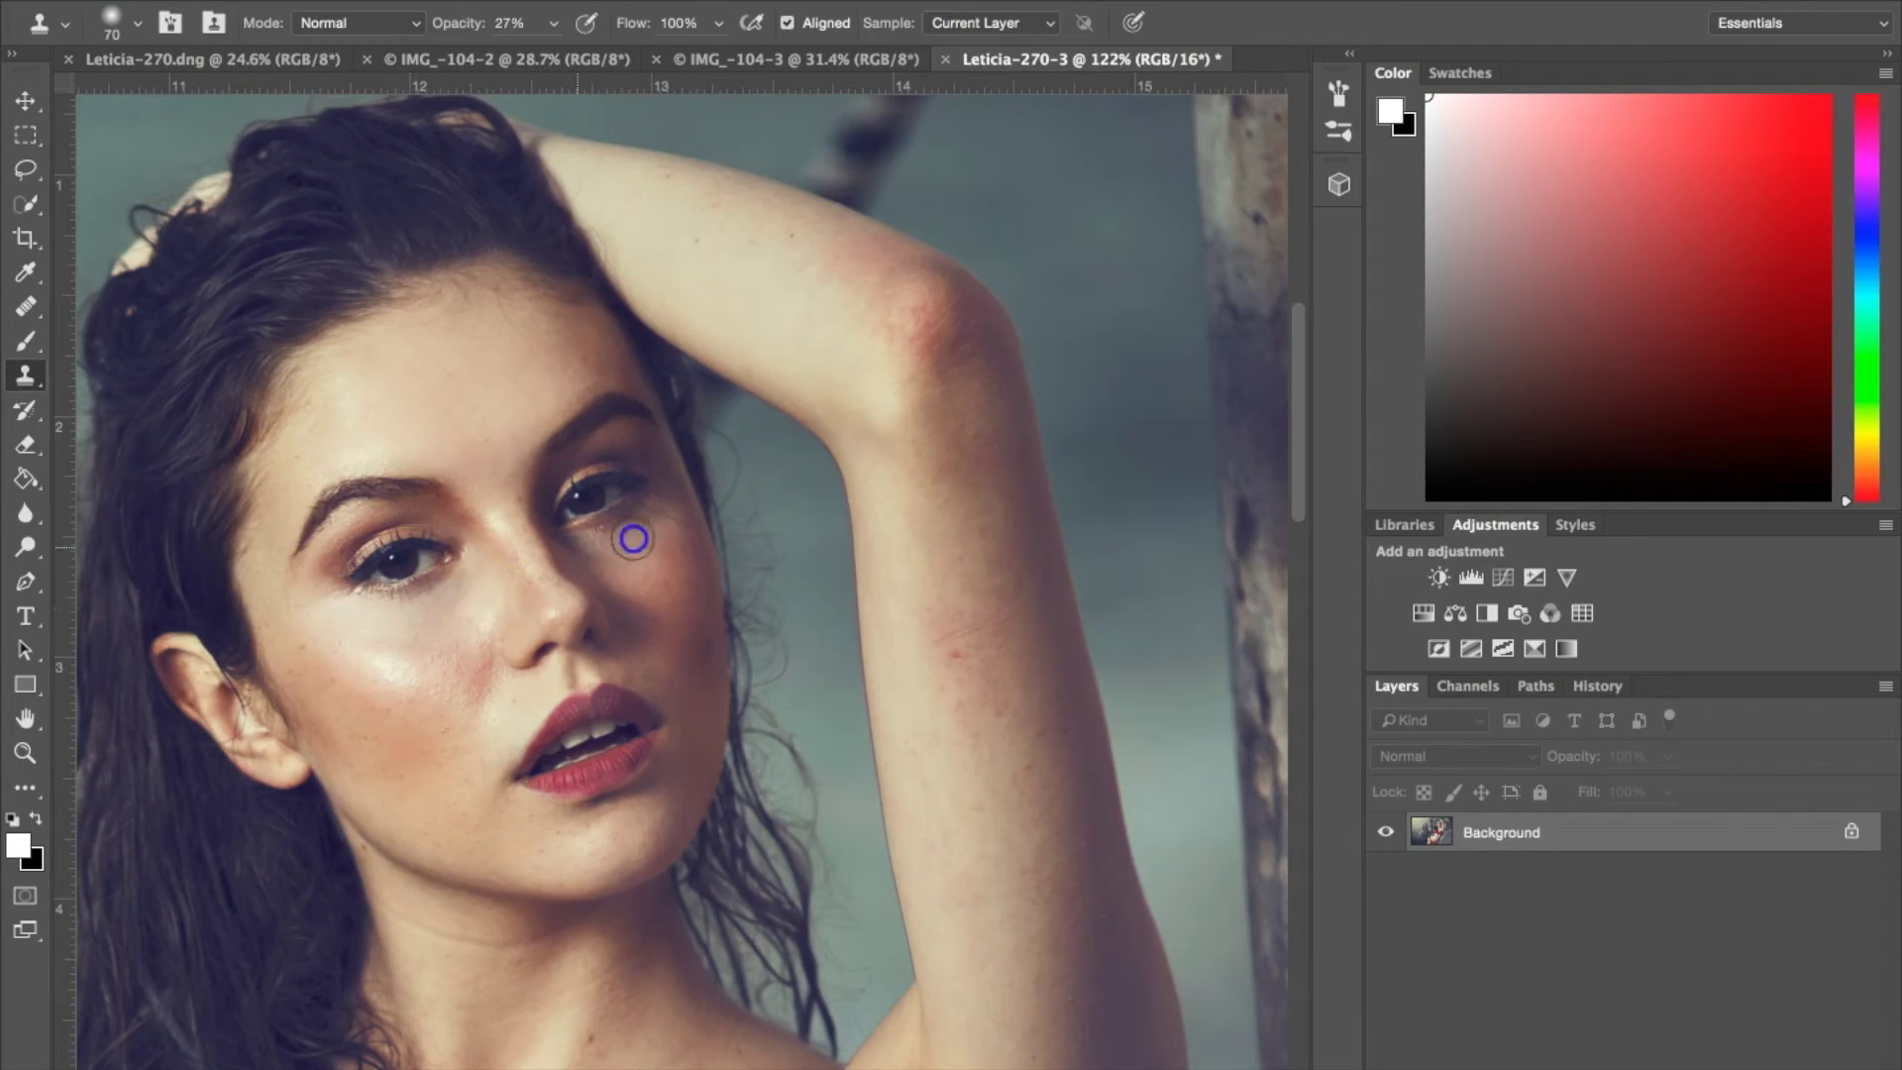
pyautogui.moveTo(656, 553)
pyautogui.mouseDown()
pyautogui.moveTo(610, 554)
pyautogui.moveTo(668, 525)
pyautogui.moveTo(611, 538)
pyautogui.moveTo(662, 486)
pyautogui.moveTo(599, 555)
pyautogui.mouseUp()
# Heal the marks and creases on the neck below the chin with the Healing Brush at size 25.
pyautogui.scroll(-5, 763, 629)
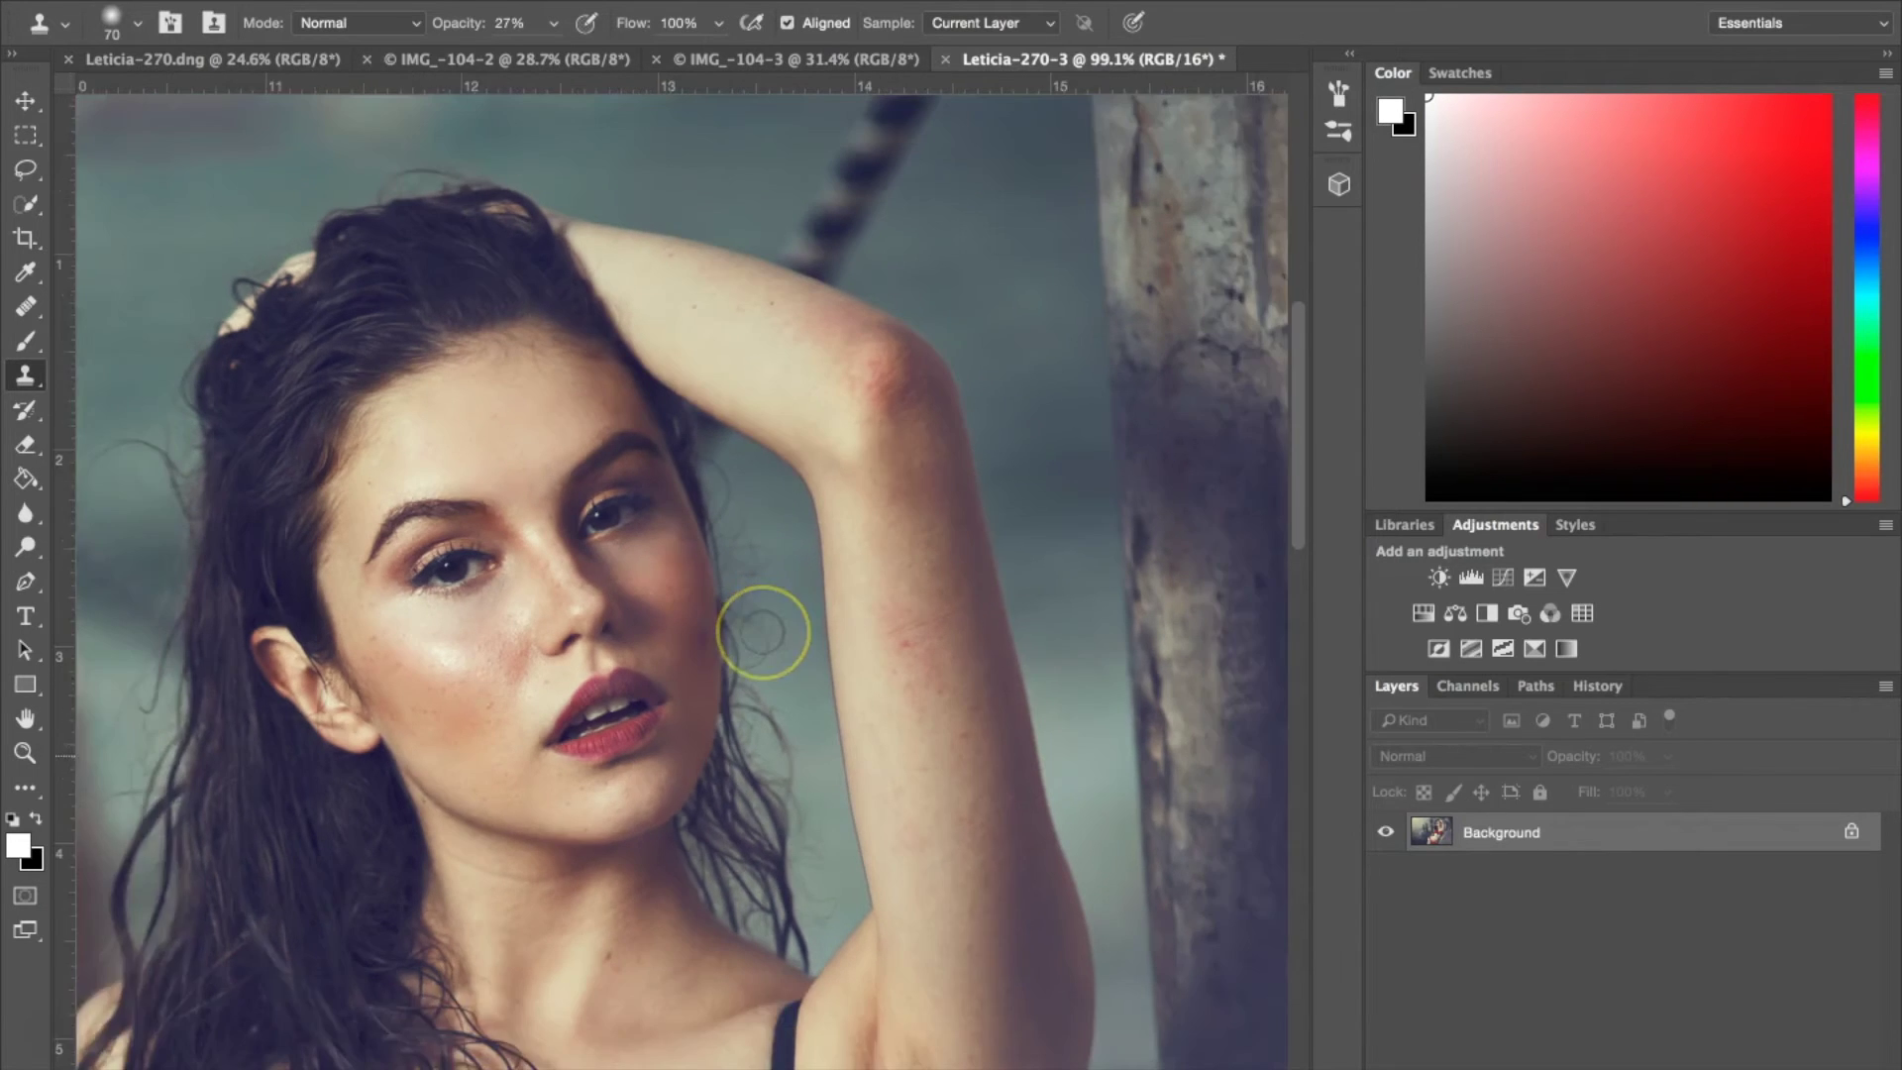
pyautogui.scroll(-3, 553, 761)
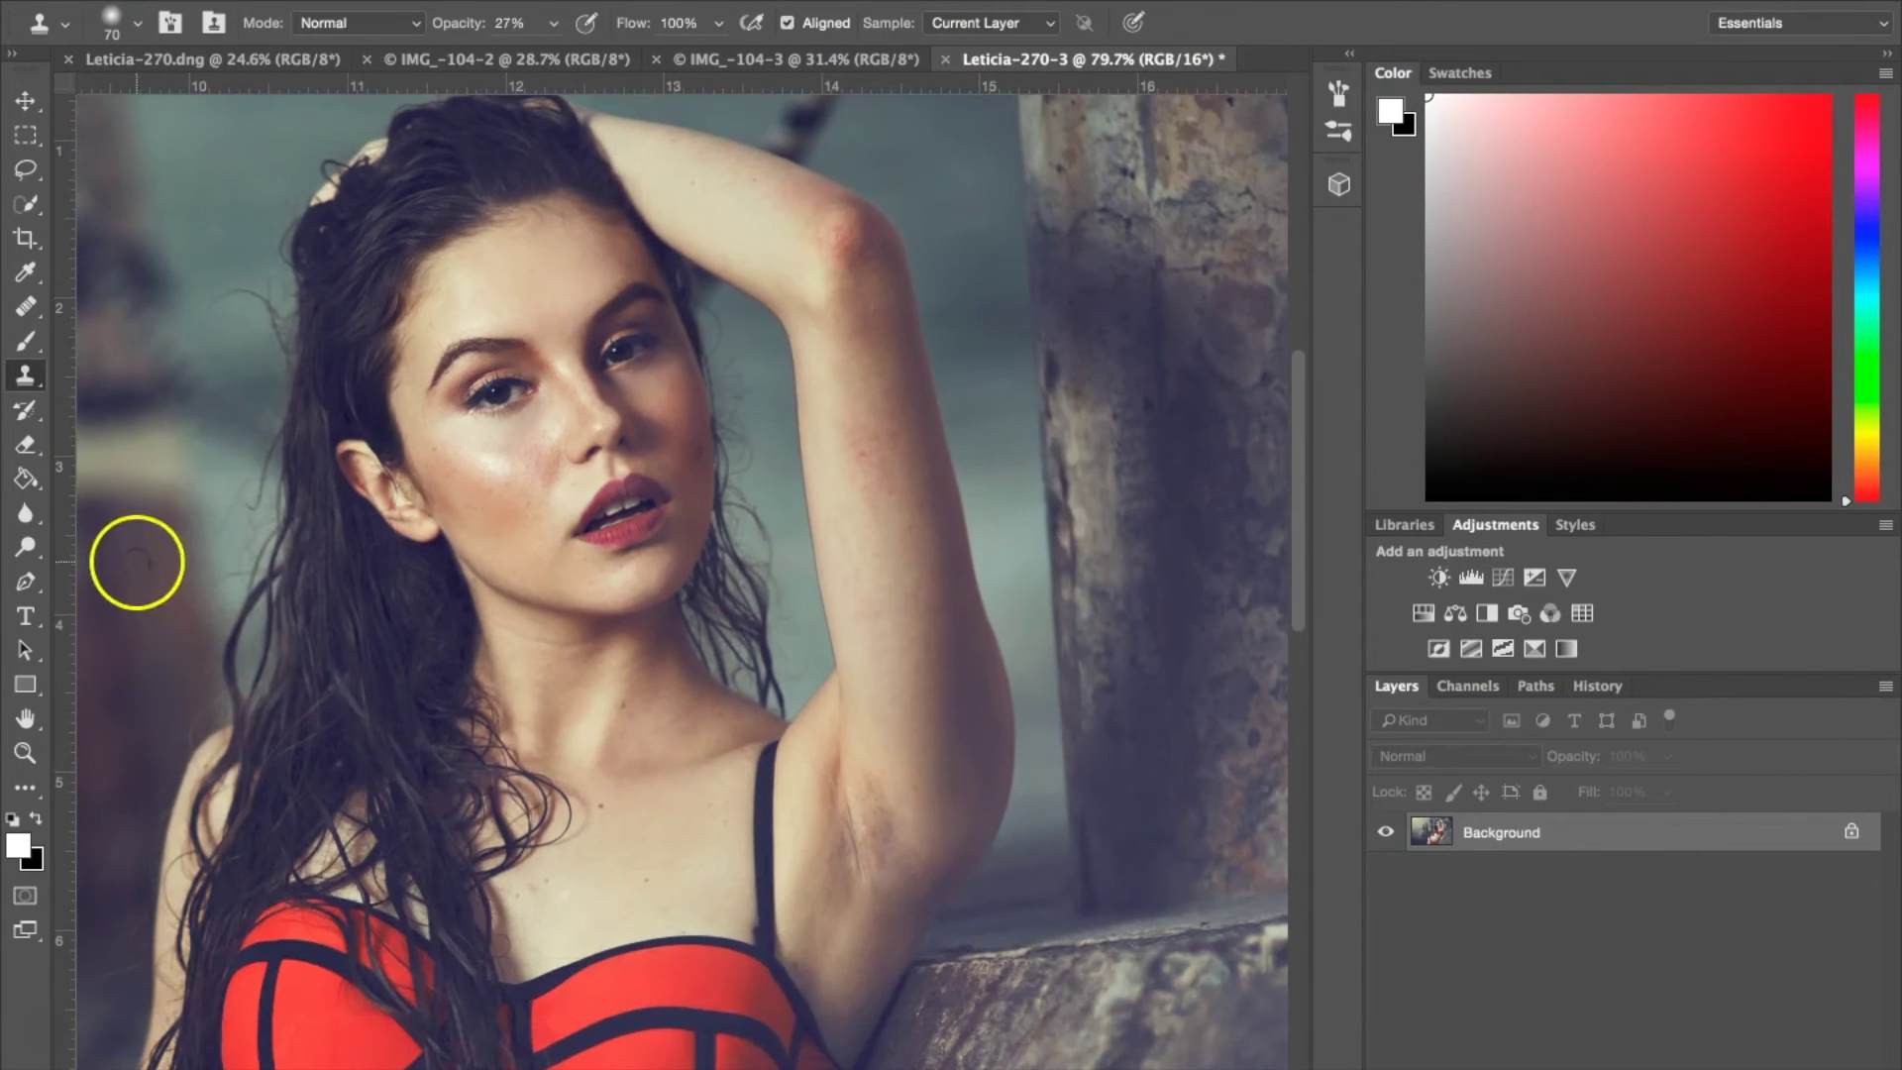
pyautogui.click(27, 309)
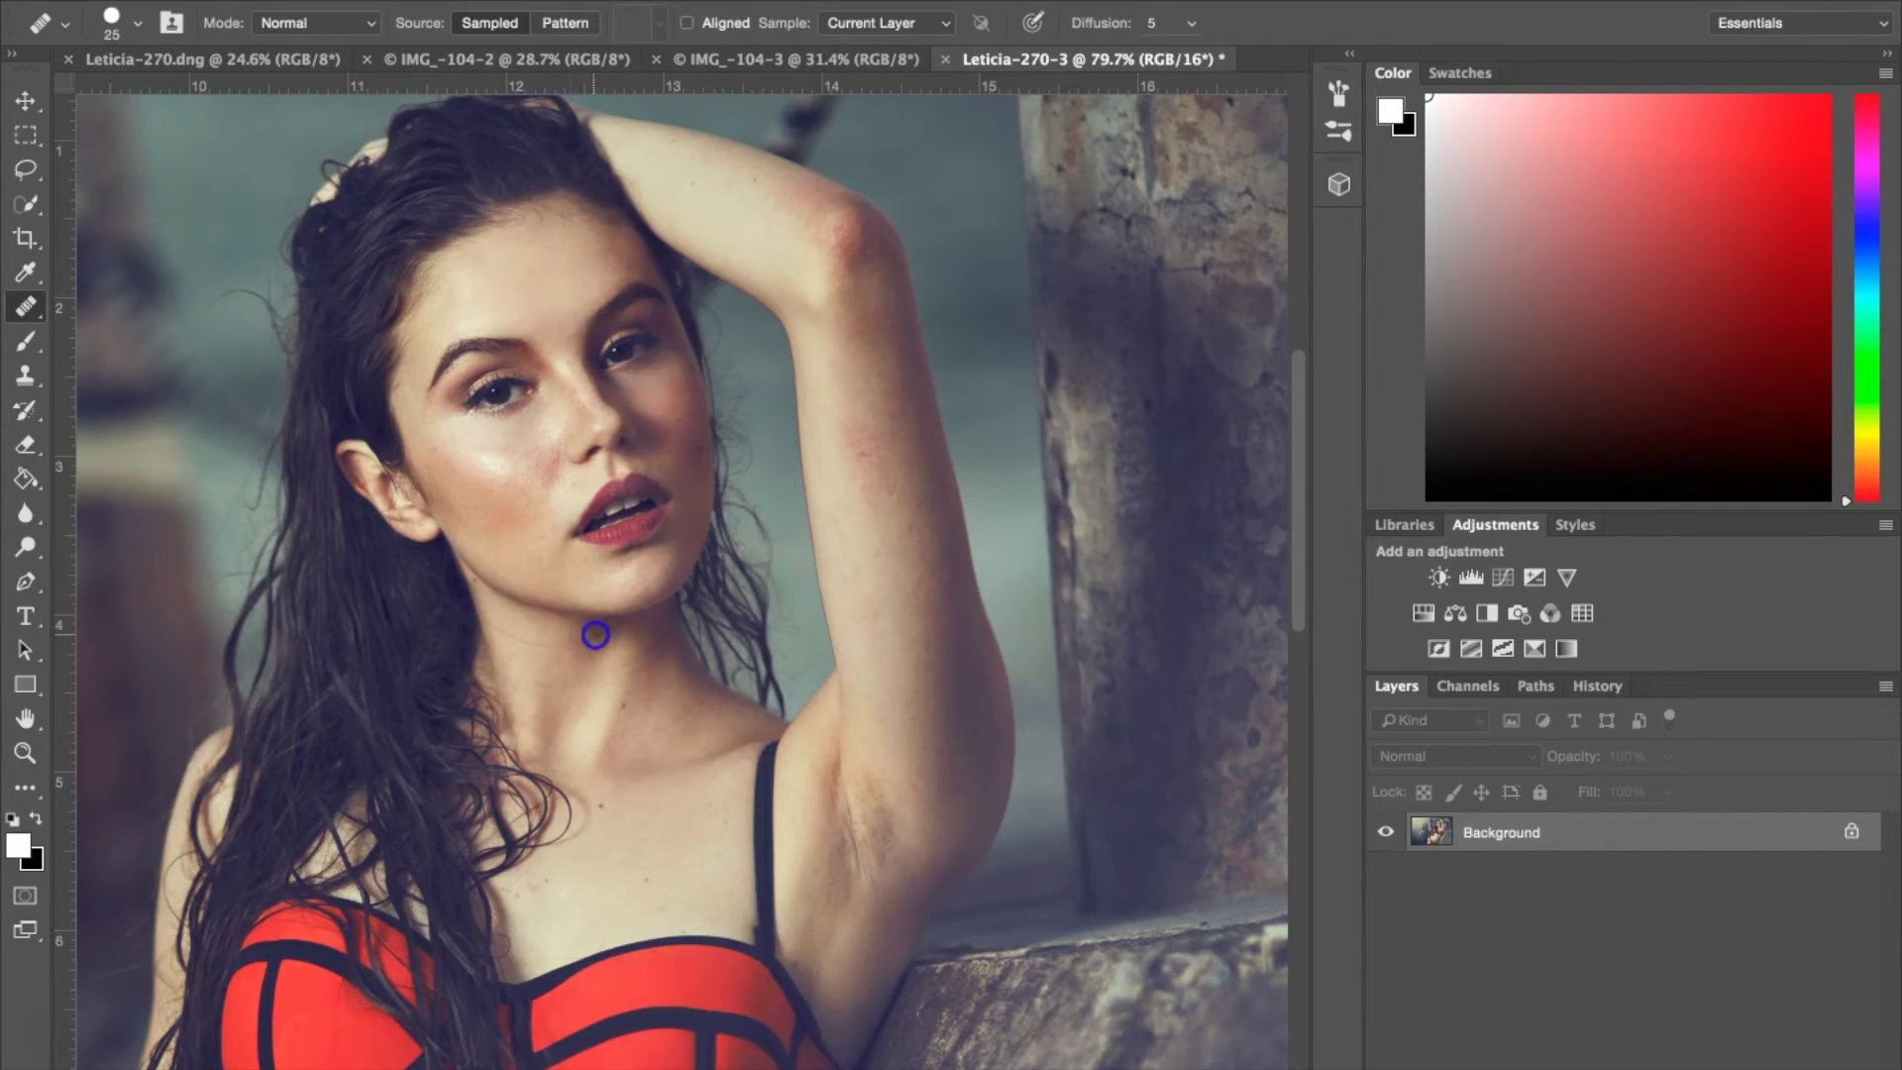
pyautogui.click(554, 636)
pyautogui.moveTo(566, 656); pyautogui.dragTo(641, 704)
pyautogui.click(592, 652)
# Float the original Leticia-270.dng beside the retouched portrait to compare them, and close the original without saving changes.
pyautogui.scroll(-5, 684, 722)
pyautogui.scroll(-8, 686, 698)
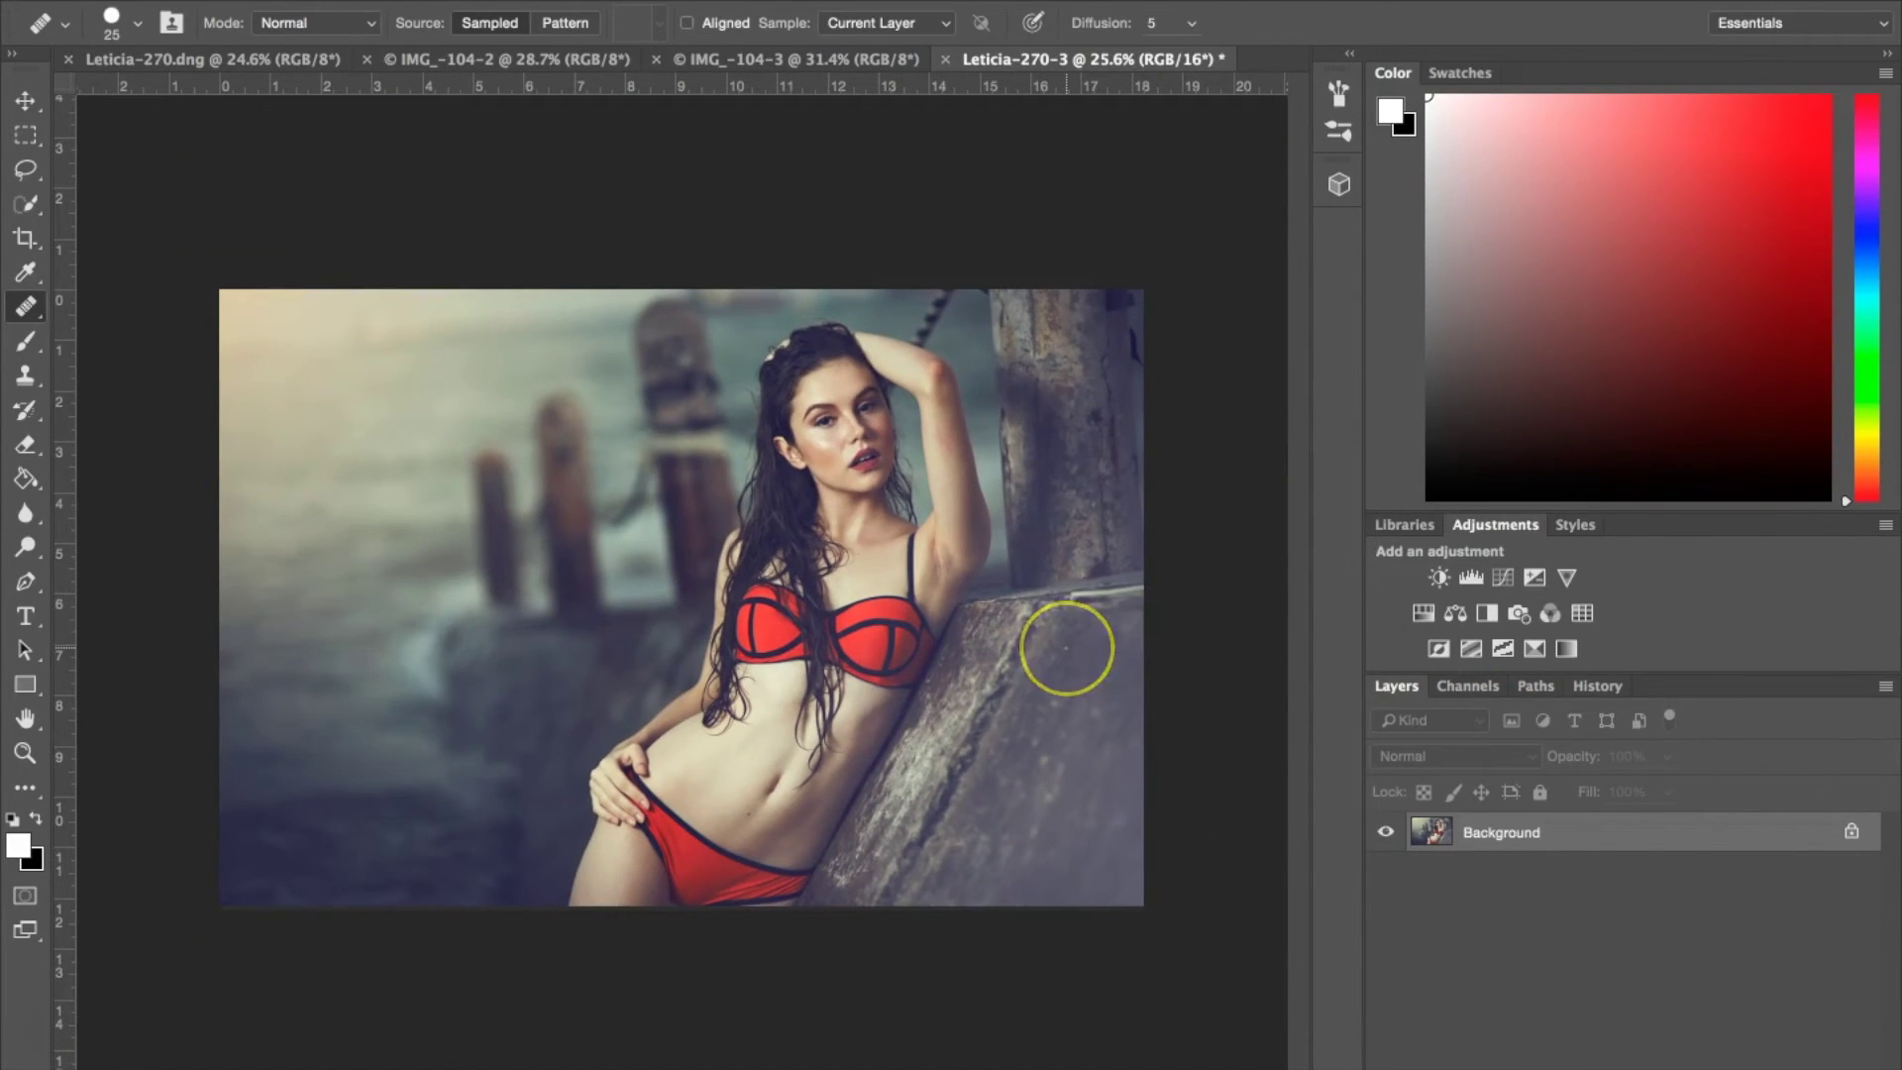
pyautogui.scroll(1, 1067, 648)
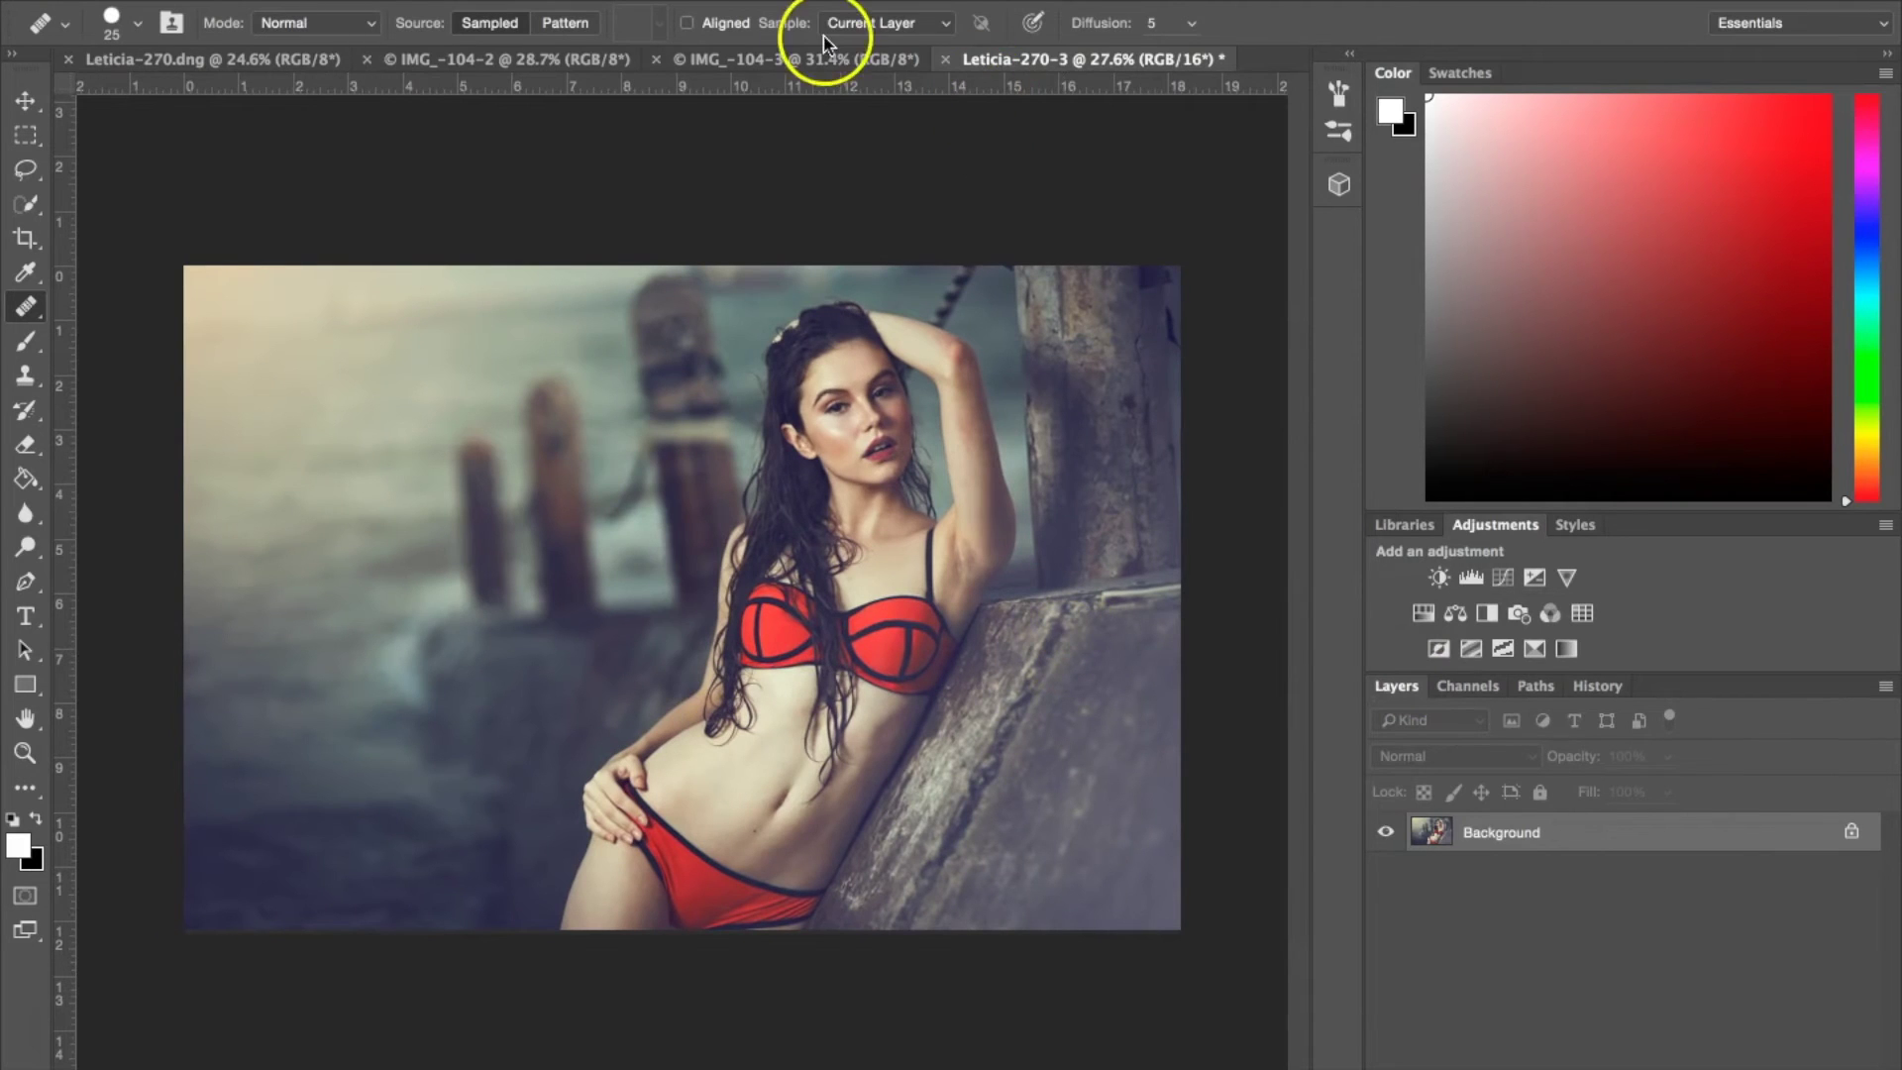
pyautogui.moveTo(194, 63); pyautogui.dragTo(1284, 238)
pyautogui.moveTo(1227, 4); pyautogui.dragTo(1034, 10)
pyautogui.moveTo(1774, 242); pyautogui.dragTo(1576, 287)
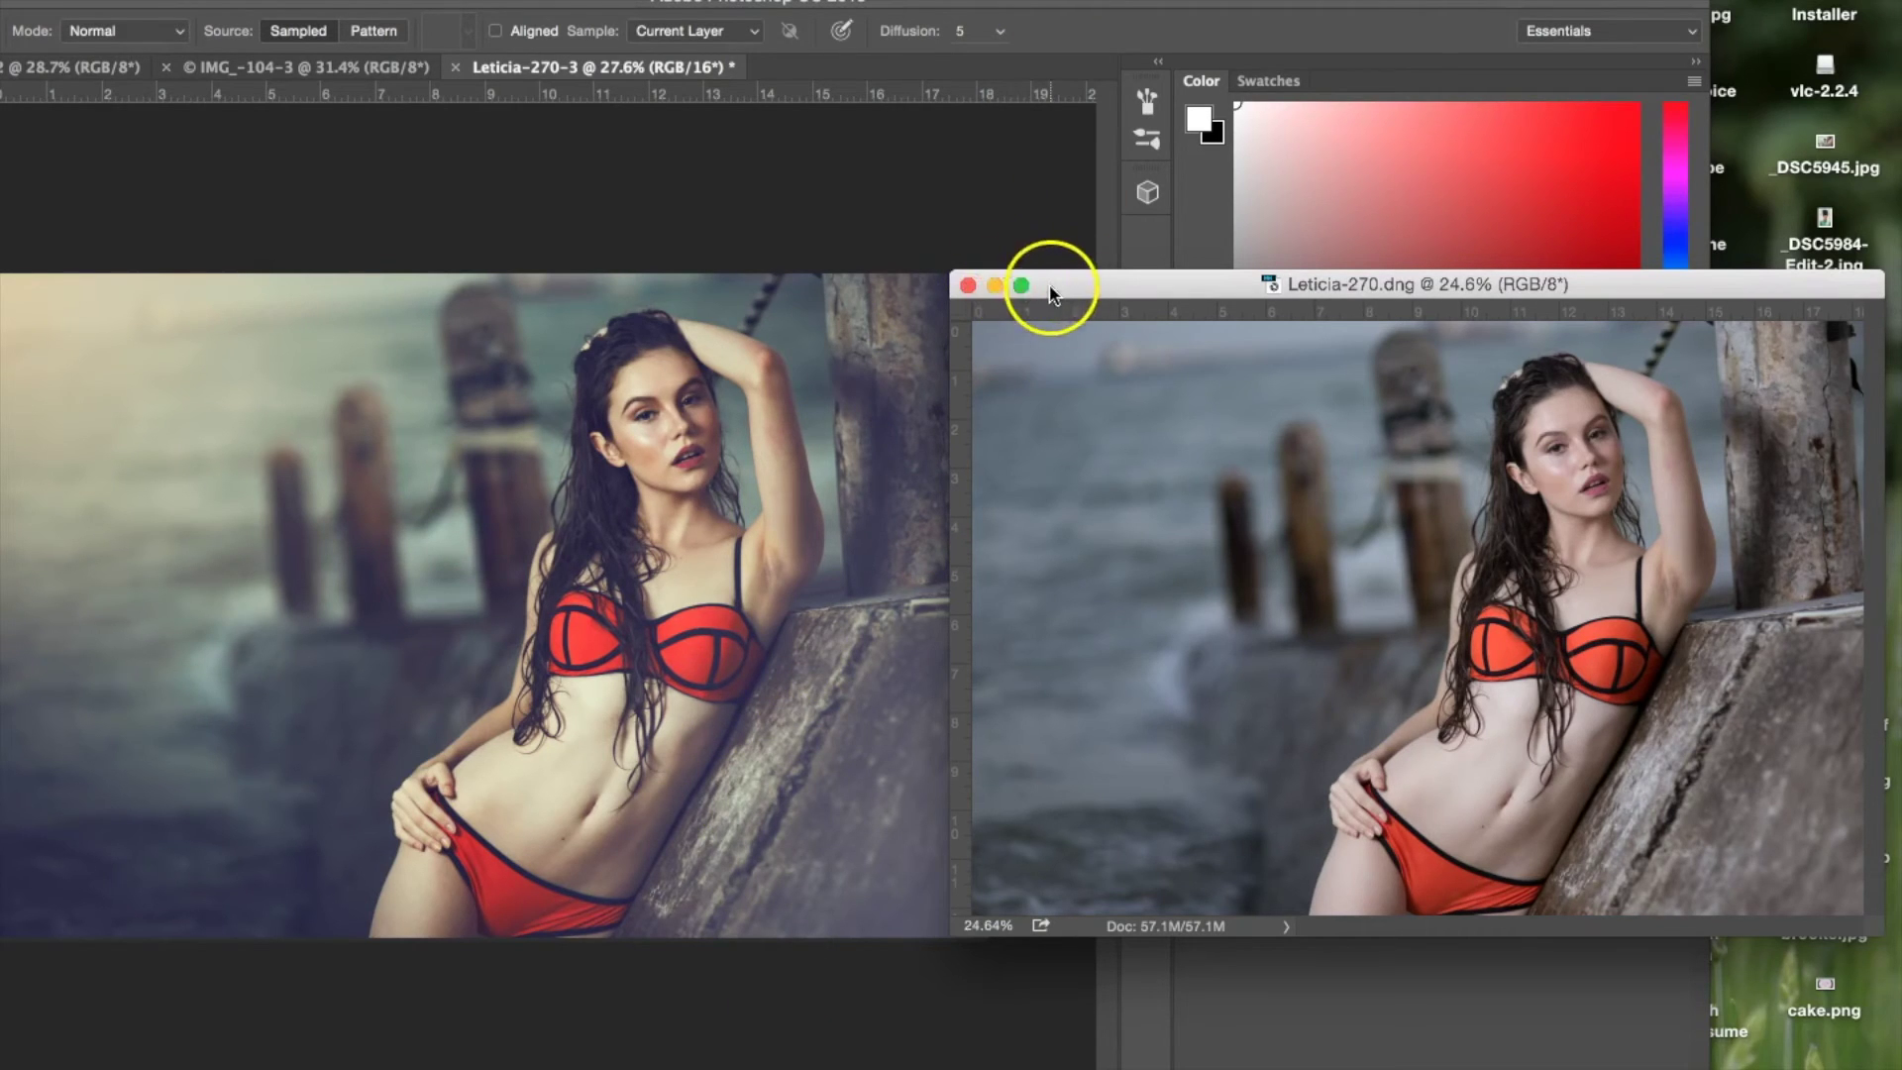
pyautogui.click(968, 285)
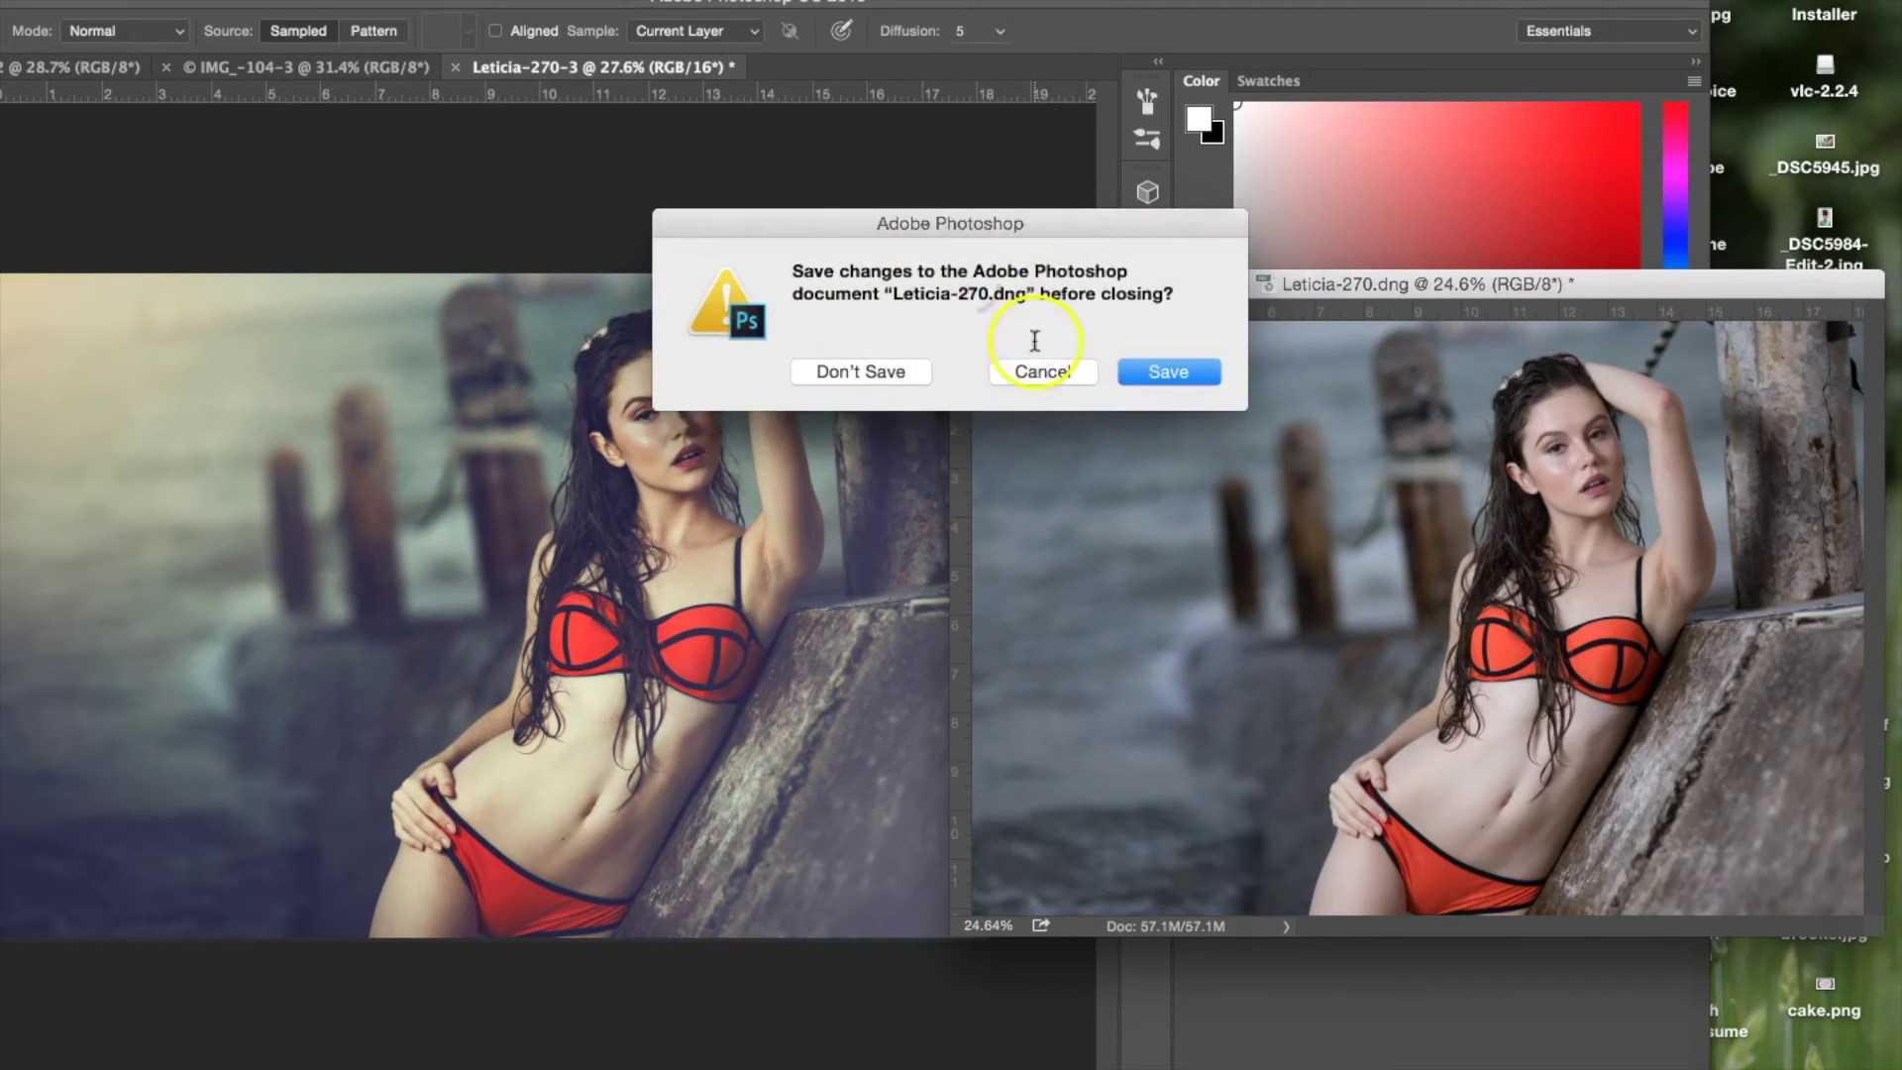
pyautogui.click(920, 373)
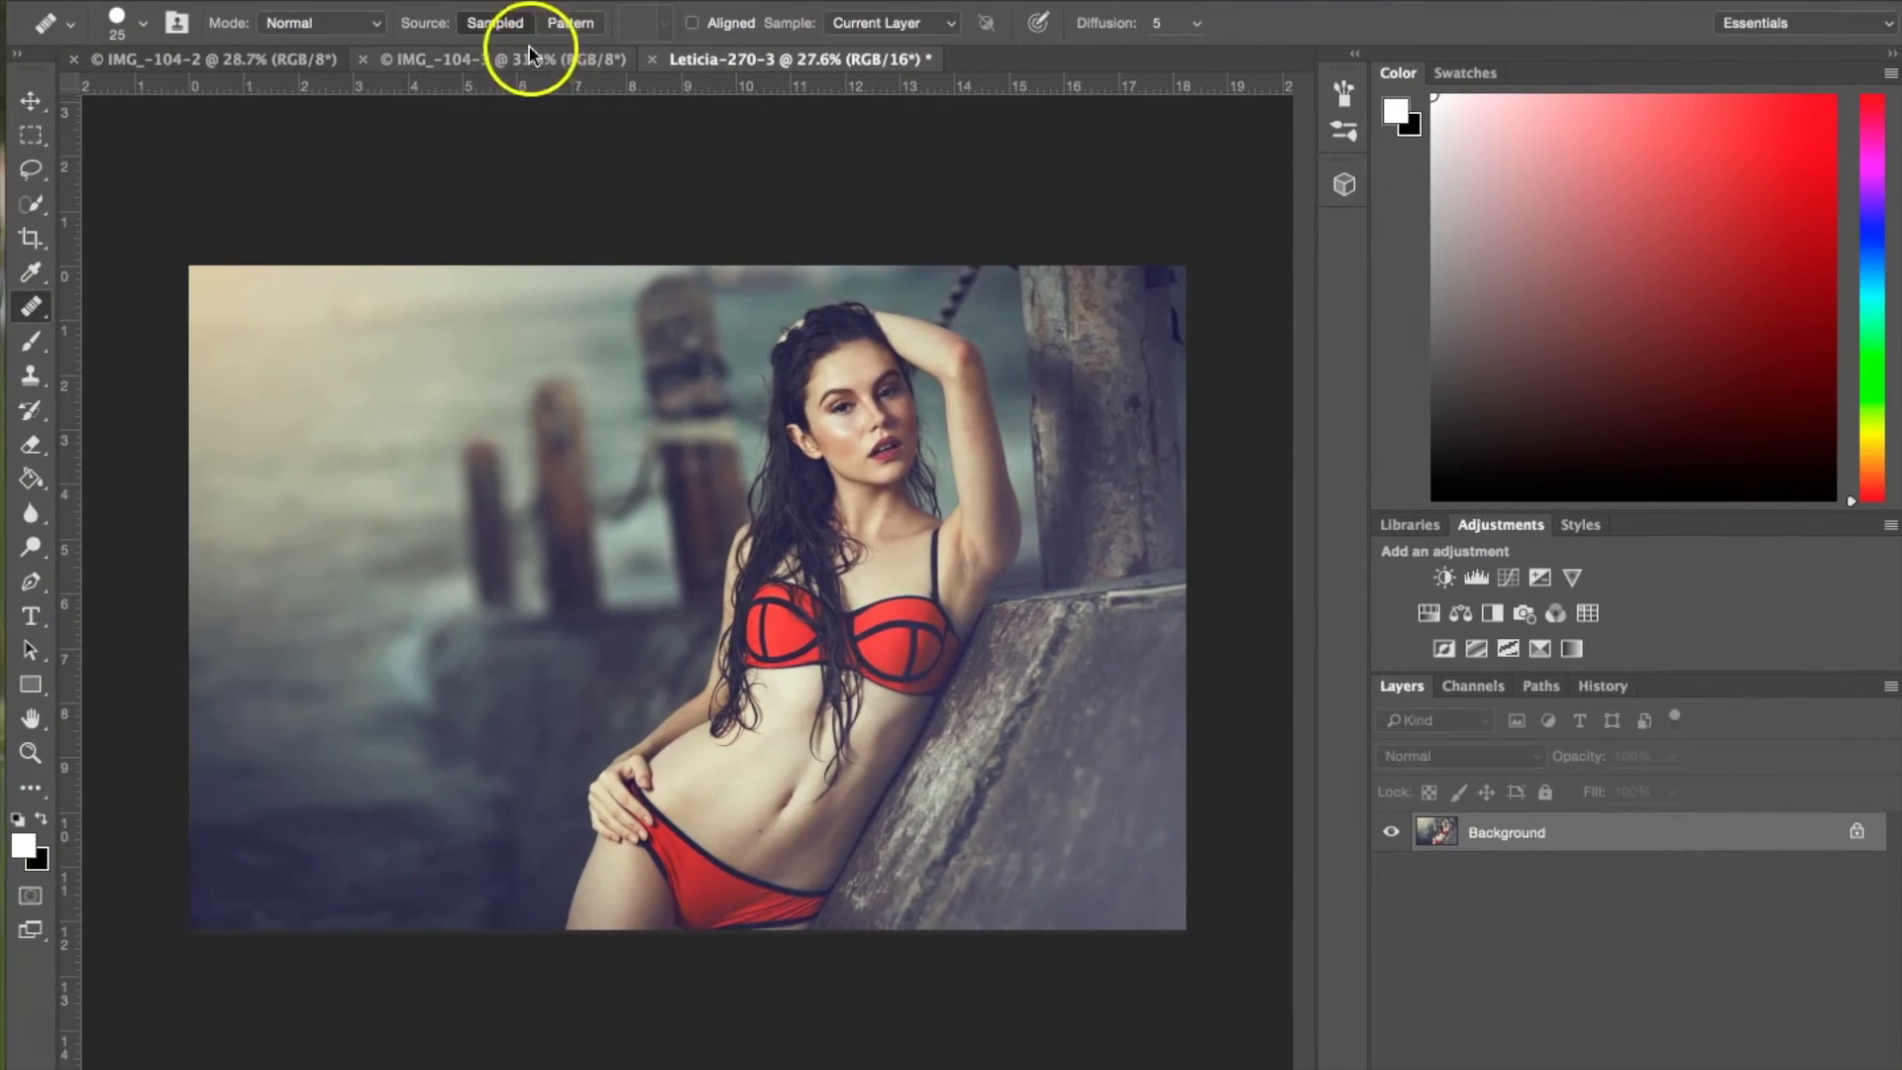
# Switch to the IMG_-104-3 forest portrait and display the list of Photoshop actions.
pyautogui.click(517, 58)
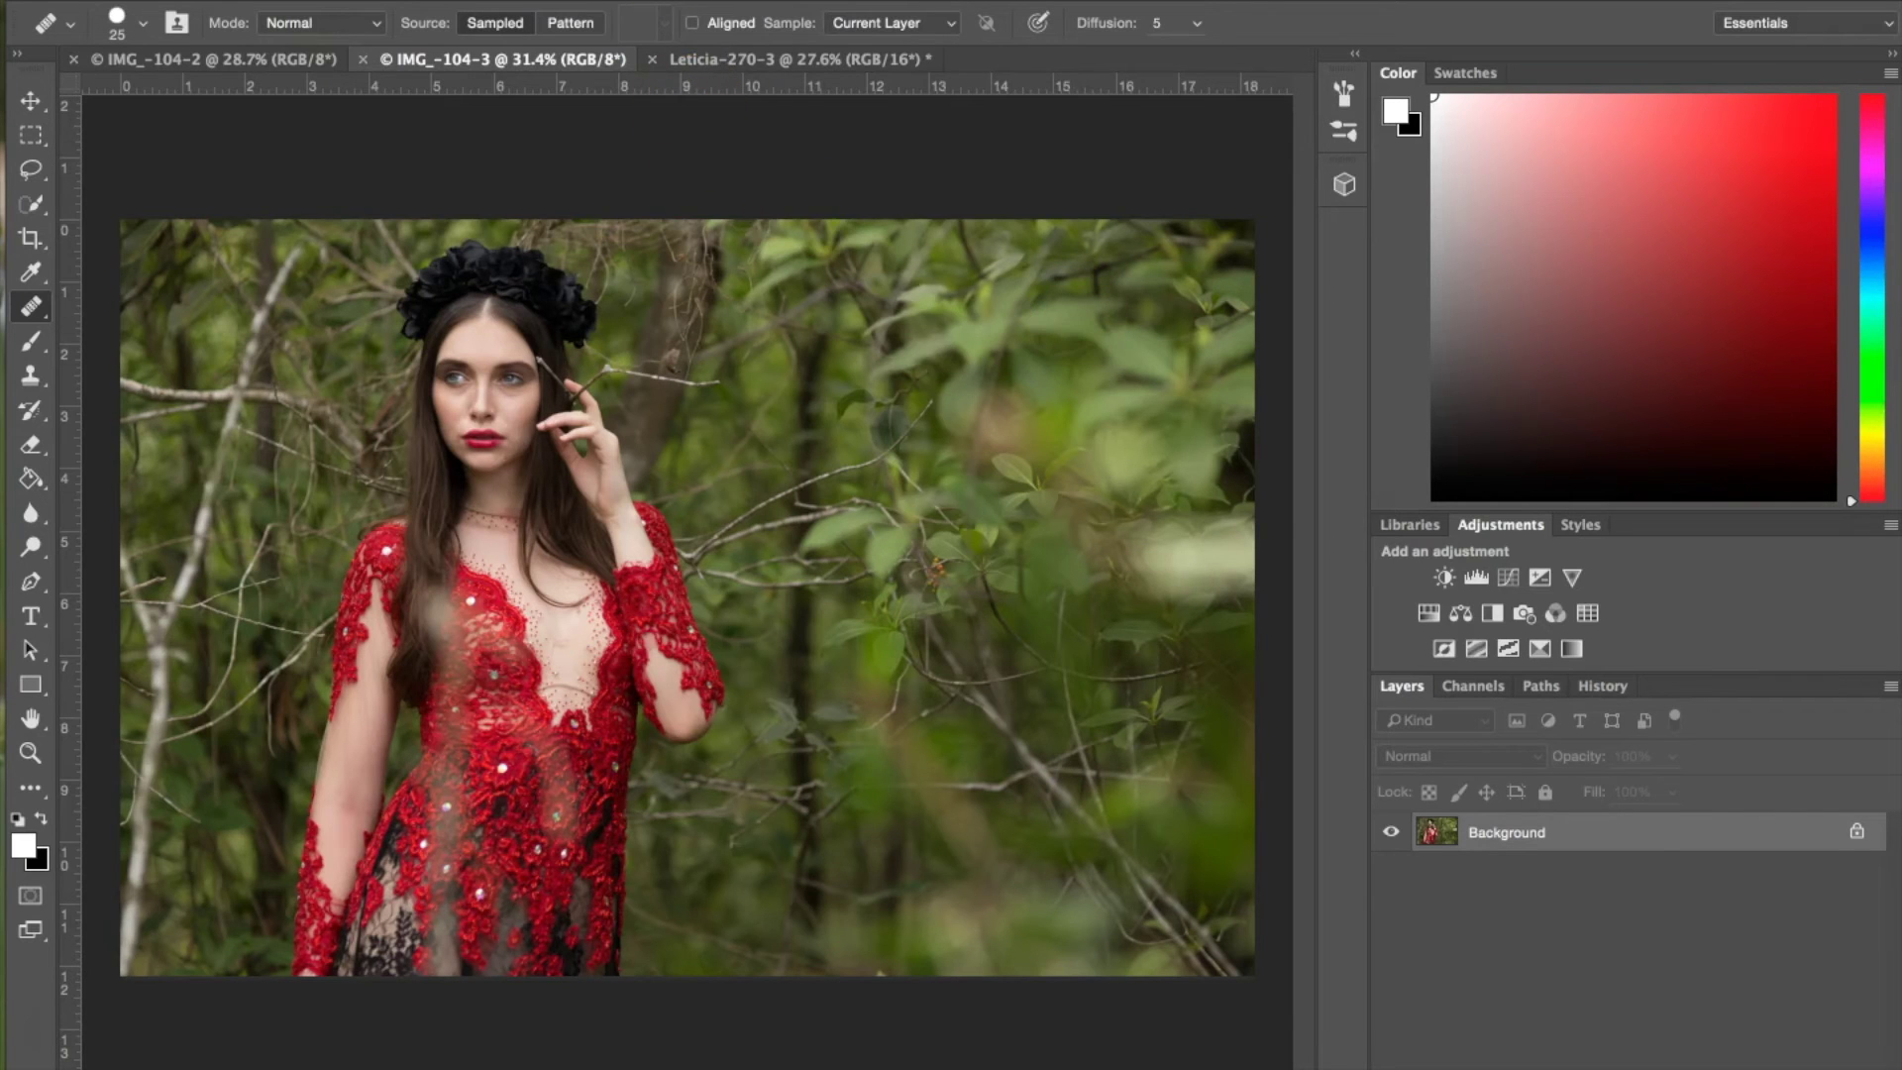
pyautogui.click(658, 2)
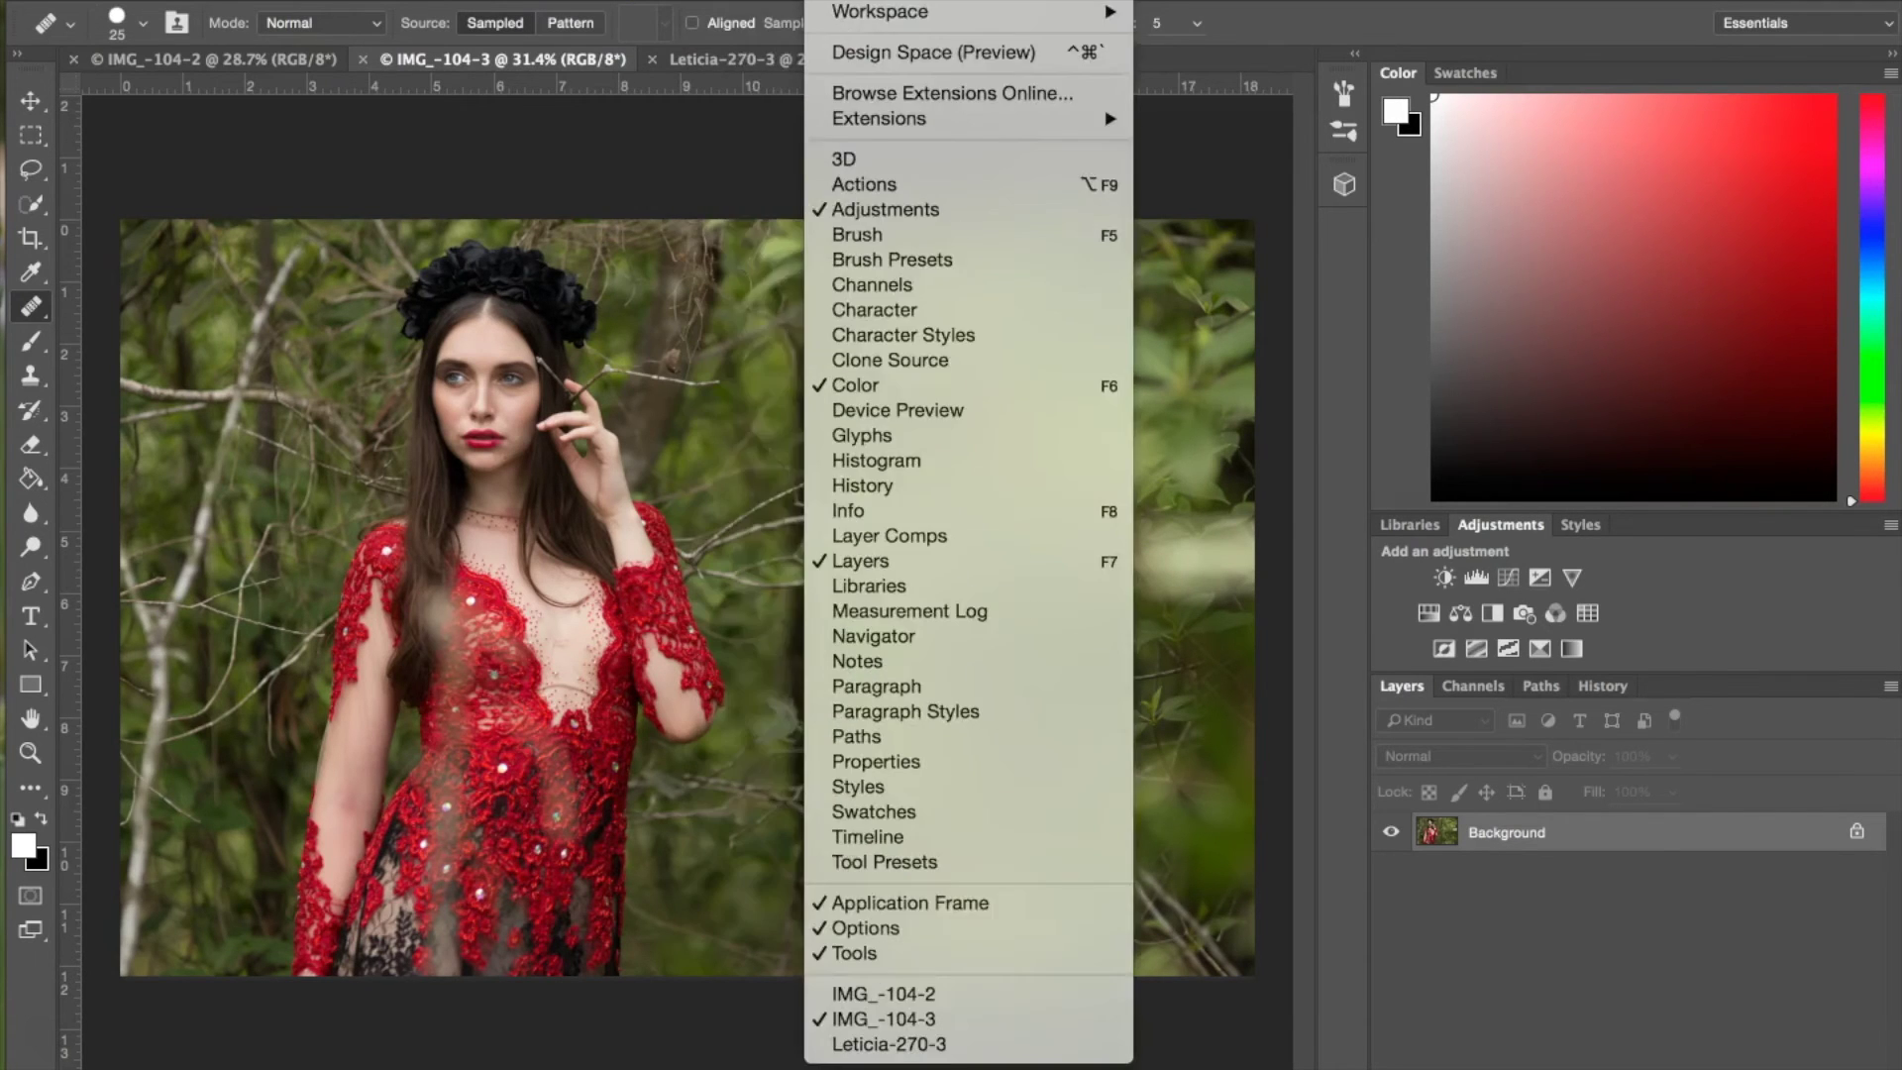
pyautogui.moveTo(783, 2)
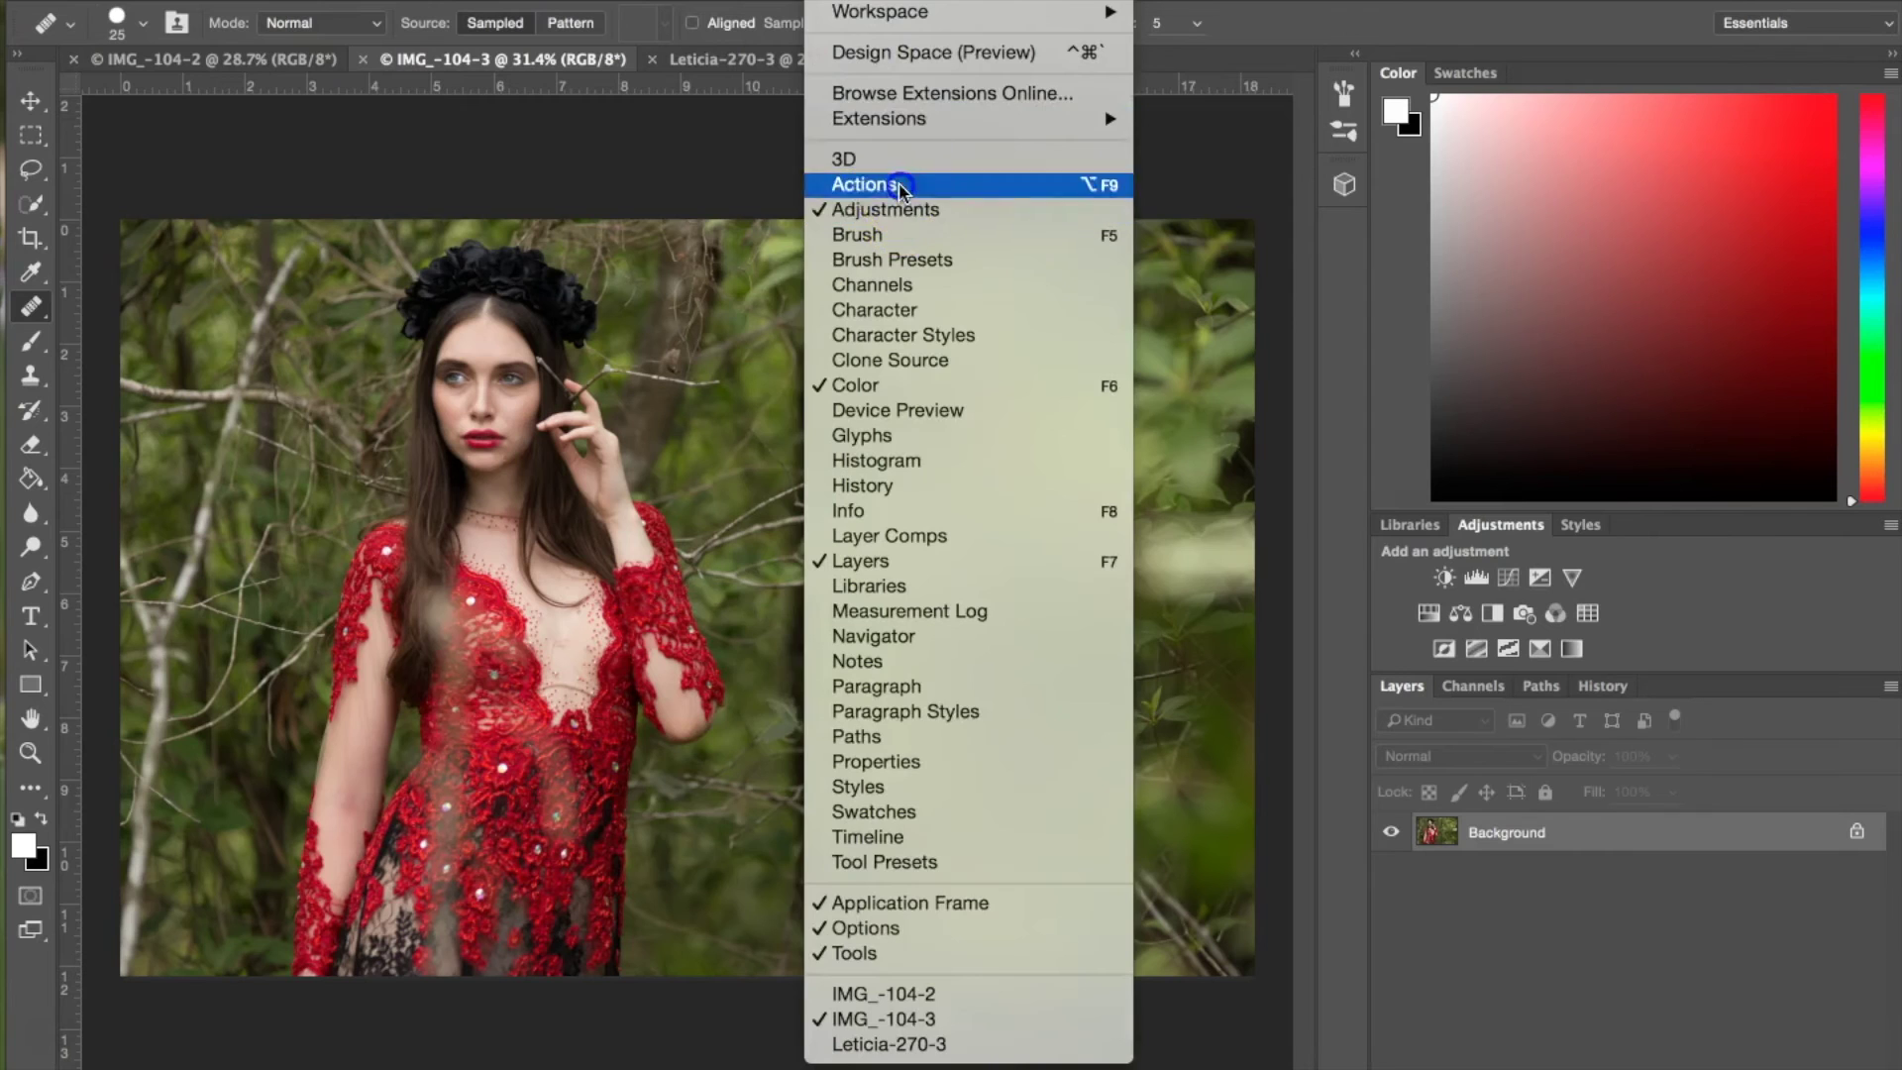
pyautogui.click(902, 188)
# Find Midnight Blue among the Fashion Tone/Tint actions and run it on the forest portrait.
pyautogui.scroll(10, 1525, 313)
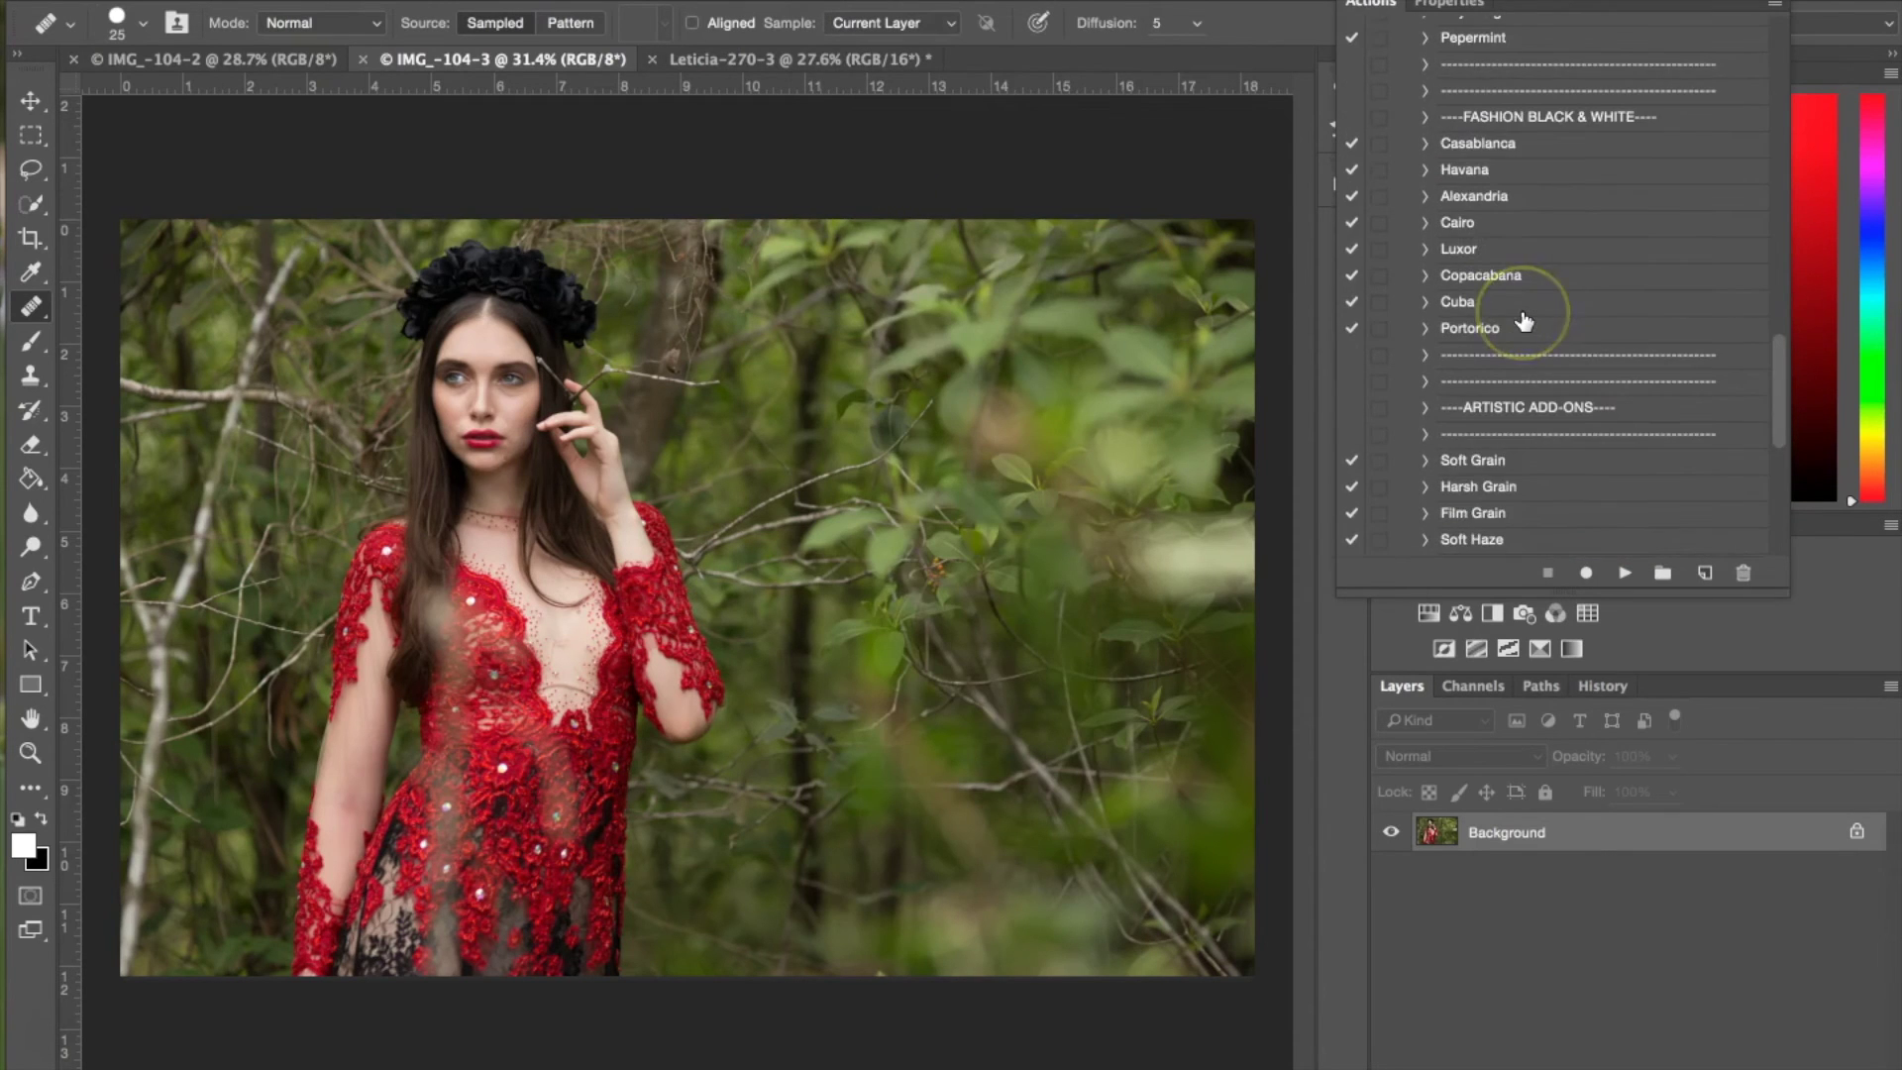
pyautogui.scroll(15, 1524, 320)
pyautogui.click(1526, 181)
pyautogui.scroll(-2, 1587, 147)
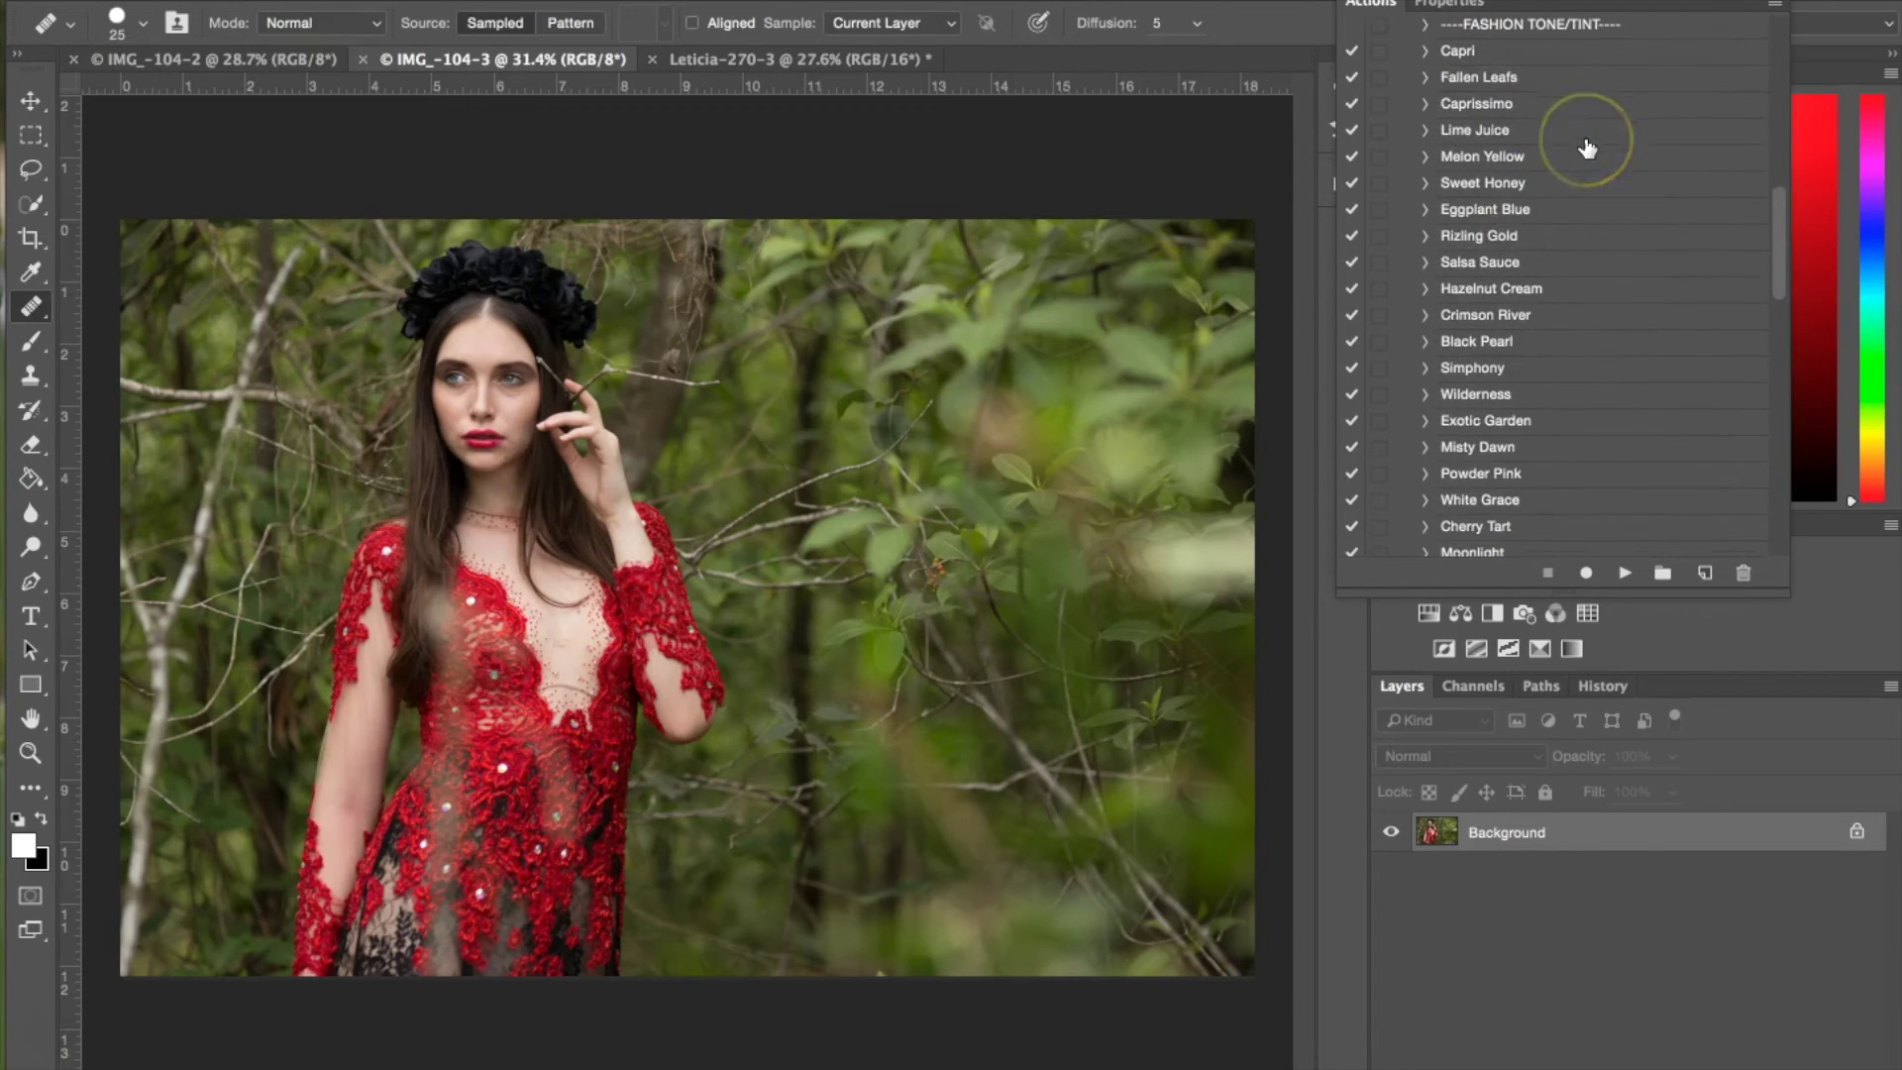
pyautogui.click(1508, 363)
pyautogui.scroll(-3, 1508, 367)
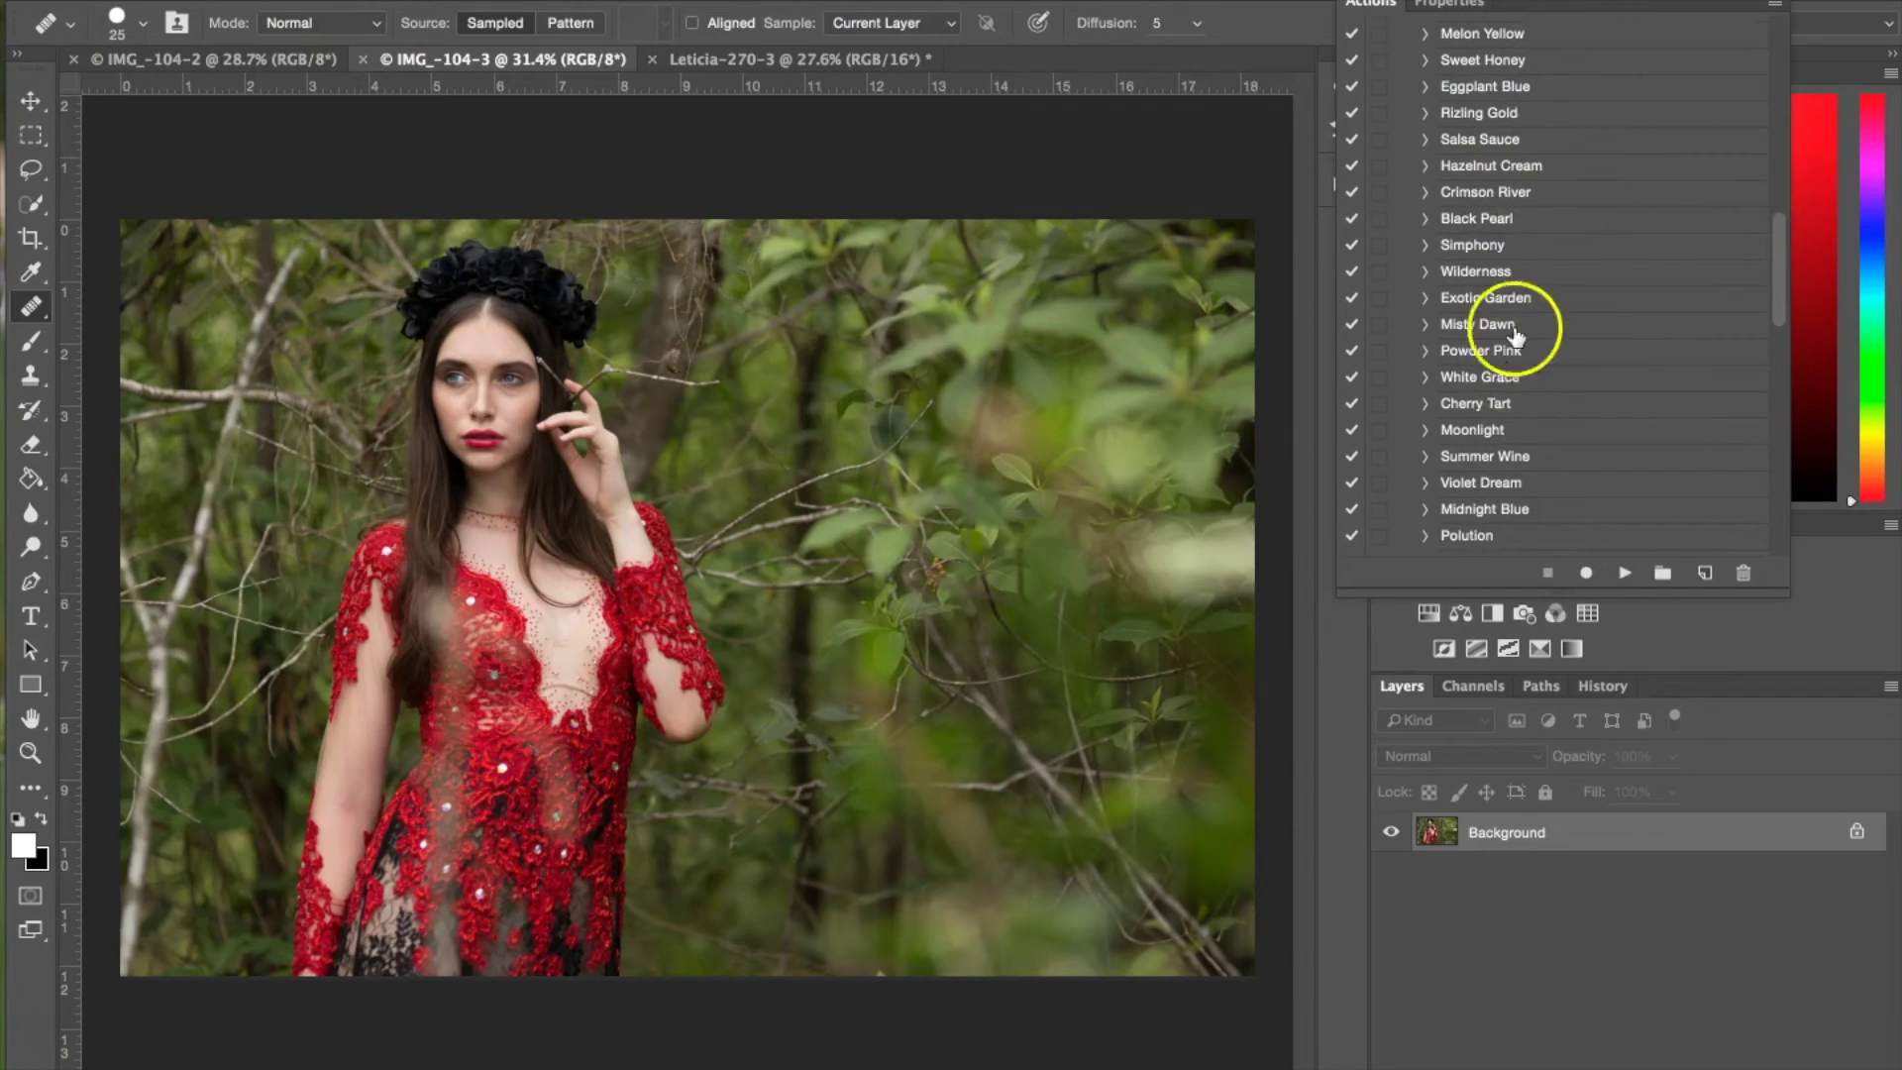
pyautogui.click(1483, 511)
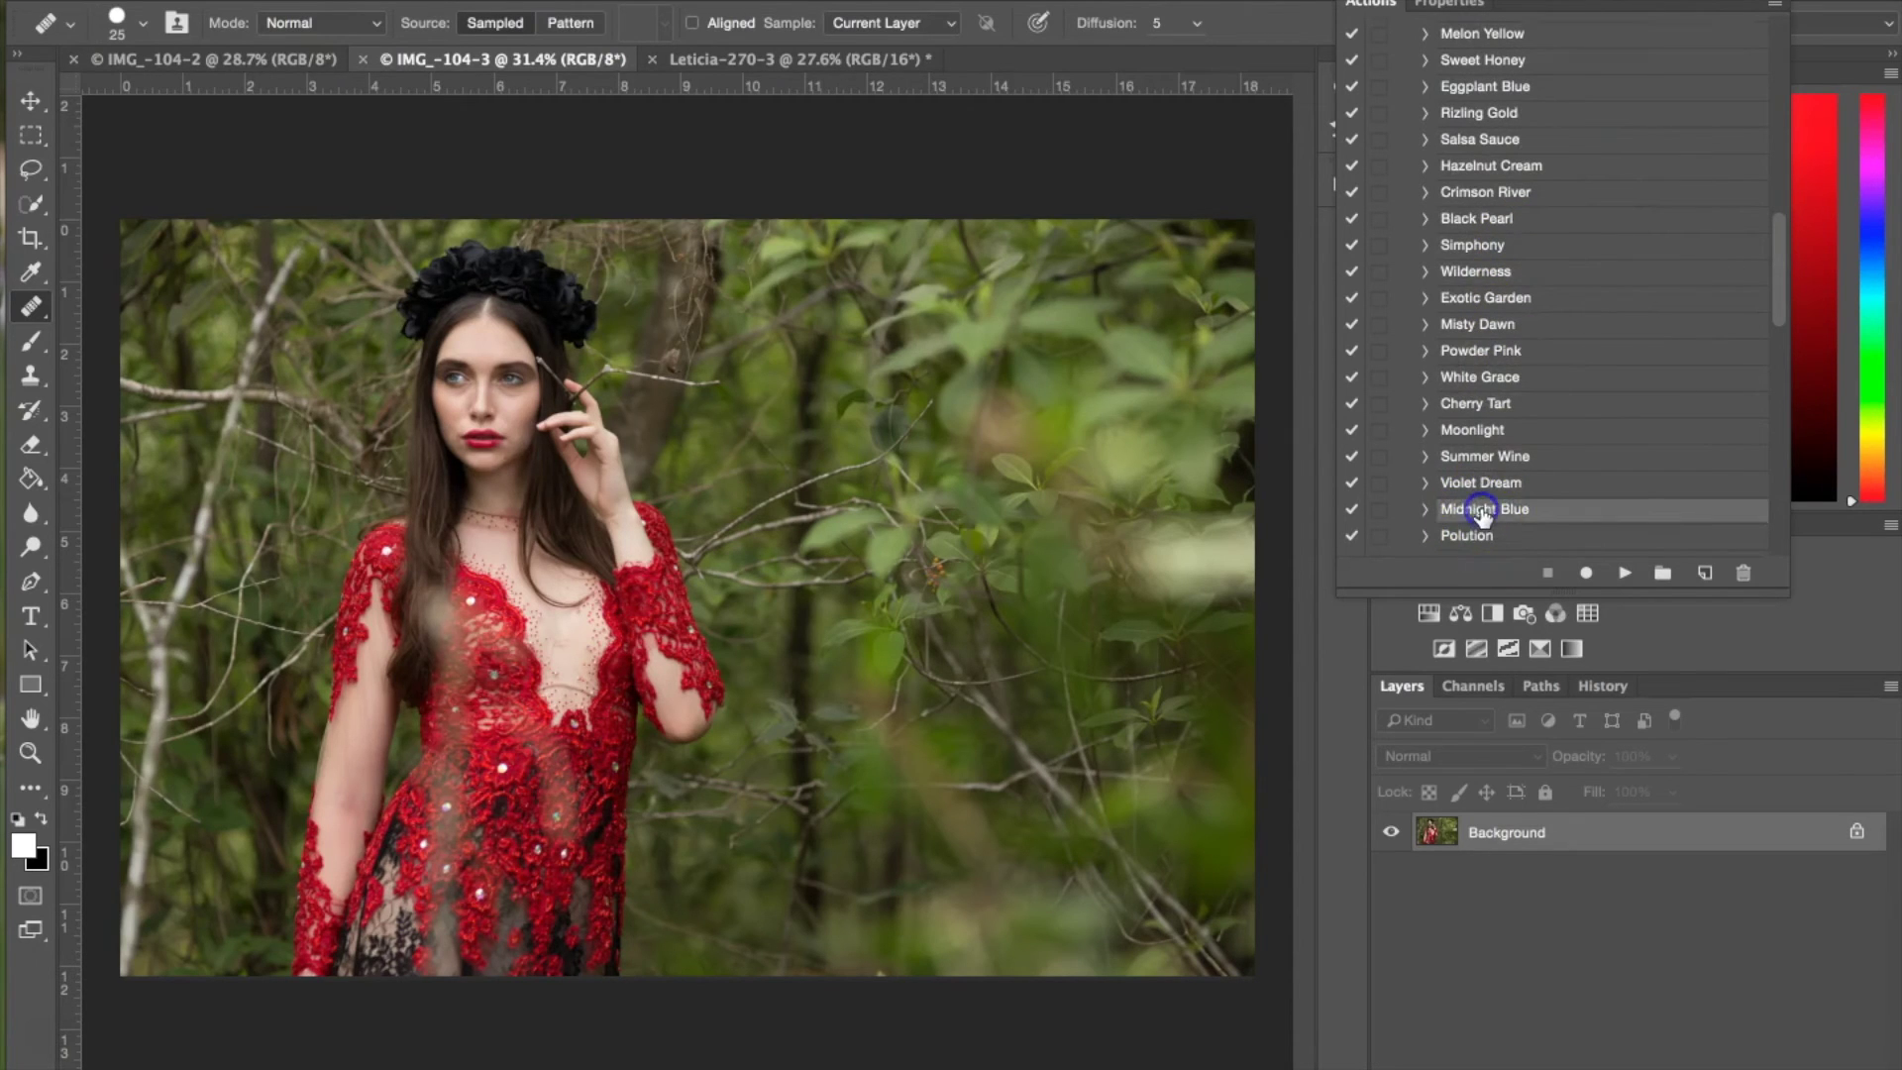
pyautogui.click(1625, 572)
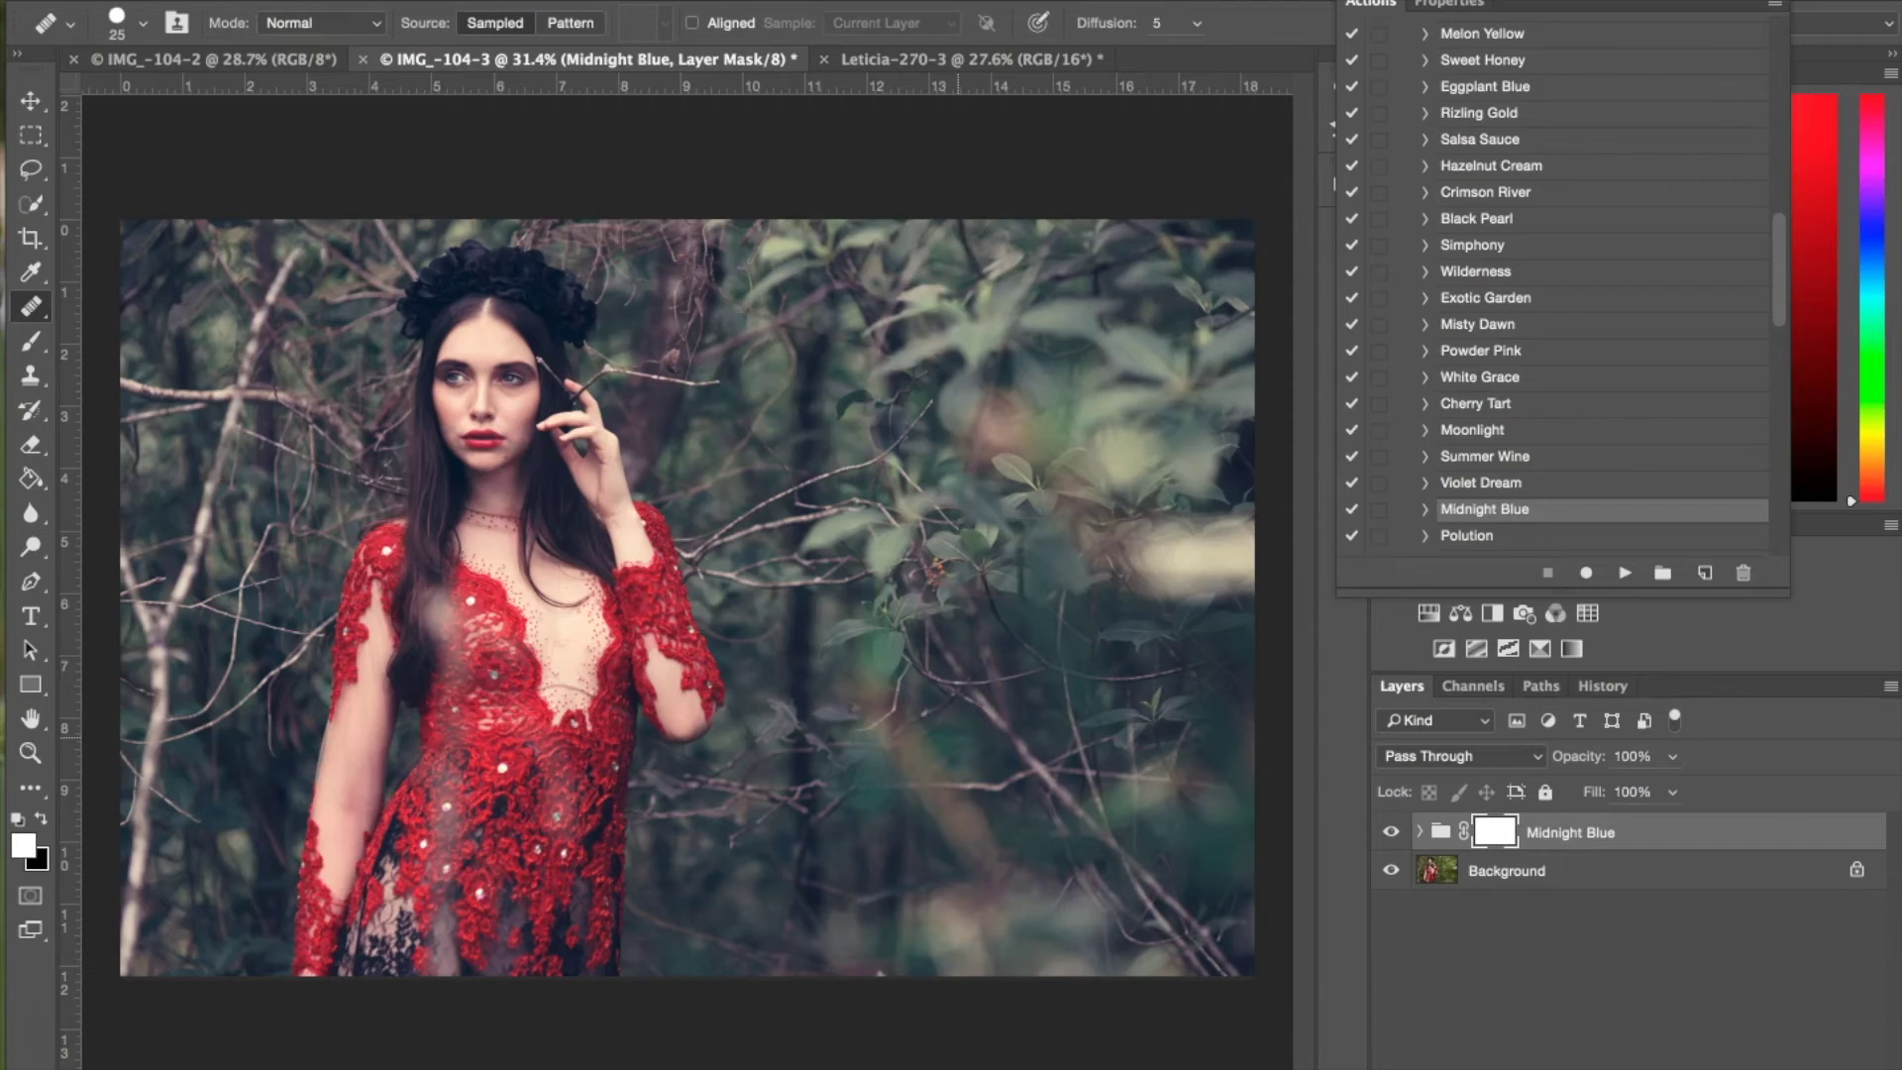
# Expand the Midnight Blue group, compare its Soft Warmth, Warm Midtones and Tone layers, and hide the Midnight Blue Tone layer.
pyautogui.click(1420, 832)
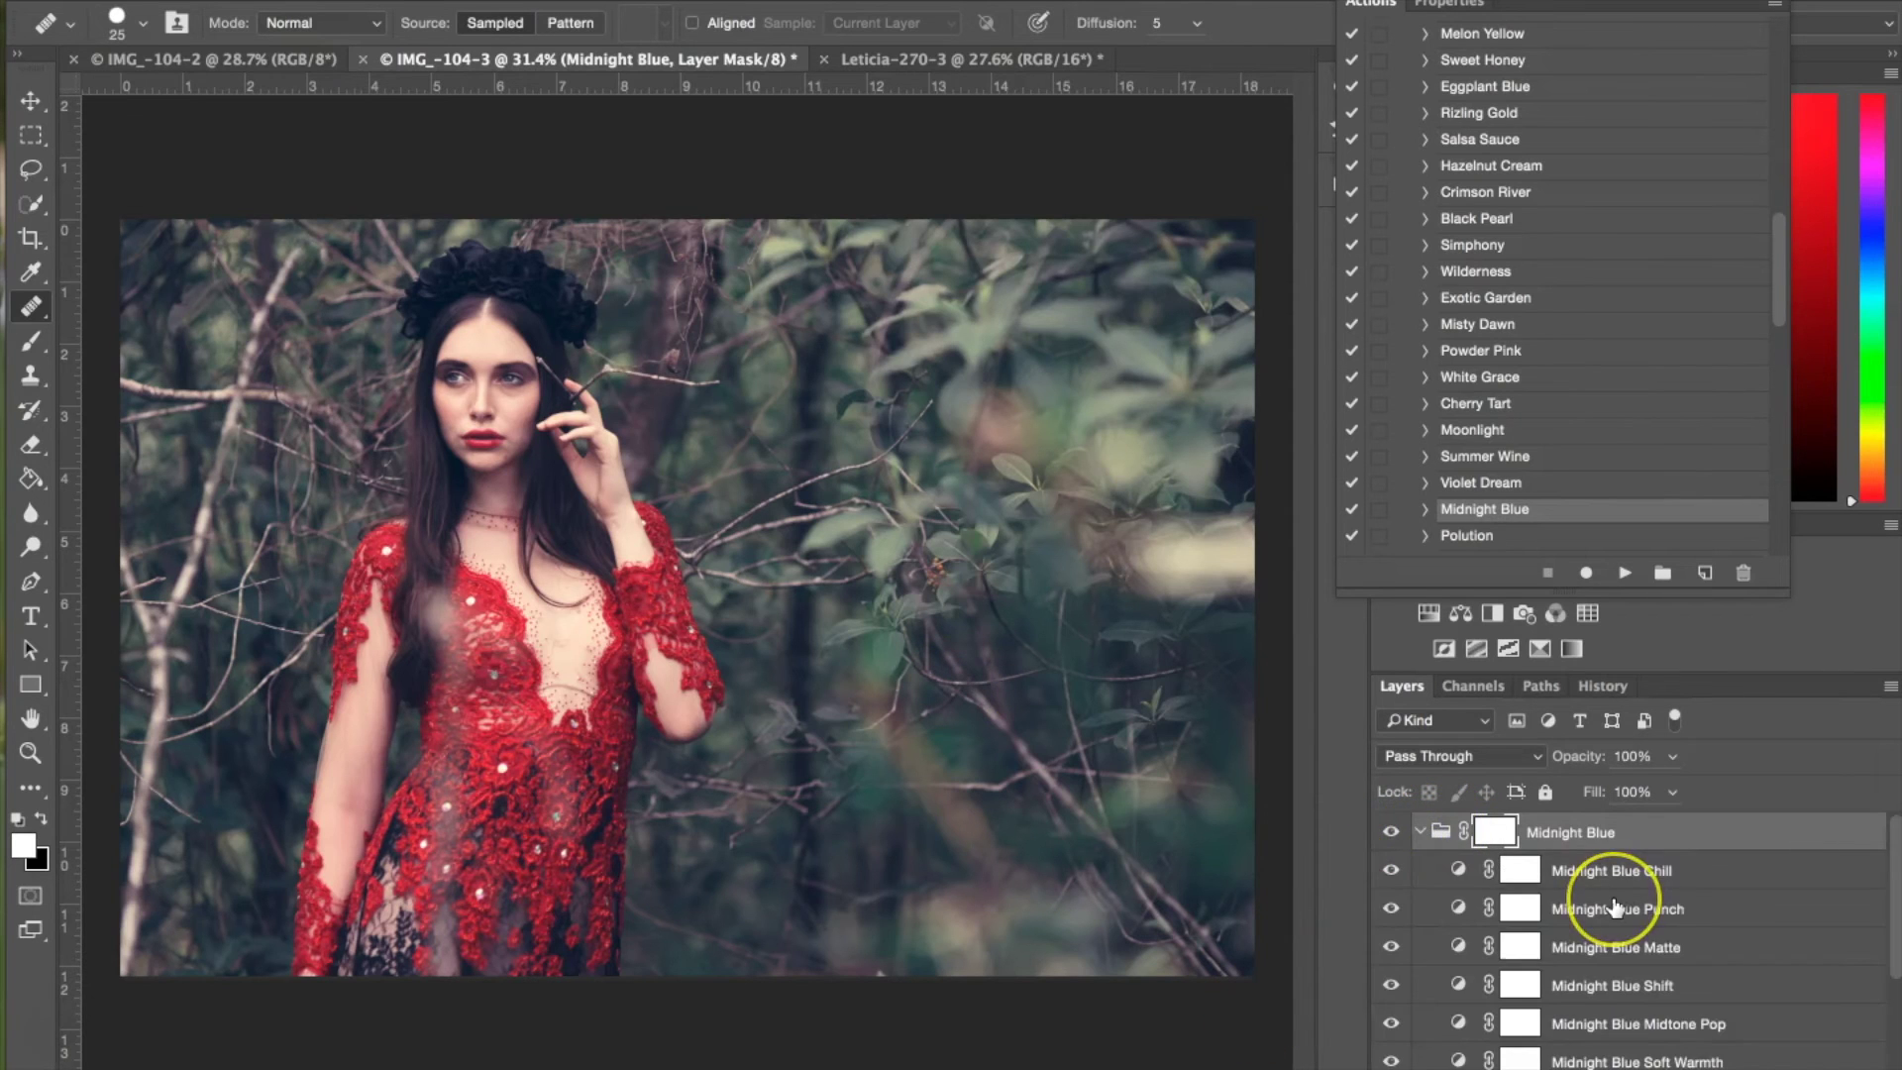
pyautogui.scroll(-3, 1615, 907)
pyautogui.scroll(-2, 1613, 905)
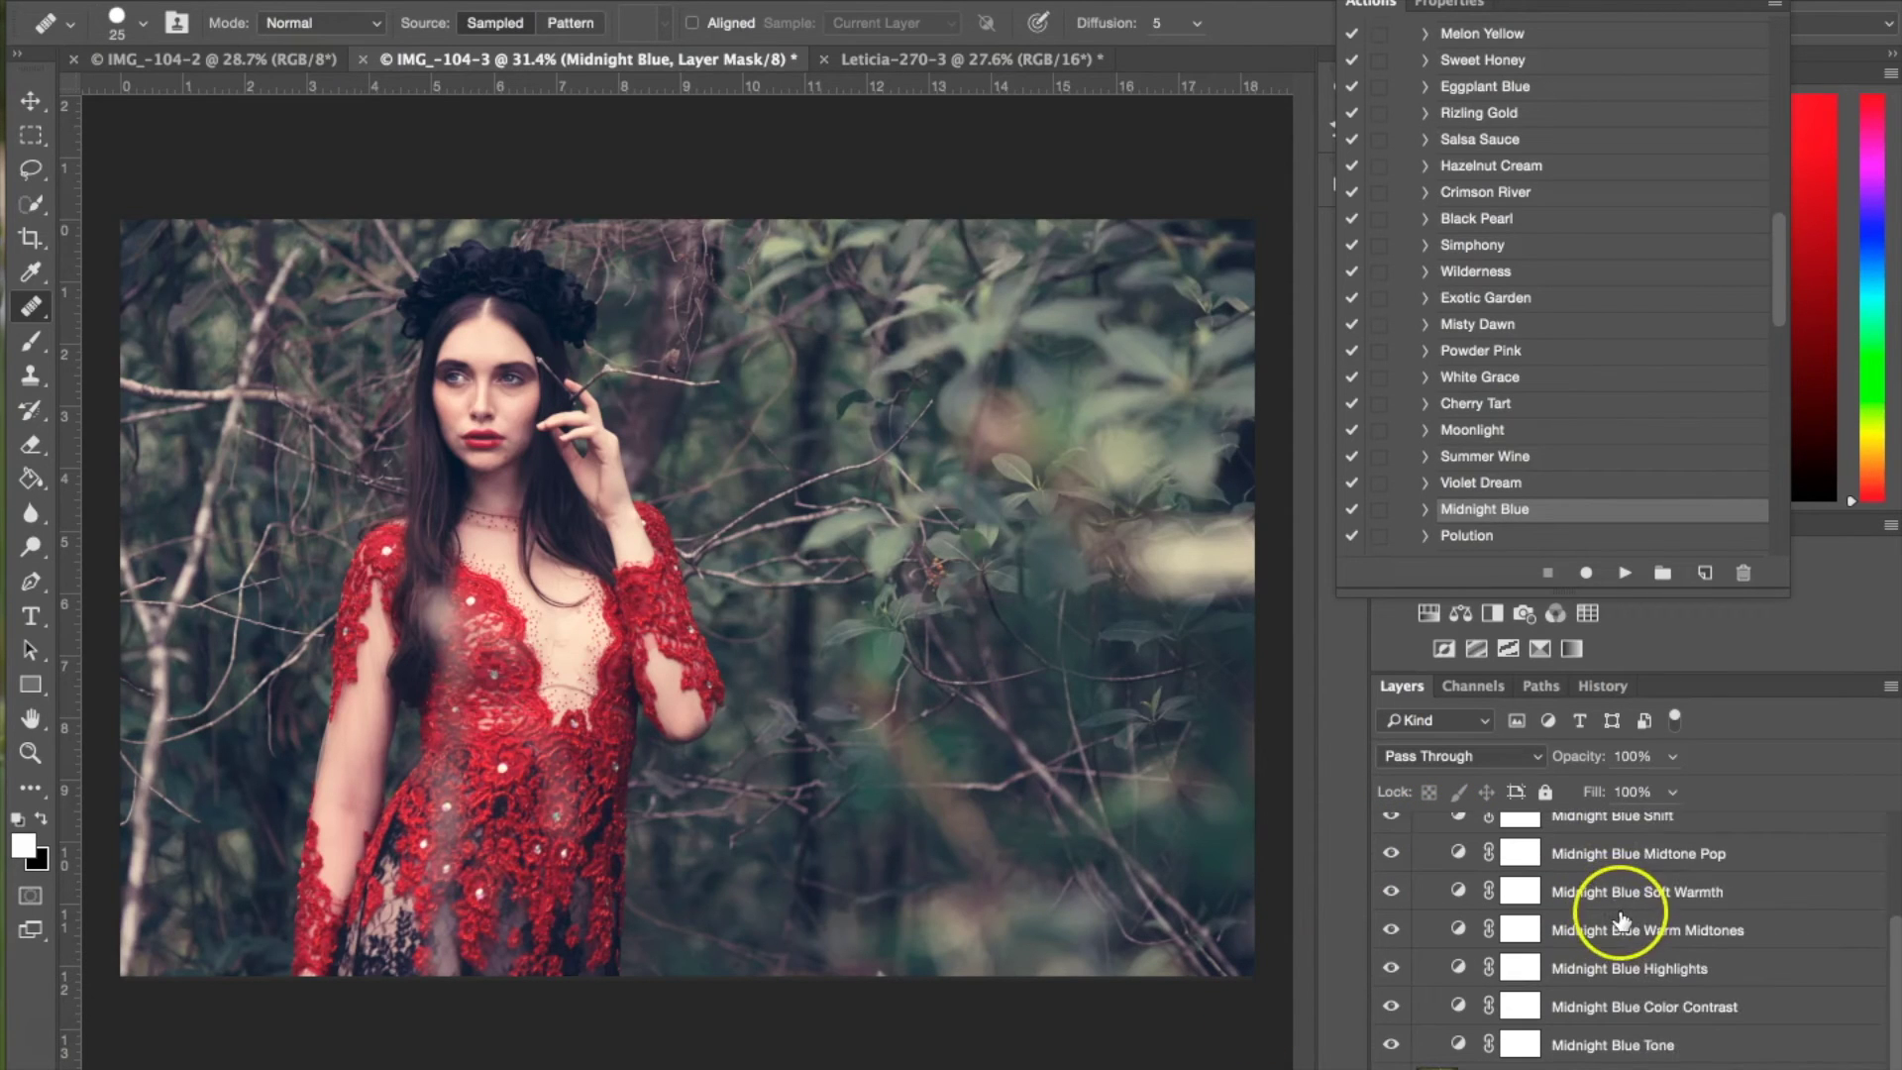
pyautogui.scroll(5, 1624, 916)
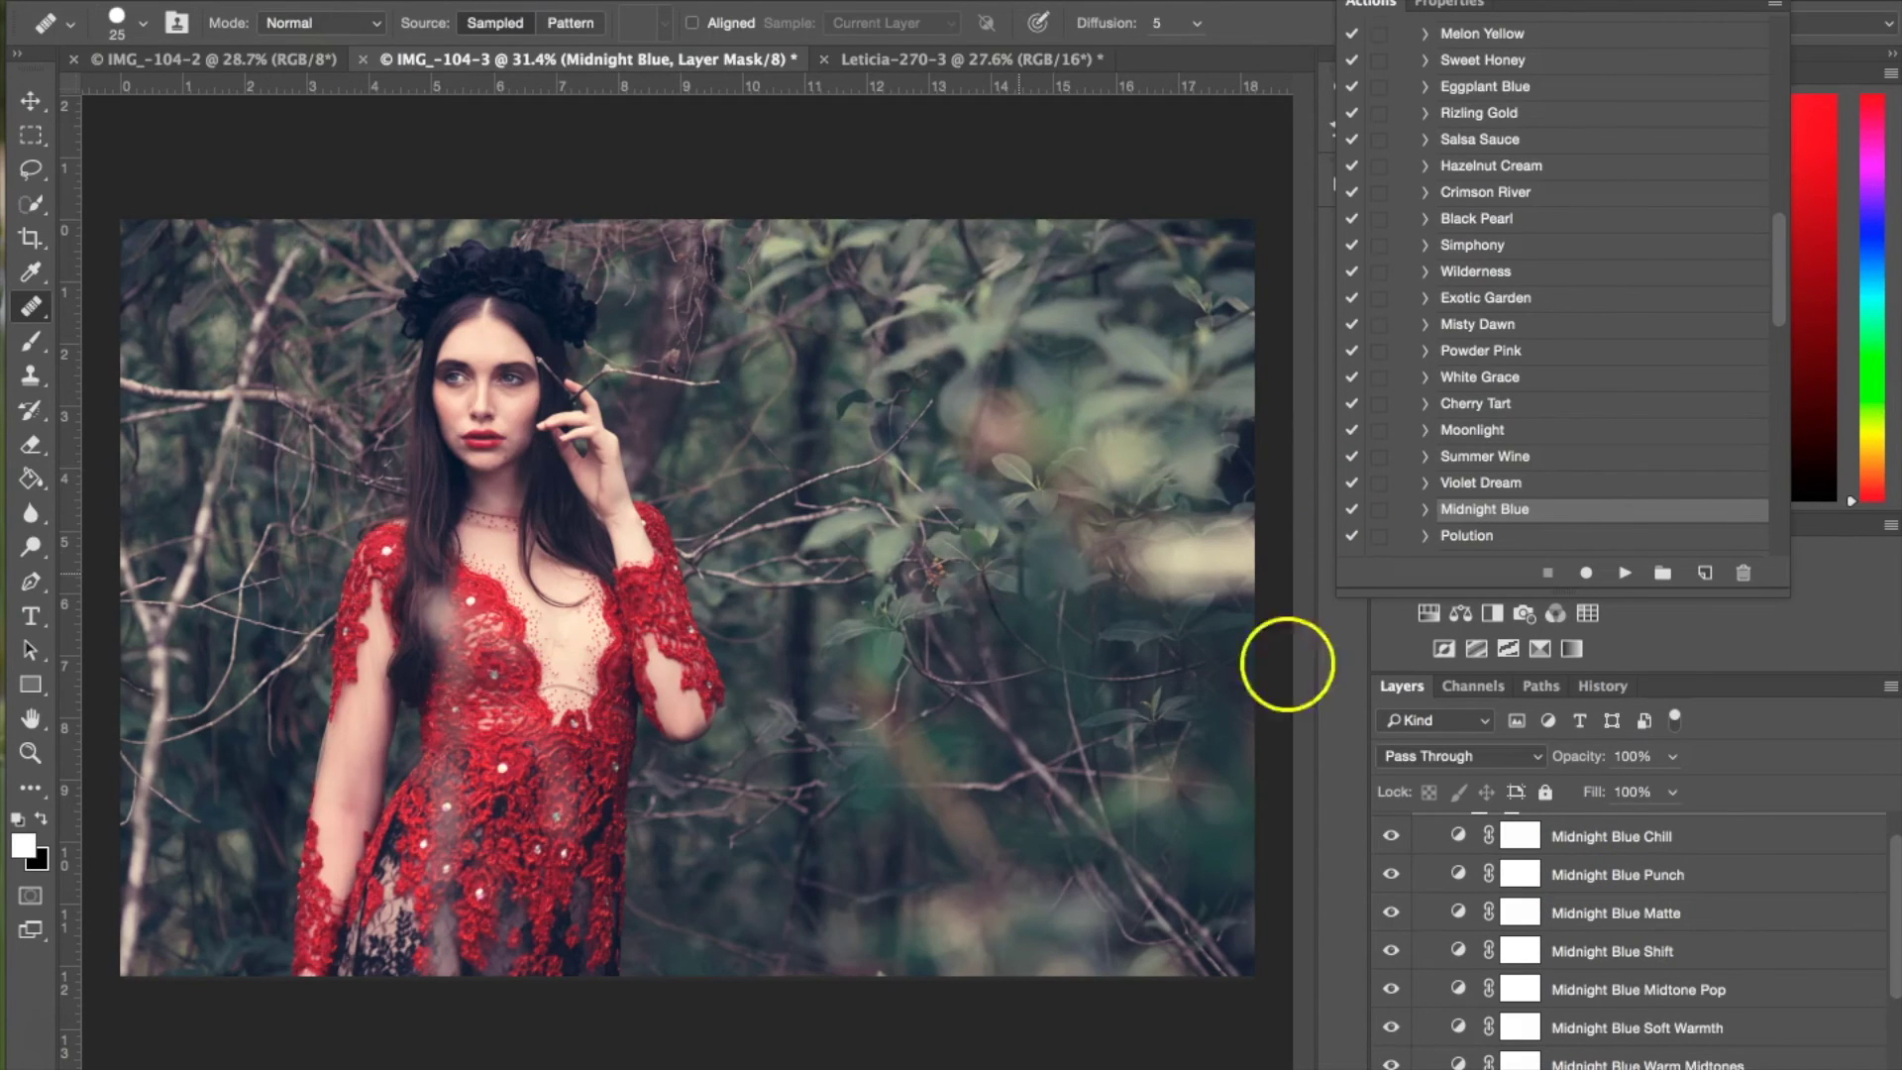
pyautogui.scroll(-1, 1583, 976)
pyautogui.scroll(-3, 1580, 961)
pyautogui.click(1390, 881)
pyautogui.click(1392, 918)
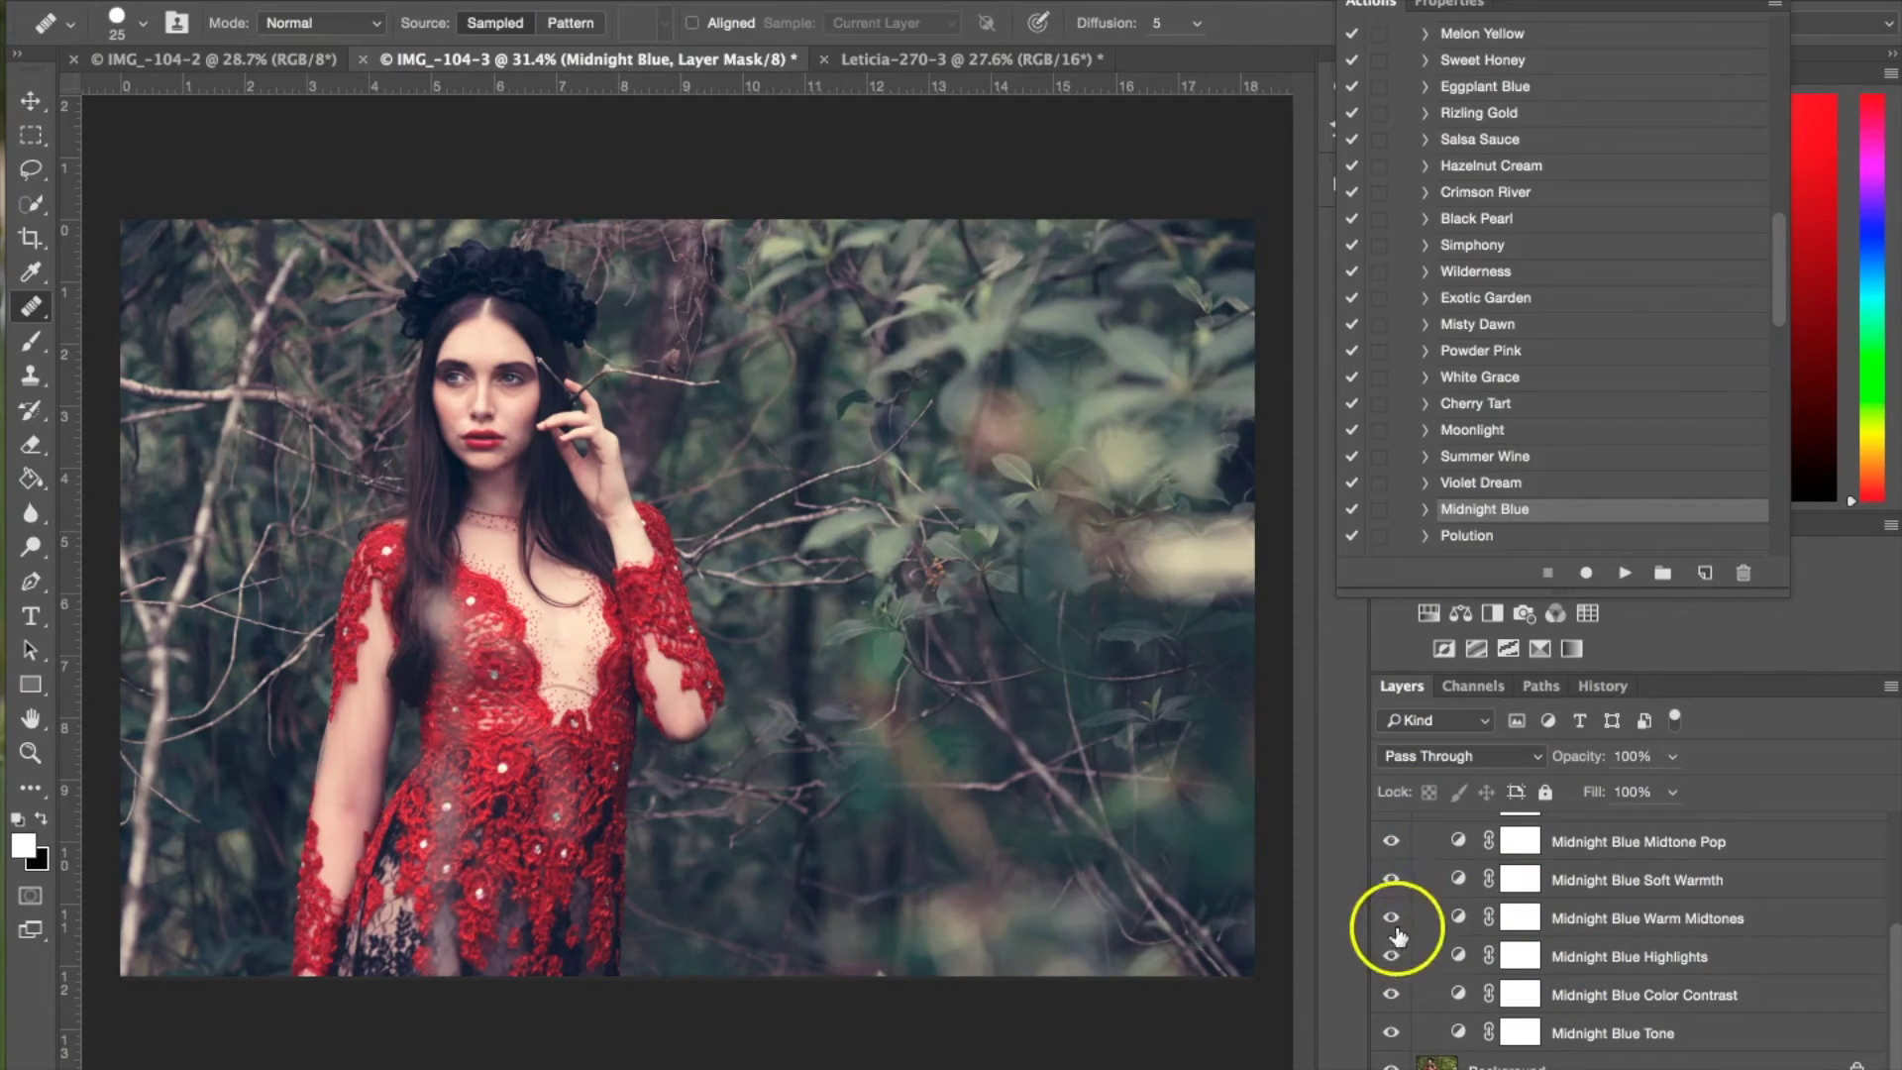
pyautogui.click(1392, 1032)
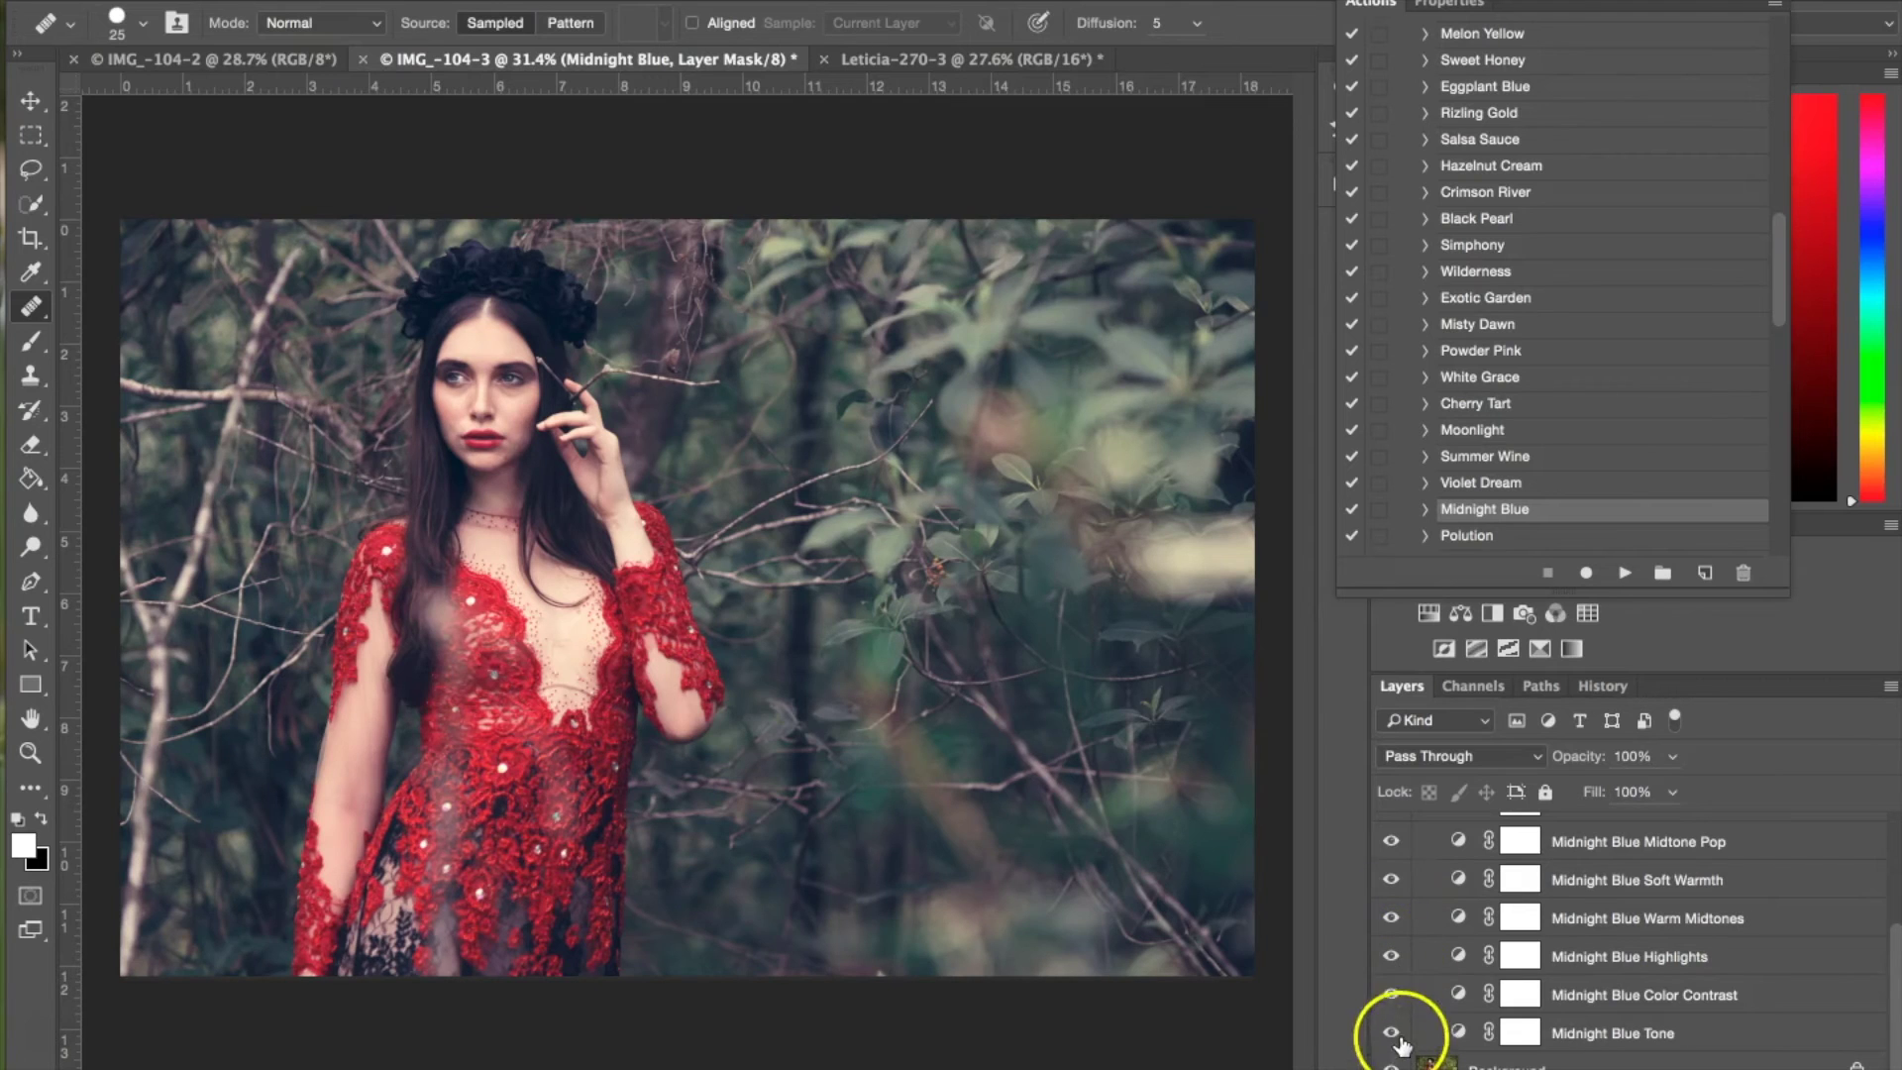
pyautogui.click(1396, 1034)
pyautogui.click(1392, 1035)
pyautogui.click(1390, 919)
pyautogui.scroll(3, 1391, 927)
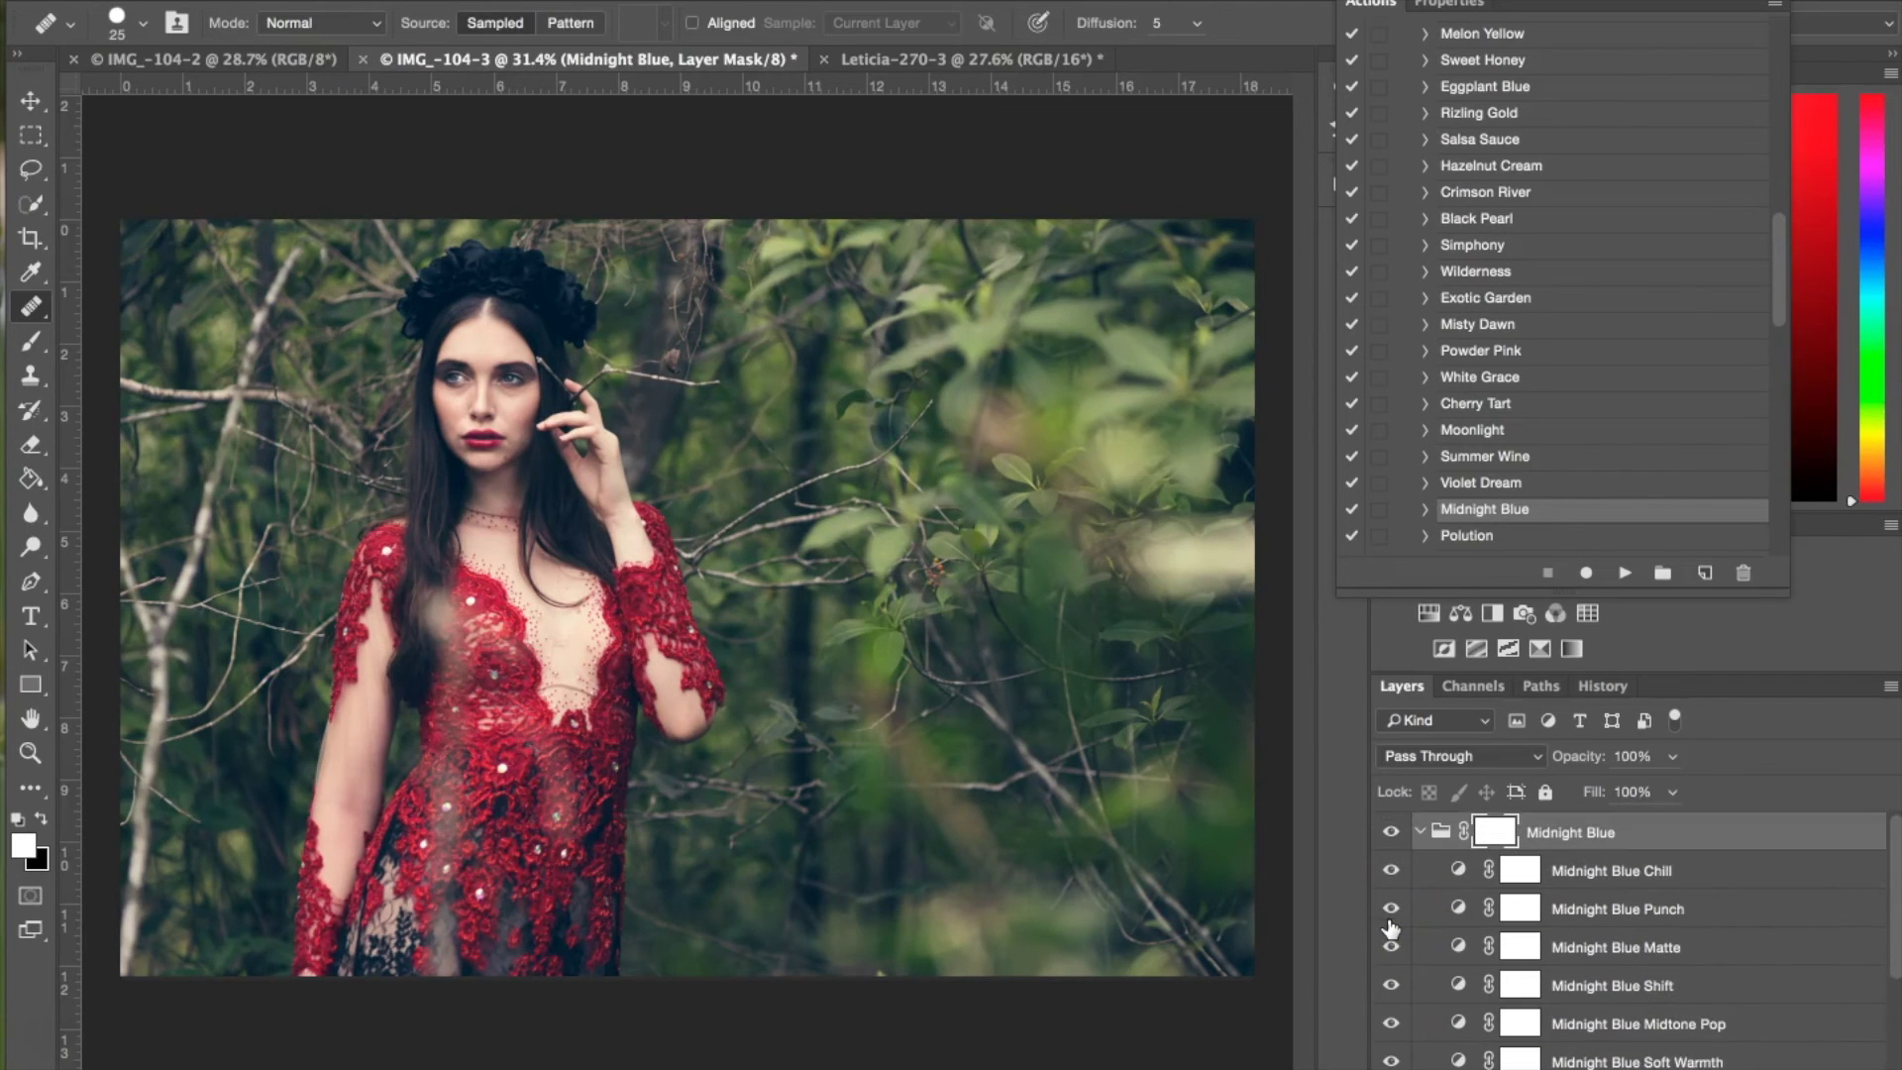
# Toggle the Midnight Blue Chill, Punch and Matte layers to judge their effect, and collapse the Midnight Blue group.
pyautogui.click(1393, 869)
pyautogui.click(1392, 871)
pyautogui.click(1394, 908)
pyautogui.click(1395, 951)
pyautogui.click(1395, 951)
pyautogui.click(1419, 830)
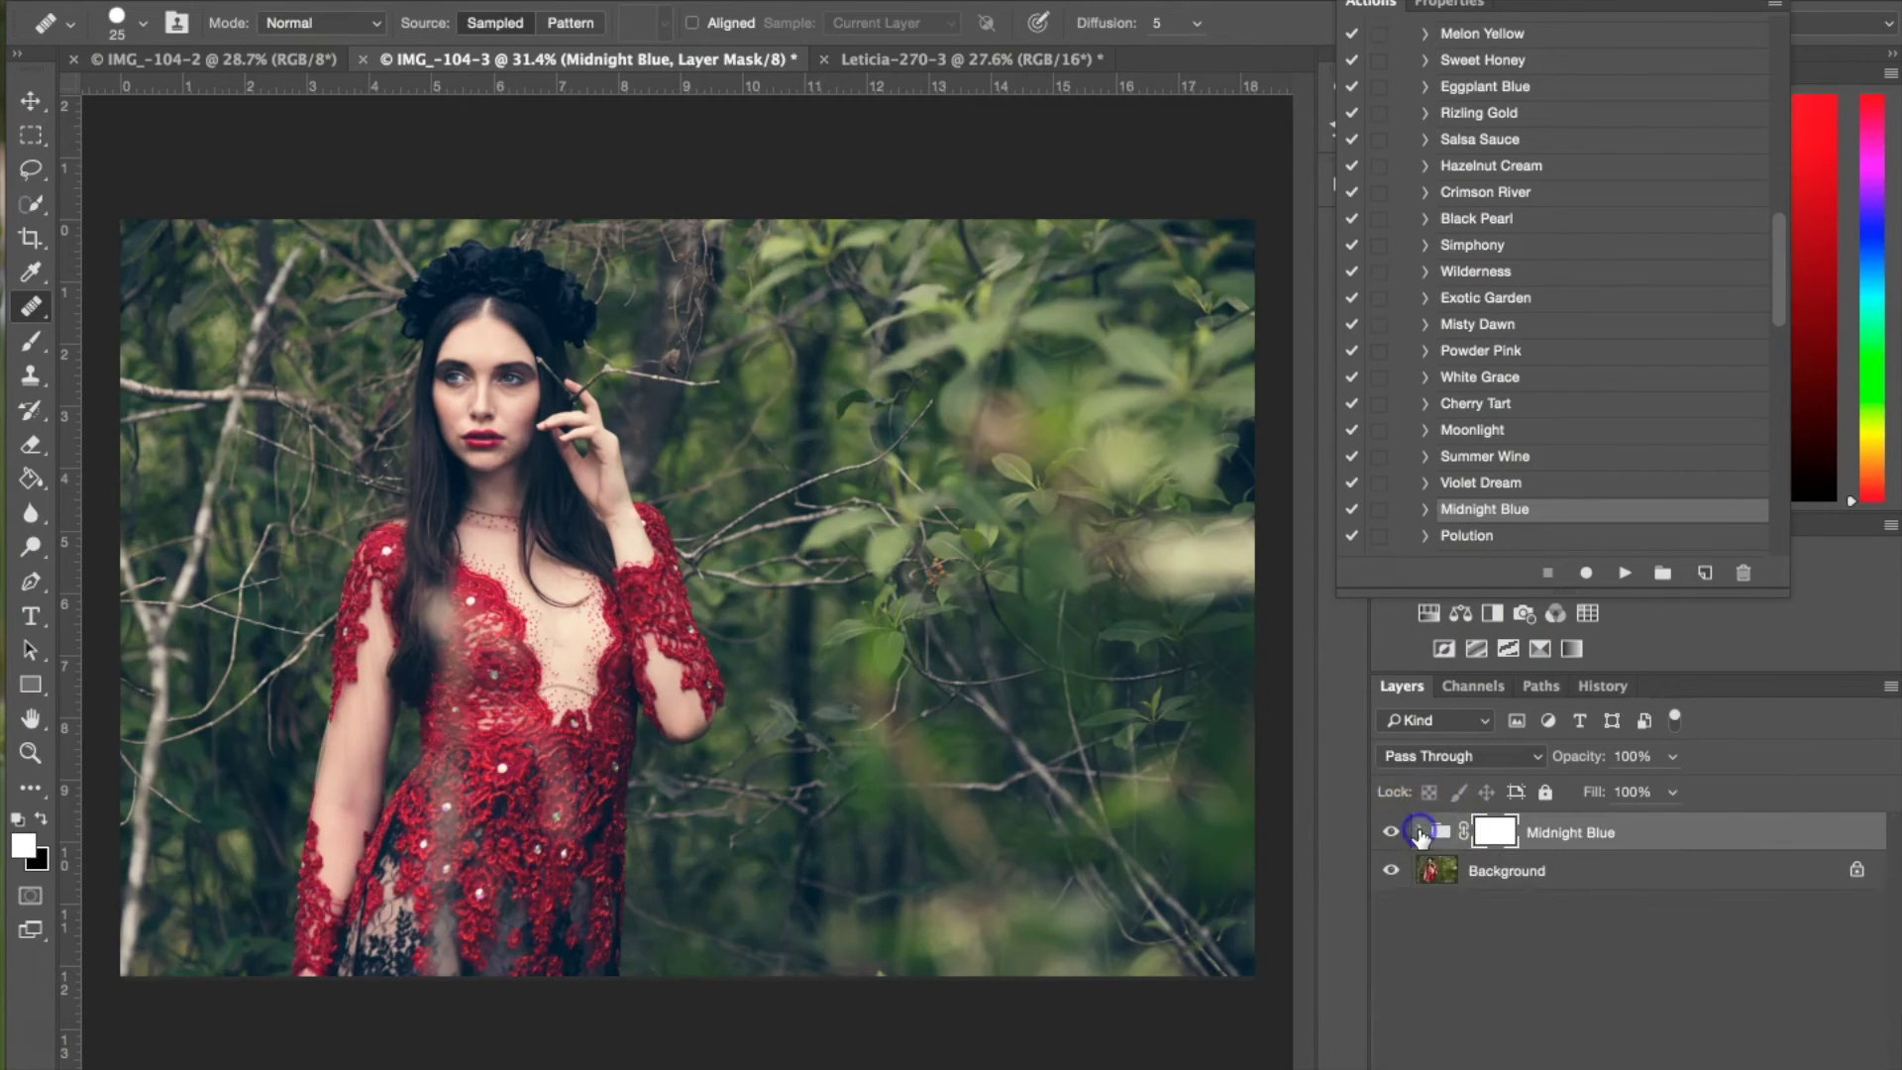
# Flatten the forest portrait into a single Background layer, discarding the hidden layers.
pyautogui.click(1524, 883)
pyautogui.rightClick(1544, 878)
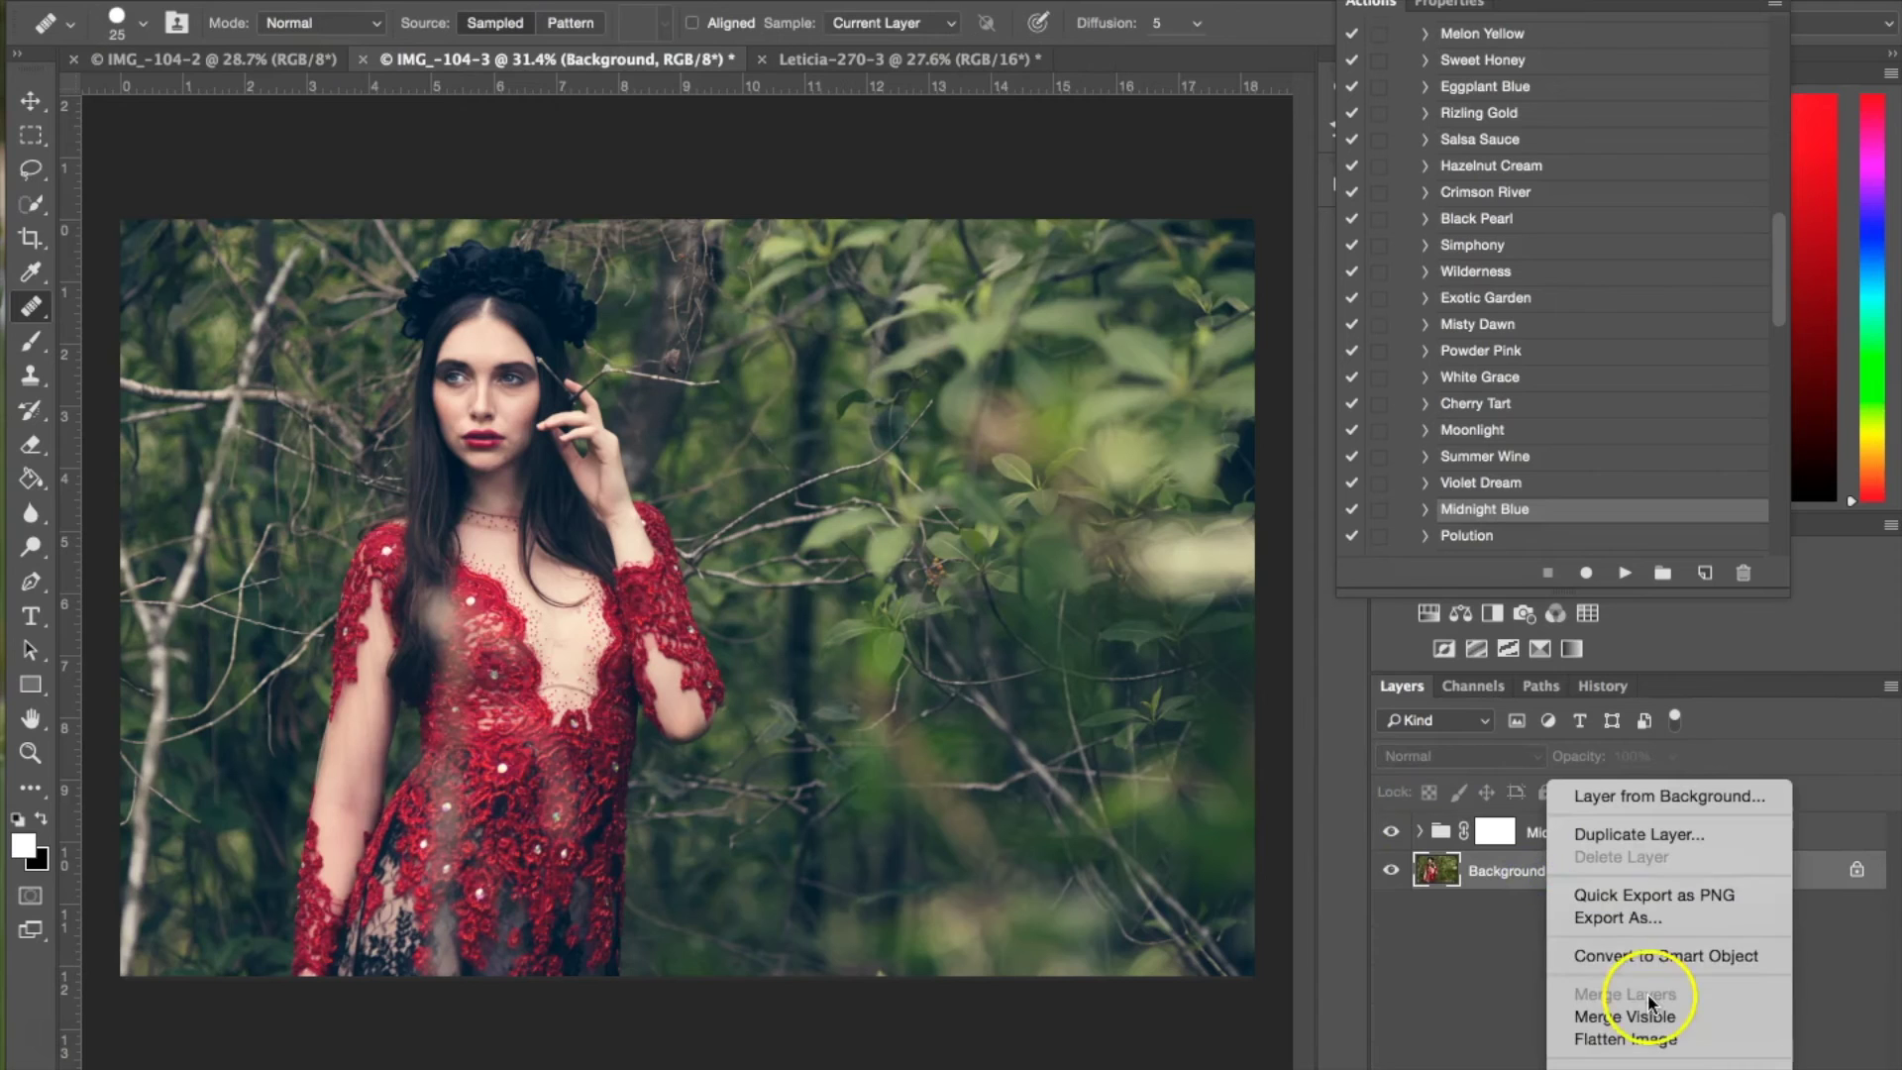
pyautogui.click(1643, 1038)
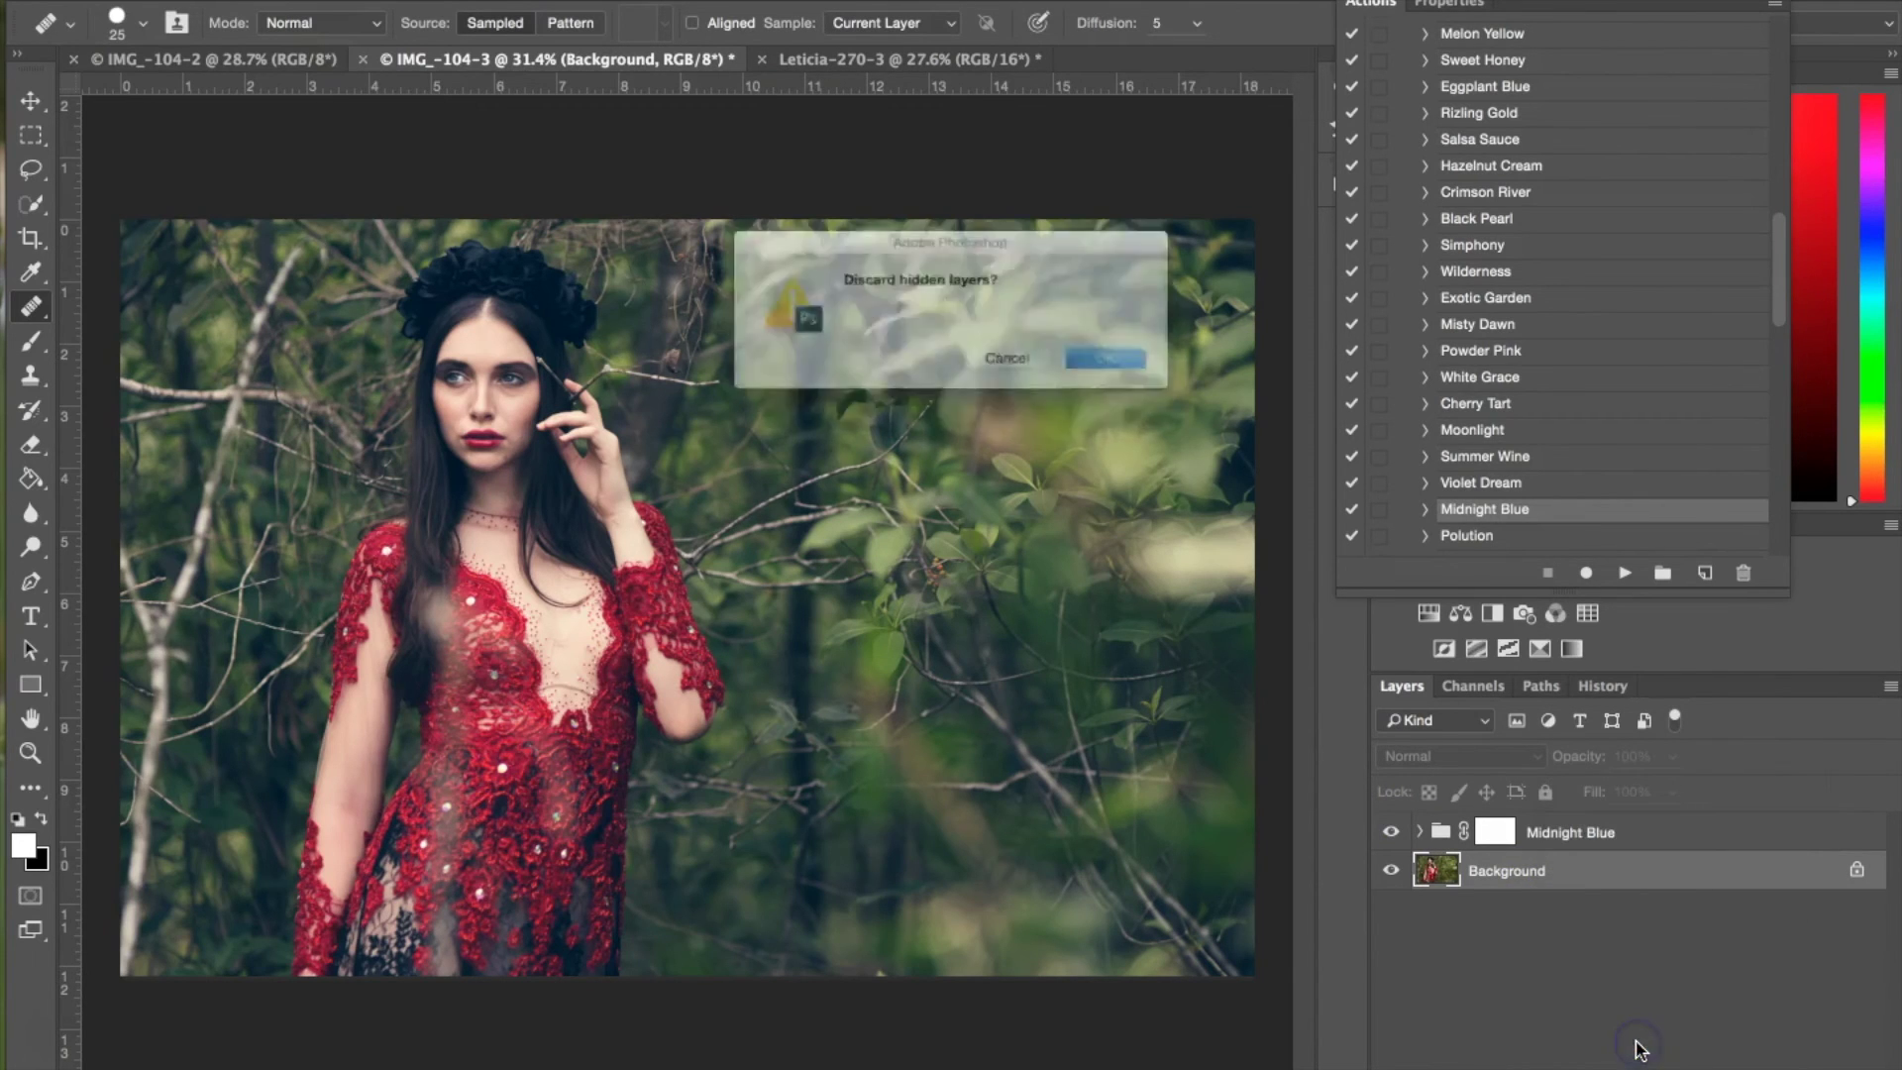
pyautogui.click(1149, 362)
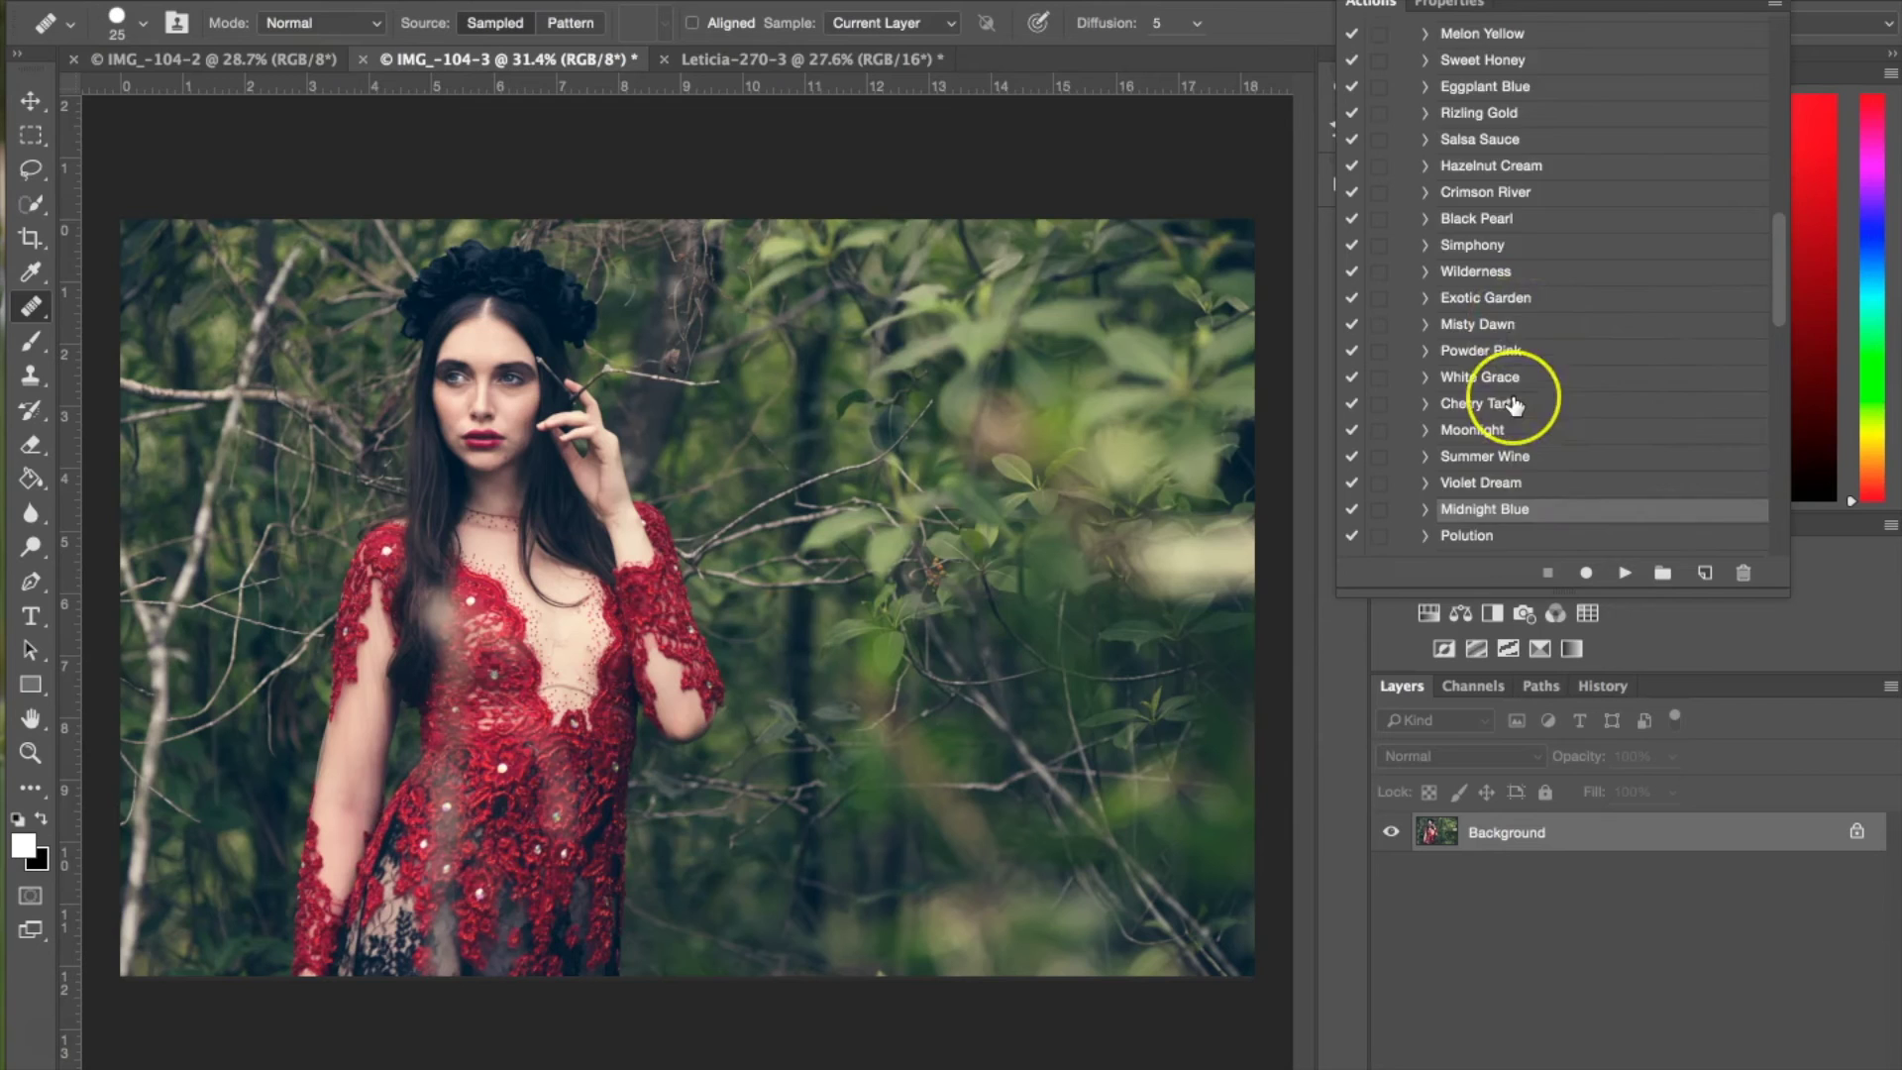
# Run the Advanced portrait retouch action from the Bonus set, accepting Dust & Scratches with radius 22 pixels and threshold 12 levels.
pyautogui.scroll(3, 1516, 391)
pyautogui.scroll(-15, 1511, 397)
pyautogui.scroll(-6, 1515, 404)
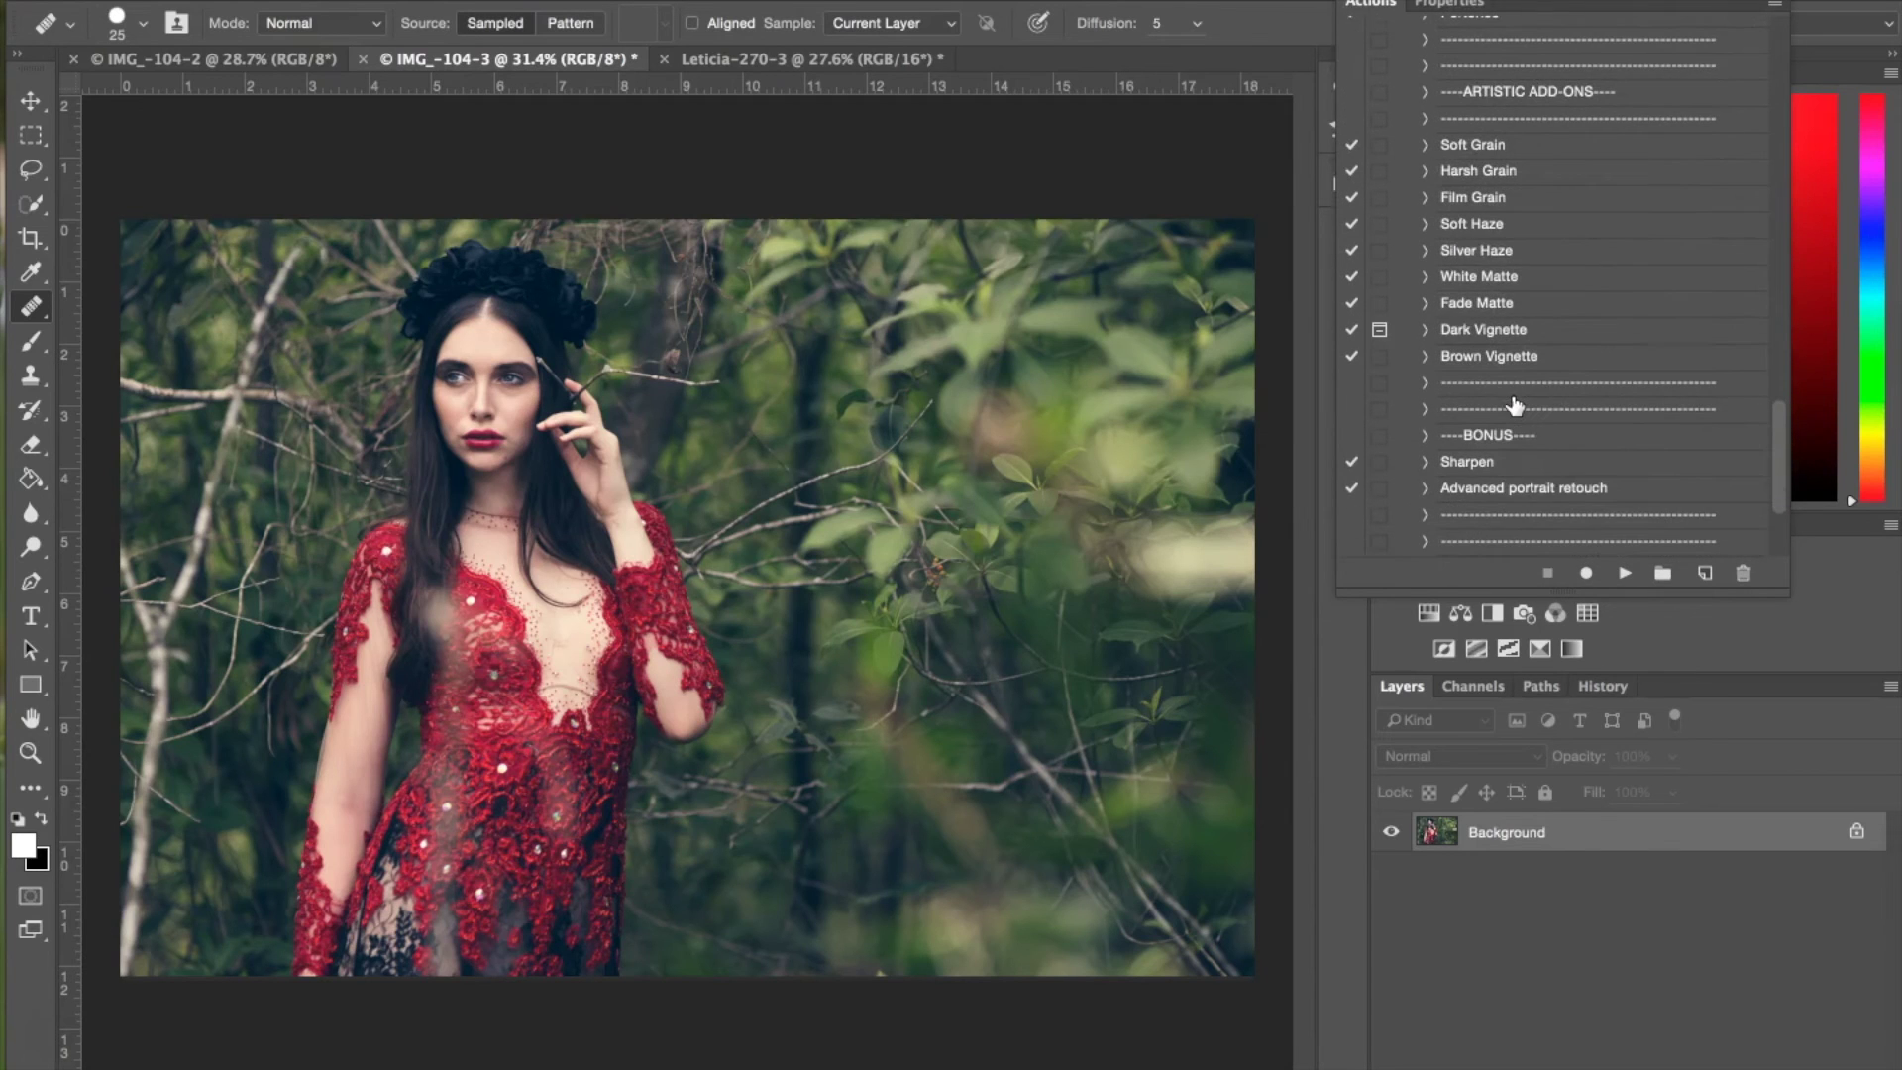
pyautogui.click(1582, 490)
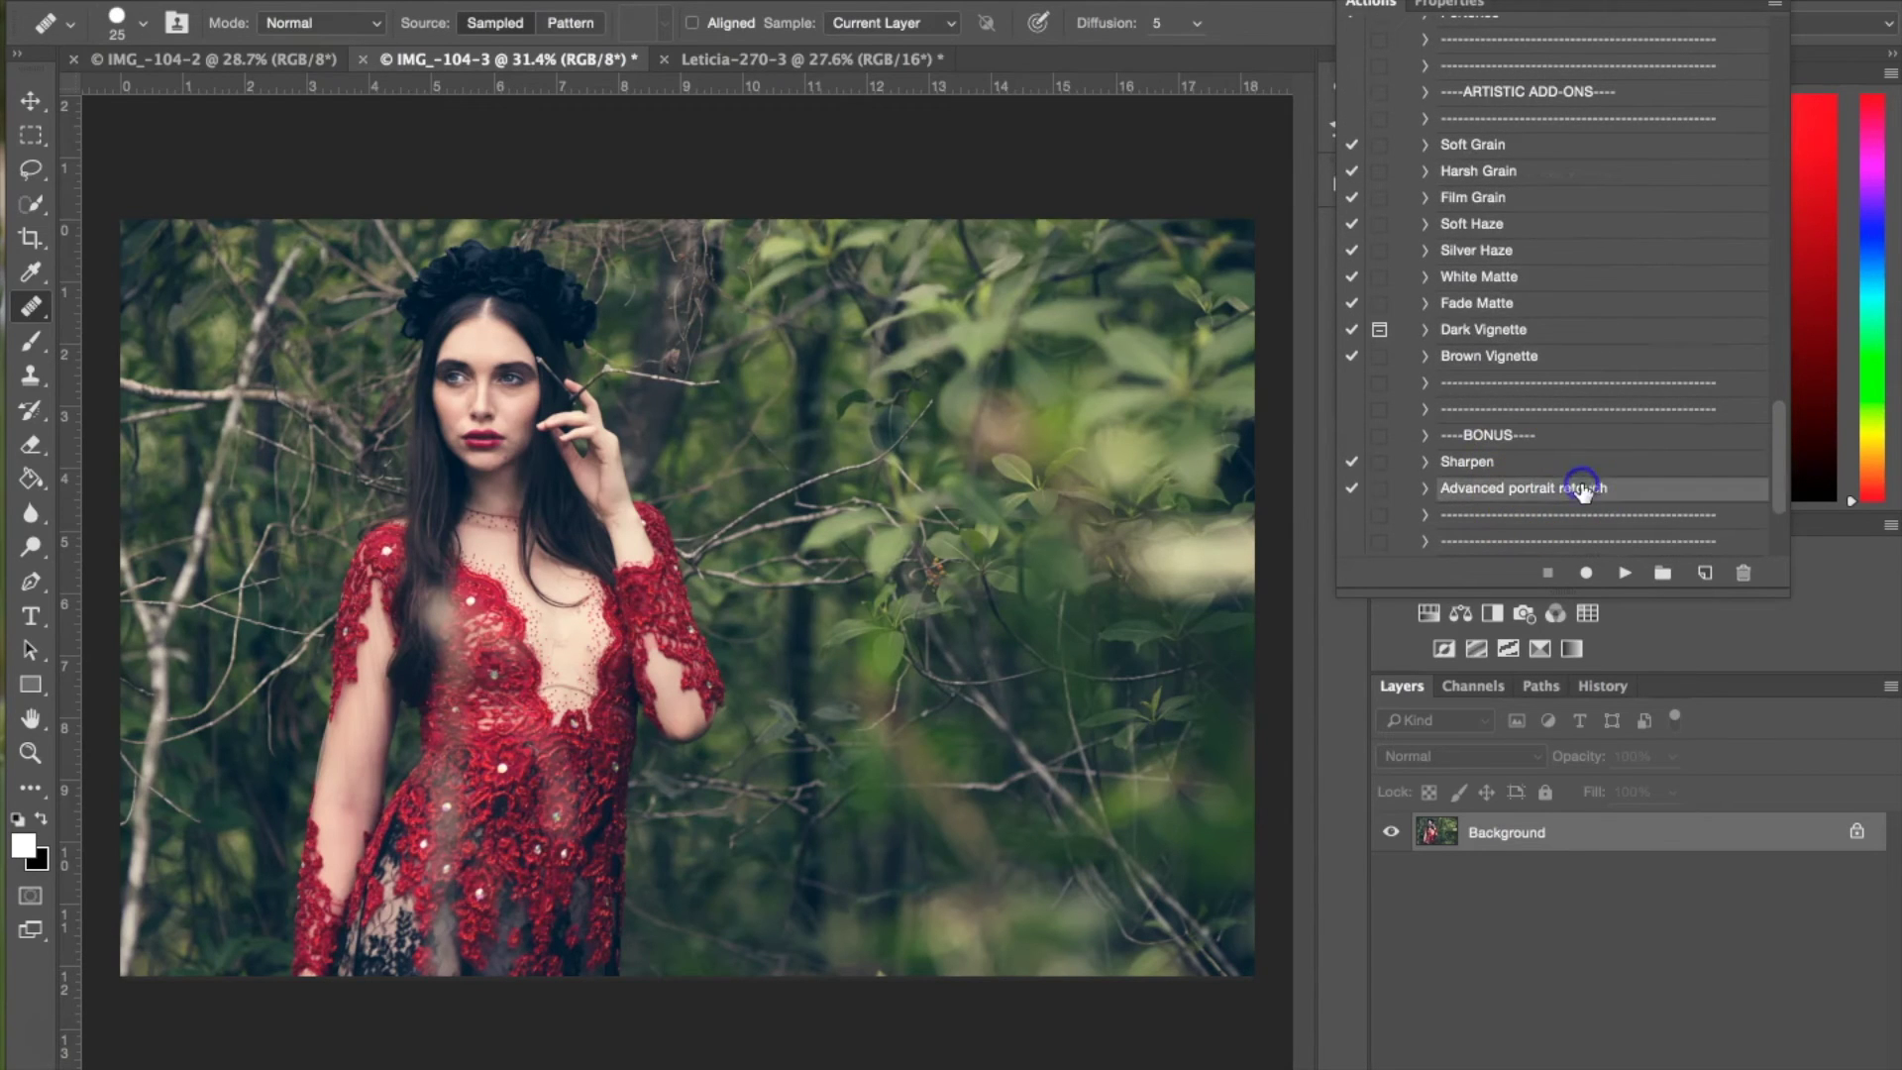
pyautogui.click(1624, 574)
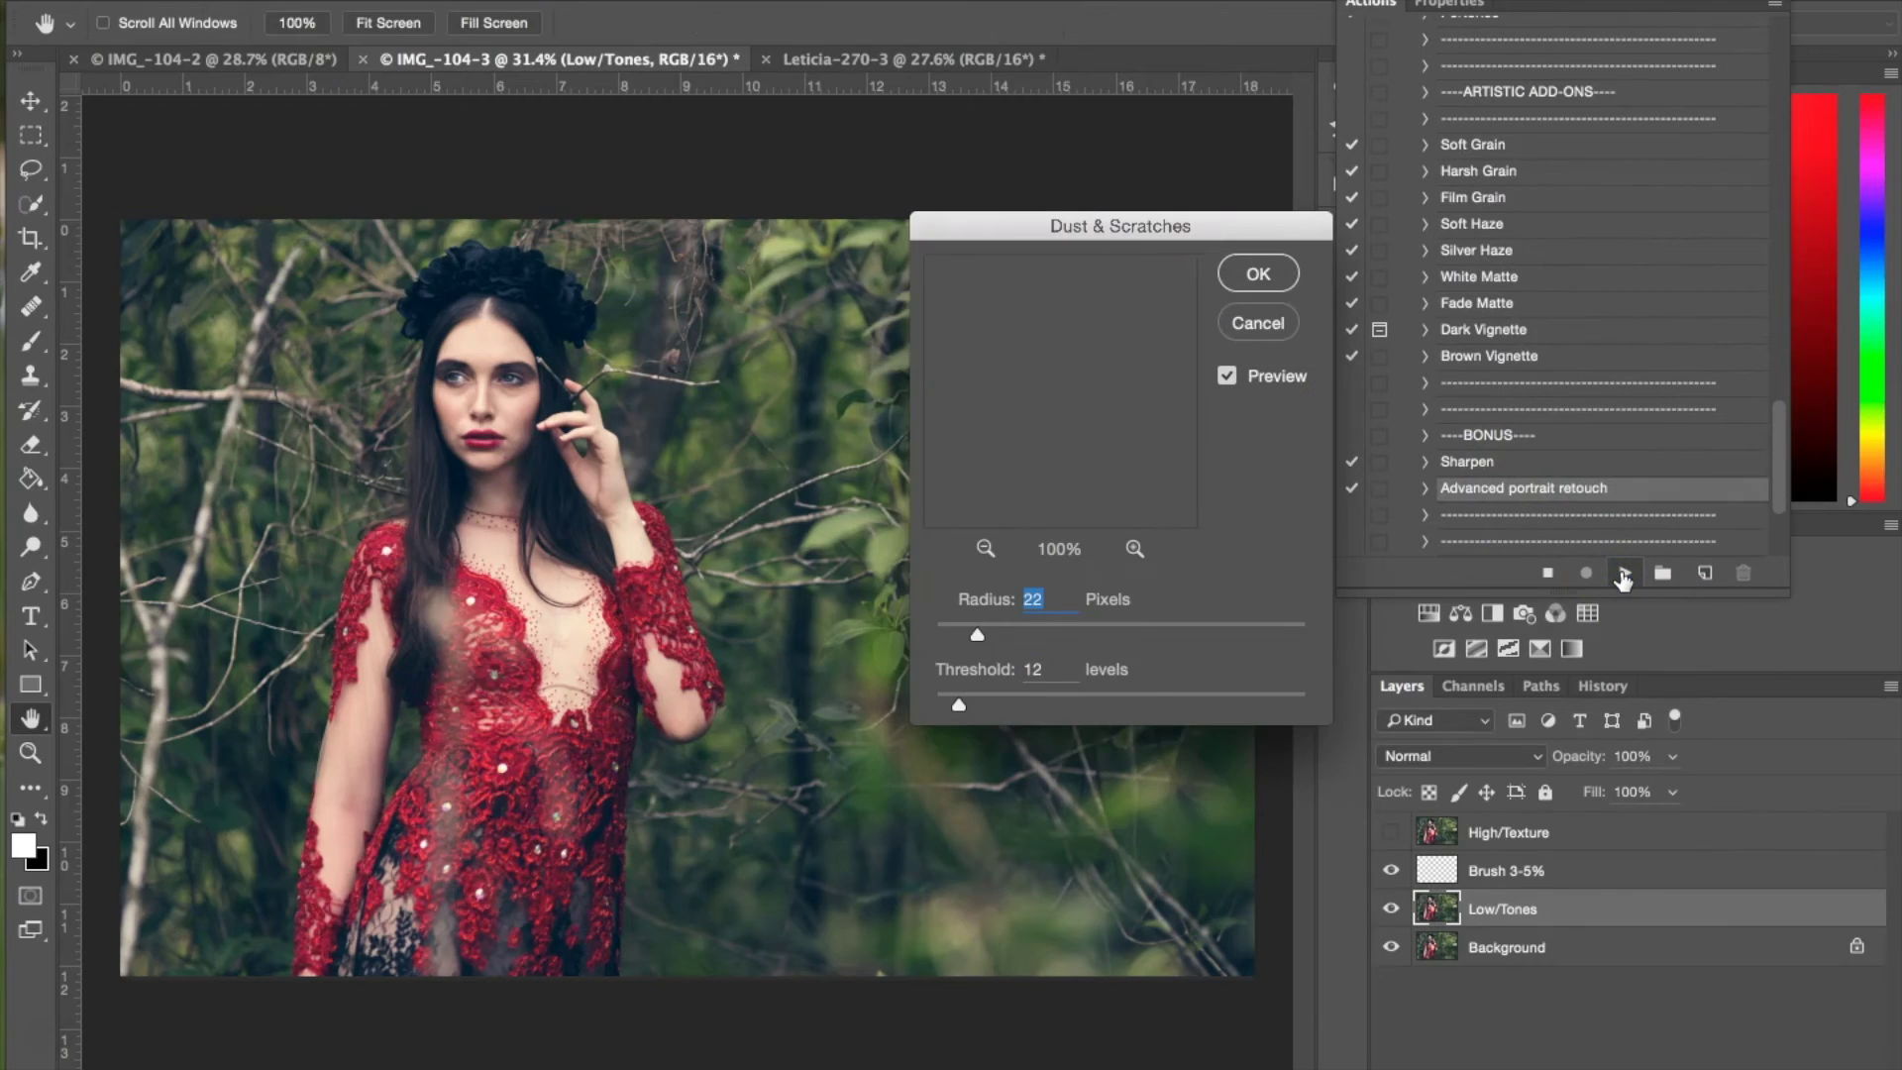
pyautogui.click(1259, 274)
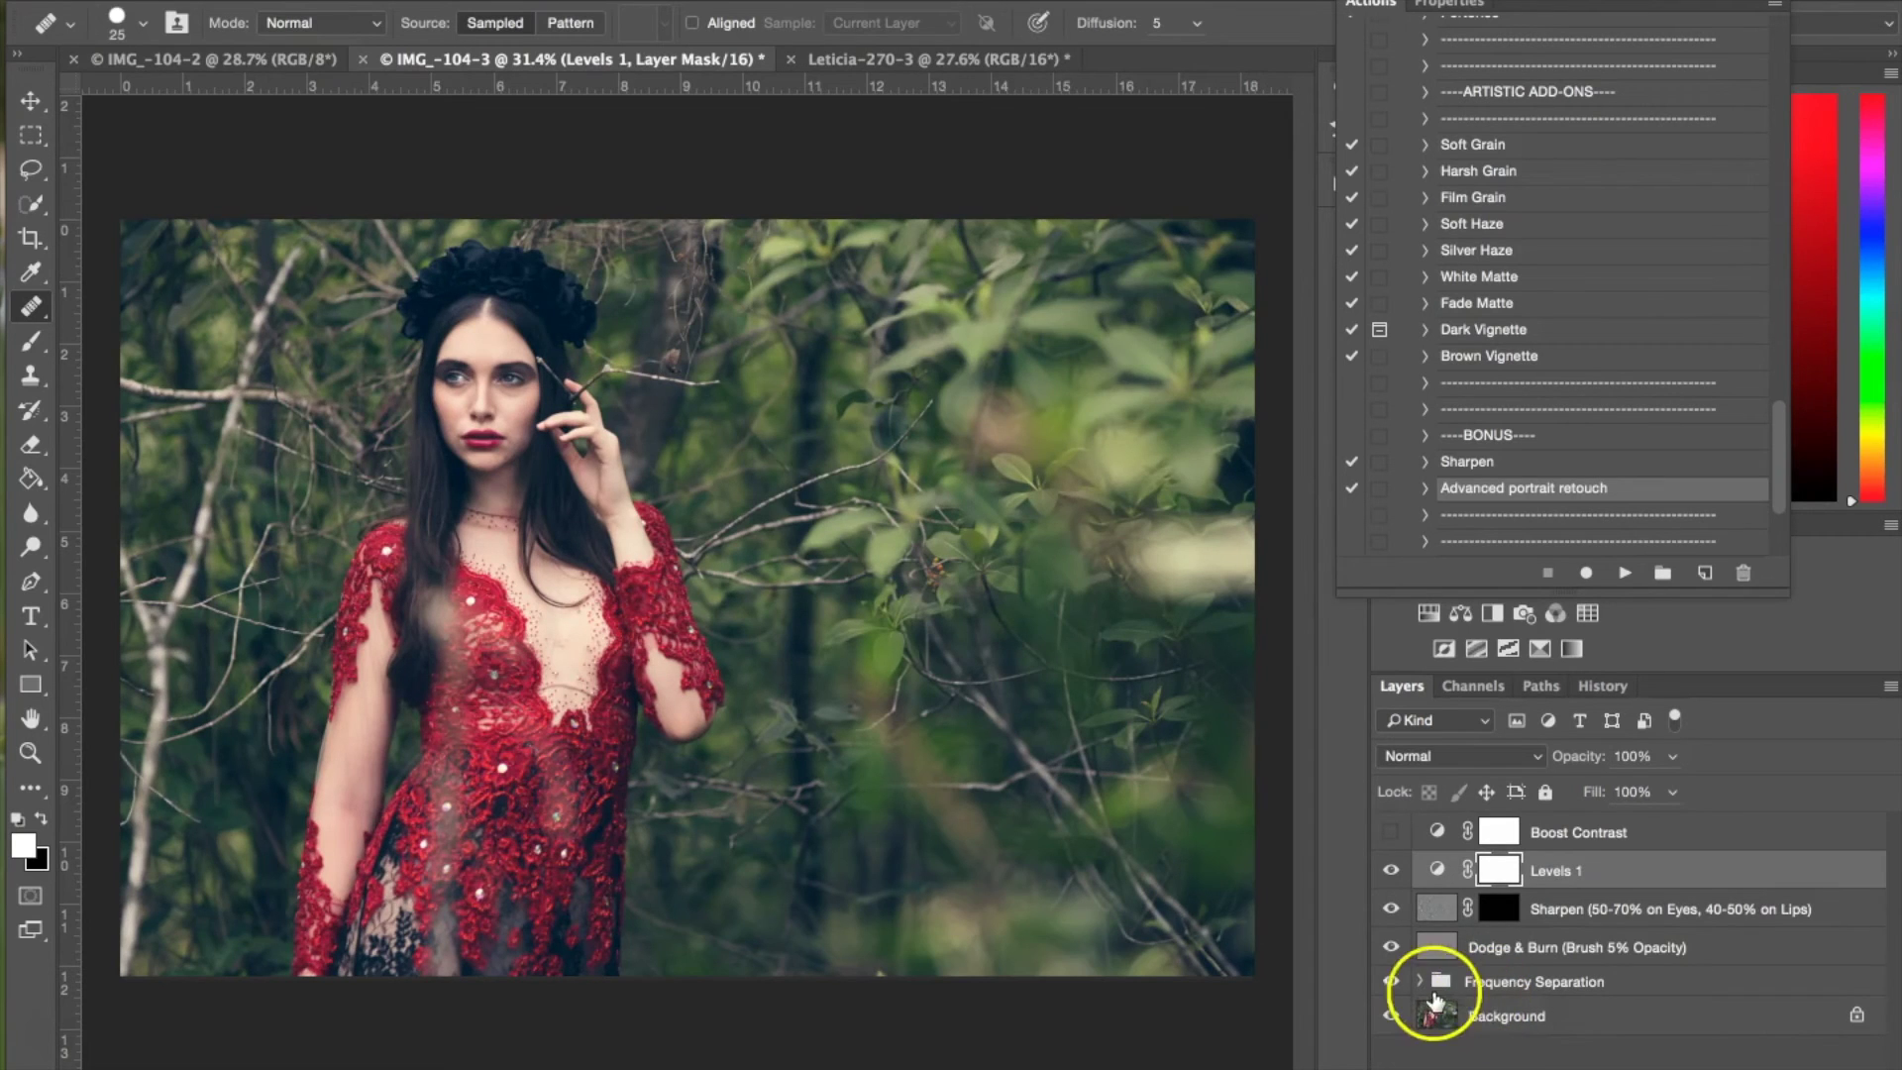
# Expand the Frequency Separation group and select its Low/Tones layer.
pyautogui.click(1420, 981)
pyautogui.scroll(-1, 1442, 1020)
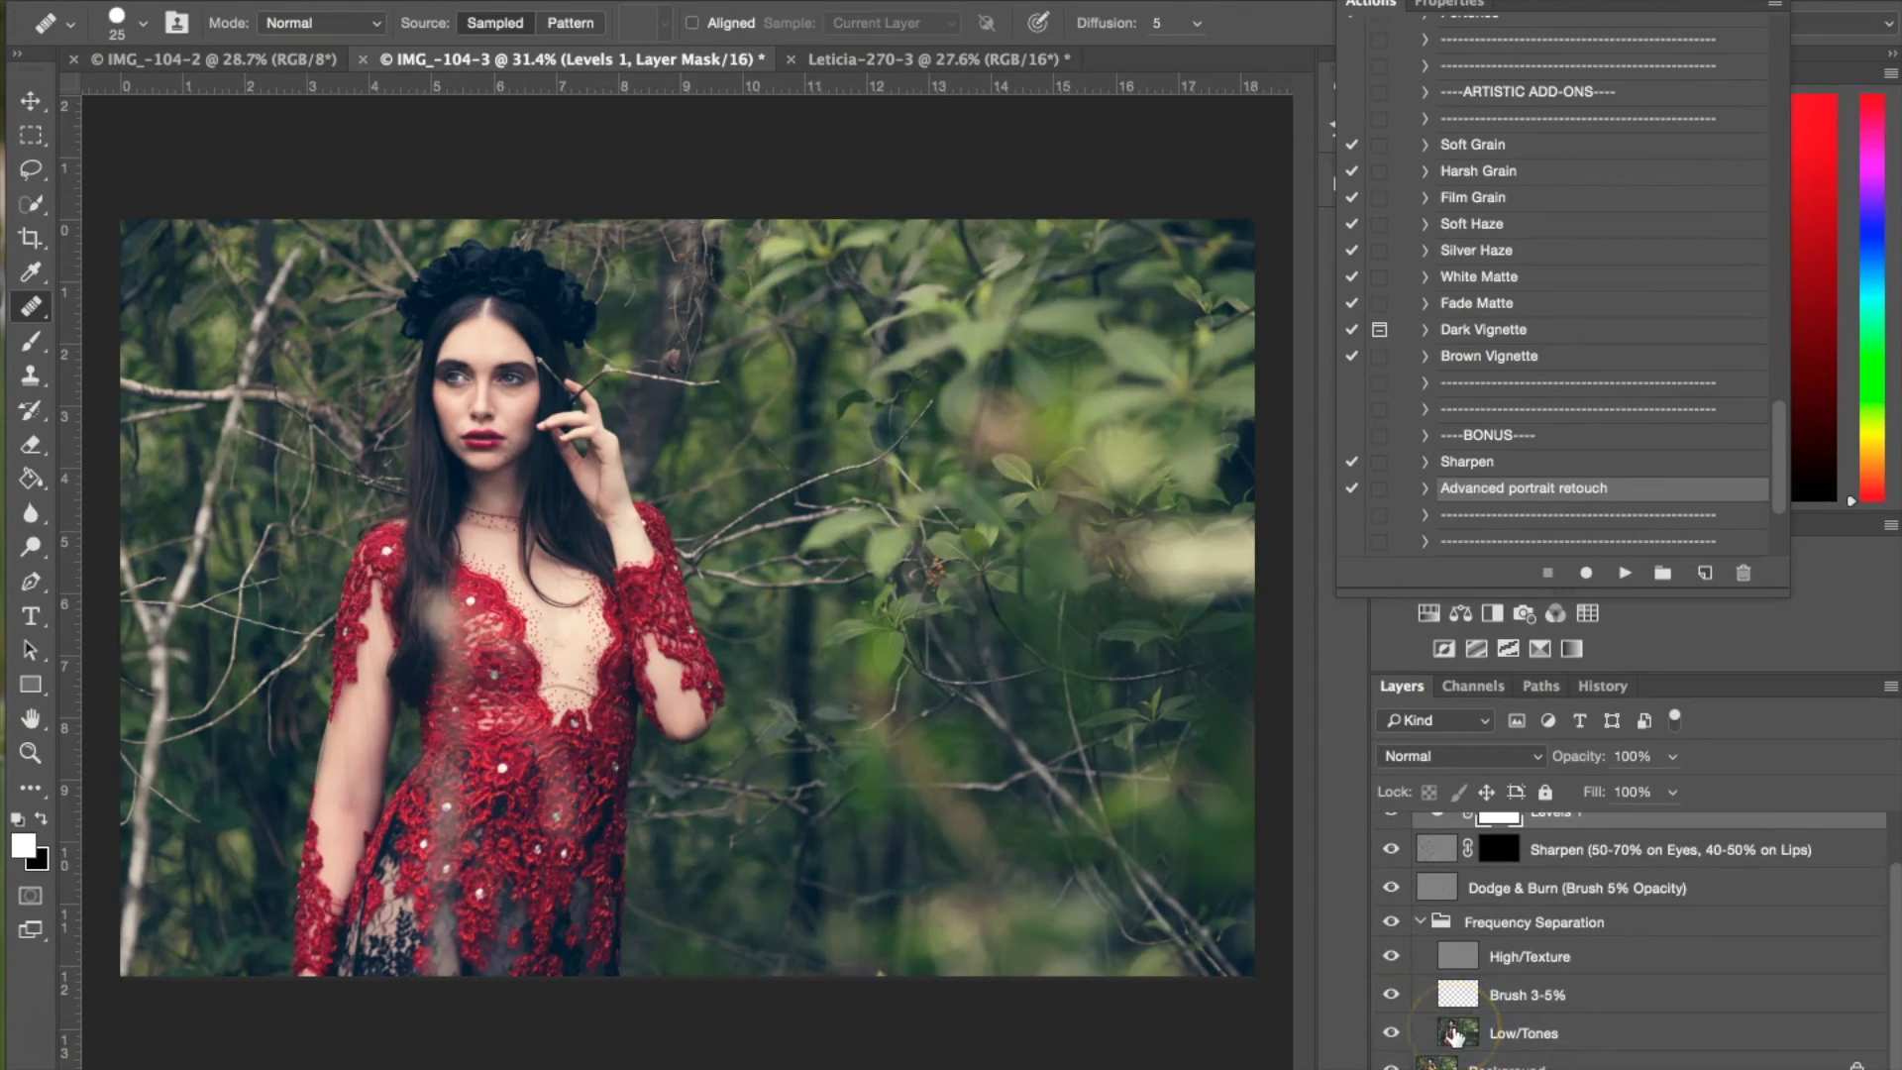
pyautogui.click(1453, 1035)
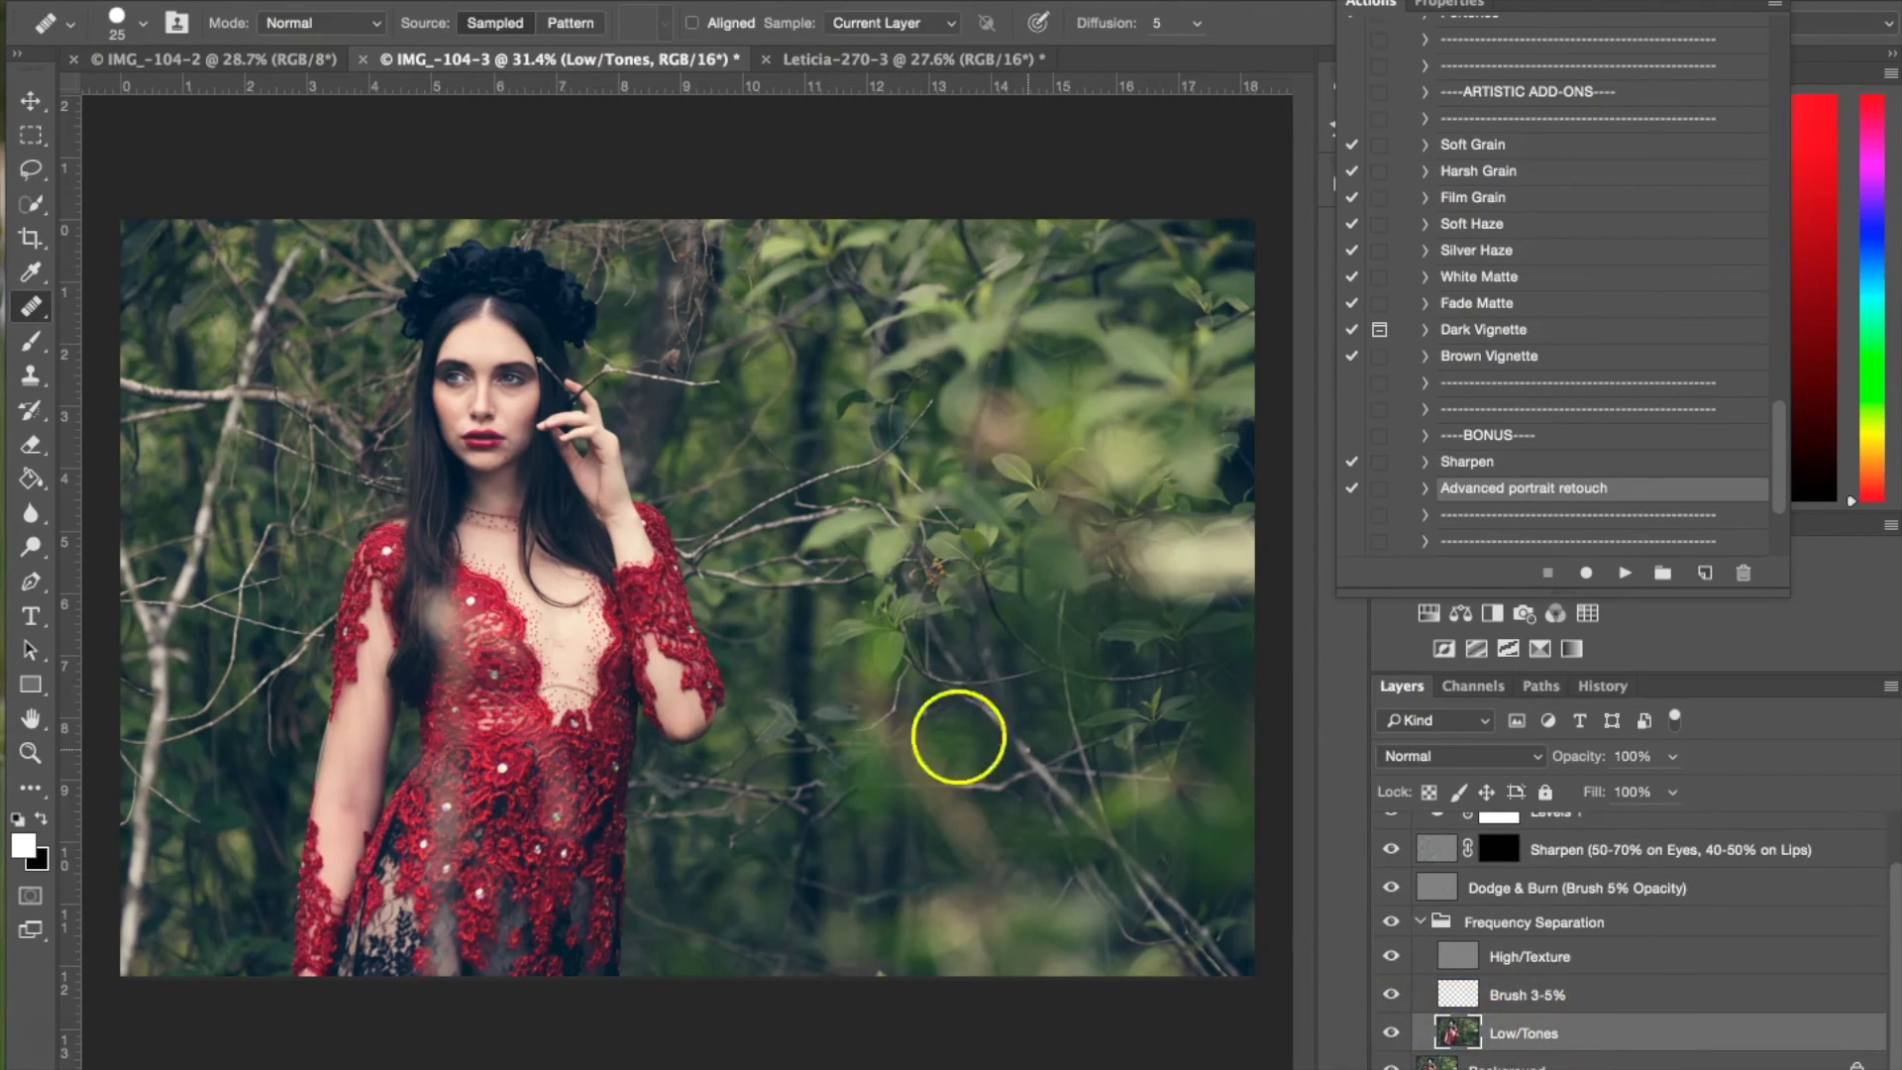
# Lasso the middle of the forehead on the Low/Tones layer and apply a Gaussian Blur with a 1.8-pixel radius.
pyautogui.press('super+plus')
pyautogui.press('super+plus')
pyautogui.press('super+plus')
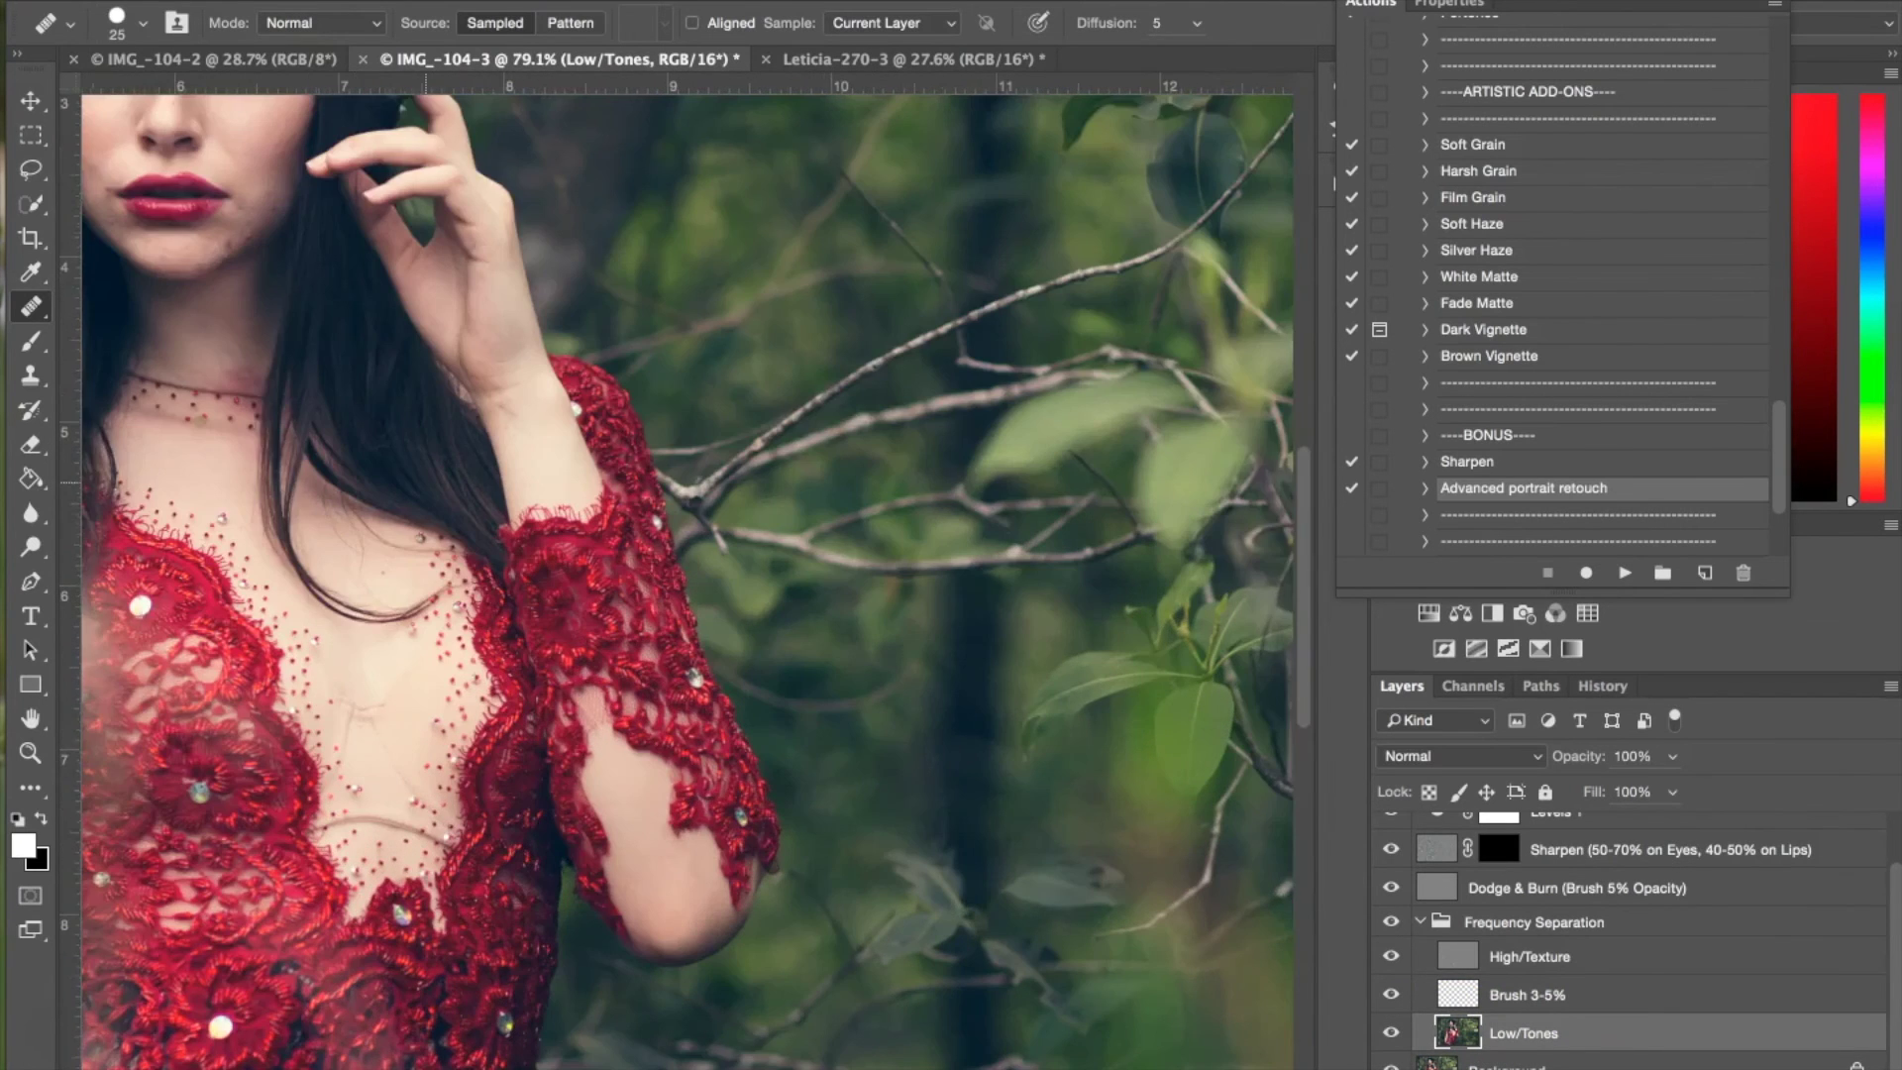
pyautogui.scroll(10, 426, 483)
pyautogui.hscroll(-2, 476, 387)
pyautogui.scroll(-3, 528, 276)
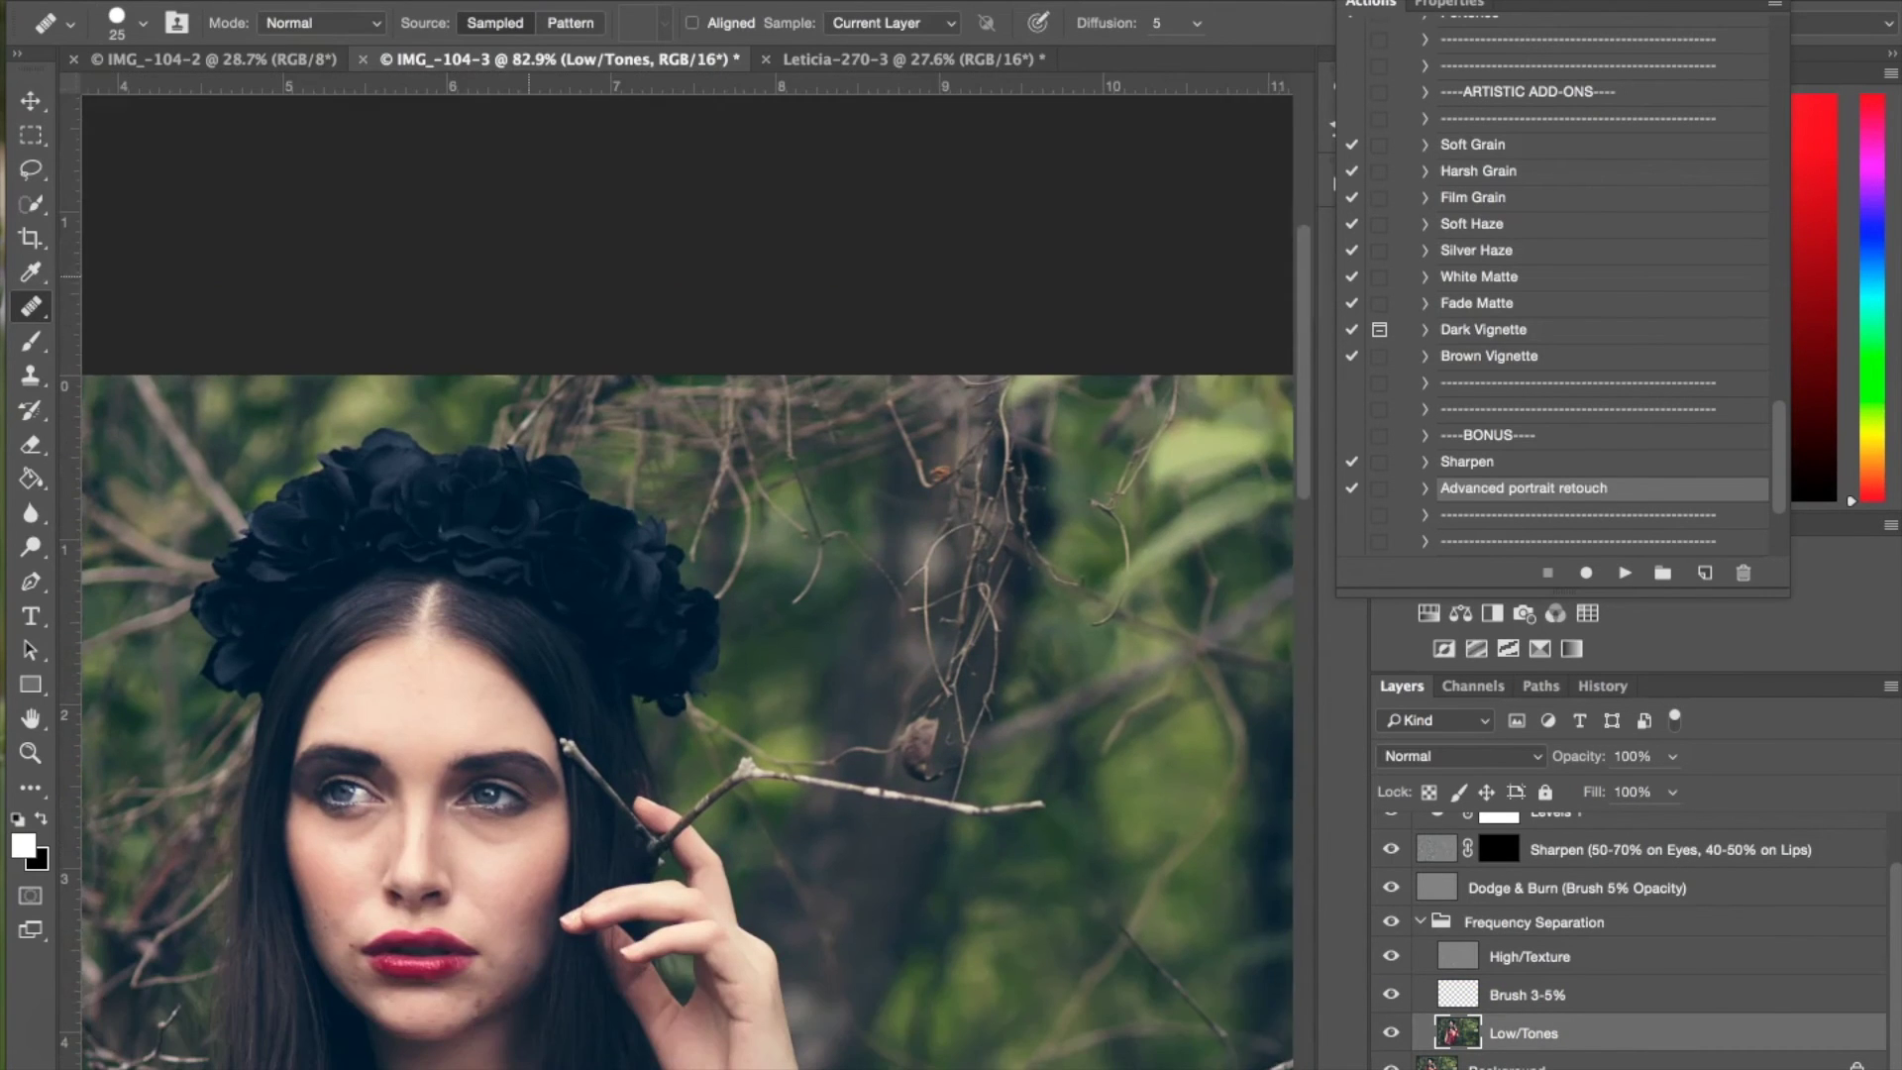
pyautogui.scroll(6, 494, 529)
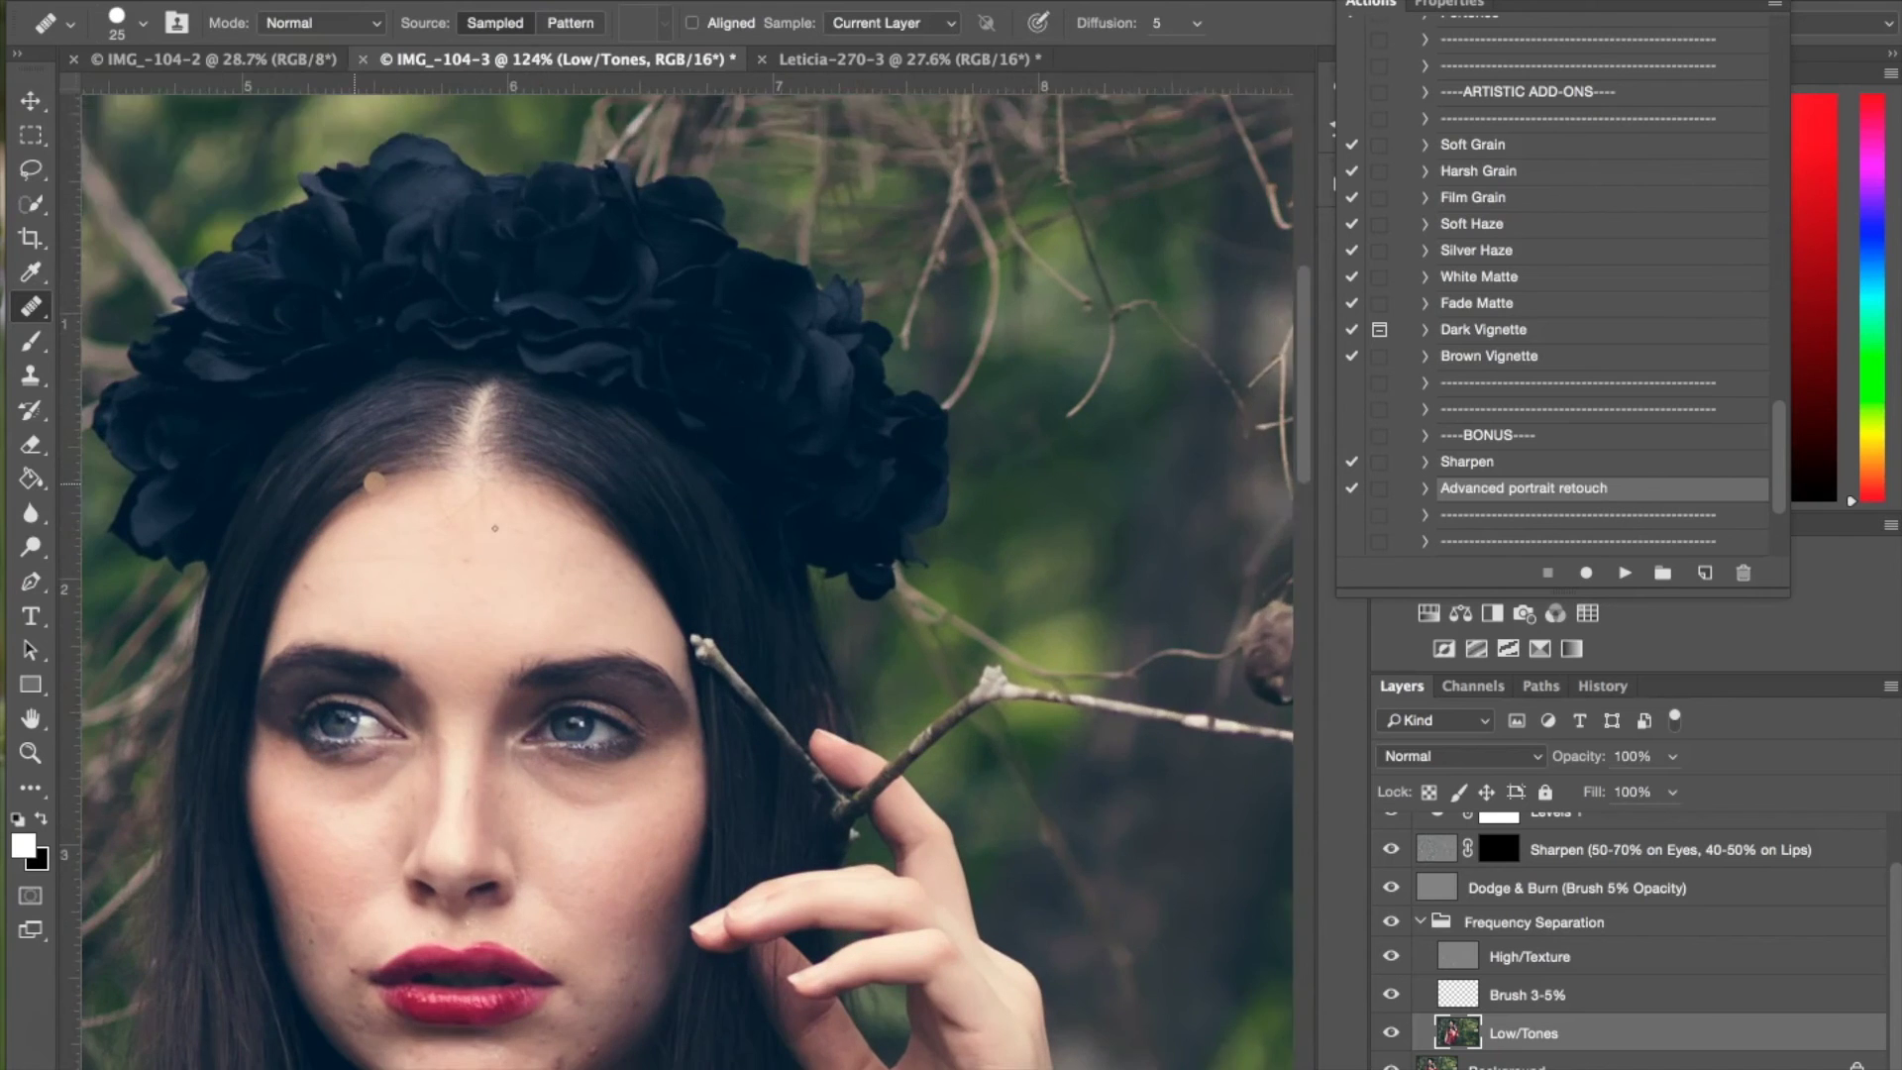
pyautogui.scroll(2, 494, 528)
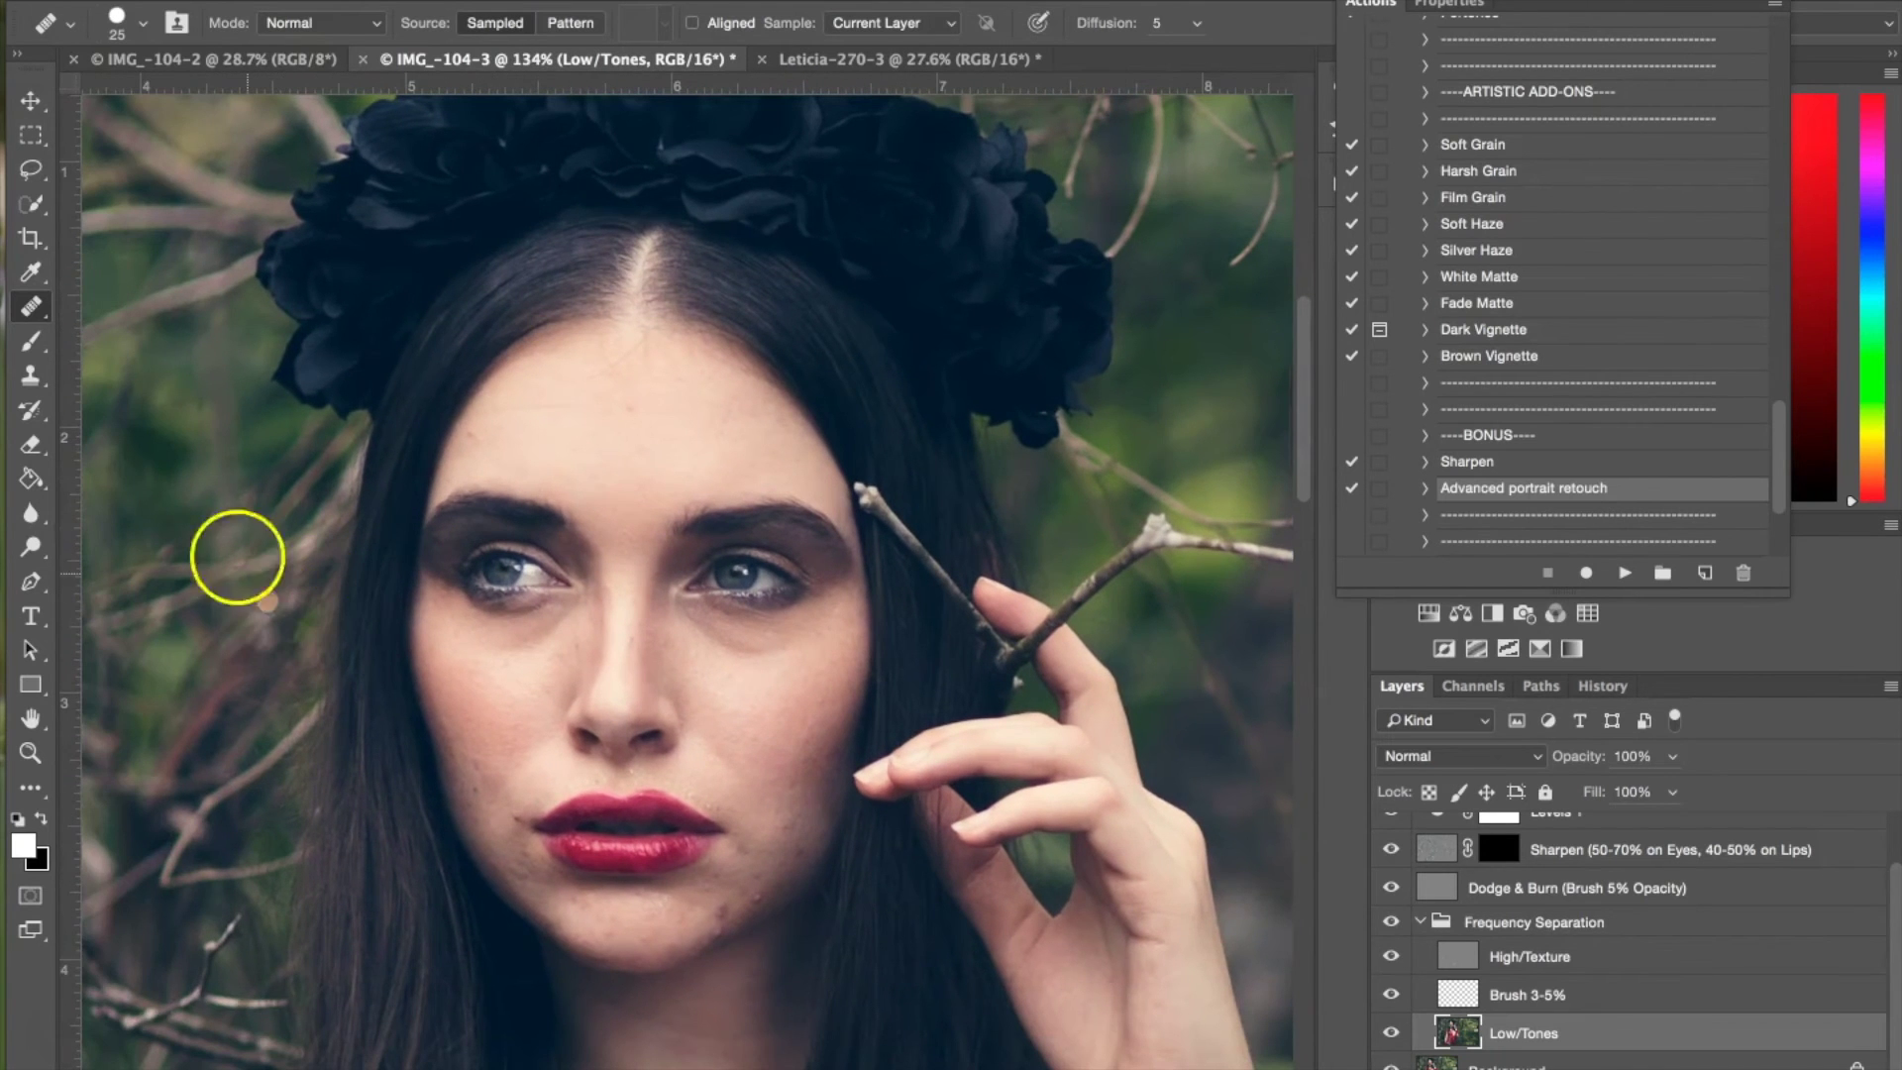
pyautogui.click(31, 169)
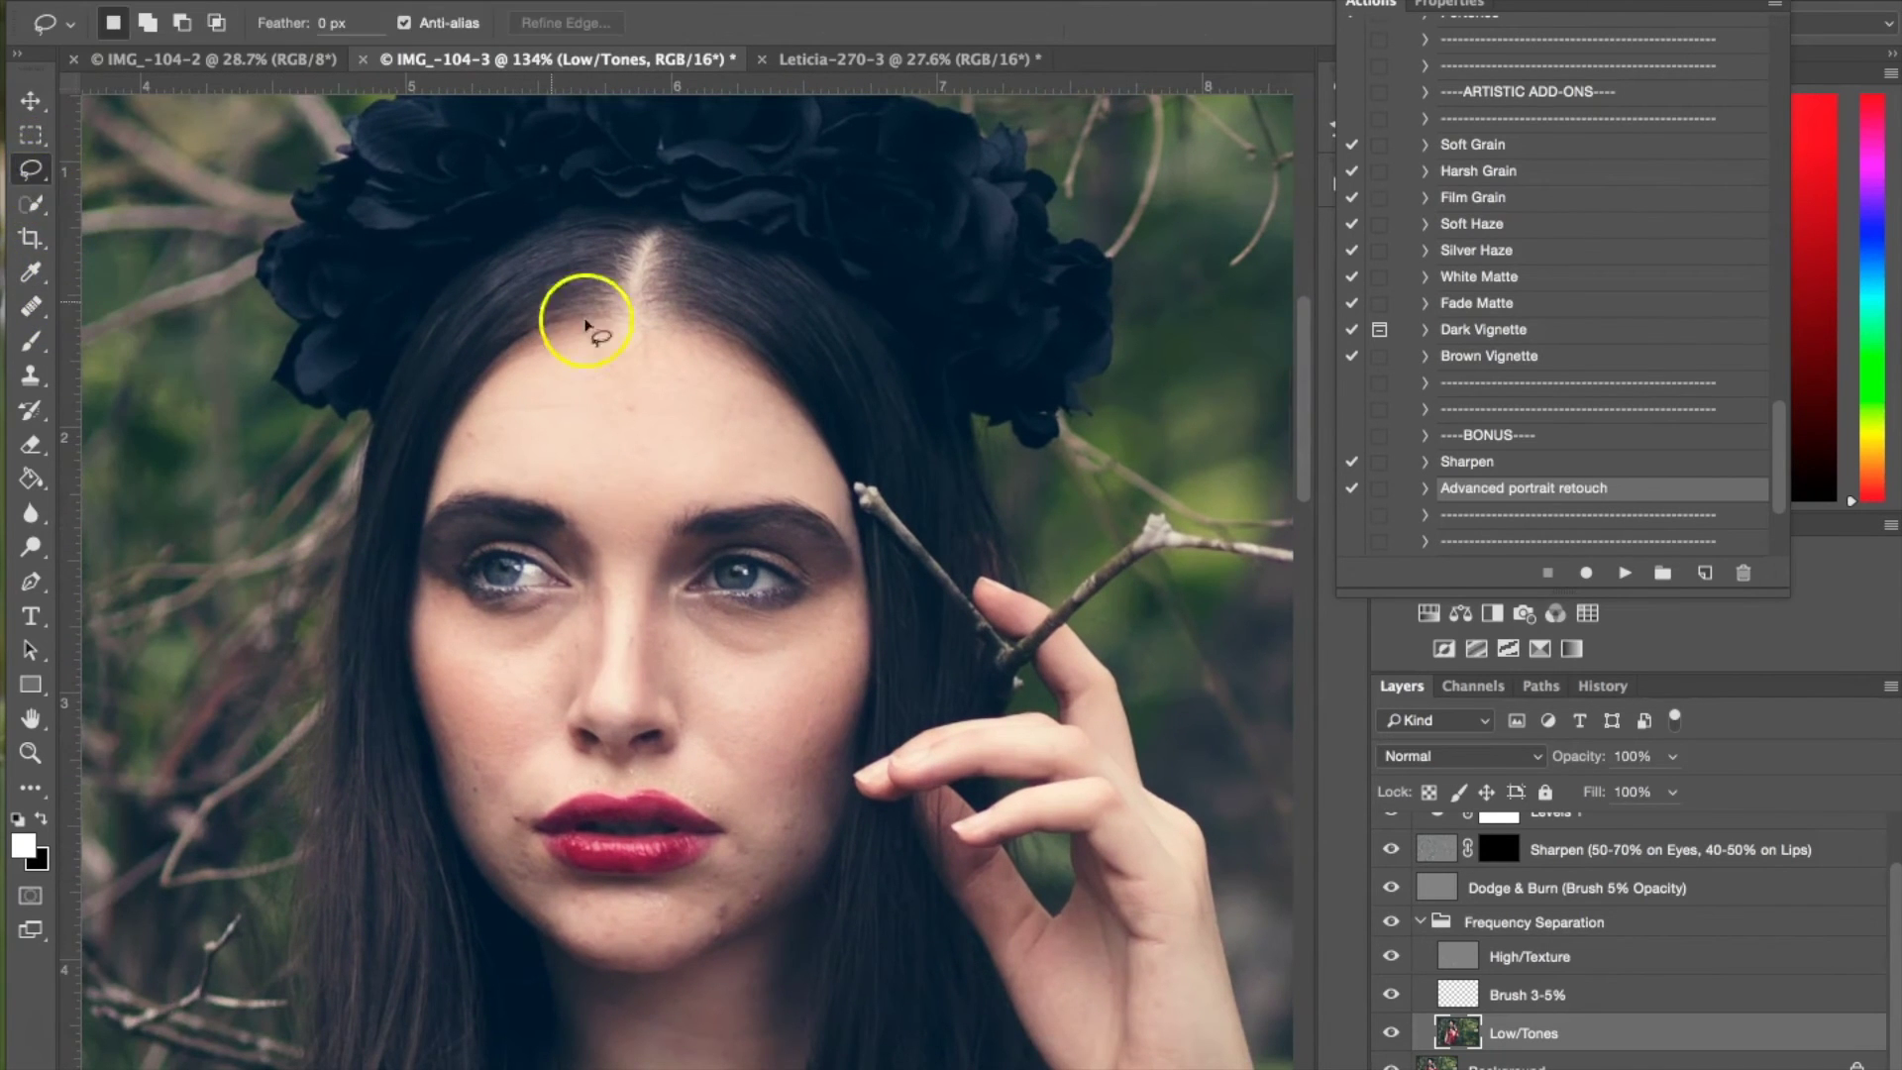
pyautogui.moveTo(643, 396)
pyautogui.mouseDown()
pyautogui.moveTo(569, 420)
pyautogui.moveTo(571, 502)
pyautogui.mouseUp()
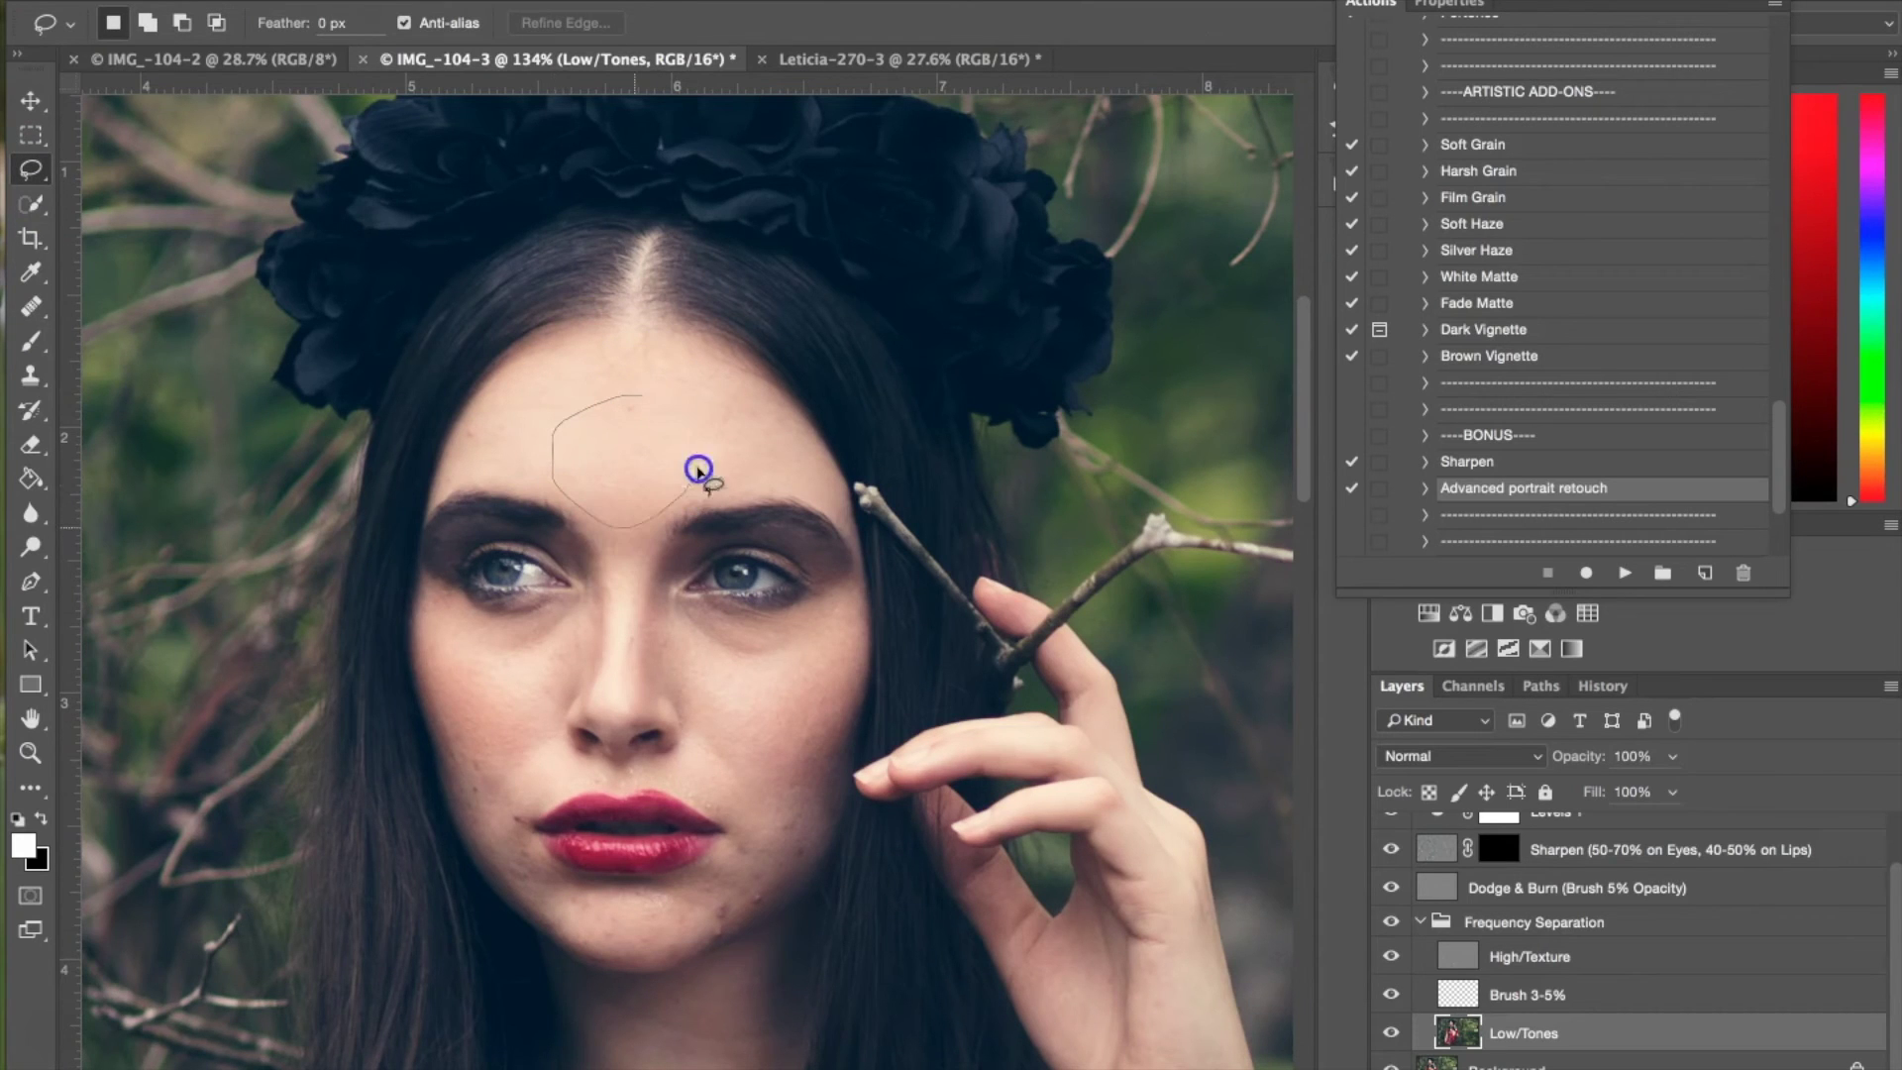
pyautogui.moveTo(639, 398); pyautogui.dragTo(641, 399)
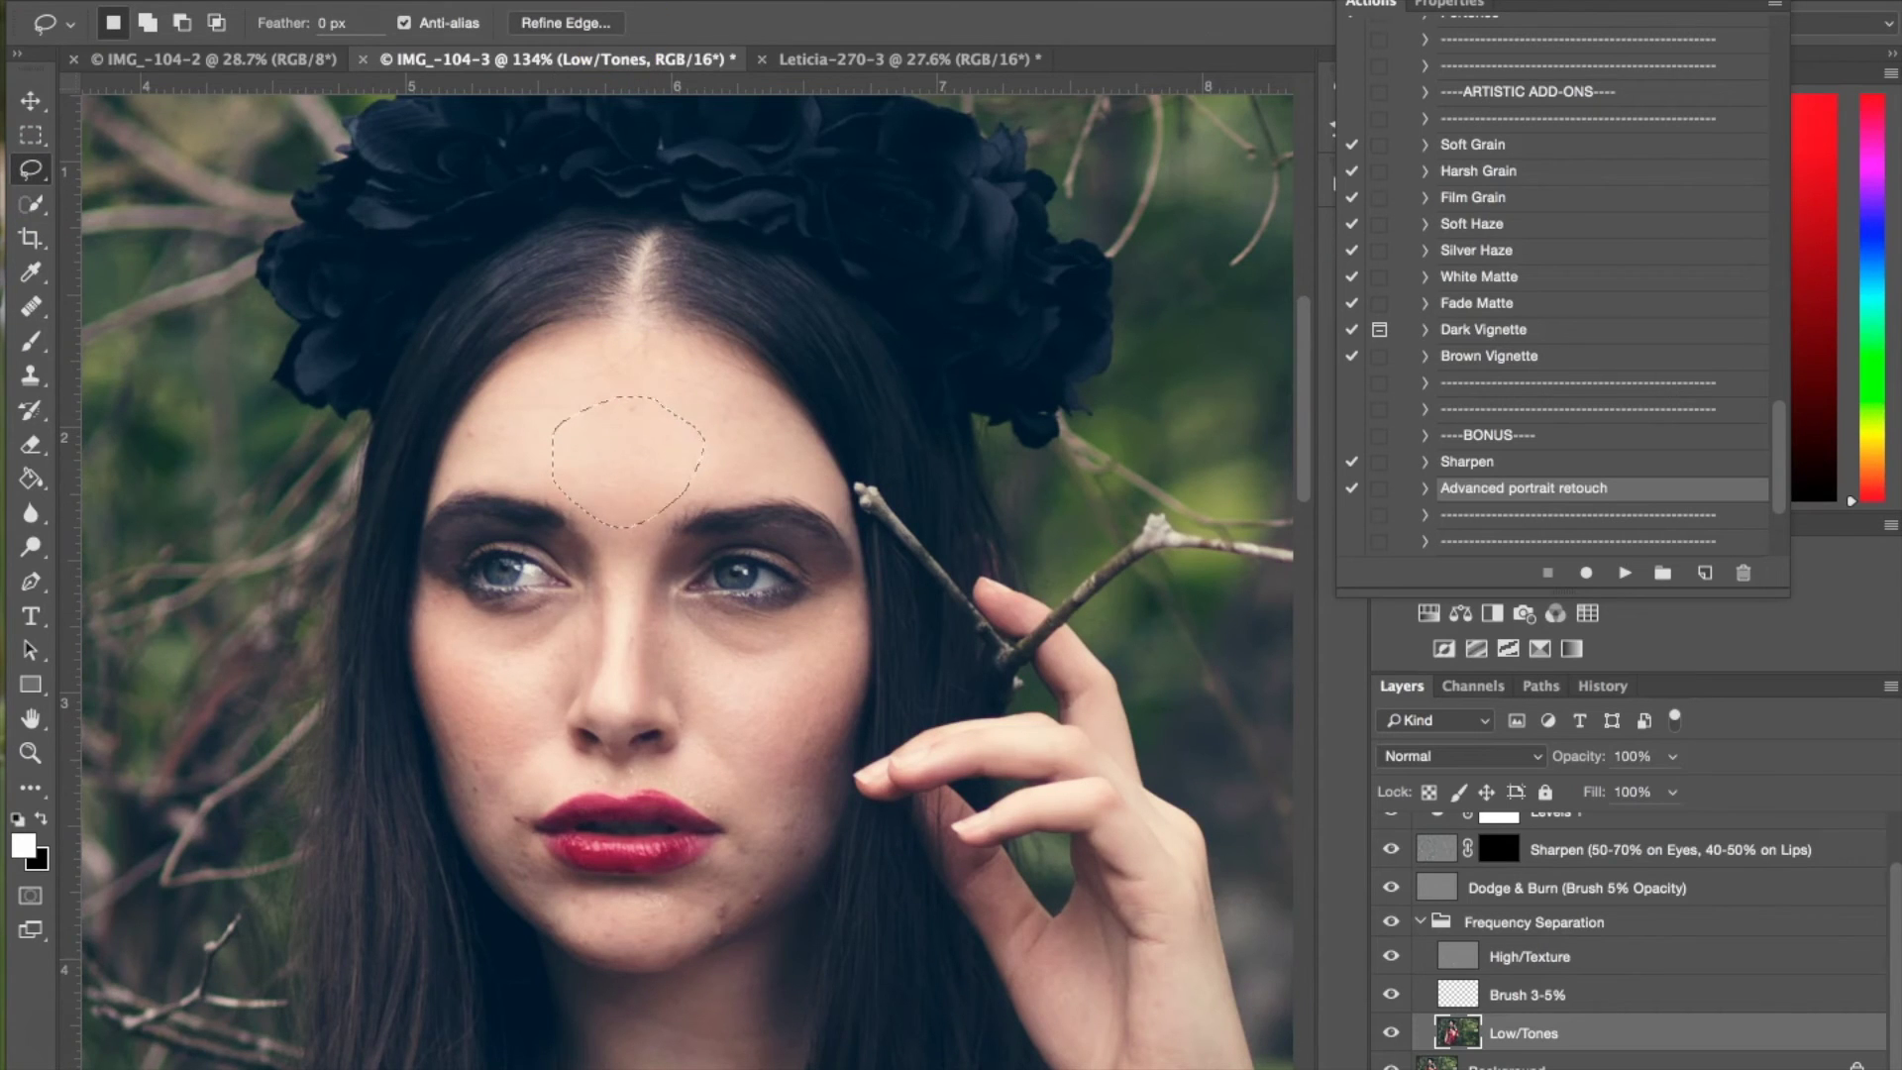
pyautogui.click(654, 2)
pyautogui.click(755, 275)
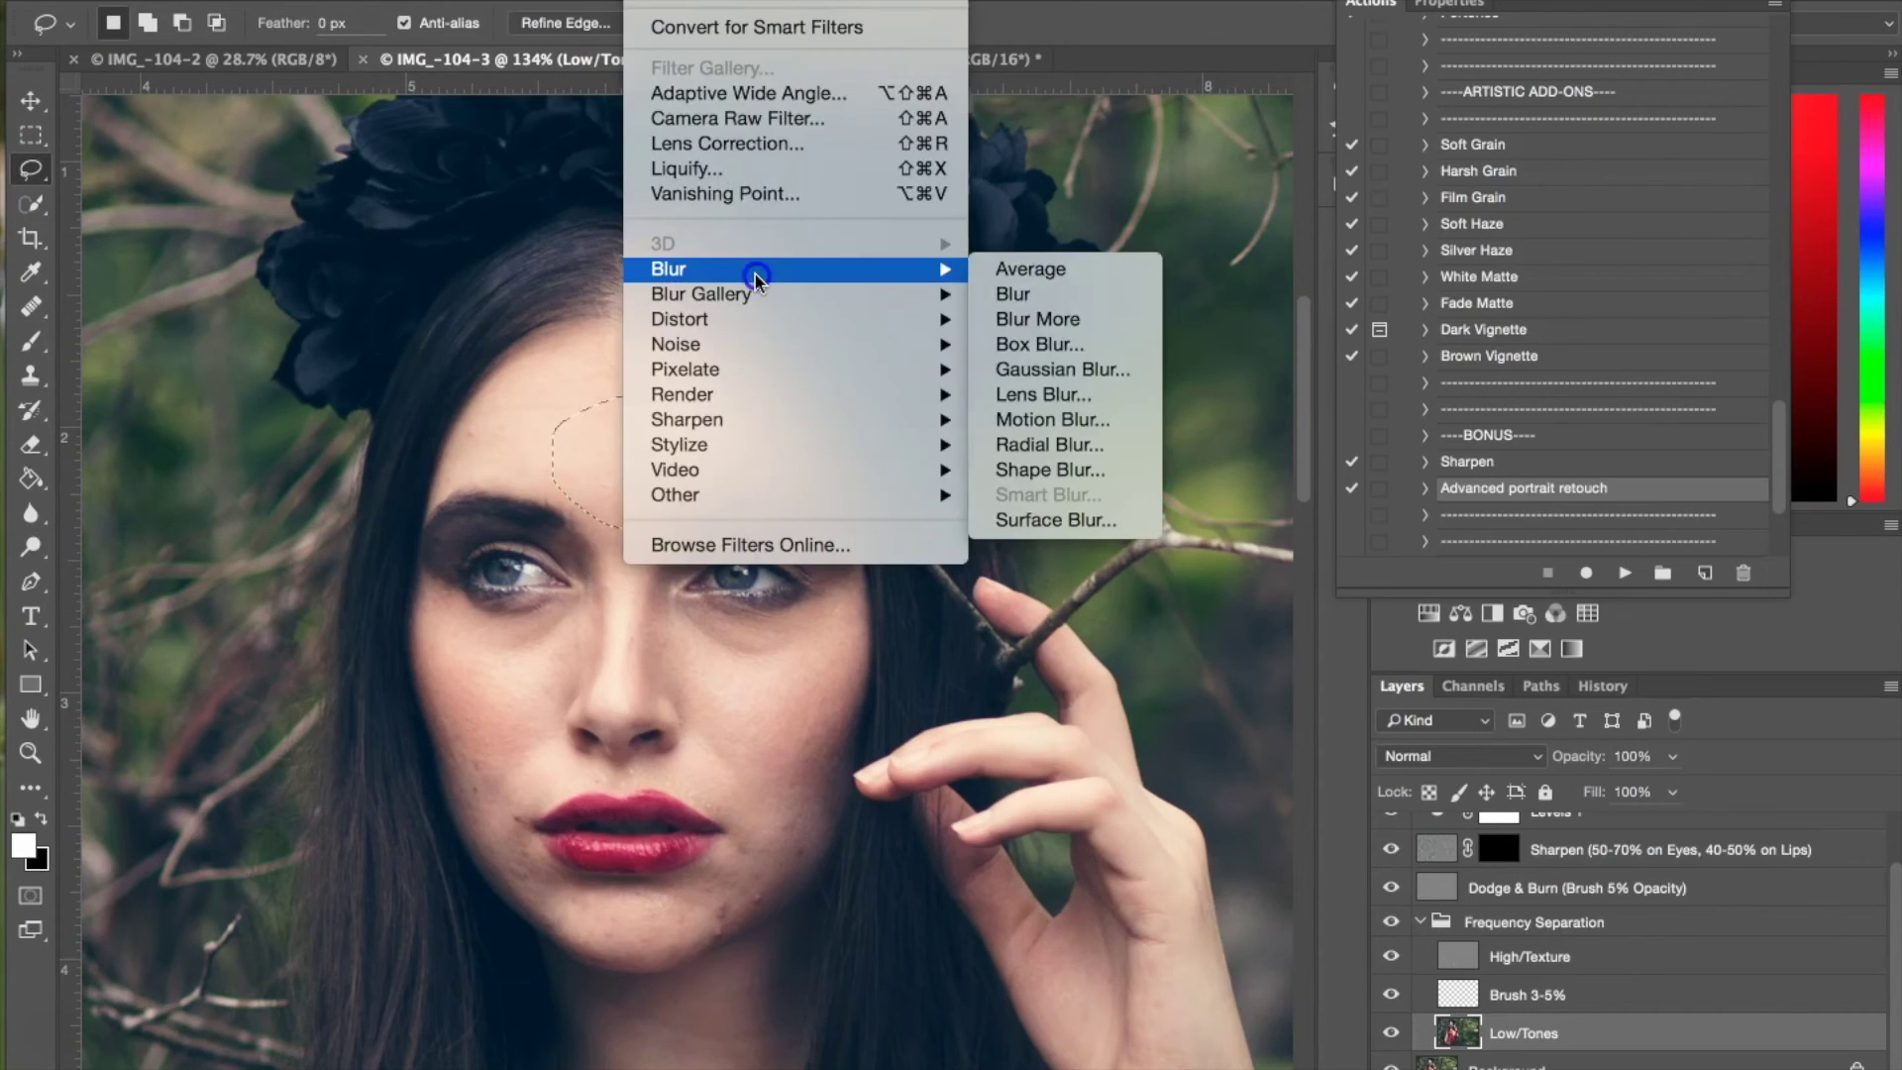
pyautogui.click(1092, 377)
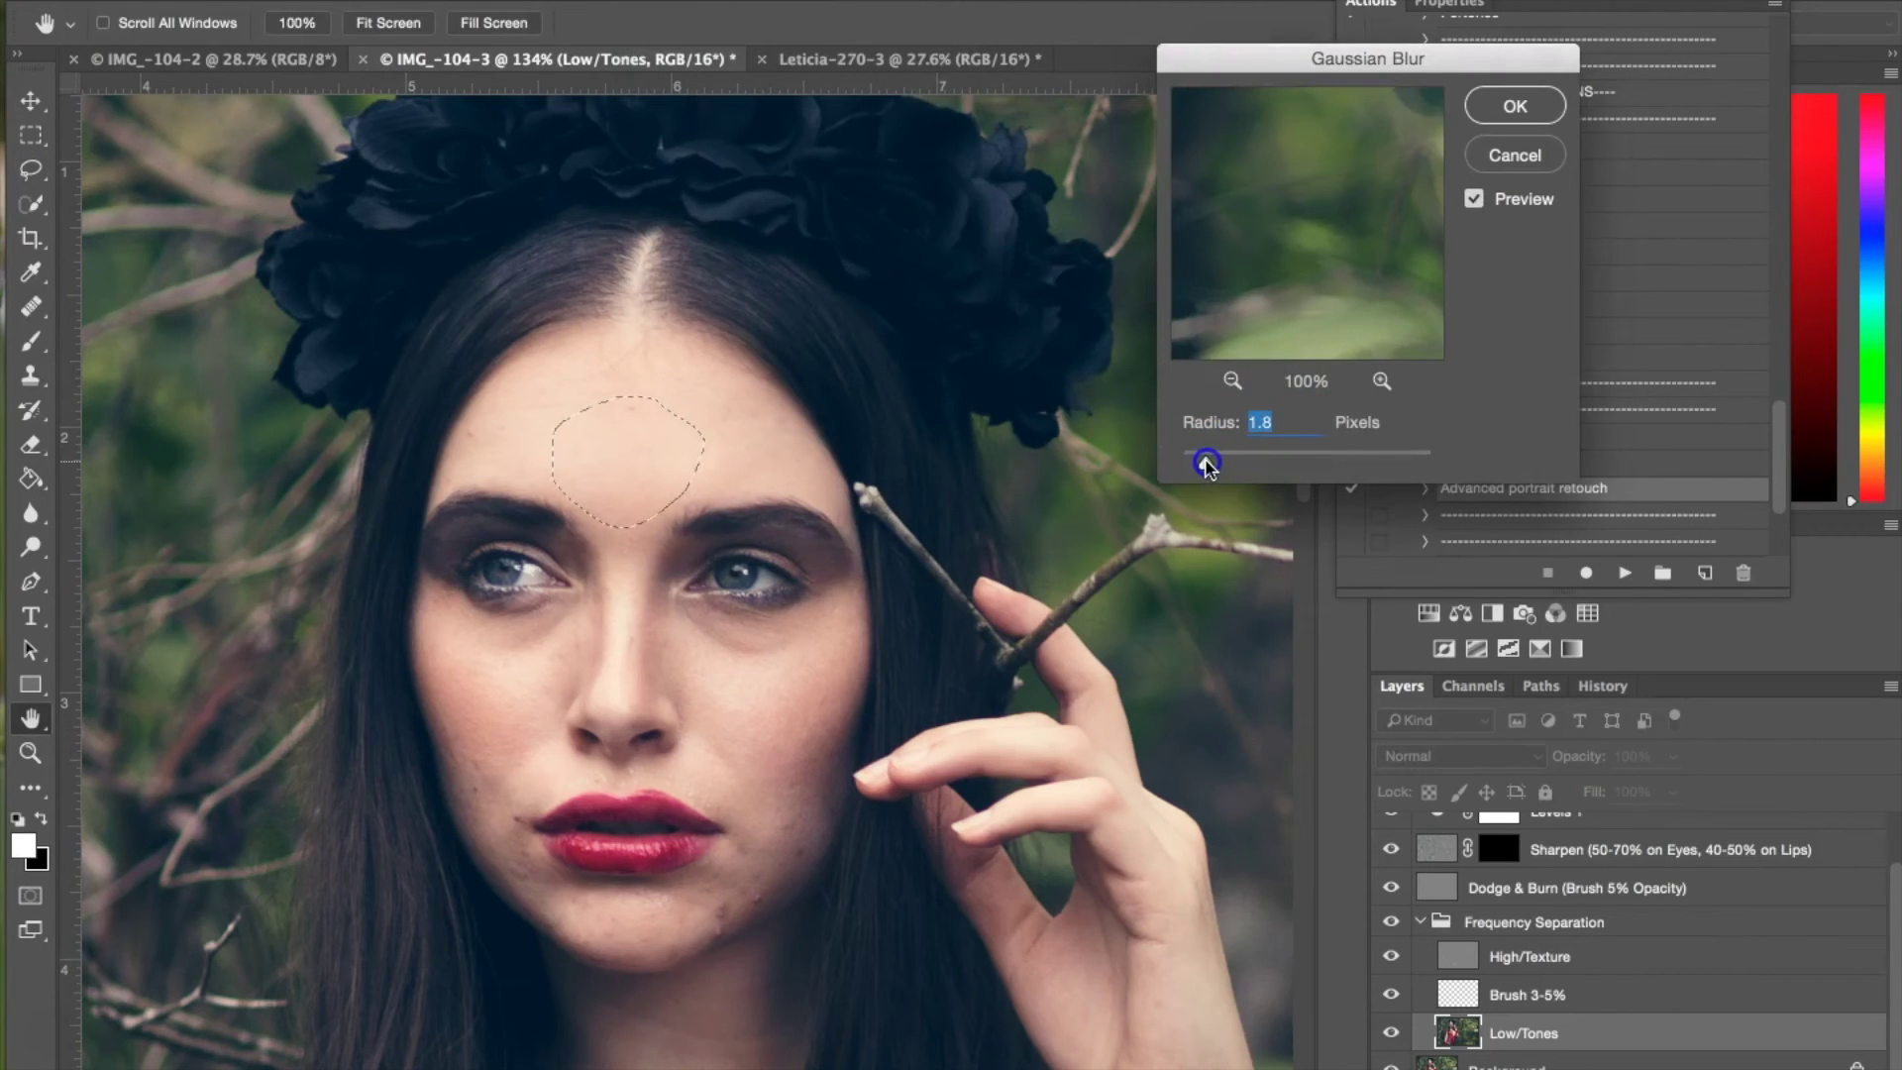
pyautogui.click(1515, 106)
# Lasso the cheek on the side away from the raised hand and reapply the last Gaussian Blur.
pyautogui.moveTo(533, 646); pyautogui.dragTo(451, 645)
pyautogui.moveTo(447, 733); pyautogui.dragTo(540, 751)
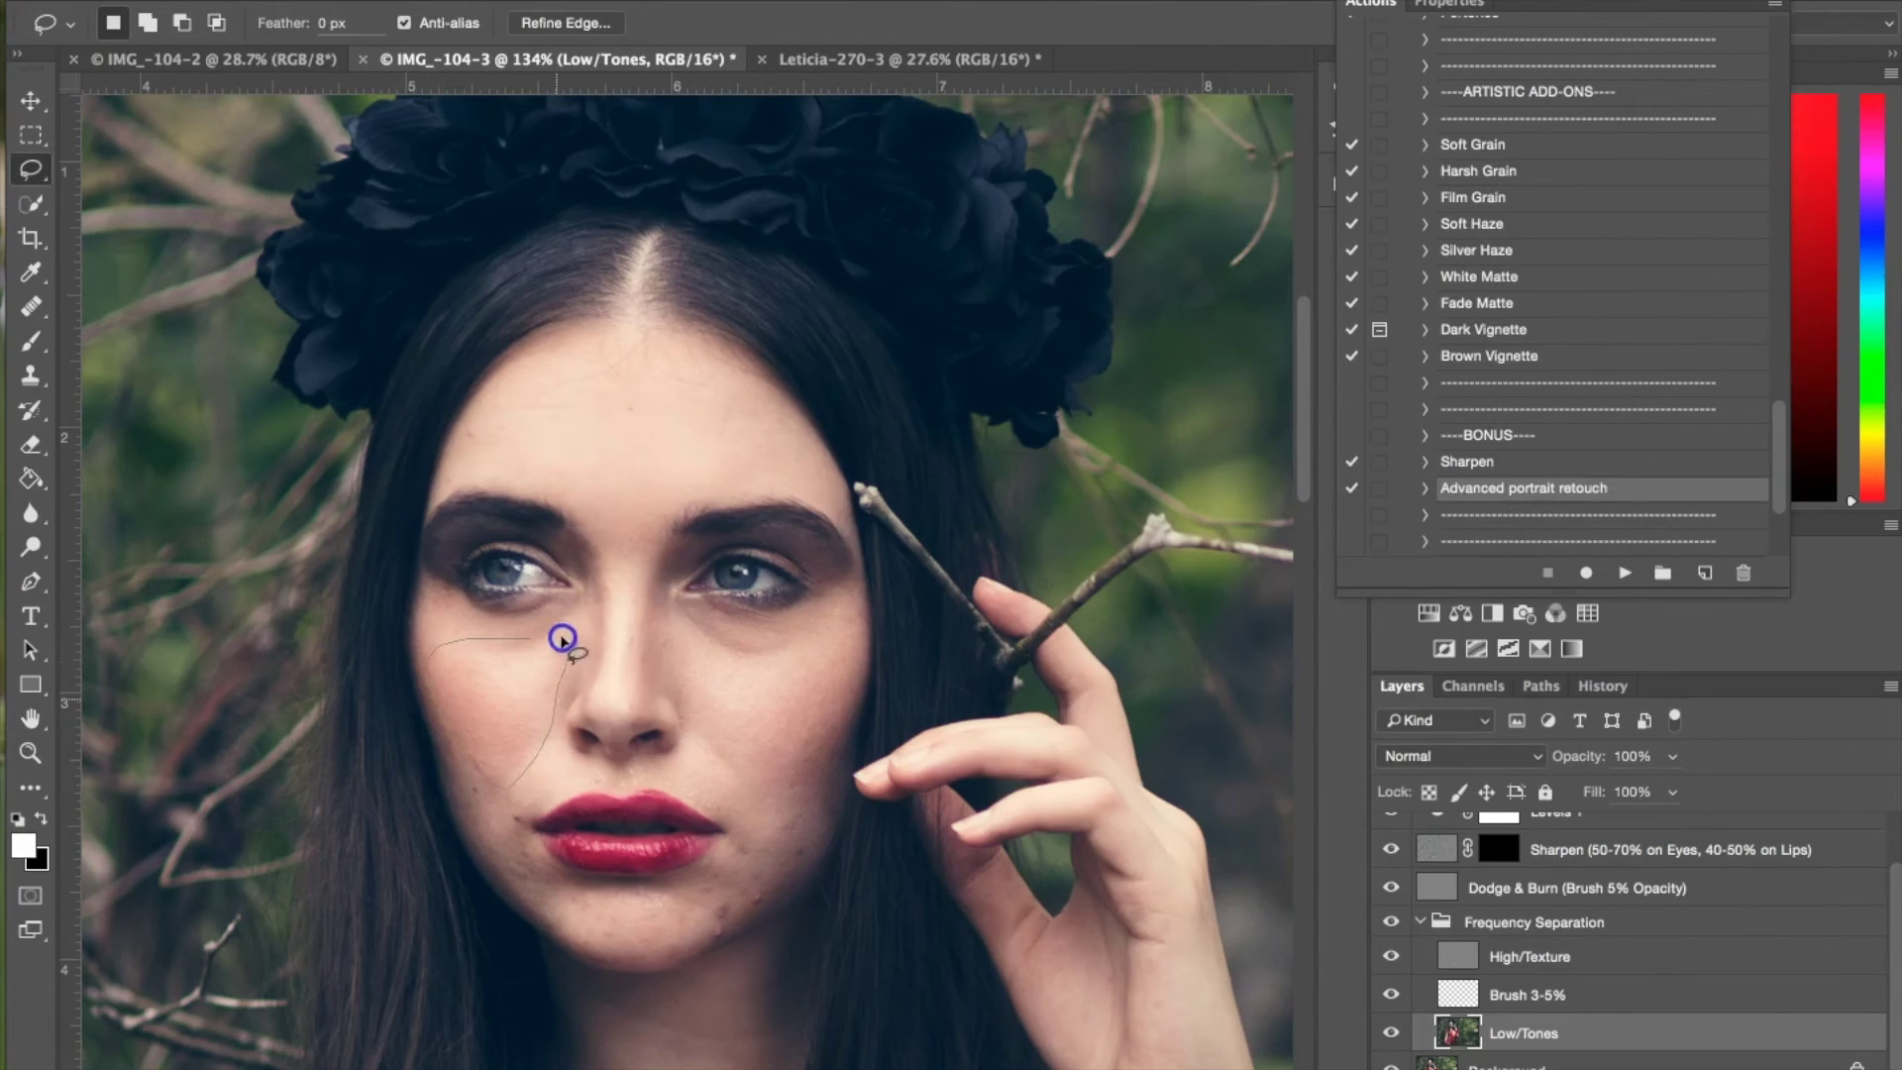
pyautogui.click(644, 2)
pyautogui.click(709, 2)
# Lasso the cheek nearest the raised hand and reapply the last Gaussian Blur.
pyautogui.moveTo(780, 683)
pyautogui.mouseDown()
pyautogui.moveTo(780, 642)
pyautogui.moveTo(678, 655)
pyautogui.moveTo(713, 733)
pyautogui.mouseUp()
pyautogui.moveTo(768, 634); pyautogui.dragTo(773, 632)
pyautogui.click(644, 2)
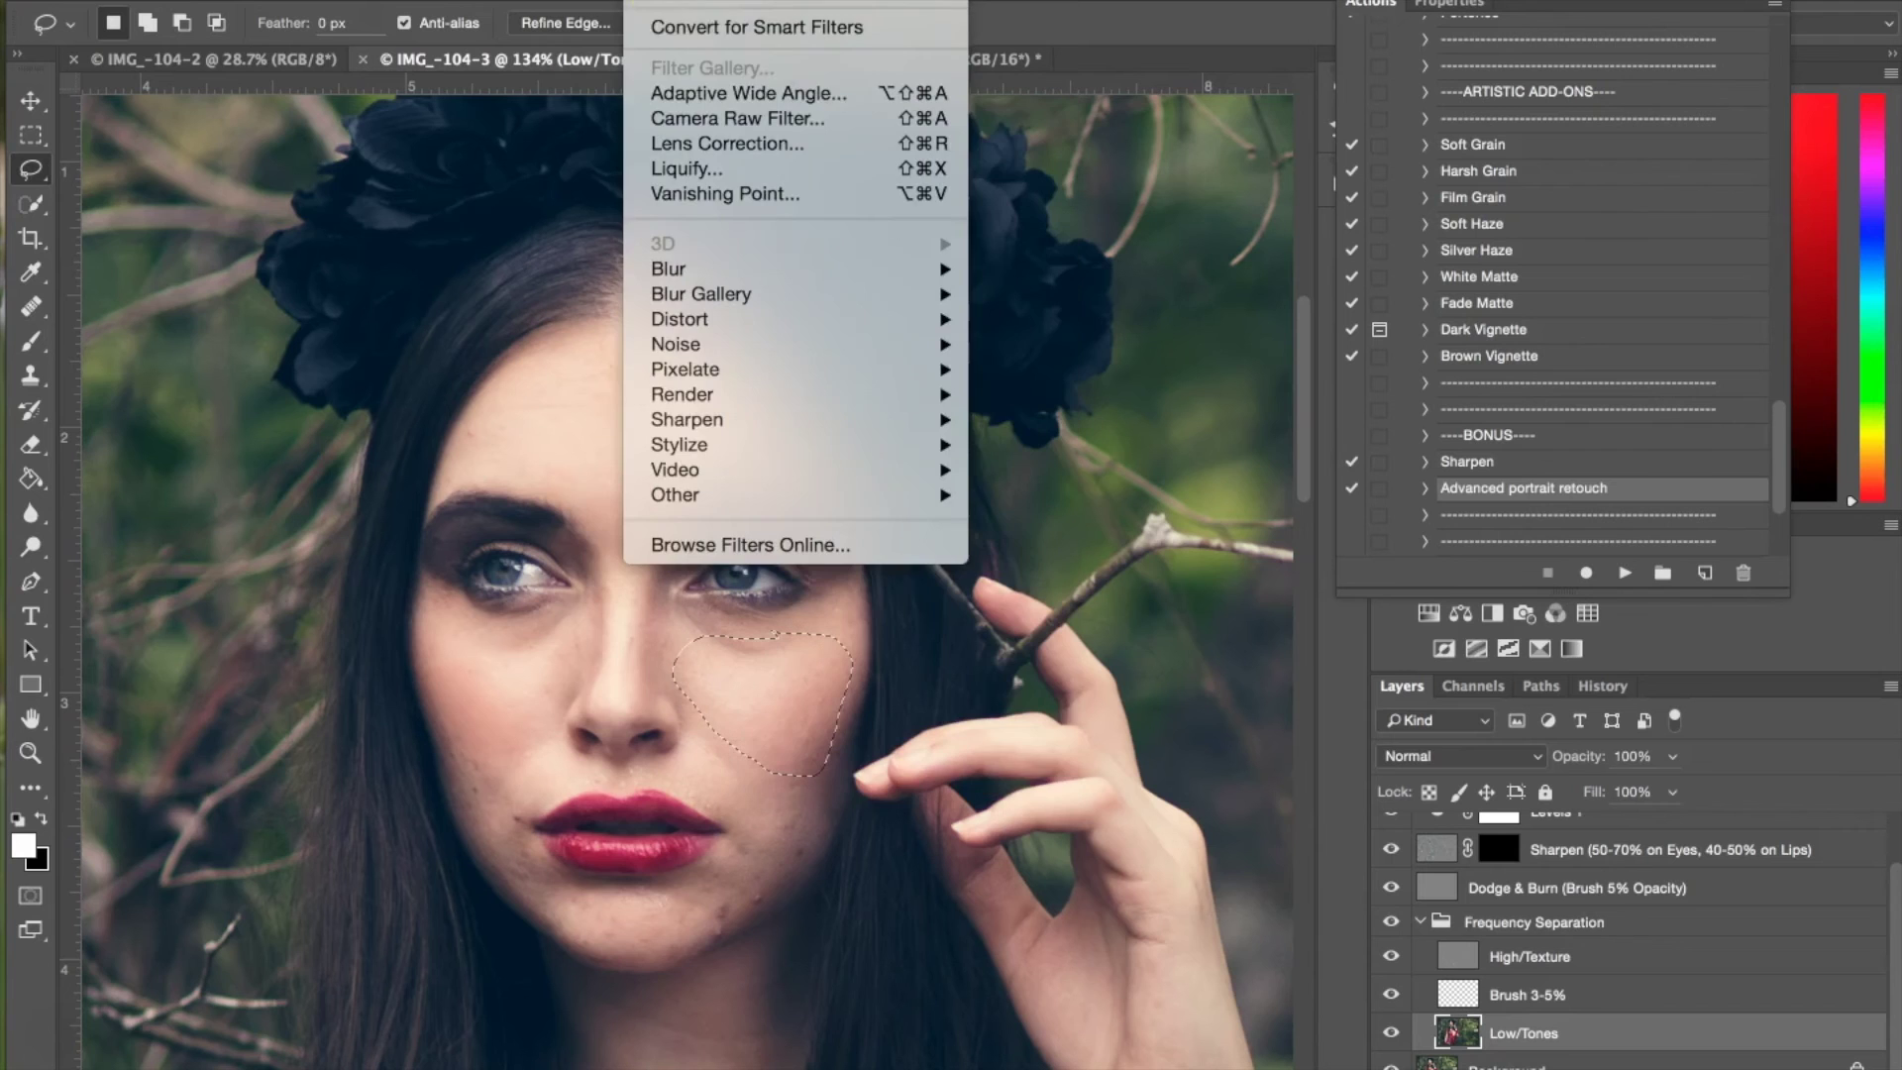
pyautogui.click(694, 2)
# Lasso the chin below the lips, reapply the last Gaussian Blur, then deselect and collapse the Frequency Separation group.
pyautogui.click(687, 914)
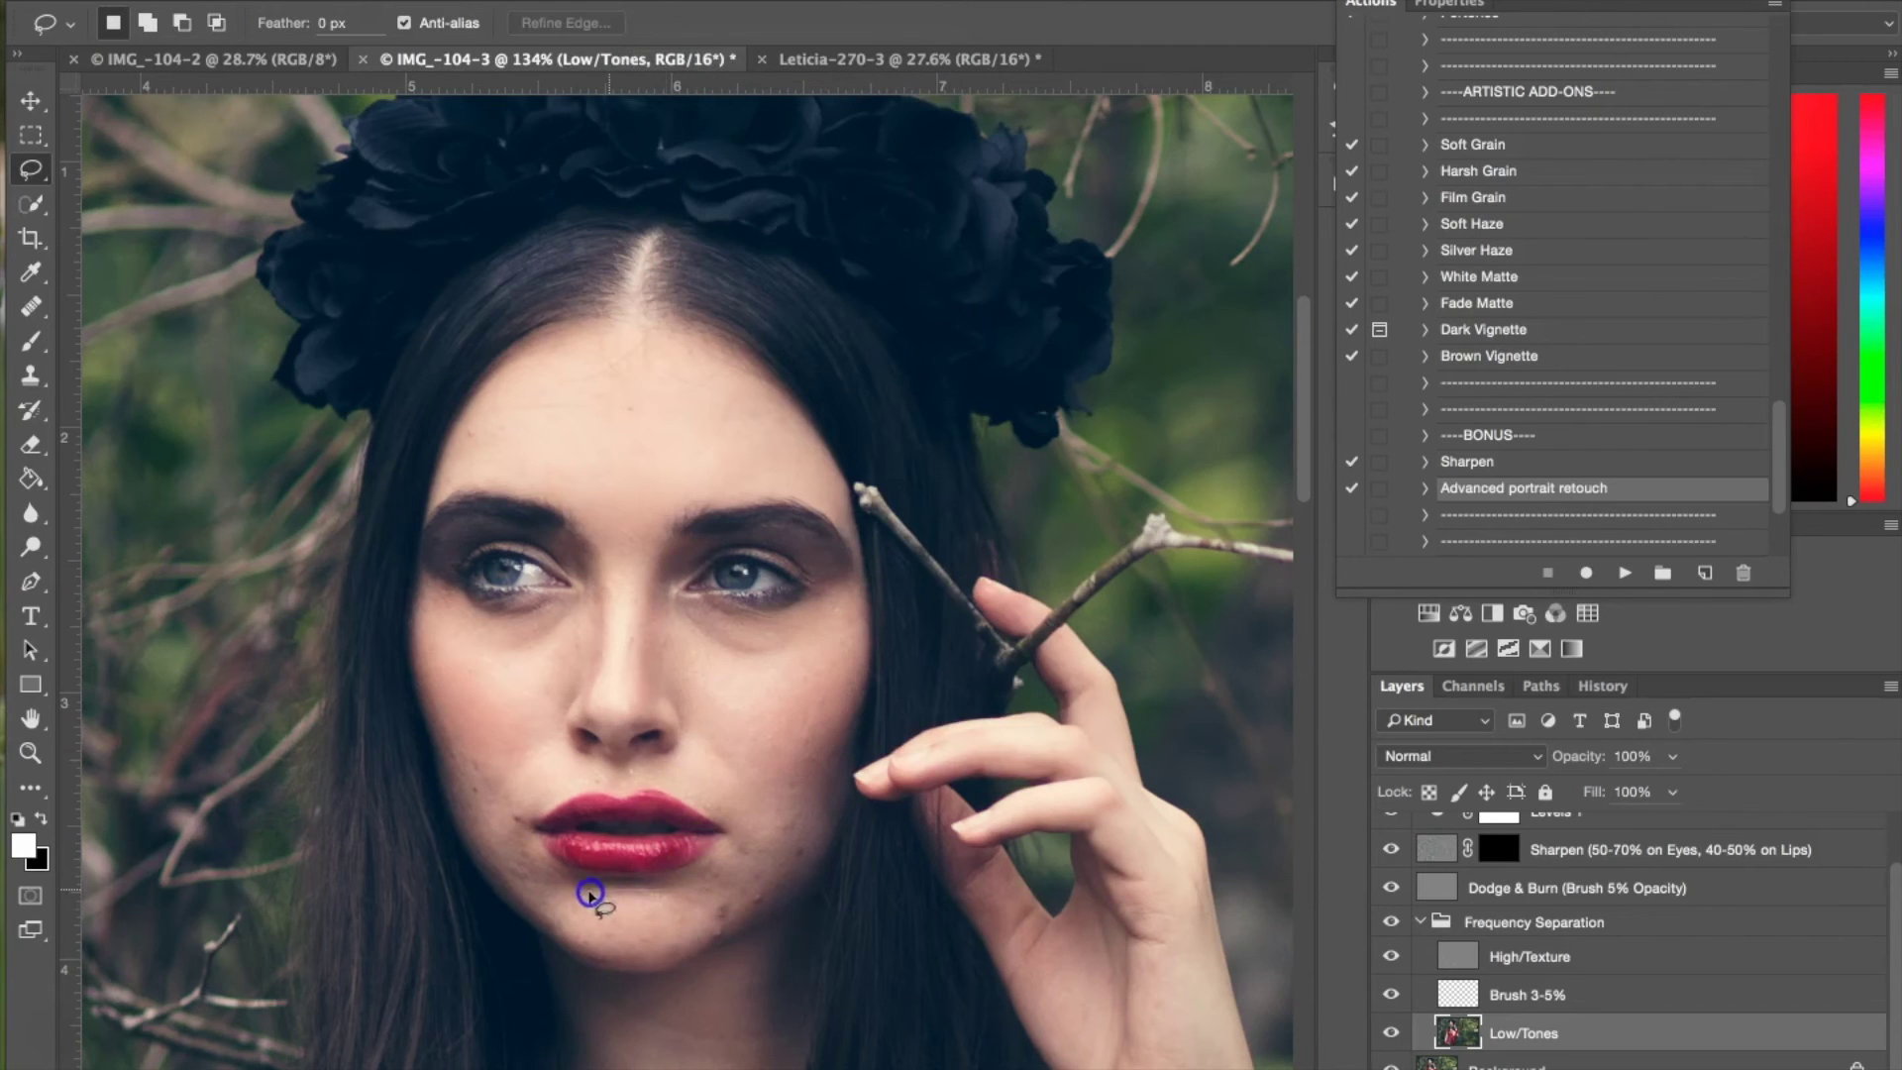
pyautogui.moveTo(661, 885); pyautogui.dragTo(646, 887)
pyautogui.moveTo(649, 1); pyautogui.dragTo(661, 70)
pyautogui.click(666, 1)
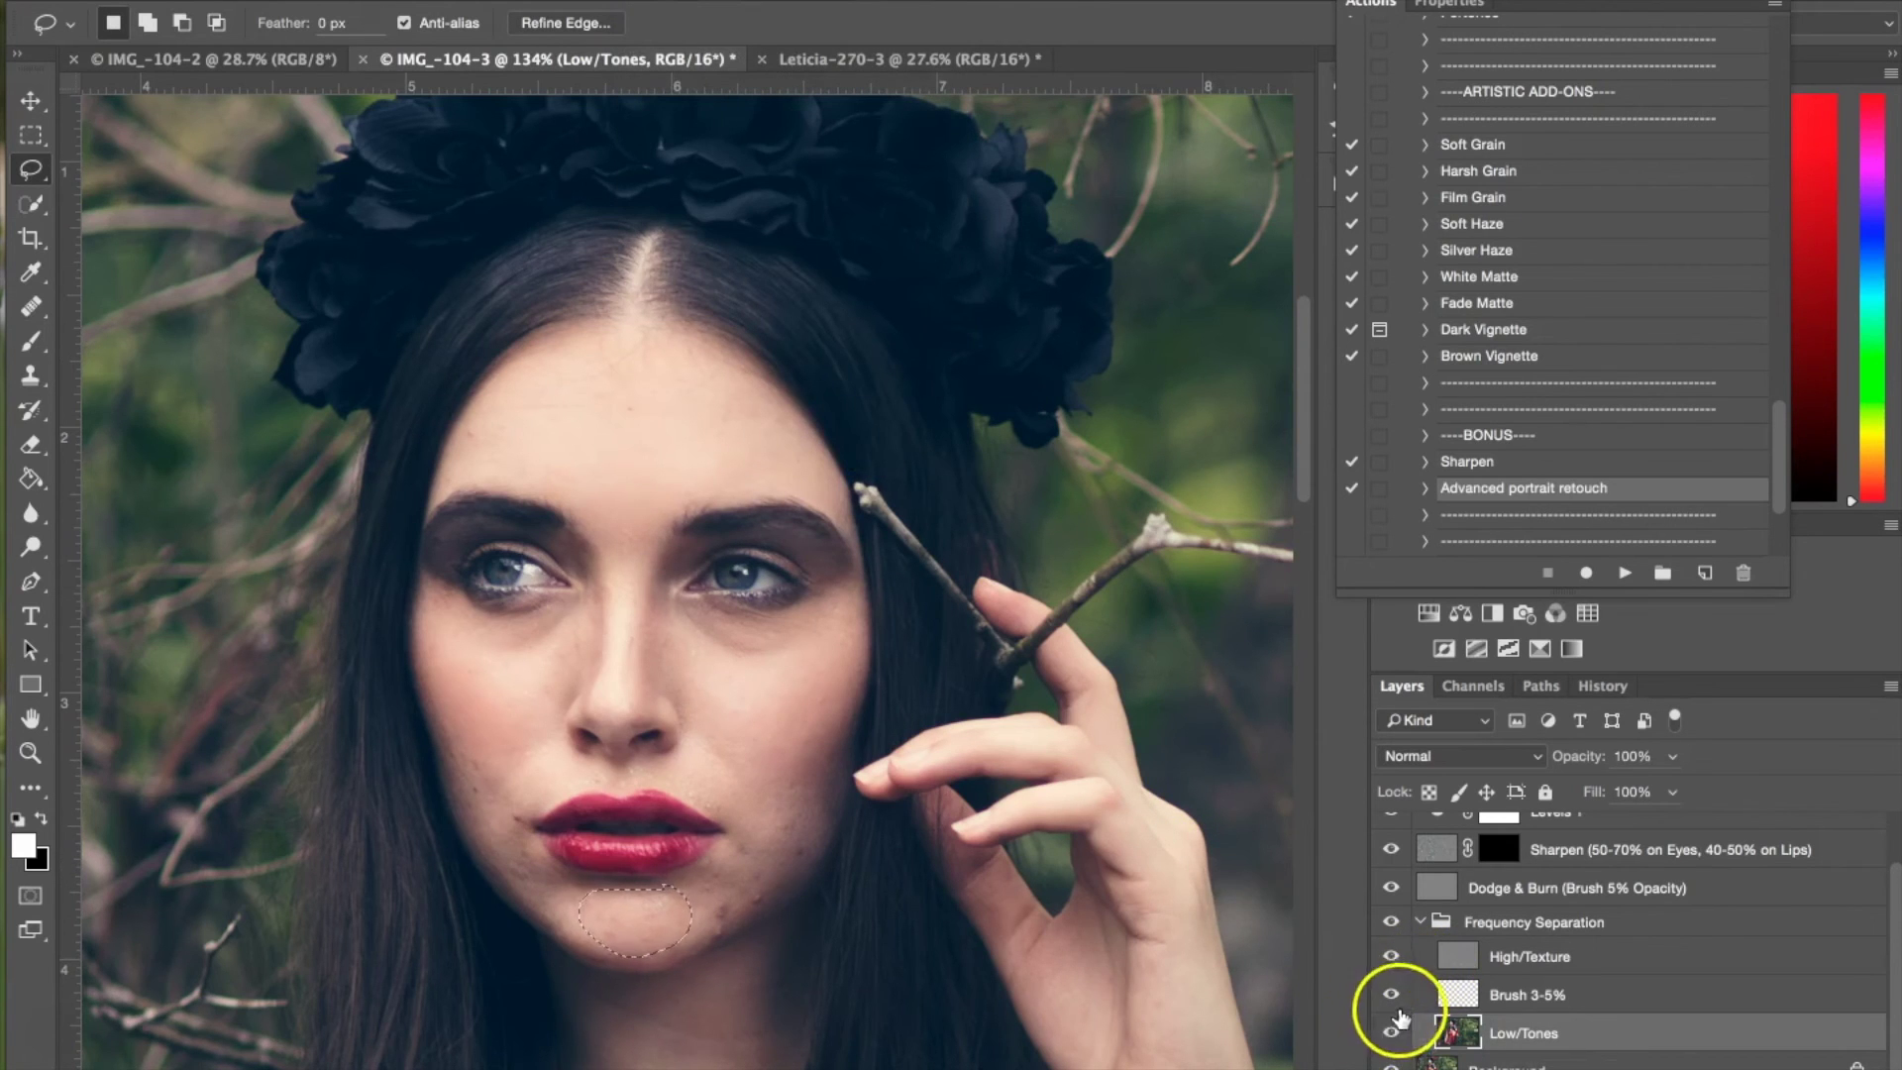
pyautogui.click(1423, 921)
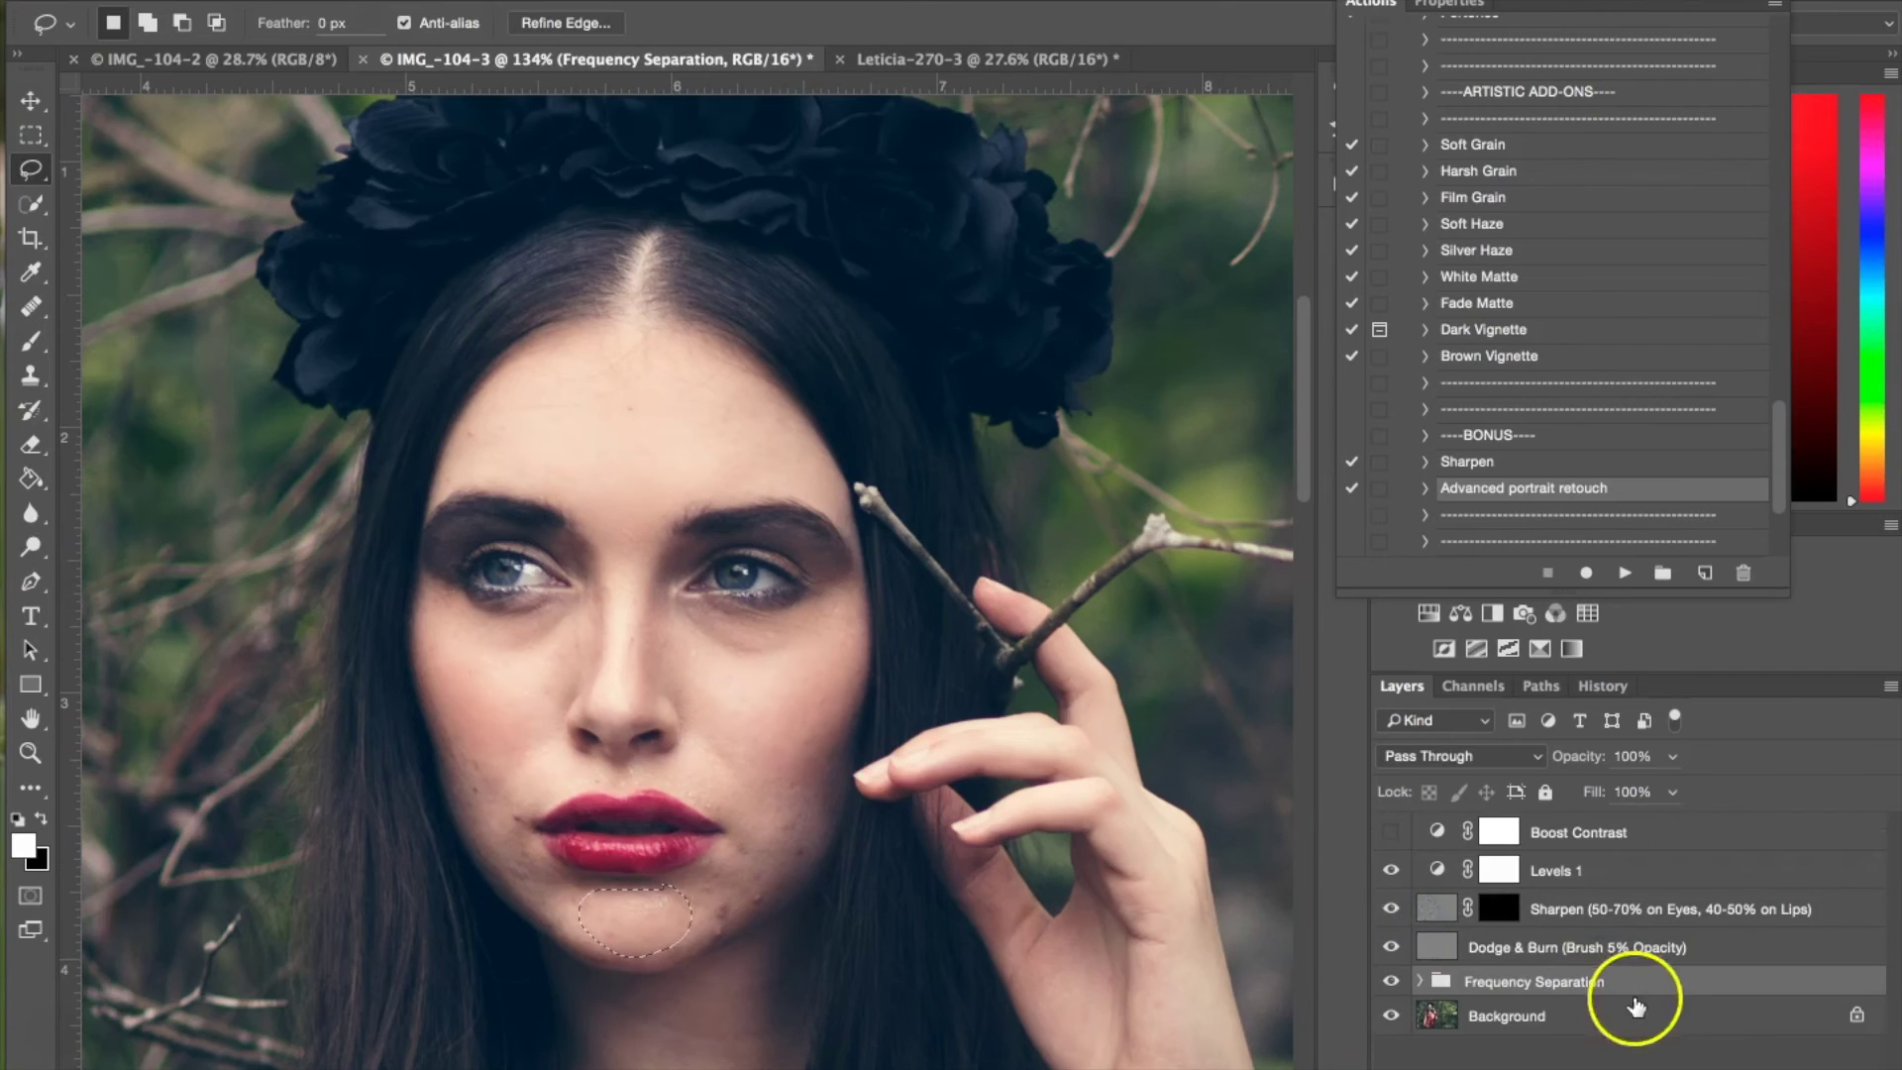
pyautogui.click(638, 906)
# On the Dodge & Burn layer, brighten both cheeks and under-eye areas with a white 60-pixel brush at 8% opacity.
pyautogui.click(1457, 953)
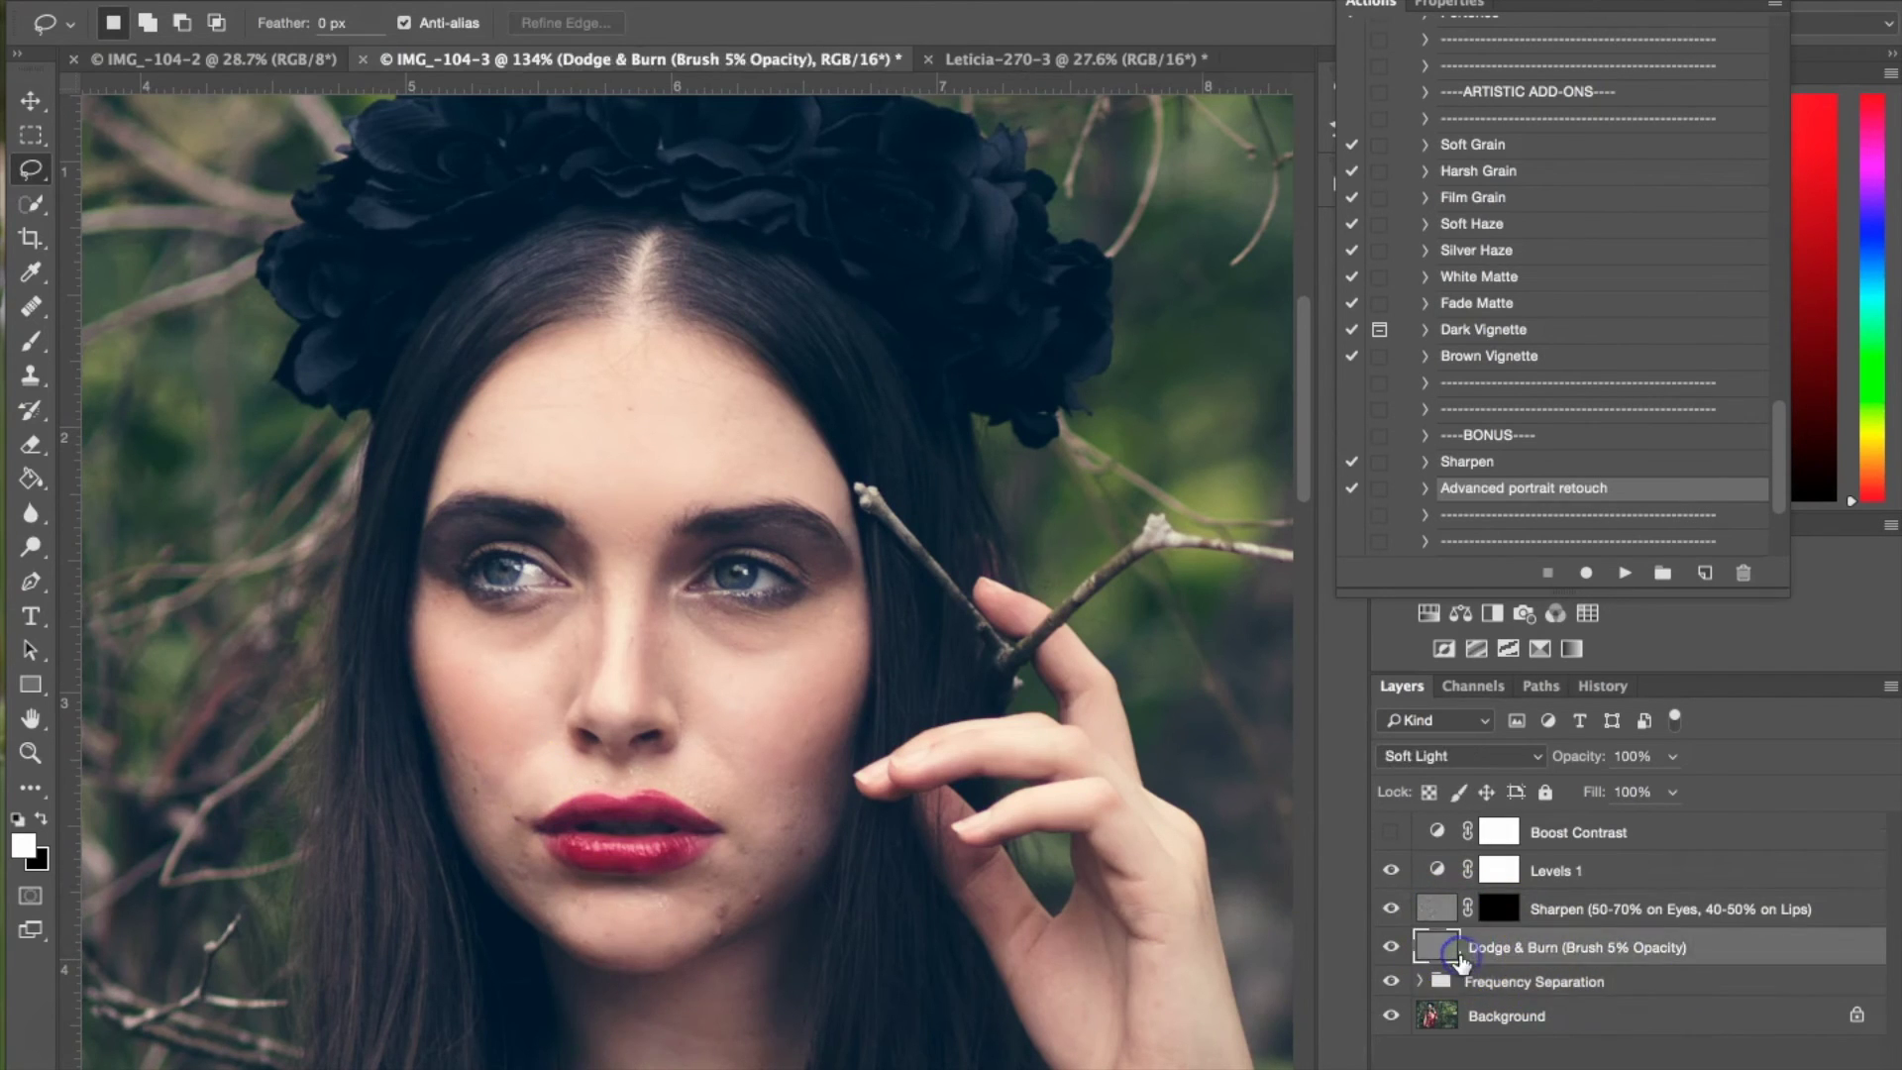
pyautogui.click(33, 342)
pyautogui.click(563, 26)
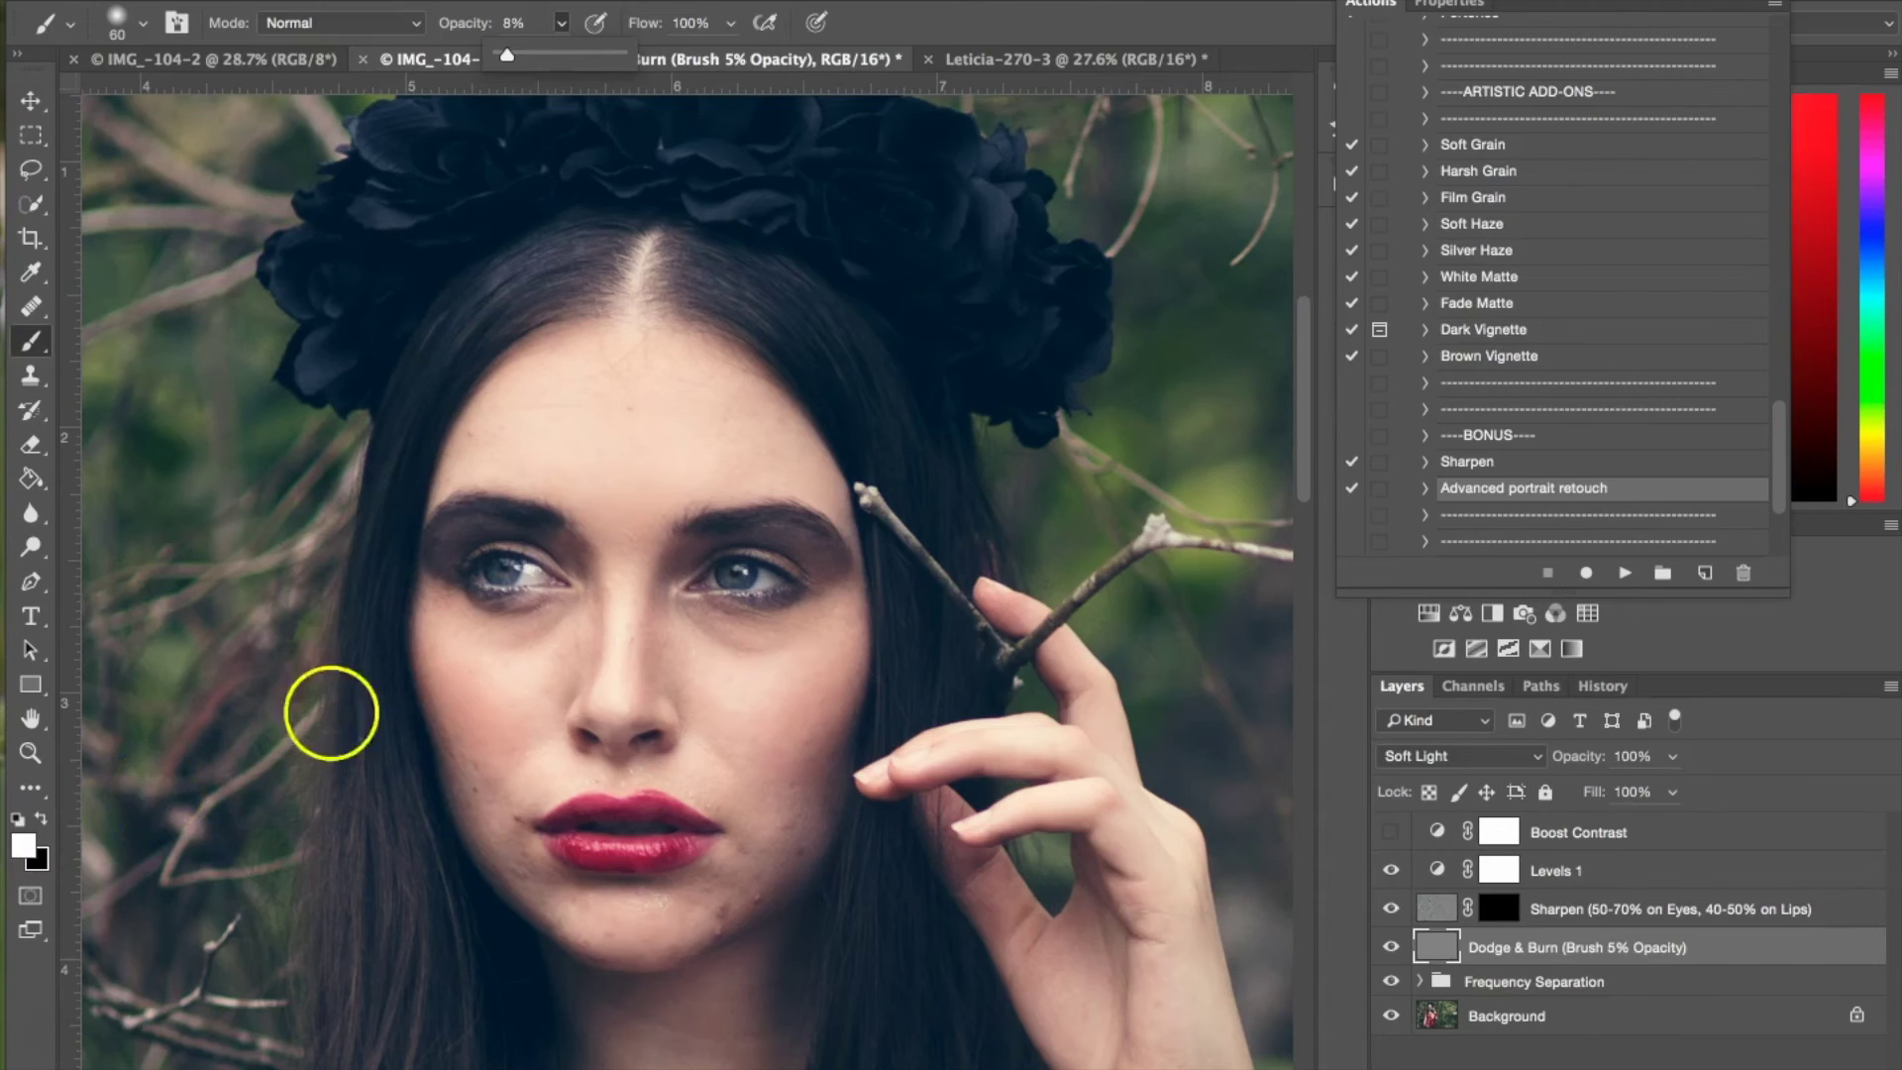
pyautogui.click(458, 624)
pyautogui.moveTo(531, 624)
pyautogui.mouseDown()
pyautogui.moveTo(475, 615)
pyautogui.moveTo(462, 636)
pyautogui.mouseUp()
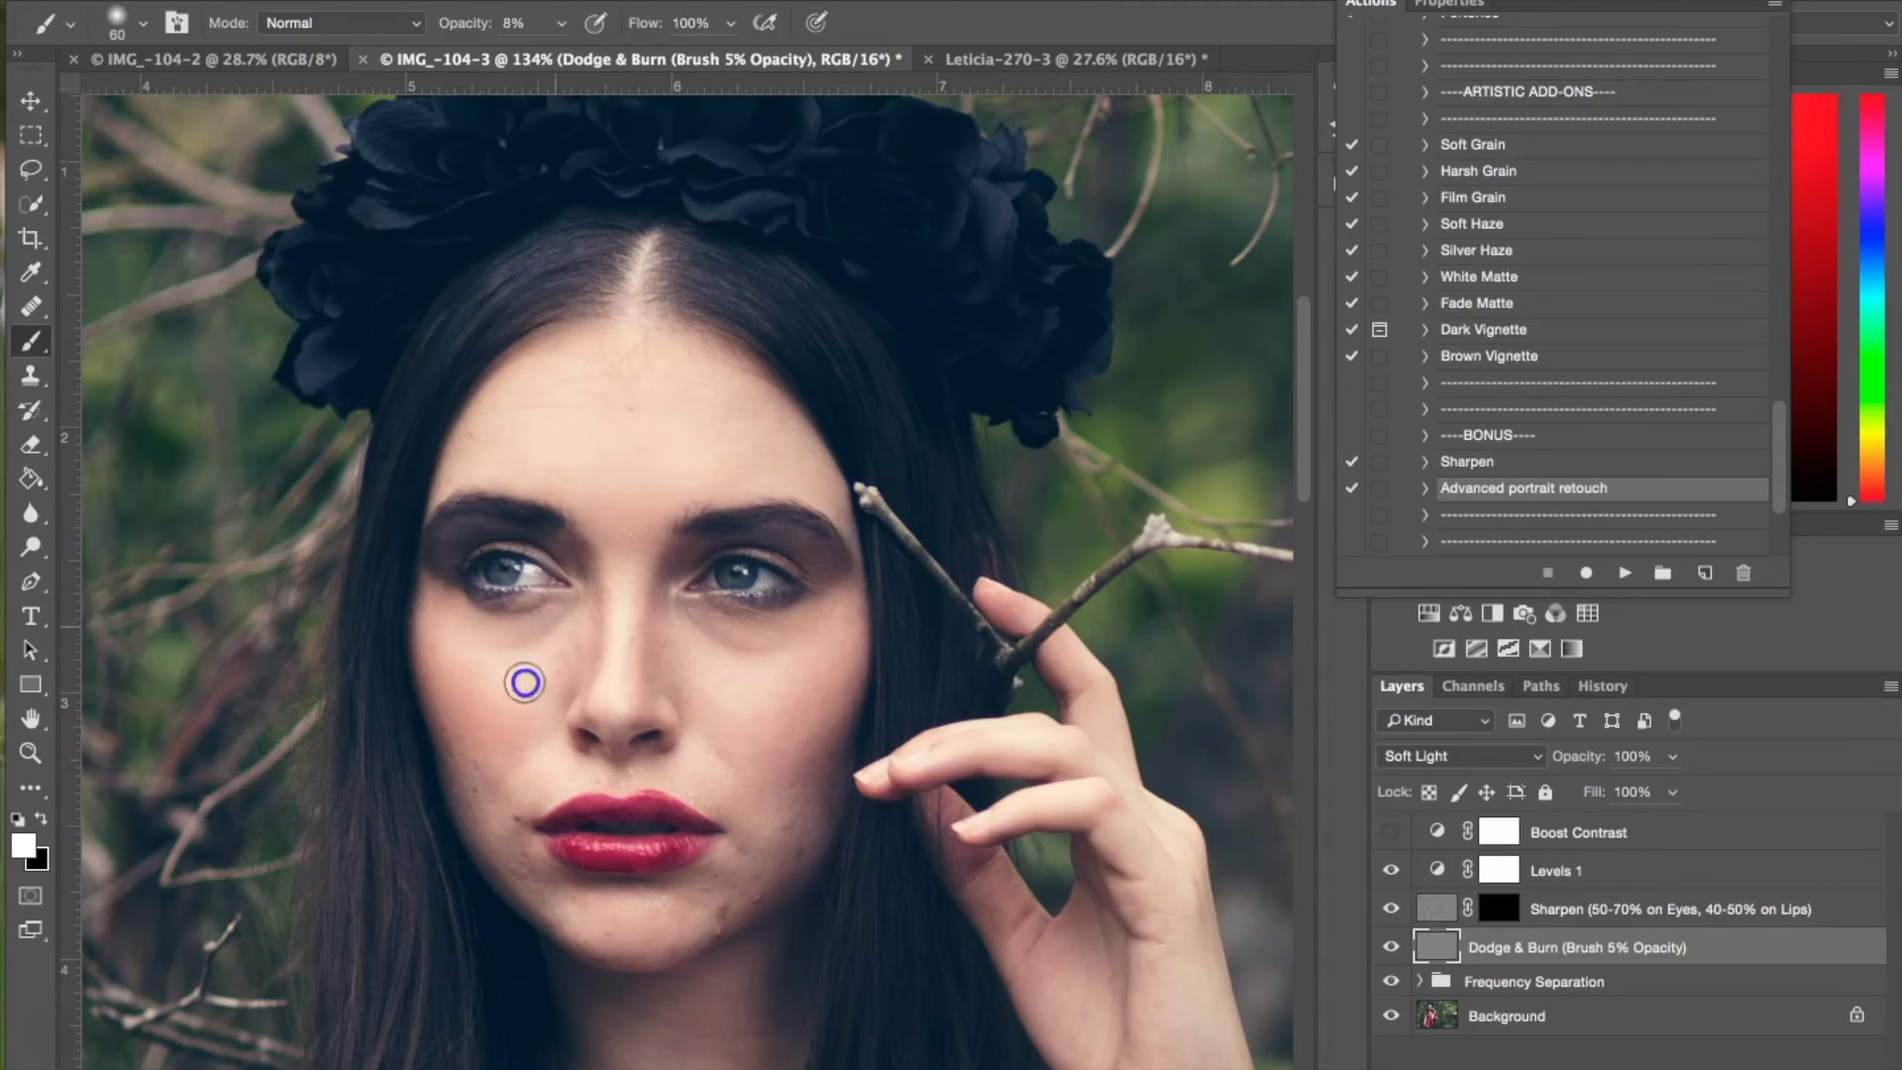
pyautogui.moveTo(758, 622); pyautogui.dragTo(727, 625)
pyautogui.moveTo(758, 709)
pyautogui.mouseDown()
pyautogui.moveTo(813, 690)
pyautogui.moveTo(835, 650)
pyautogui.mouseUp()
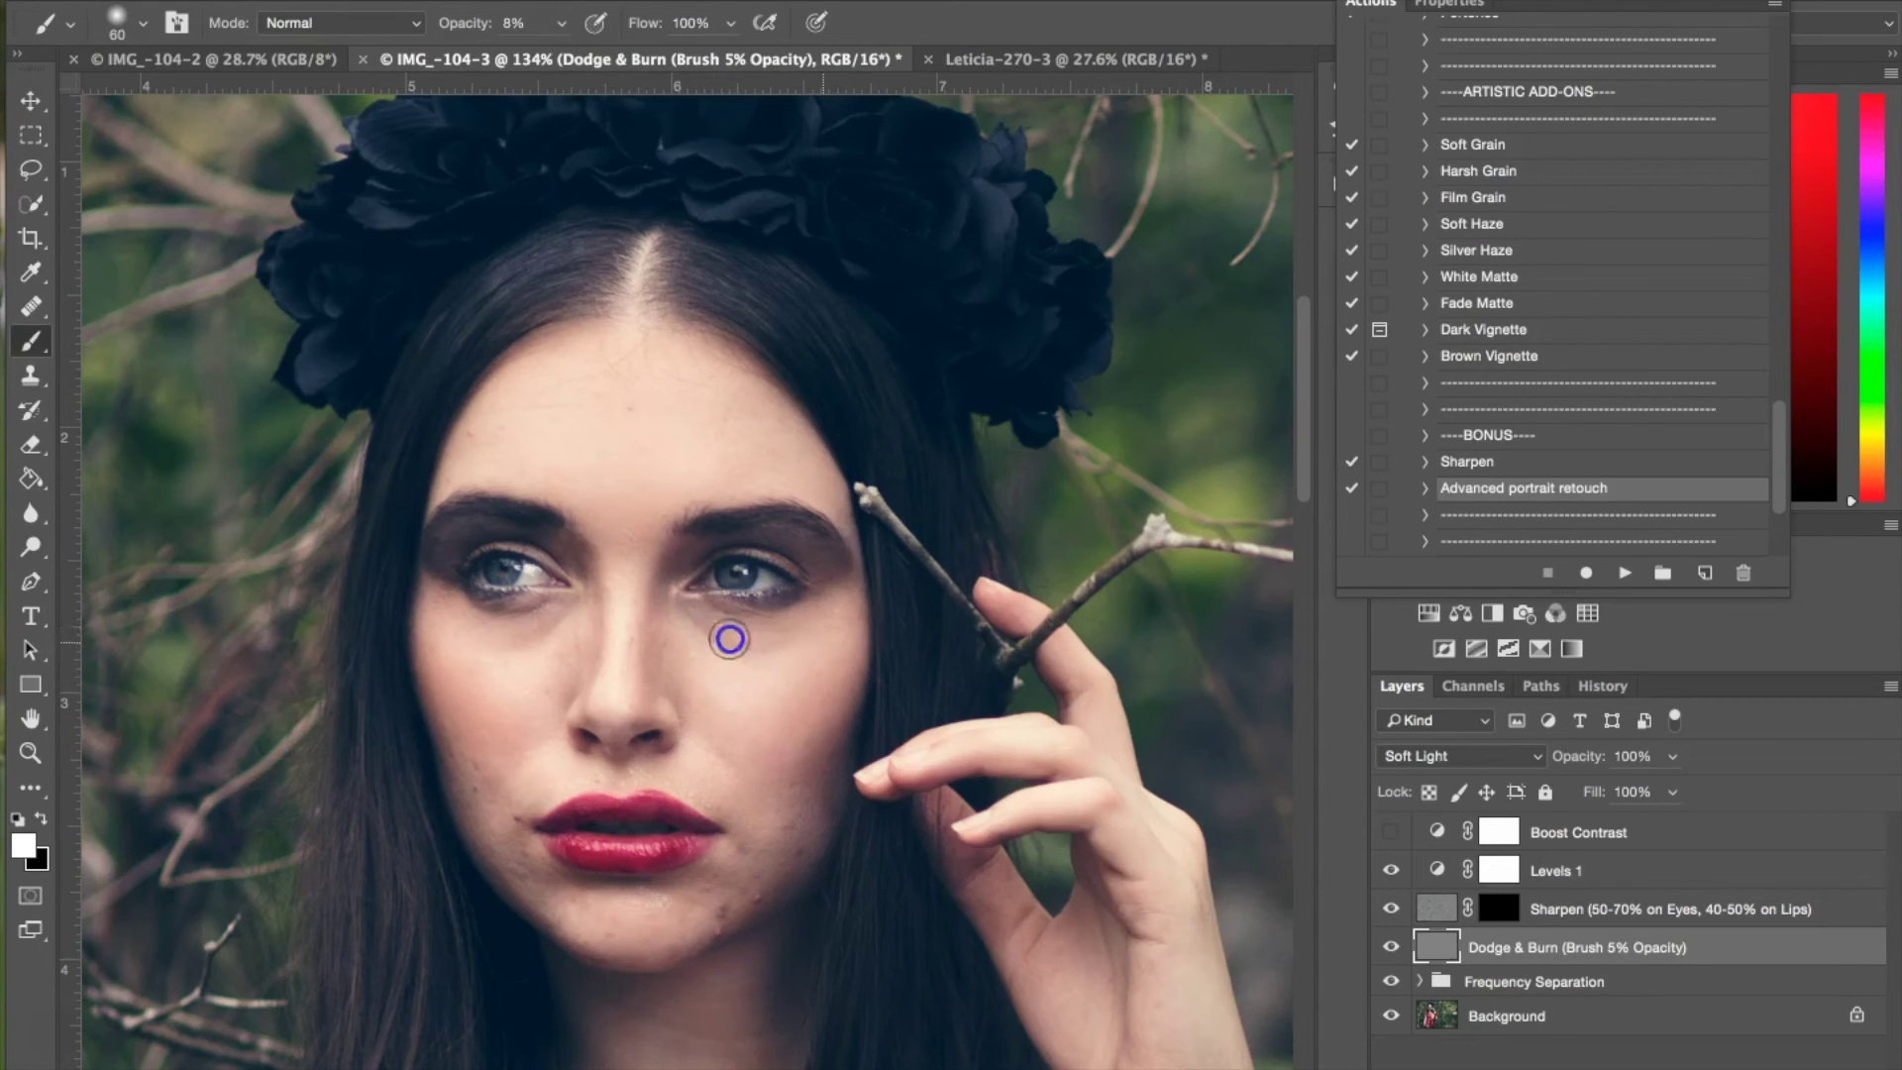
# Brighten the nose bridge, the middle of the forehead, the area above the lips and the chin with the white brush.
pyautogui.moveTo(694, 728)
pyautogui.mouseDown()
pyautogui.moveTo(645, 722)
pyautogui.moveTo(617, 619)
pyautogui.mouseUp()
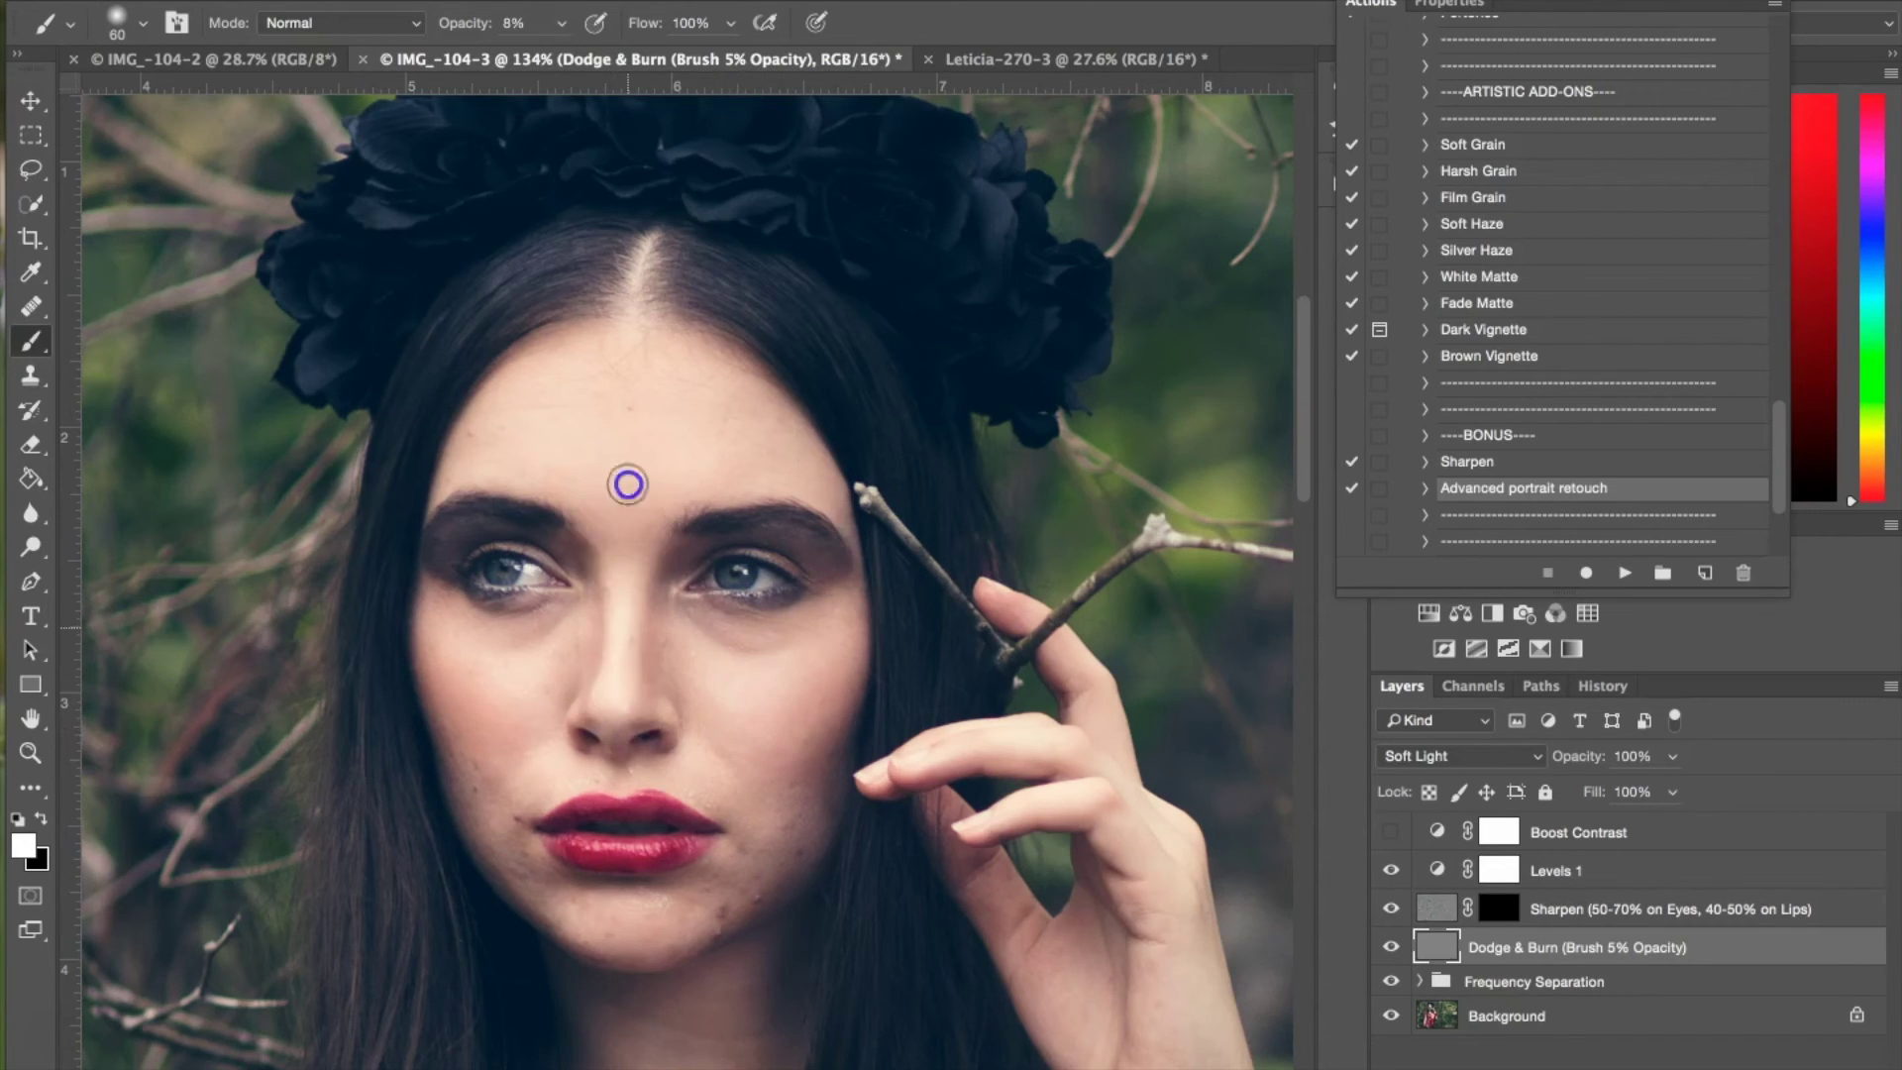
pyautogui.moveTo(599, 501)
pyautogui.mouseDown()
pyautogui.moveTo(628, 493)
pyautogui.moveTo(621, 439)
pyautogui.mouseUp()
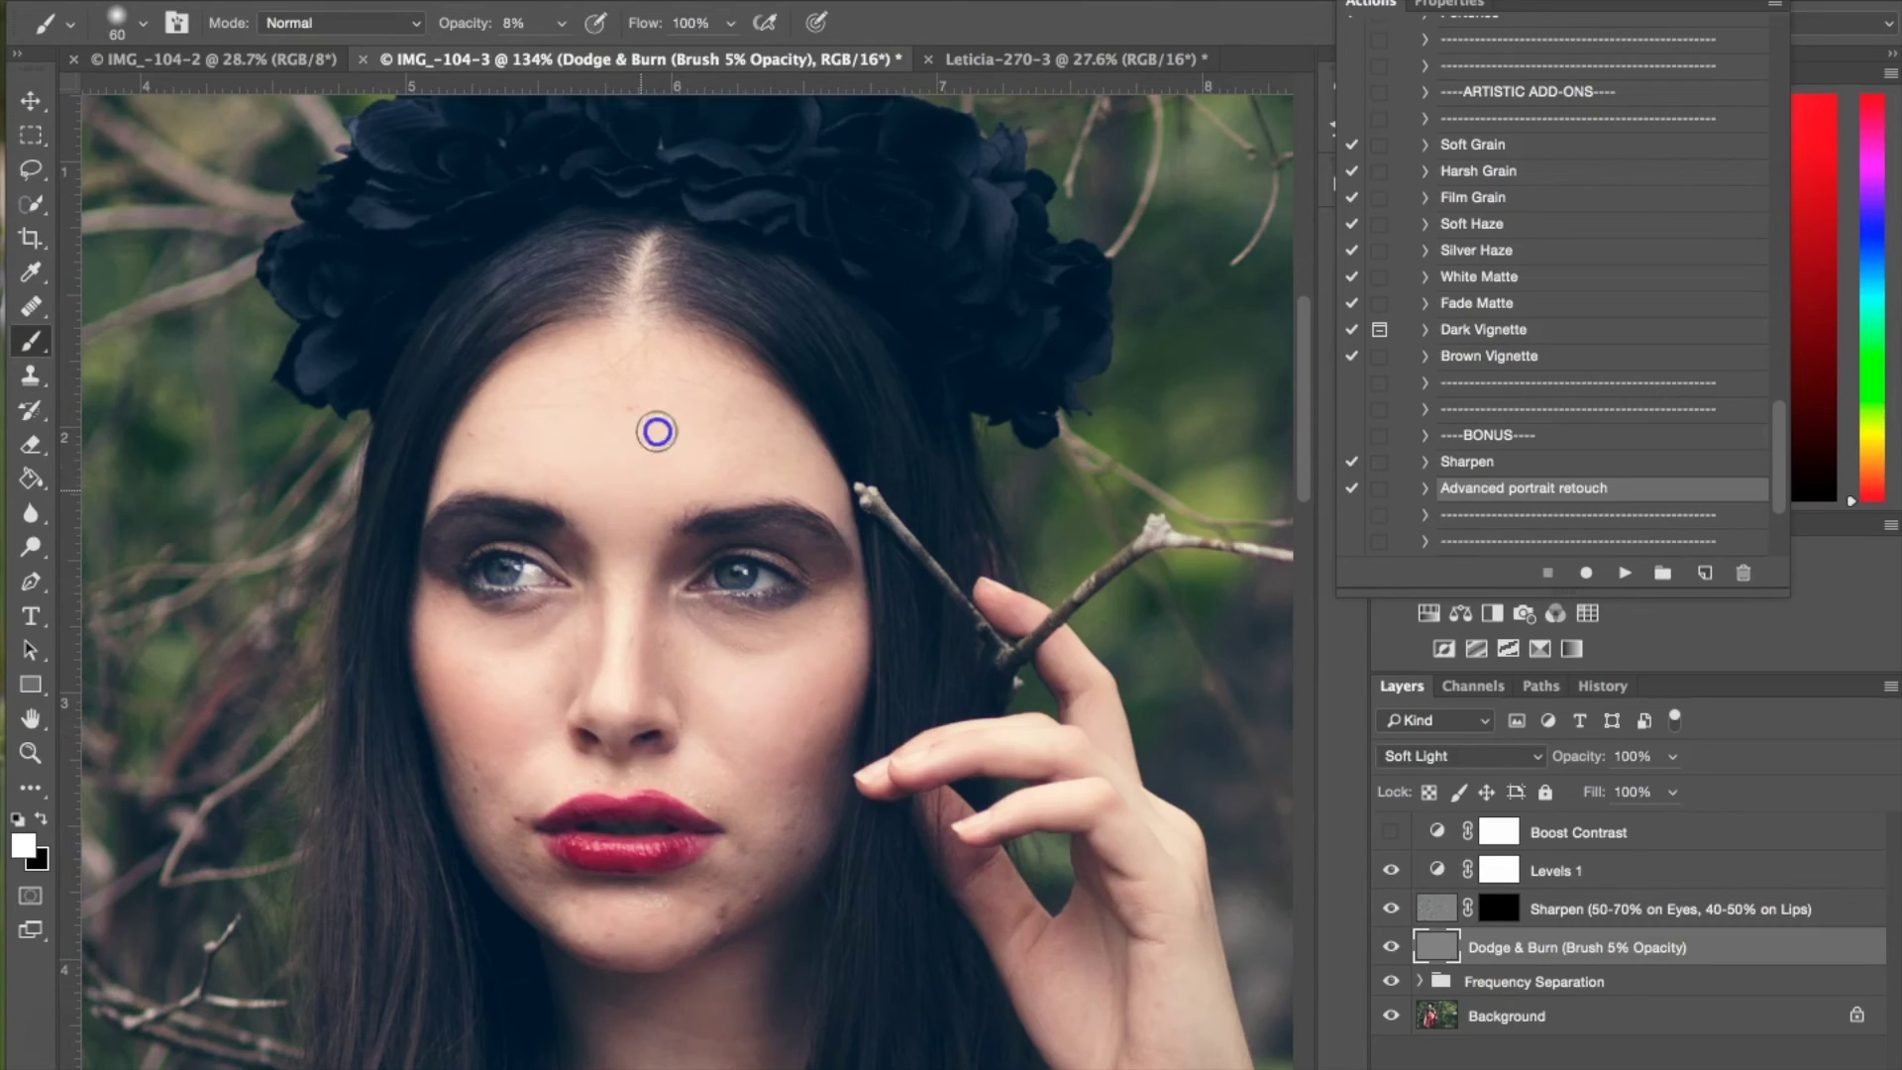
pyautogui.moveTo(646, 763); pyautogui.dragTo(619, 787)
pyautogui.moveTo(644, 910)
pyautogui.mouseDown()
pyautogui.moveTo(582, 908)
pyautogui.moveTo(618, 904)
pyautogui.mouseUp()
pyautogui.click(632, 903)
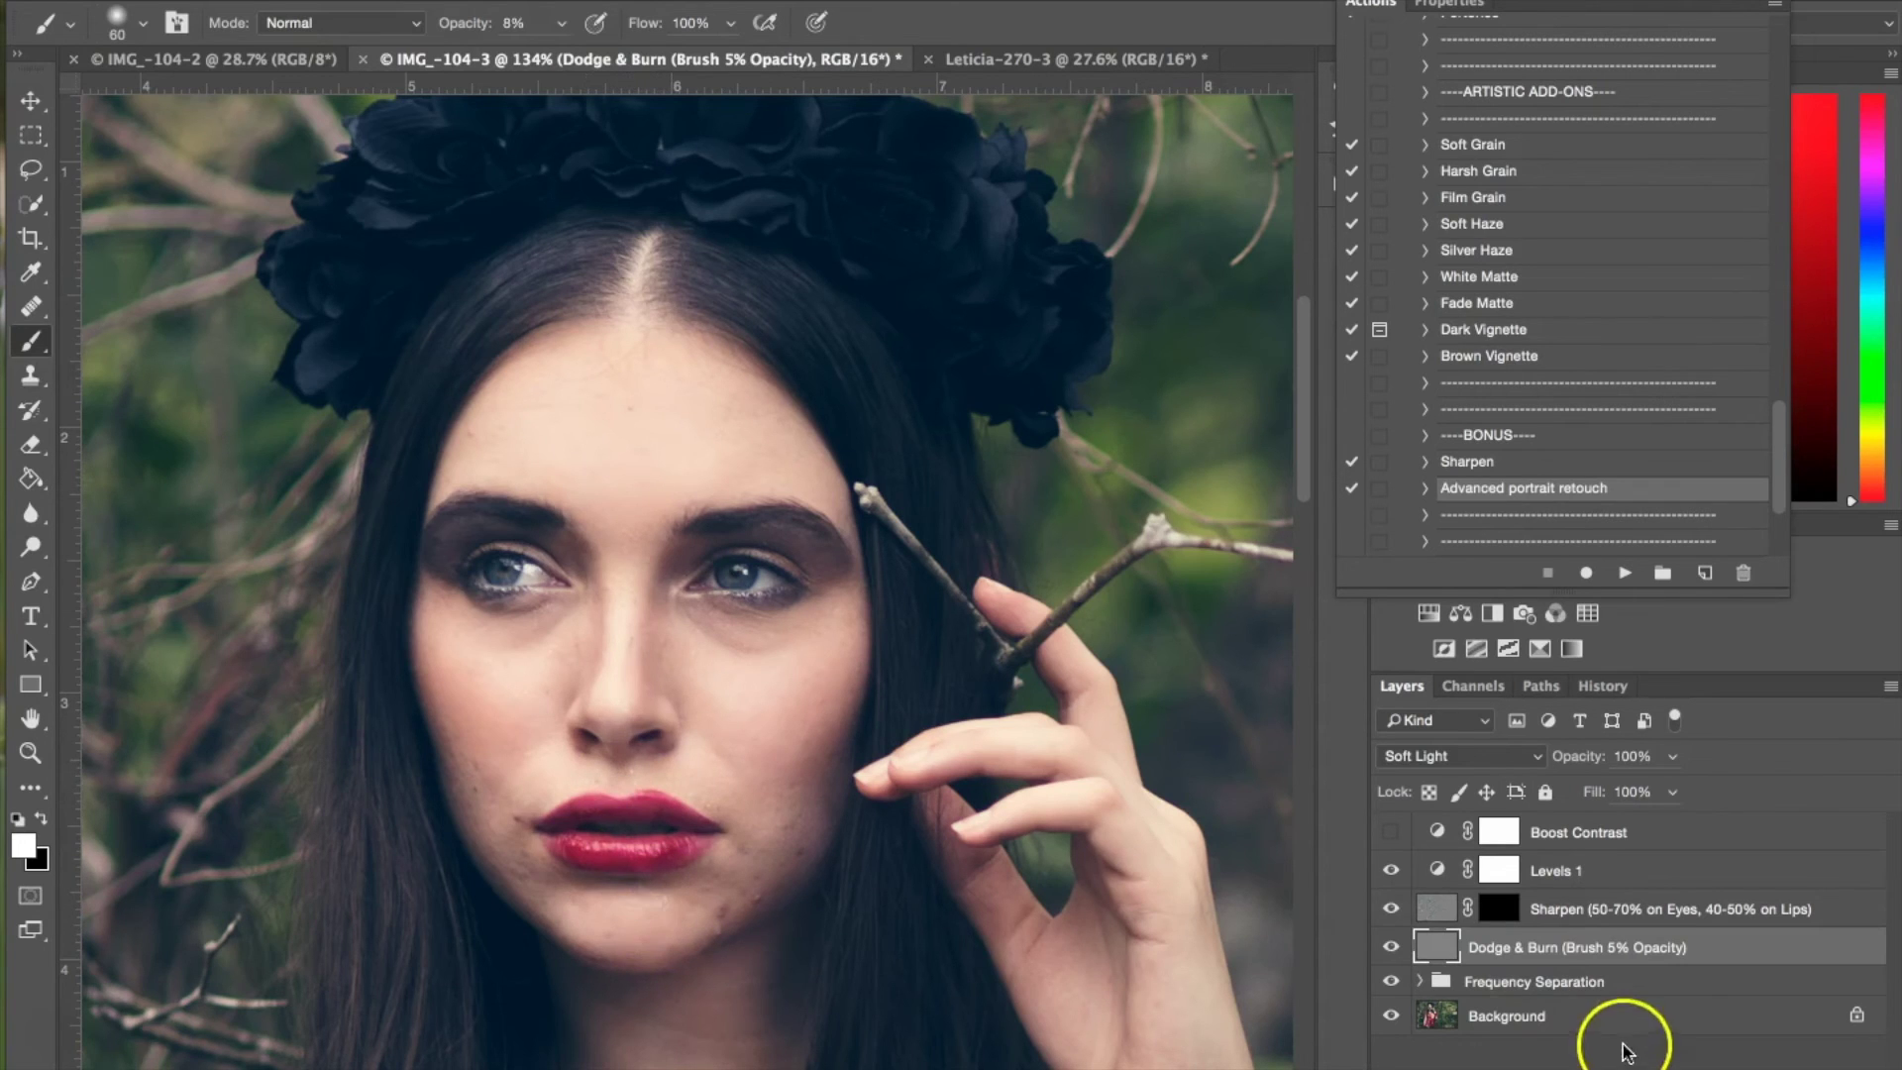
# Toggle the Dodge & Burn layer's visibility to compare the face with and without the highlights.
pyautogui.click(1393, 949)
pyautogui.click(1393, 948)
pyautogui.click(1393, 948)
pyautogui.click(1393, 948)
pyautogui.click(1393, 948)
pyautogui.click(1393, 948)
# Switch the paint colour to black and darken the outer cheeks and forehead edges along the hairline with an 80-pixel brush.
pyautogui.click(44, 820)
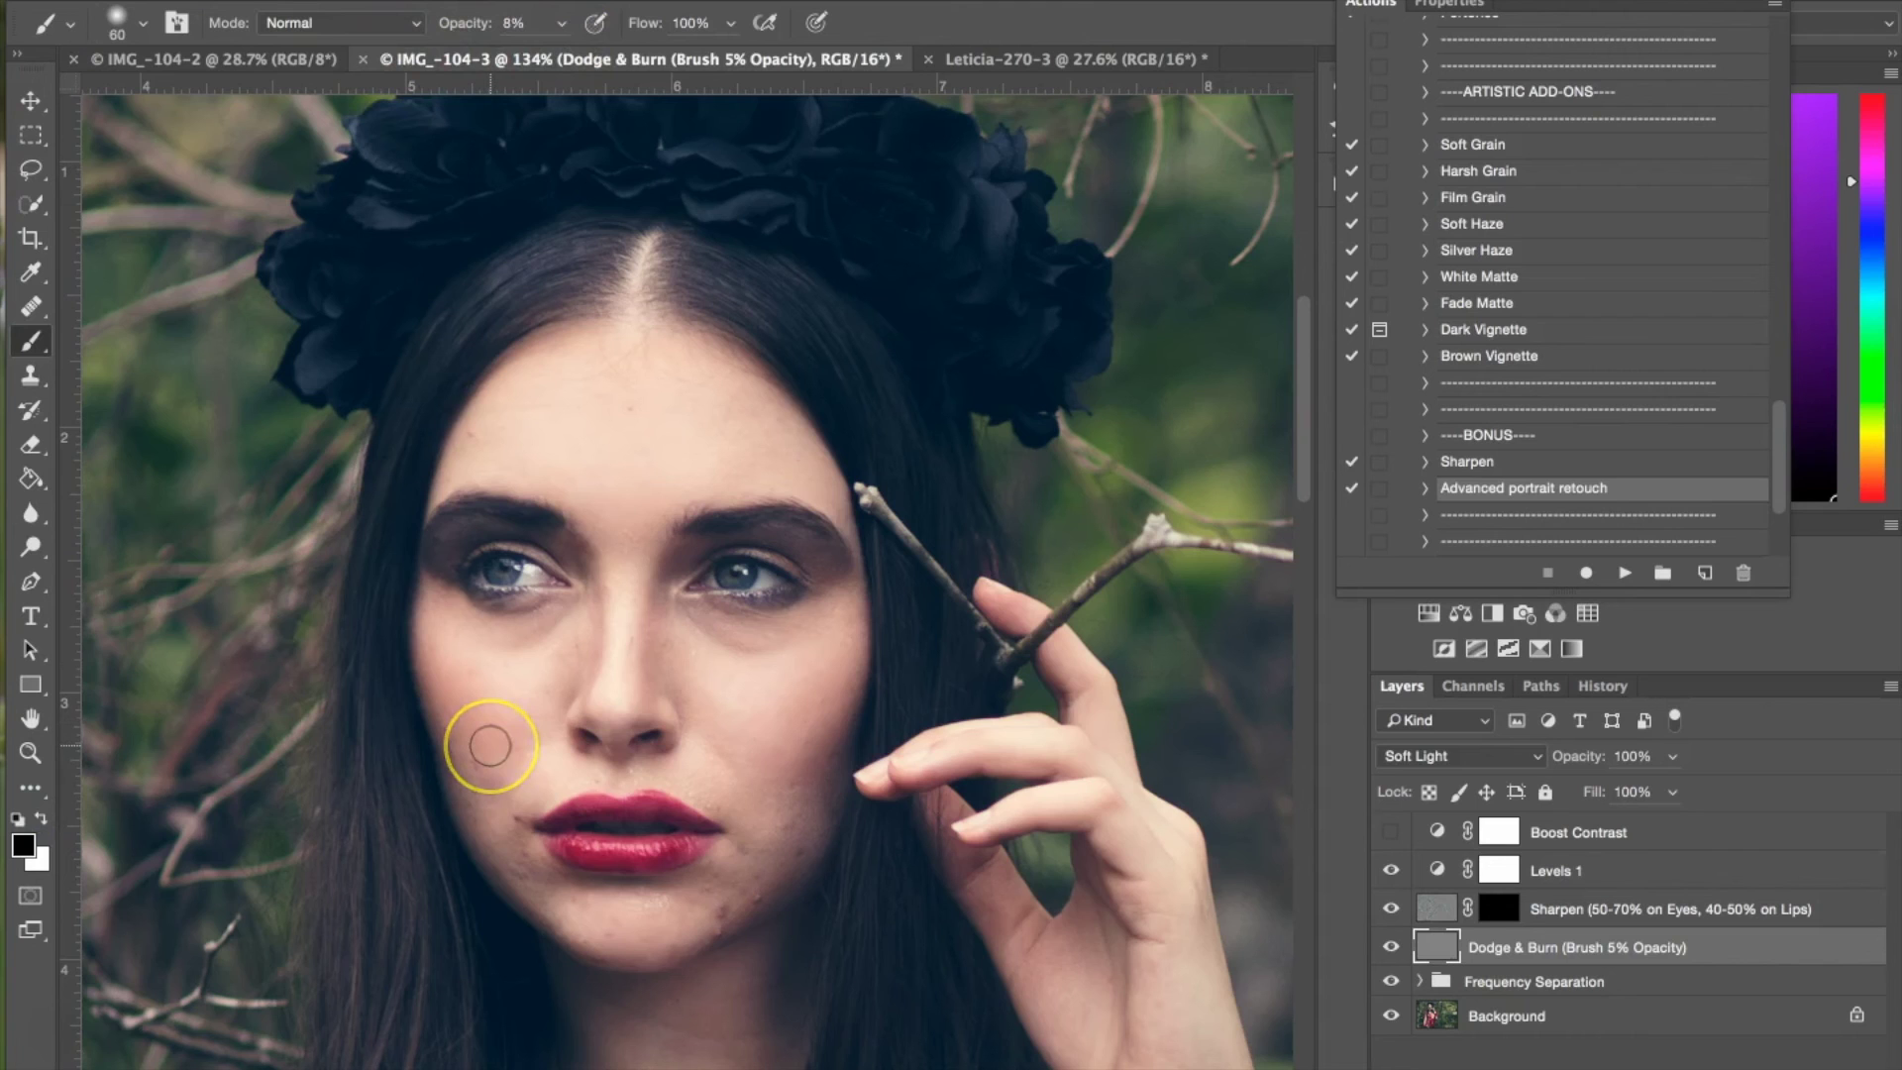
pyautogui.moveTo(466, 747); pyautogui.dragTo(477, 769)
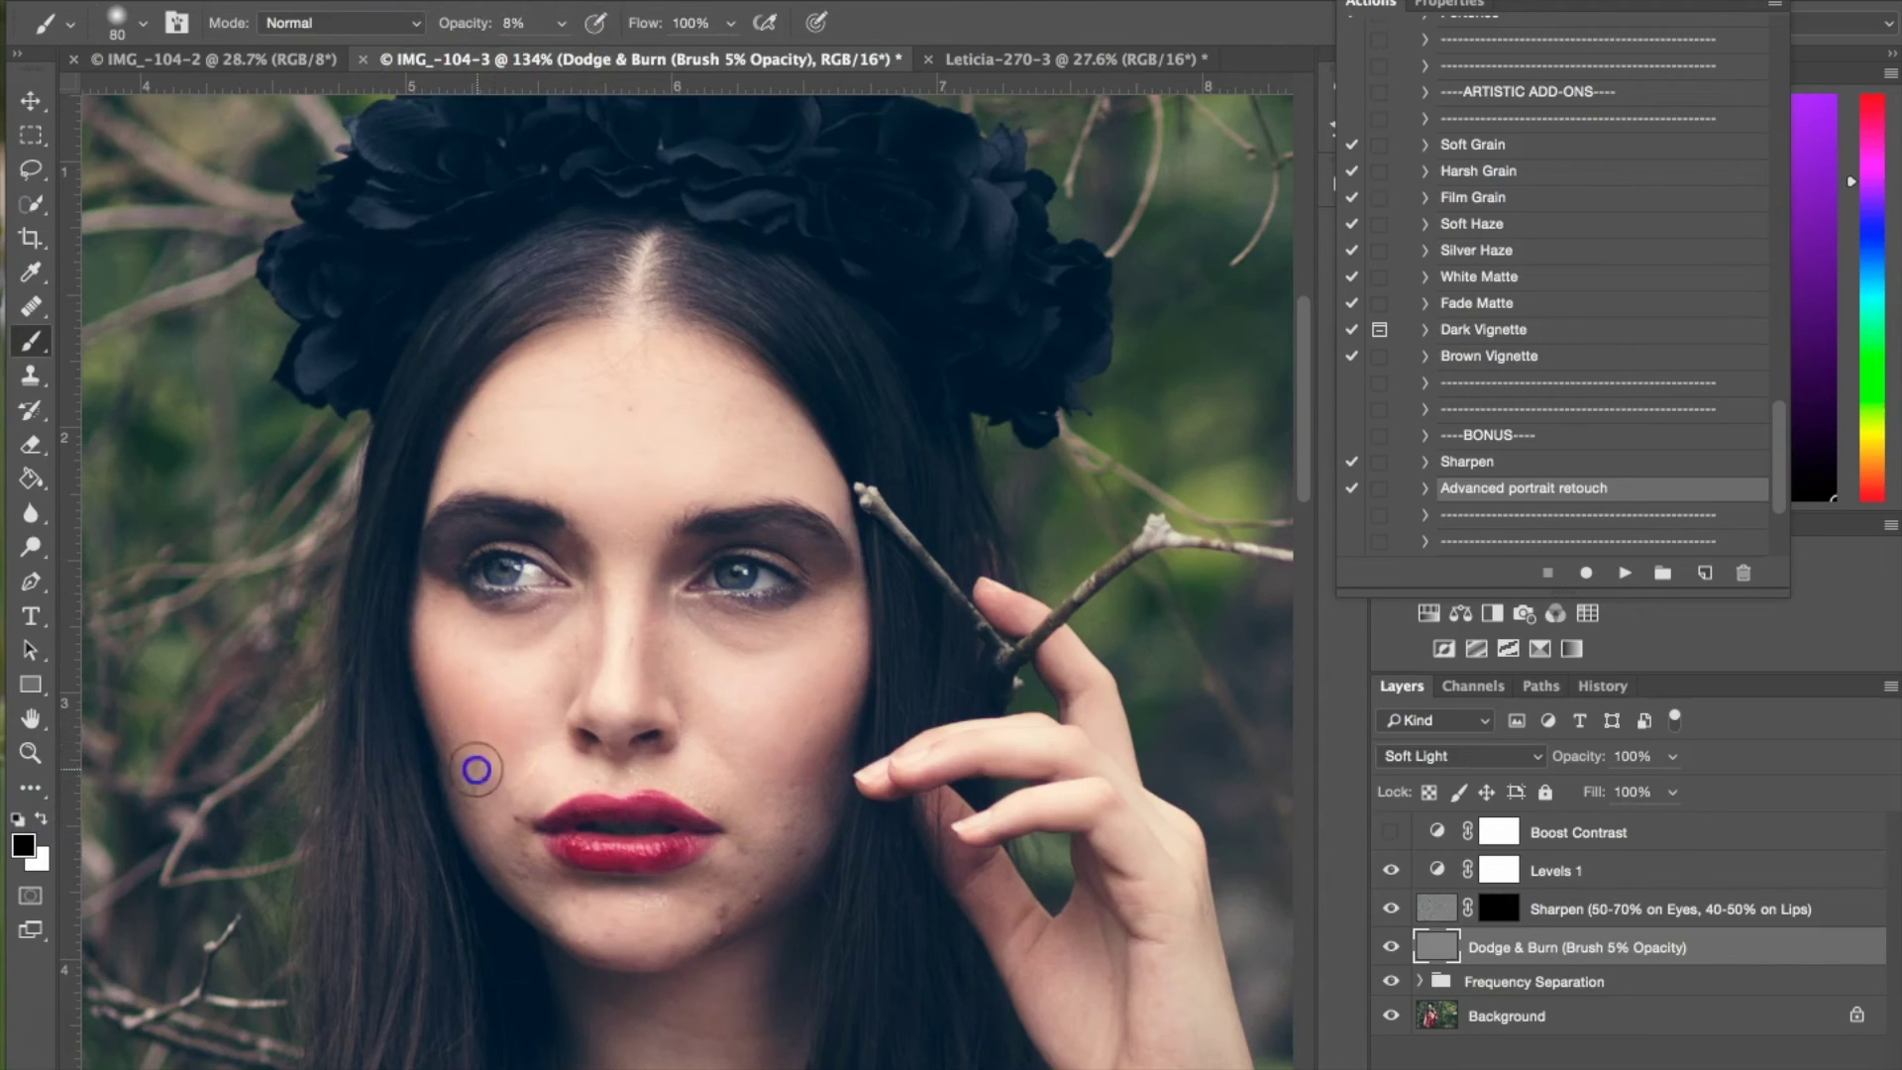
pyautogui.moveTo(581, 334); pyautogui.dragTo(465, 417)
pyautogui.moveTo(489, 396); pyautogui.dragTo(449, 437)
pyautogui.moveTo(909, 496); pyautogui.dragTo(743, 362)
pyautogui.moveTo(896, 601); pyautogui.dragTo(830, 758)
pyautogui.moveTo(832, 723)
pyautogui.mouseDown()
pyautogui.moveTo(866, 471)
pyautogui.moveTo(862, 723)
pyautogui.mouseUp()
pyautogui.moveTo(830, 536); pyautogui.dragTo(758, 361)
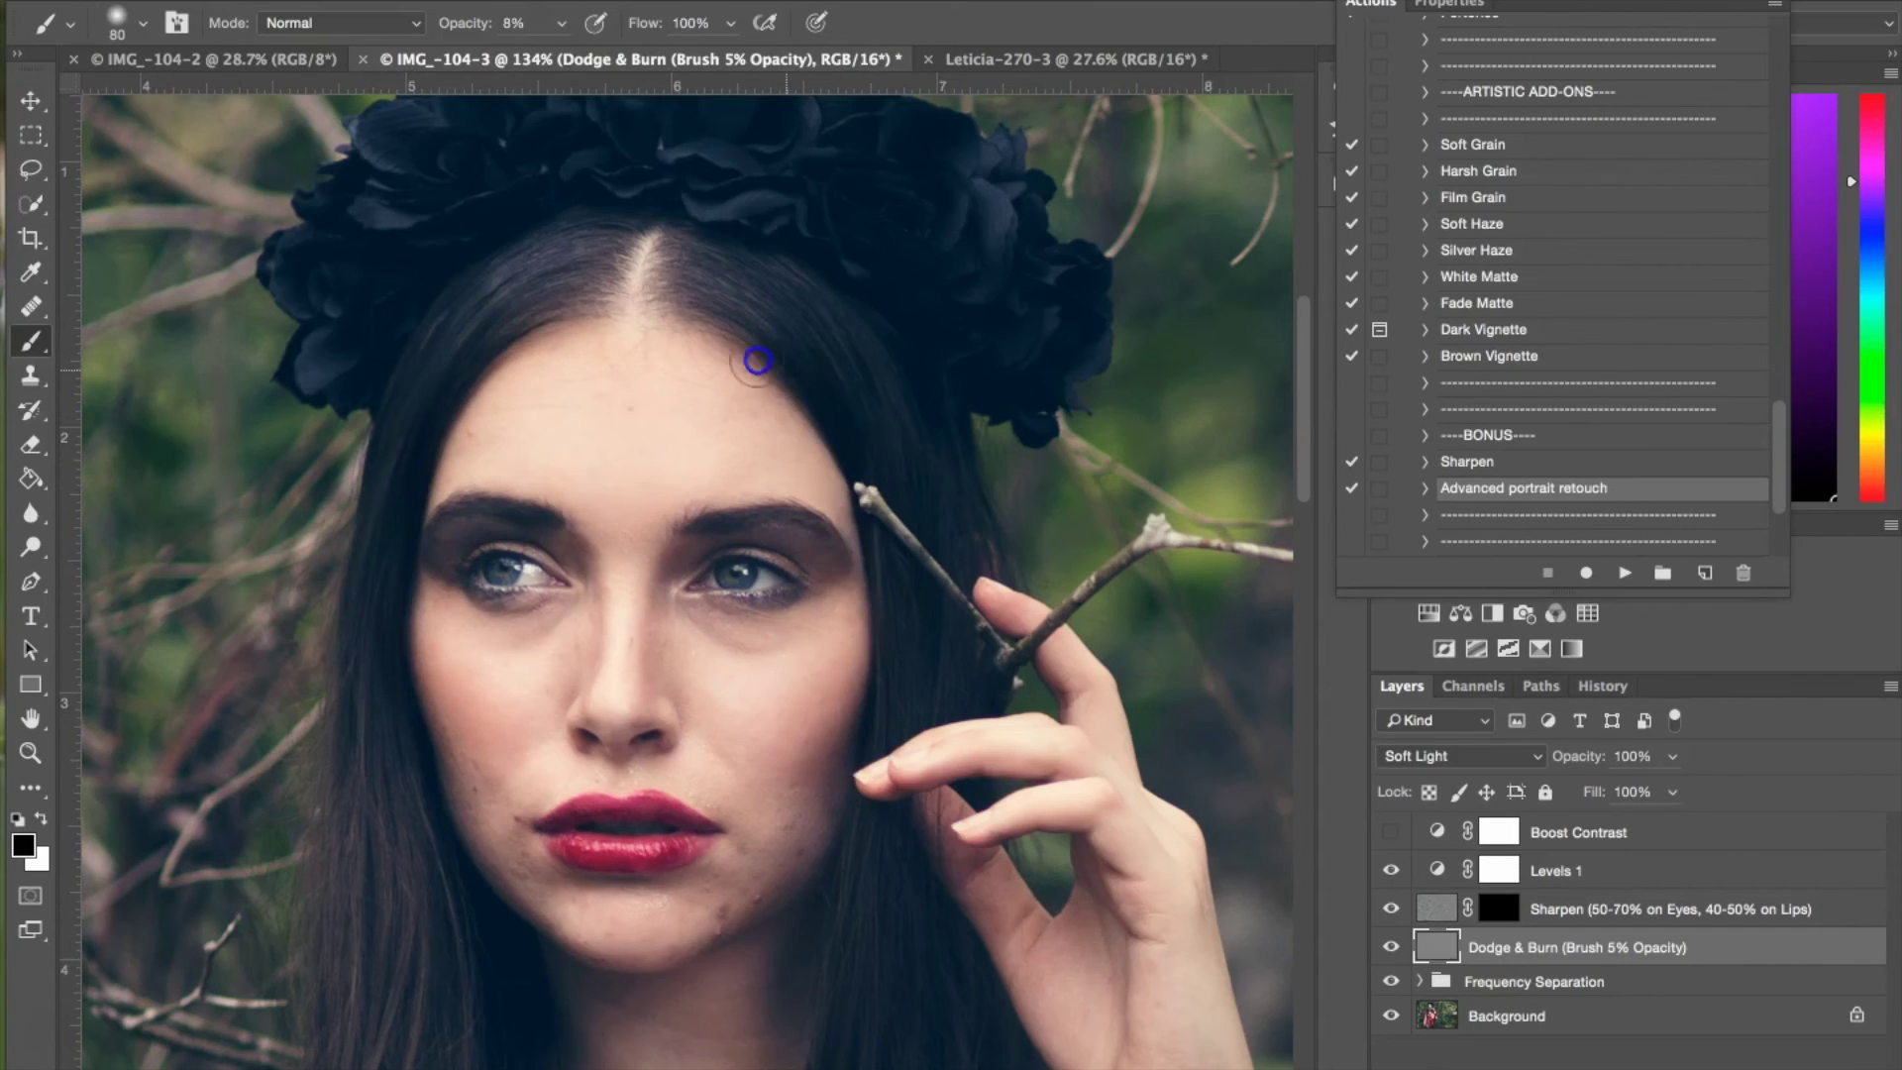
# Darken the cheek contour nearest the raised hand and both sides of the jawline with the black brush.
pyautogui.moveTo(858, 613); pyautogui.dragTo(833, 720)
pyautogui.moveTo(793, 752); pyautogui.dragTo(780, 769)
pyautogui.moveTo(756, 917); pyautogui.dragTo(824, 880)
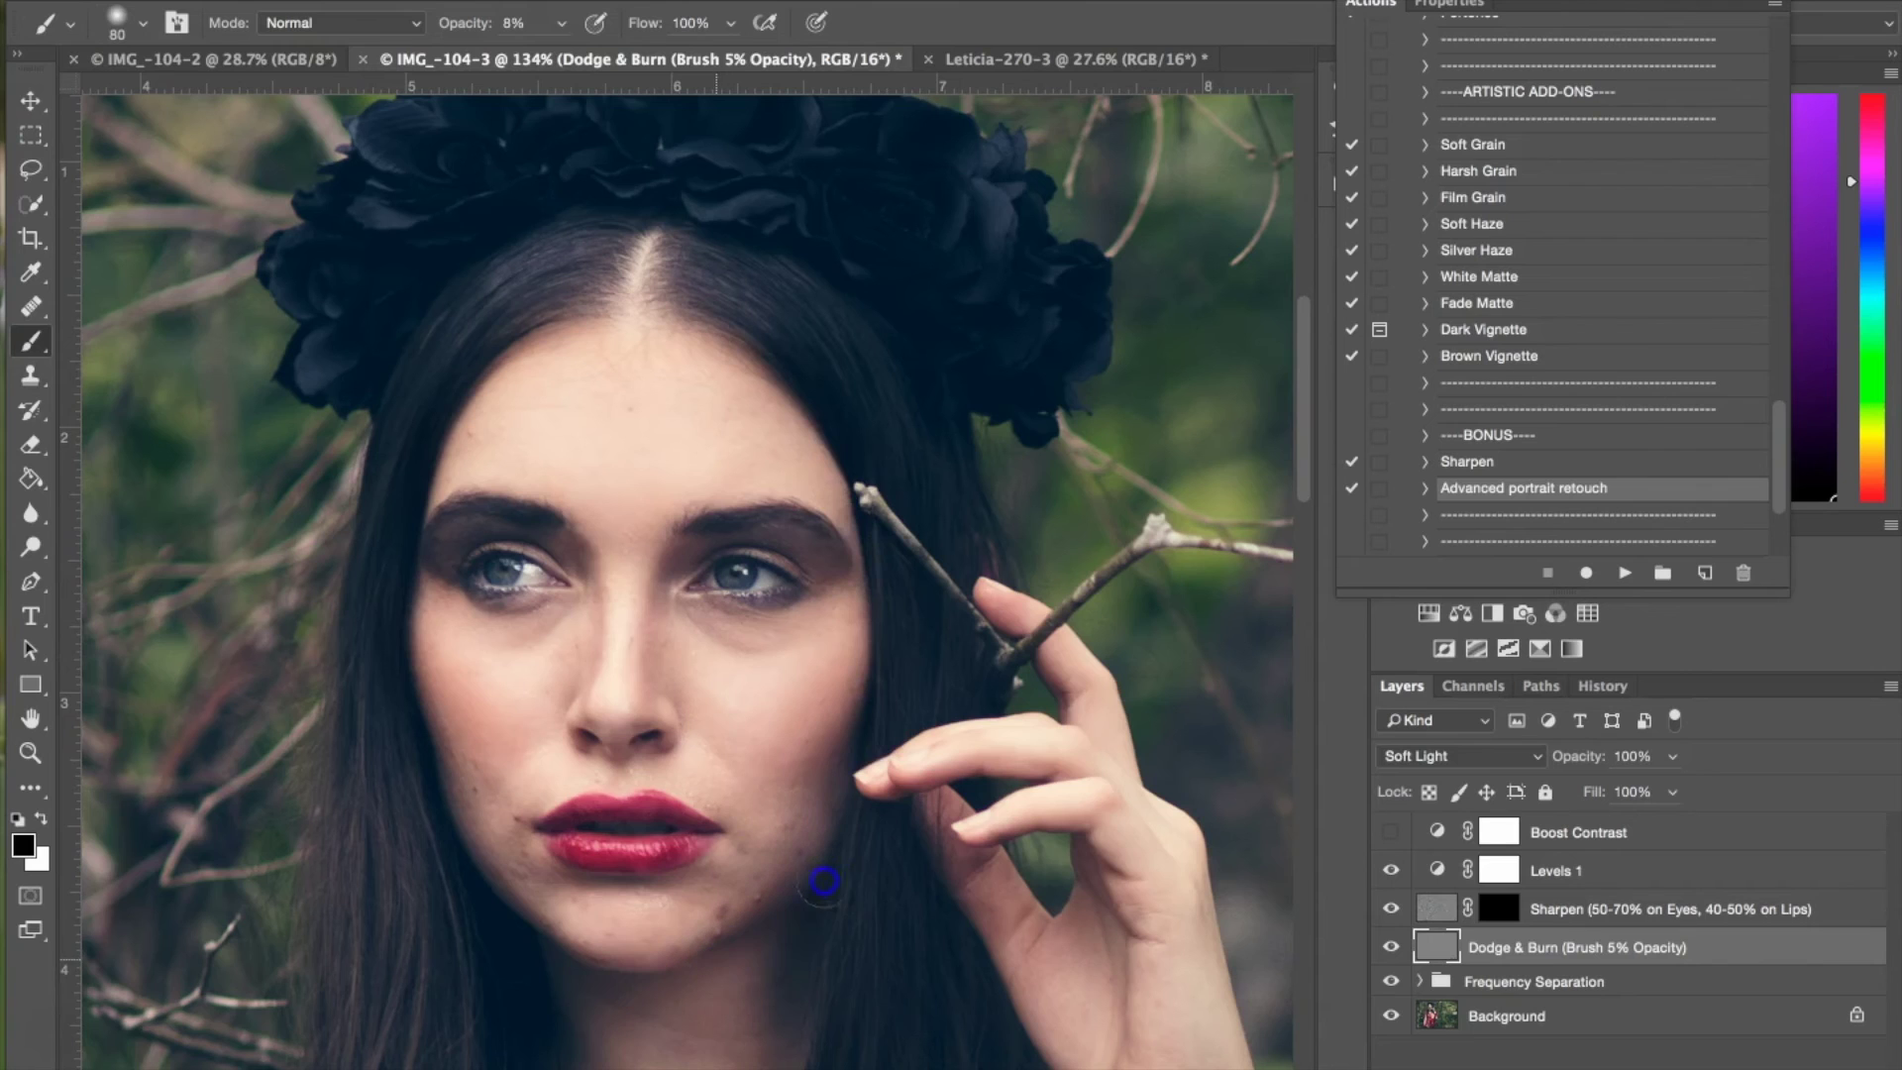
pyautogui.moveTo(460, 852); pyautogui.dragTo(566, 963)
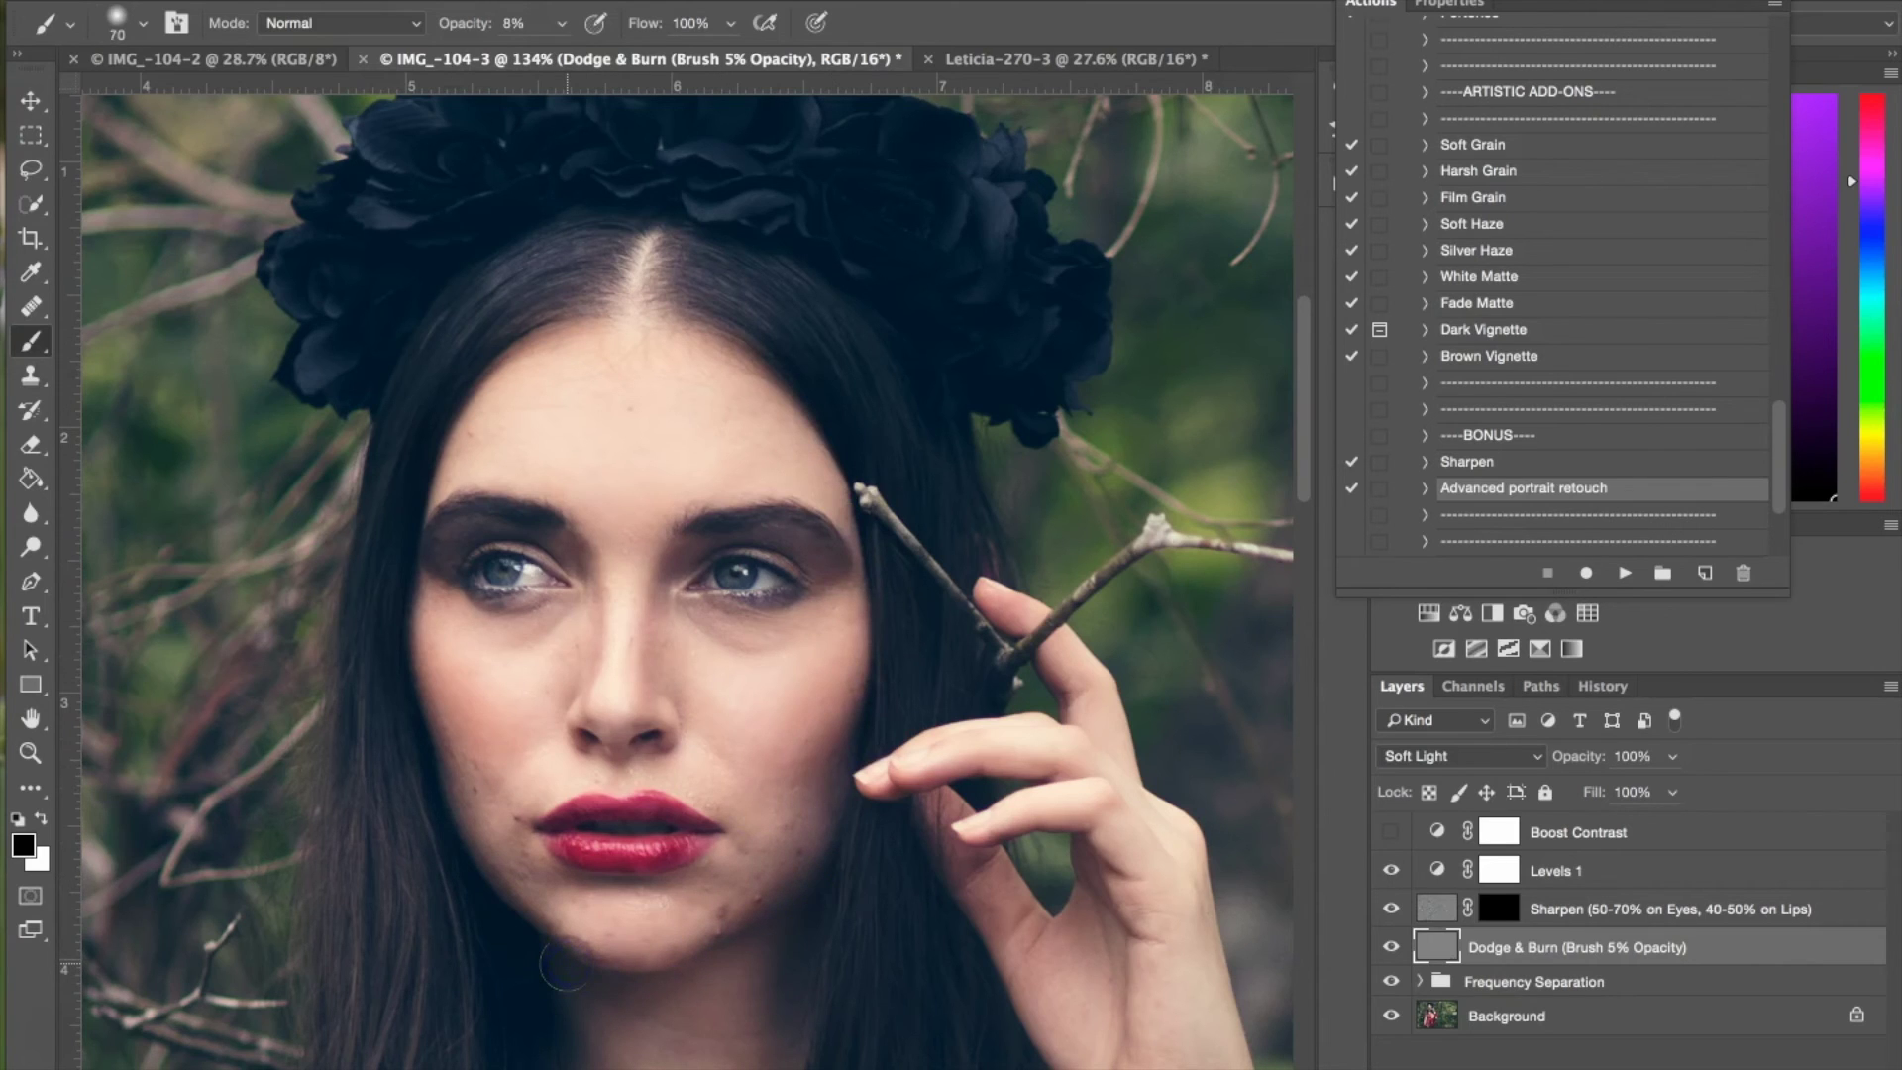
# Darken the lips and the sides of the nose up to the inner brows, reducing the black brush to 30 pixels.
pyautogui.click(654, 845)
pyautogui.moveTo(646, 805); pyautogui.dragTo(646, 801)
pyautogui.moveTo(650, 615); pyautogui.dragTo(649, 615)
pyautogui.moveTo(687, 534)
pyautogui.mouseDown()
pyautogui.moveTo(573, 722)
pyautogui.moveTo(589, 684)
pyautogui.mouseUp()
pyautogui.moveTo(576, 537); pyautogui.dragTo(544, 505)
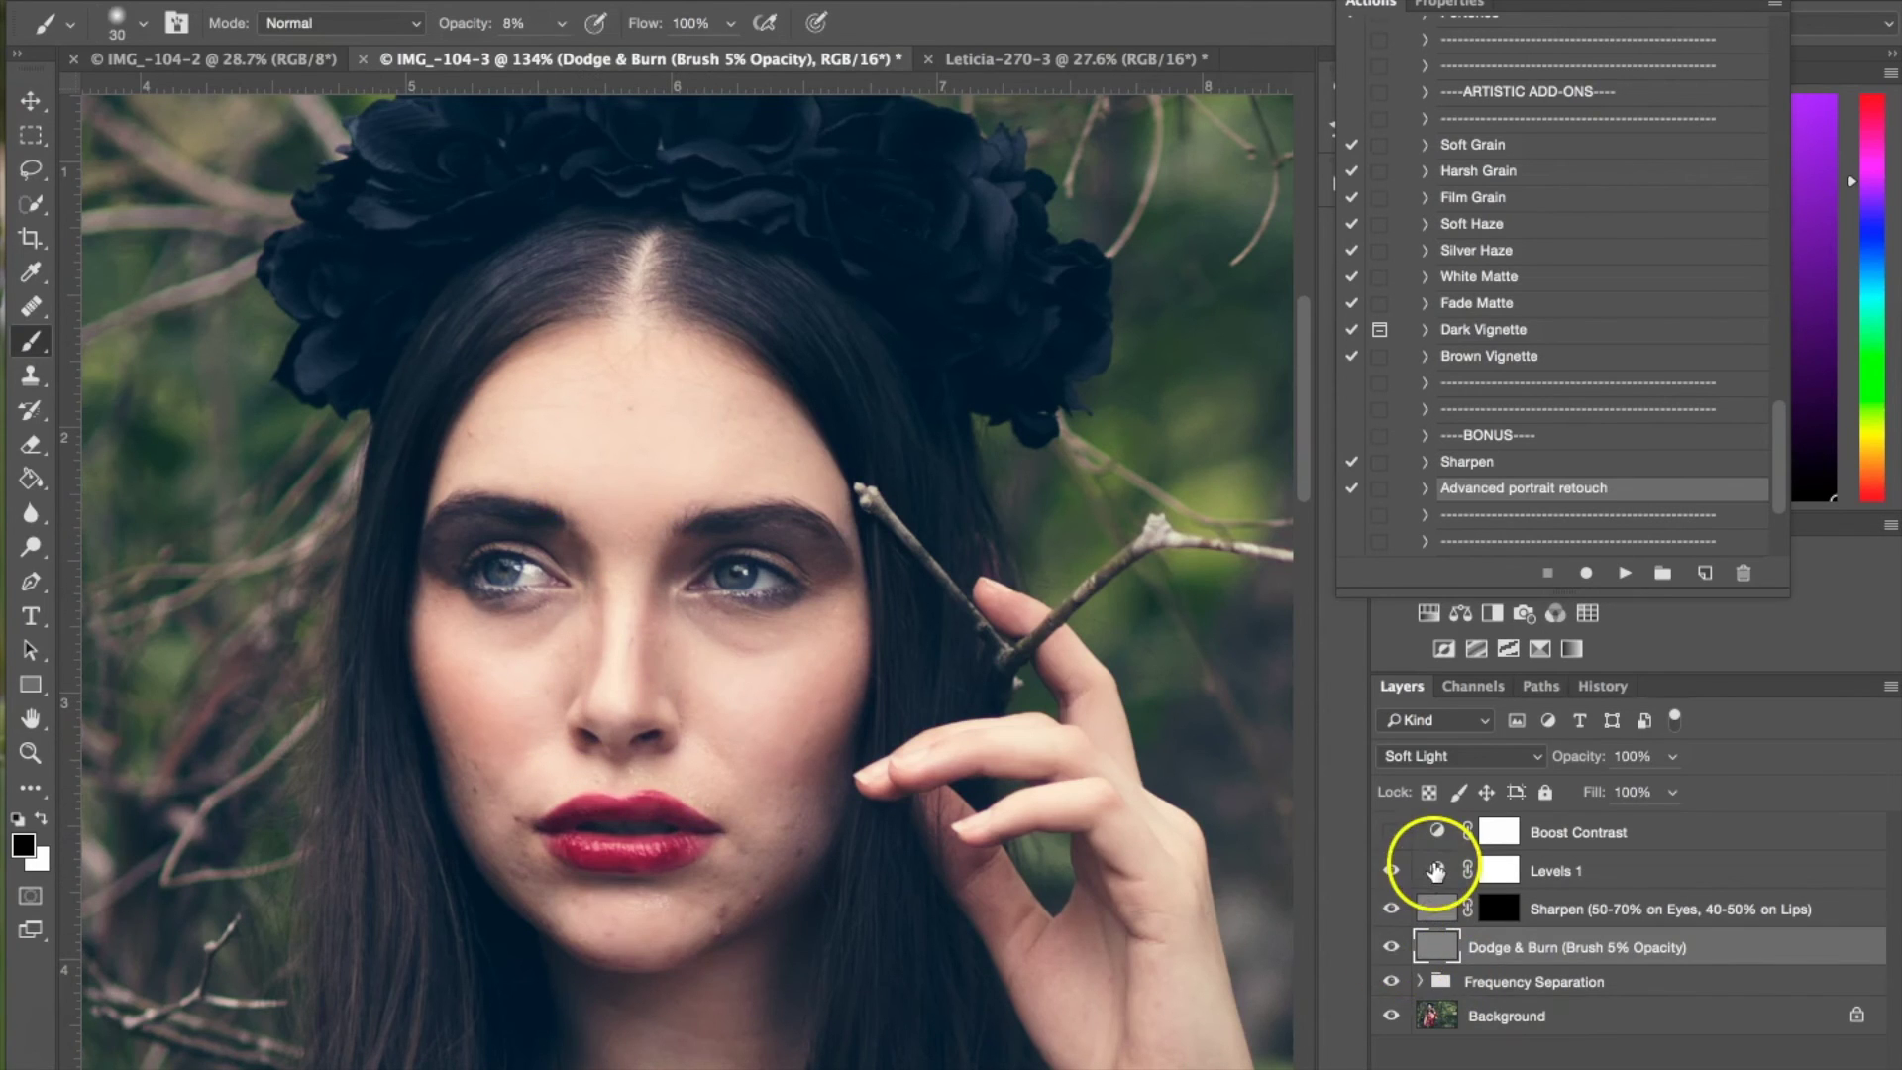
# Toggle the Dodge & Burn layer's visibility to compare the face with and without the added contouring.
pyautogui.click(1391, 946)
pyautogui.click(1391, 946)
pyautogui.click(1391, 946)
pyautogui.click(1392, 946)
pyautogui.click(1391, 946)
pyautogui.click(1391, 946)
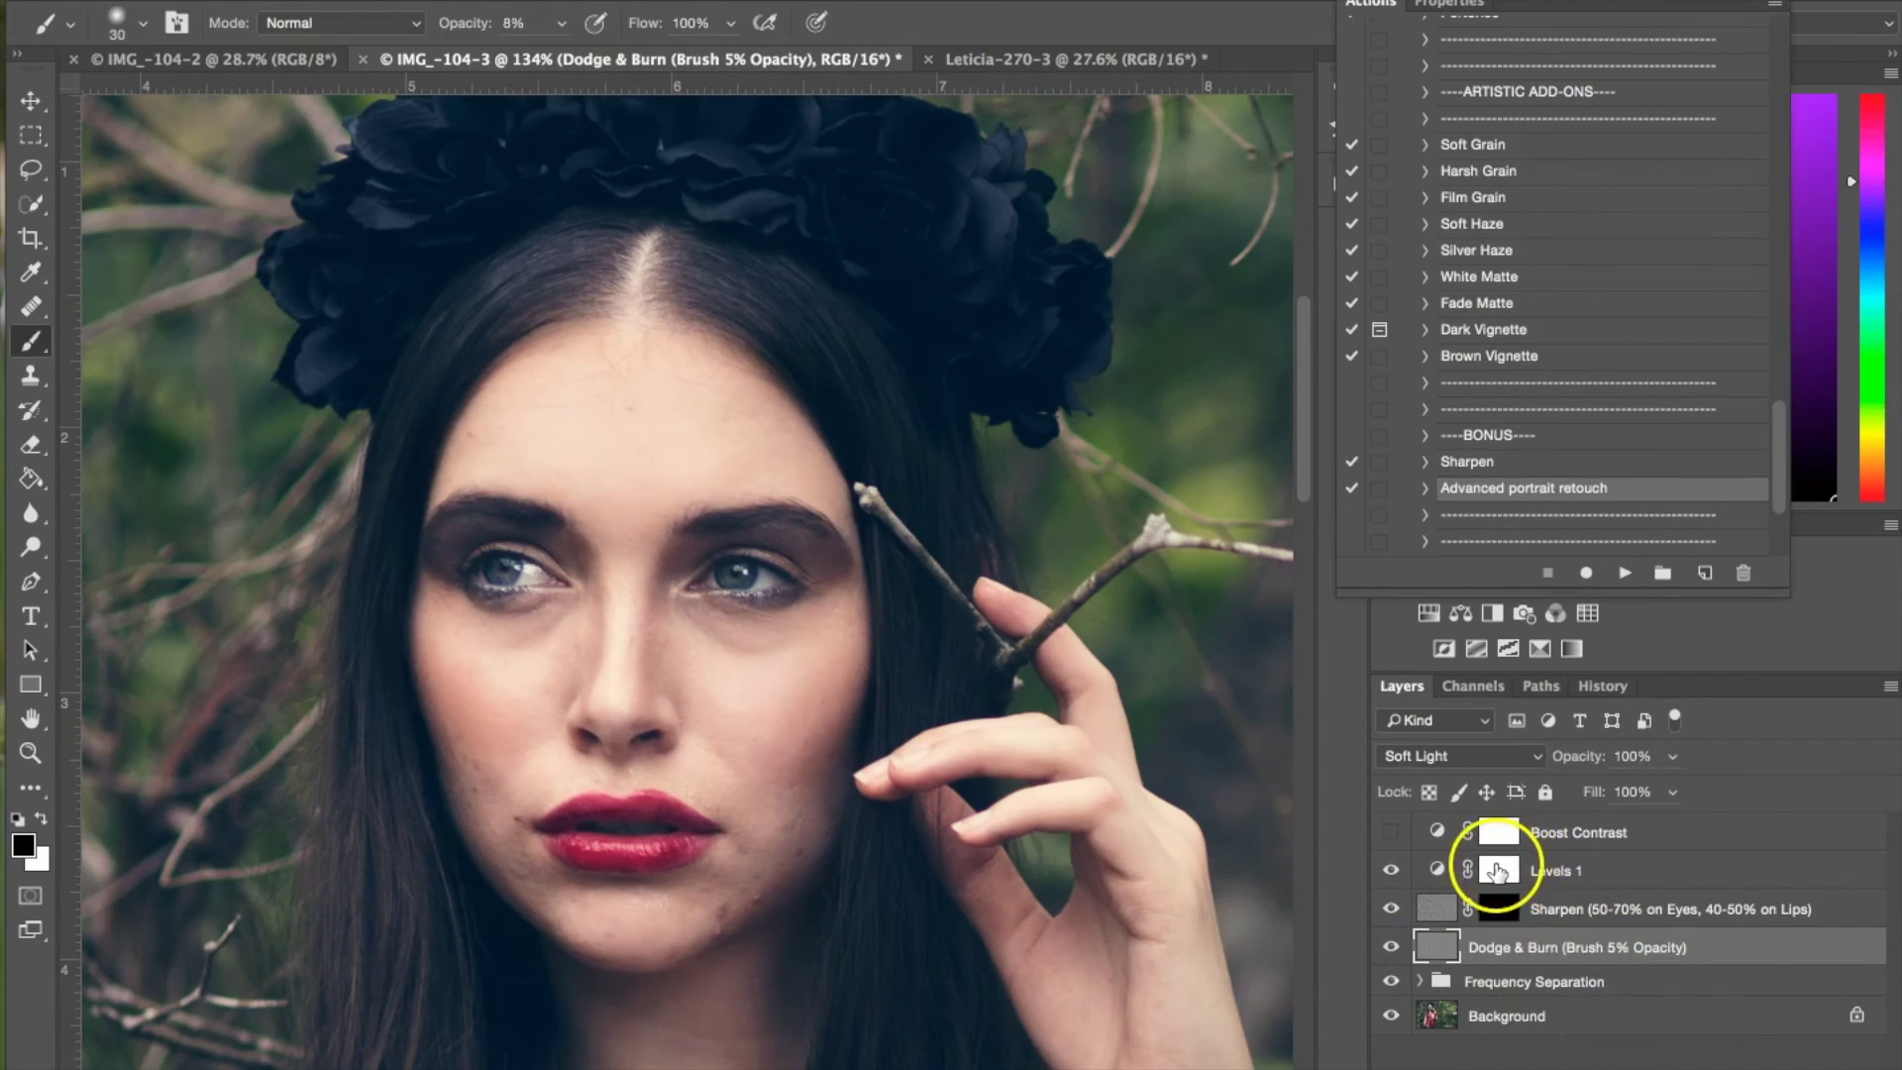
# On the Sharpen layer's mask, paint white over both eyes and the lips with the brush at 51% opacity.
pyautogui.click(1493, 910)
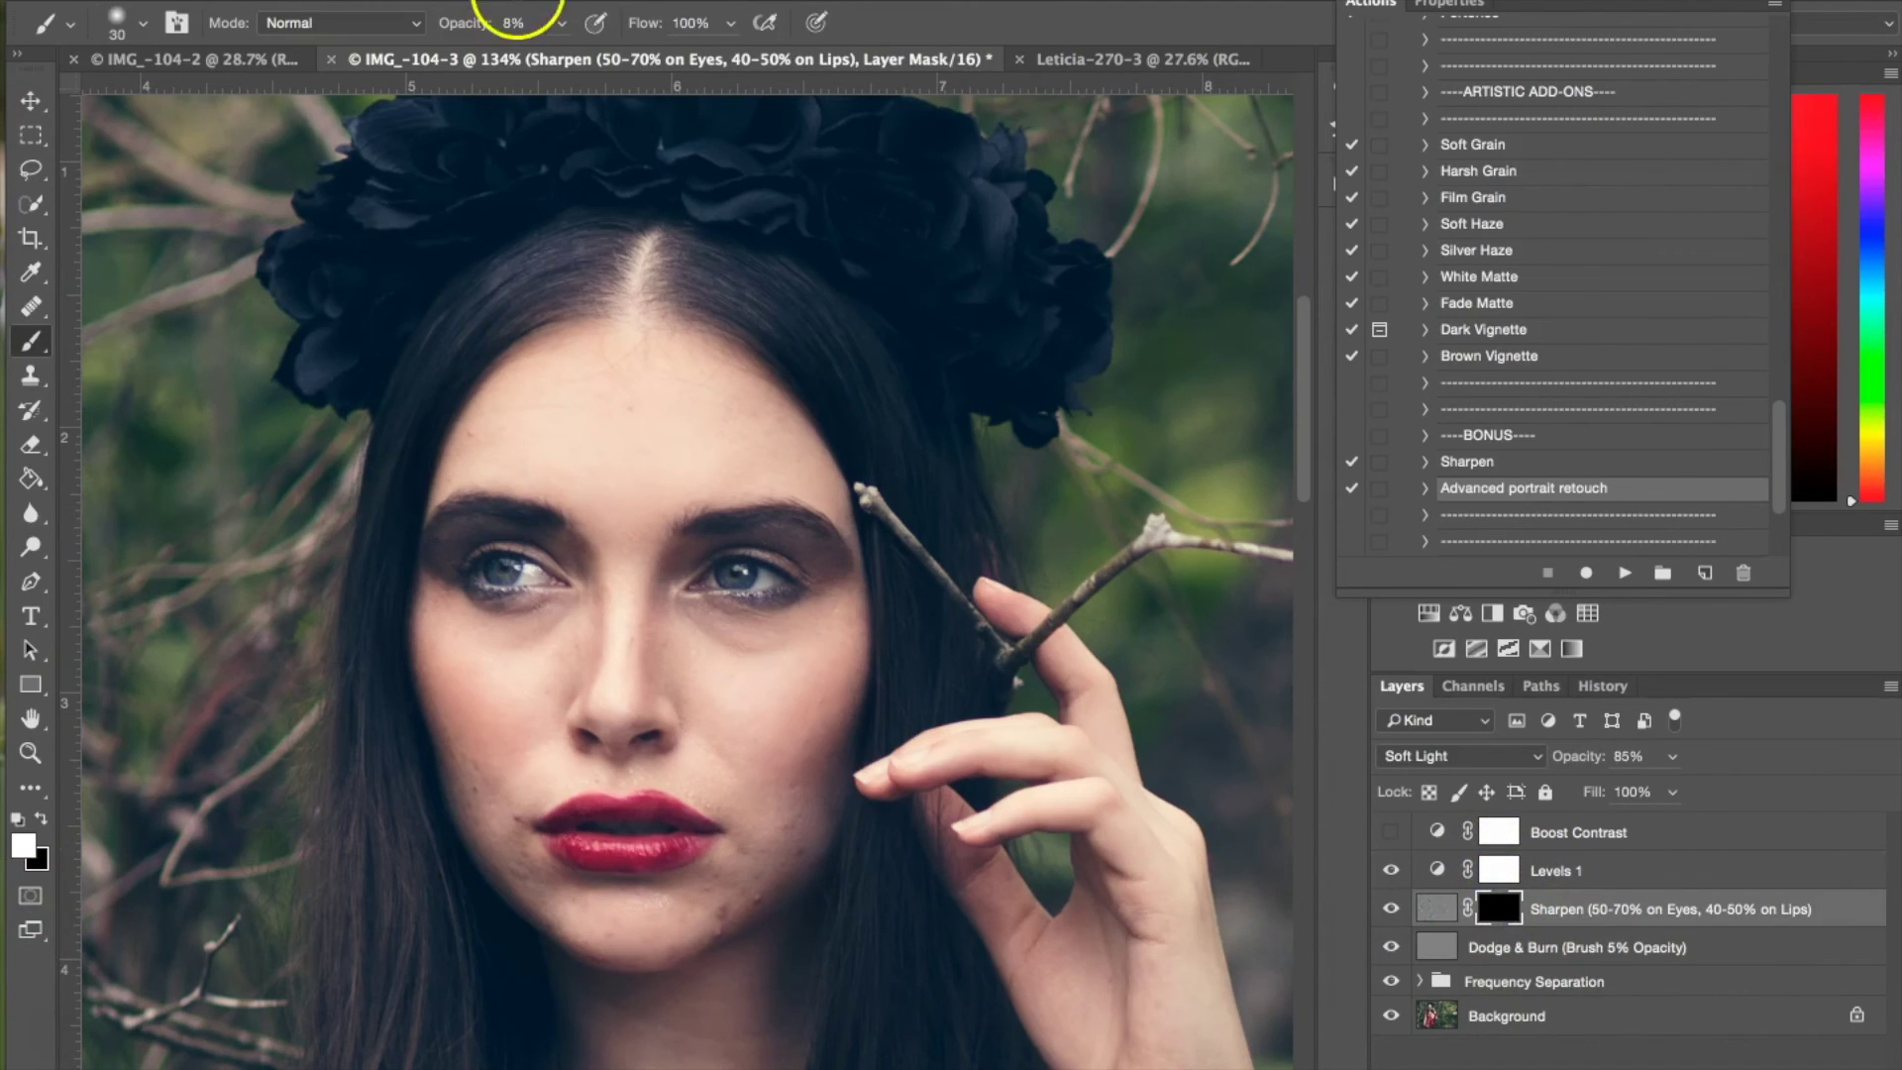
pyautogui.click(561, 23)
pyautogui.moveTo(561, 57); pyautogui.dragTo(613, 61)
pyautogui.click(483, 569)
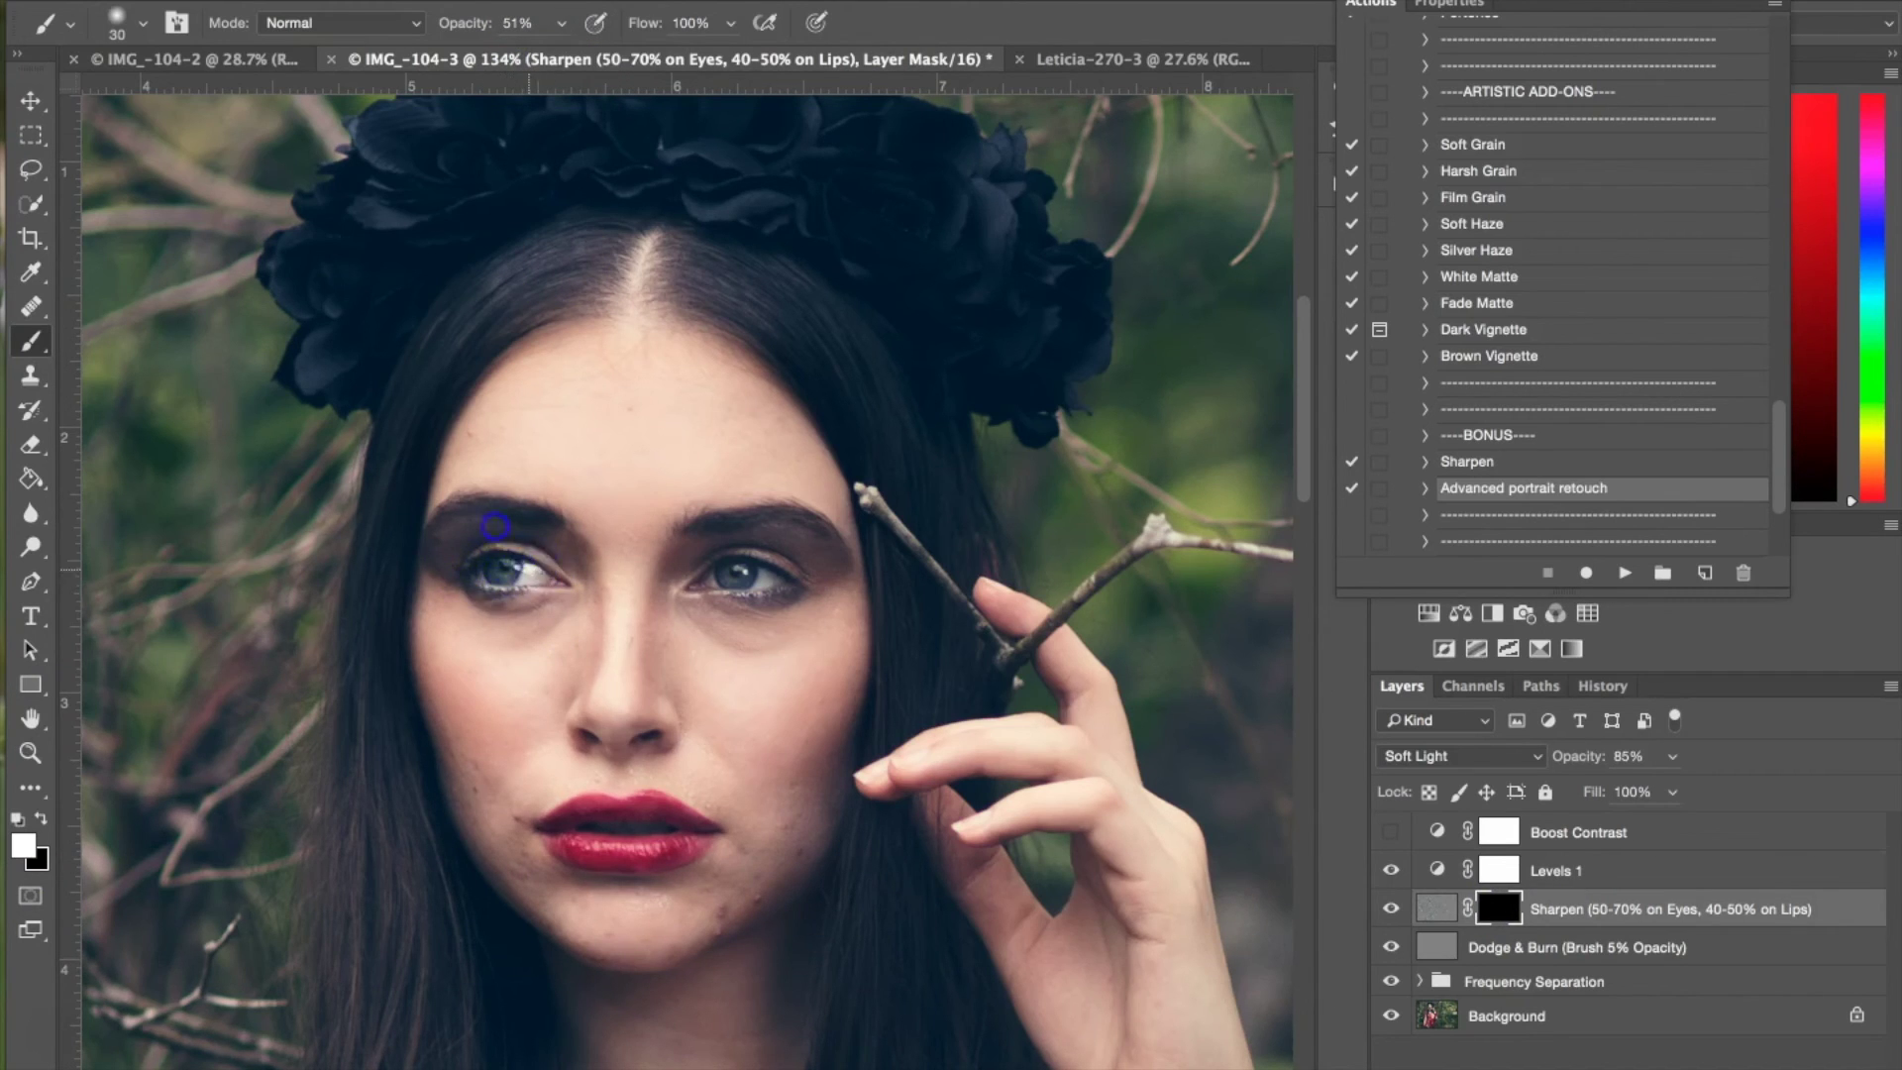
pyautogui.click(782, 590)
pyautogui.moveTo(727, 556); pyautogui.dragTo(773, 568)
pyautogui.moveTo(666, 847); pyautogui.dragTo(549, 841)
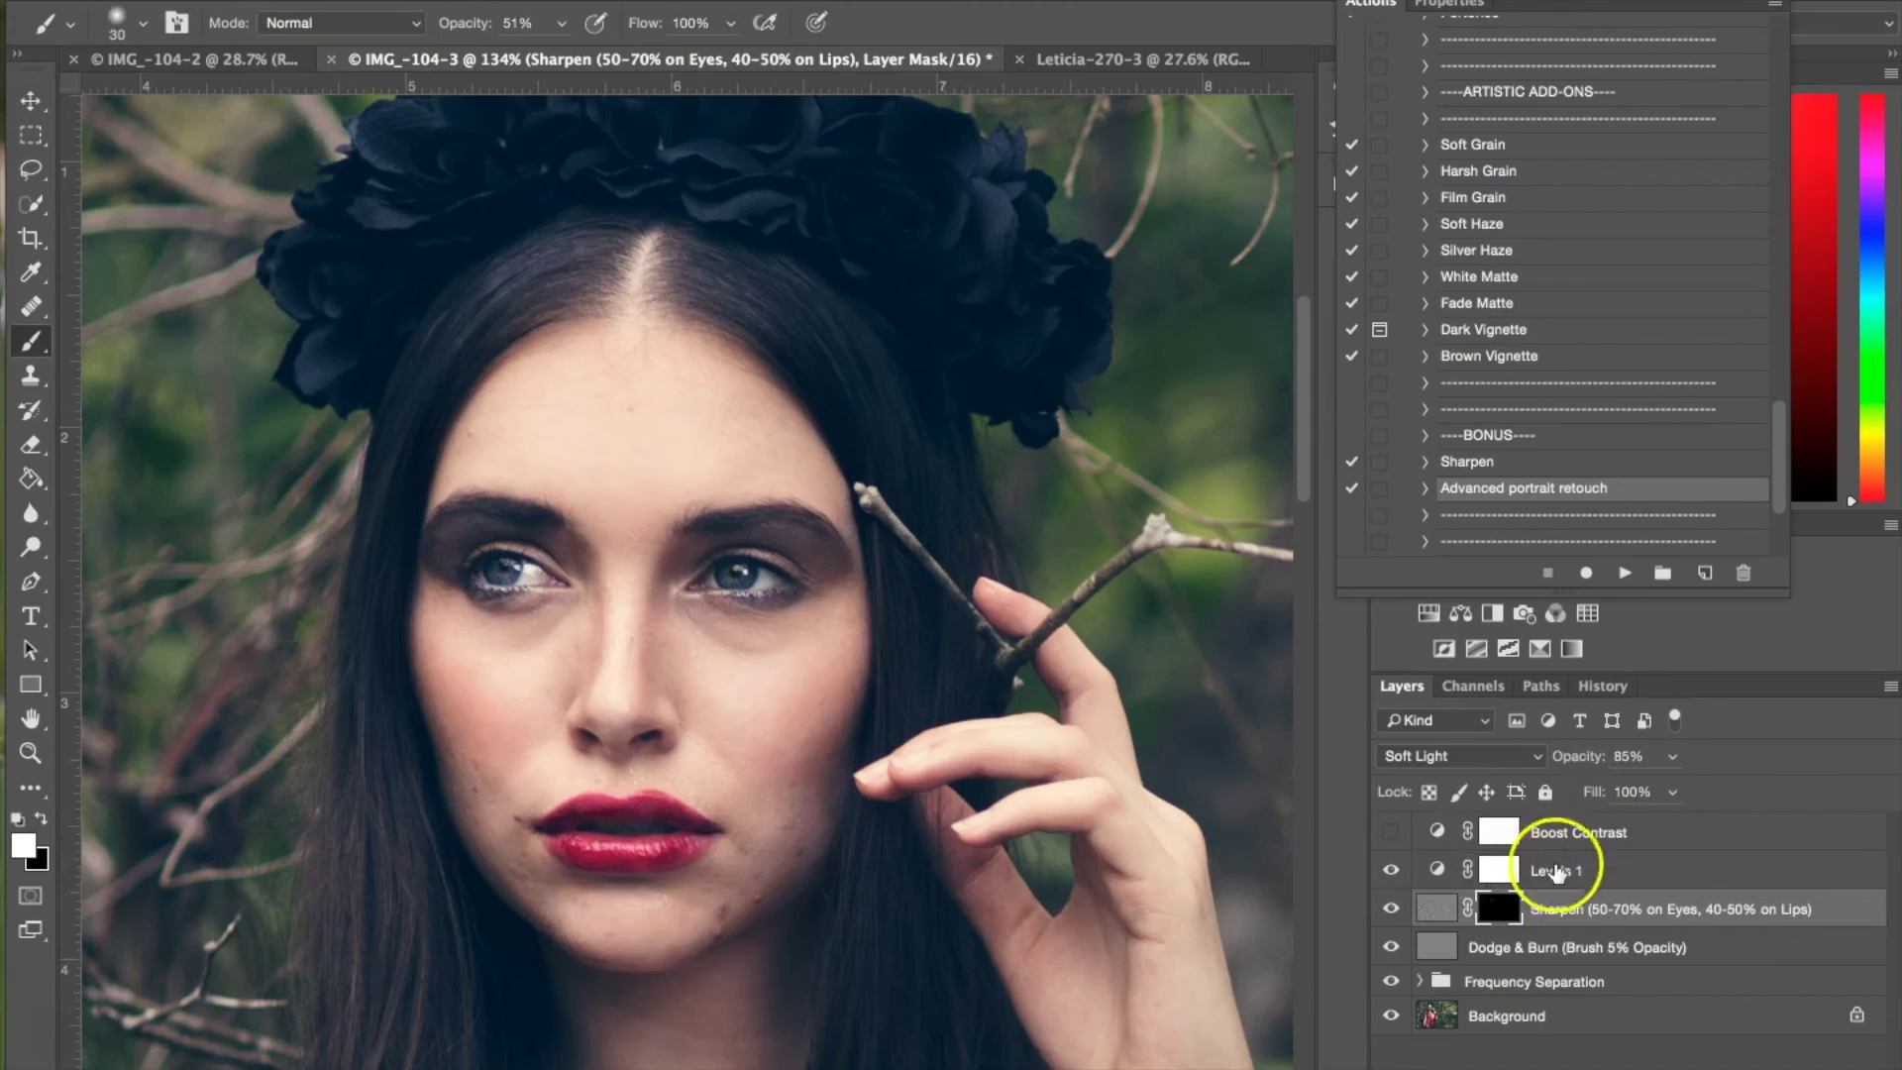
# In the Levels 1 adjustment, set the Blue channel's output levels to 5 and 251.
pyautogui.click(1499, 869)
pyautogui.press('super+minus')
pyautogui.press('super+minus')
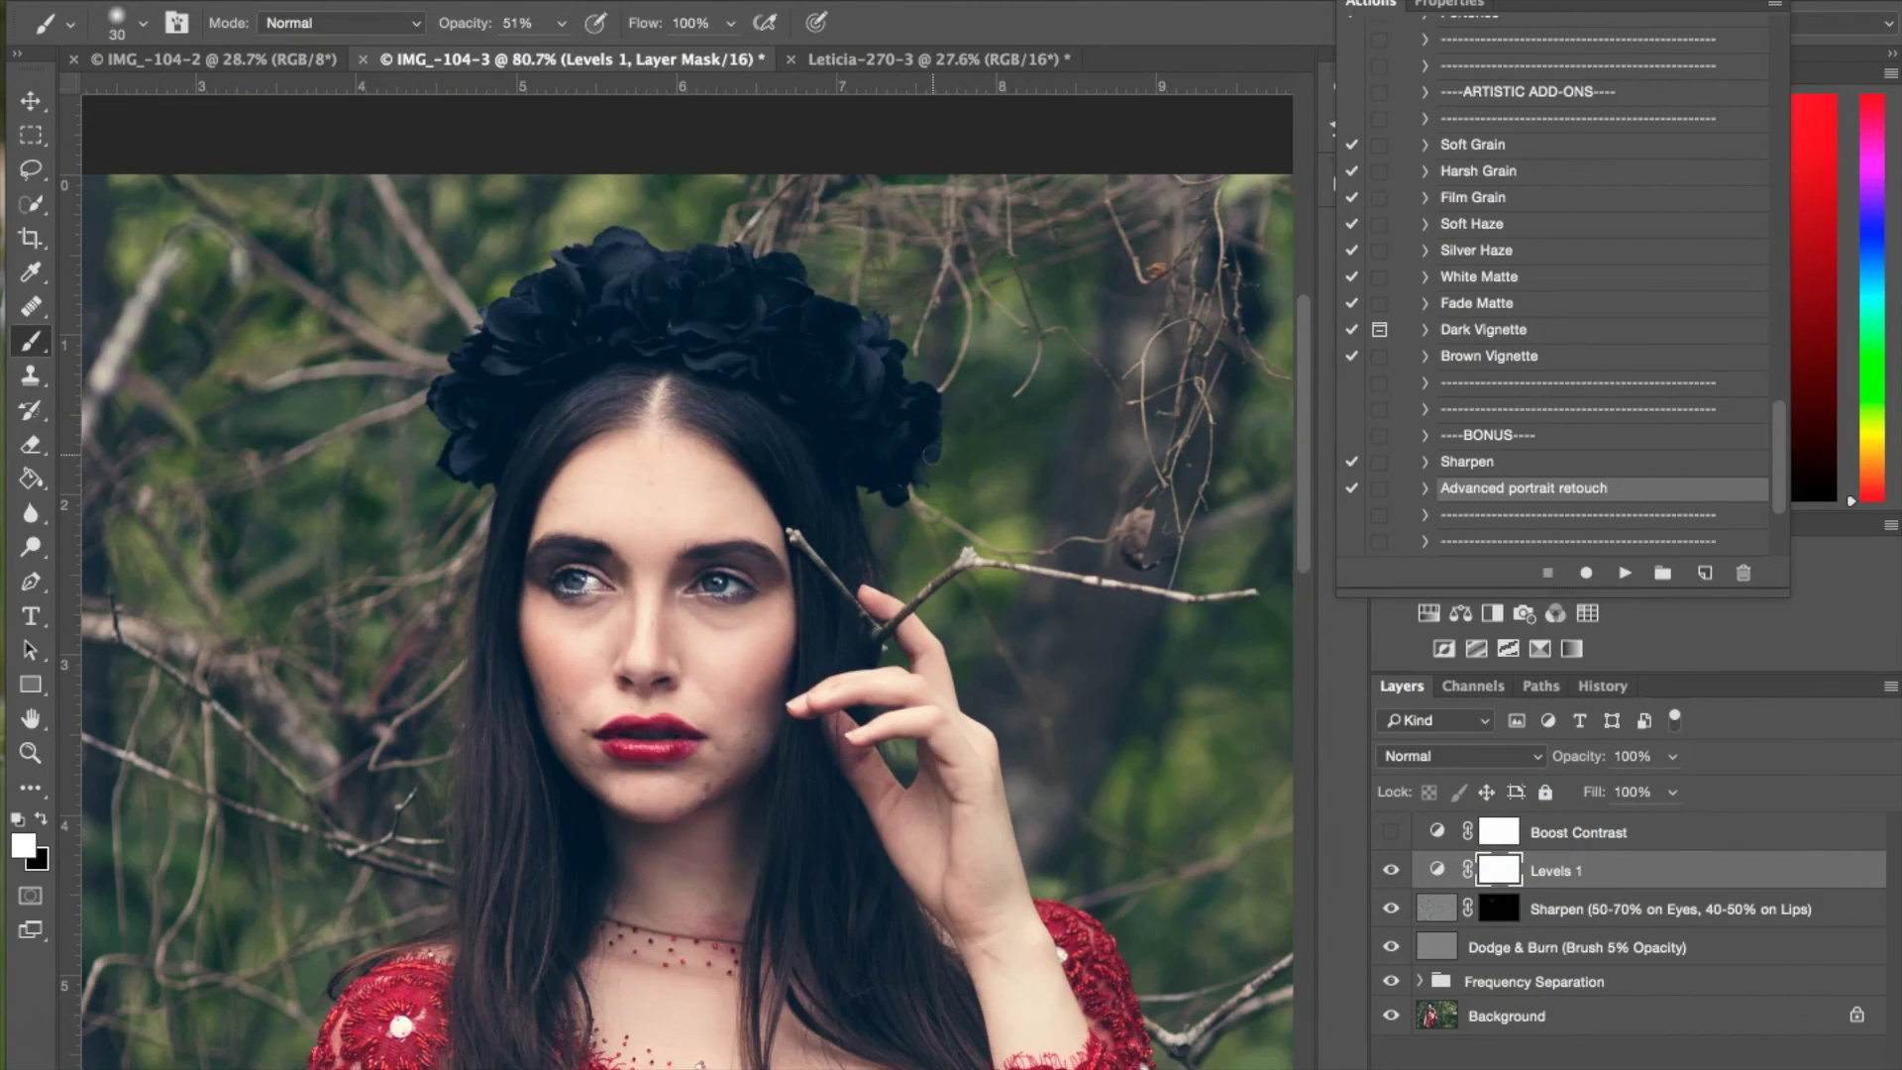
pyautogui.scroll(-4, 683, 574)
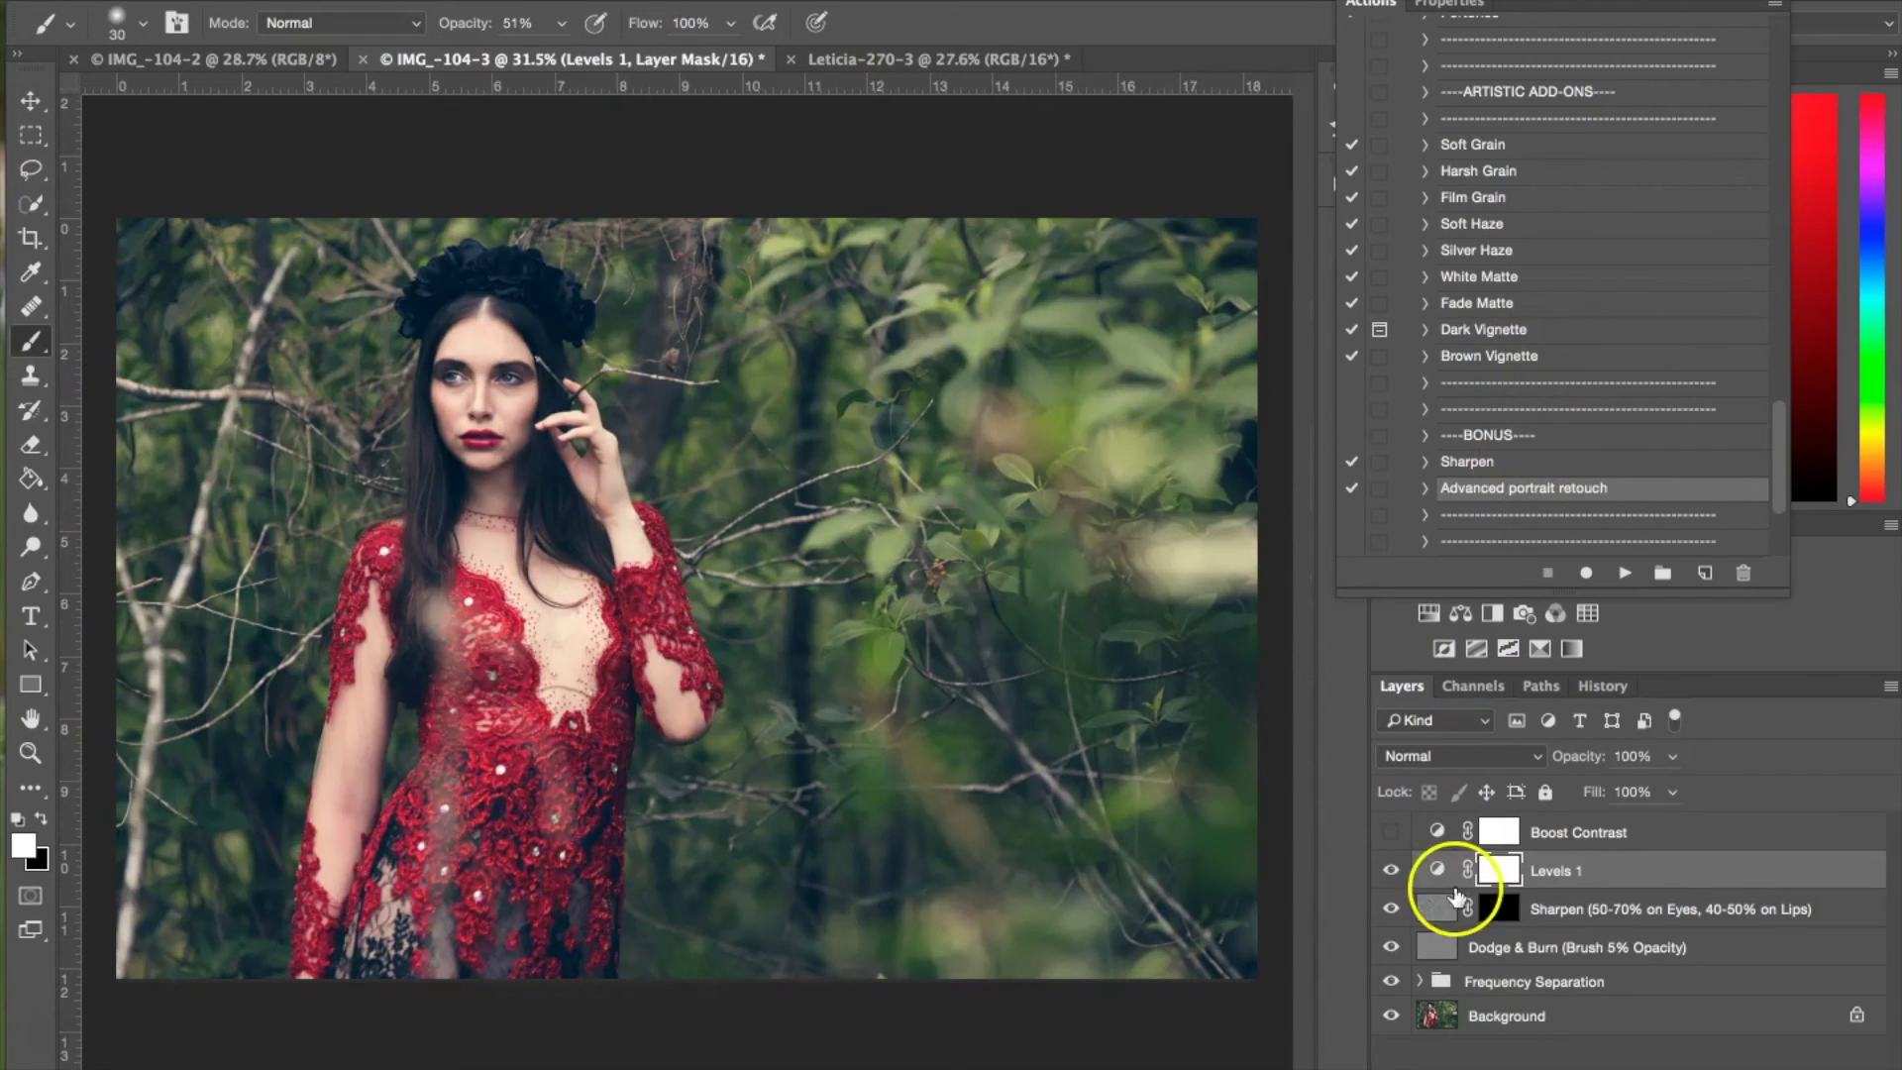
pyautogui.click(1501, 870)
pyautogui.click(1366, 33)
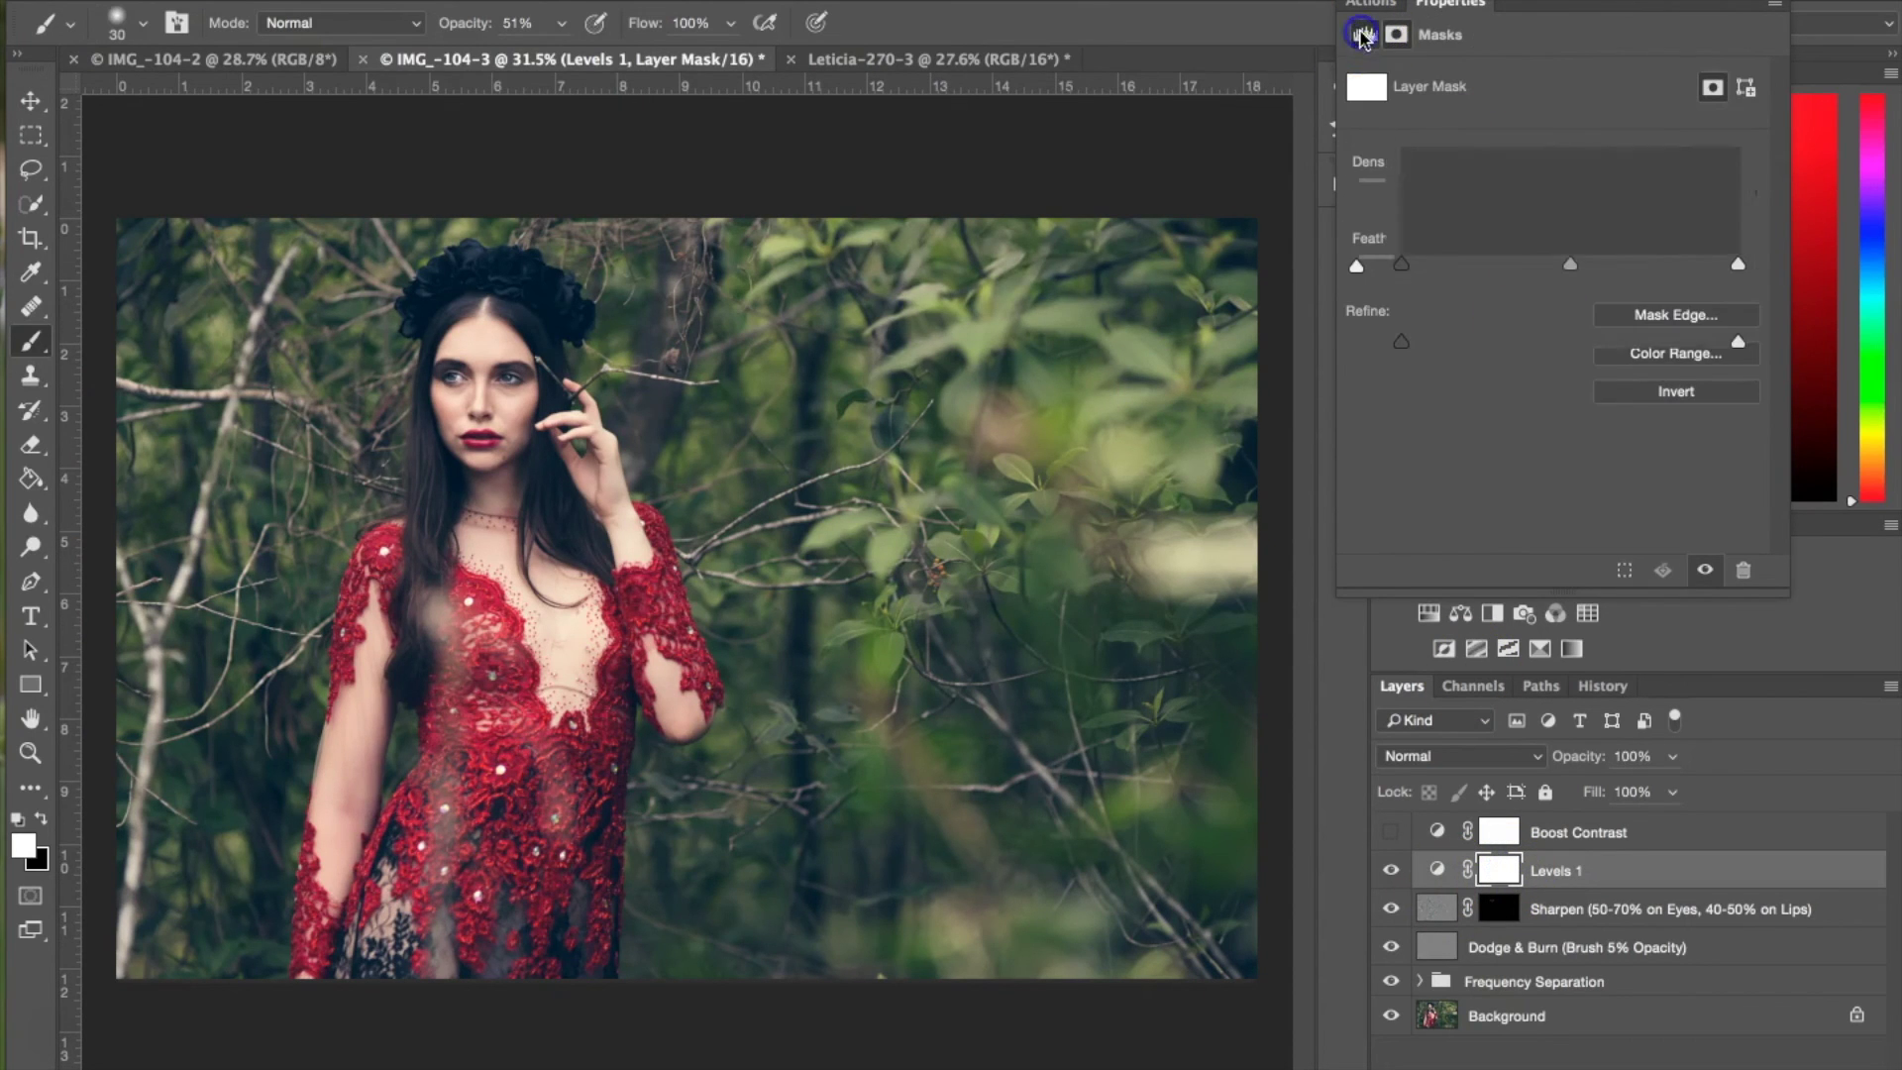
pyautogui.click(1565, 121)
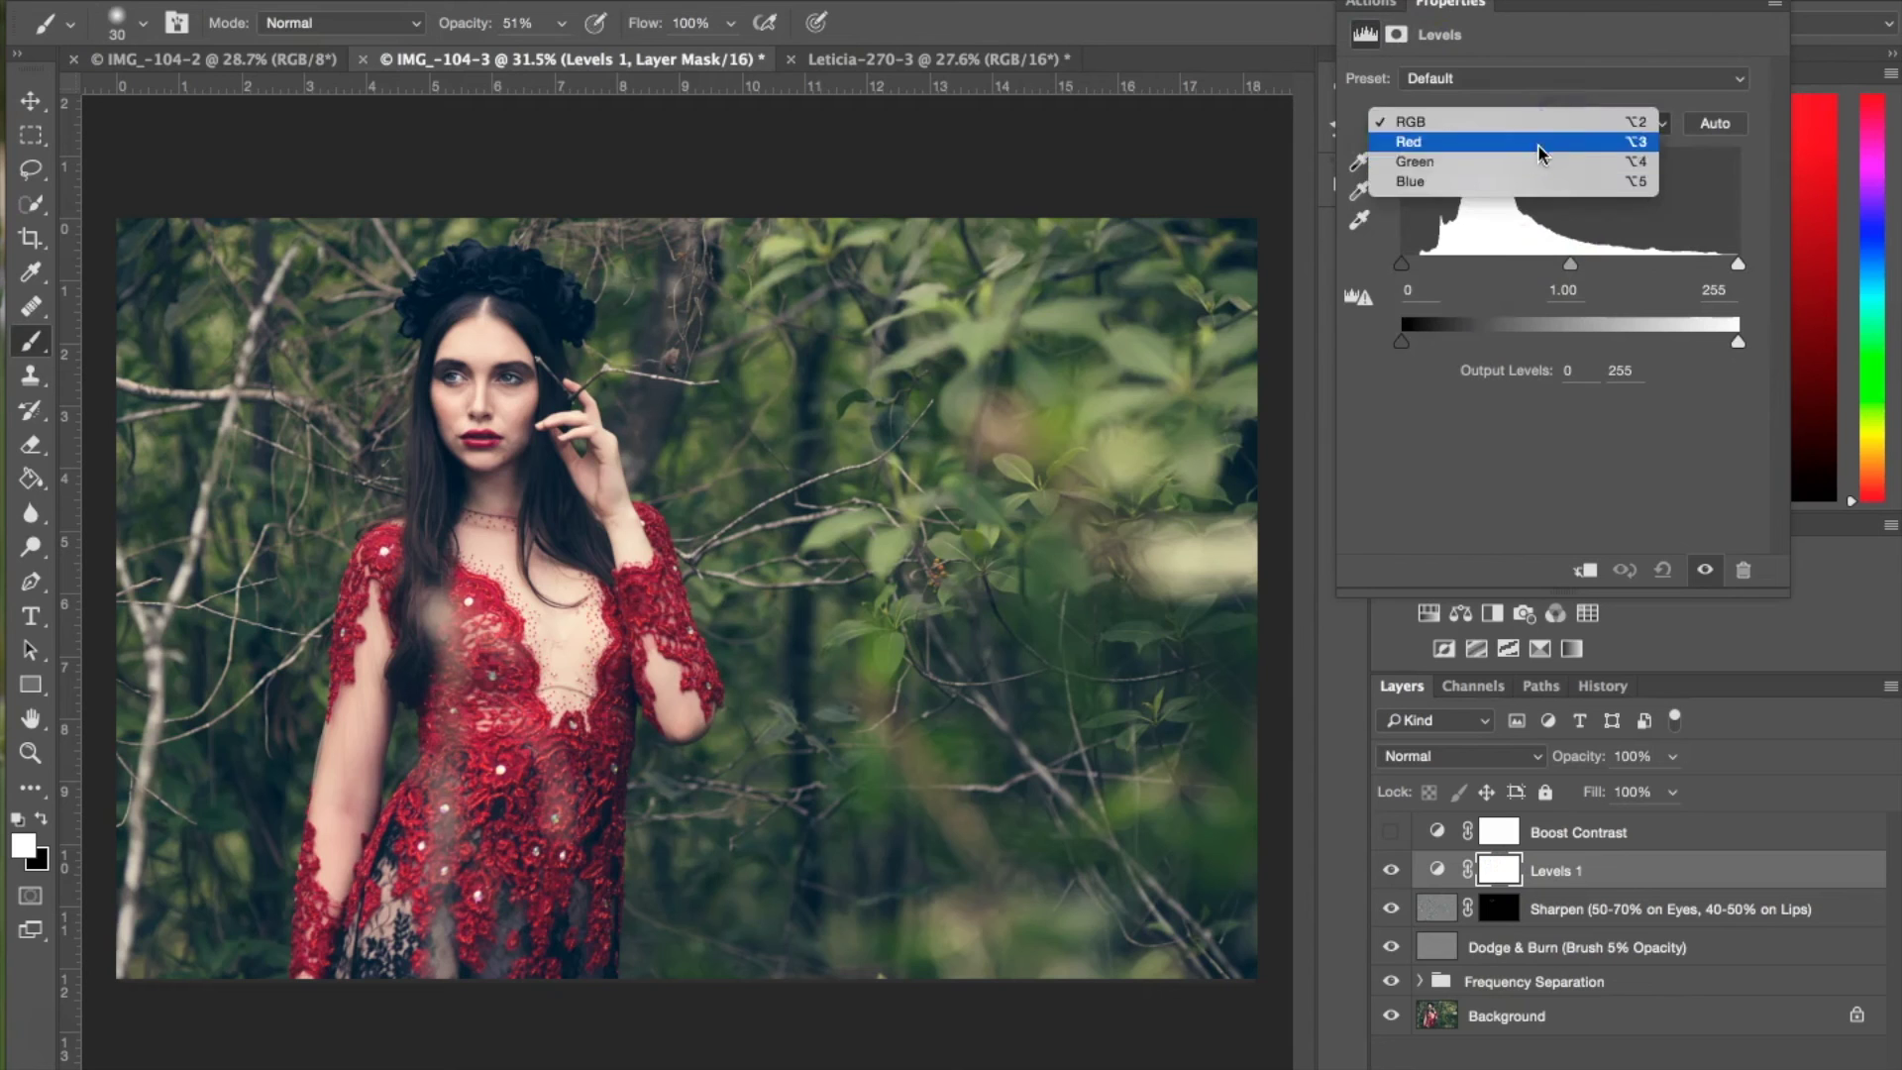
pyautogui.click(1537, 181)
pyautogui.moveTo(1402, 346); pyautogui.dragTo(1415, 344)
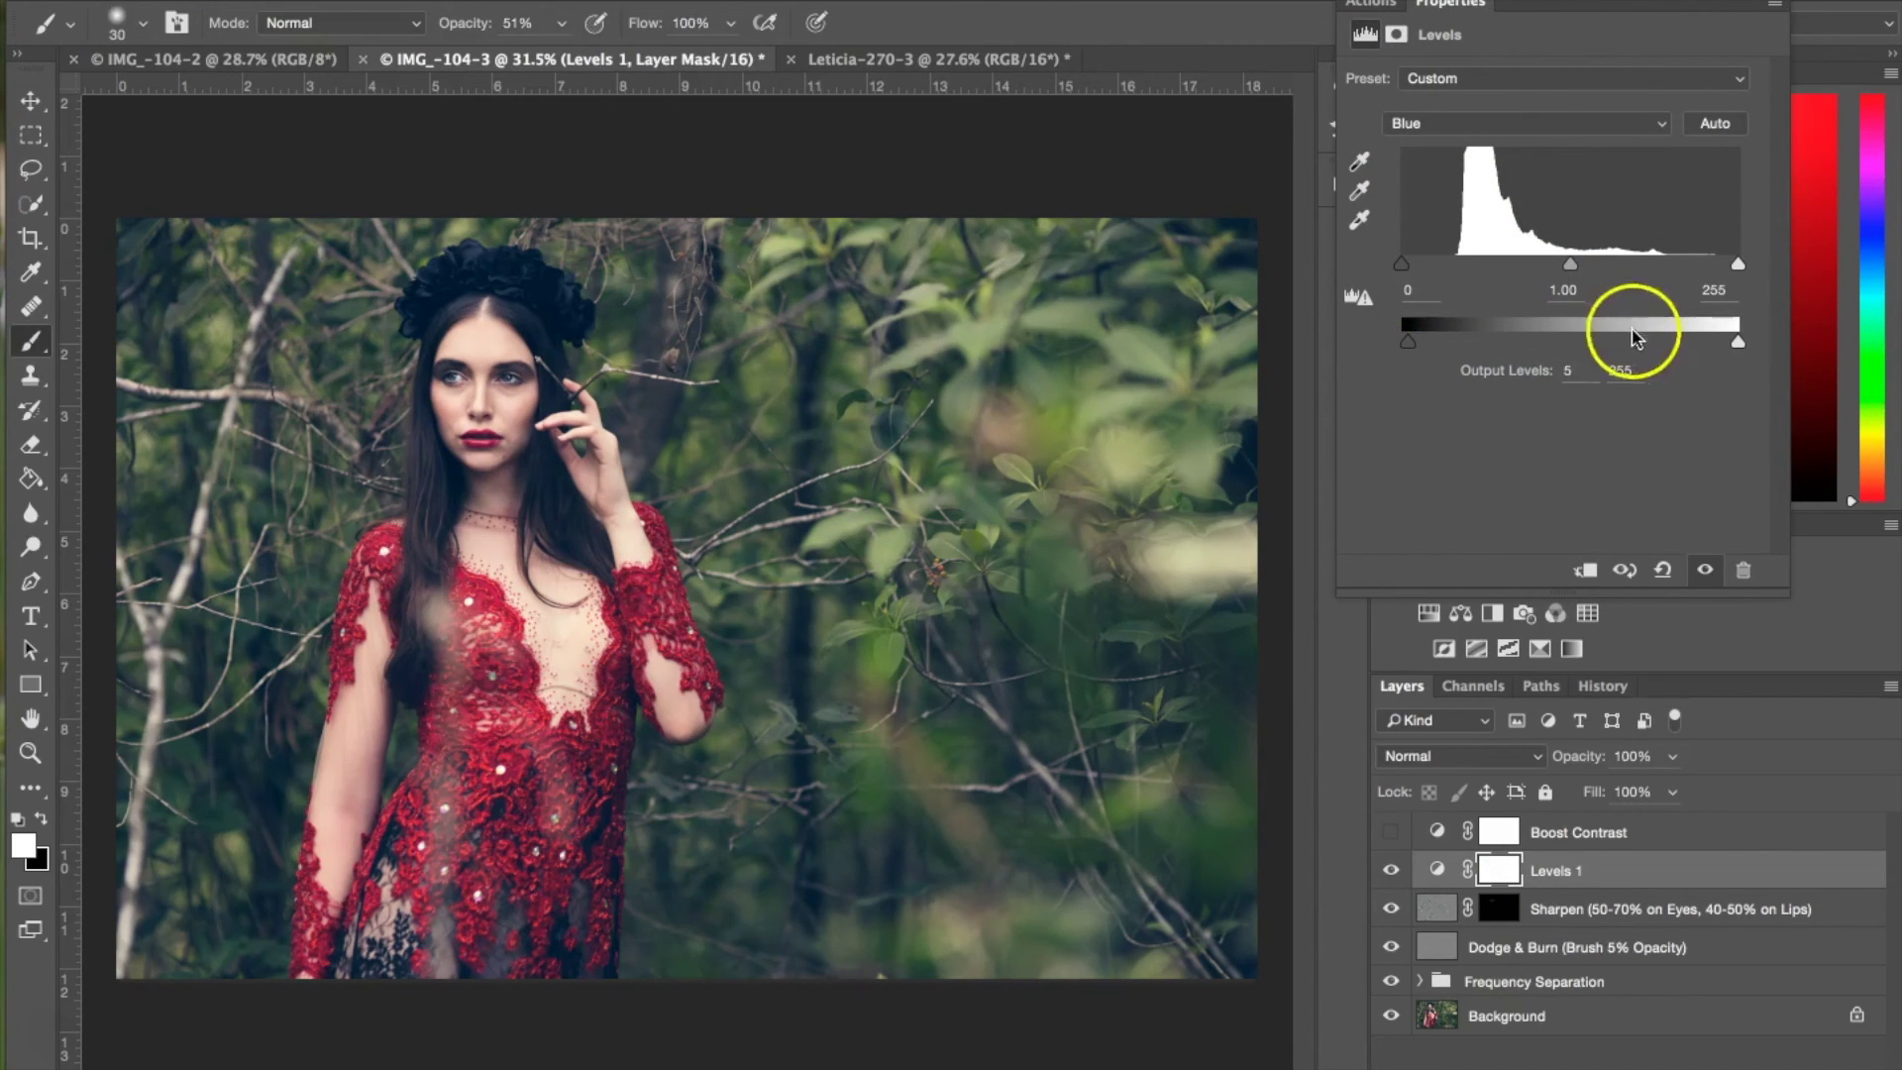
pyautogui.moveTo(1738, 343); pyautogui.dragTo(1732, 347)
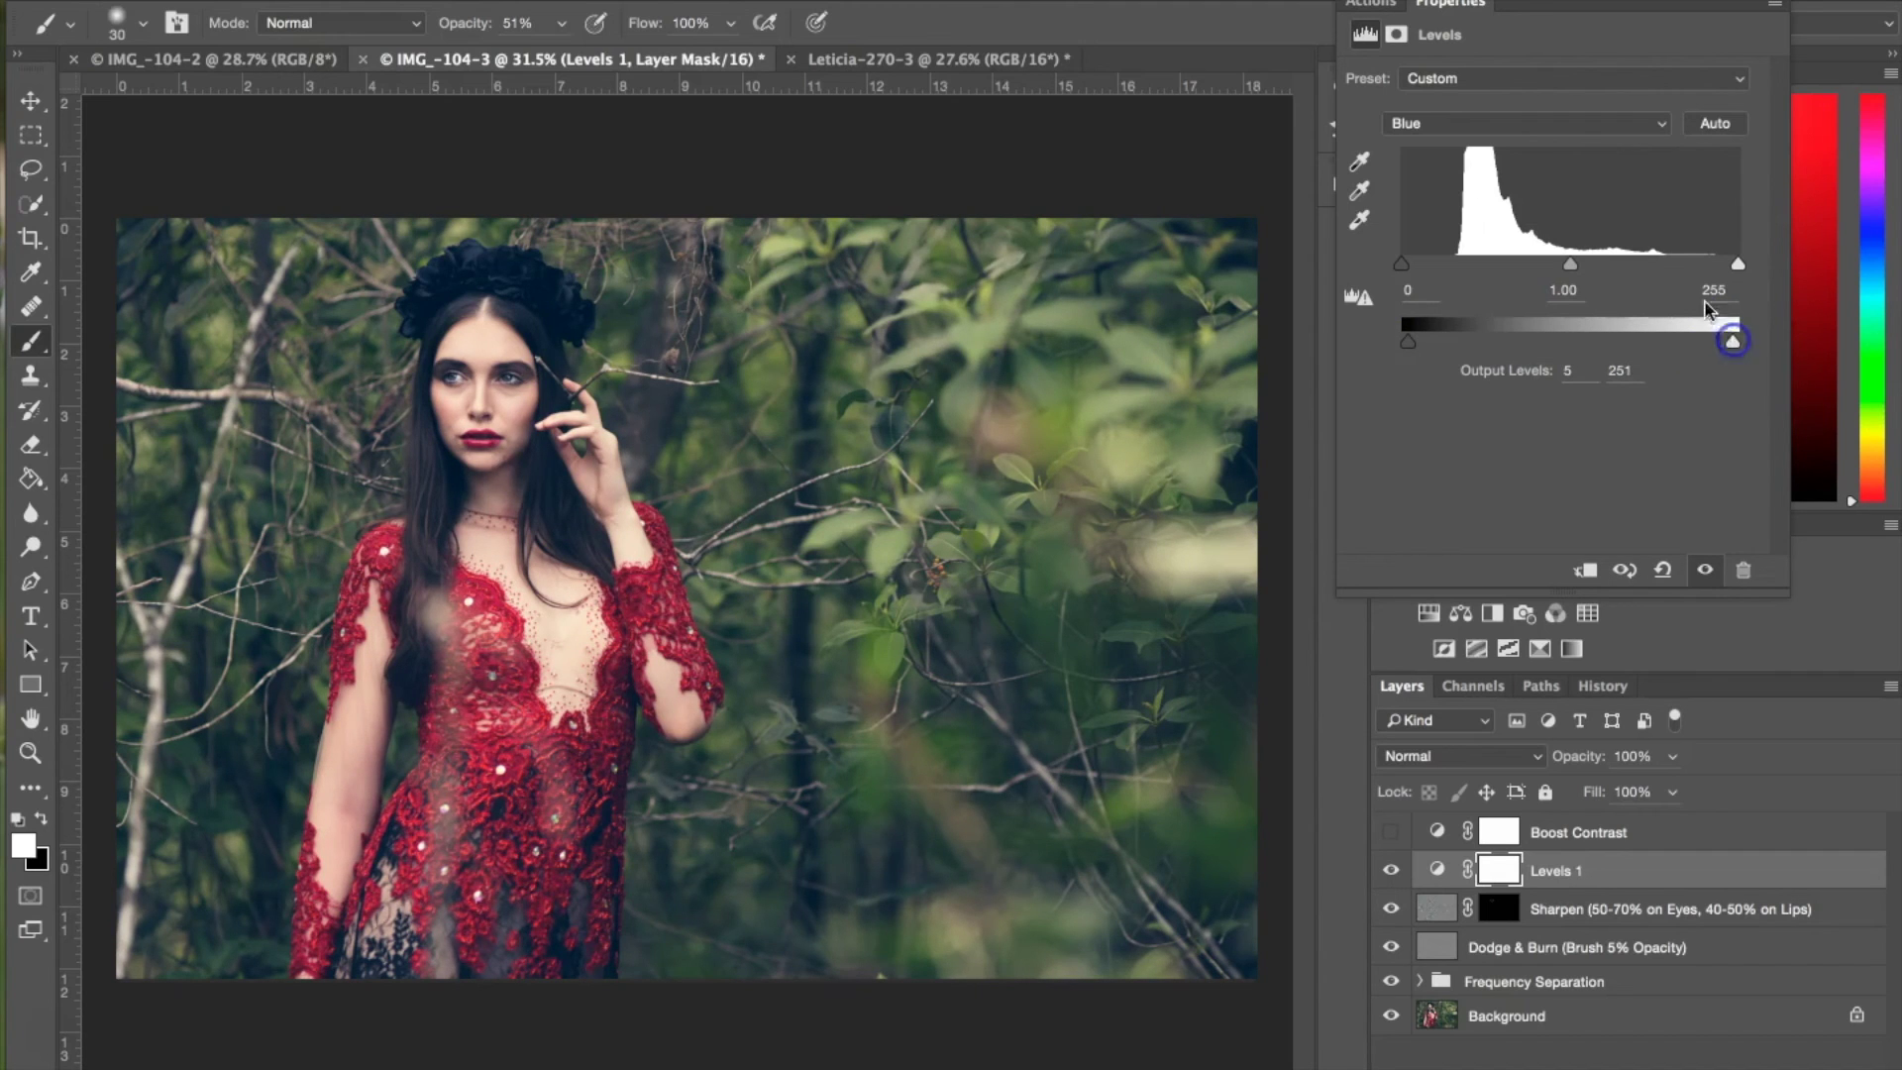
# Set the Levels 1 Red channel's output levels to 3 and 250, then collapse the adjustment settings.
pyautogui.click(1558, 125)
pyautogui.click(1555, 87)
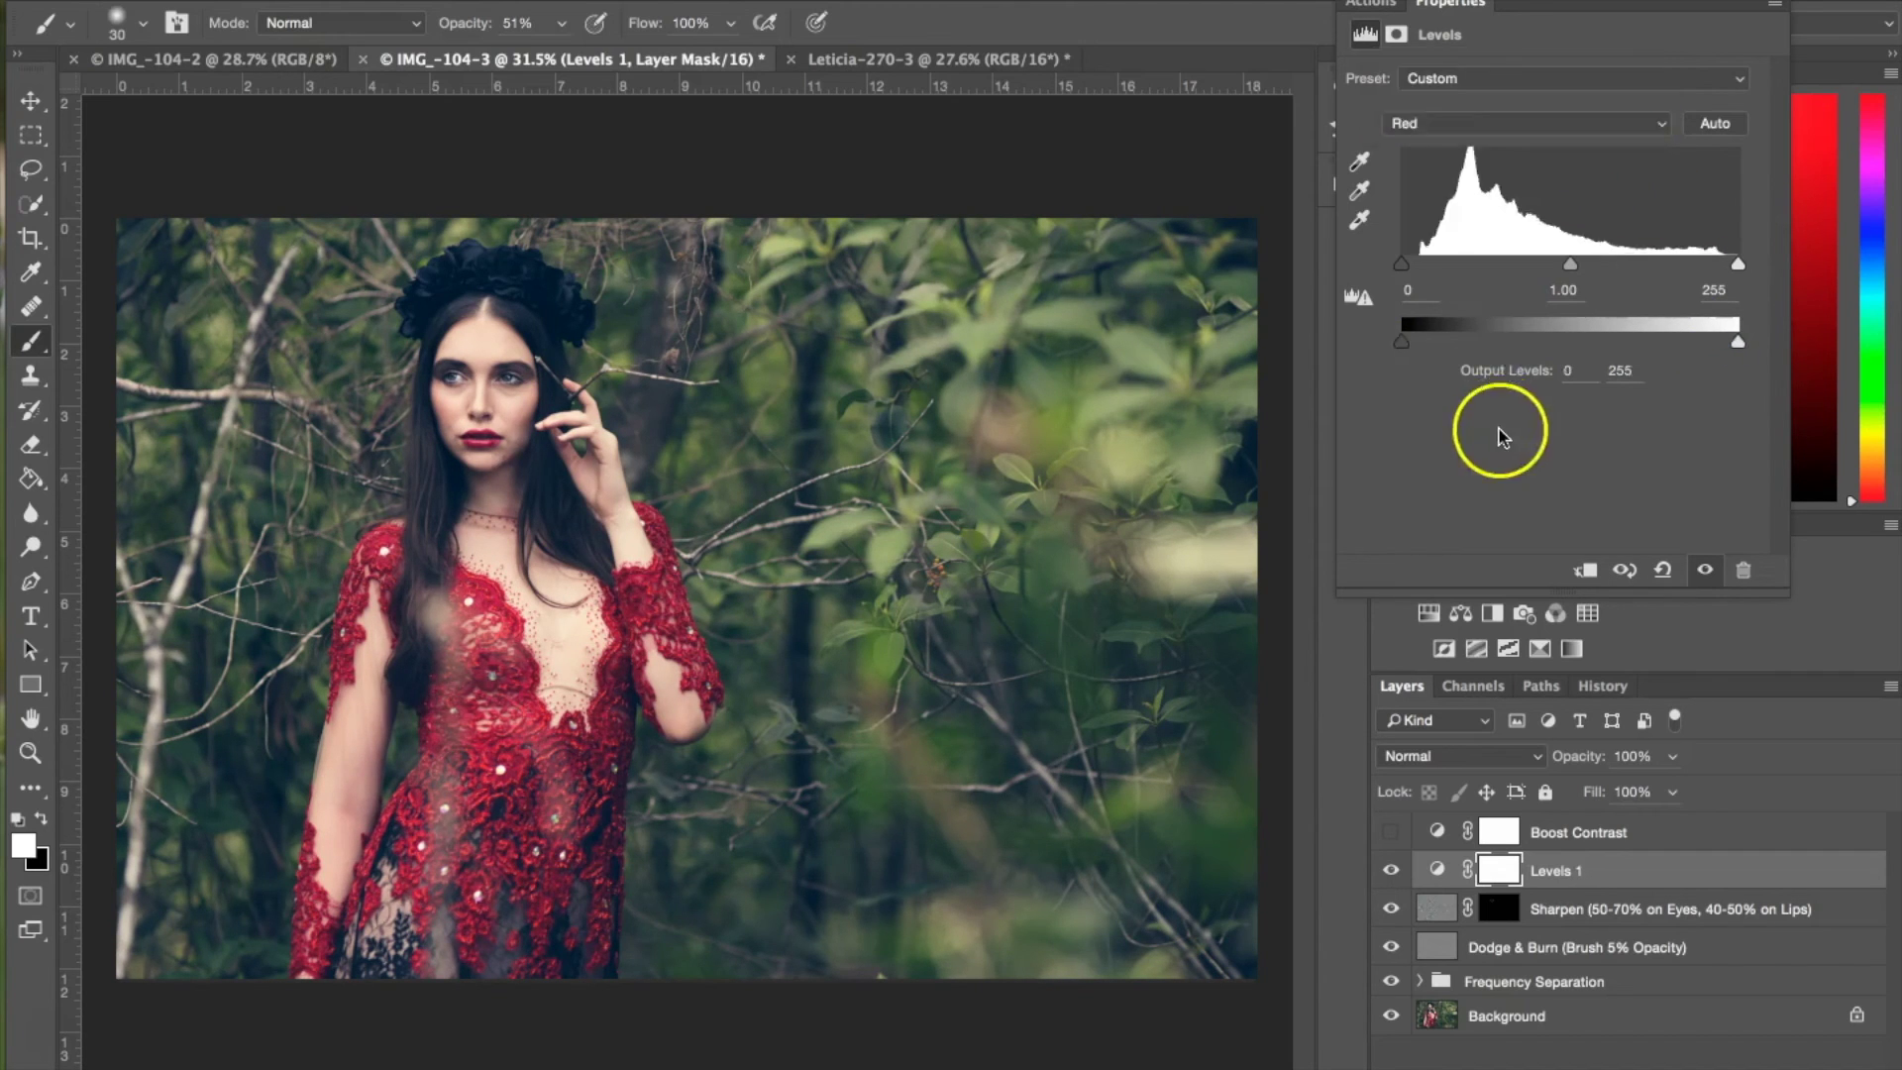
pyautogui.moveTo(1402, 343); pyautogui.dragTo(1425, 344)
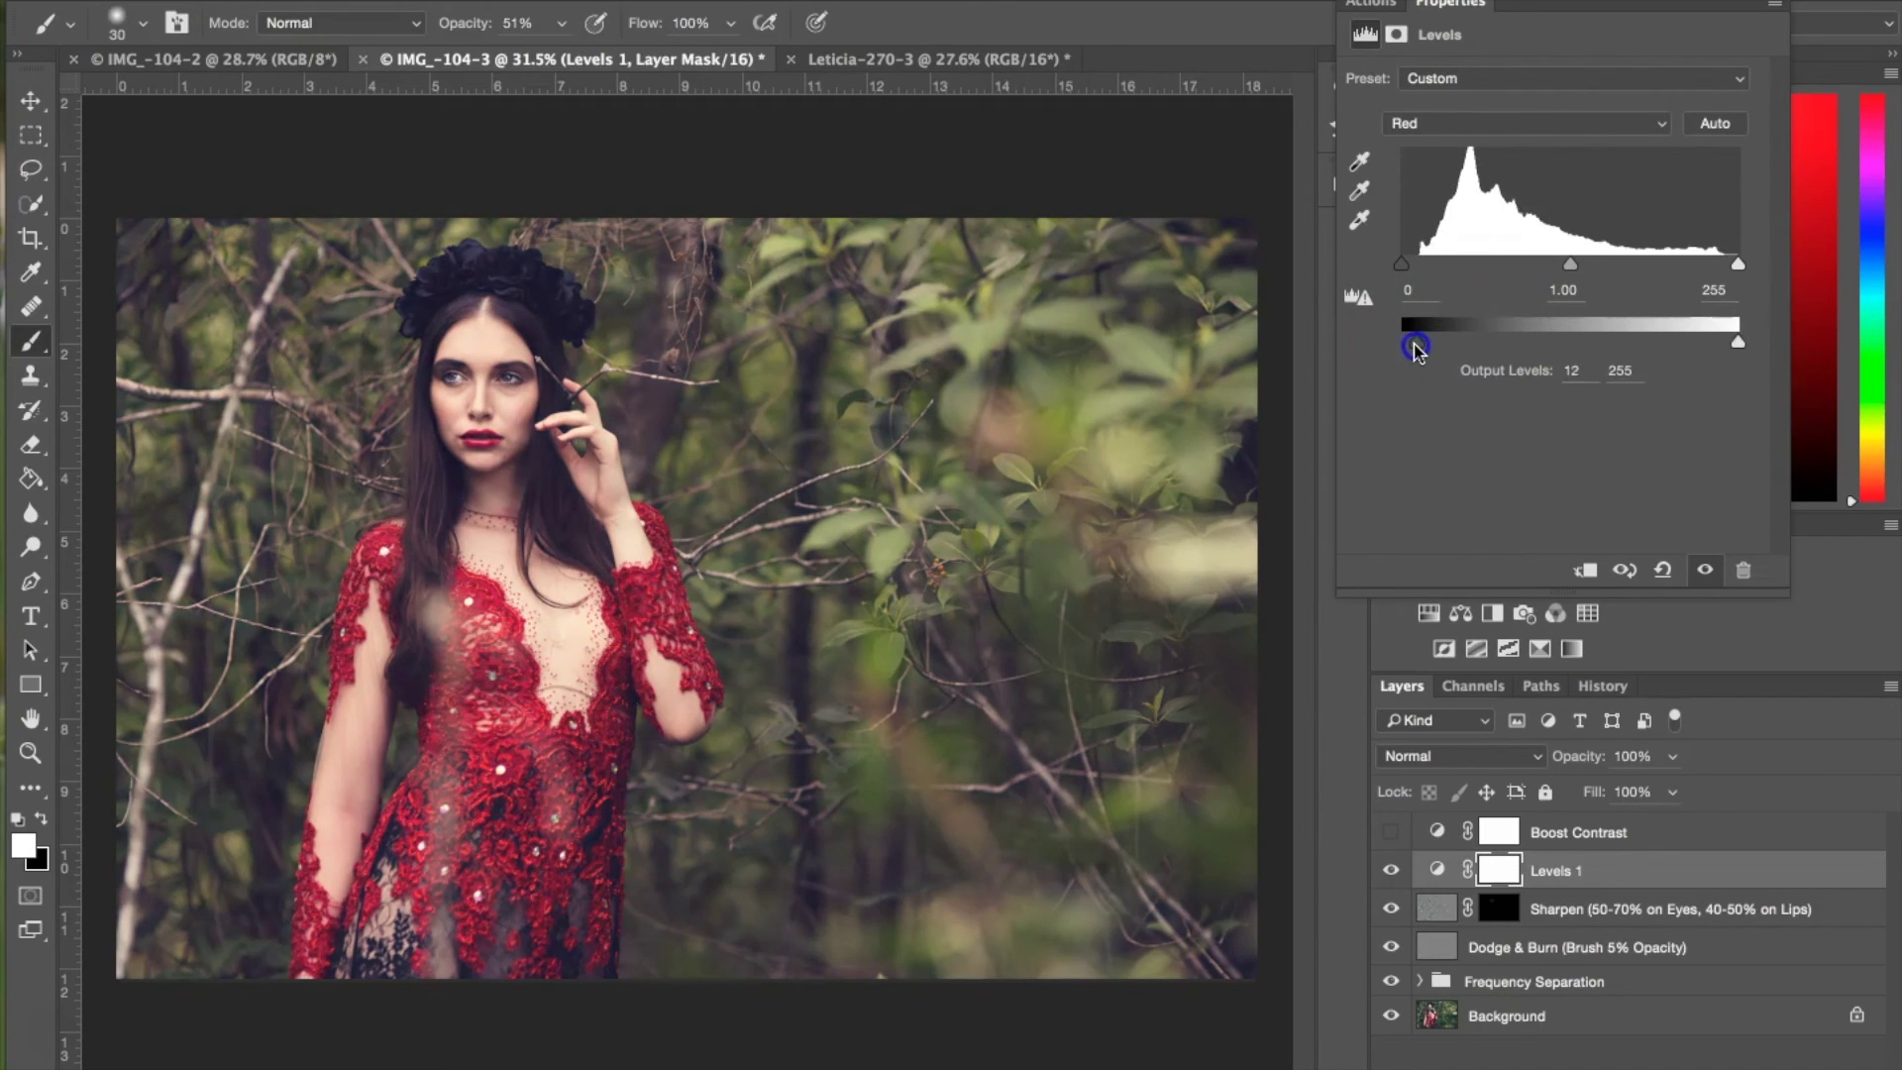
pyautogui.moveTo(1737, 343); pyautogui.dragTo(1734, 345)
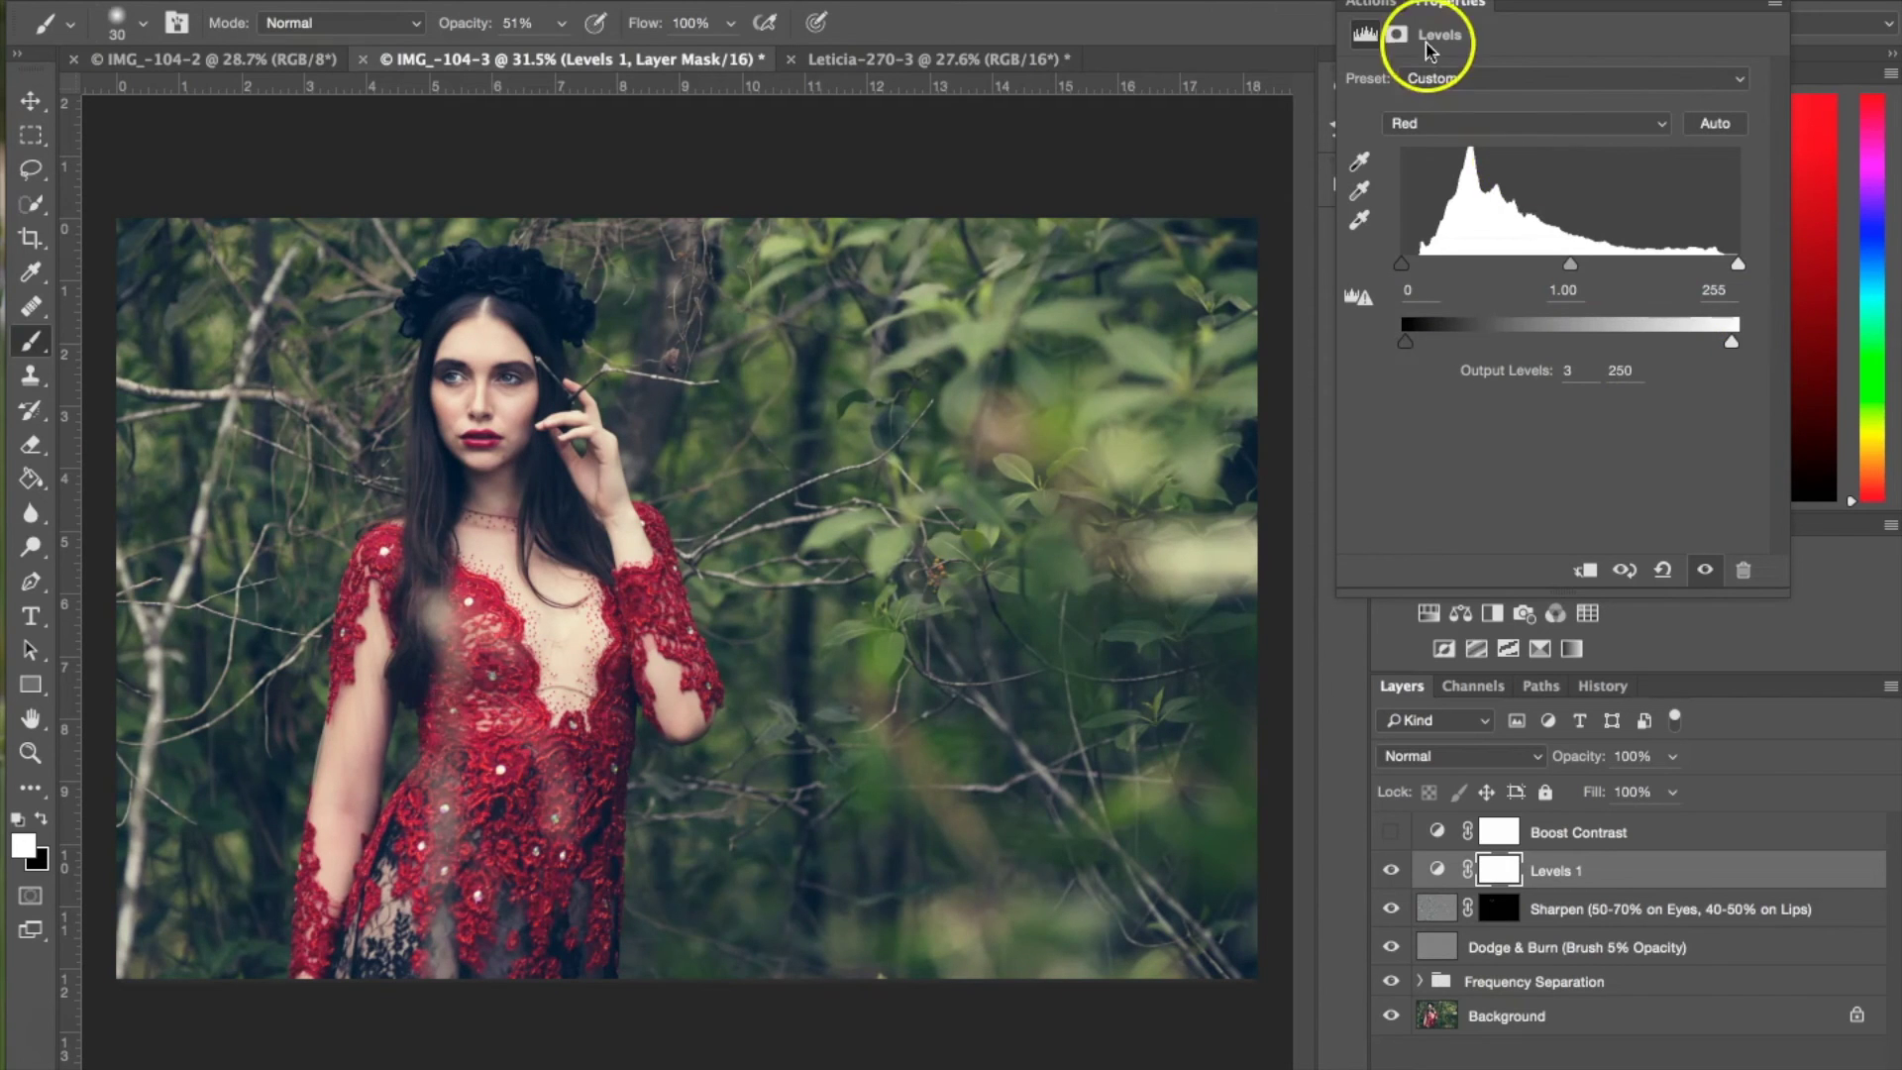
pyautogui.click(1346, 3)
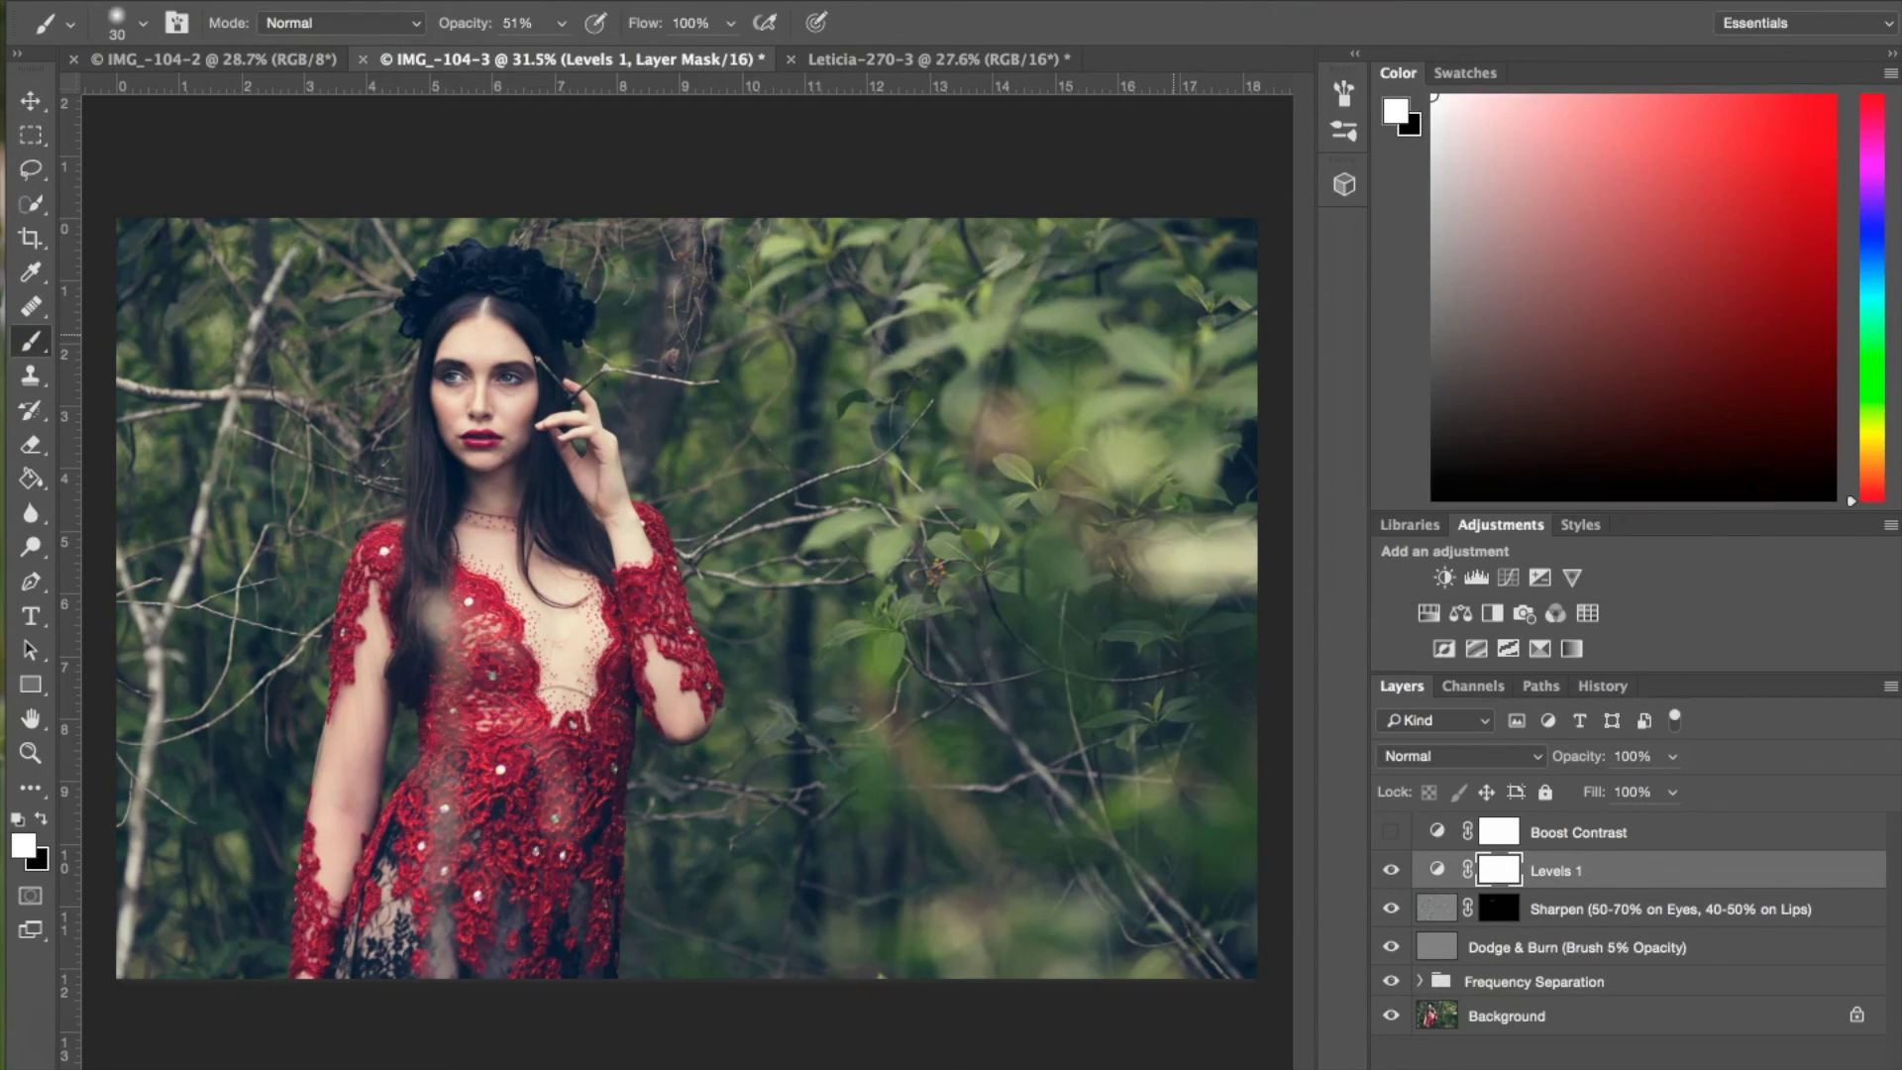
# Flatten the image into the Background layer, discarding the hidden layers.
pyautogui.rightClick(1486, 1019)
pyautogui.click(1590, 1046)
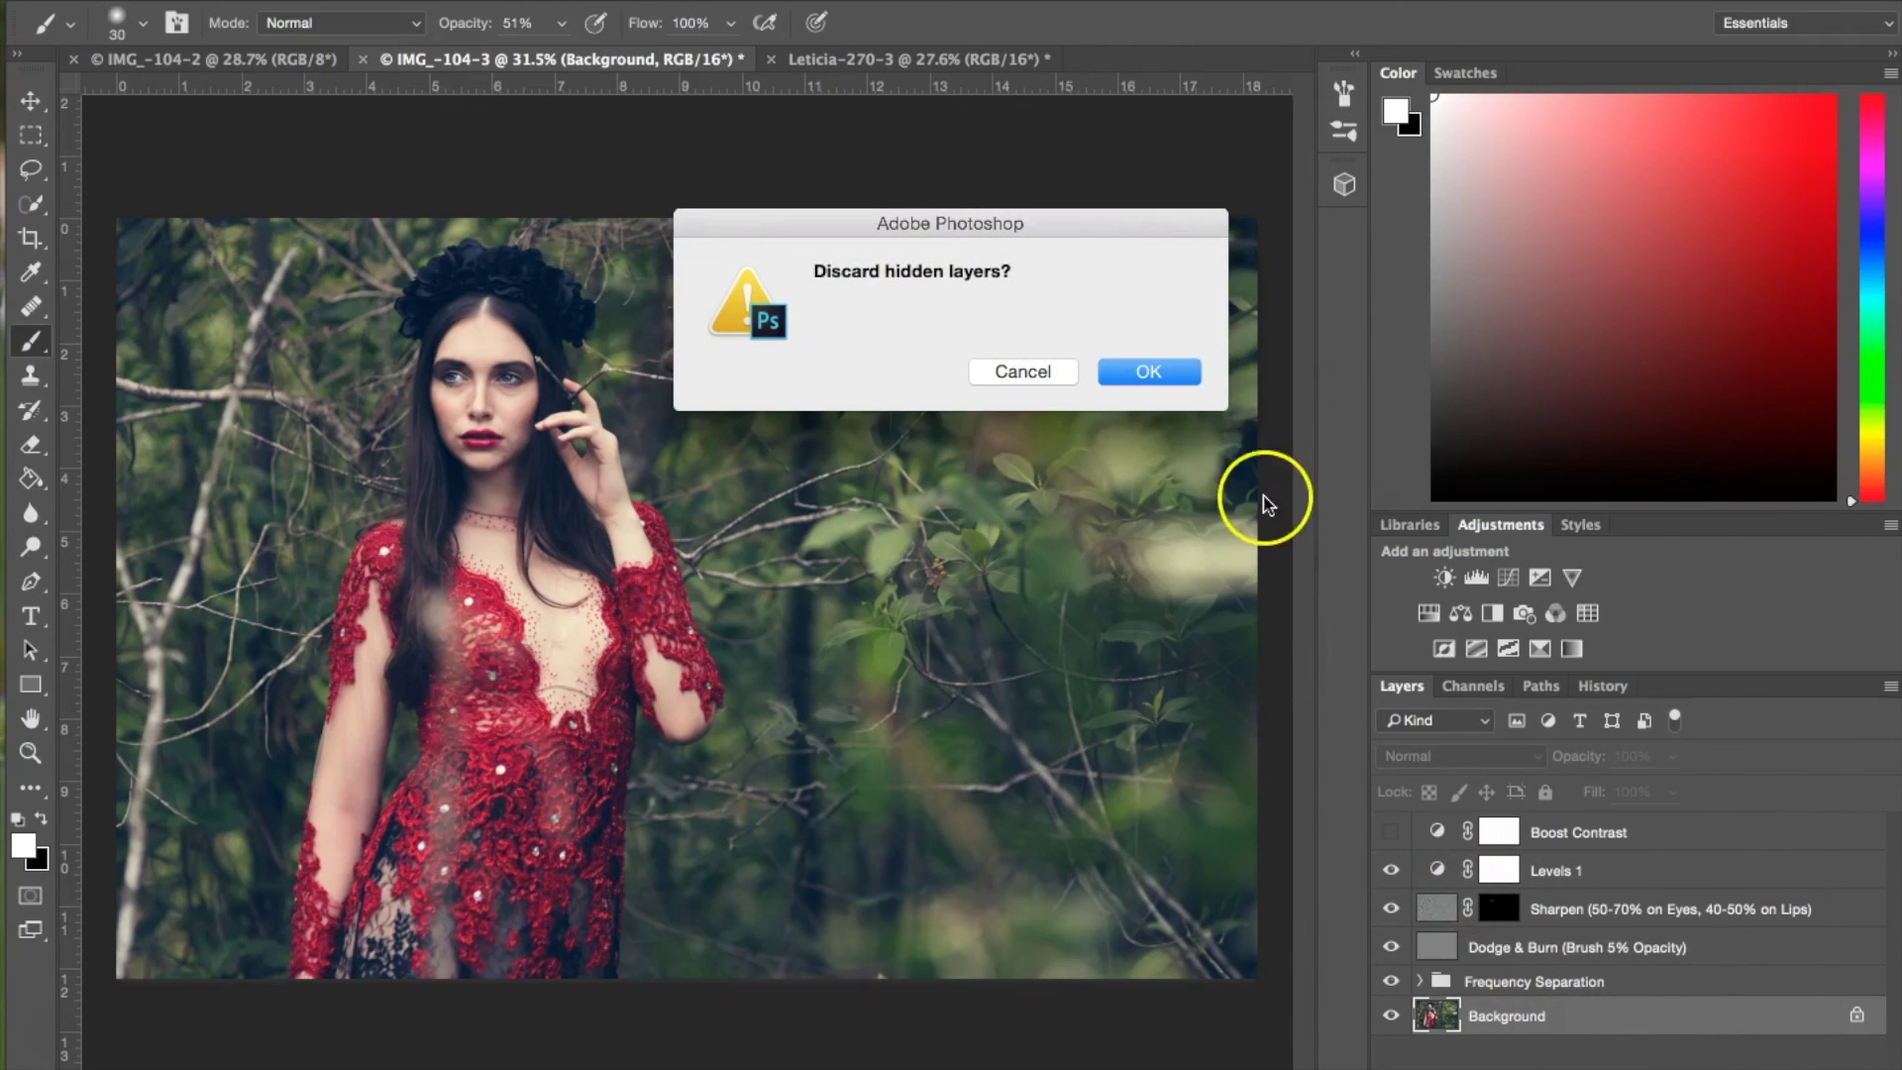
pyautogui.click(1149, 364)
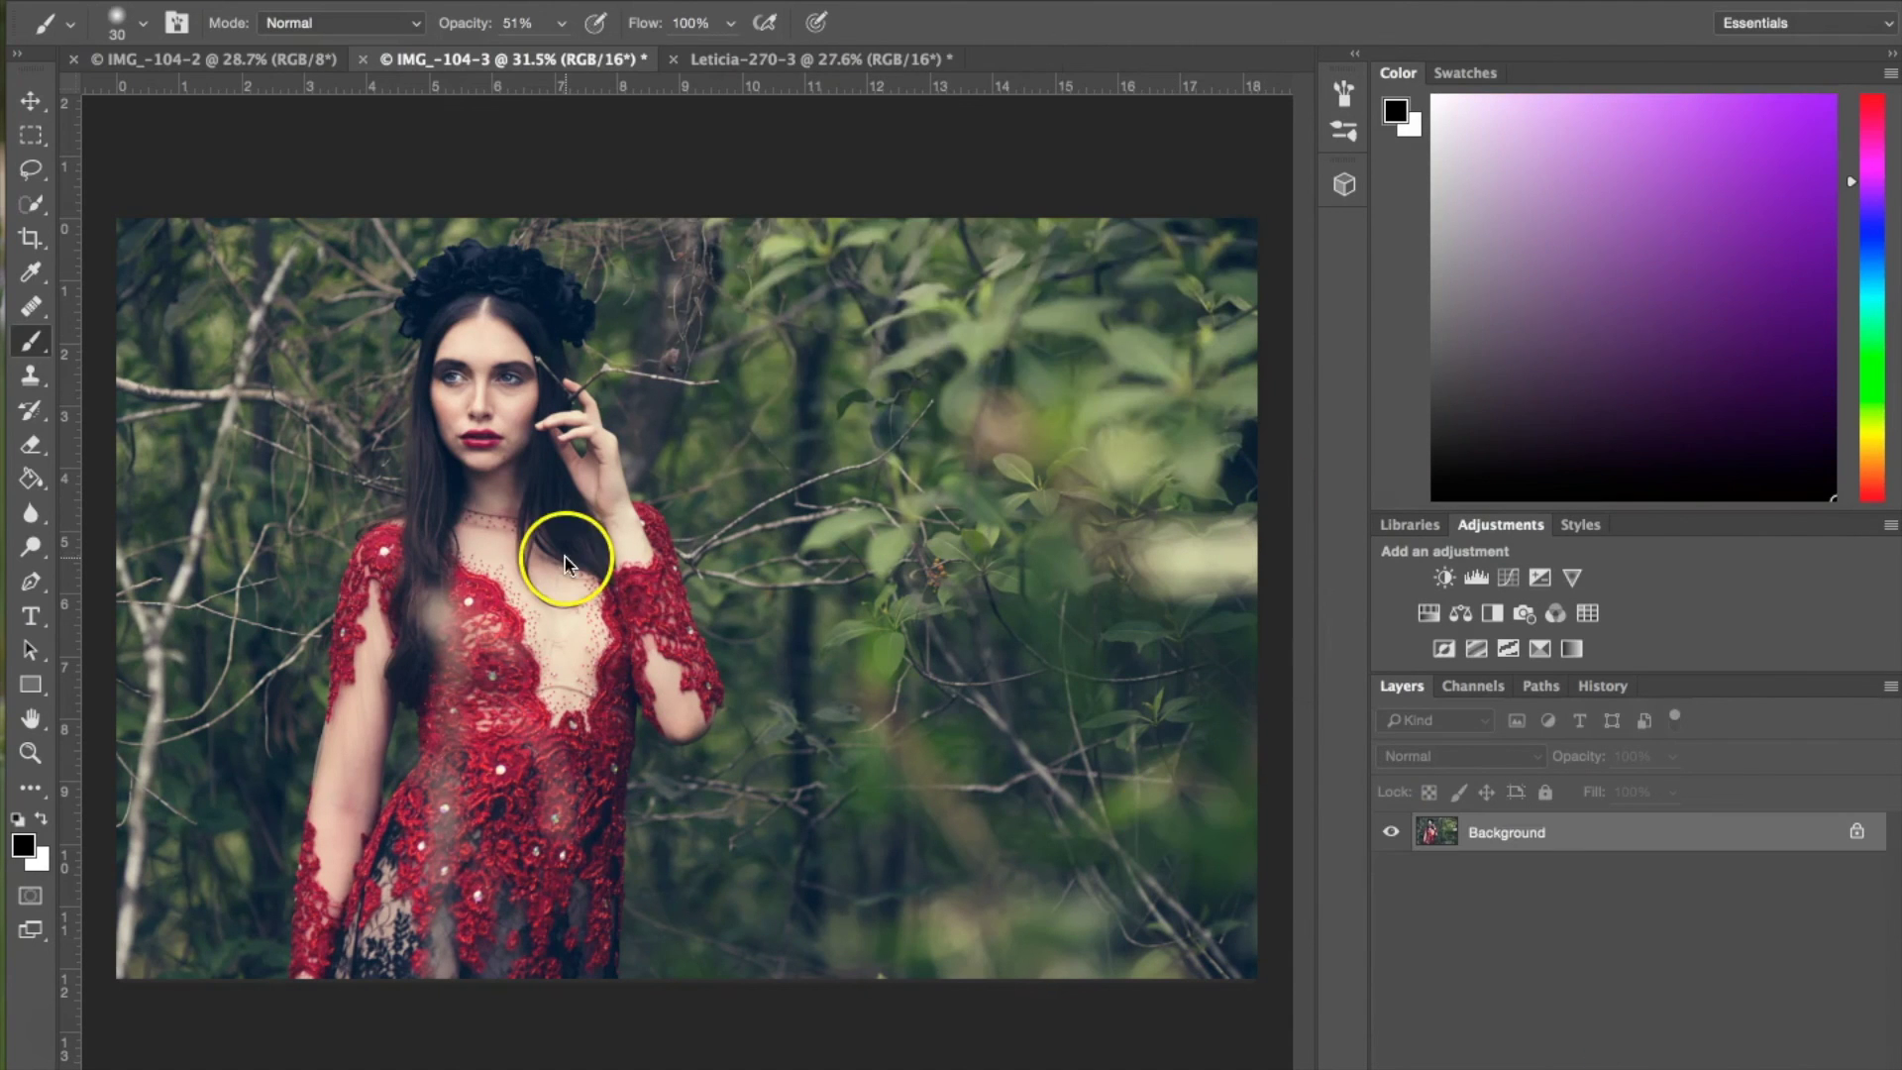
# Remove the blemishes on the cheek away from the raised hand with the Healing Brush at 25 pixels.
pyautogui.press('super+plus')
pyautogui.press('super+plus')
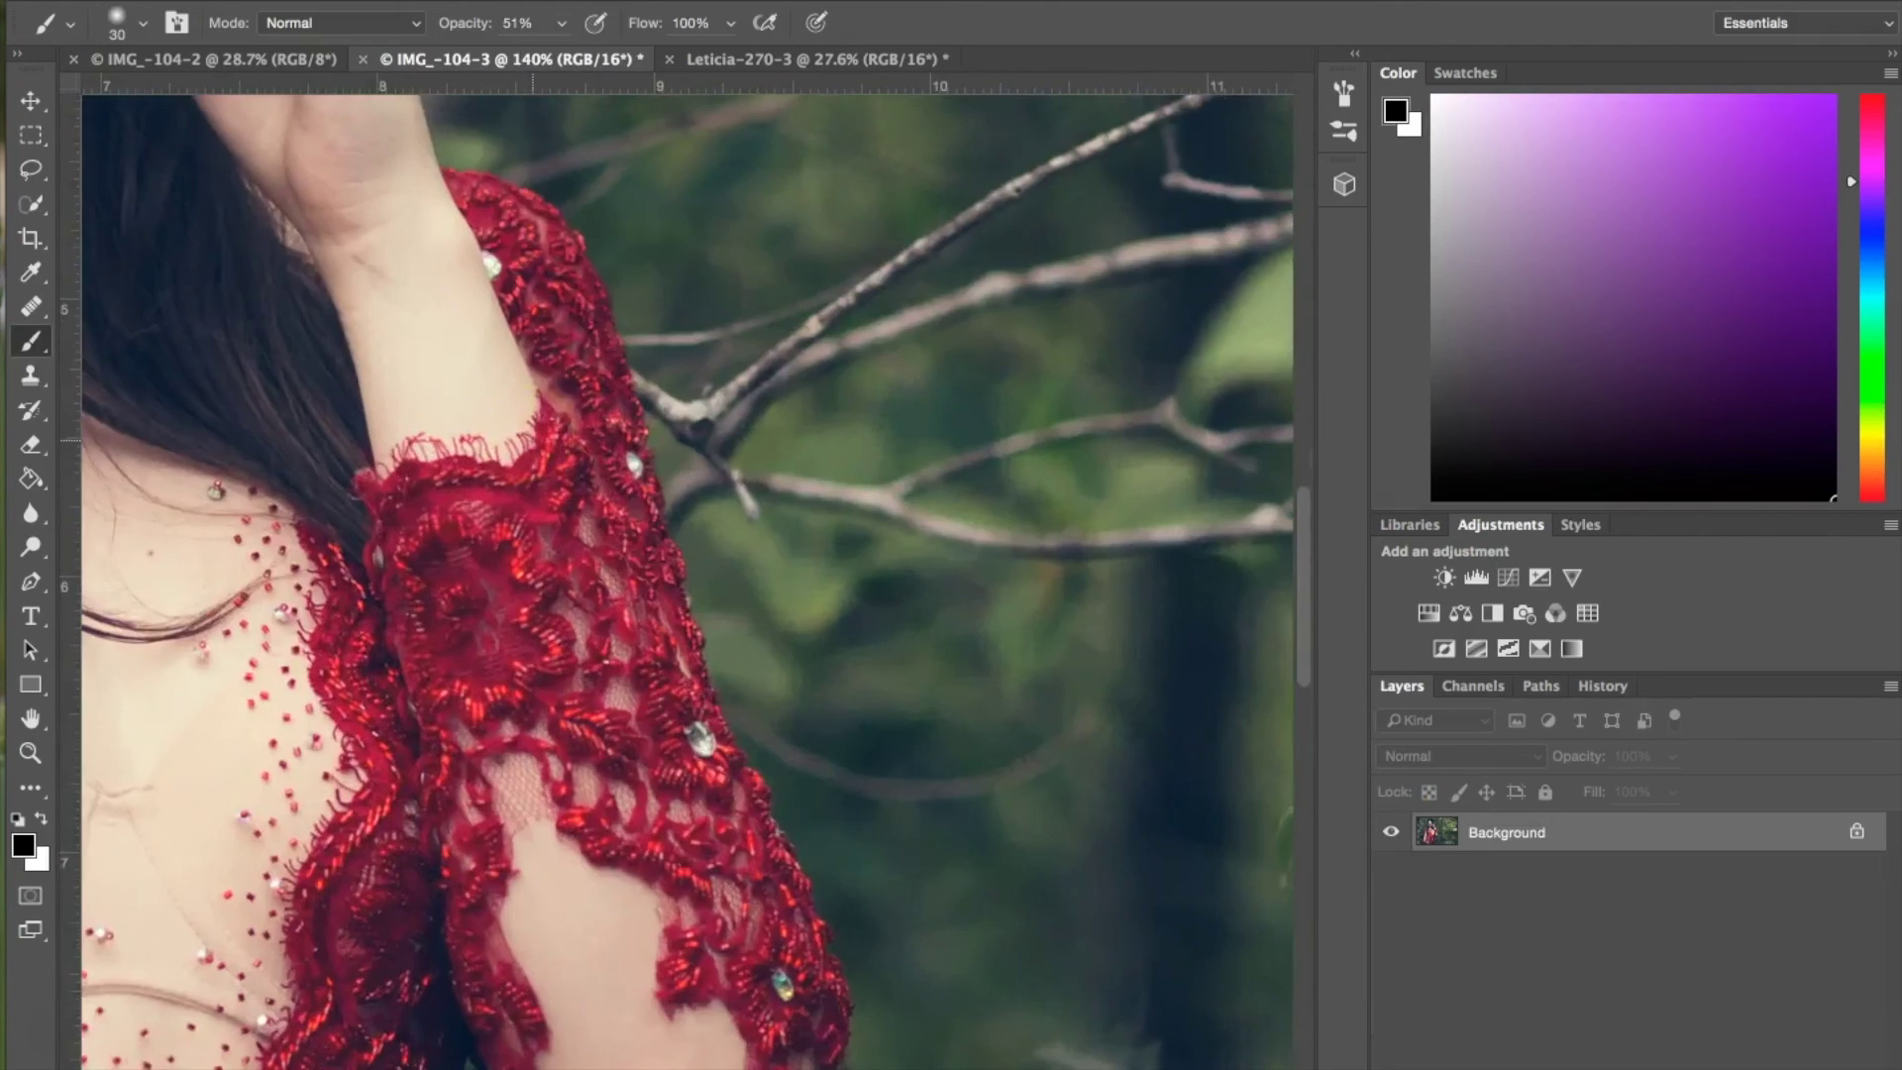
pyautogui.scroll(7, 533, 439)
pyautogui.hscroll(-7, 534, 440)
pyautogui.hscroll(-3, 577, 440)
pyautogui.scroll(-2, 576, 440)
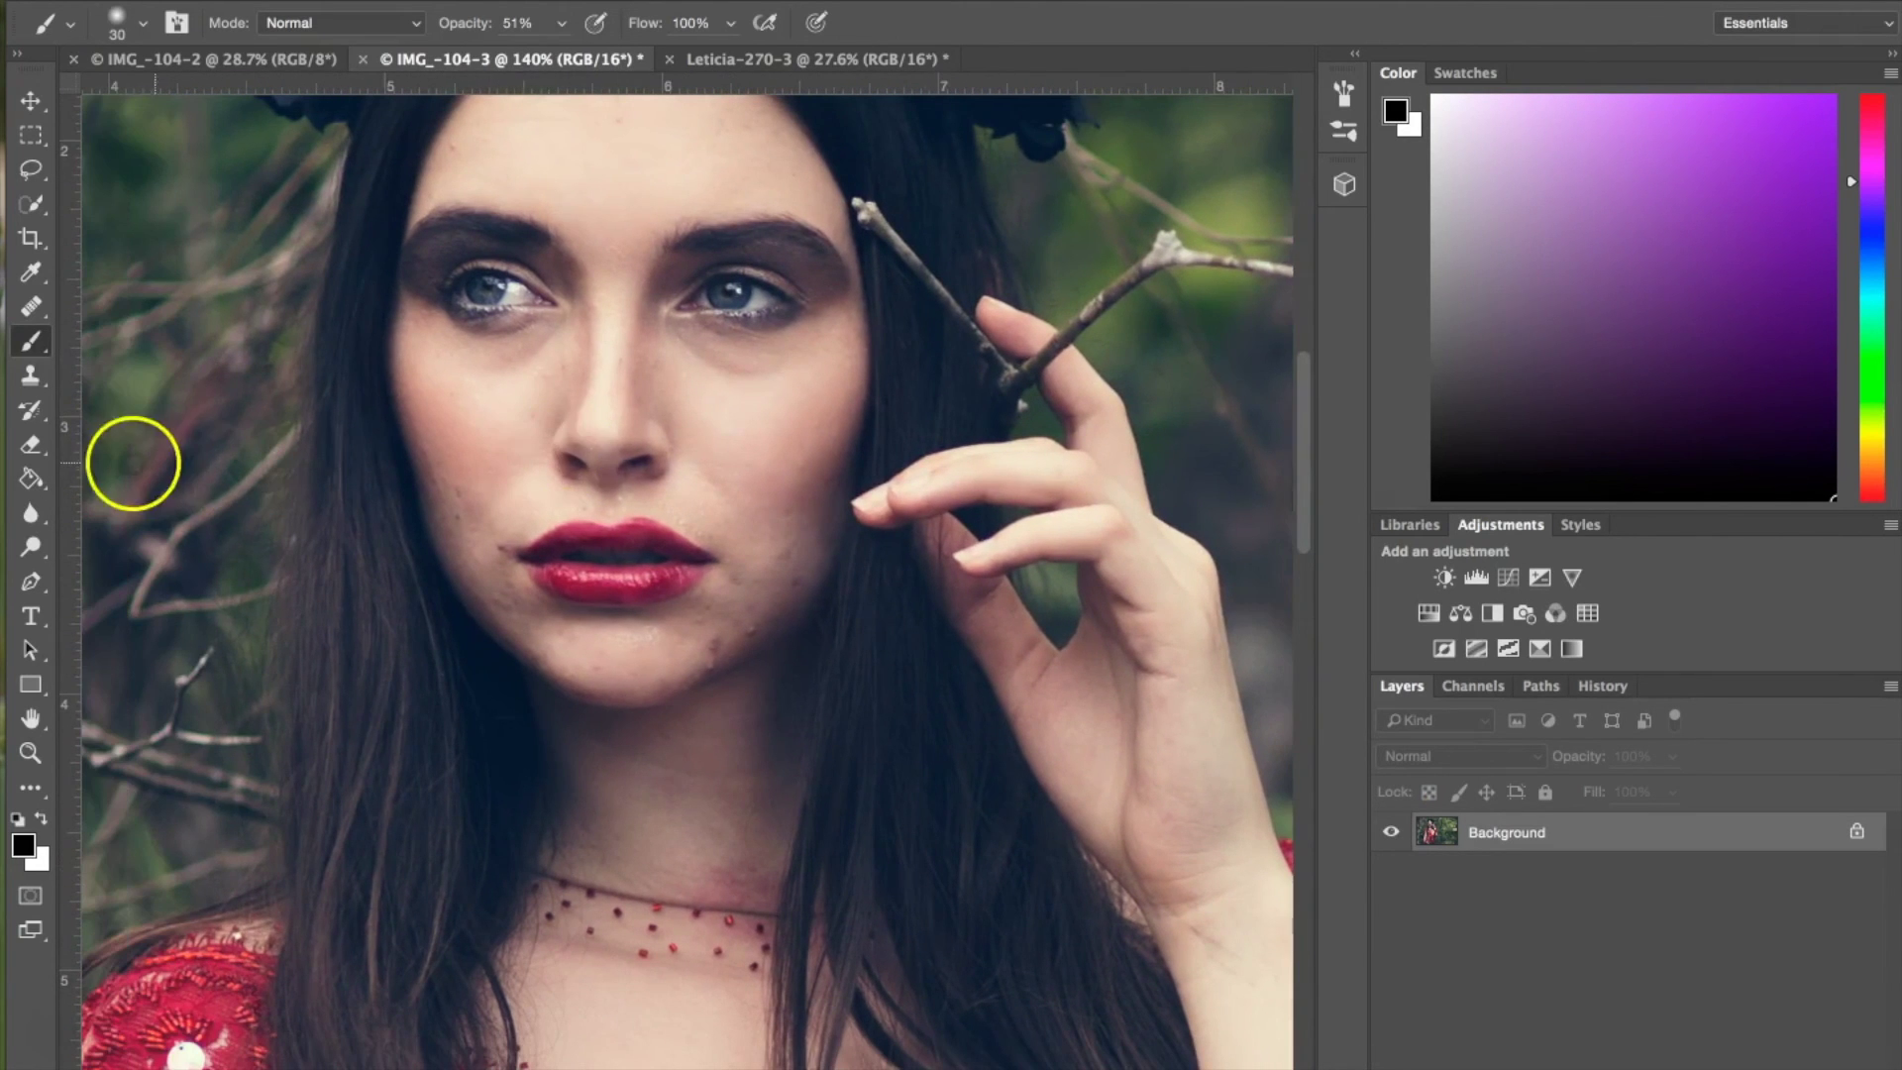
pyautogui.click(36, 313)
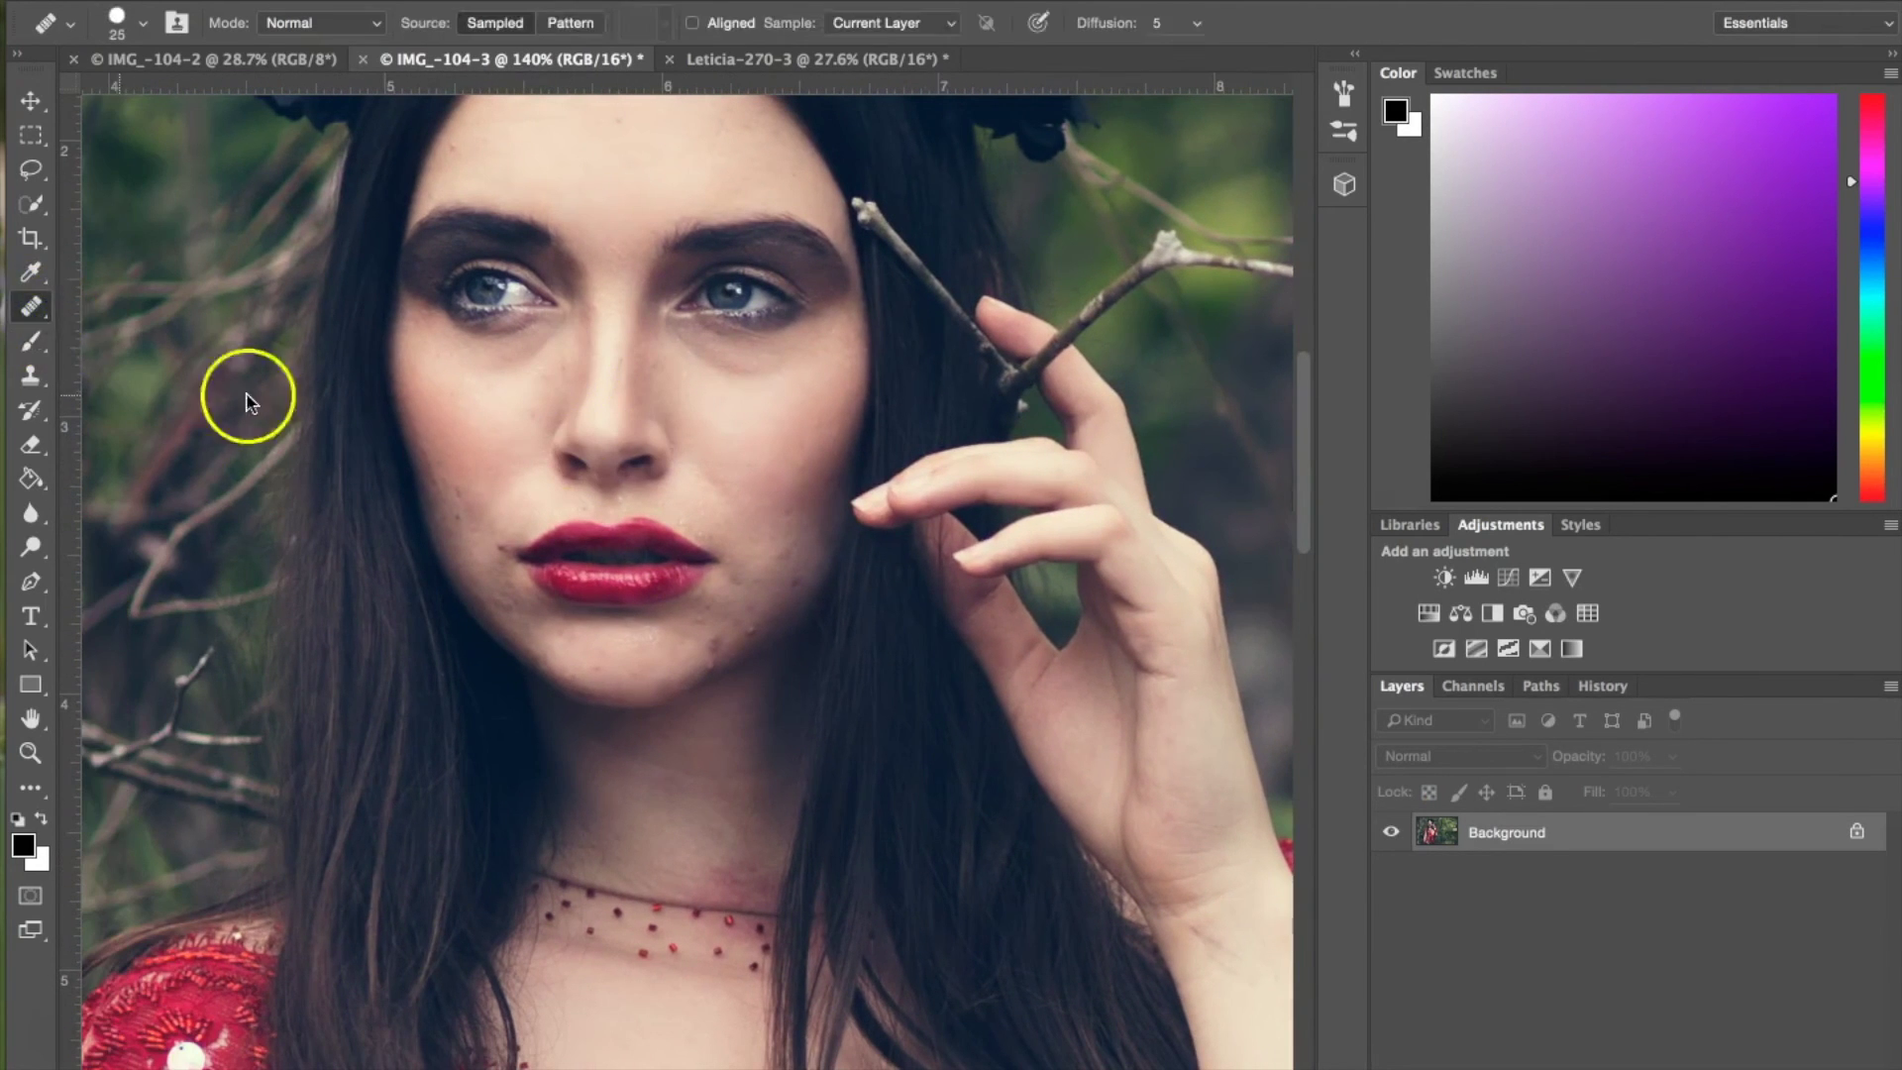
pyautogui.click(470, 508)
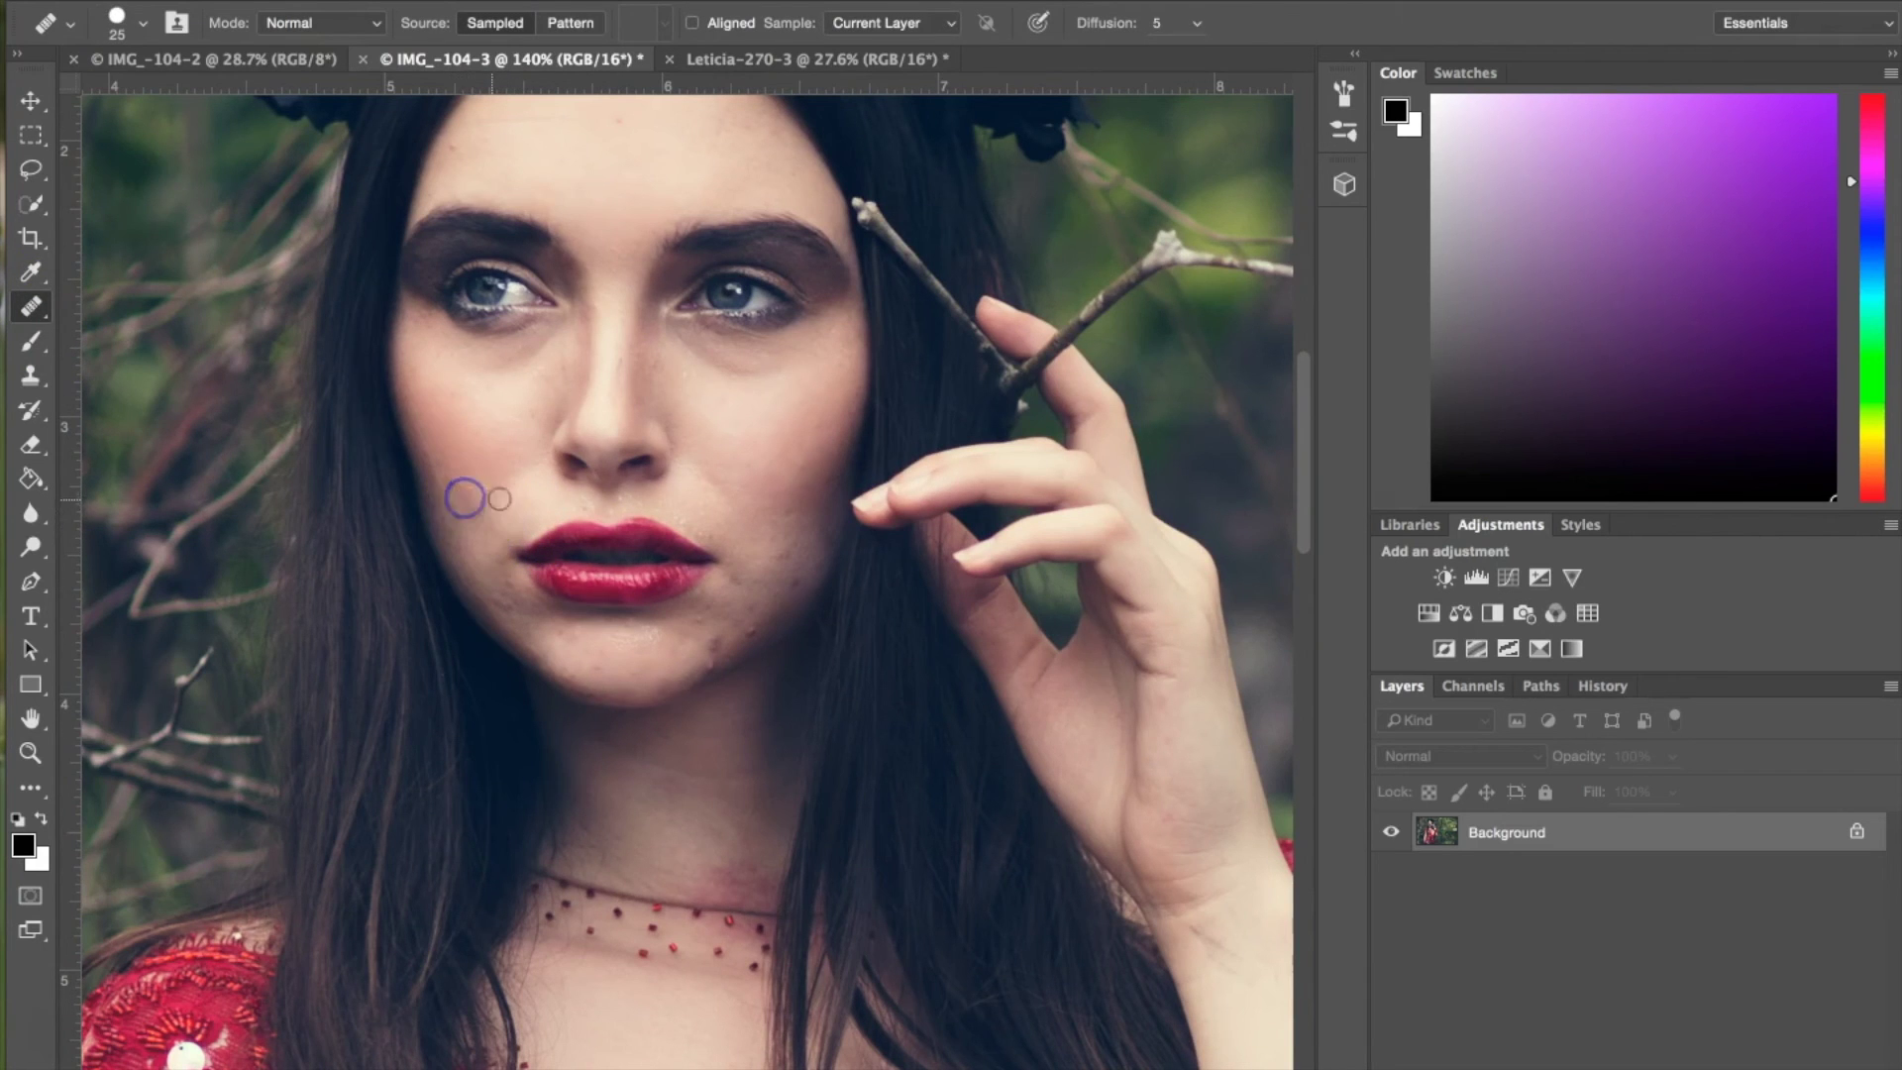
# Heal the blemishes on the chin, along the jaw and on the lower cheek nearest the raised hand.
pyautogui.keyDown('alt'); pyautogui.click(594, 654); pyautogui.keyUp('alt')
pyautogui.click(681, 663)
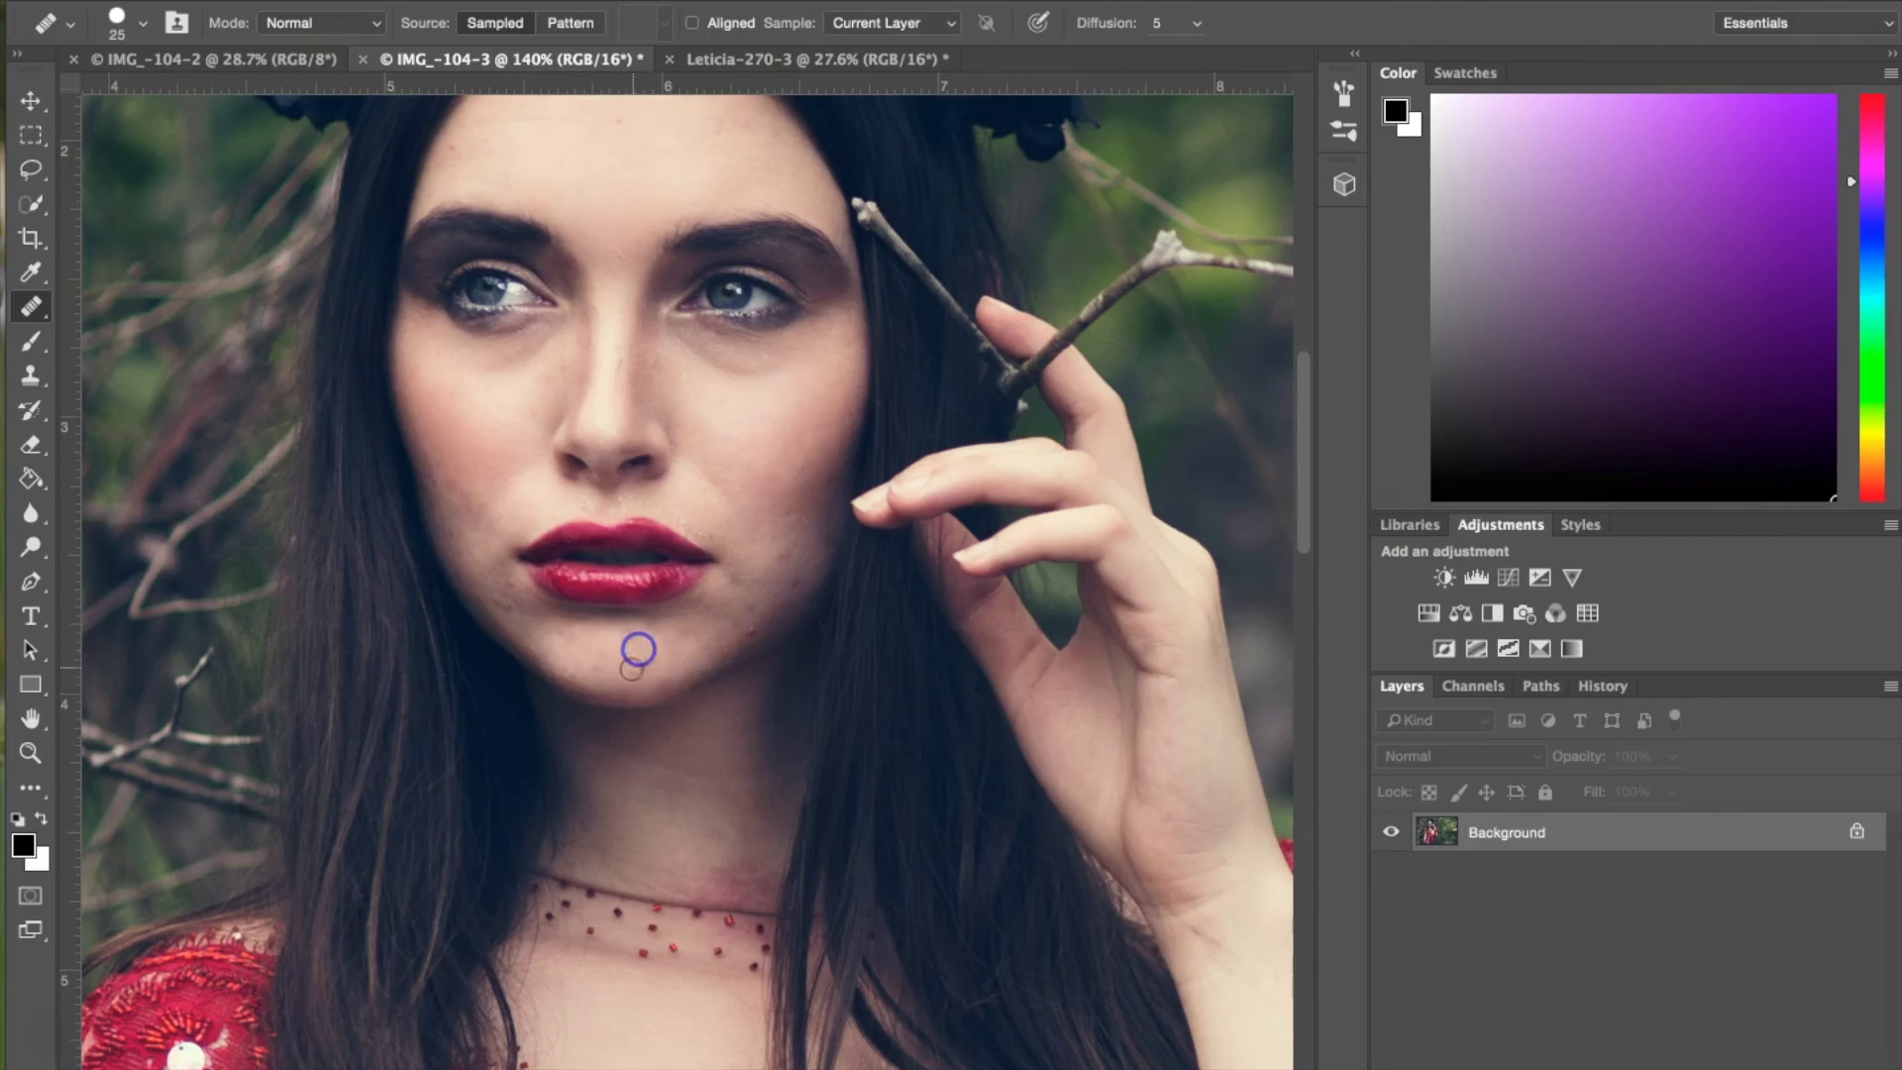
pyautogui.click(735, 636)
pyautogui.moveTo(731, 579); pyautogui.dragTo(769, 539)
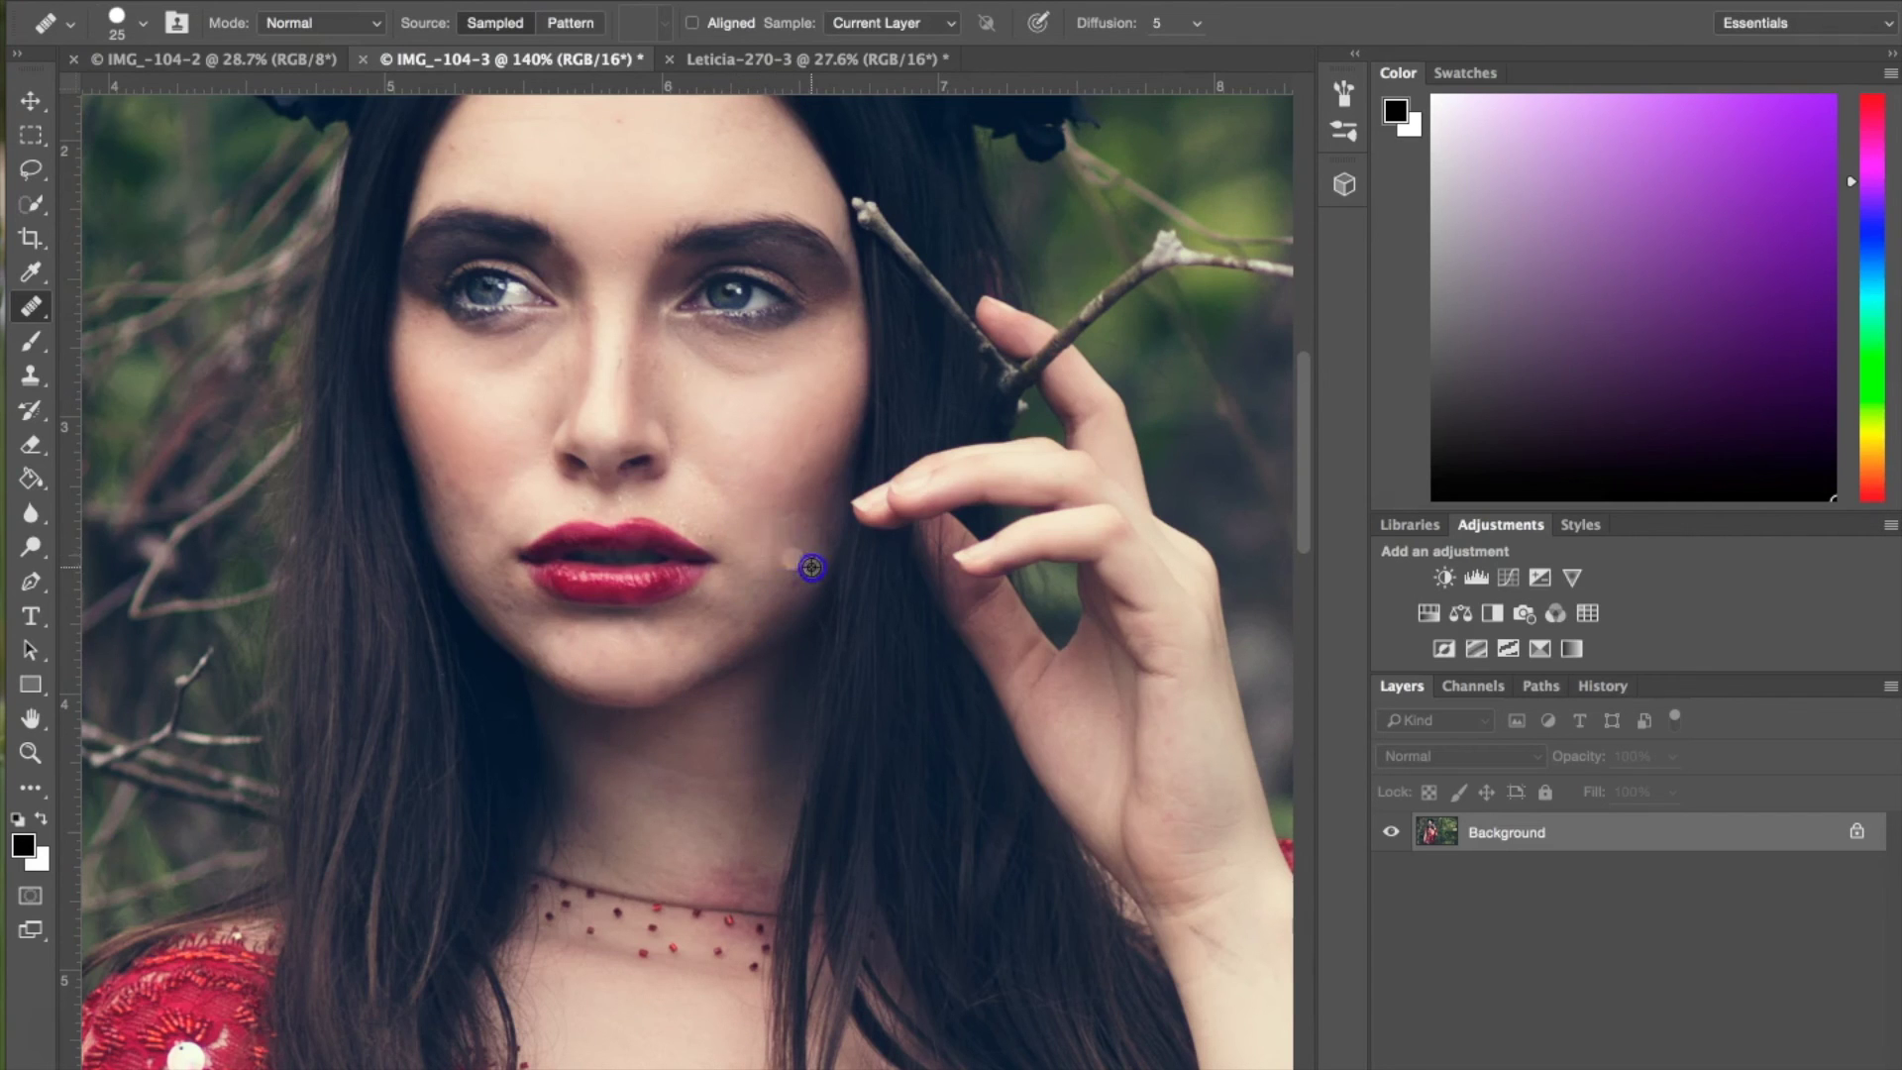
# Heal the remaining marks on the upper cheek nearest the raised hand and across the forehead.
pyautogui.click(741, 381)
pyautogui.scroll(5, 739, 390)
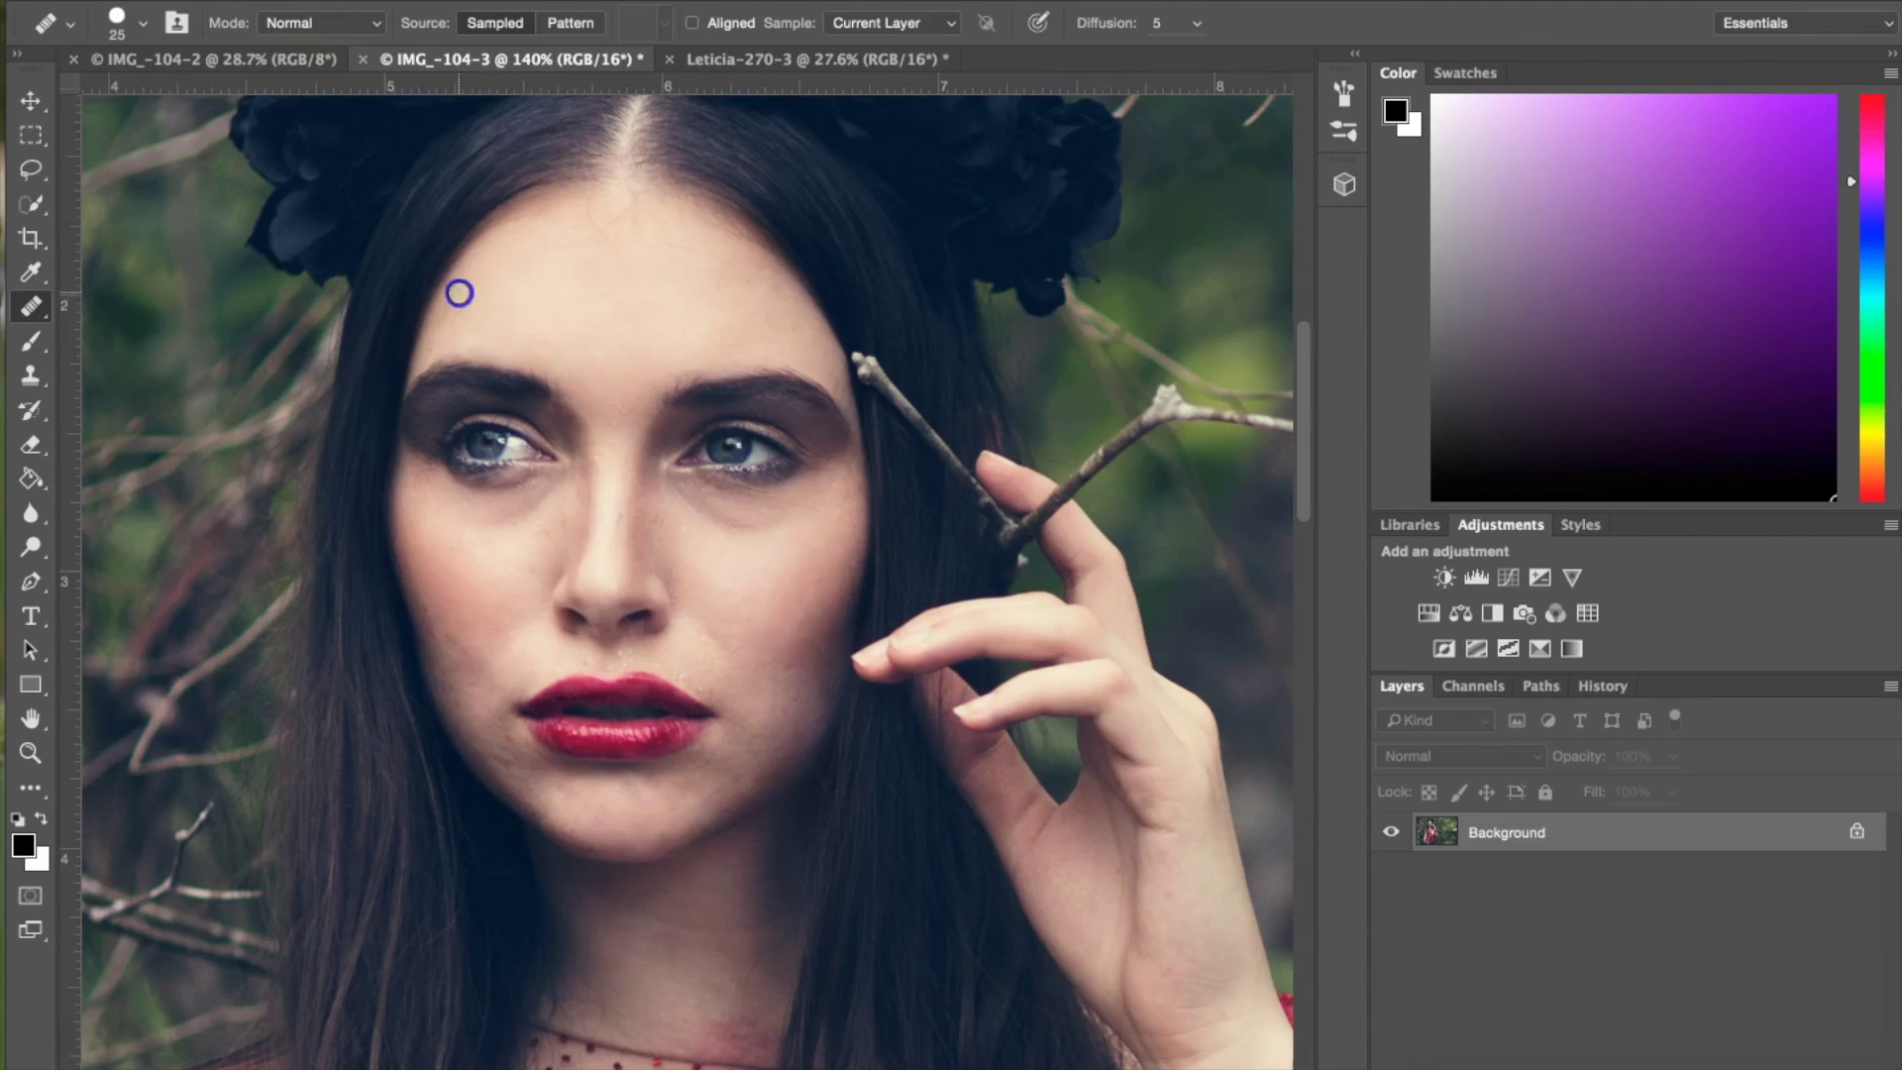
pyautogui.click(709, 303)
# Smooth the skin under both eyes with the Clone Stamp at 50 pixels and 27% opacity.
pyautogui.click(32, 375)
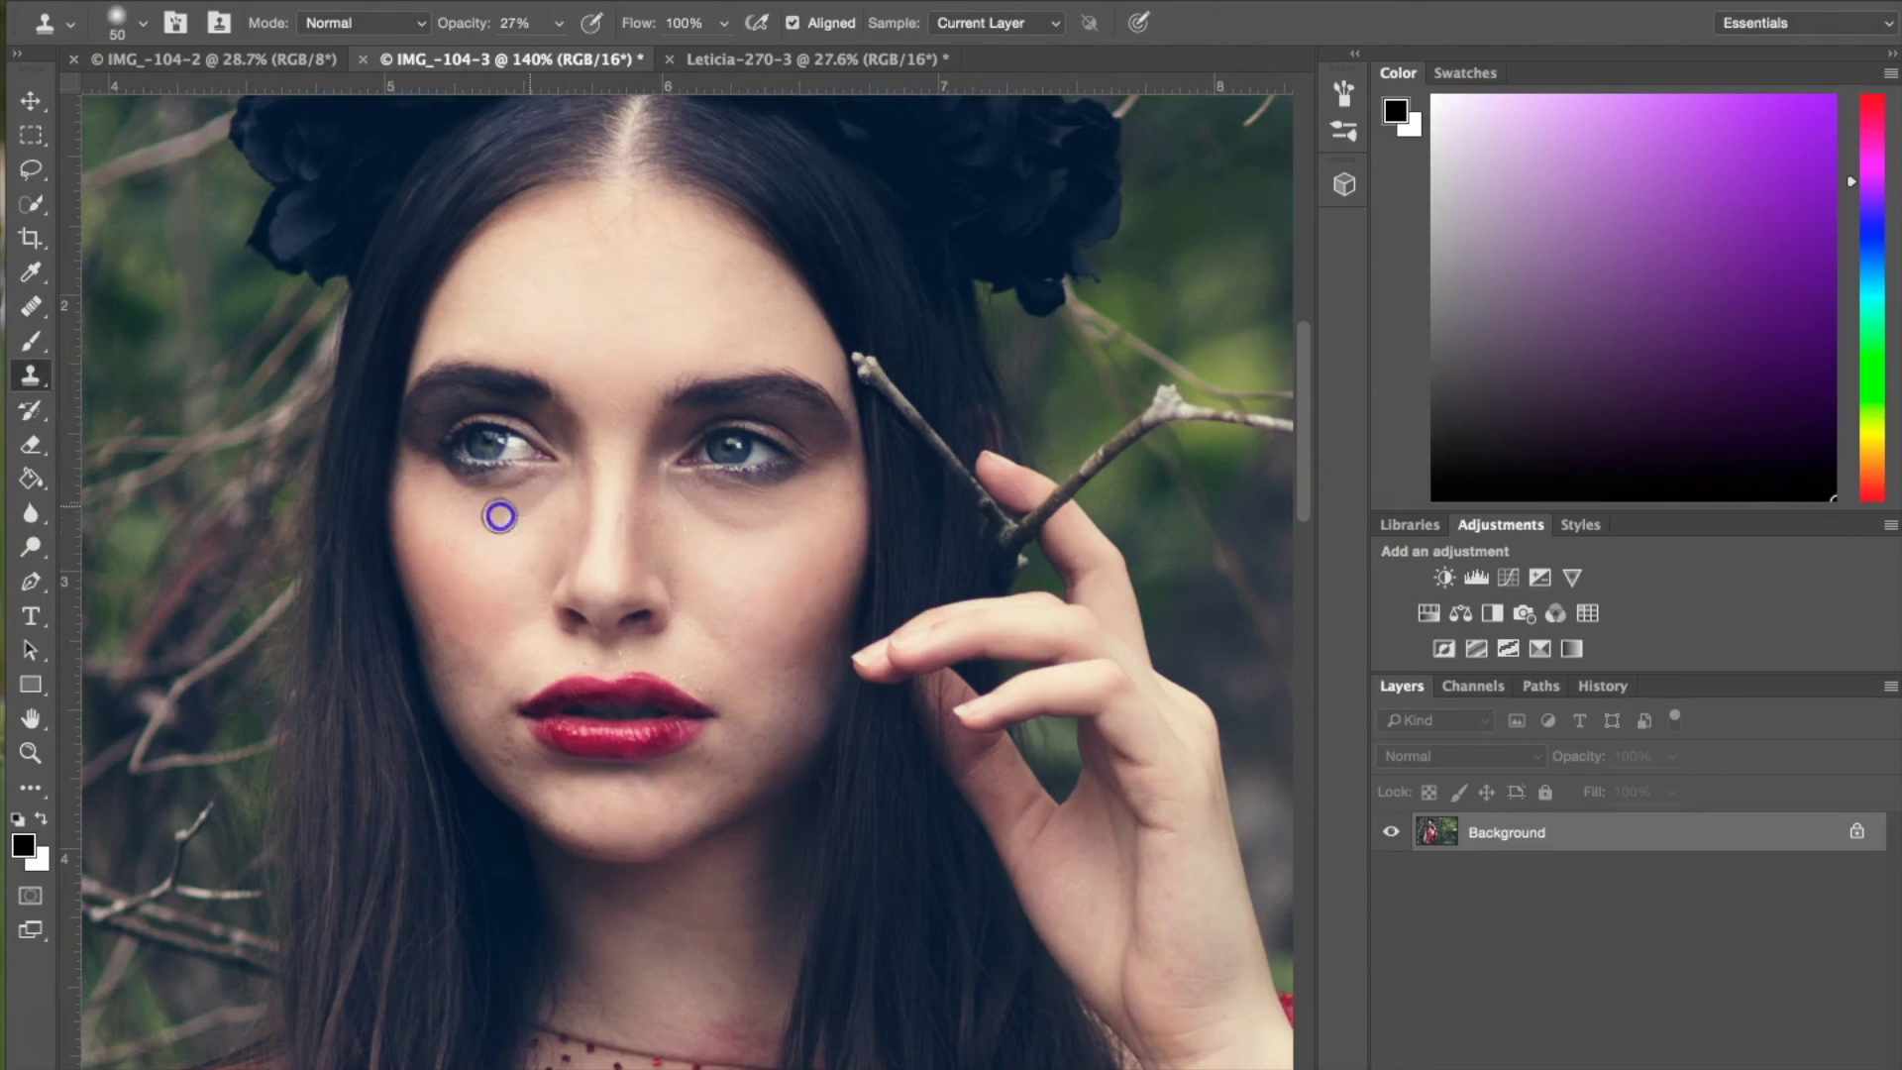
pyautogui.moveTo(502, 527)
pyautogui.mouseDown()
pyautogui.moveTo(551, 508)
pyautogui.moveTo(429, 505)
pyautogui.mouseUp()
pyautogui.keyDown('alt'); pyautogui.click(791, 581); pyautogui.keyUp('alt')
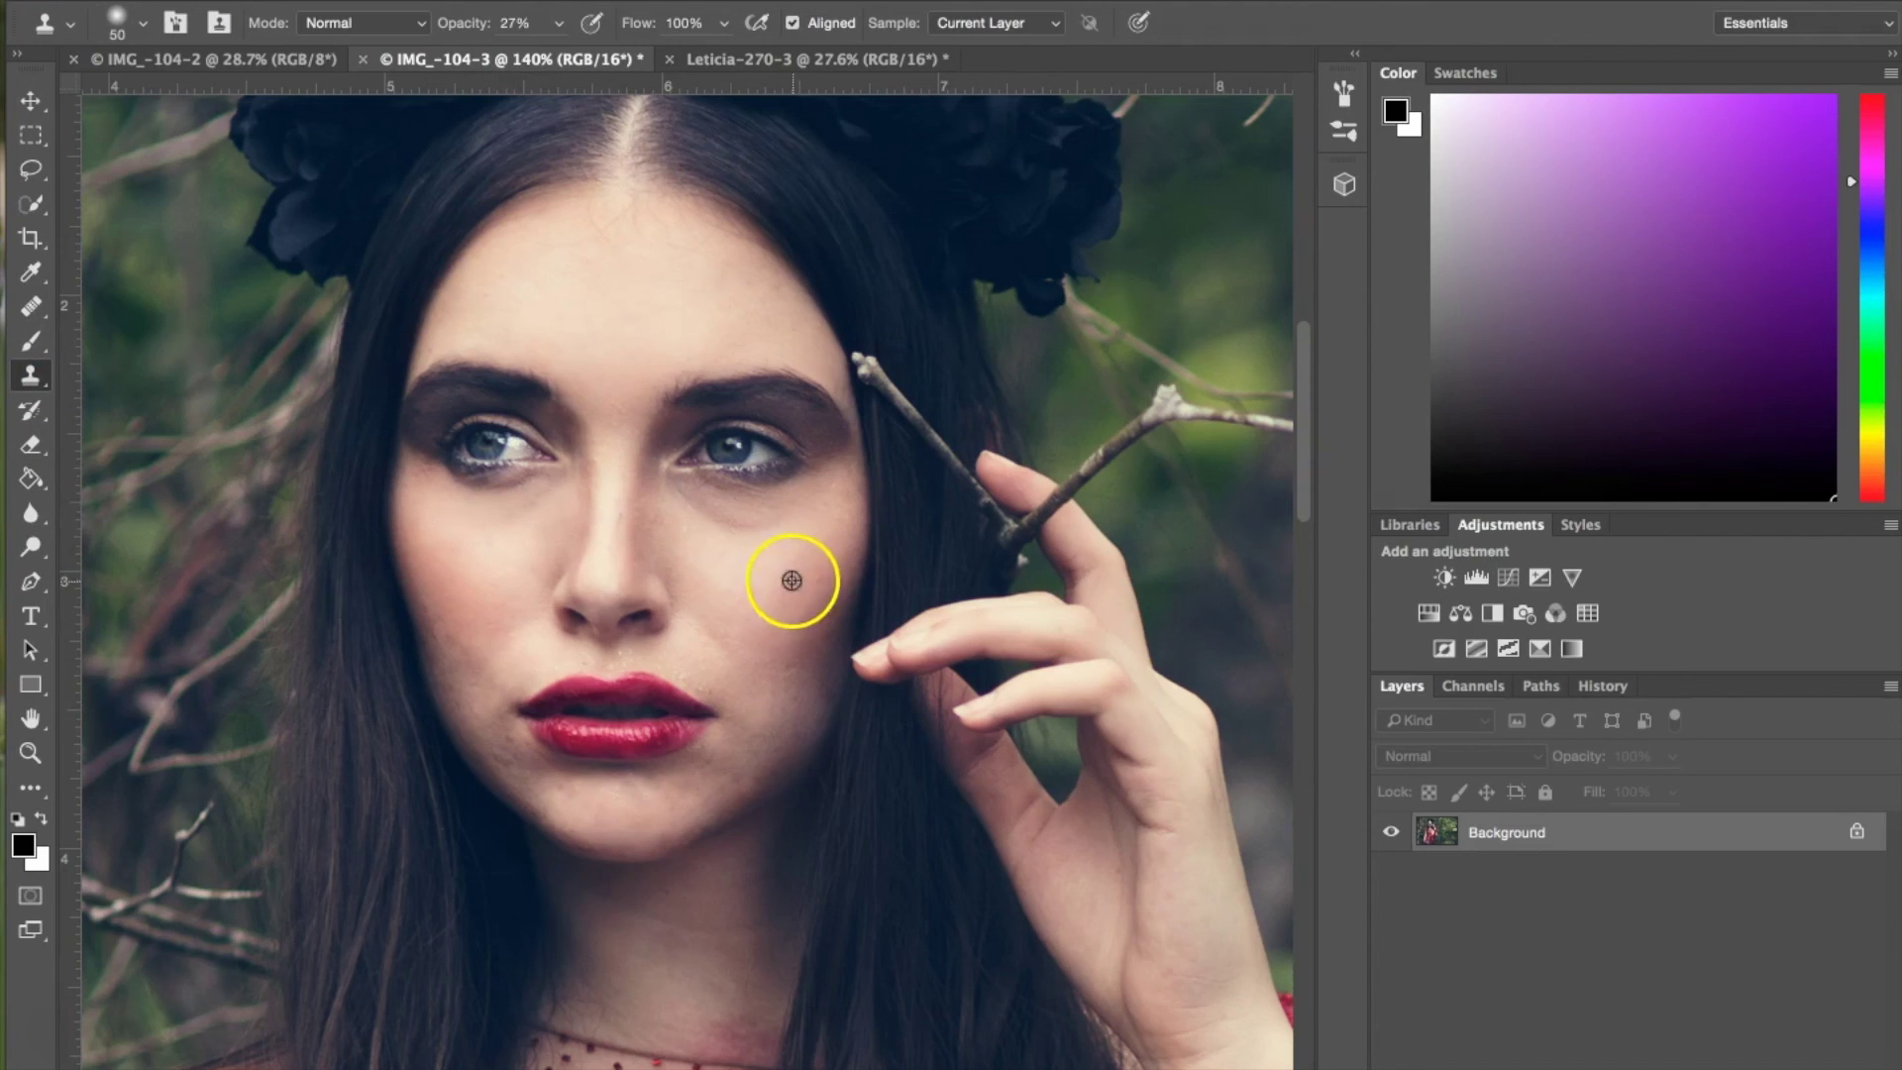
pyautogui.click(736, 532)
pyautogui.moveTo(736, 532)
pyautogui.mouseDown()
pyautogui.moveTo(782, 514)
pyautogui.moveTo(704, 512)
pyautogui.moveTo(781, 523)
pyautogui.moveTo(757, 561)
pyautogui.moveTo(693, 500)
pyautogui.moveTo(755, 528)
pyautogui.moveTo(710, 524)
pyautogui.moveTo(771, 503)
pyautogui.mouseUp()
# Even out the skin across the forehead with the same 50-pixel Clone Stamp.
pyautogui.keyDown('alt'); pyautogui.click(606, 308); pyautogui.keyUp('alt')
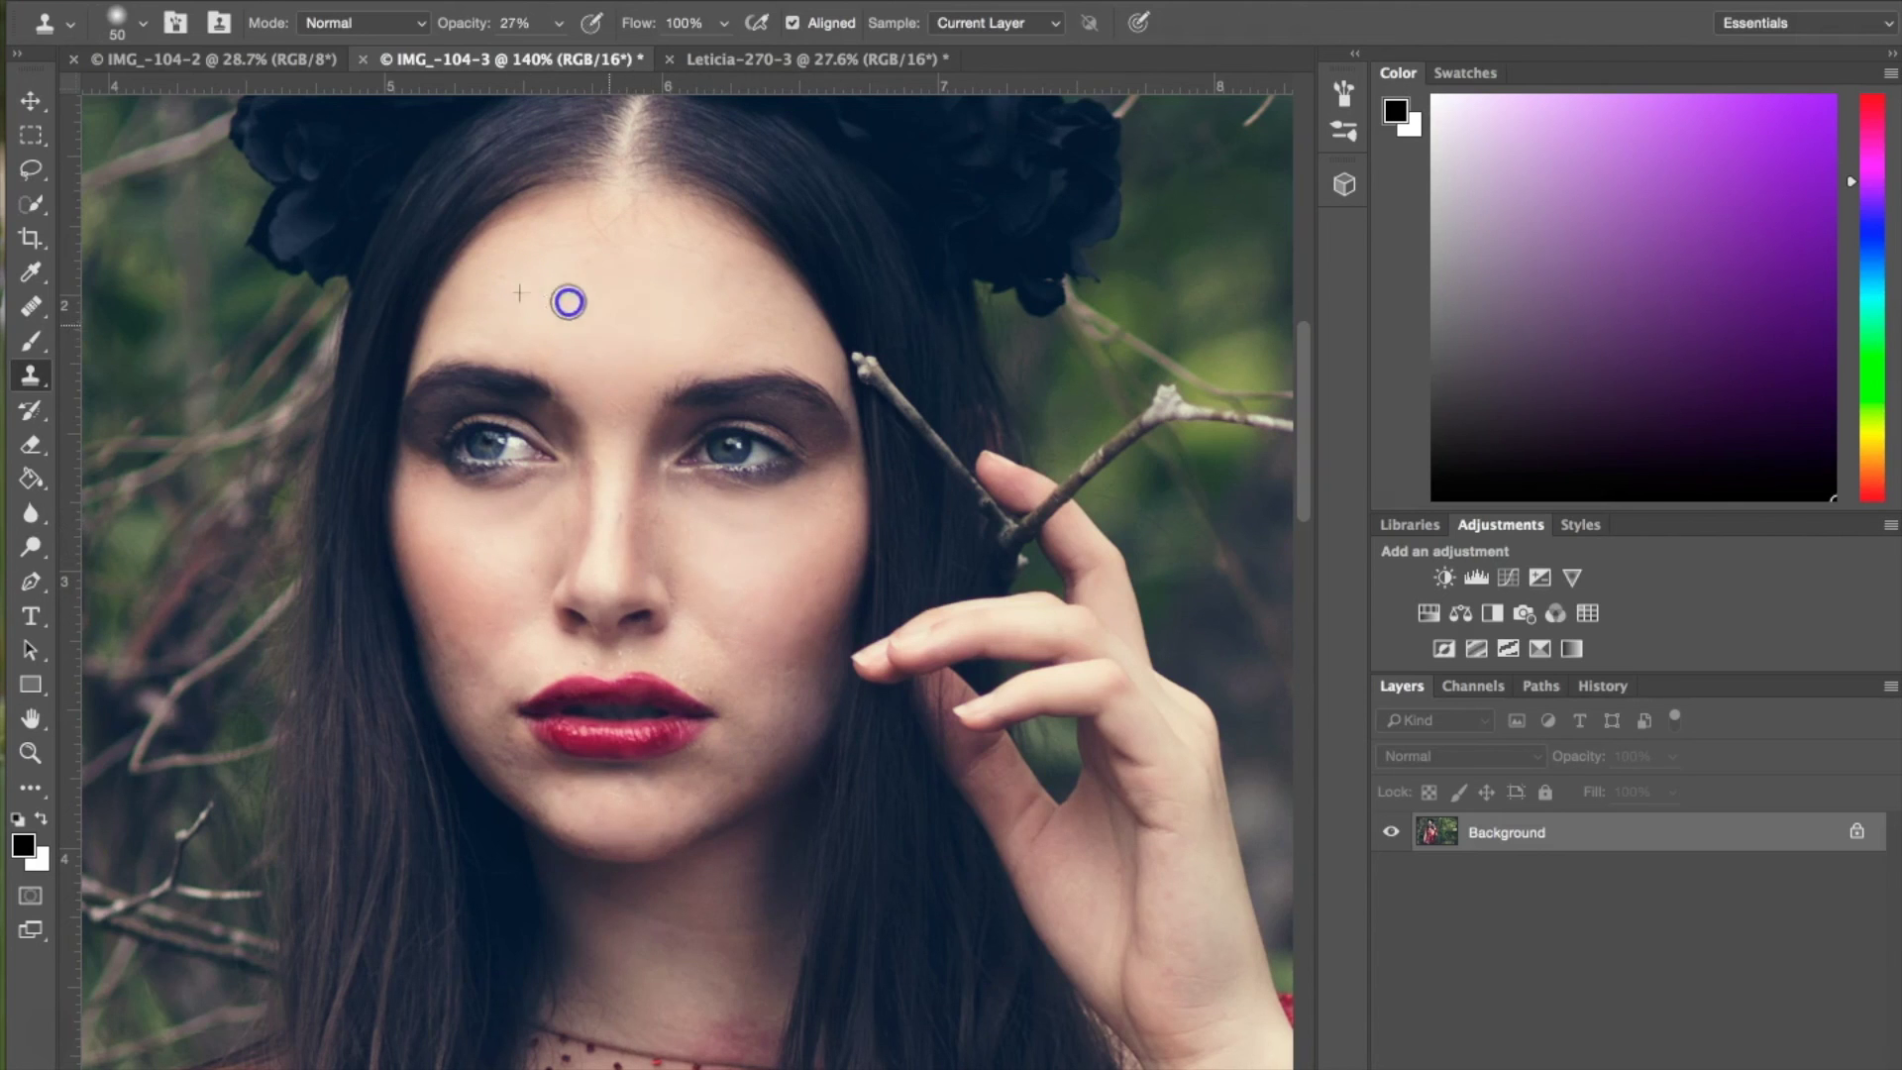
pyautogui.click(658, 243)
pyautogui.moveTo(596, 244)
pyautogui.mouseDown()
pyautogui.moveTo(517, 233)
pyautogui.moveTo(600, 239)
pyautogui.moveTo(611, 201)
pyautogui.moveTo(727, 273)
pyautogui.moveTo(733, 234)
pyautogui.moveTo(703, 244)
pyautogui.moveTo(708, 270)
pyautogui.moveTo(663, 266)
pyautogui.moveTo(592, 220)
pyautogui.moveTo(623, 230)
pyautogui.moveTo(644, 287)
pyautogui.moveTo(605, 211)
pyautogui.moveTo(621, 243)
pyautogui.moveTo(577, 262)
pyautogui.mouseUp()
# Clone clean skin above and beside the lips and on the lower cheek with the Clone Stamp at 30 pixels.
pyautogui.keyDown('alt'); pyautogui.click(686, 655); pyautogui.keyUp('alt')
pyautogui.keyDown('alt'); pyautogui.click(666, 641); pyautogui.keyUp('alt')
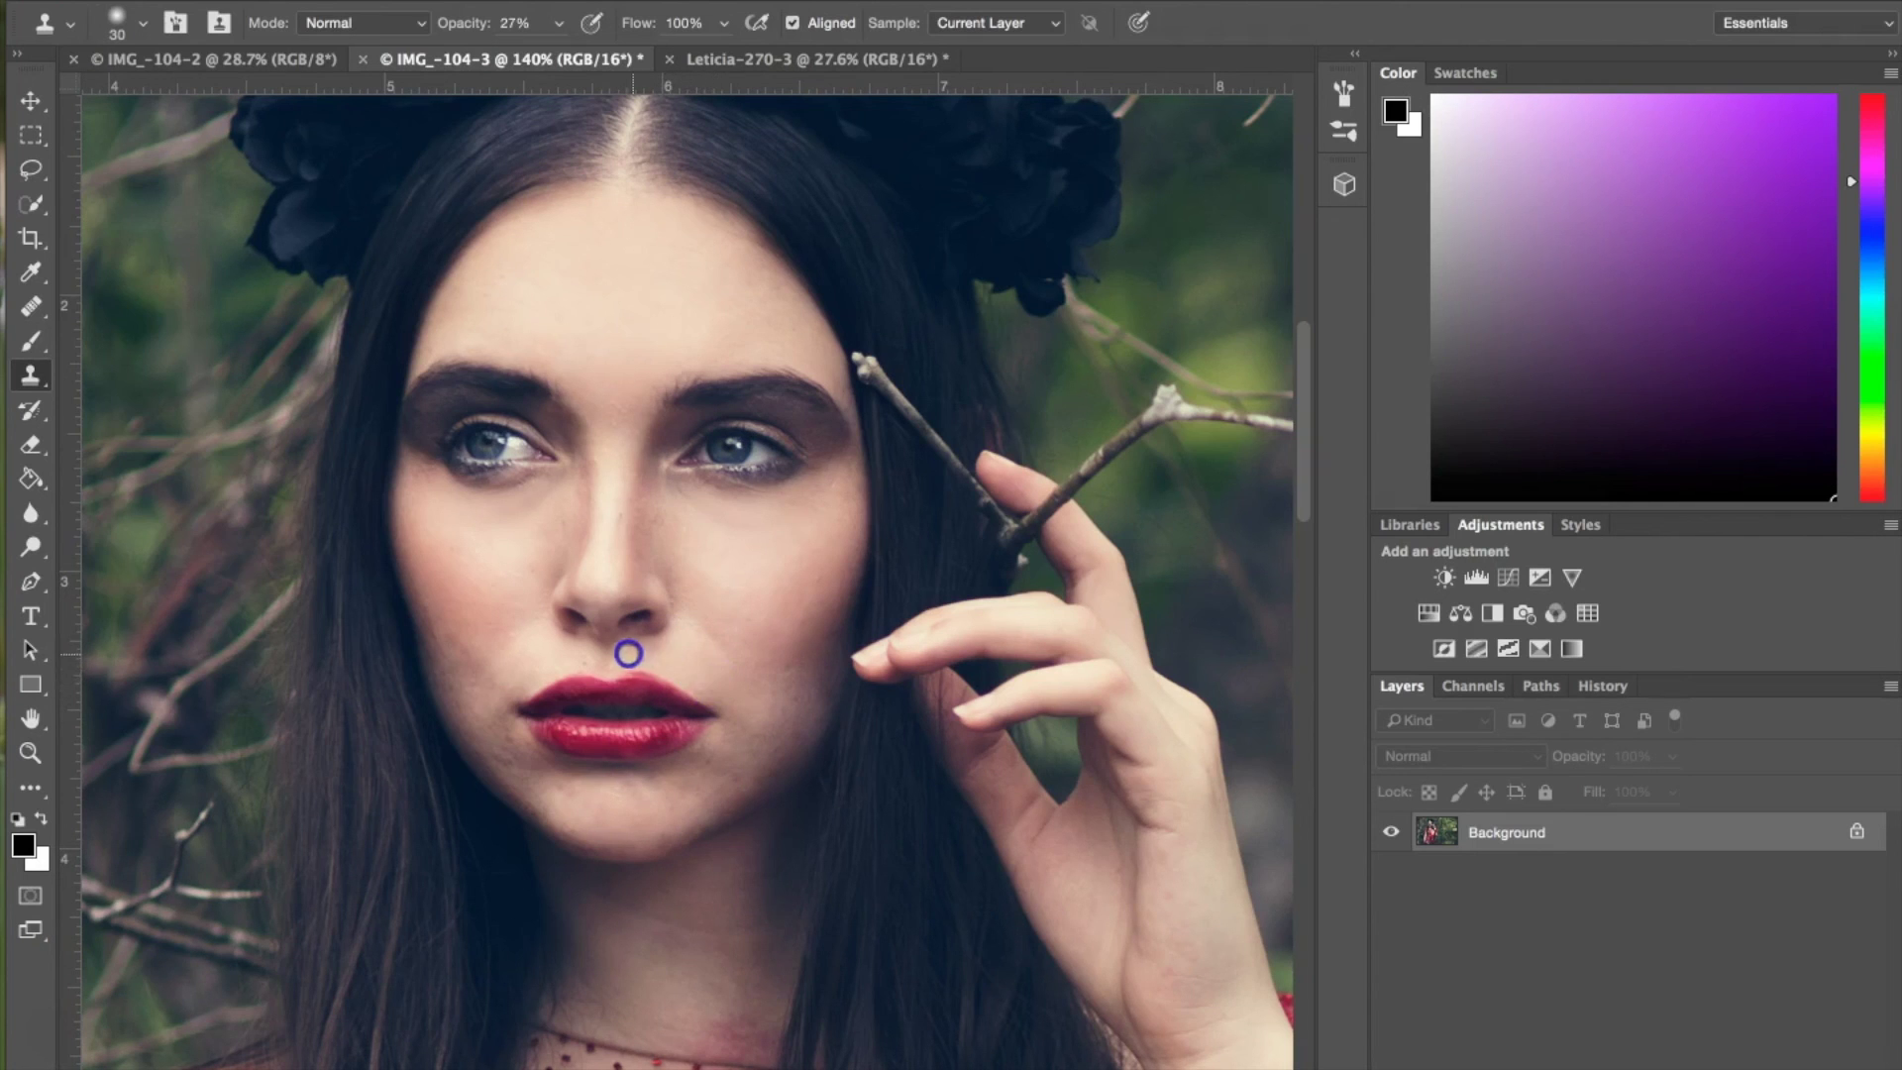
pyautogui.keyDown('alt'); pyautogui.click(544, 652); pyautogui.keyUp('alt')
pyautogui.click(585, 667)
pyautogui.keyDown('alt'); pyautogui.click(770, 697); pyautogui.keyUp('alt')
pyautogui.keyDown('alt'); pyautogui.click(661, 645); pyautogui.keyUp('alt')
pyautogui.keyDown('alt'); pyautogui.click(474, 611); pyautogui.keyUp('alt')
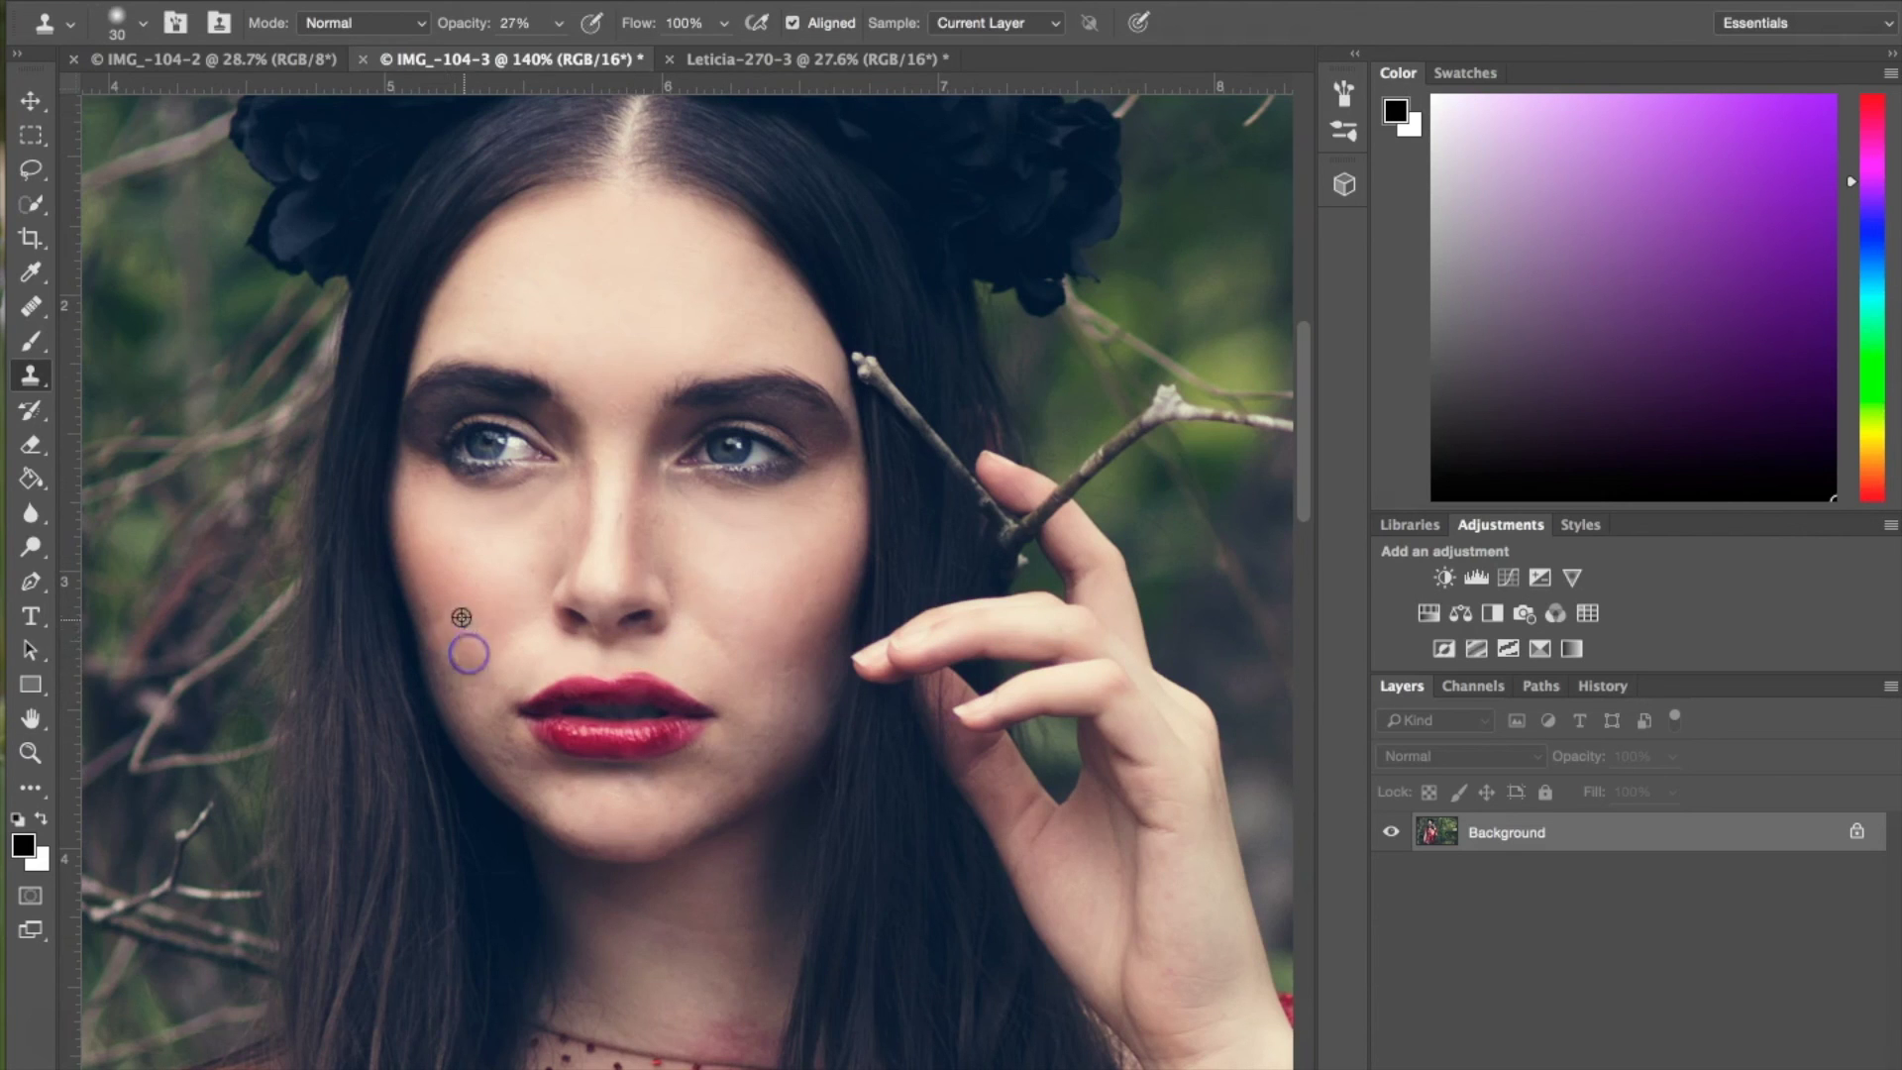
# Zoom out to examine the whole retouched forest portrait.
pyautogui.scroll(-5, 480, 662)
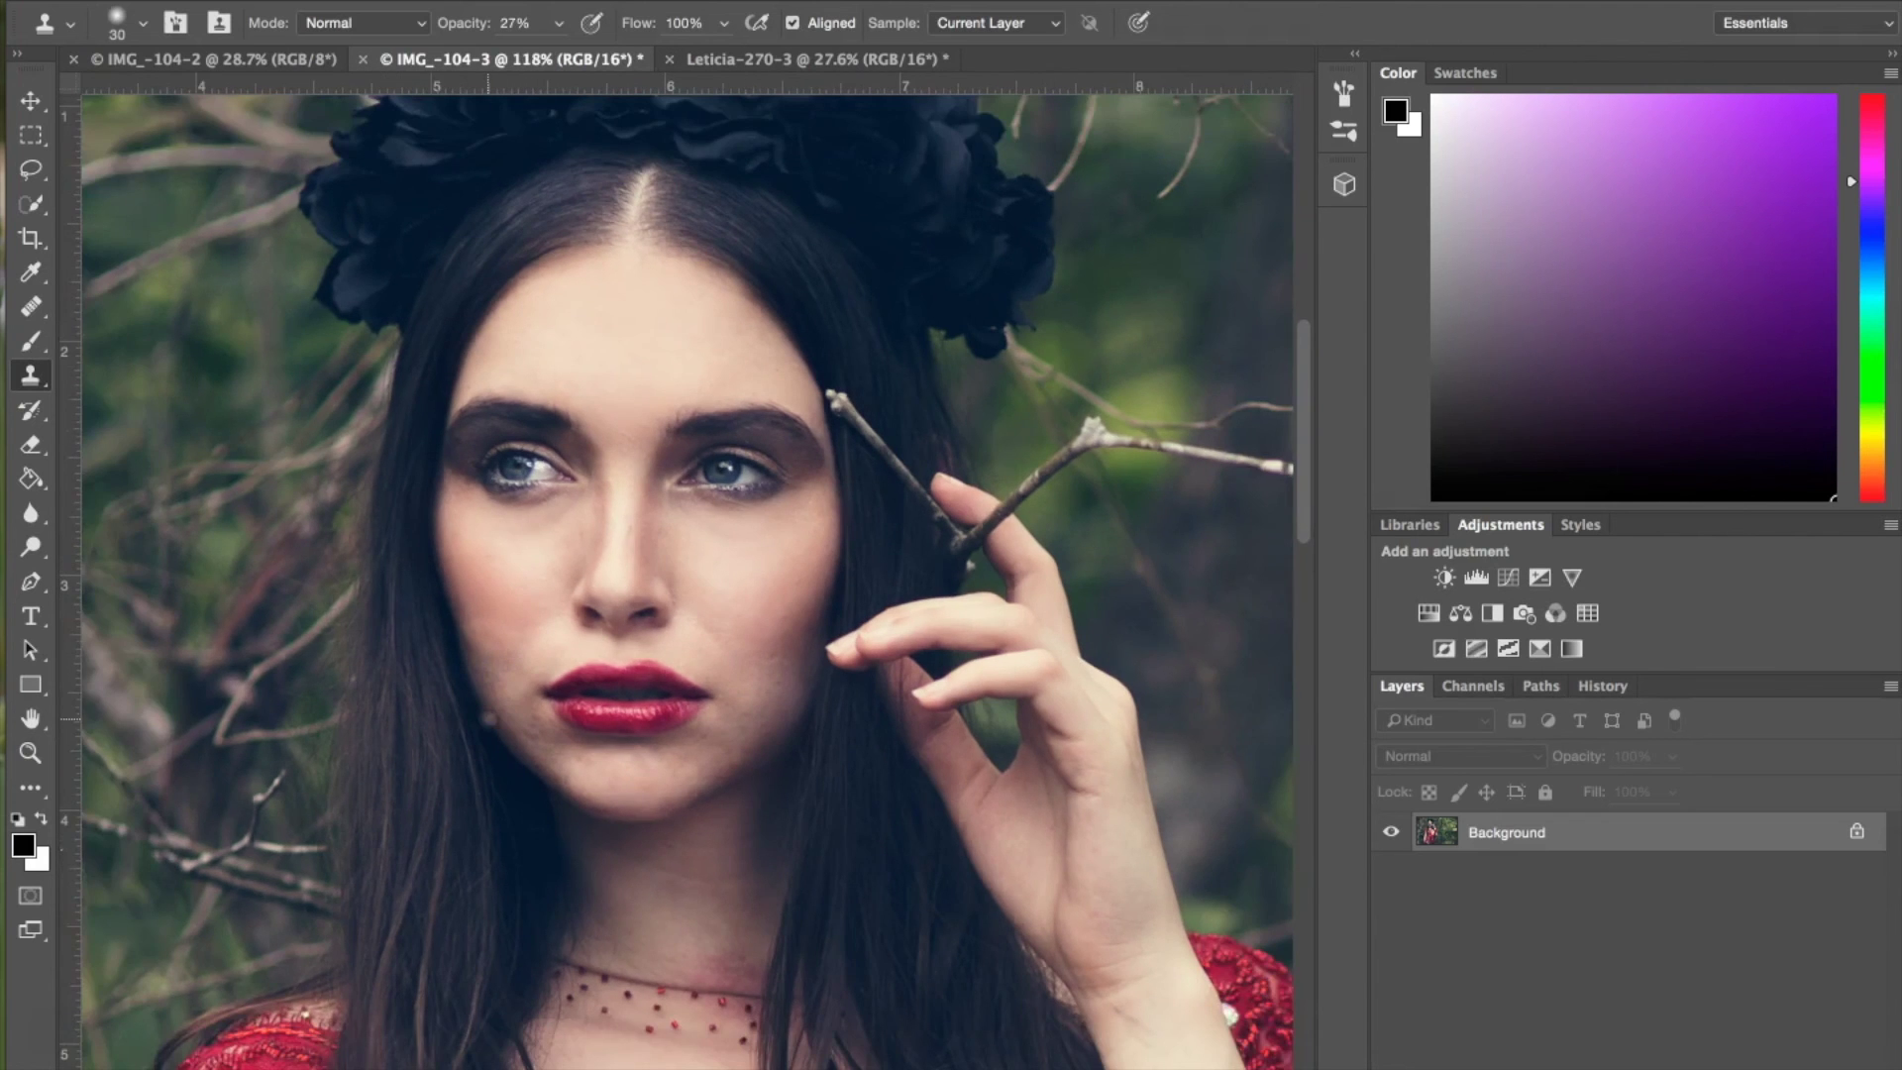
pyautogui.hscroll(10, 537, 792)
pyautogui.scroll(-5, 811, 645)
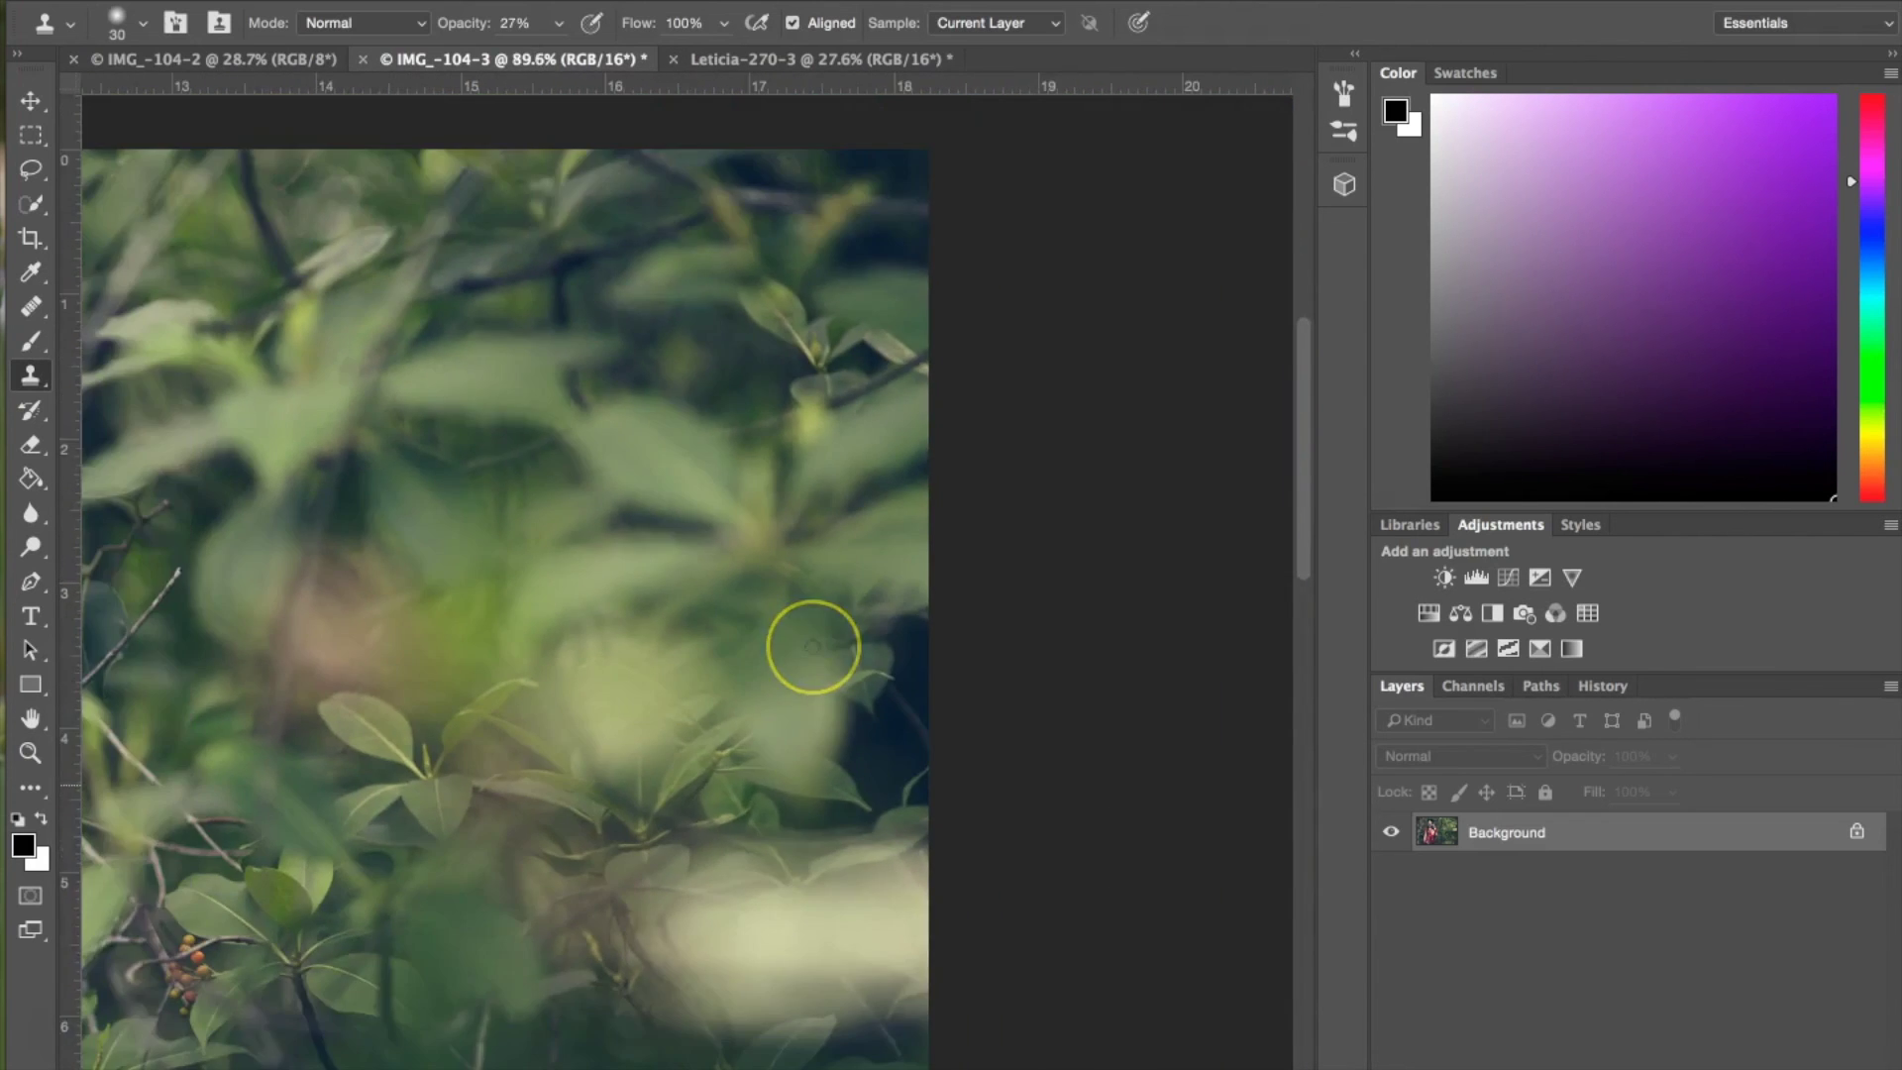
pyautogui.hscroll(-10, 813, 646)
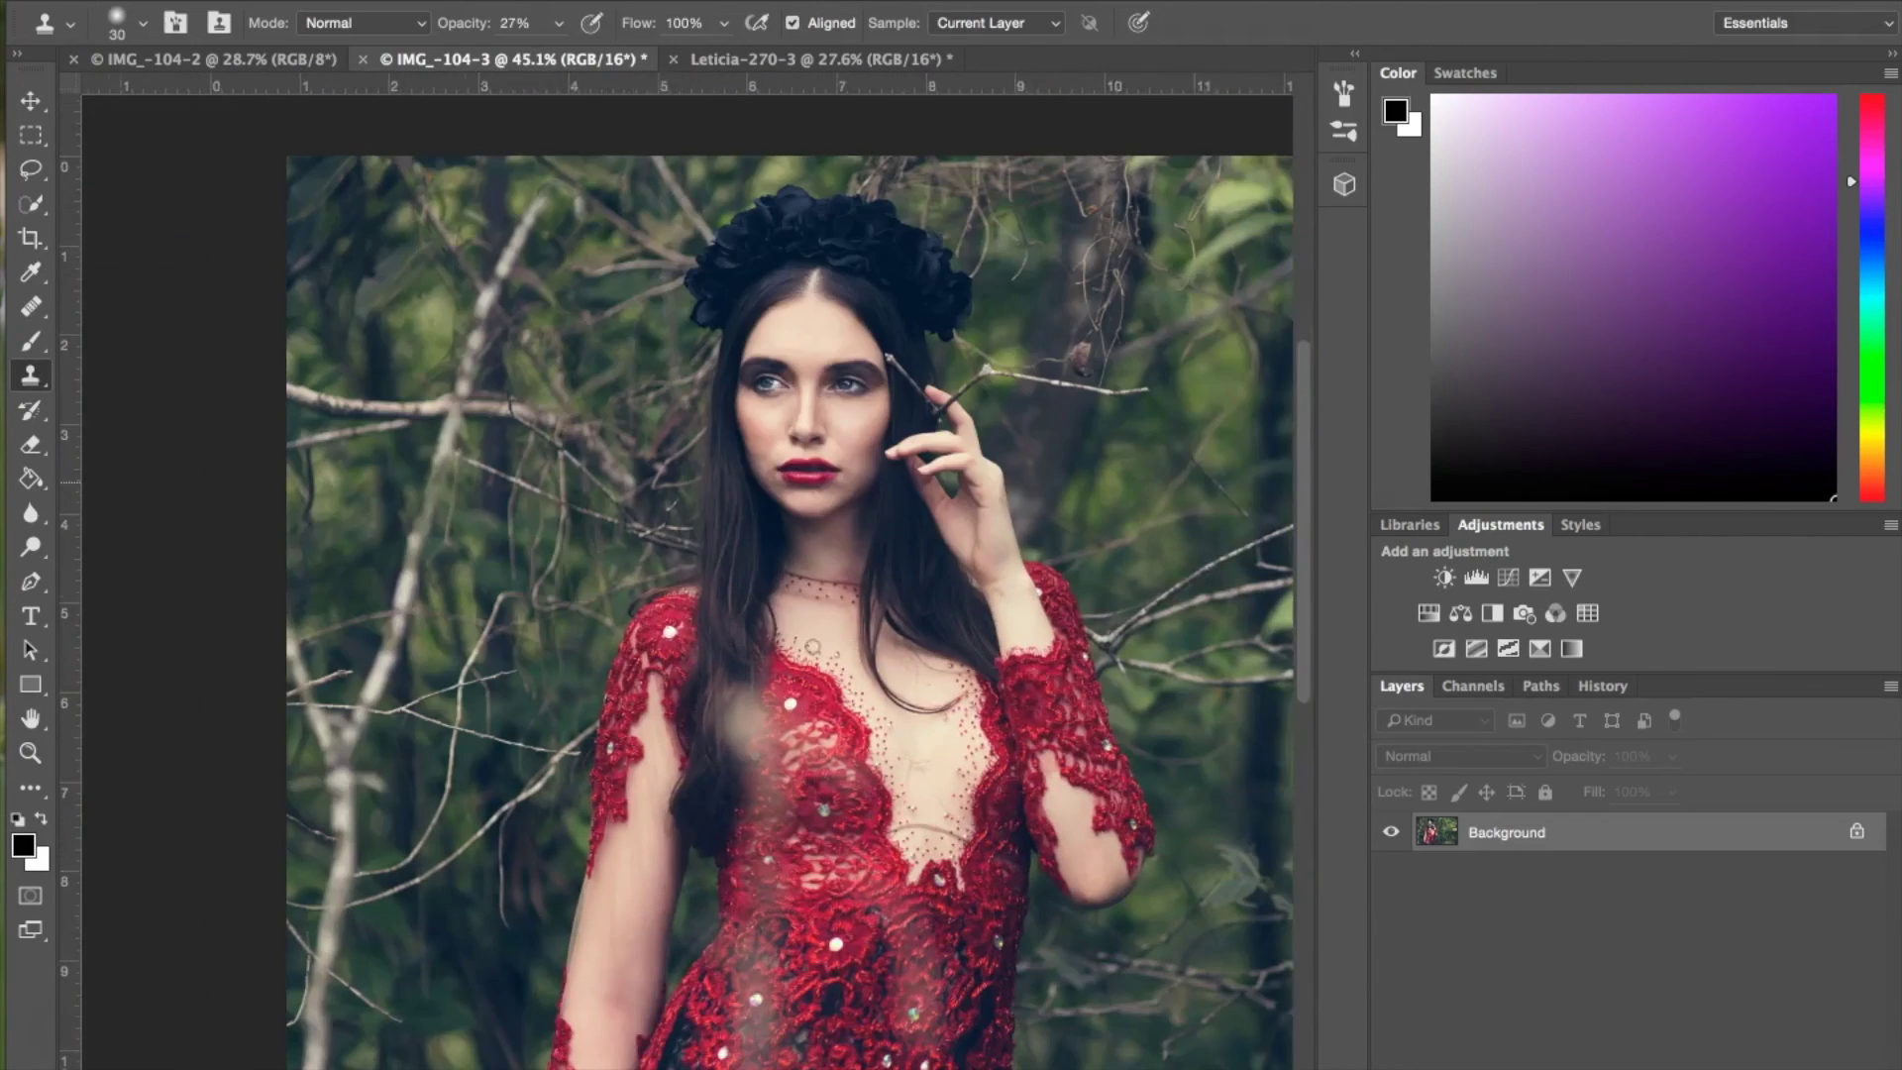
pyautogui.hscroll(1, 812, 646)
pyautogui.scroll(-2, 878, 705)
pyautogui.scroll(-4, 832, 640)
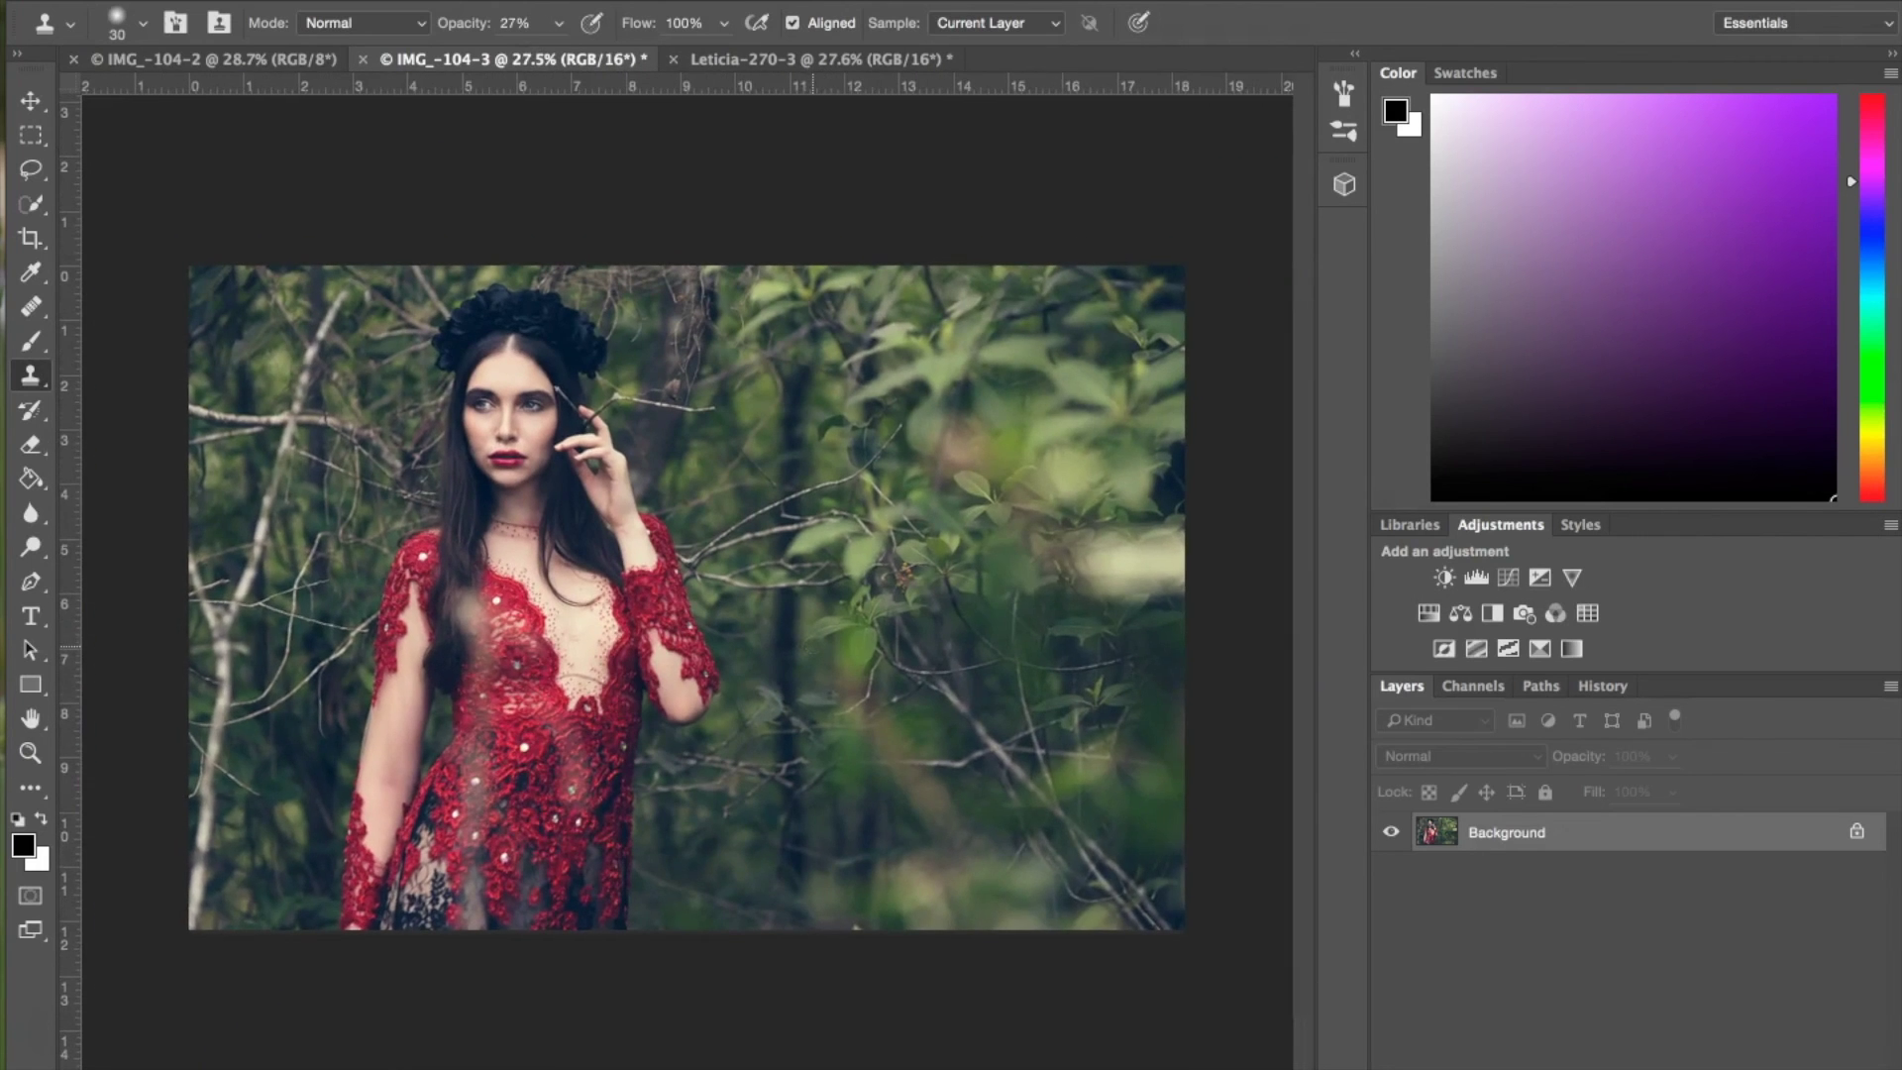
# Run the Dark Vignette action from the Artistic Add-Ons, dismiss its instructions and make black the foreground colour.
pyautogui.click(777, 0)
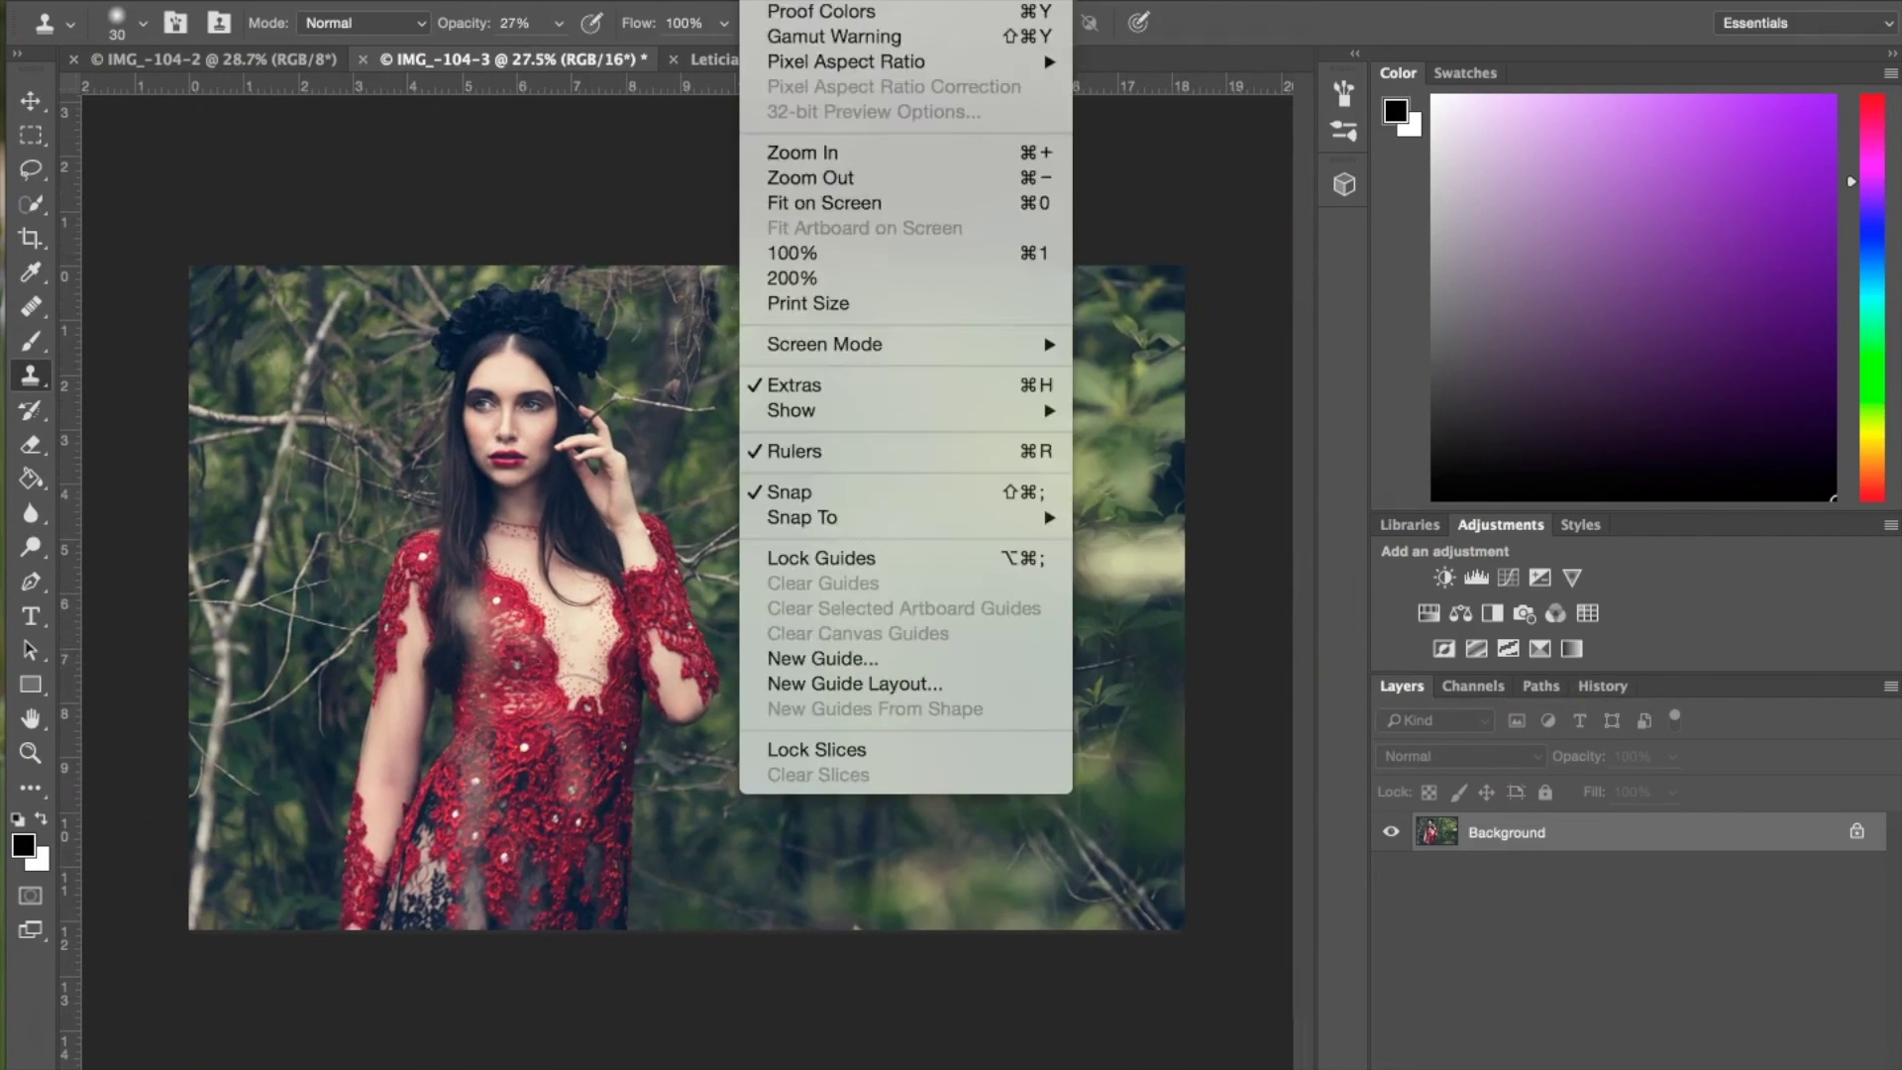
pyautogui.moveTo(833, 0)
pyautogui.click(924, 189)
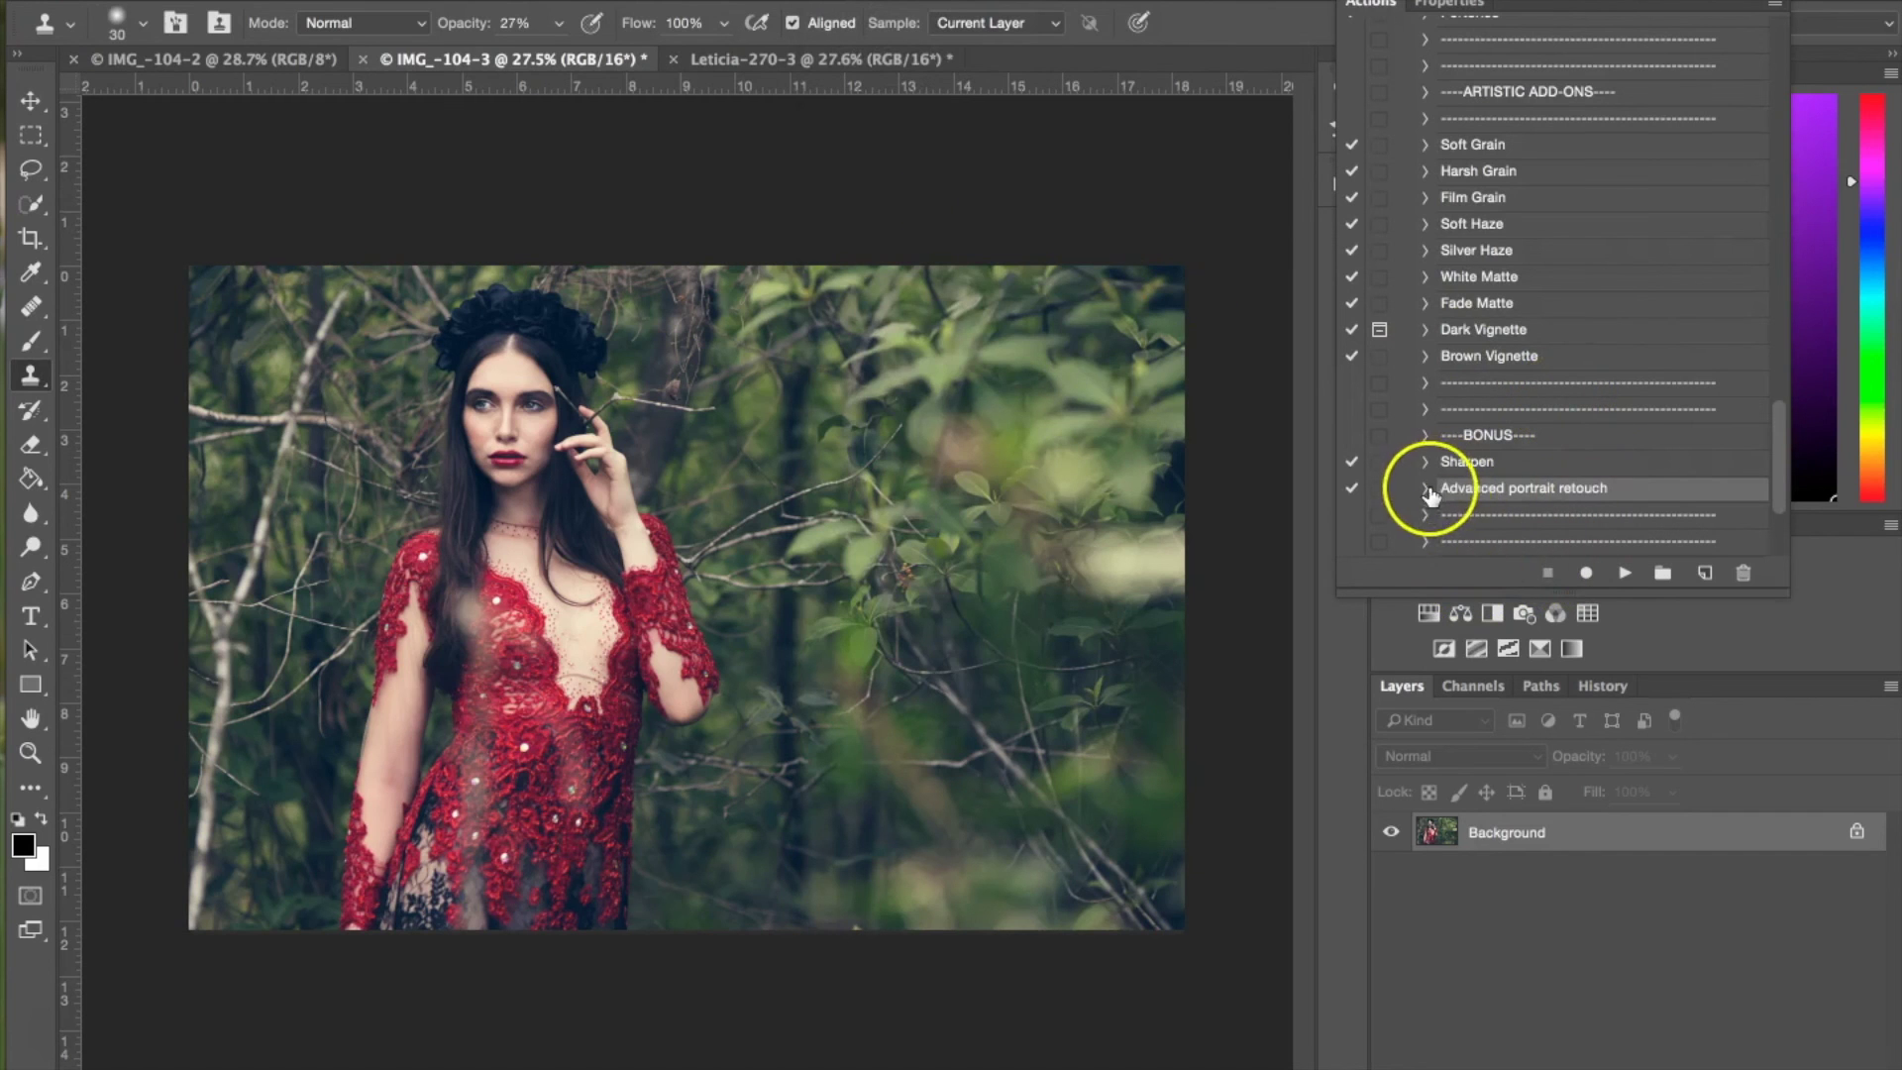
pyautogui.scroll(3, 1432, 494)
pyautogui.scroll(10, 1439, 498)
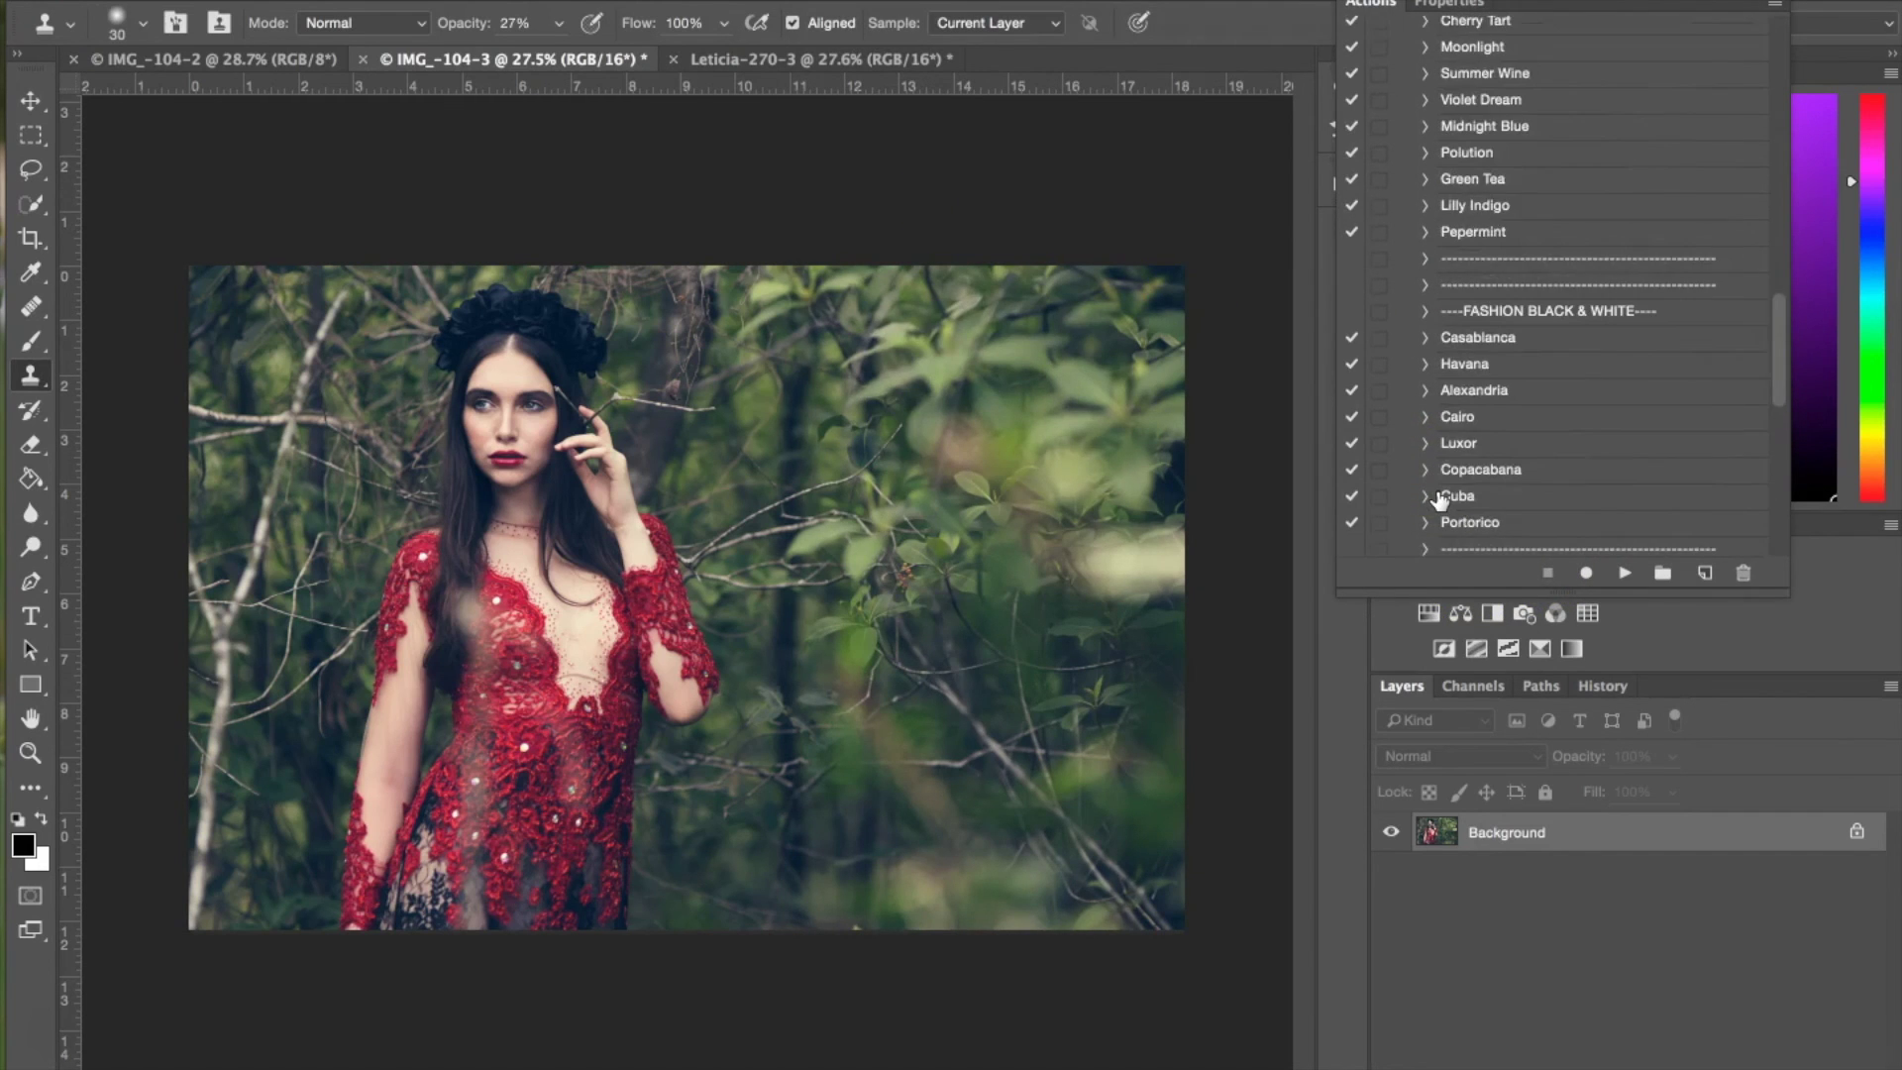
pyautogui.scroll(15, 1438, 498)
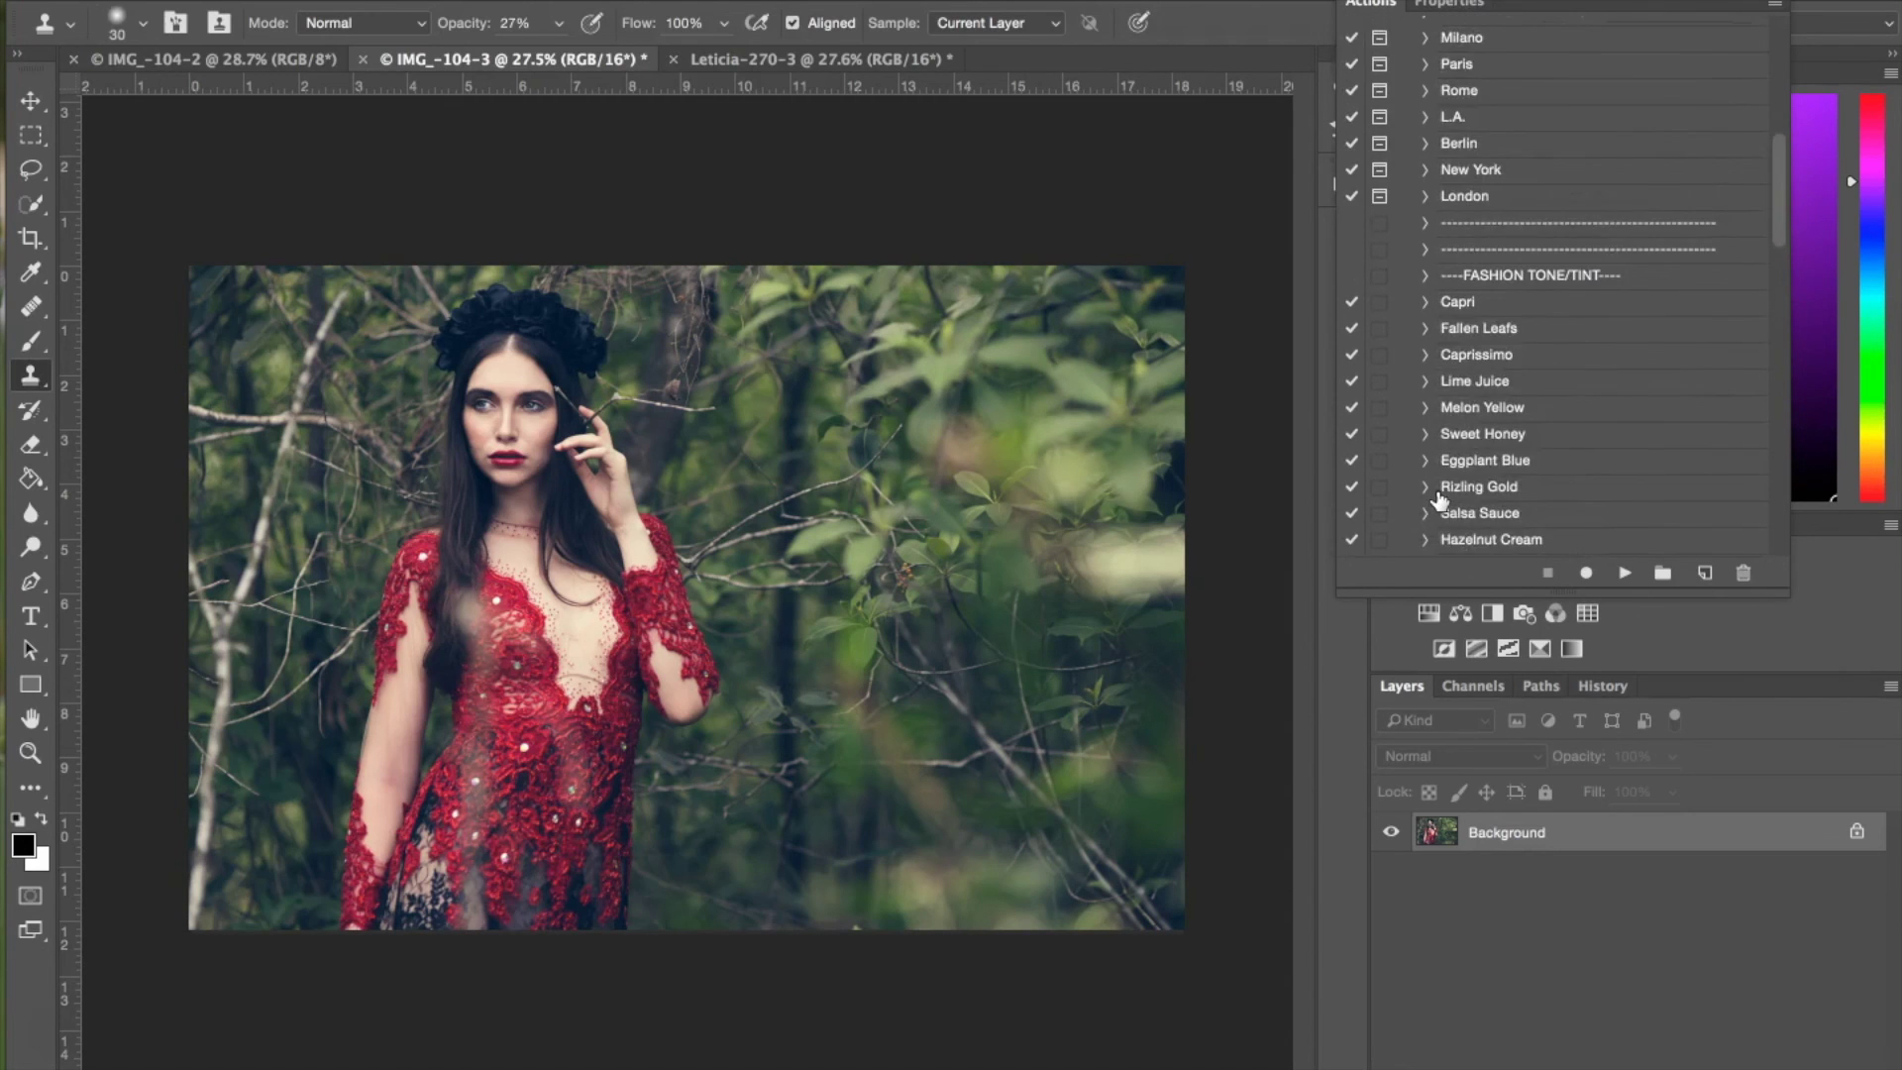
pyautogui.scroll(-20, 1522, 286)
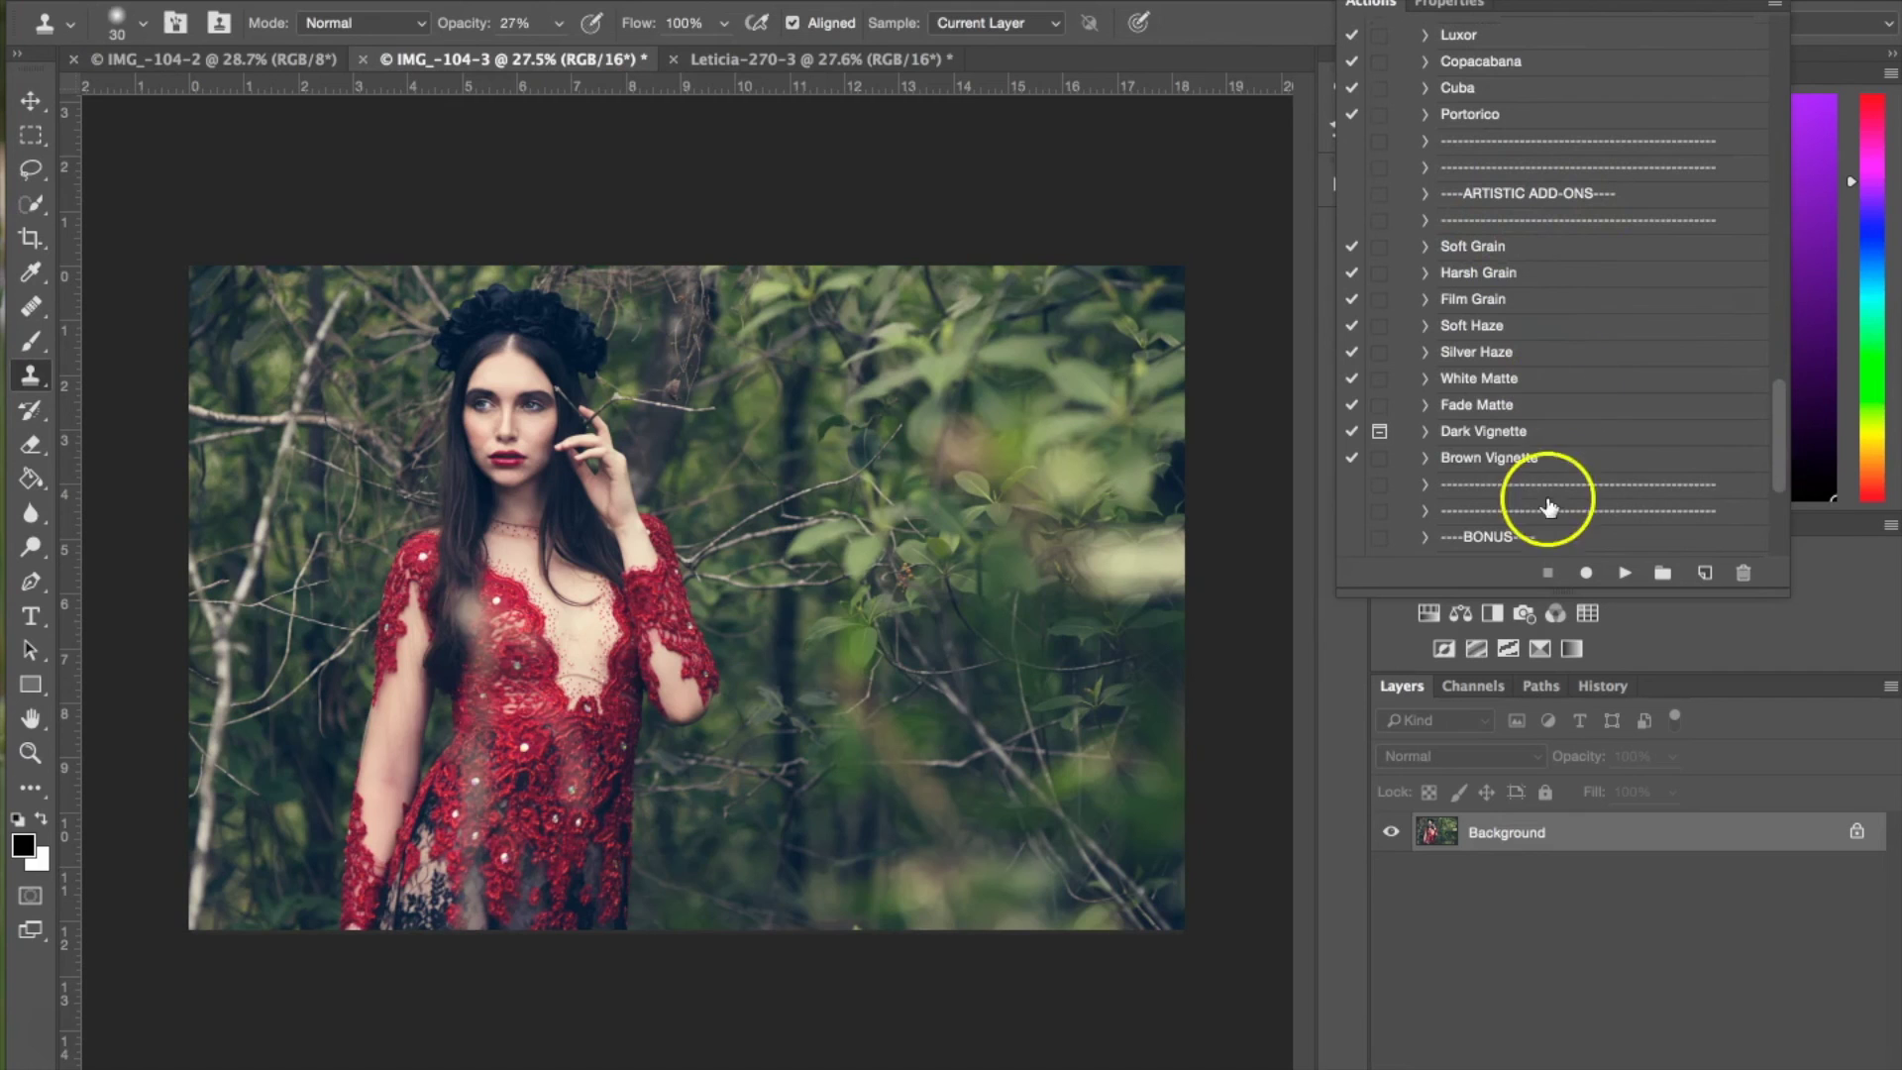
pyautogui.click(1483, 433)
pyautogui.click(1625, 572)
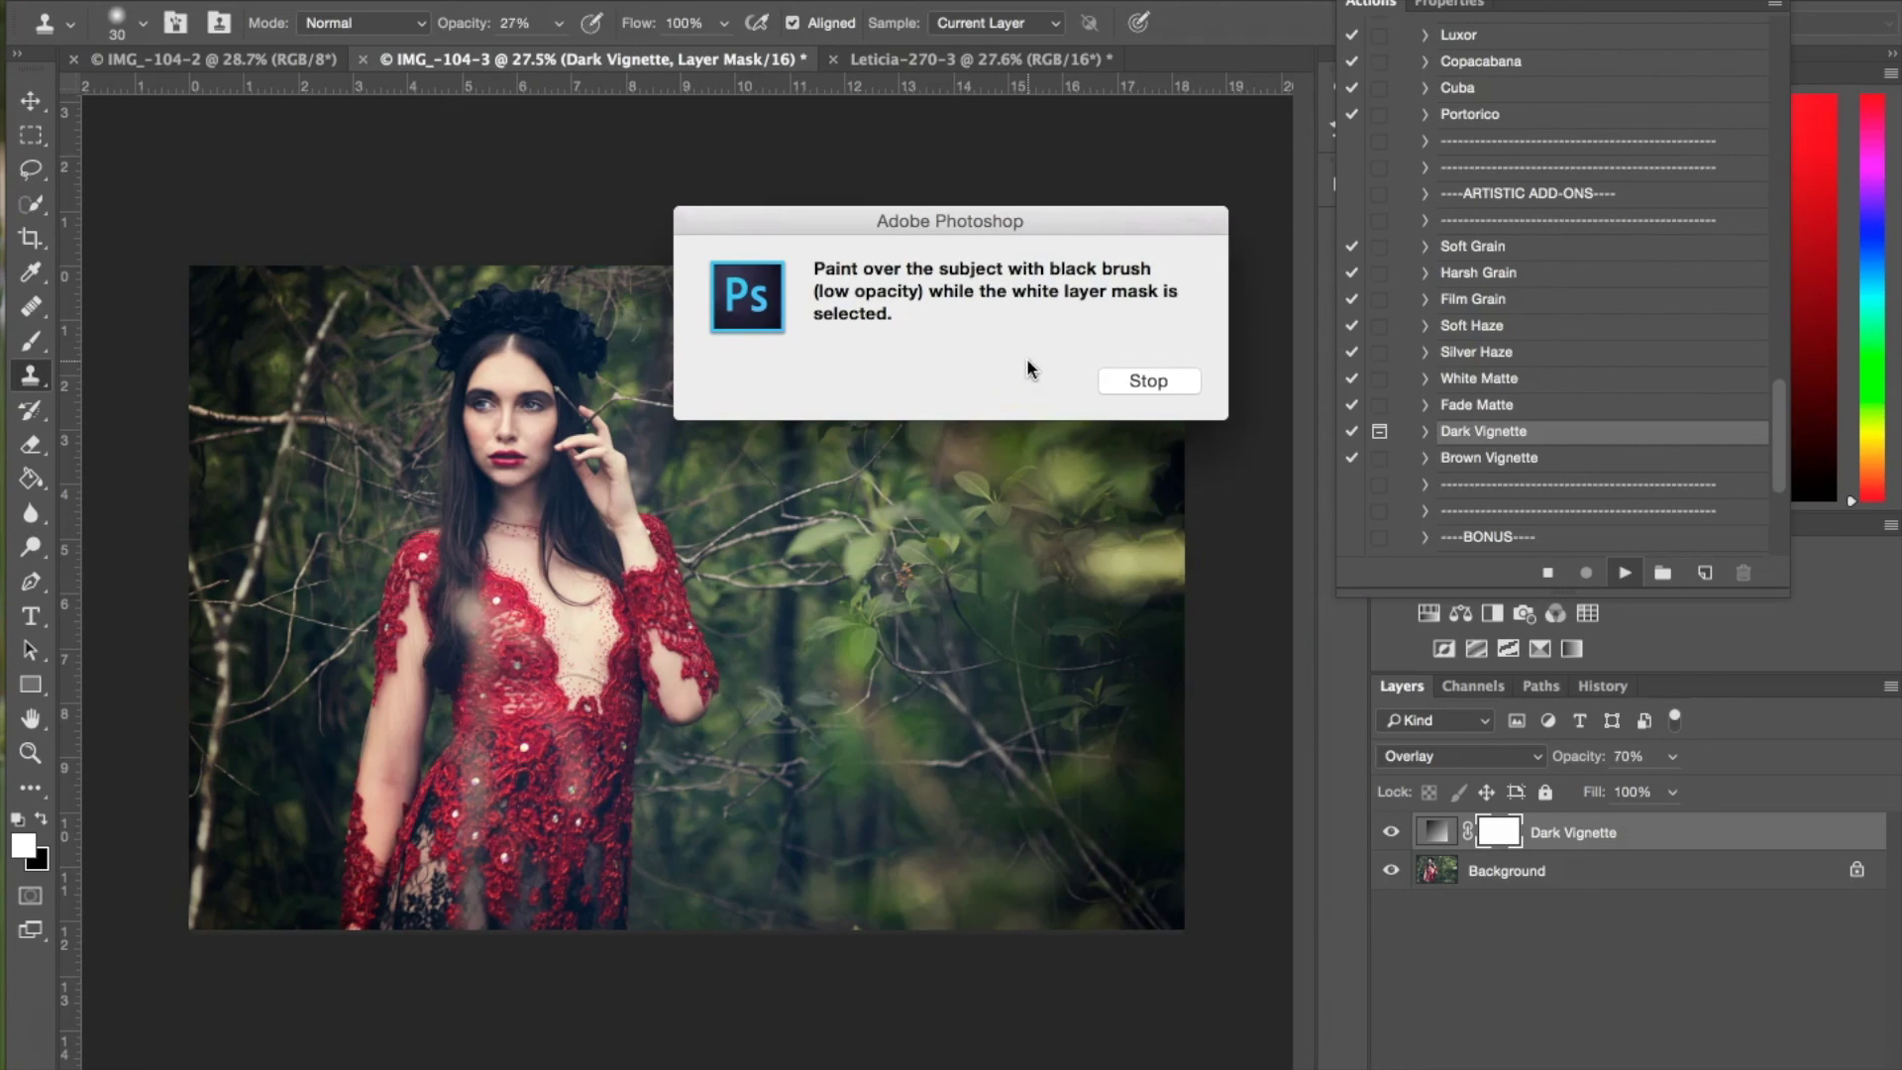
pyautogui.click(1165, 380)
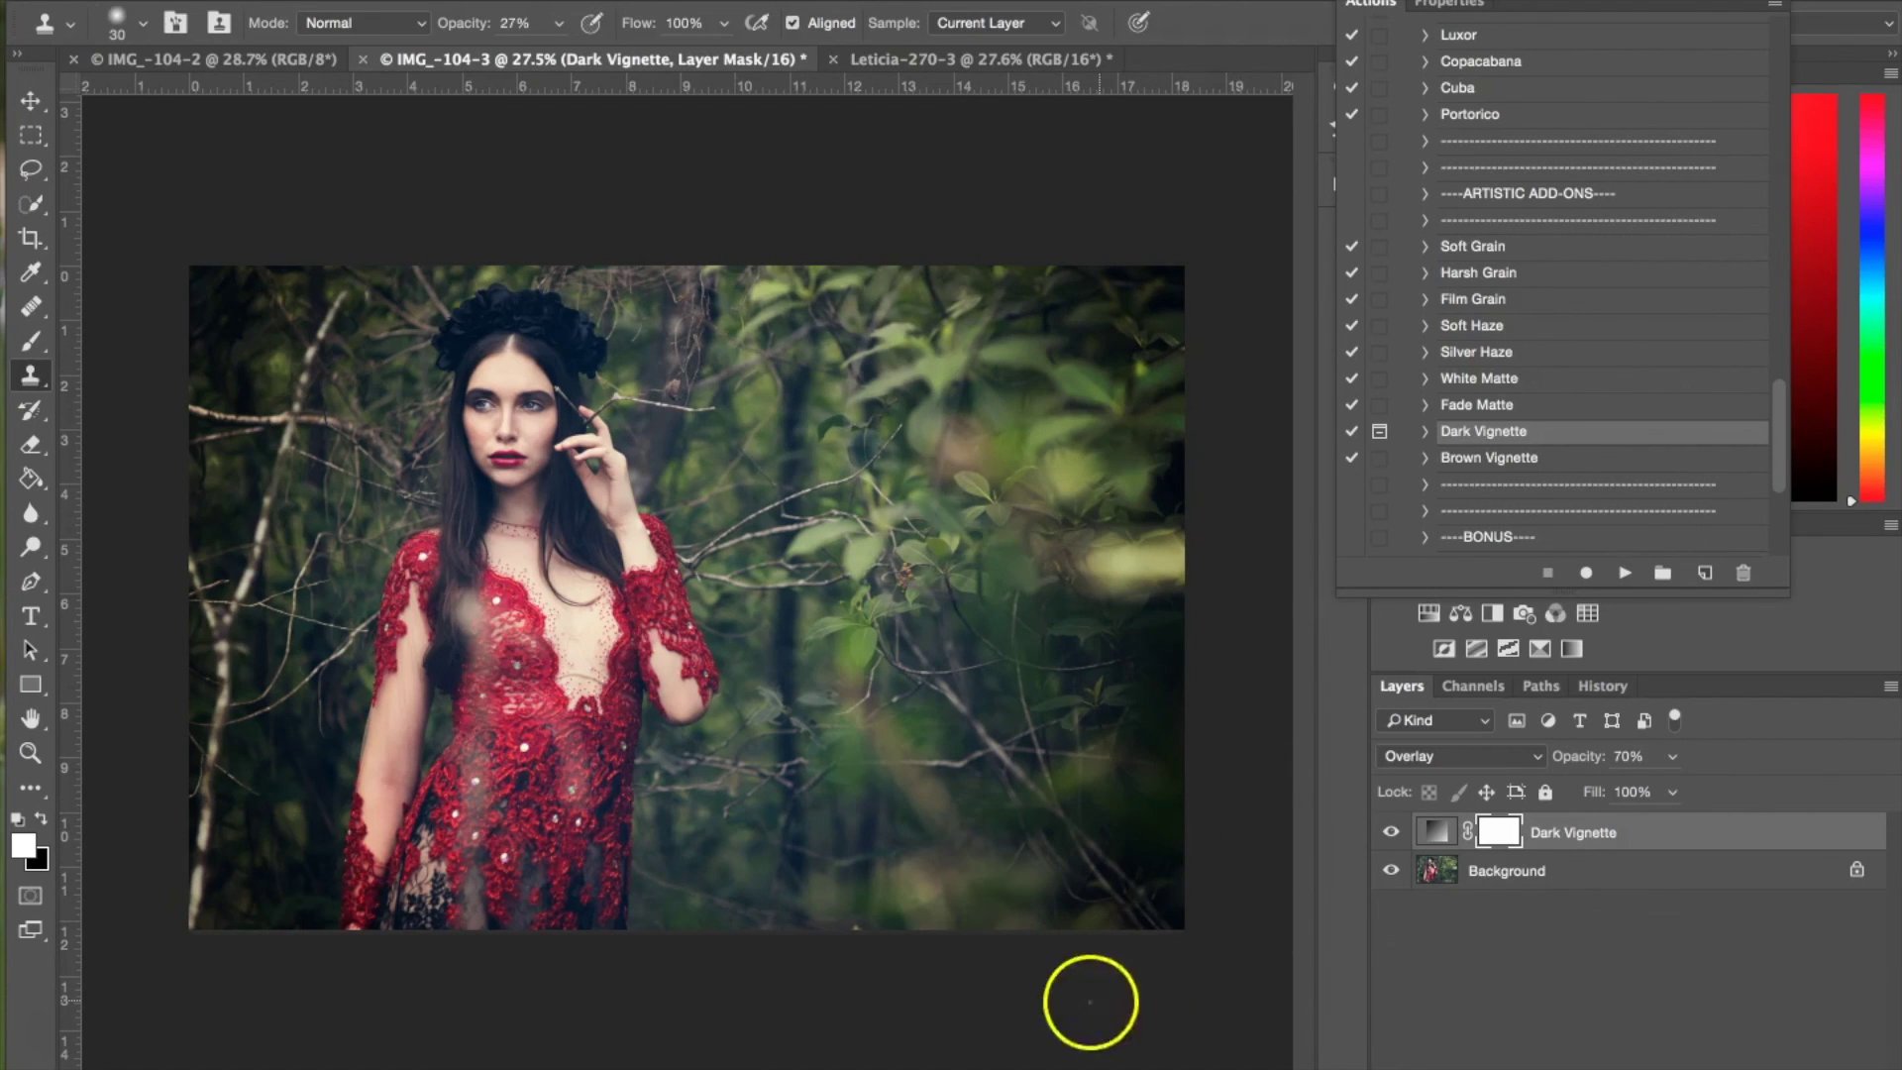
pyautogui.click(42, 821)
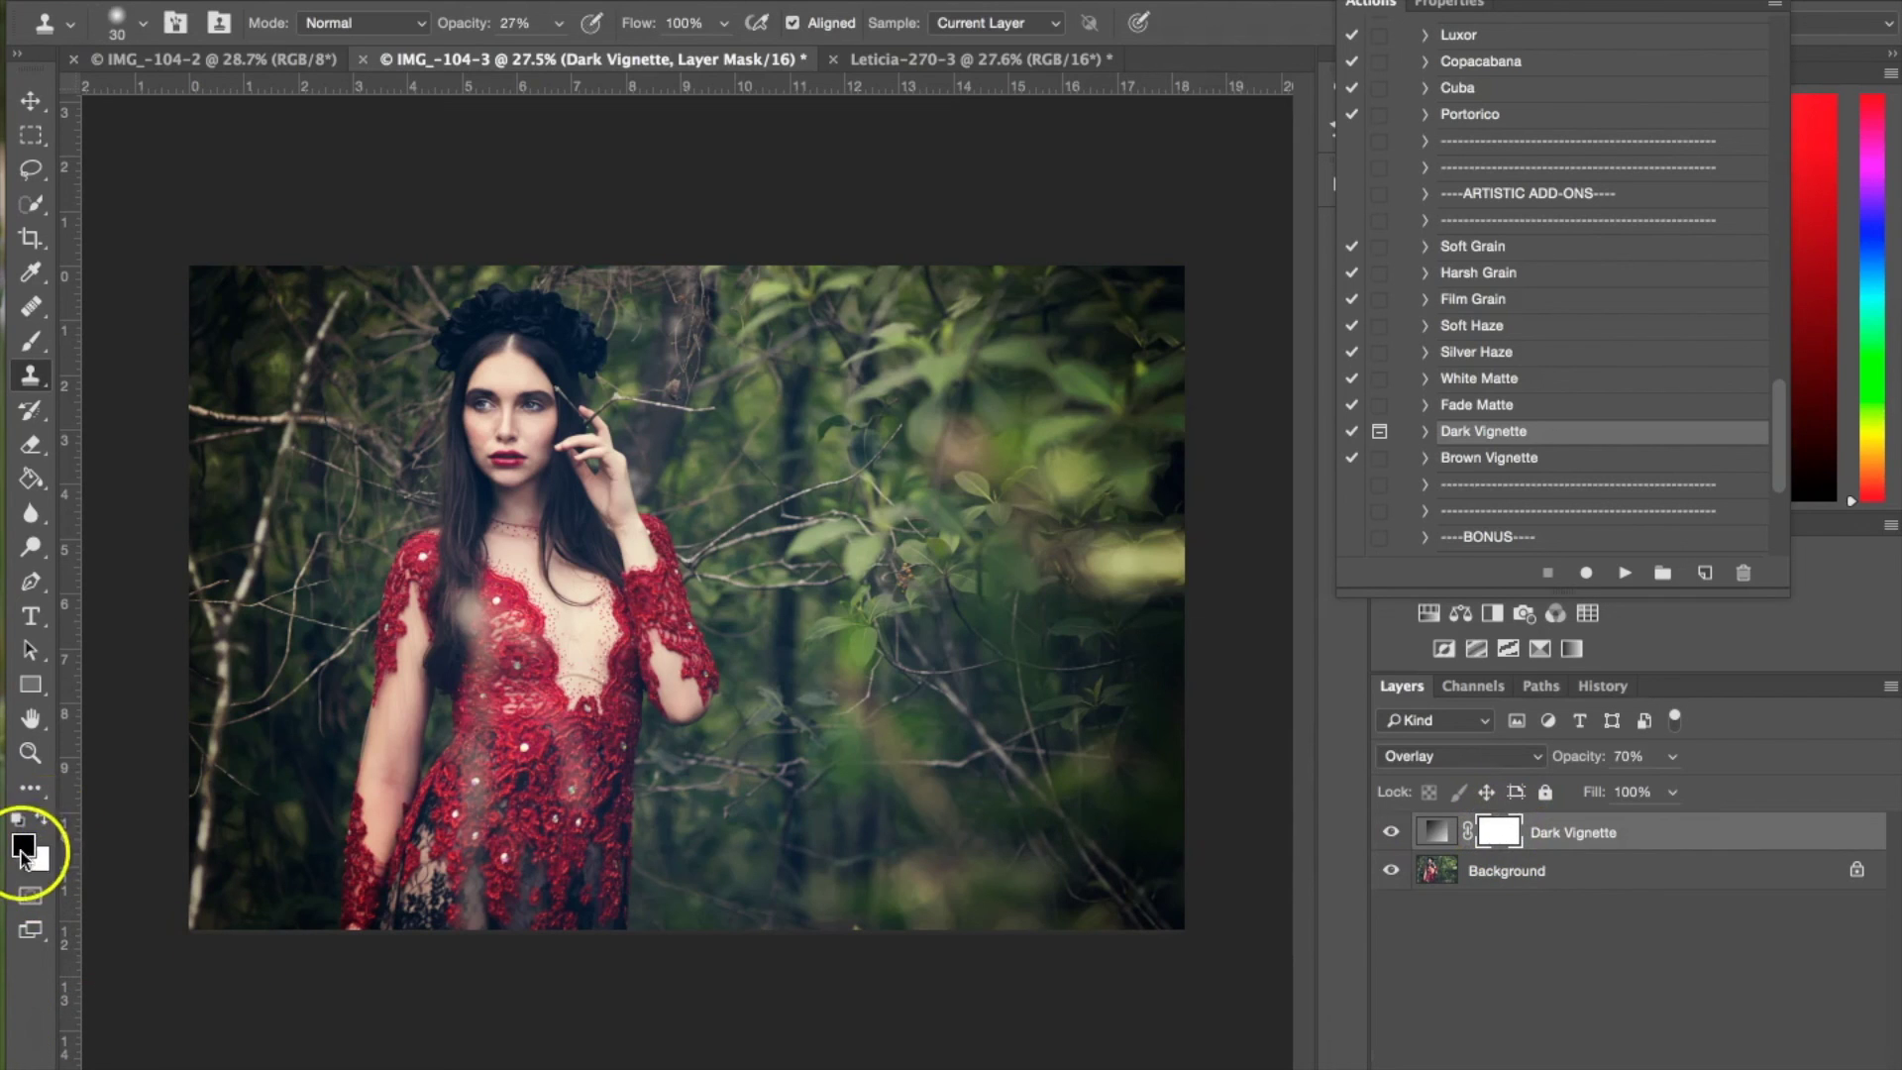
# Try to paint on the Dark Vignette mask over the face with the Clone Stamp at 700 pixels.
pyautogui.press(']')
pyautogui.click(545, 436)
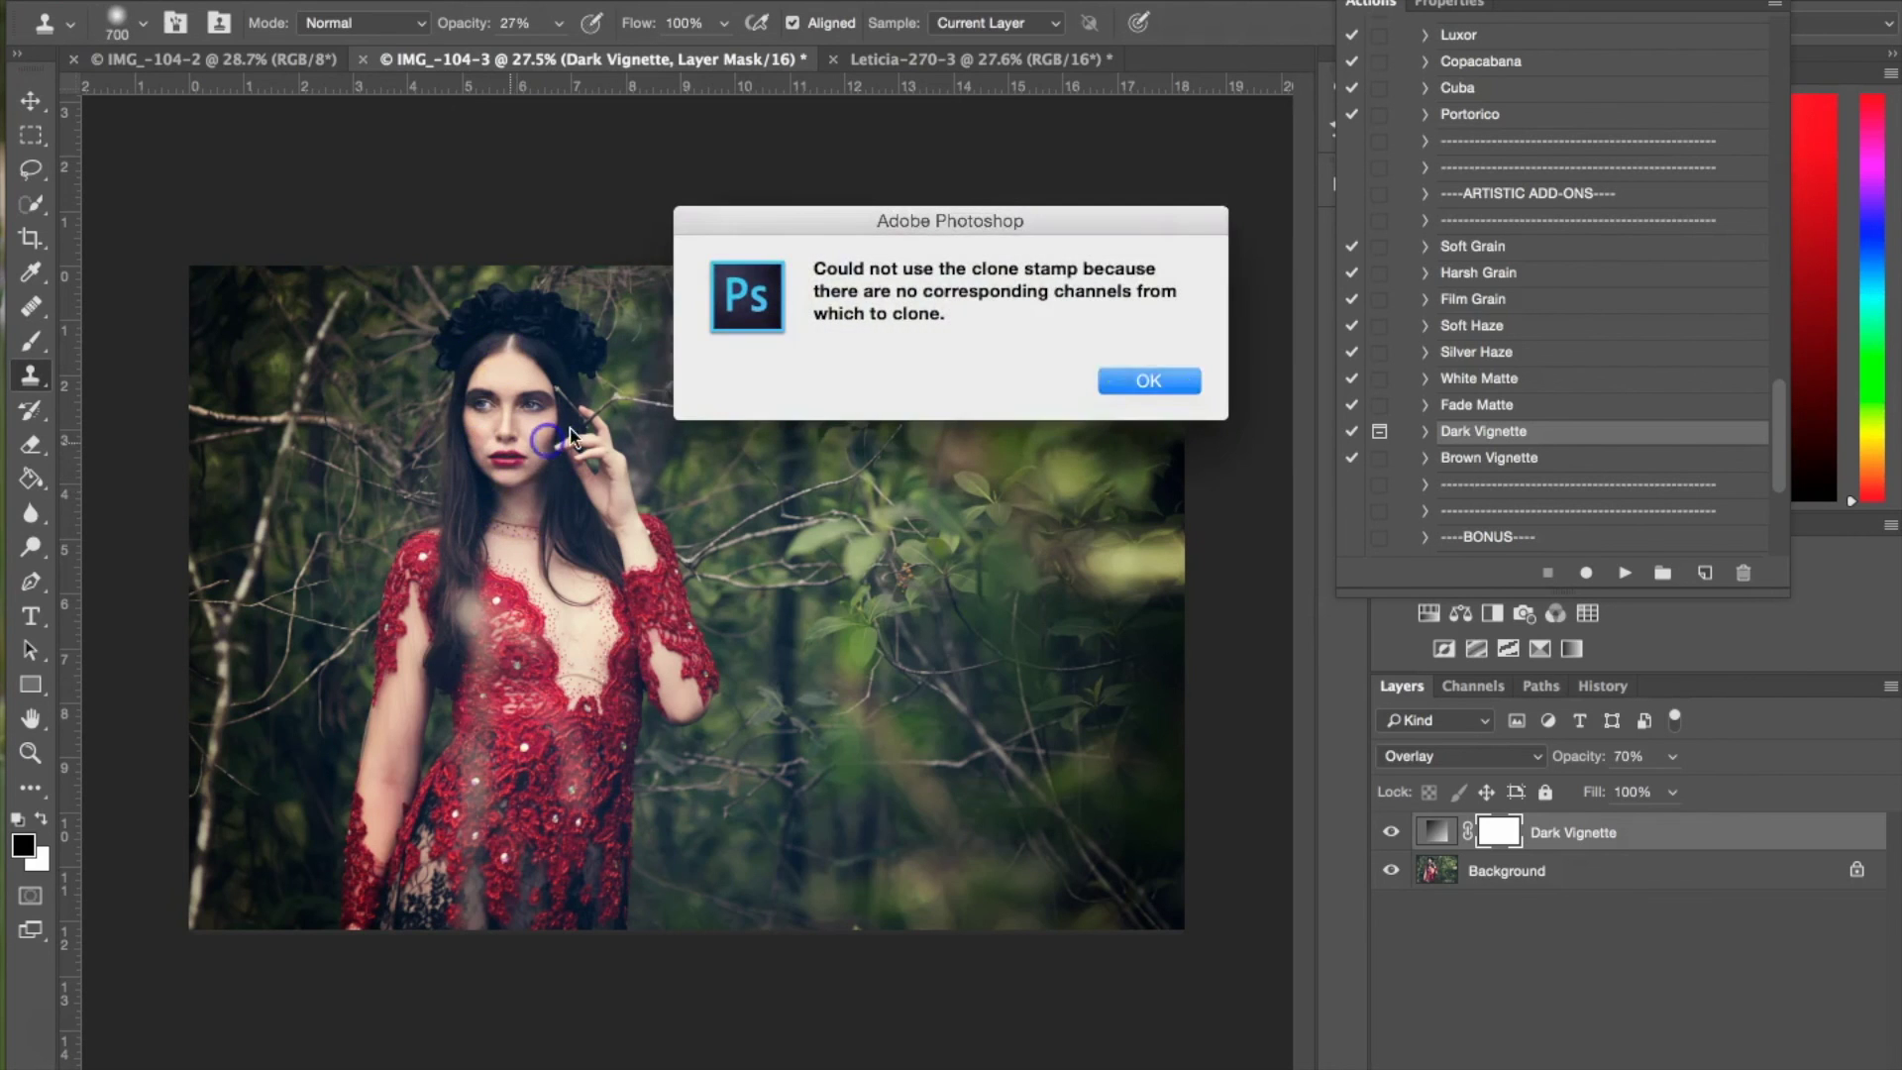
pyautogui.click(1149, 382)
# Paint the Dark Vignette mask in black with a 600-pixel Brush at 51% opacity, and flatten the image.
pyautogui.click(1498, 831)
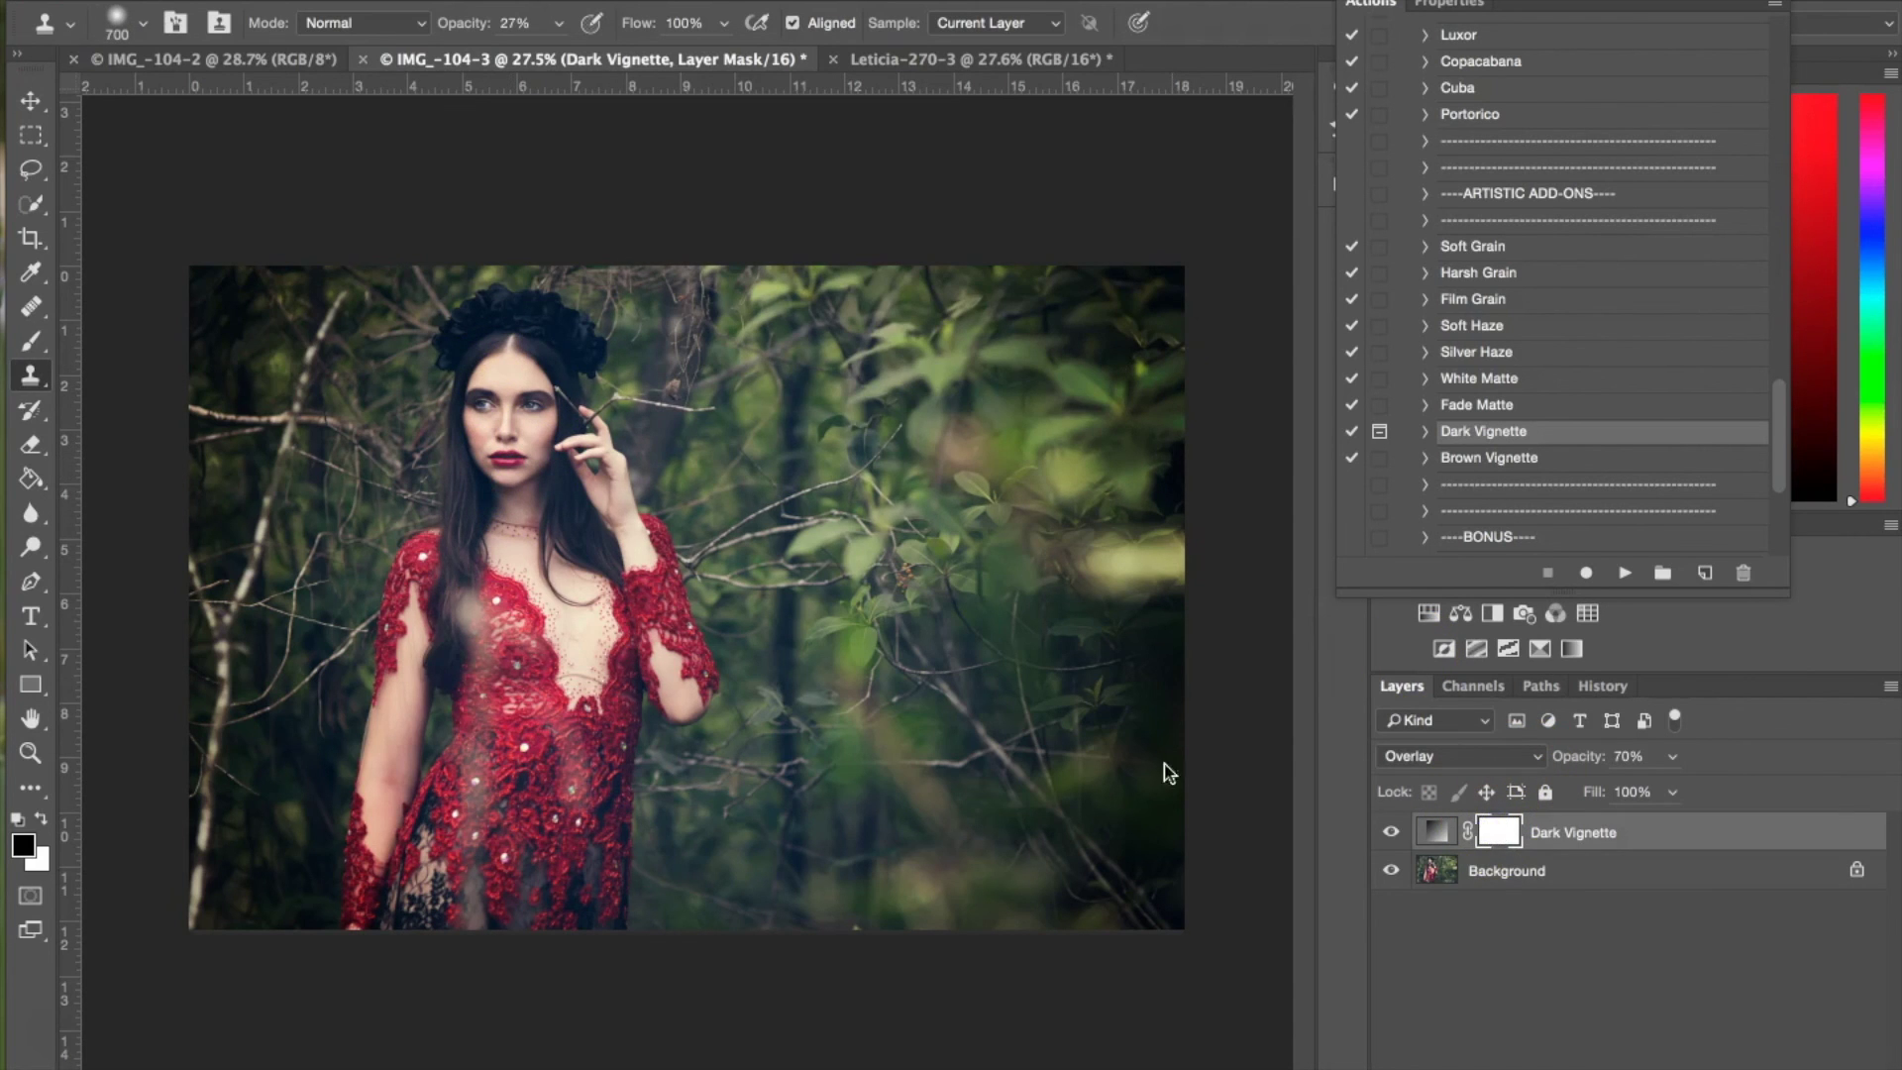
pyautogui.click(30, 340)
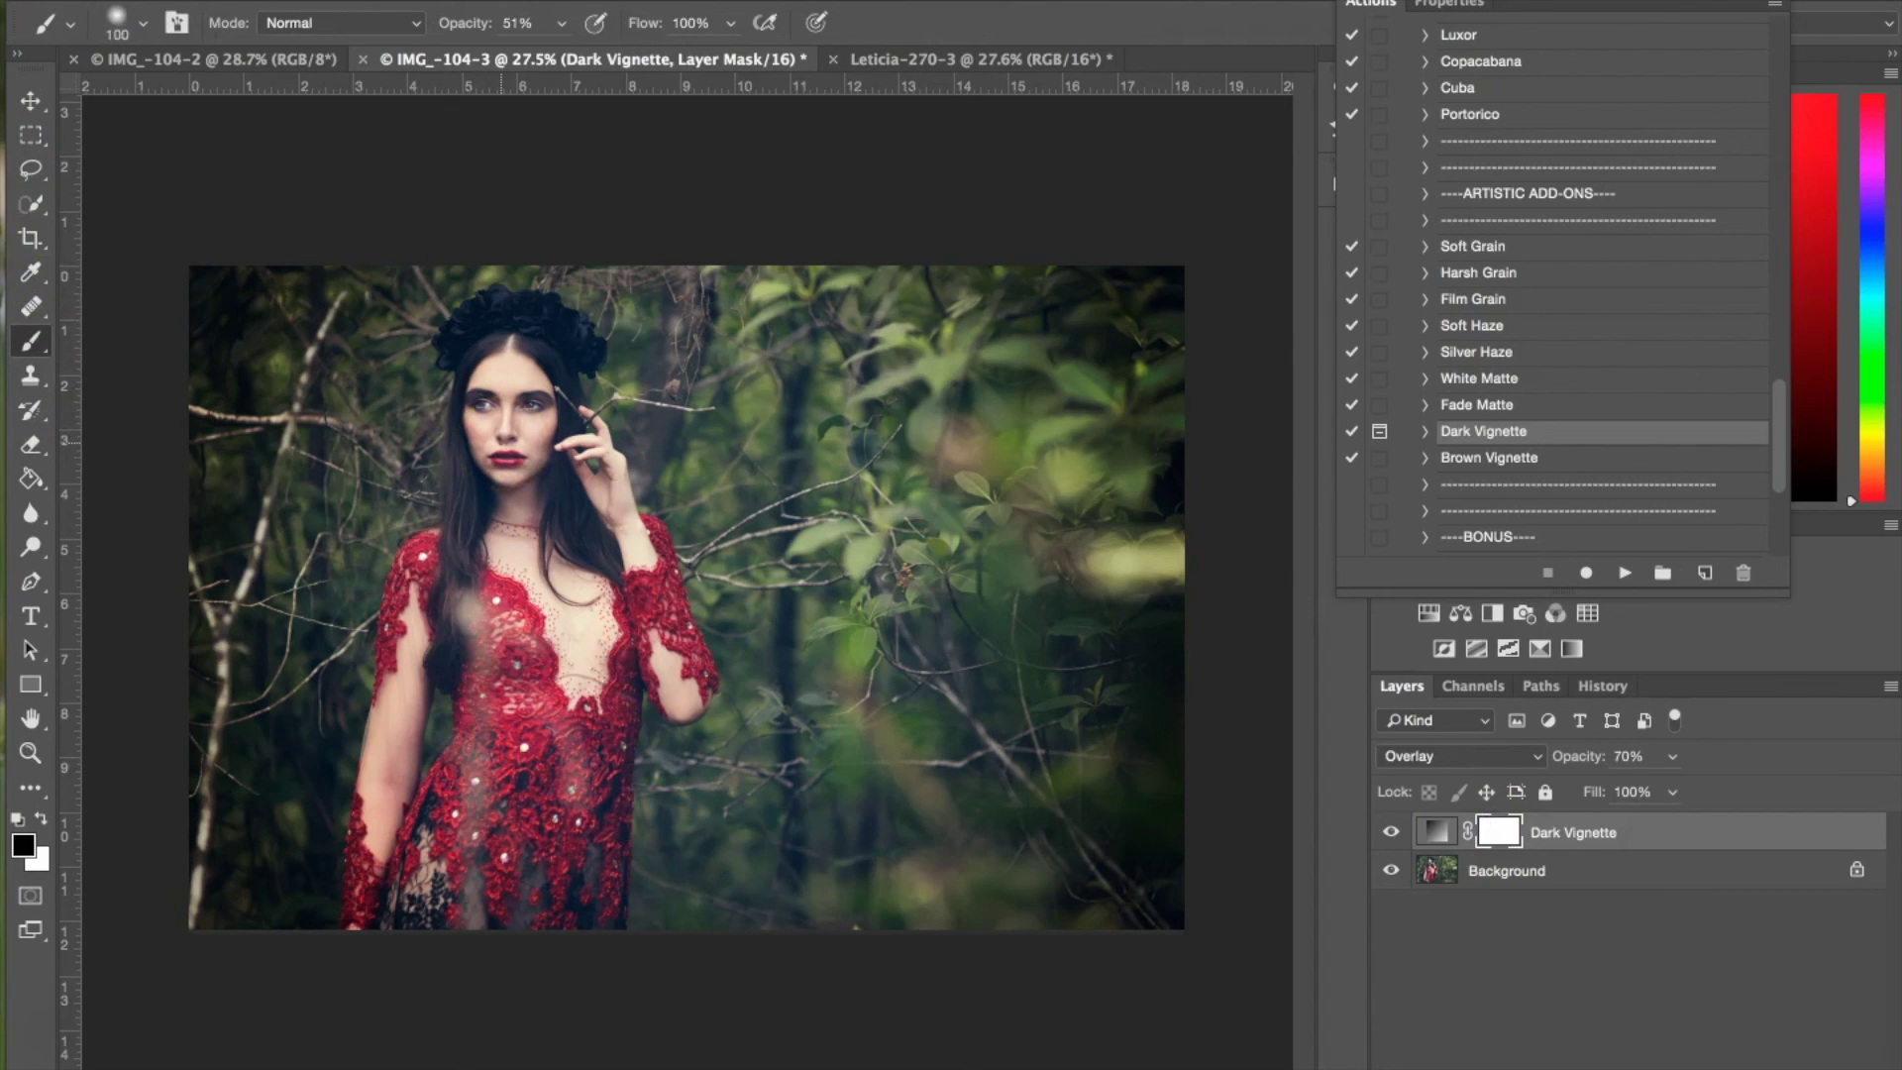
pyautogui.moveTo(449, 370)
pyautogui.mouseDown()
pyautogui.moveTo(502, 575)
pyautogui.moveTo(514, 931)
pyautogui.moveTo(507, 836)
pyautogui.moveTo(365, 642)
pyautogui.moveTo(393, 452)
pyautogui.mouseUp()
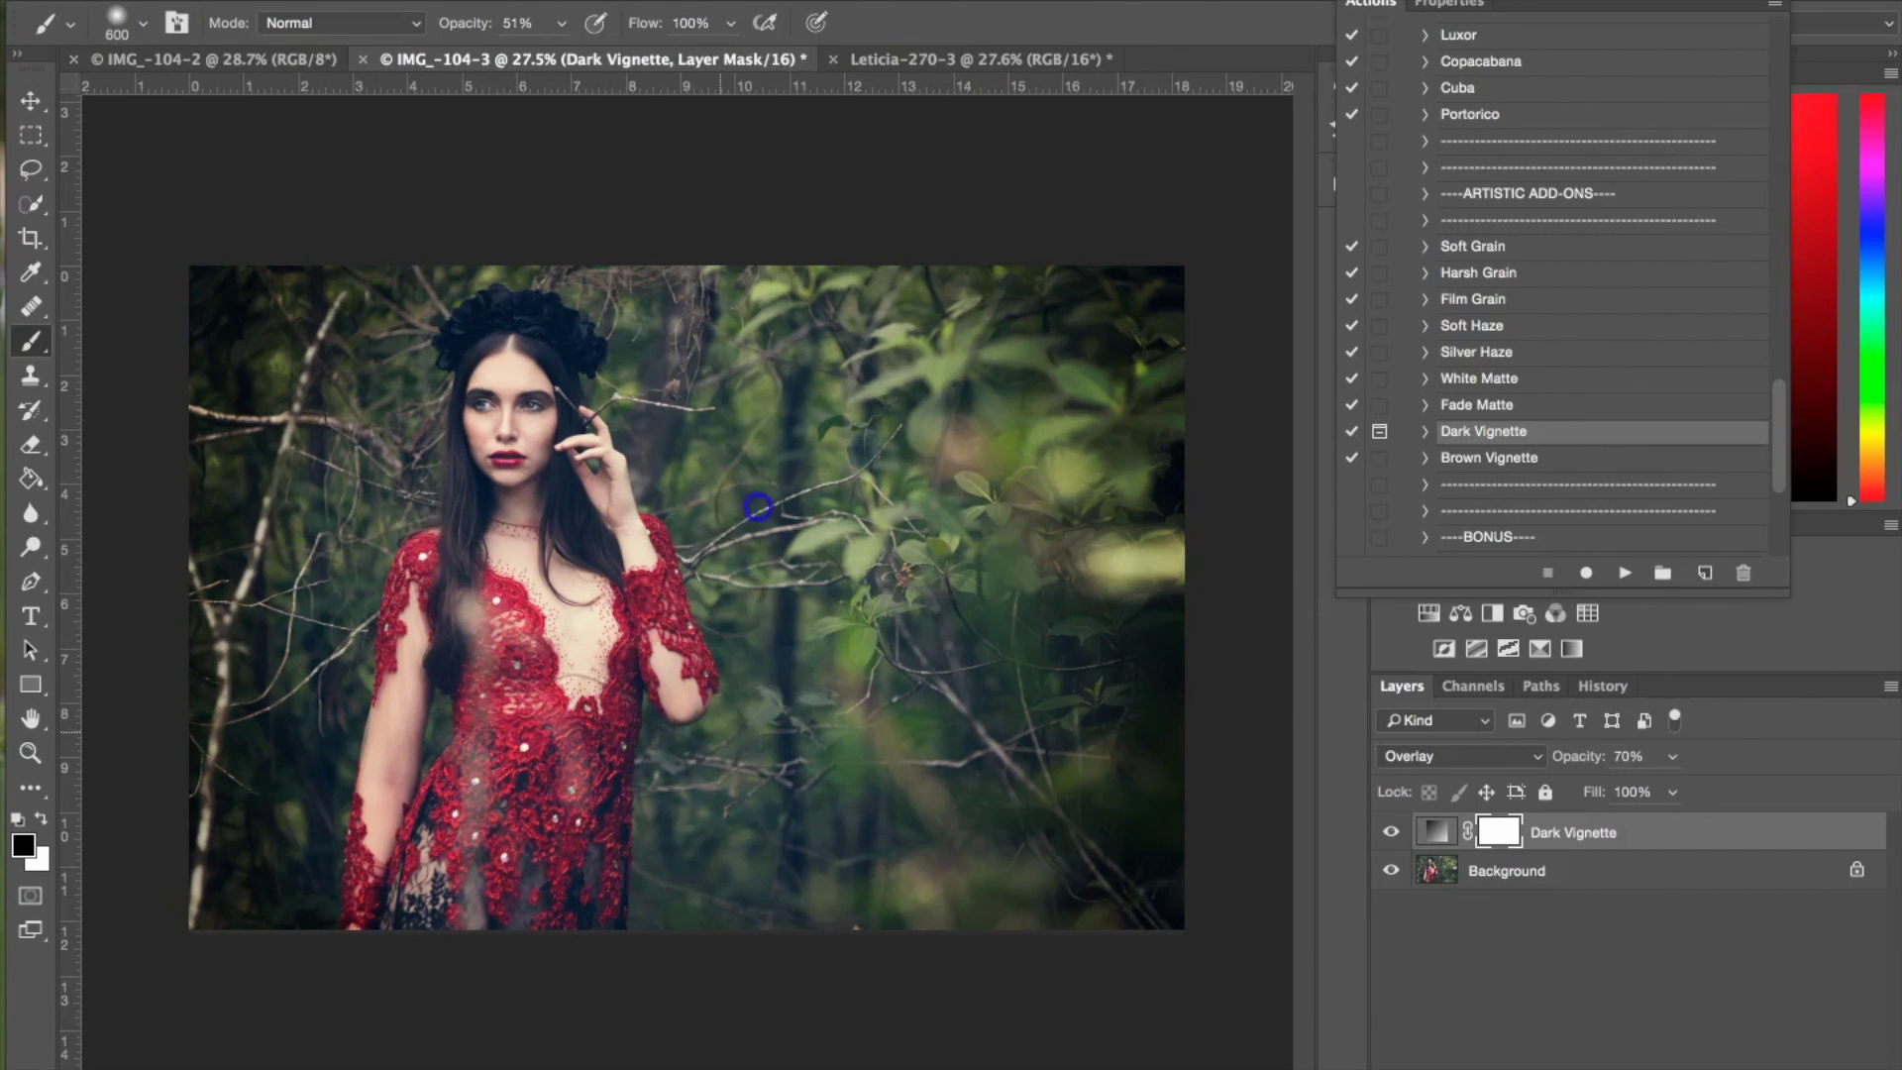
pyautogui.press('super+shift+z')
pyautogui.press('super+shift+z')
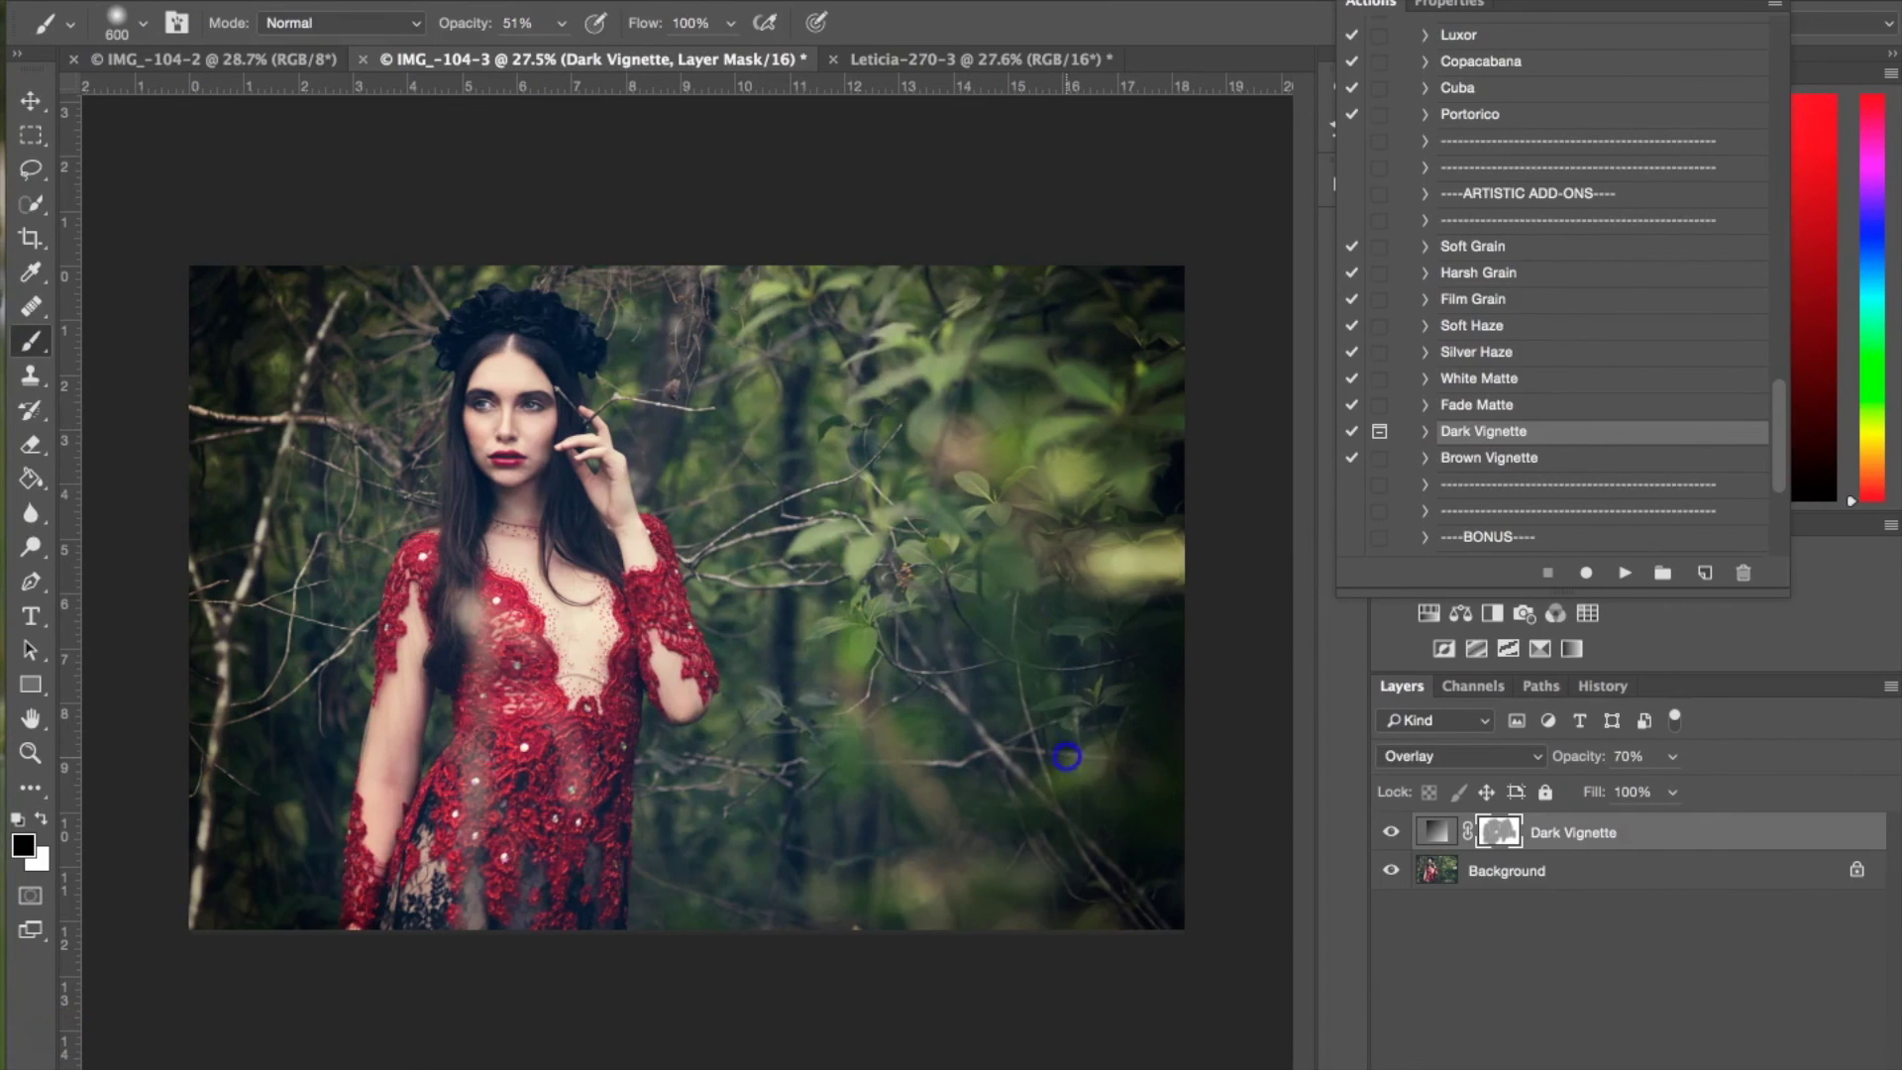
pyautogui.moveTo(306, 437)
pyautogui.mouseDown()
pyautogui.moveTo(308, 659)
pyautogui.moveTo(338, 279)
pyautogui.mouseUp()
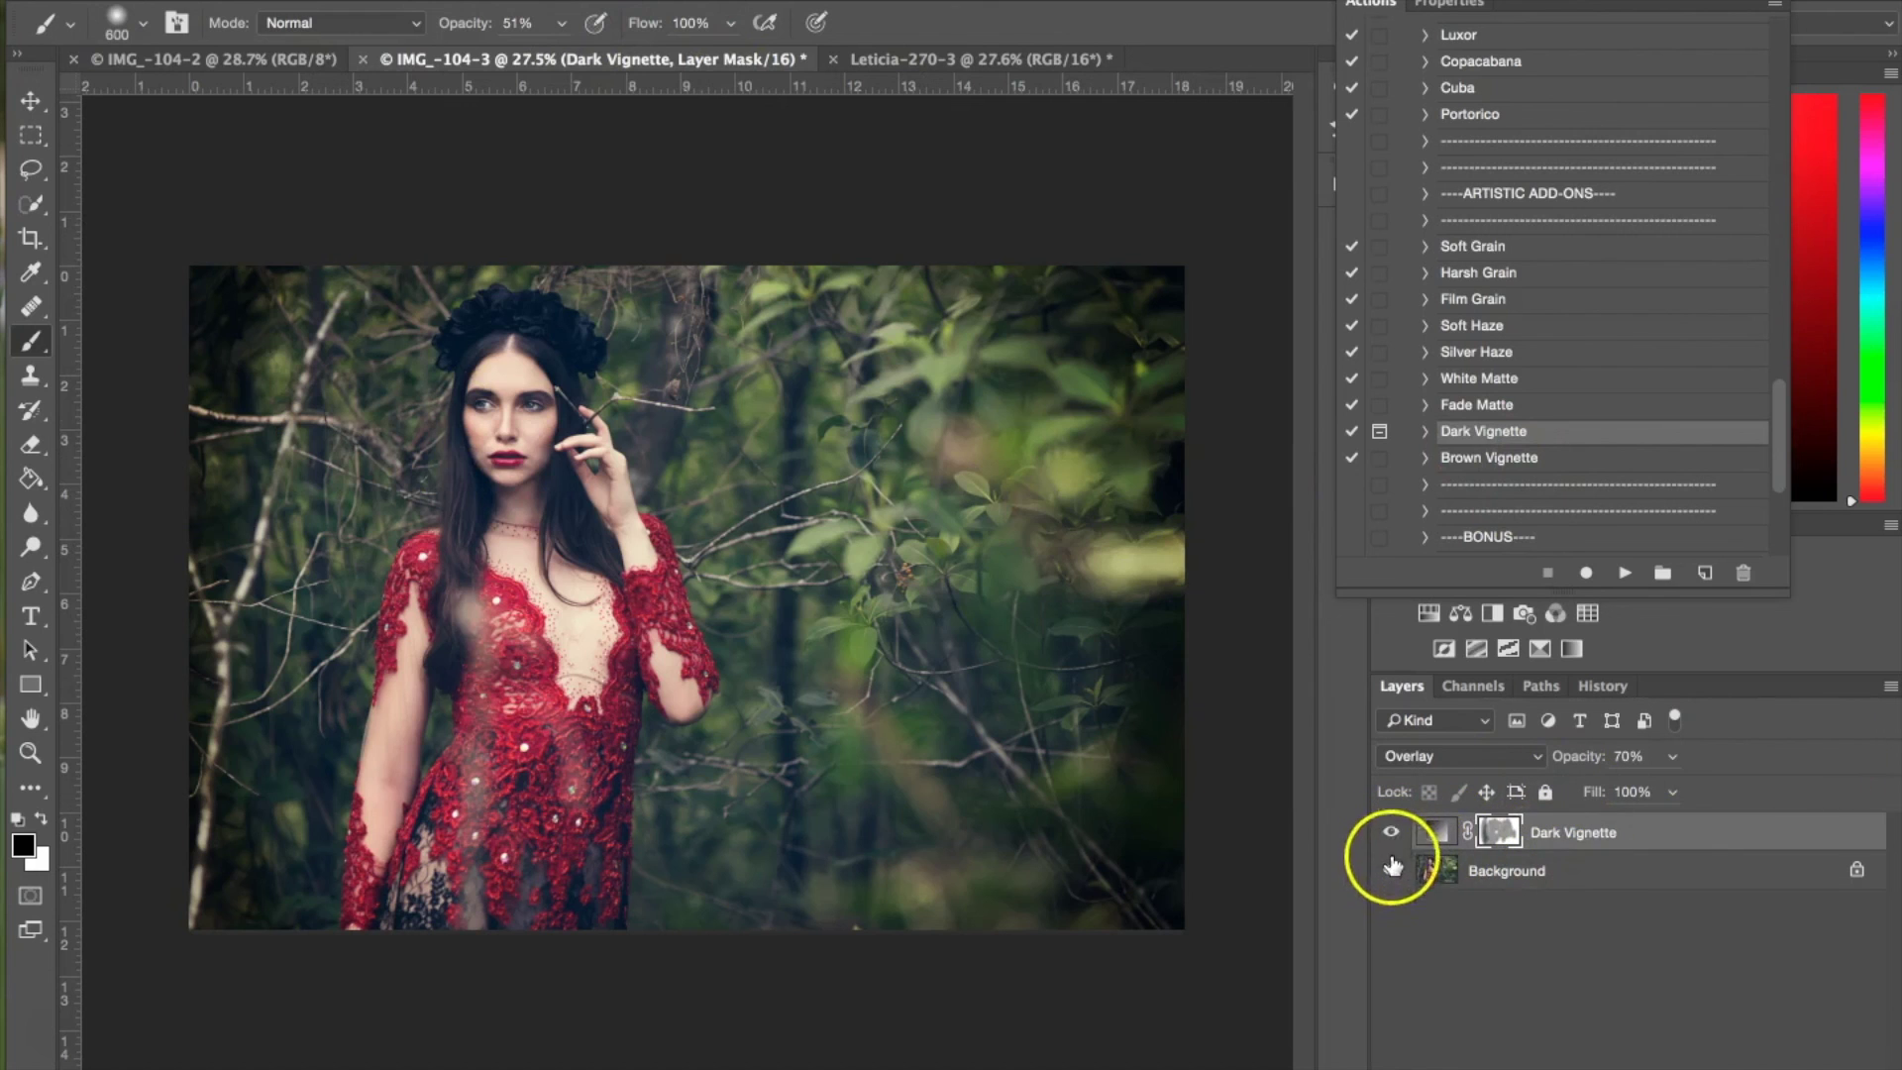
pyautogui.rightClick(1476, 872)
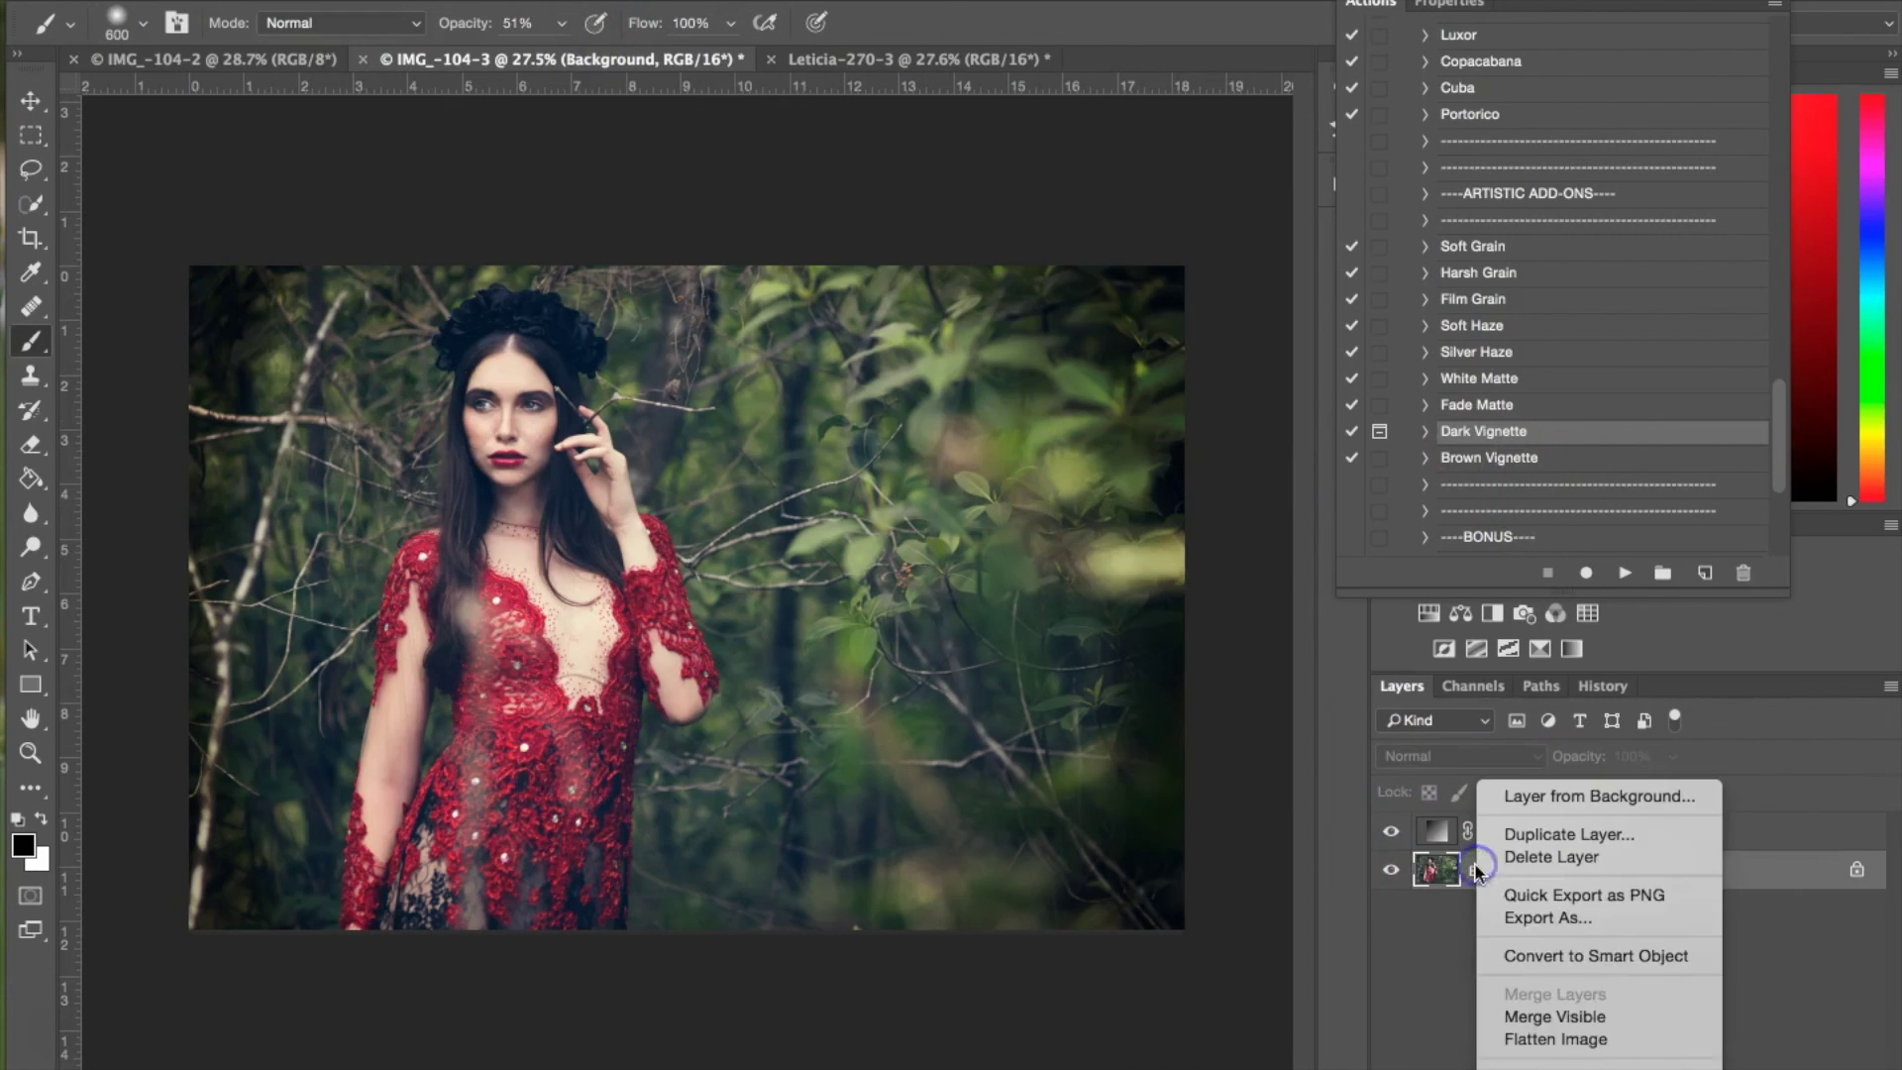
pyautogui.click(1575, 1035)
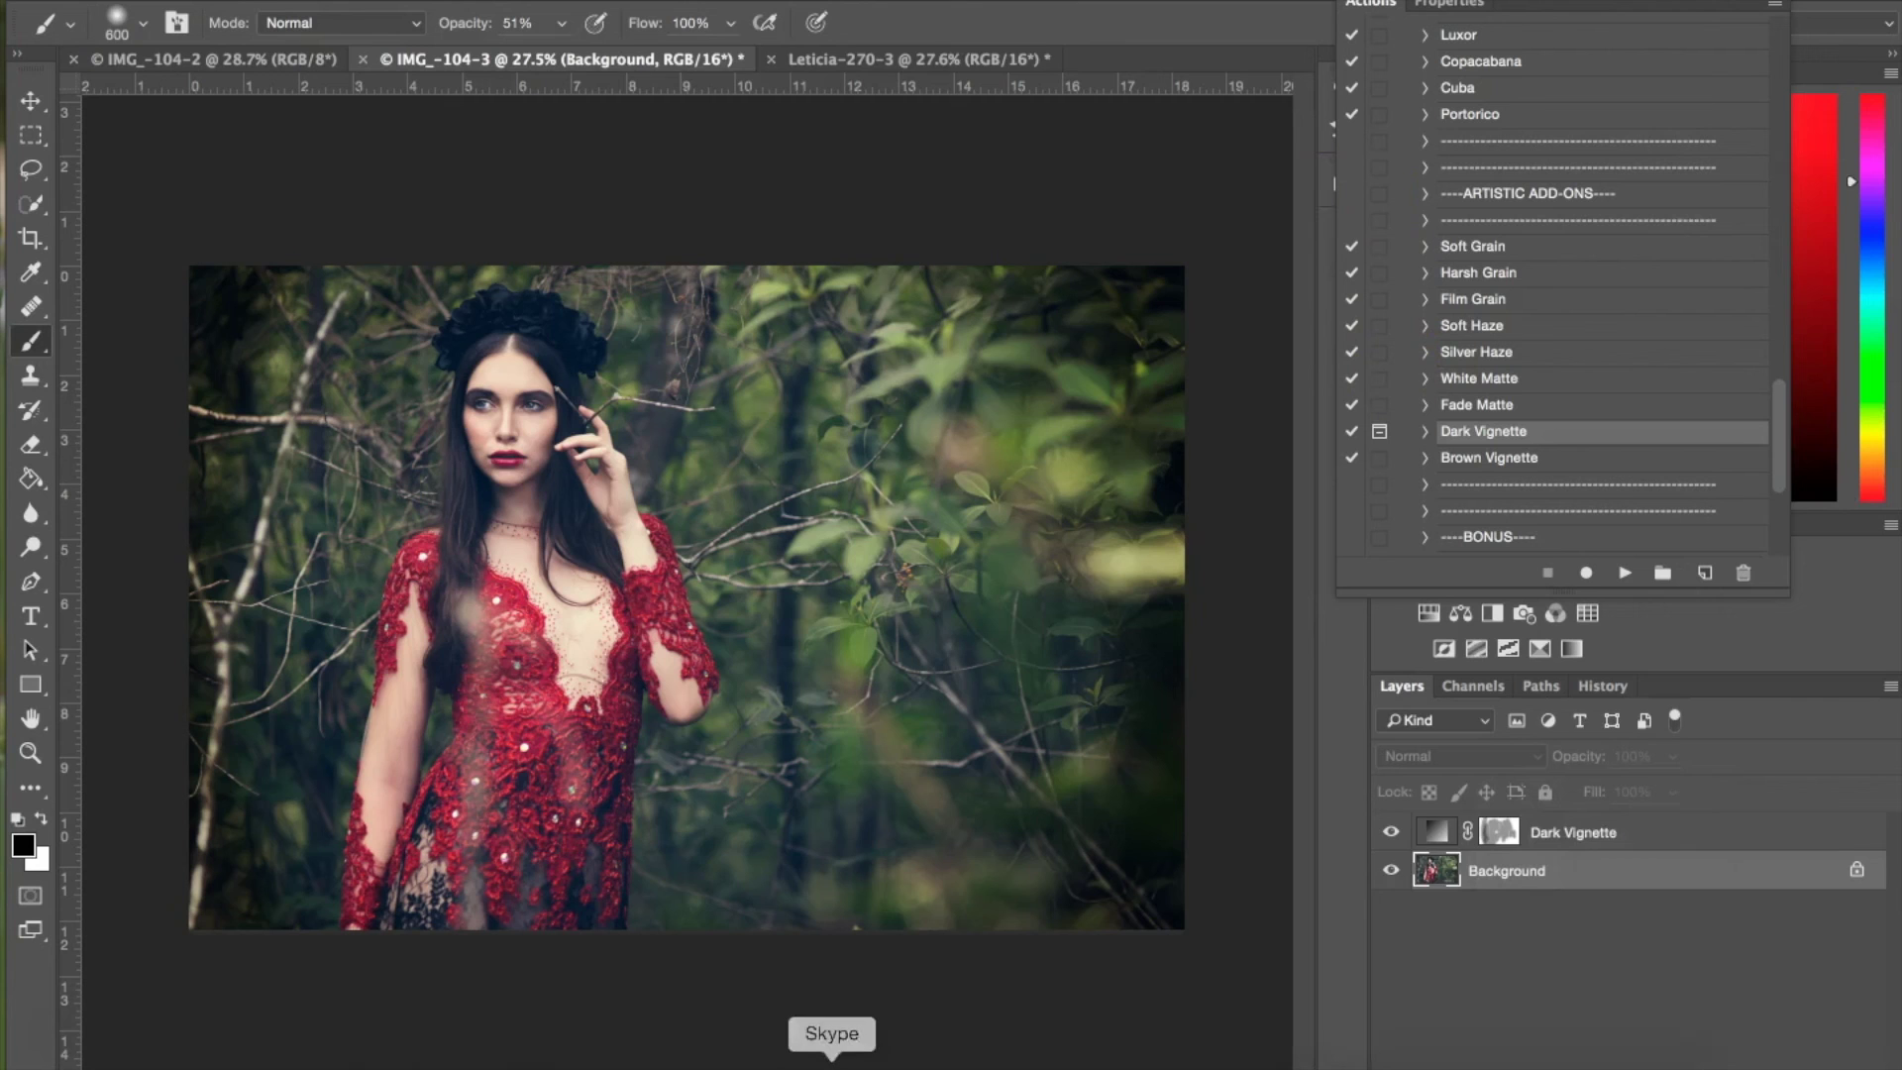
# Detach the original IMG_-104-2 into a floating window and bring the retouched IMG_-104-3 to the front.
pyautogui.click(738, 60)
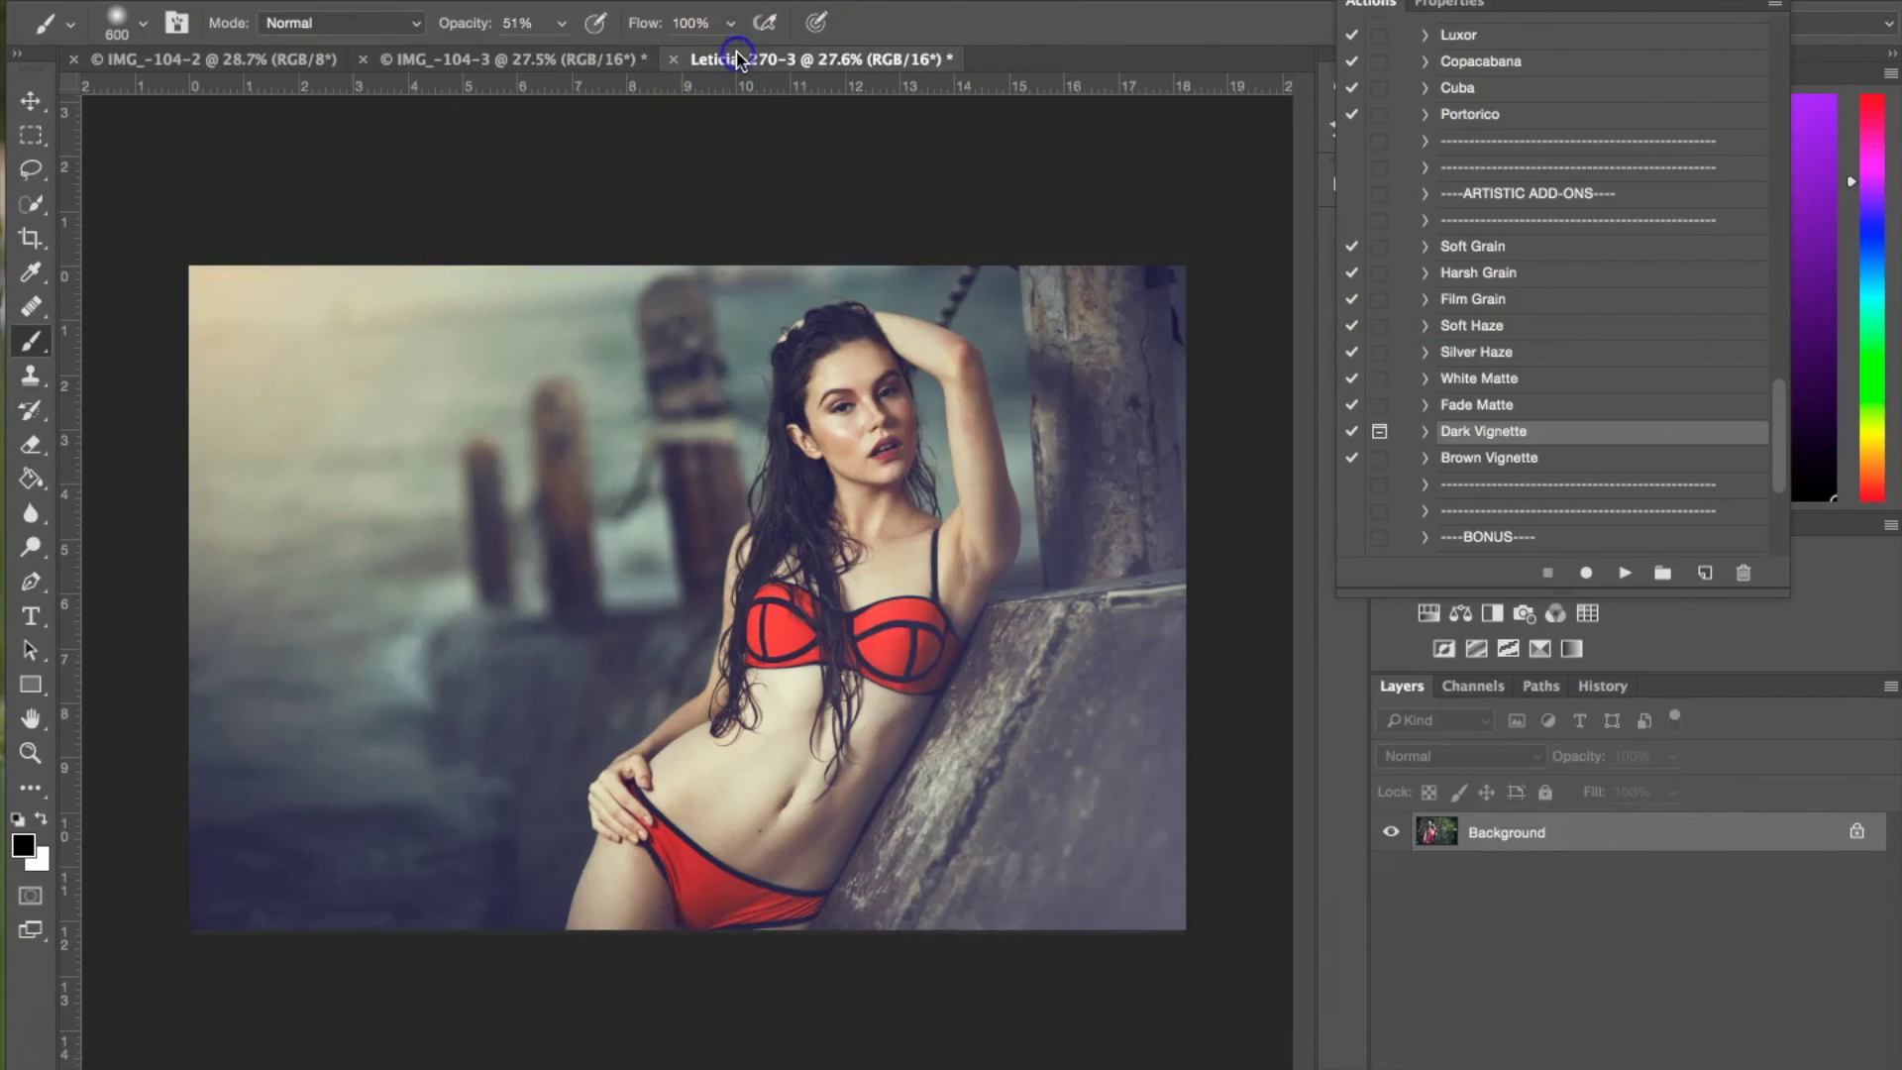
pyautogui.click(265, 55)
pyautogui.moveTo(263, 54)
pyautogui.mouseDown()
pyautogui.moveTo(607, 119)
pyautogui.moveTo(971, 229)
pyautogui.moveTo(942, 140)
pyautogui.mouseUp()
pyautogui.click(466, 63)
pyautogui.click(310, 65)
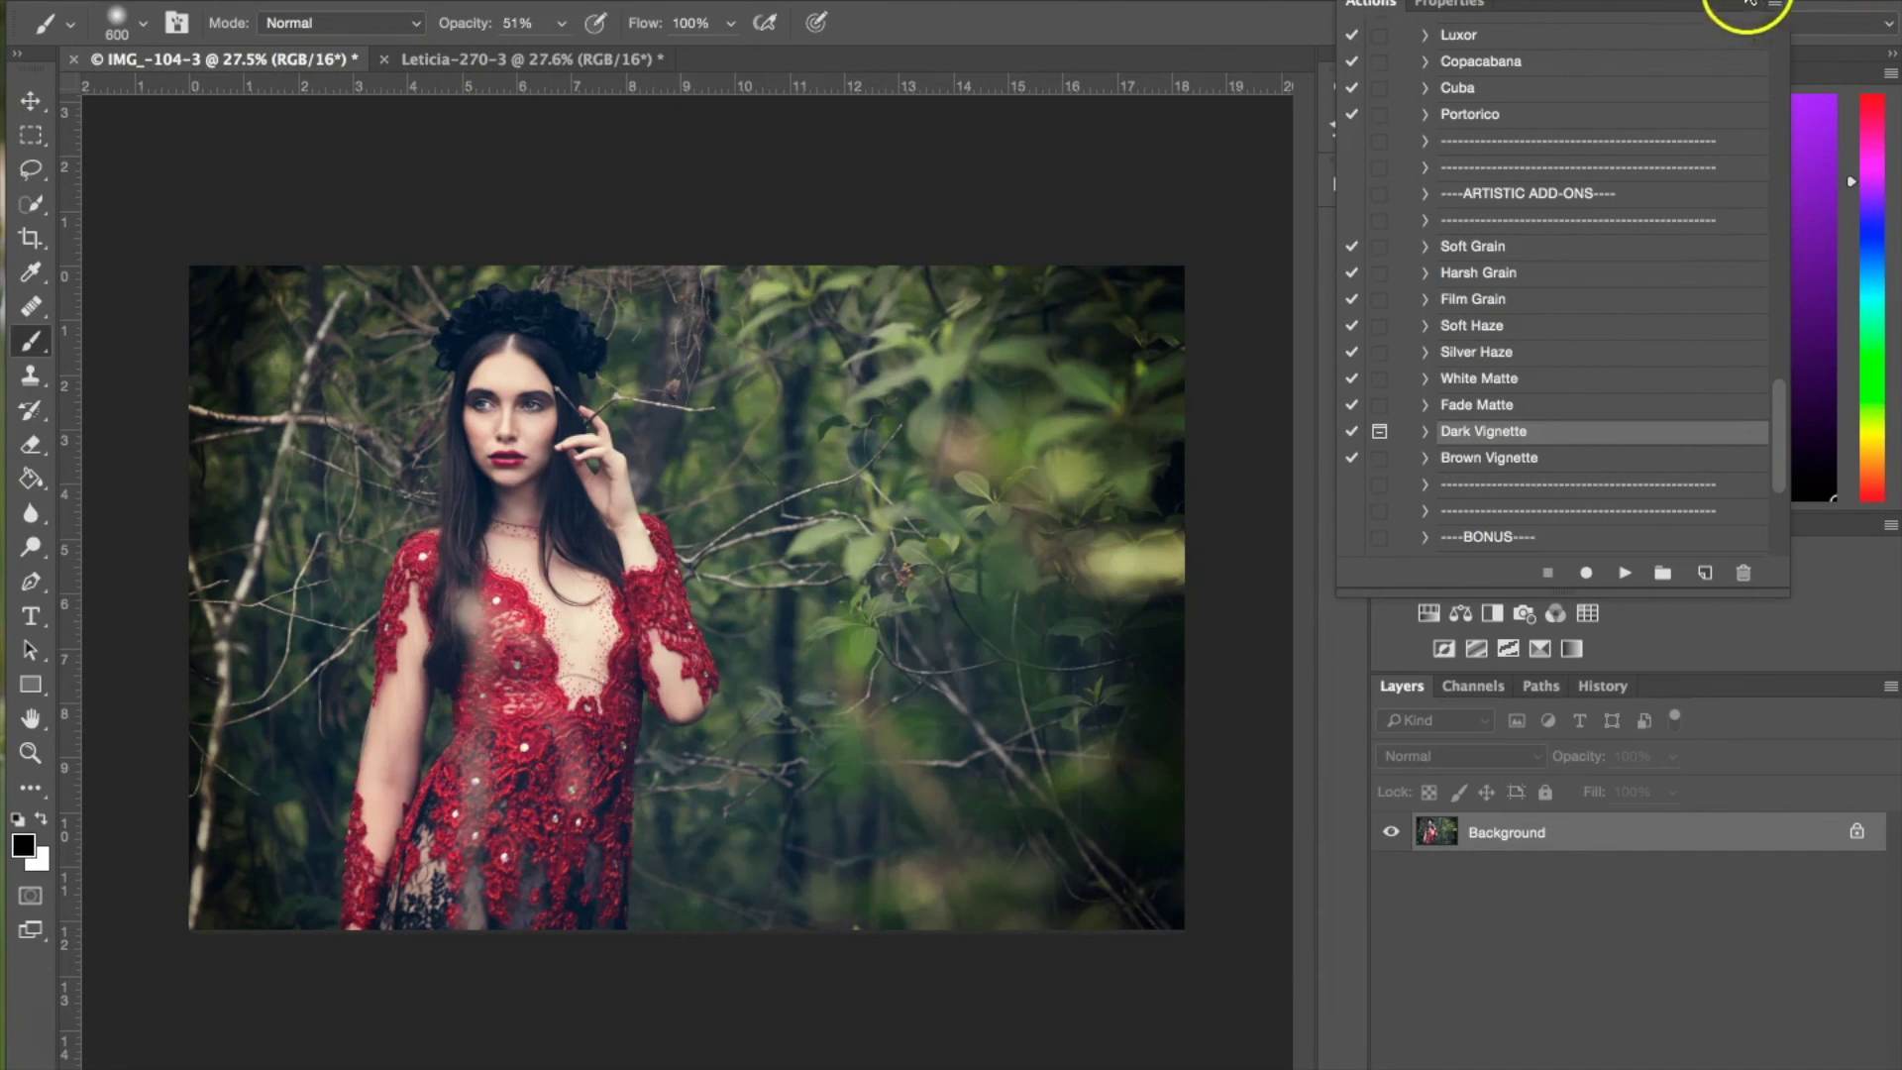
# Arrange the application window and the floating original side by side to compare the forest portrait before and after retouching.
pyautogui.click(1350, 2)
pyautogui.moveTo(1349, 2); pyautogui.dragTo(1162, 1)
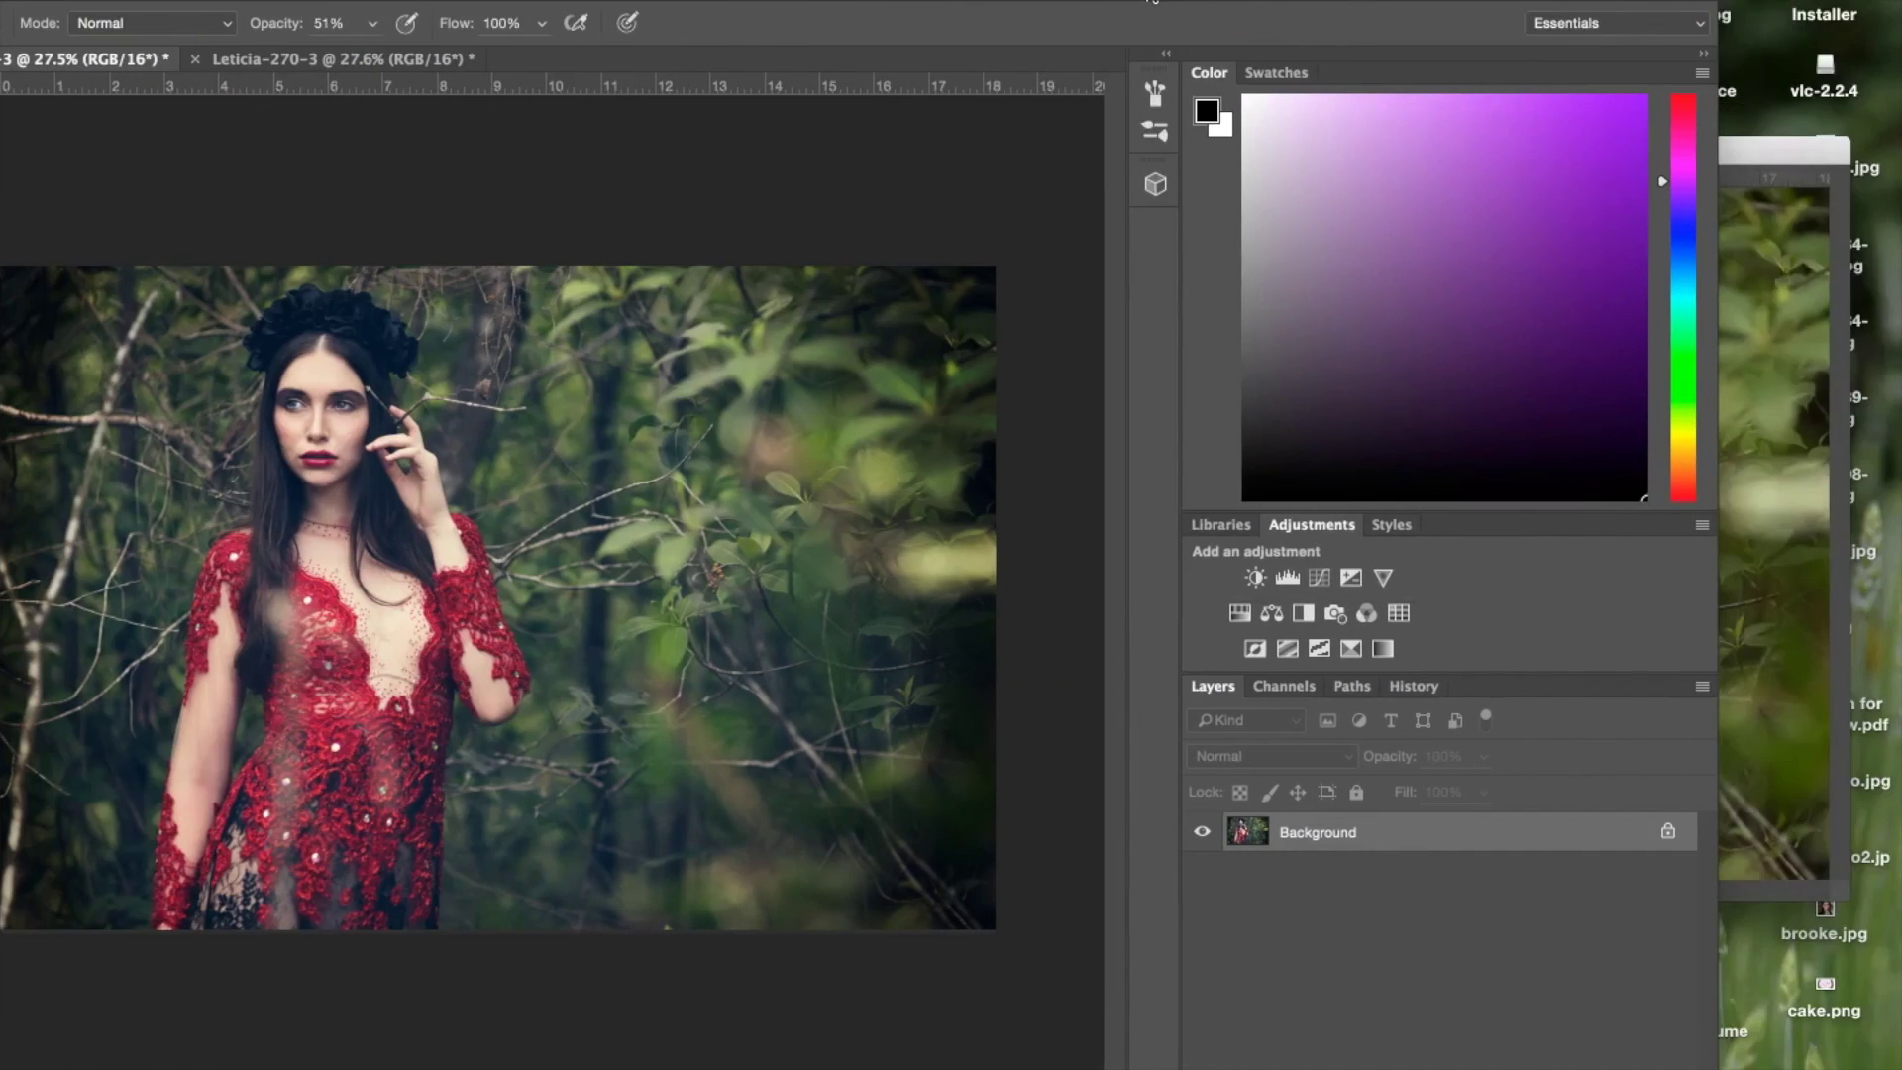
pyautogui.click(1802, 278)
pyautogui.moveTo(1401, 8); pyautogui.dragTo(1488, 8)
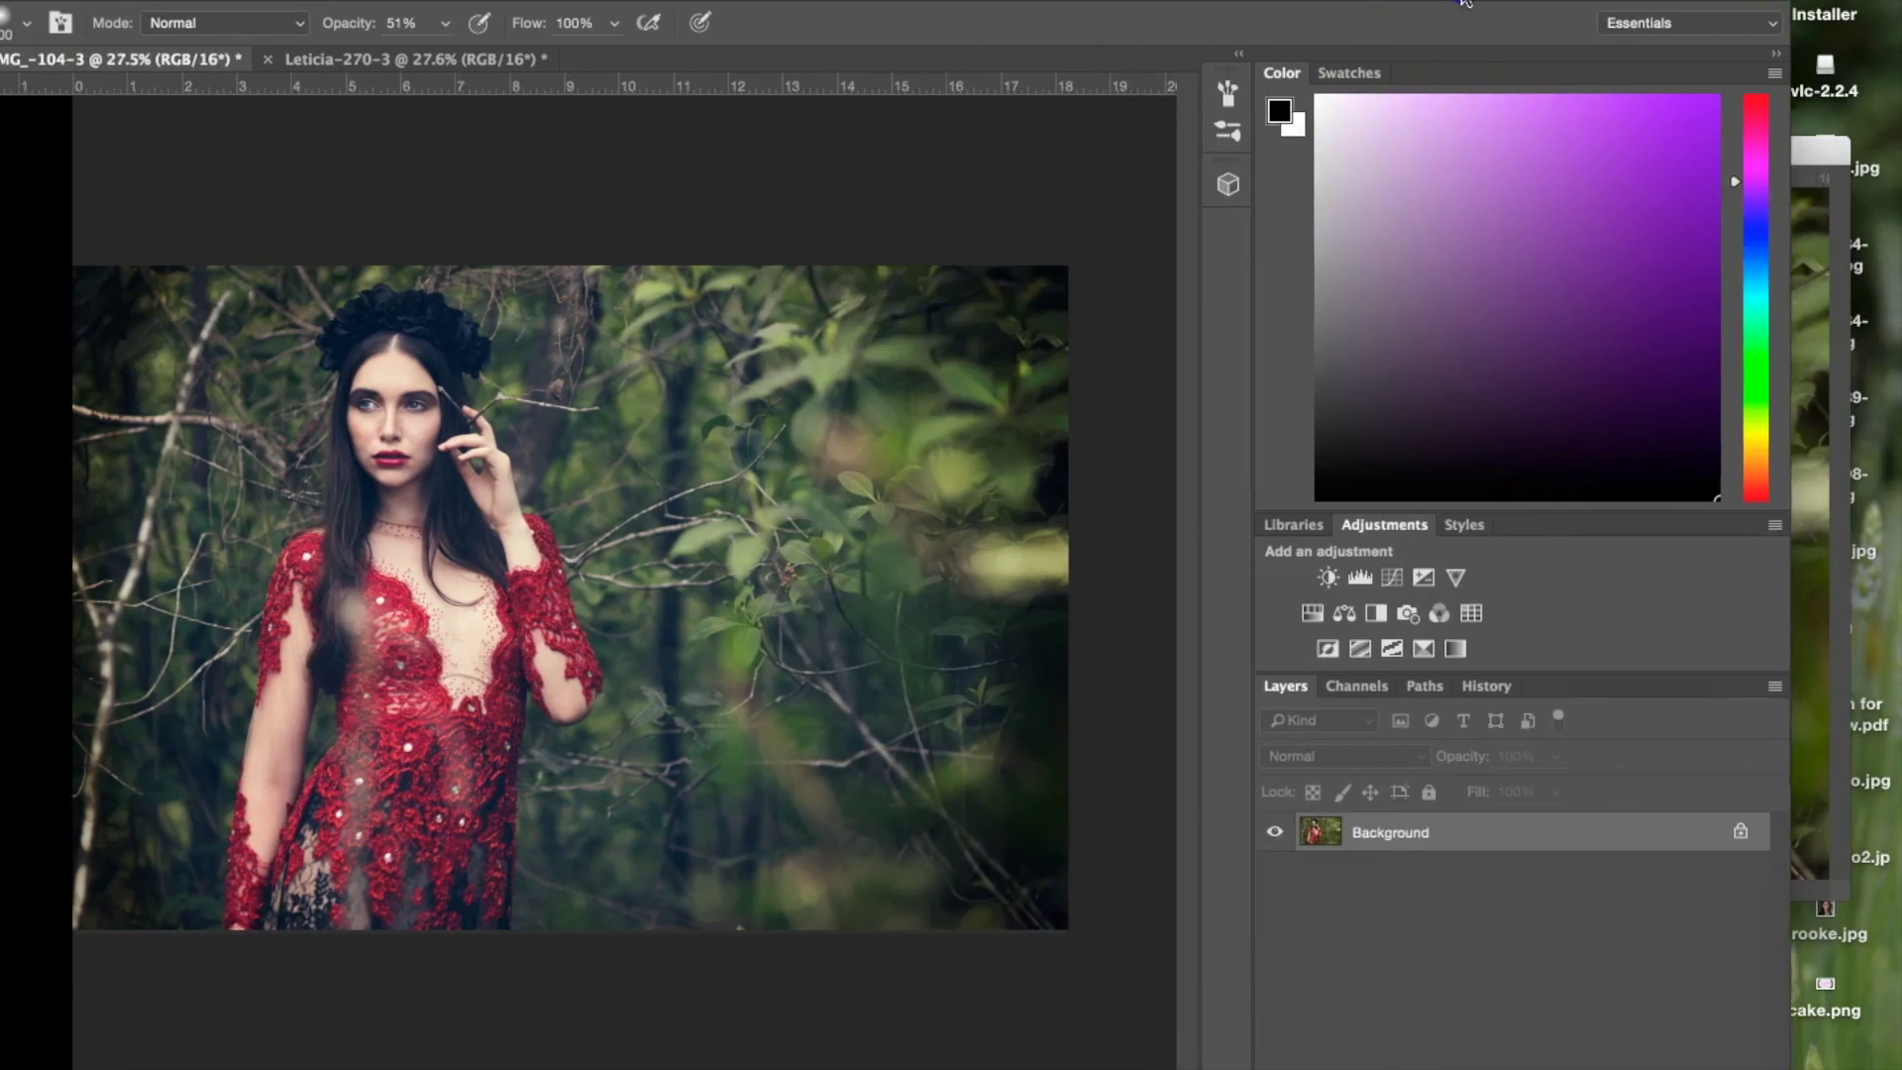
pyautogui.click(1832, 153)
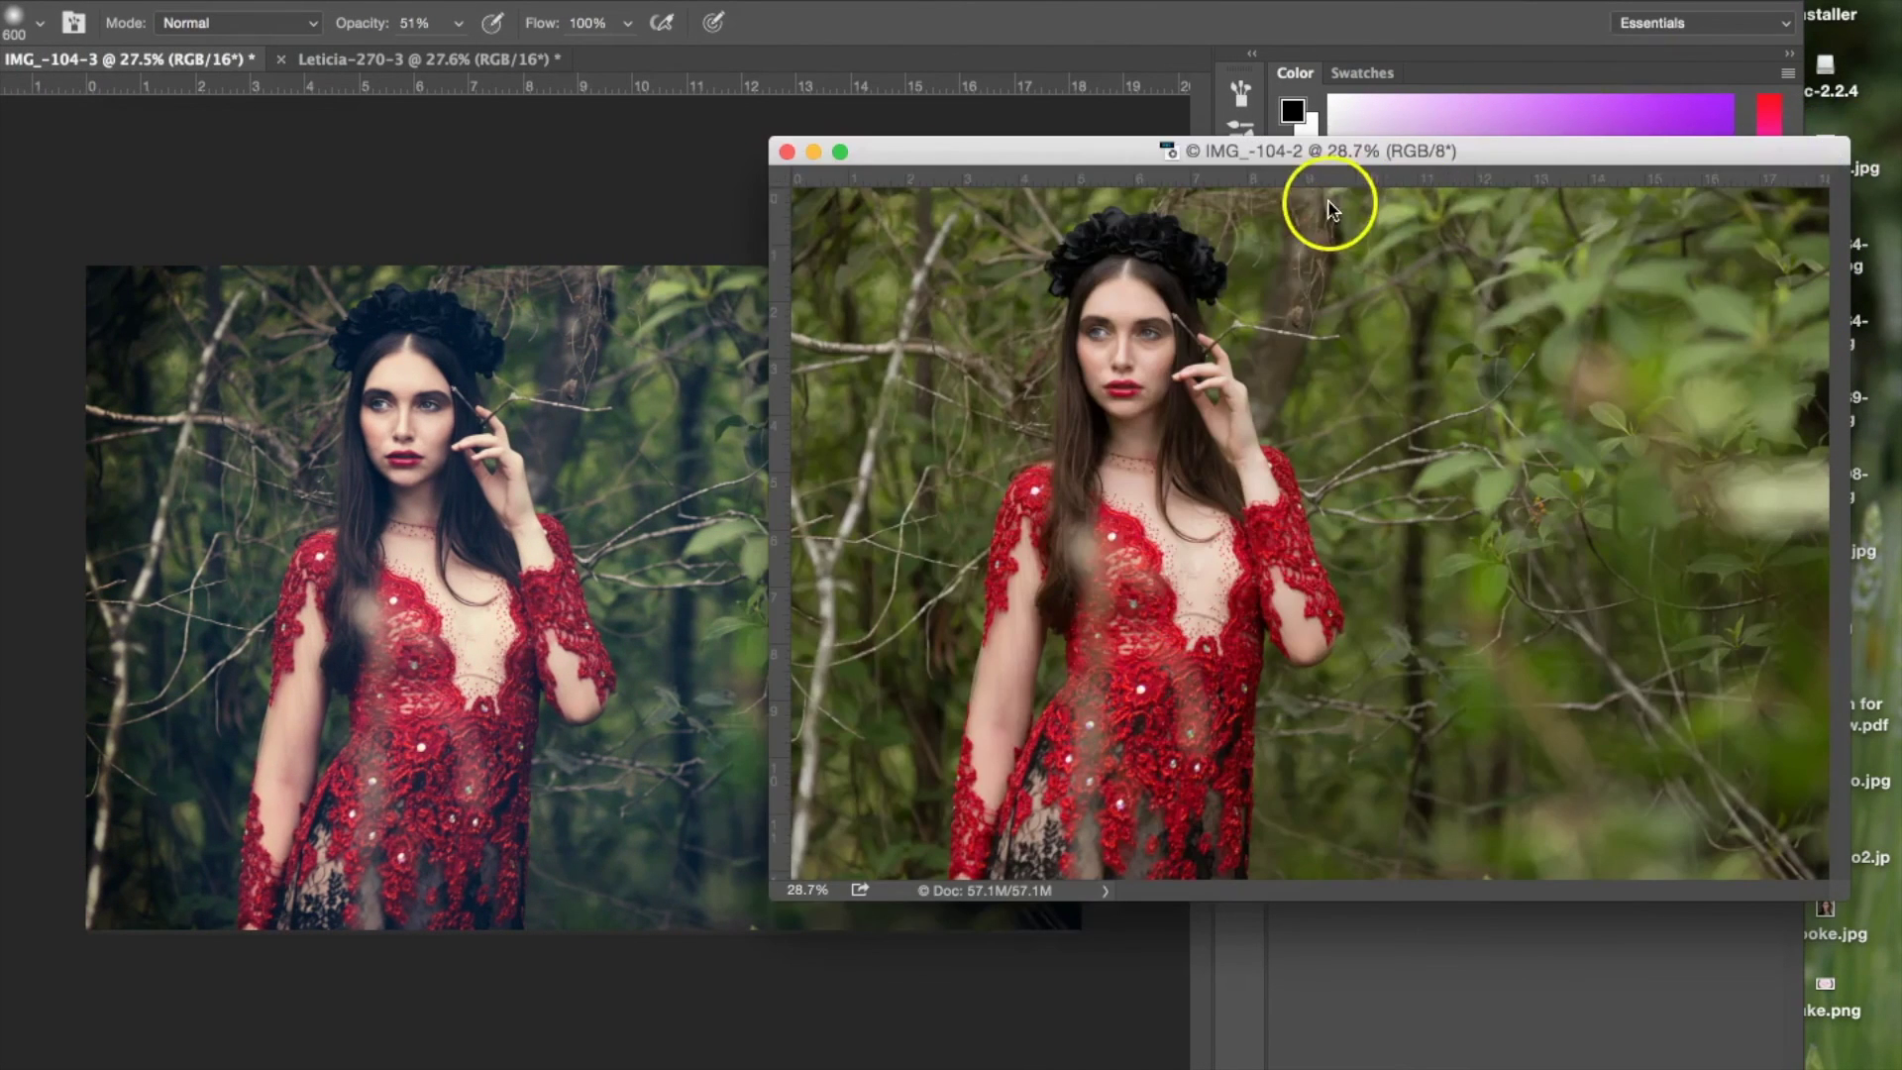
pyautogui.moveTo(1267, 151); pyautogui.dragTo(1396, 197)
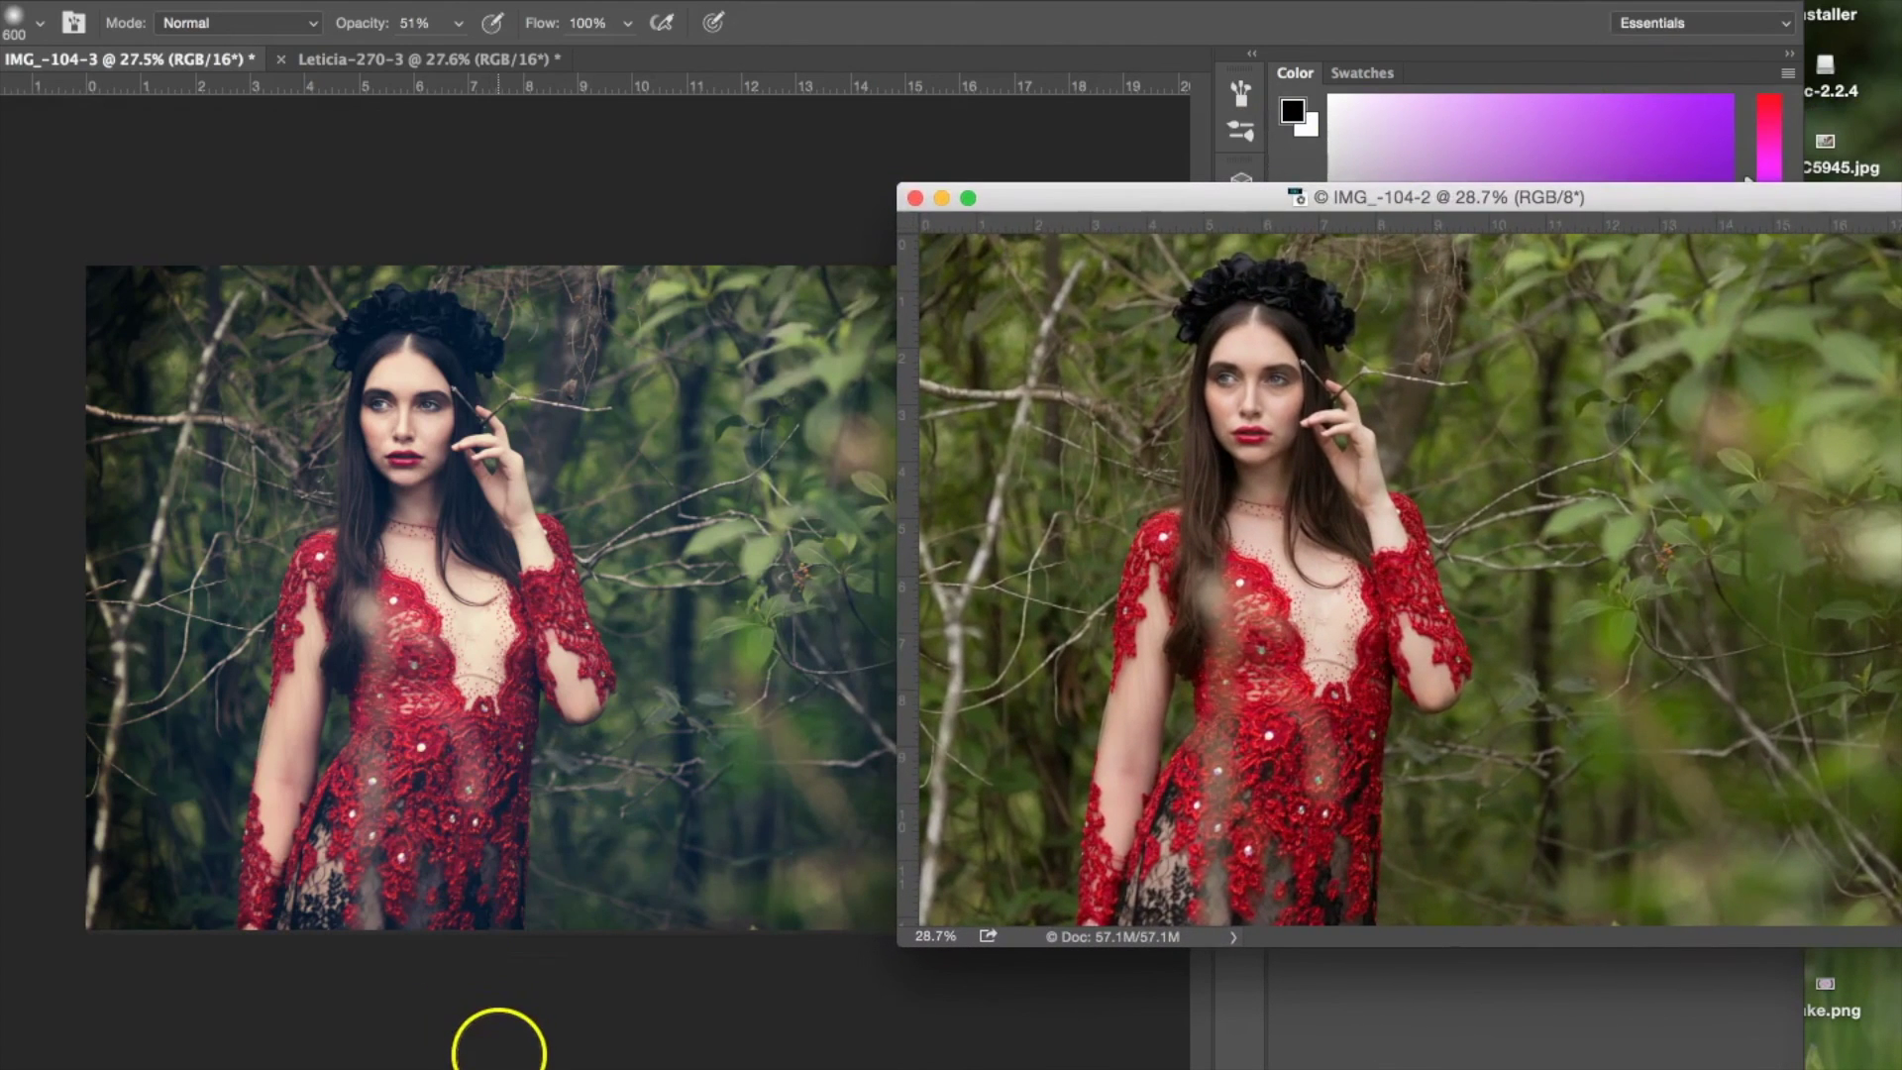
pyautogui.moveTo(586, 2); pyautogui.dragTo(440, 2)
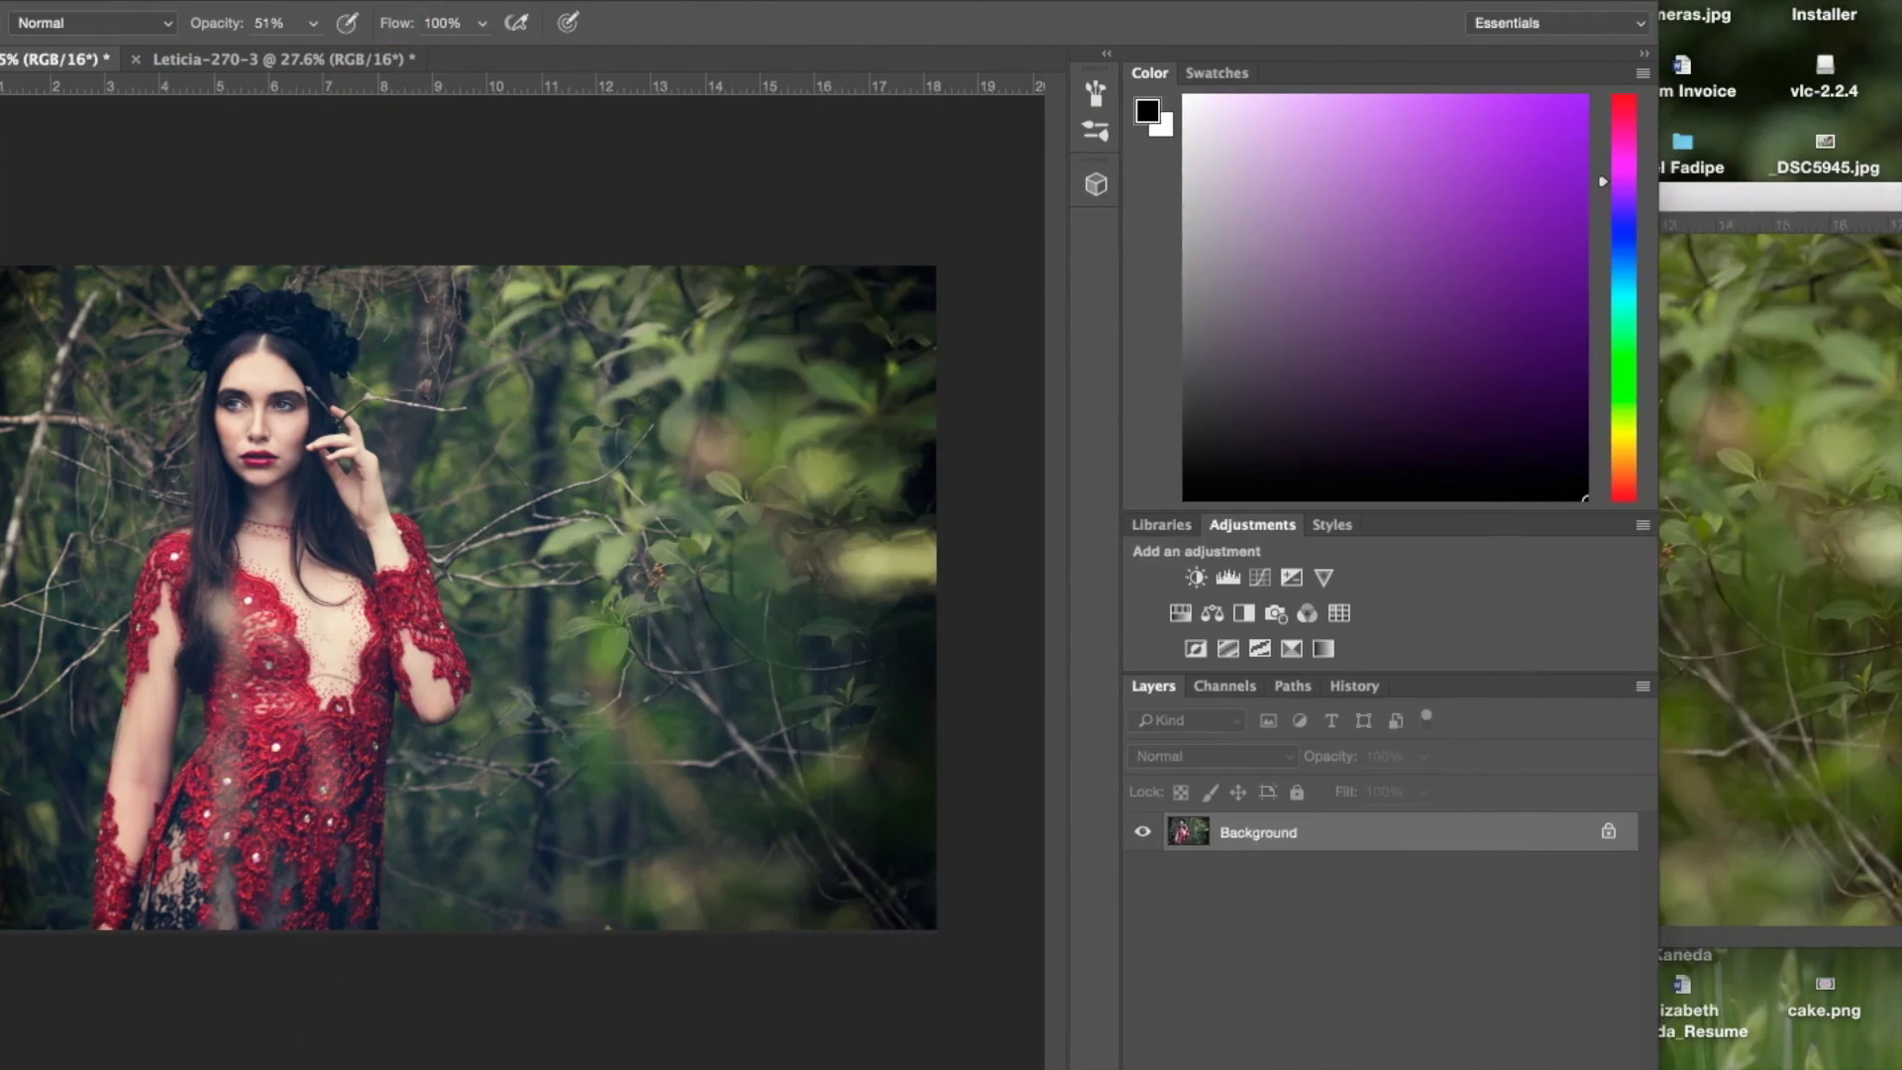
pyautogui.click(1856, 615)
pyautogui.moveTo(1372, 199); pyautogui.dragTo(1244, 204)
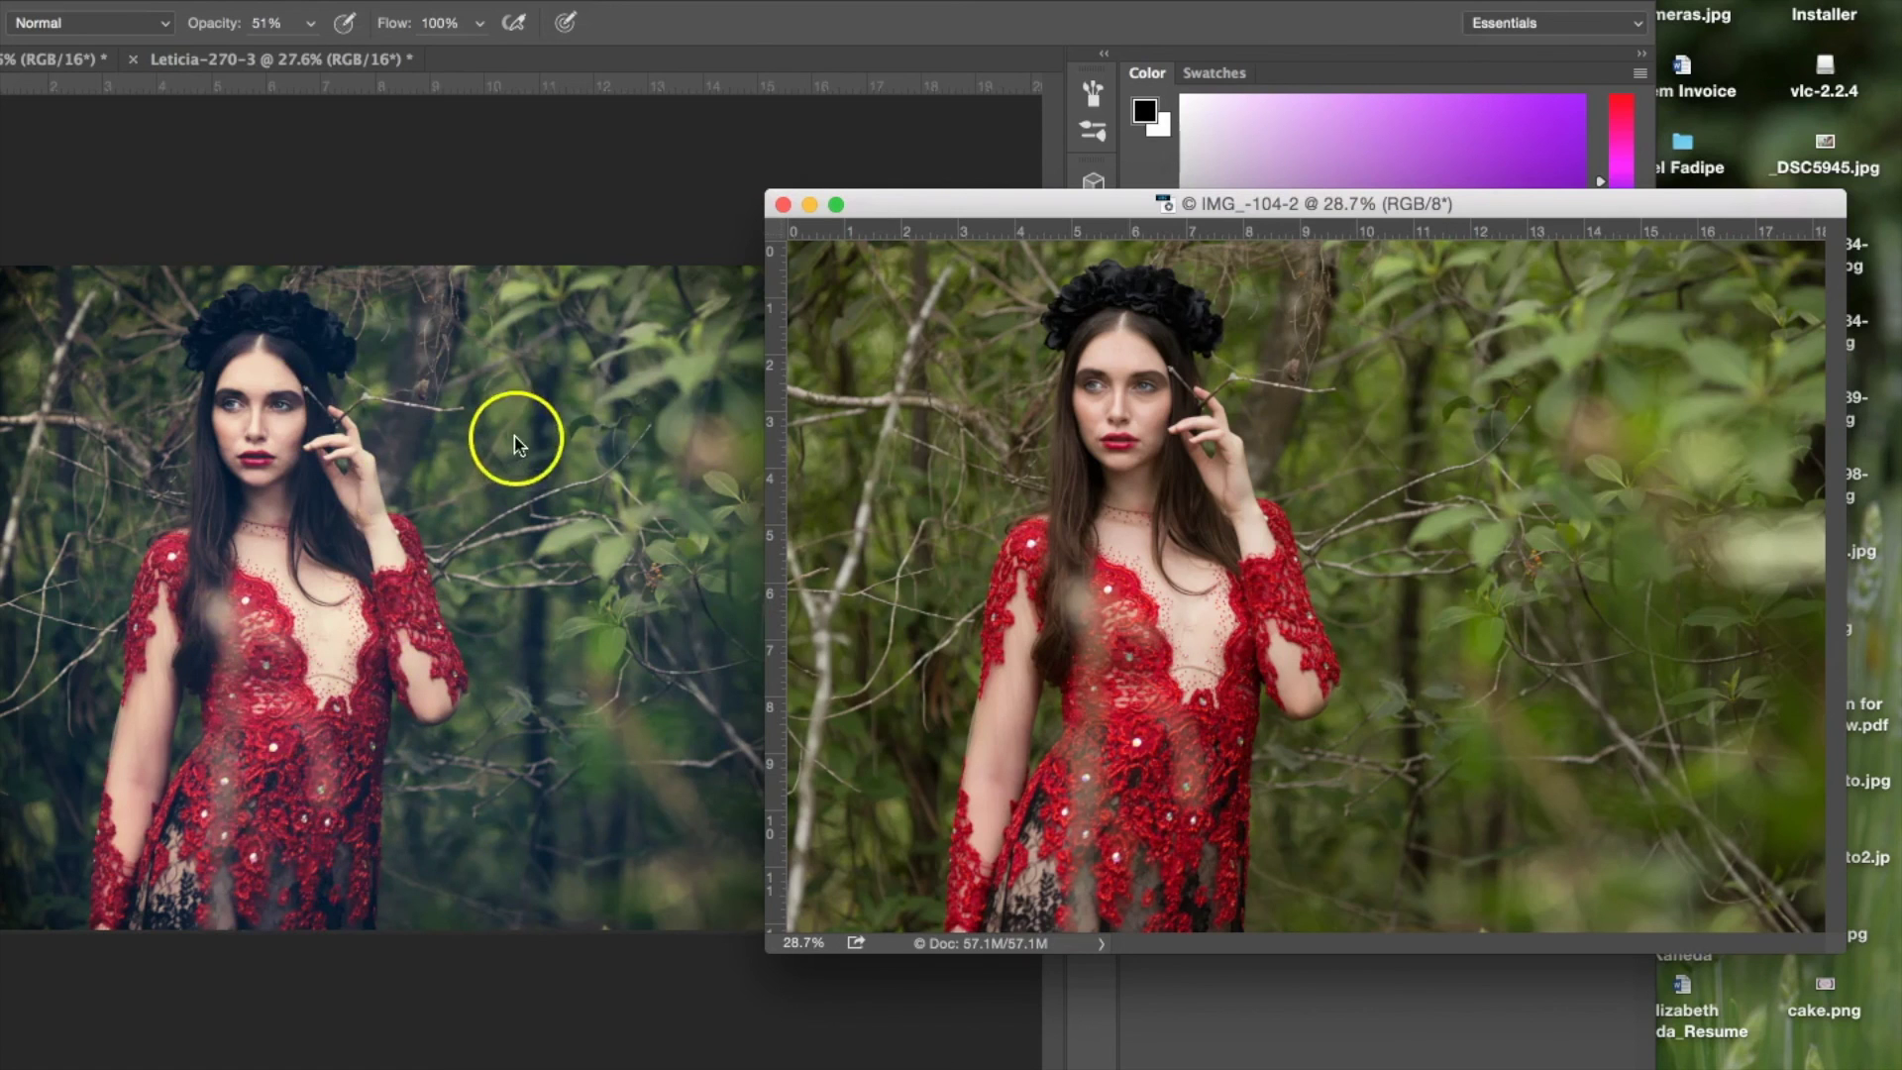
pyautogui.moveTo(981, 200); pyautogui.dragTo(977, 206)
# Close the original's comparison window, and switch to the seaside portrait with the application window moved back into place.
pyautogui.click(774, 214)
pyautogui.click(847, 371)
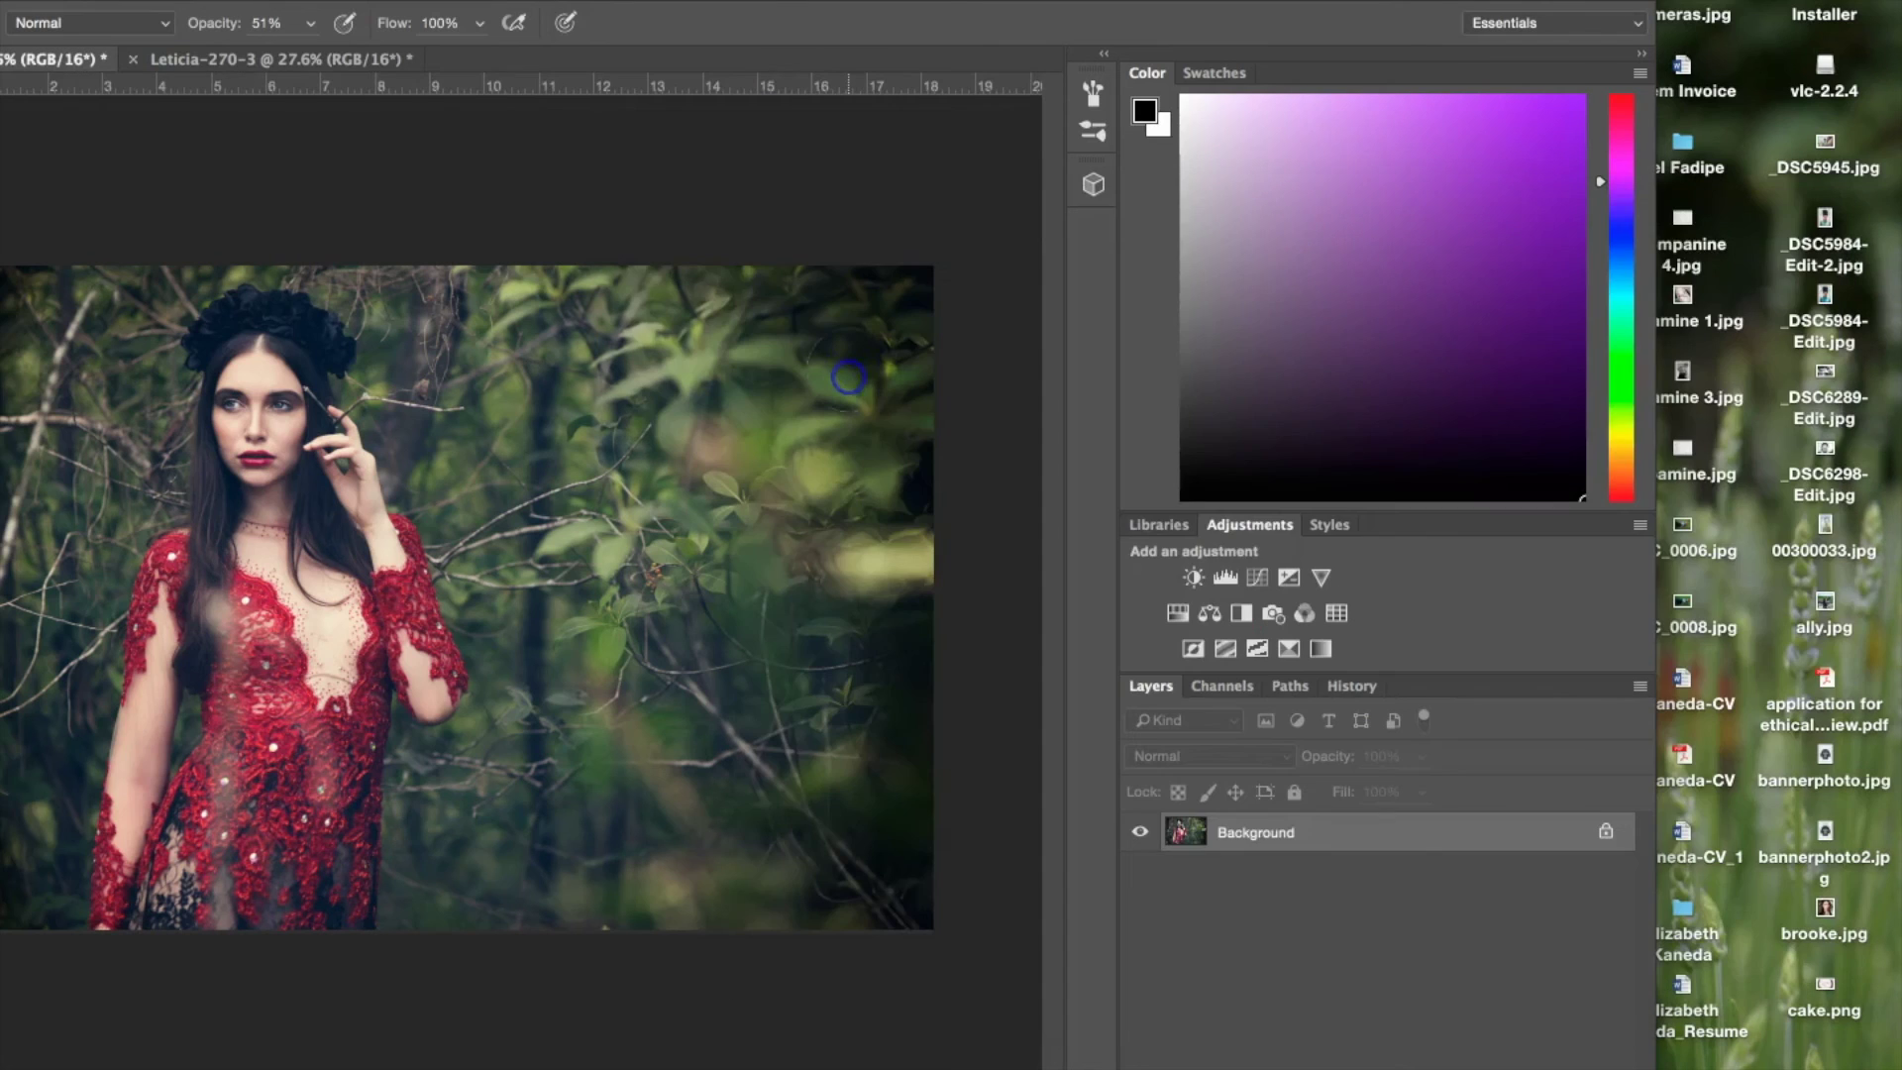
pyautogui.moveTo(876, 2); pyautogui.dragTo(1126, 2)
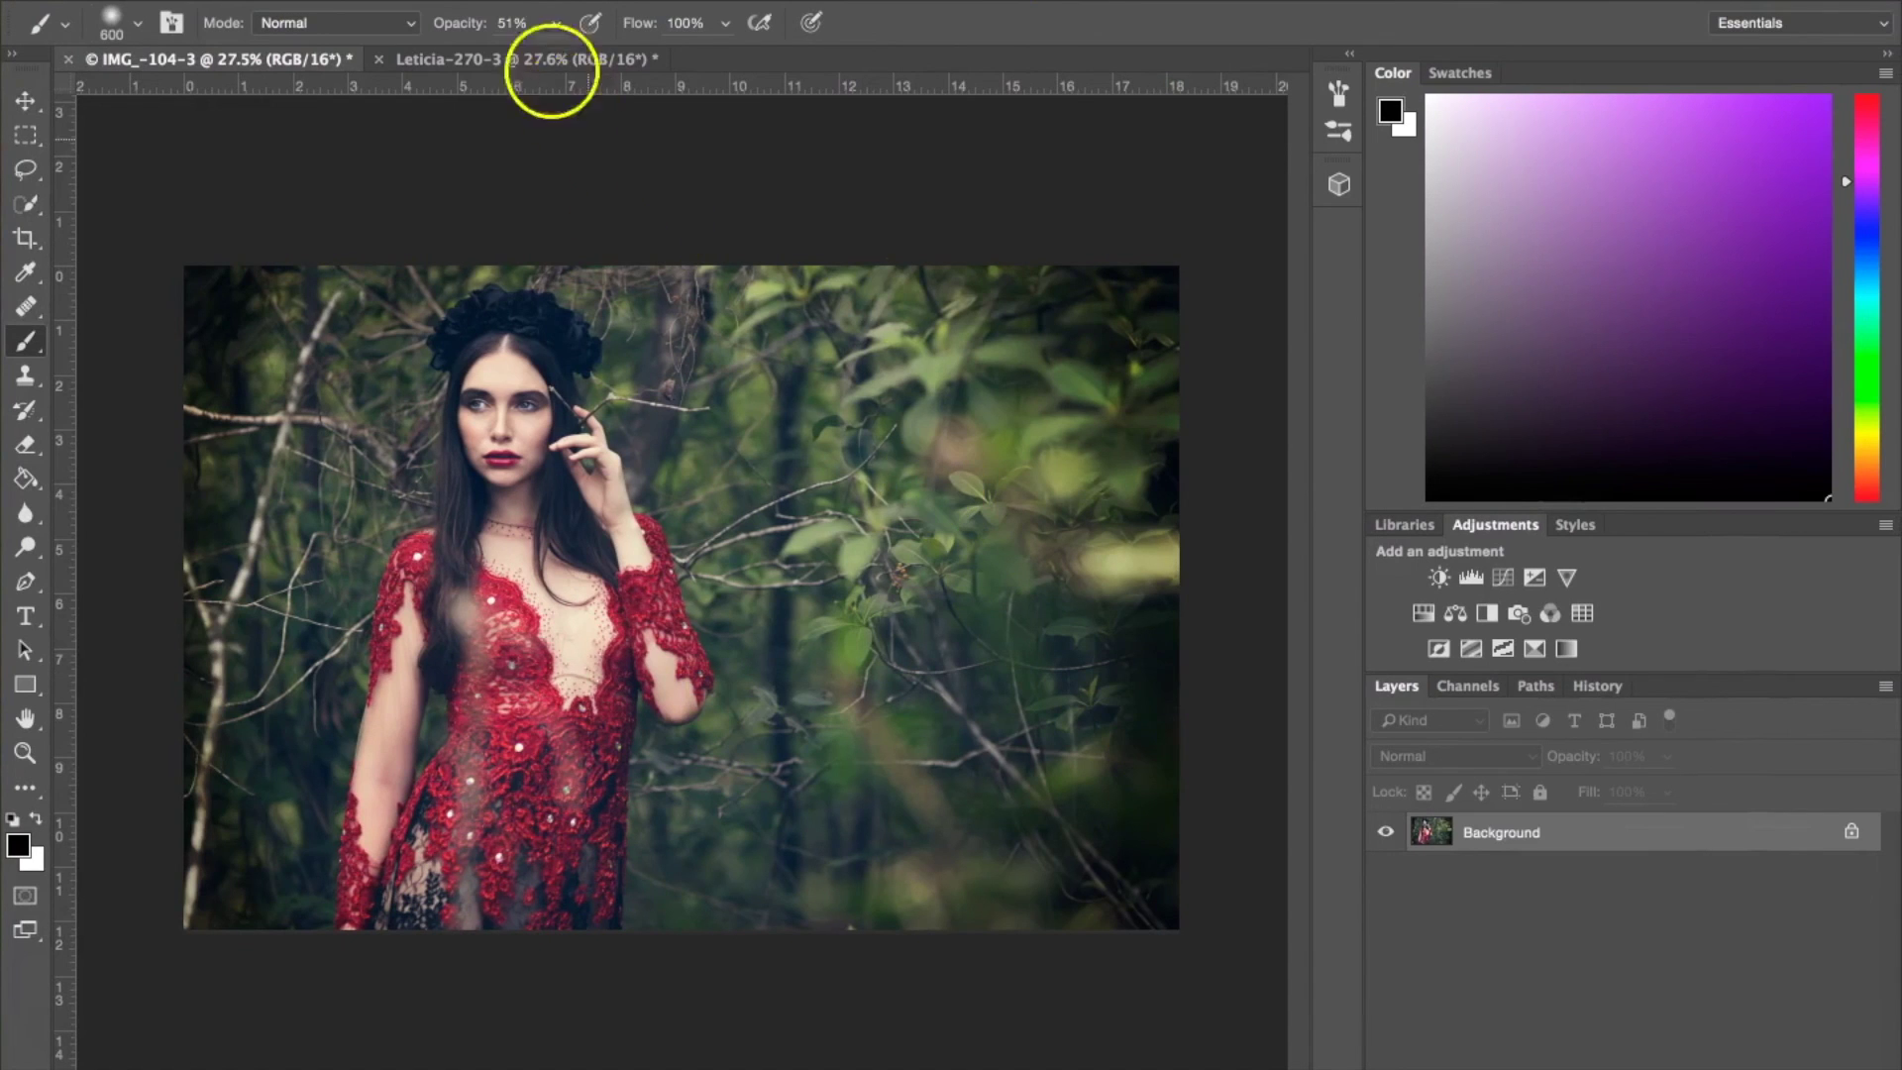
pyautogui.click(518, 59)
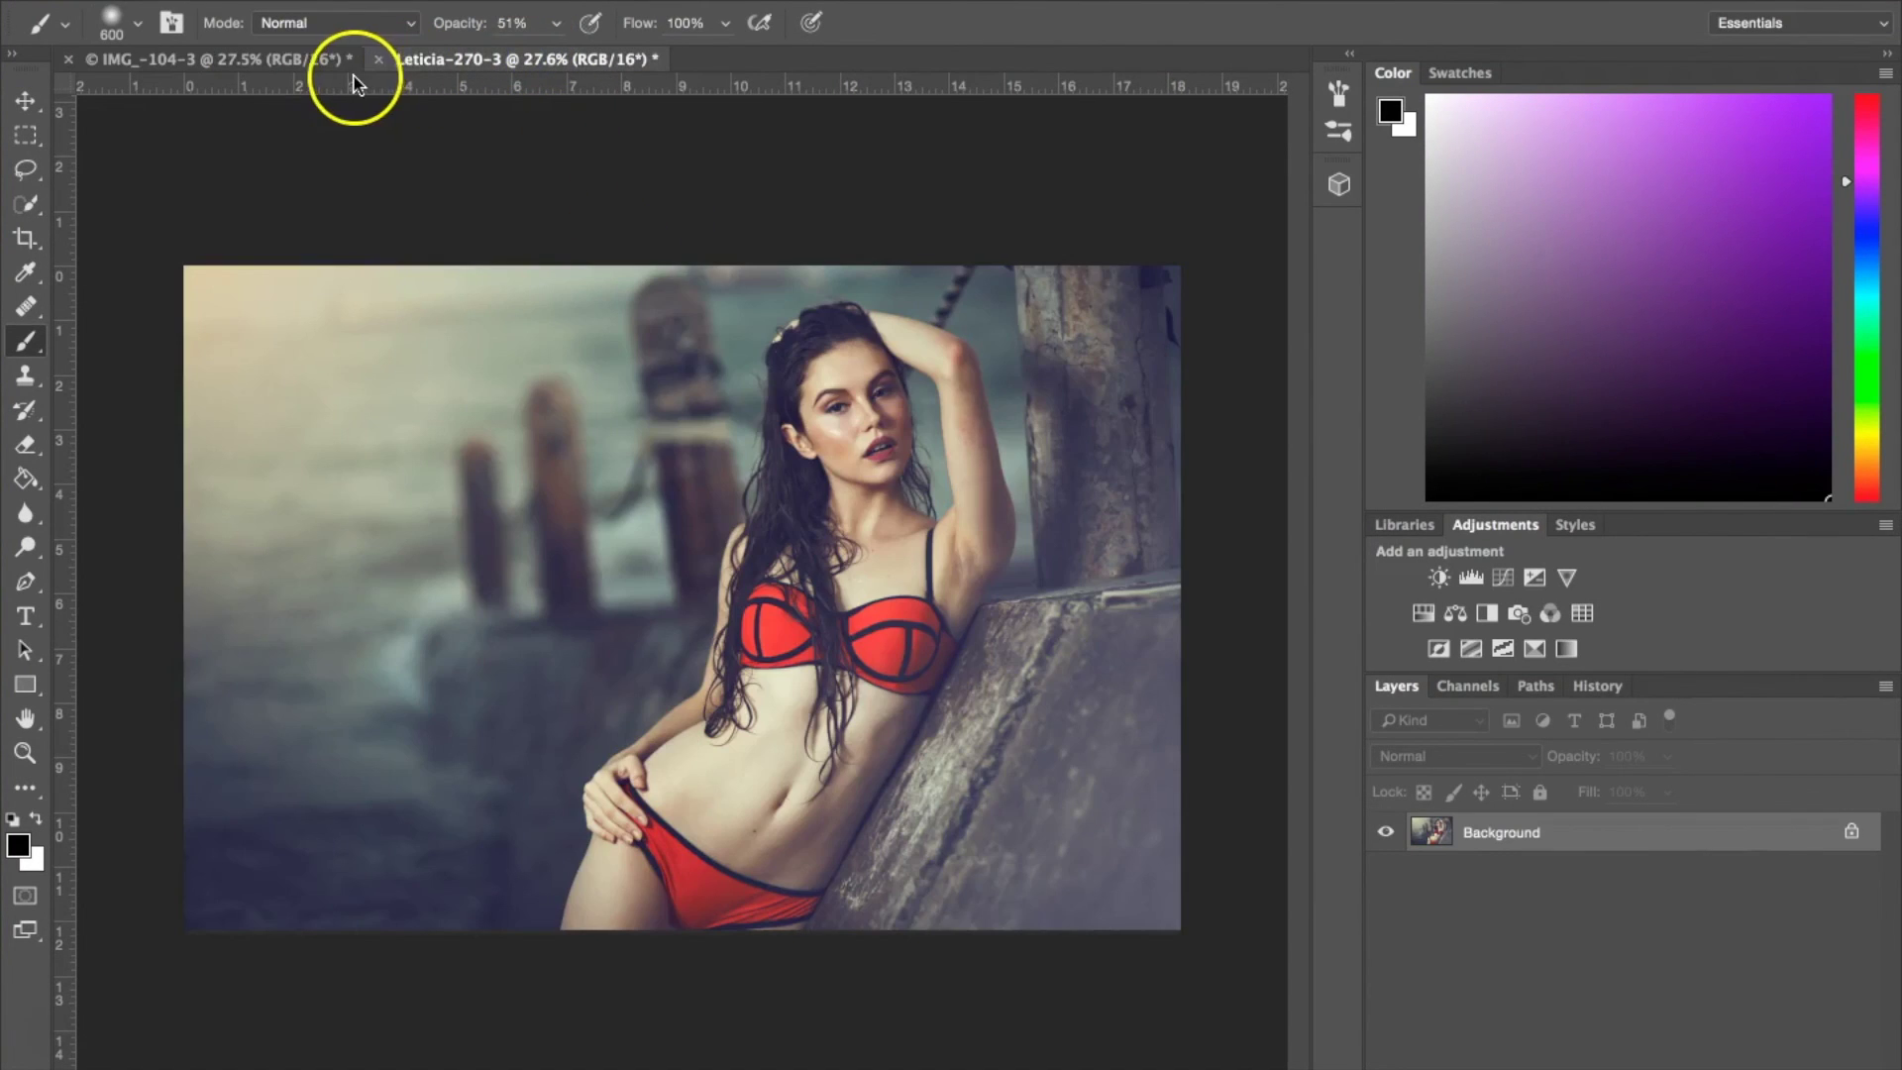